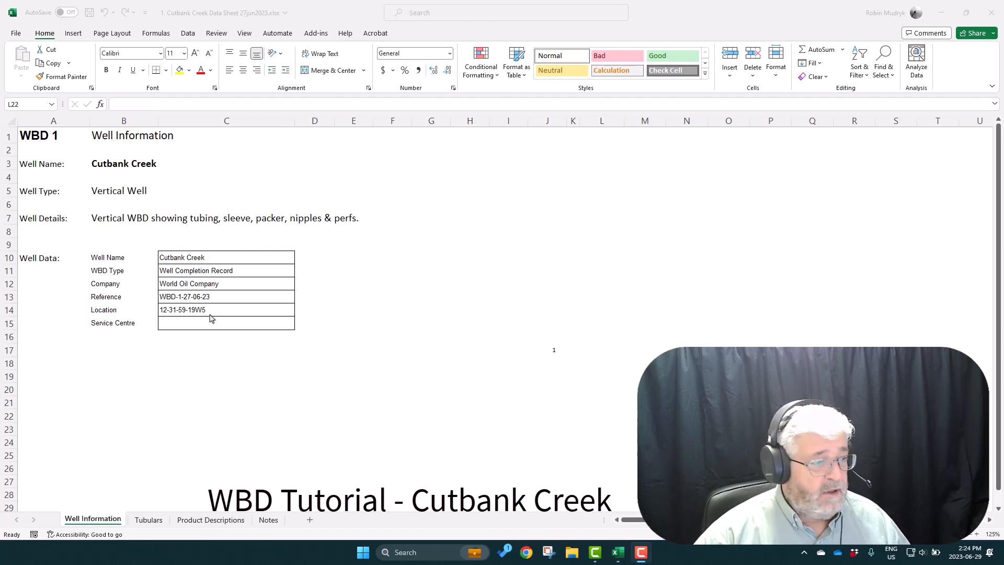
Review the well data across the Tubulars, Product Descriptions and Notes sheets, and return to the Well Information sheet.
left_click(144, 522)
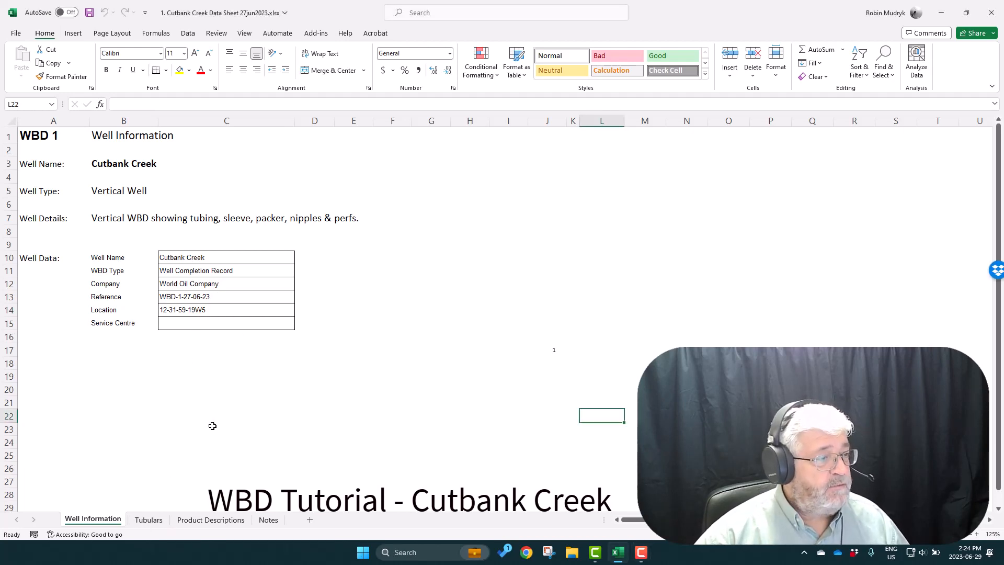
left_click(149, 520)
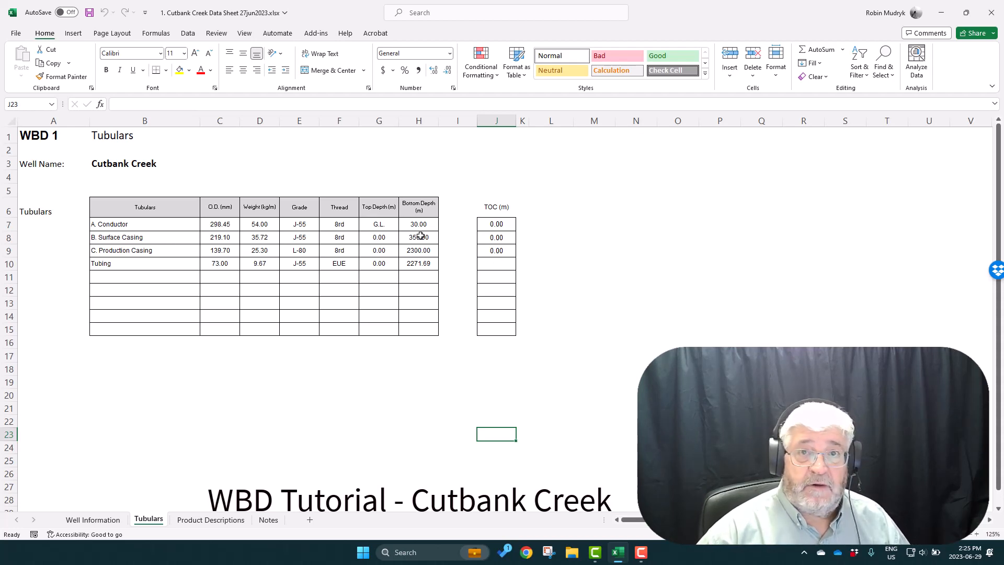
left_click(204, 523)
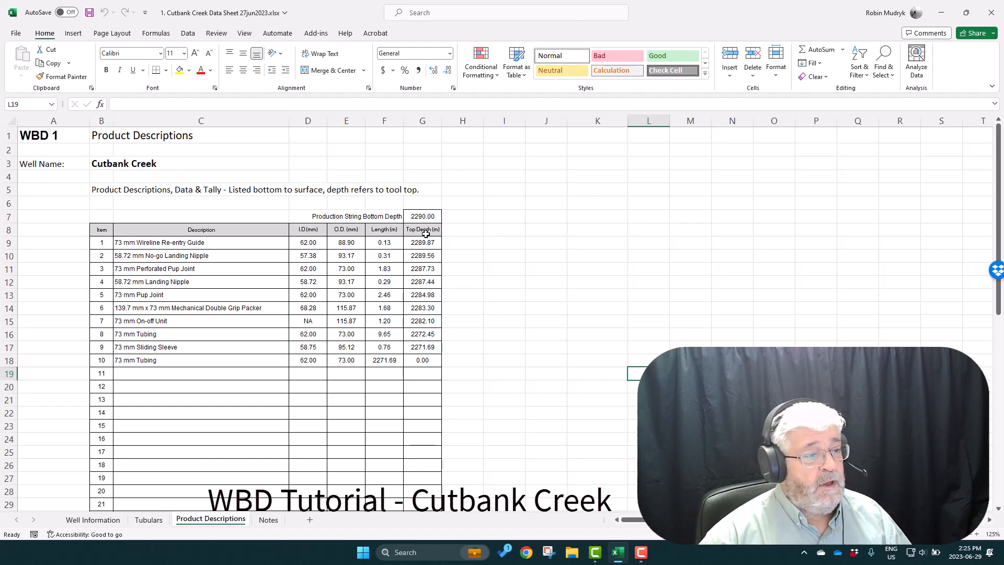
left_click(435, 215)
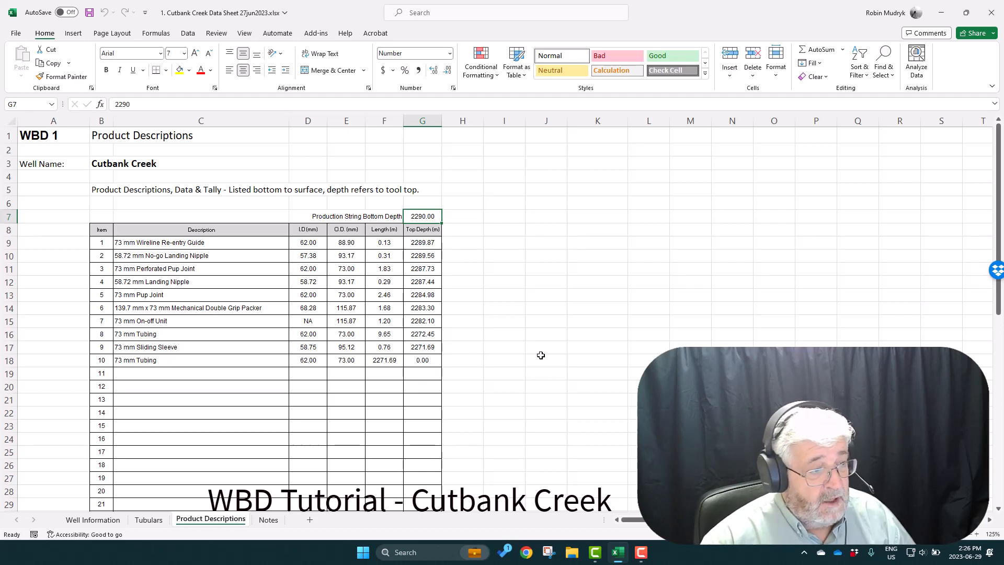
left_click(269, 519)
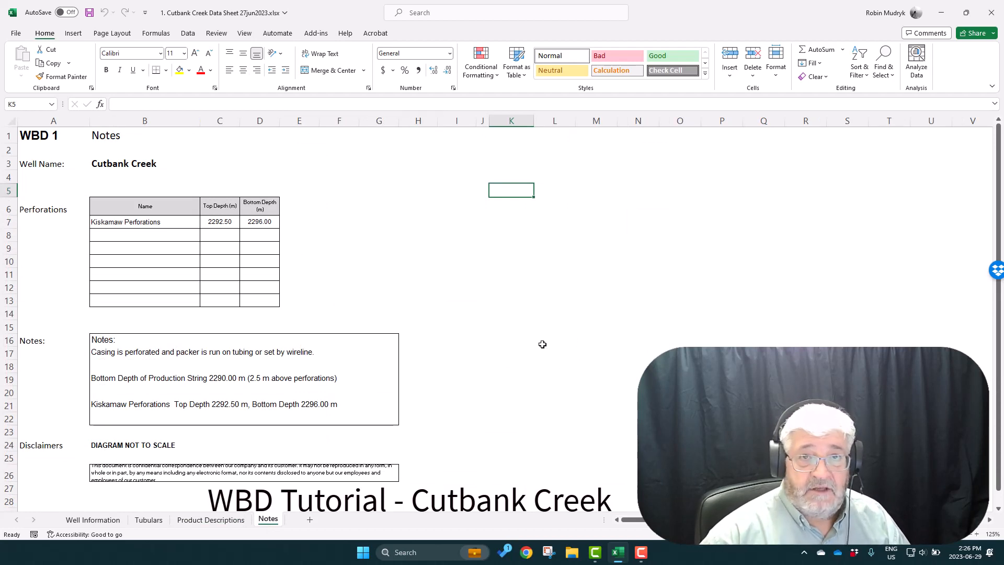
scroll(511, 372, "down", 1)
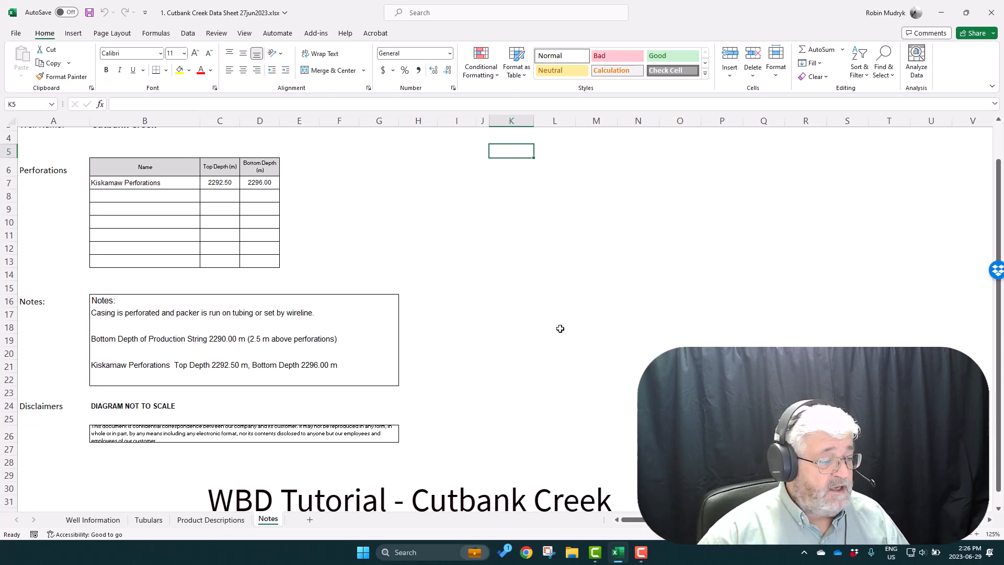
left_click(104, 526)
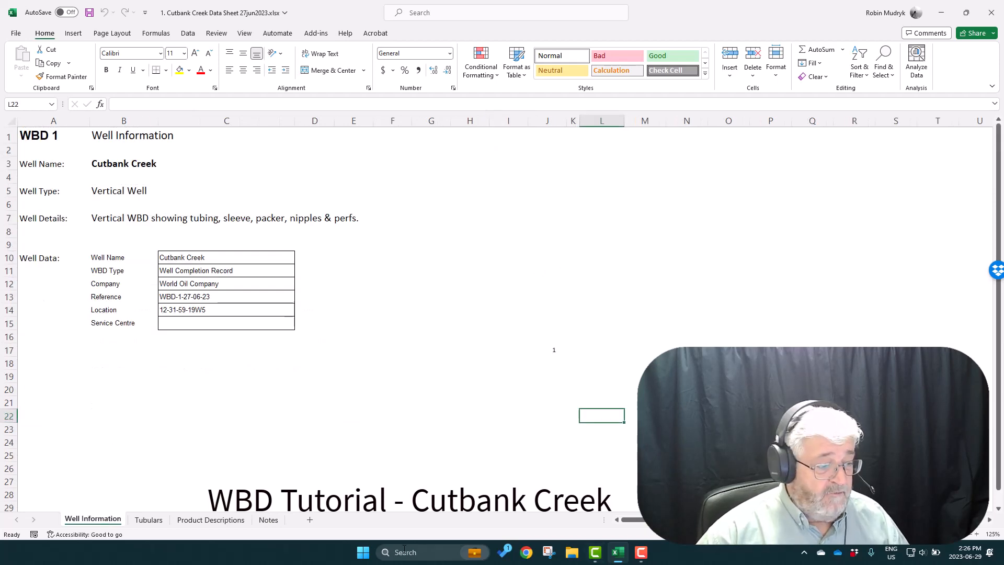
Open Visio and create a new drawing from the existing file Template 01 Letter Blank.vstx in My Shapes > Templates.
left_click(363, 558)
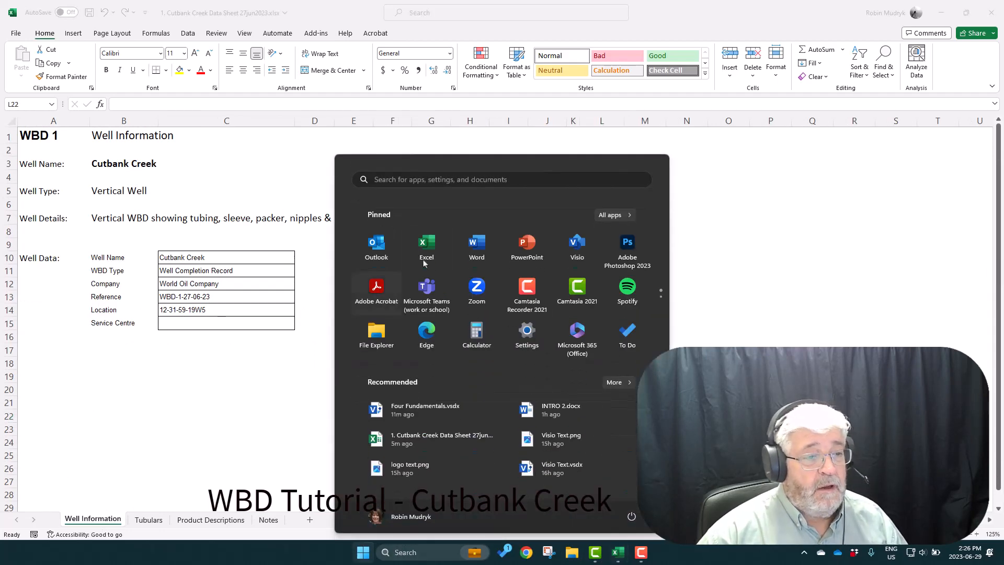
left_click(576, 240)
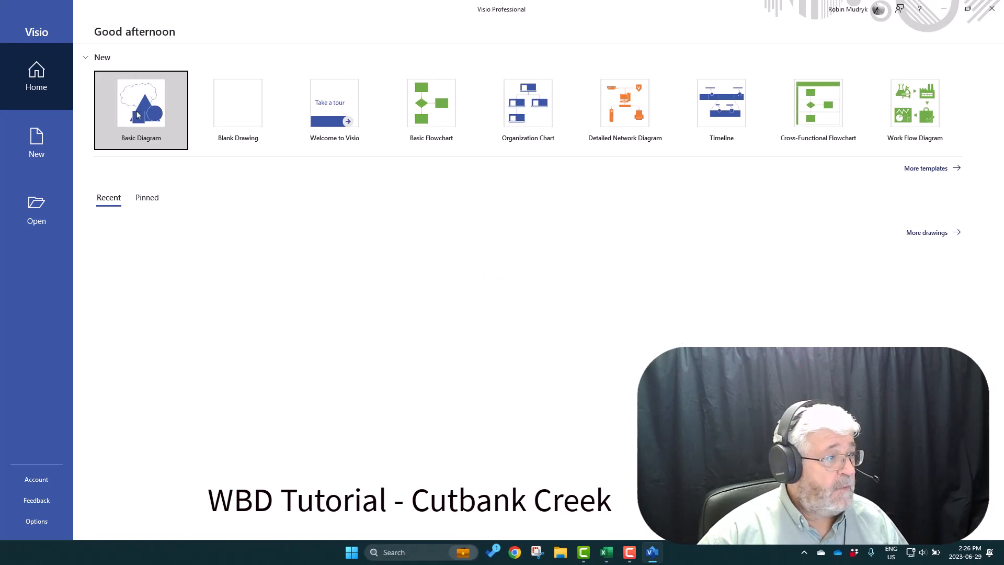
left_click(41, 137)
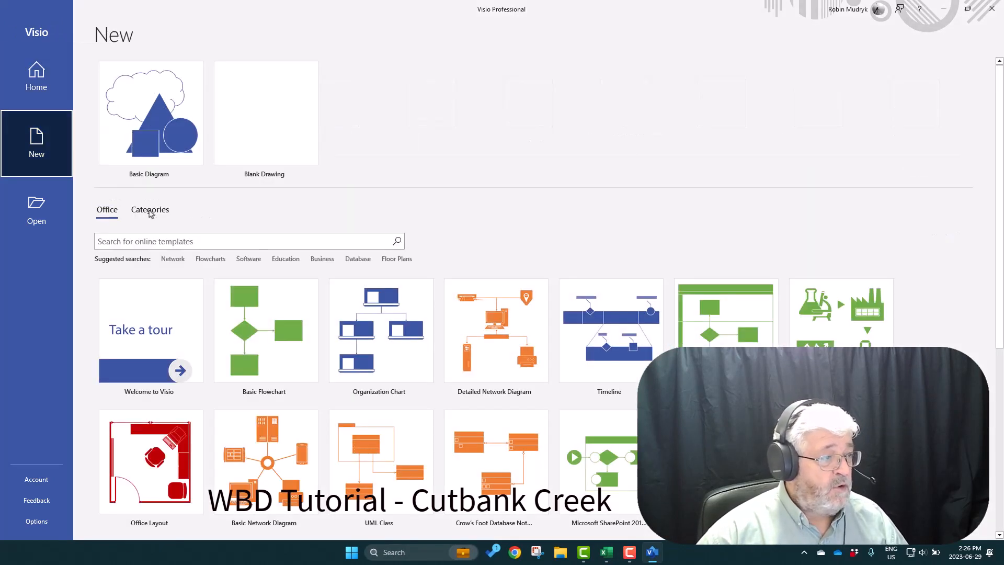
left_click(150, 210)
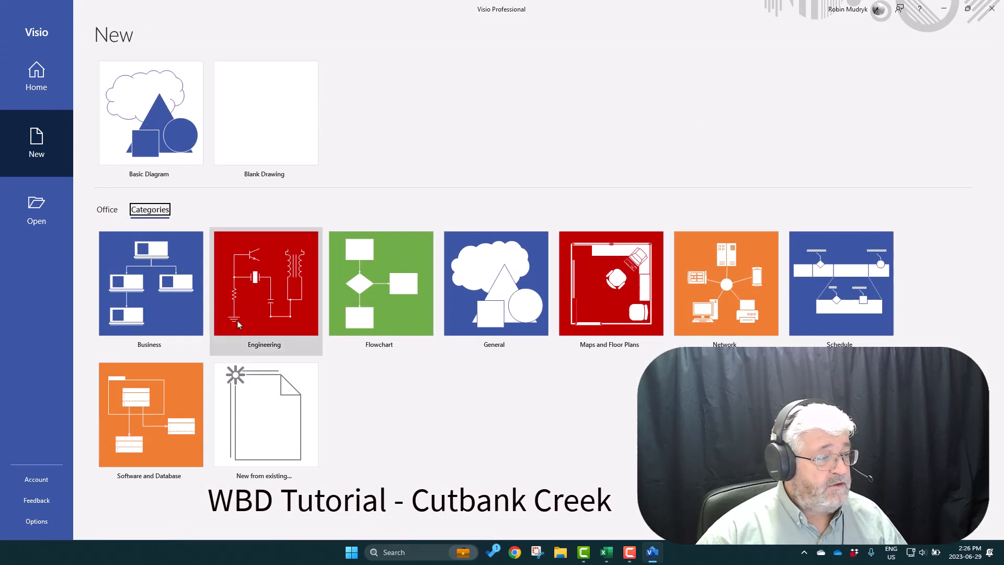
left_click(252, 424)
left_click(567, 233)
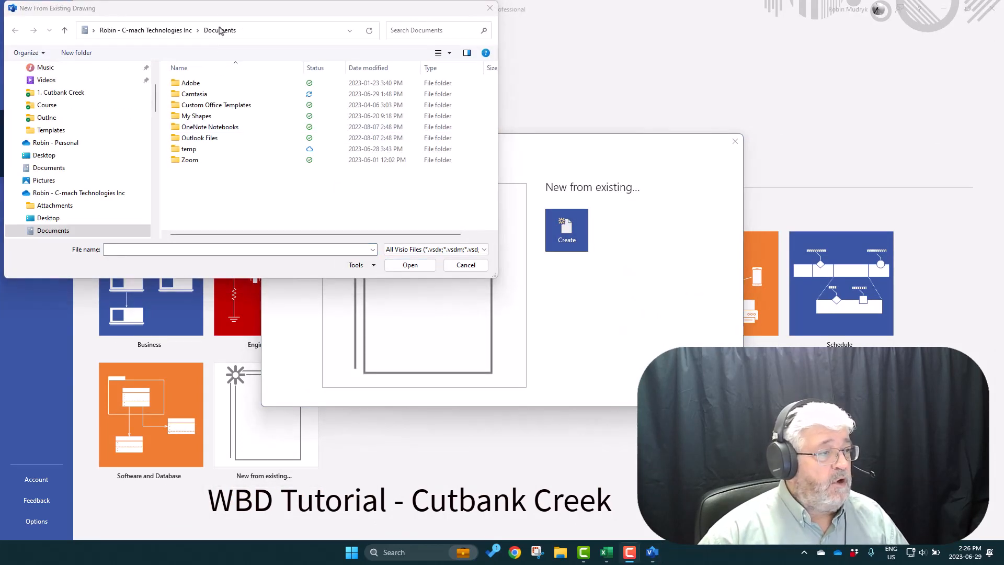
double_click(204, 117)
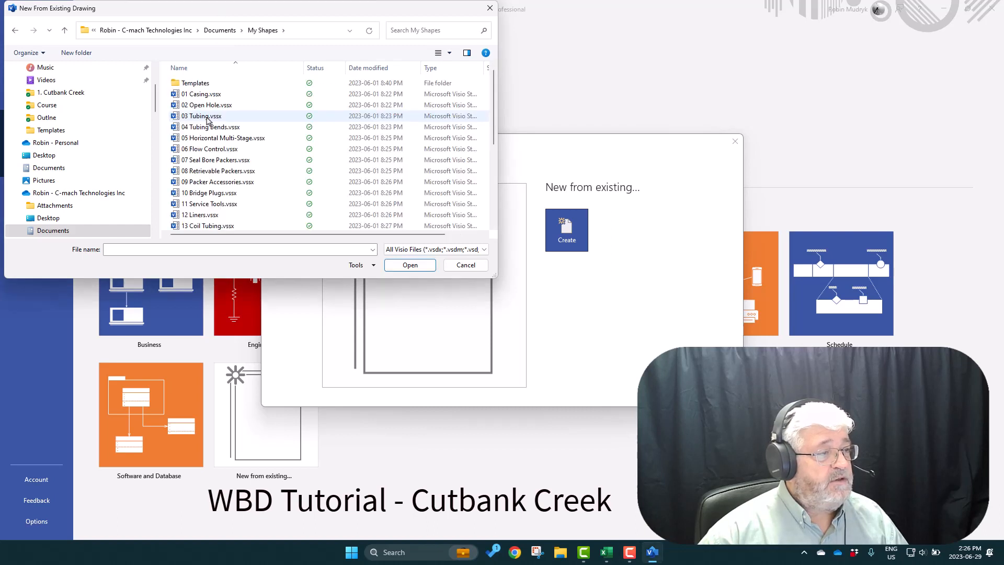
double_click(200, 84)
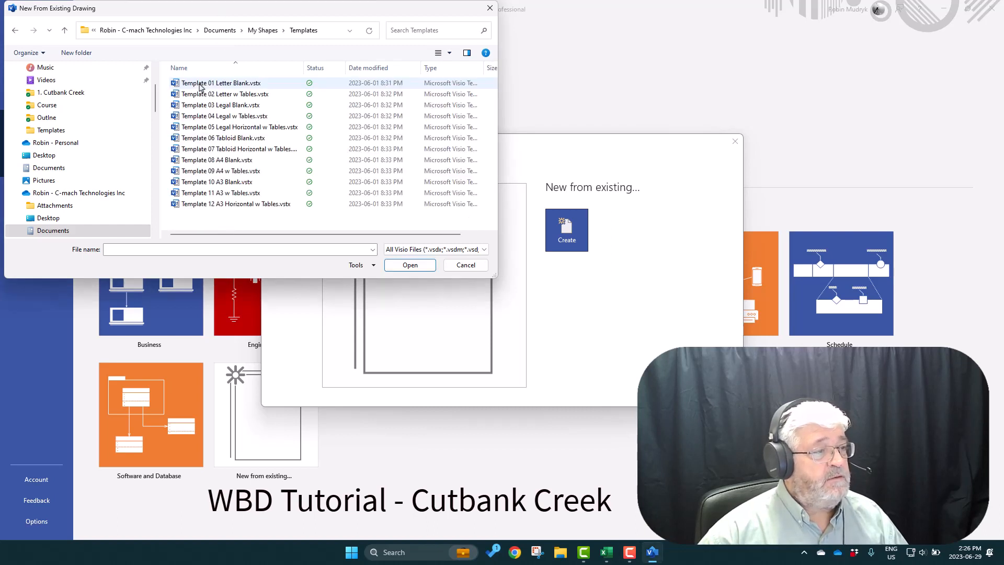
left_click(200, 84)
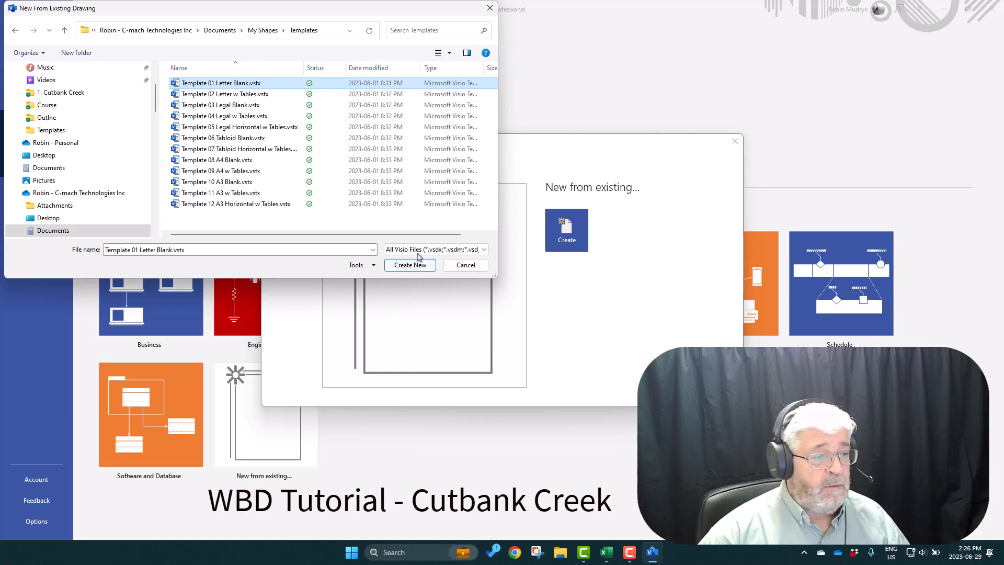
left_click(410, 265)
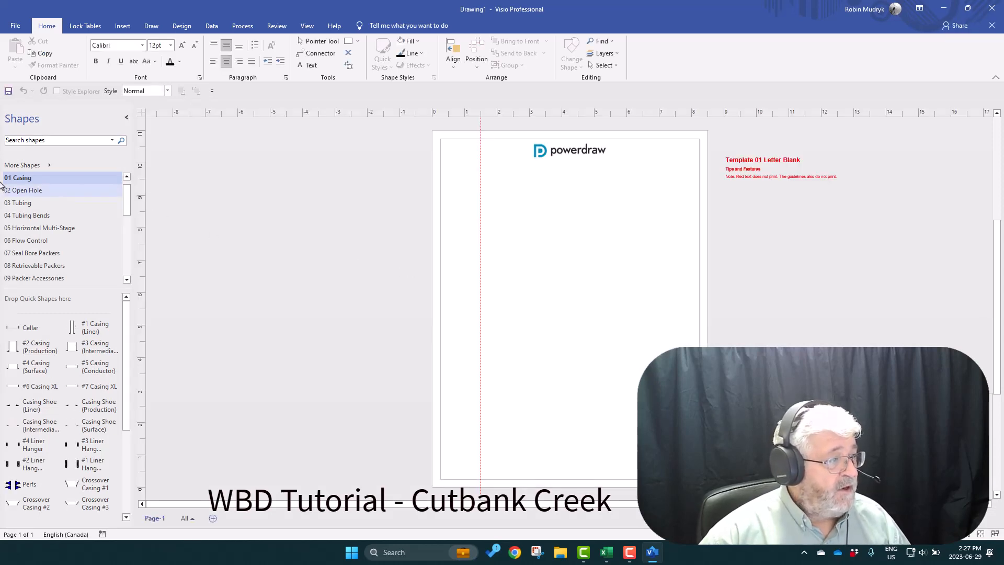
Add a horizontal guide at about the 10-inch mark below the page header and delete the powerdraw logo.
mouse_move(128, 206)
left_mouse_down()
mouse_move(130, 258)
mouse_move(131, 188)
left_mouse_up()
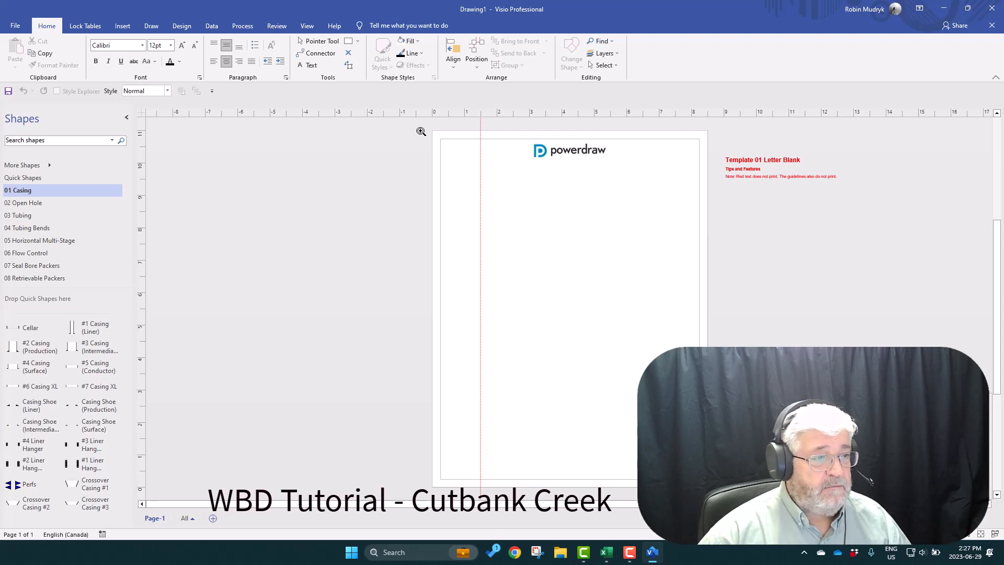
left_click_drag(419, 128, 749, 243)
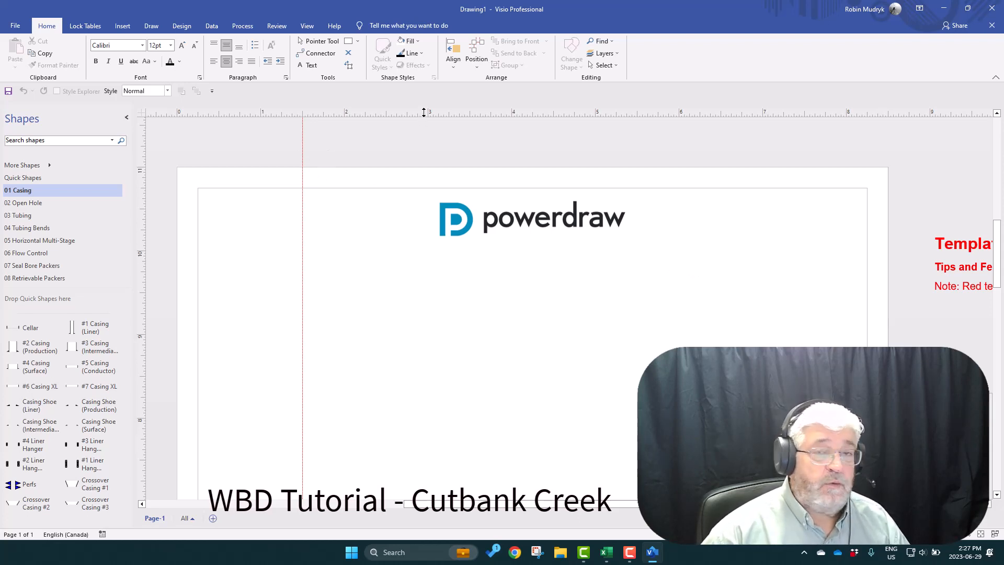
mouse_move(424, 112)
left_mouse_down()
mouse_move(416, 151)
mouse_move(351, 220)
mouse_move(351, 250)
left_mouse_up()
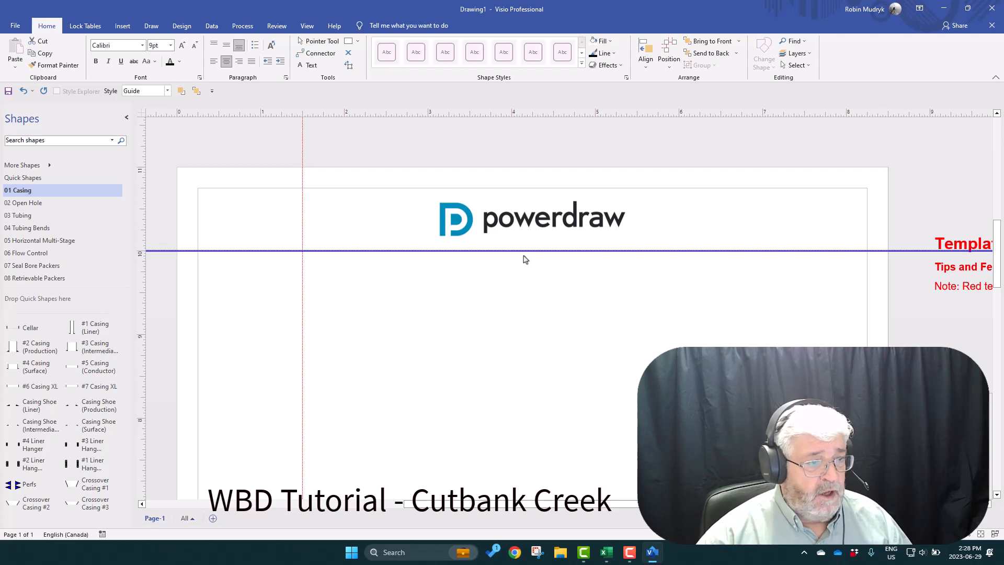
left_click(554, 219)
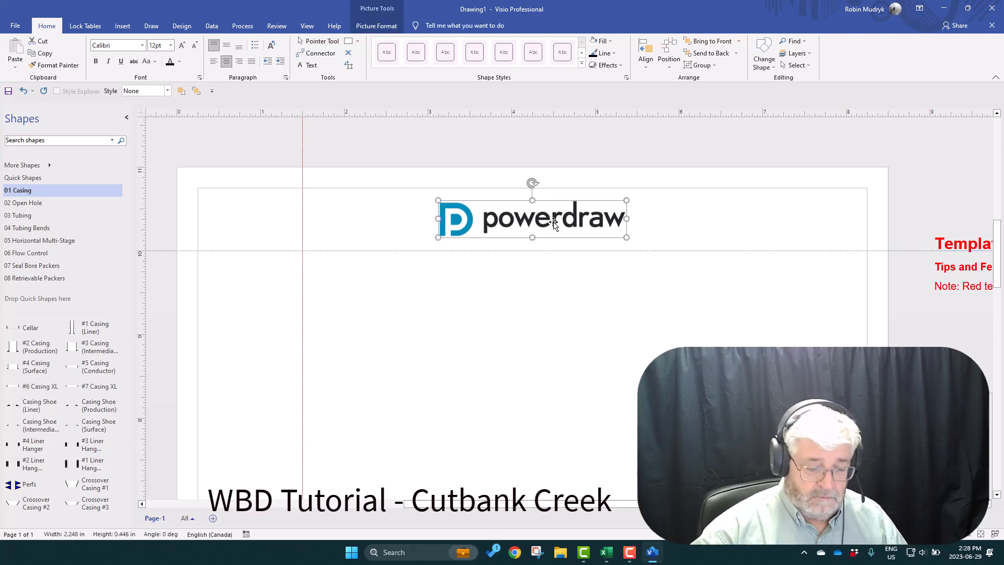
key("Delete")
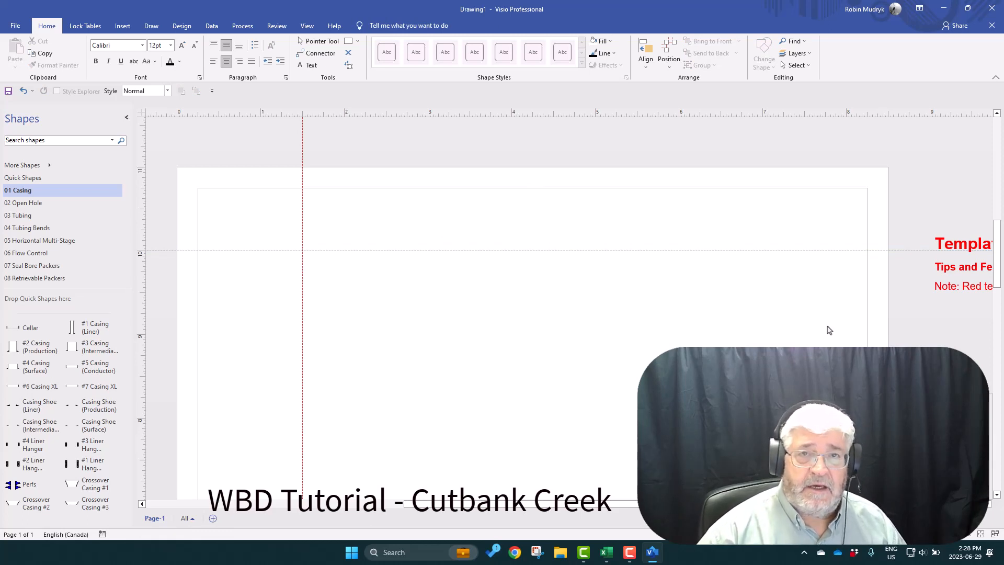
Switch to the Excel data sheet and copy the Well Data table, cells B10:C15, on the Well Information sheet.
left_click(607, 552)
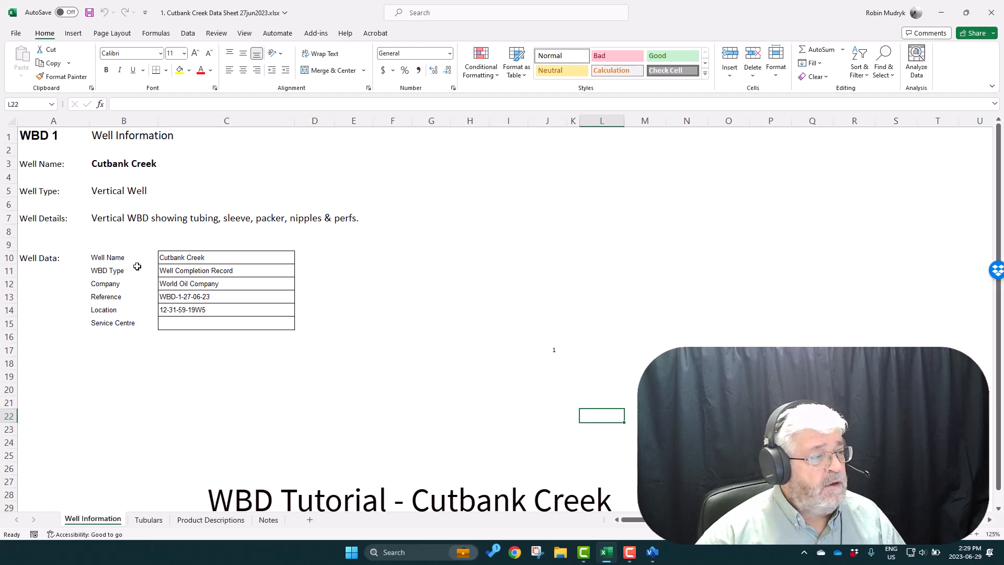
left_click_drag(93, 258, 224, 323)
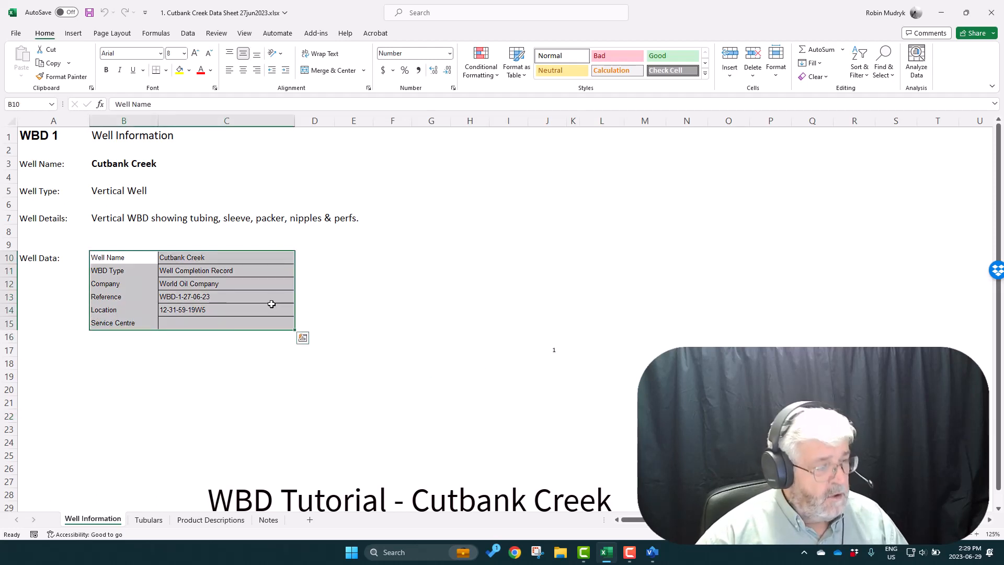
key("ctrl+c")
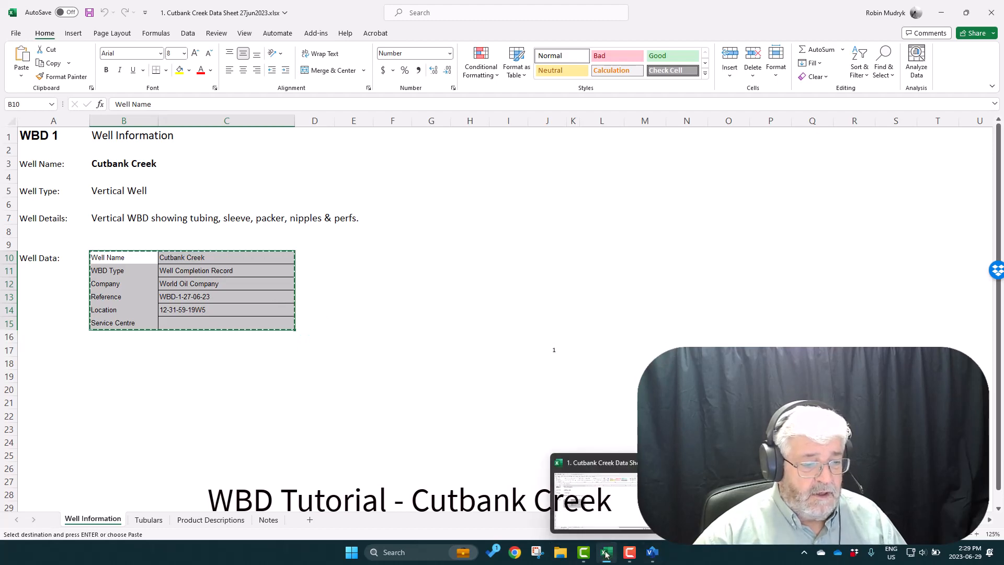
Switch to the Visio drawing, paste the copied table as a Microsoft Excel Worksheet, and move it lower toward the page's right margin.
left_click(652, 553)
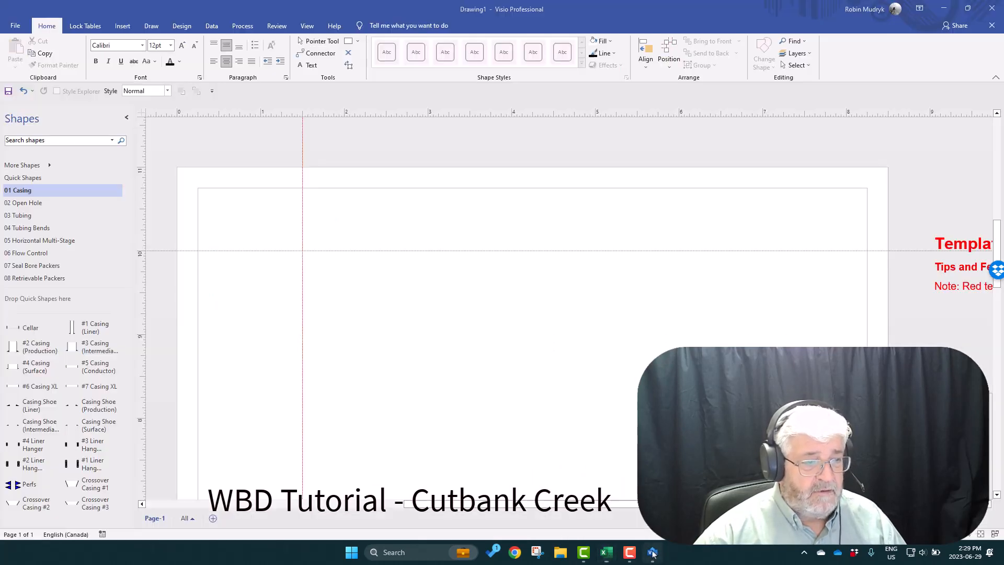
right_click(621, 335)
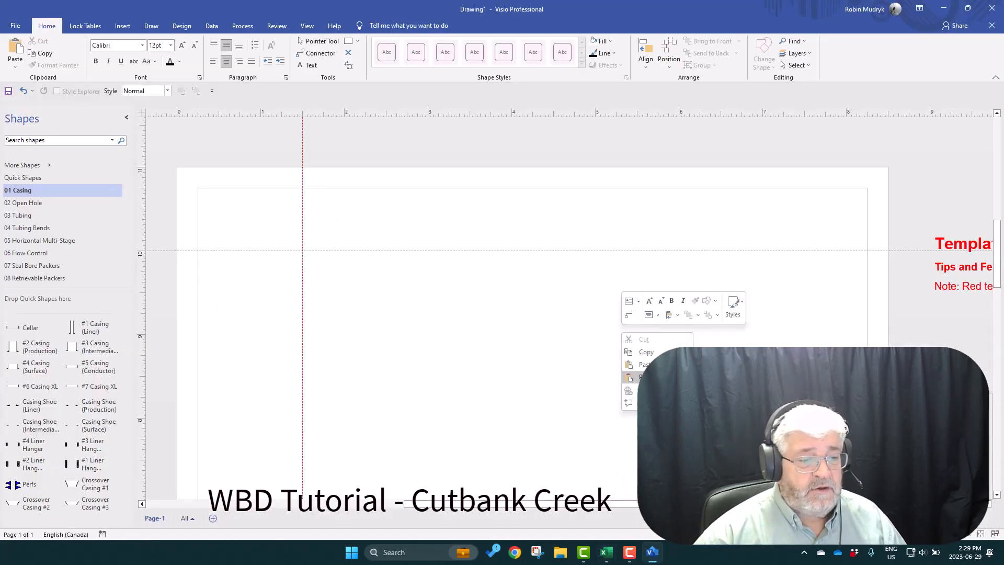
left_click(635, 377)
left_click(479, 236)
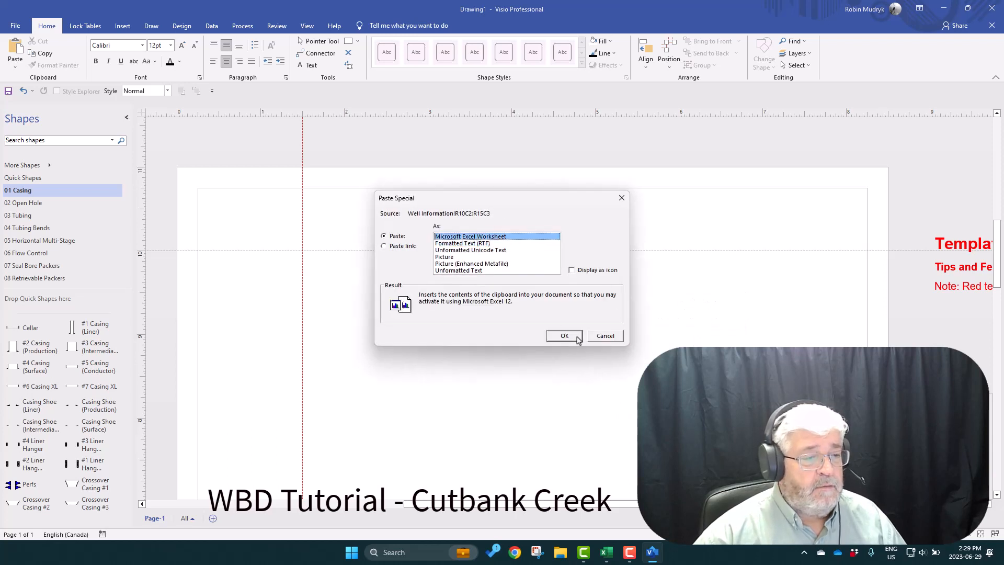
left_click(565, 336)
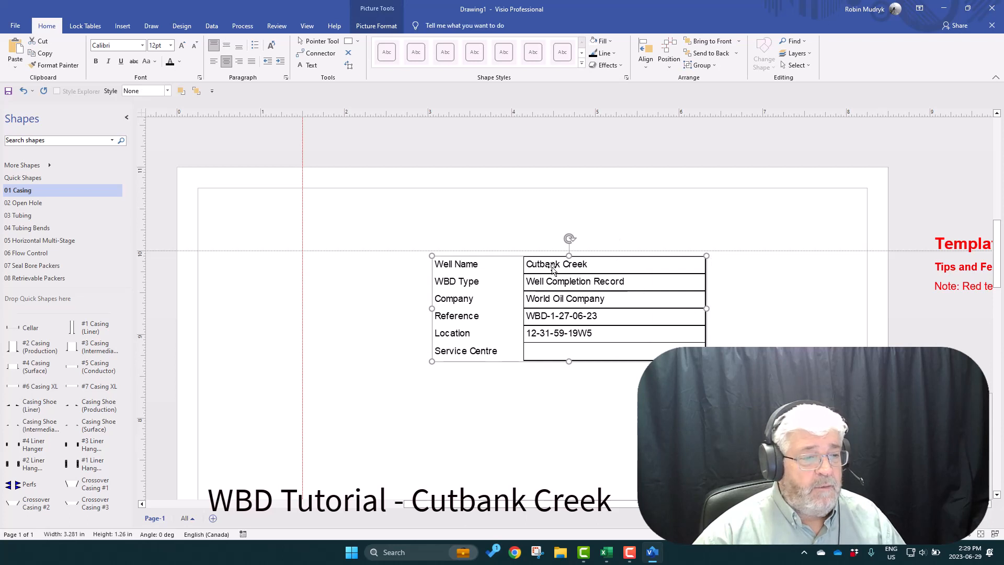
left_click_drag(553, 268, 699, 408)
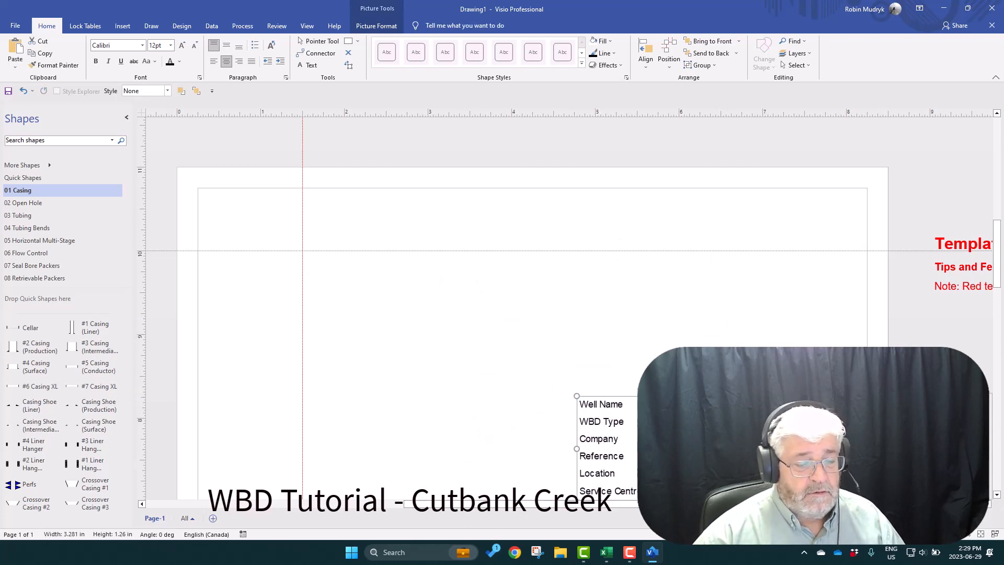
Place the Main Title shape from the 25 Tables stencil directly below the horizontal guide, flush with the page's right margin.
scroll(599, 492, "down", 2)
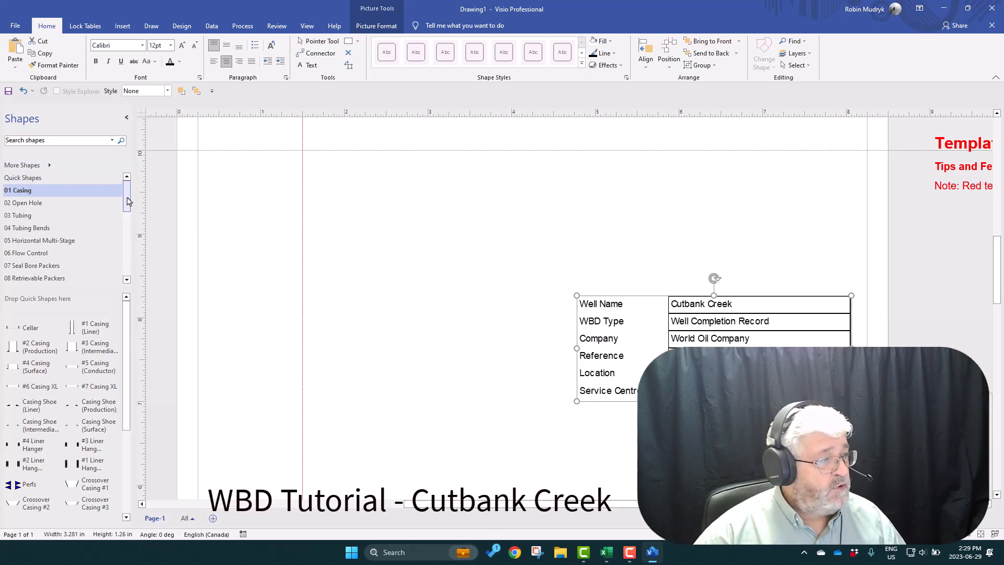
left_click_drag(127, 199, 135, 263)
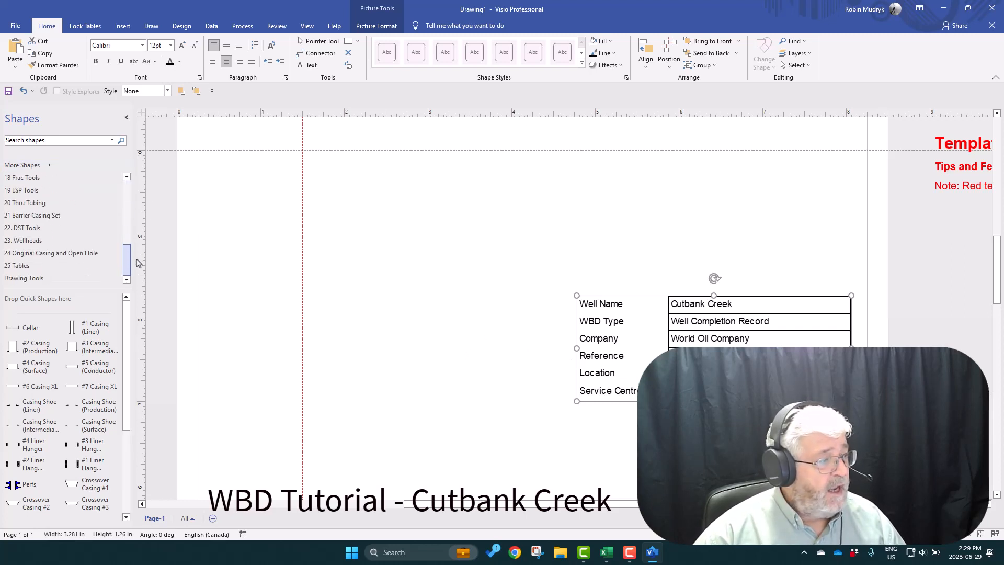
left_click(16, 265)
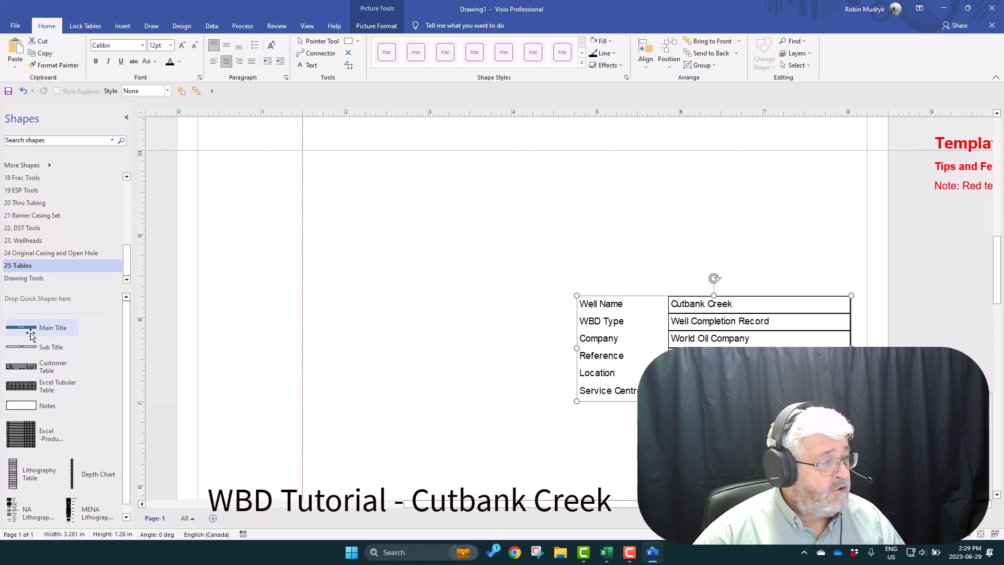
left_click_drag(68, 324, 633, 169)
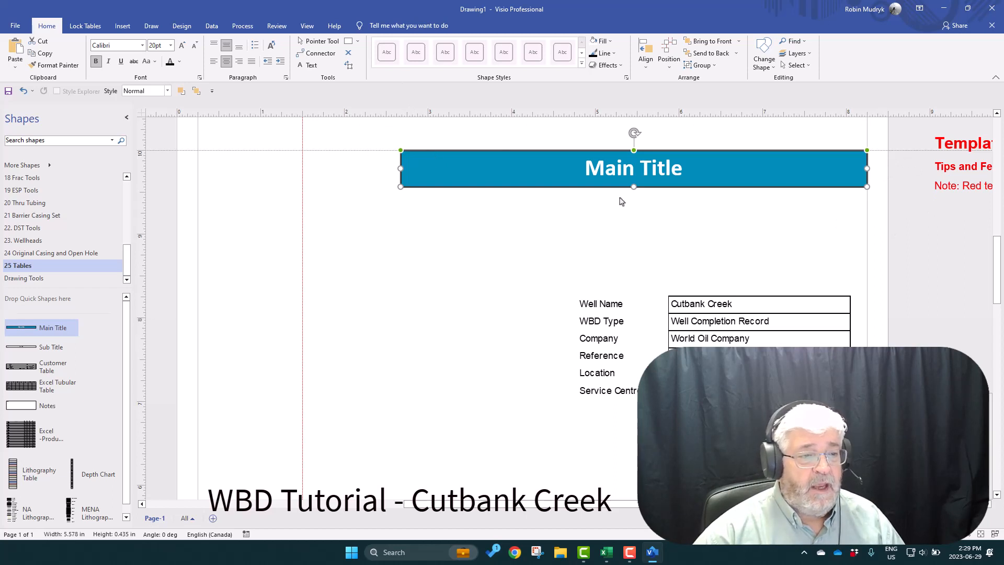
Replace the placeholder text of the main title with "Cutbank Creek".
double_click(639, 168)
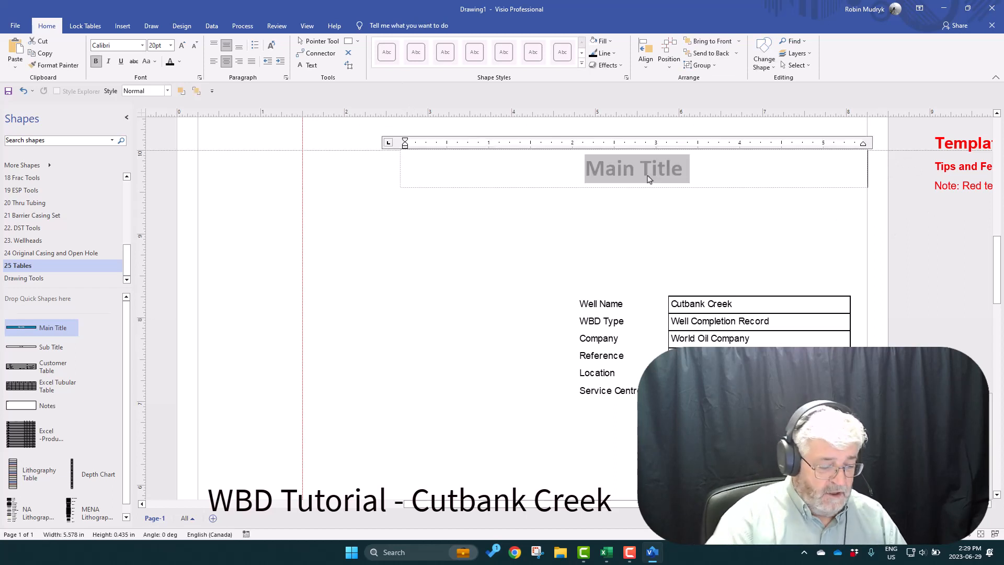
type("Cut")
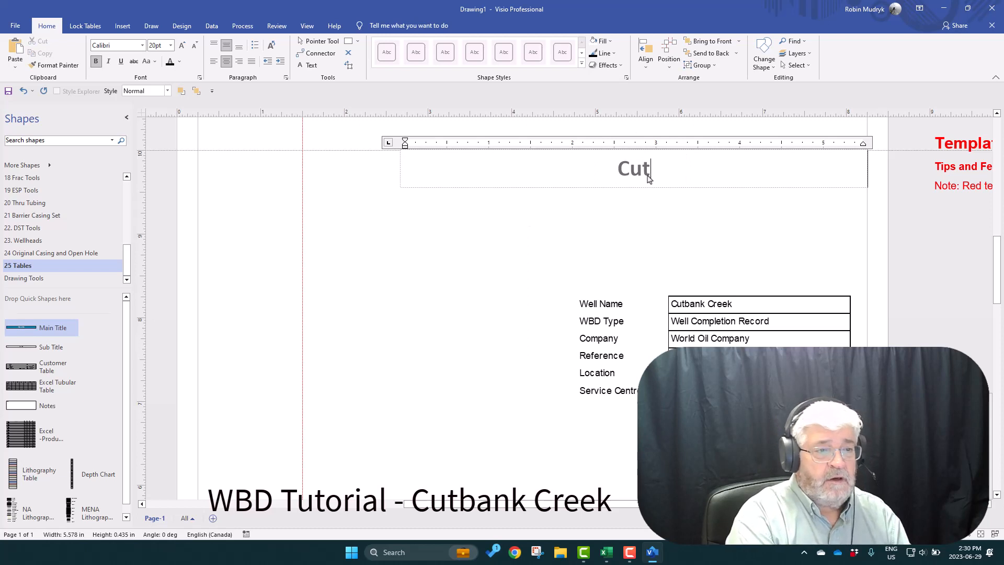
type("bank ")
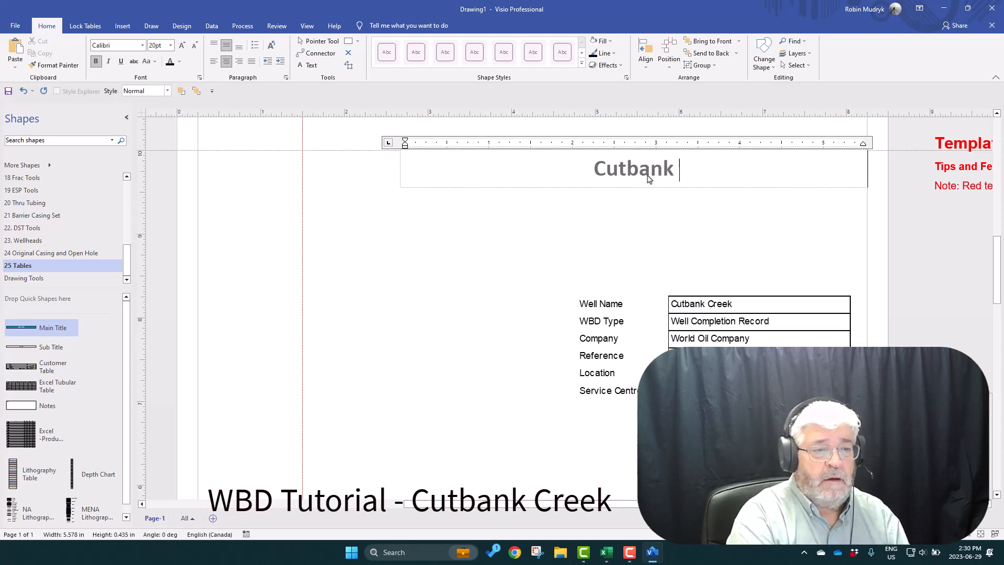
type("Creek")
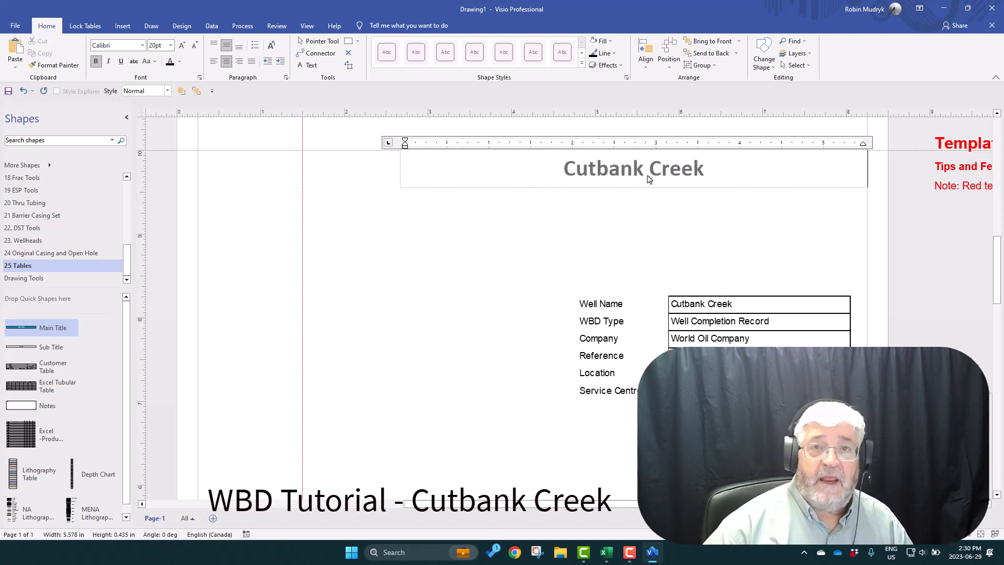
left_click(400, 285)
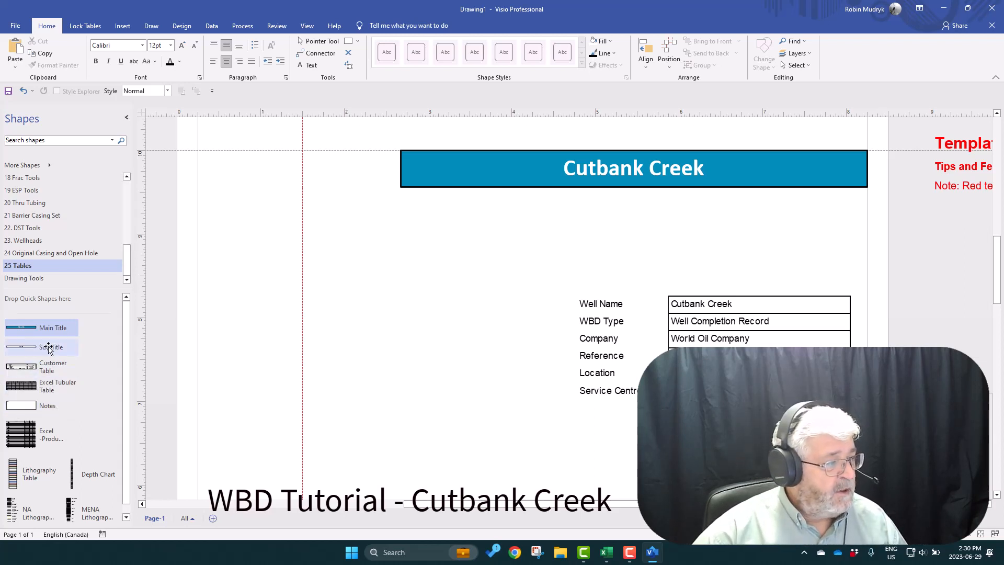
Place the Sub Title shape directly beneath the main title and set its text to "Well Completion Record".
left_click_drag(49, 347, 637, 200)
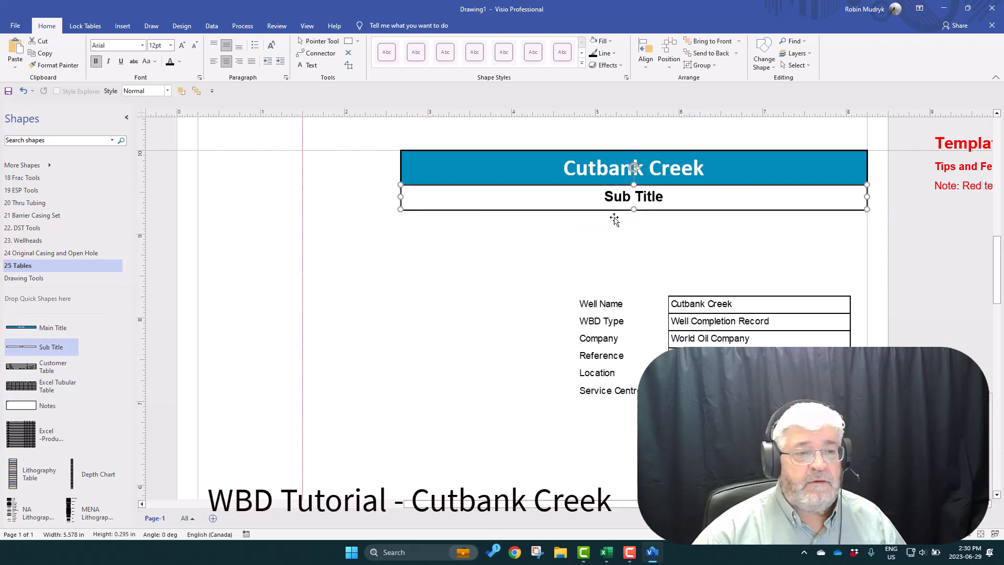
double_click(652, 196)
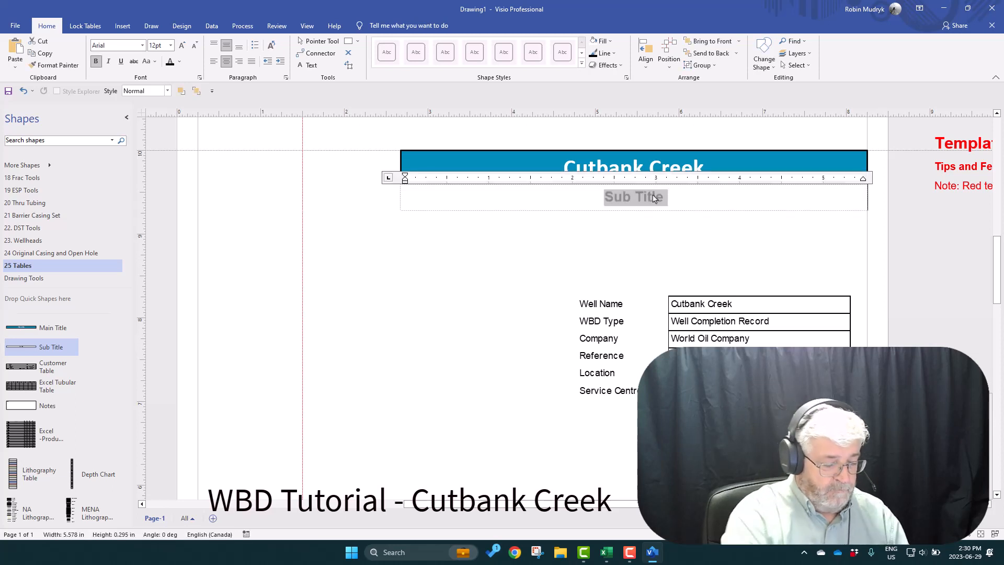
type("Wel")
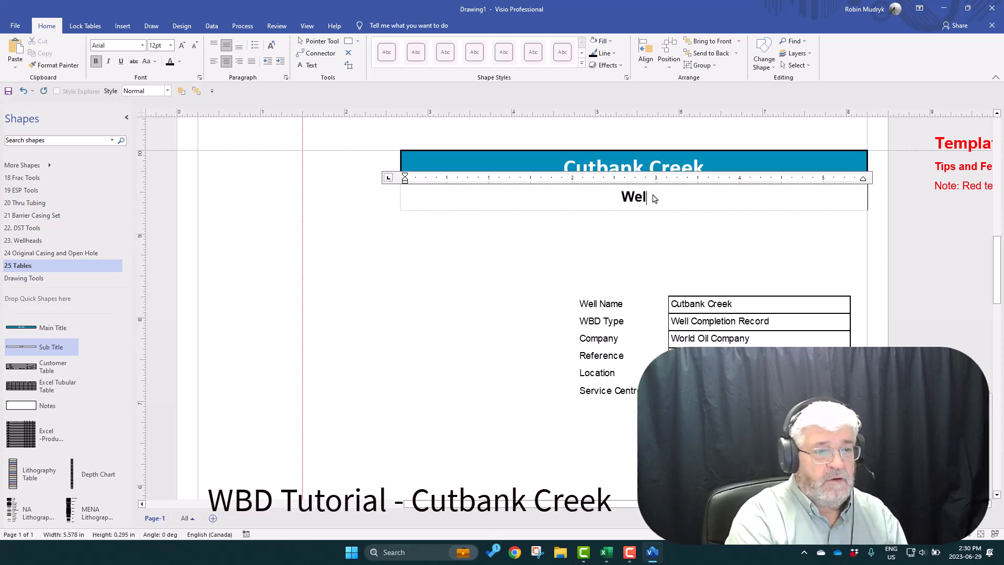
type("l Comple")
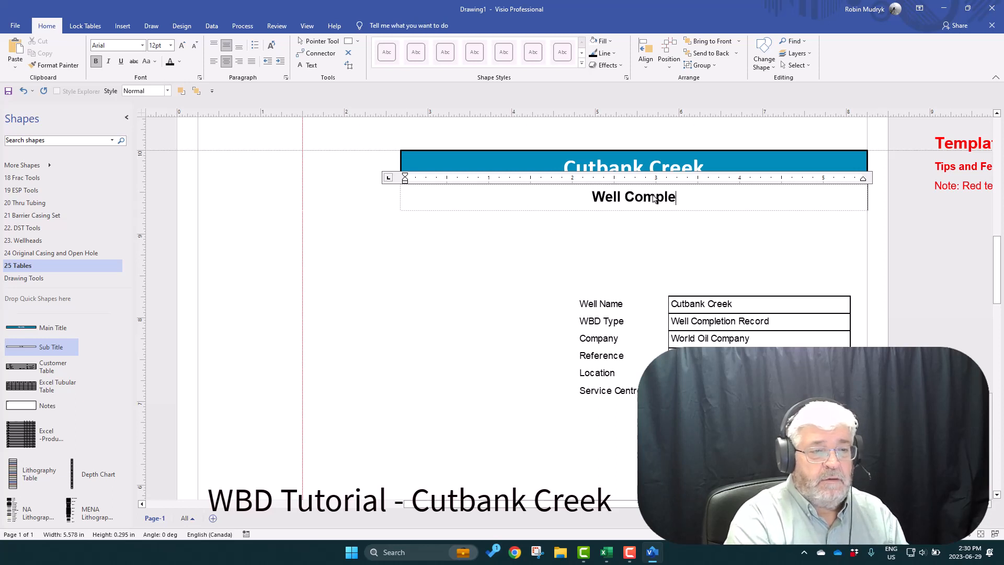
type("tion Record")
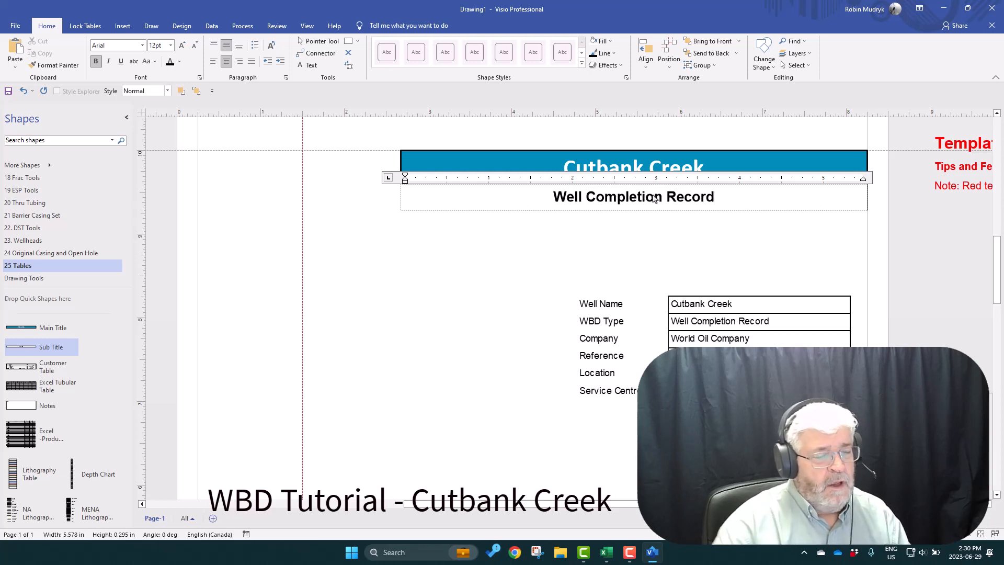
left_click(473, 277)
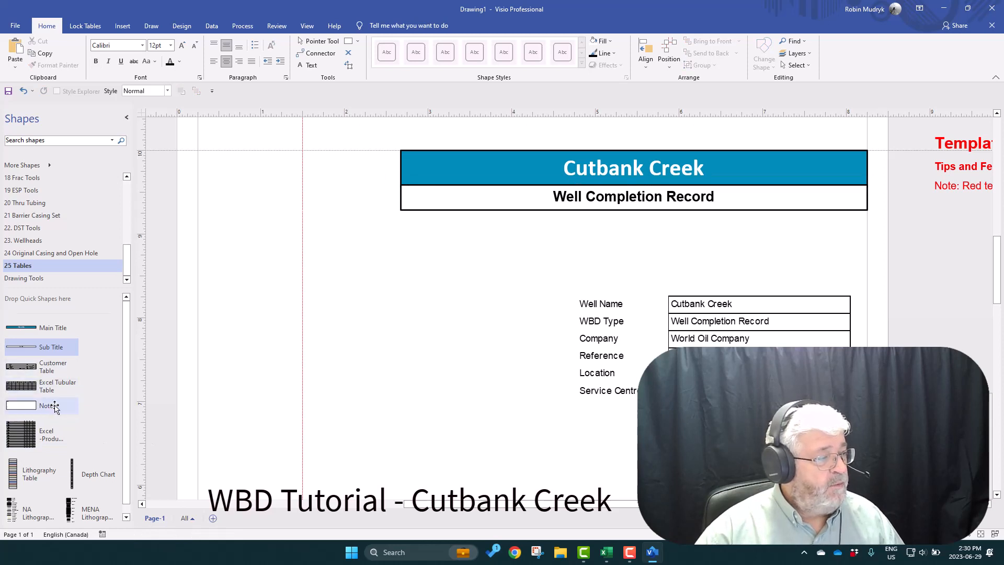
Place the Customer Table shape beneath the subtitle and nudge it vertically until its top border overlaps the subtitle's bottom border.
left_click_drag(29, 365, 399, 214)
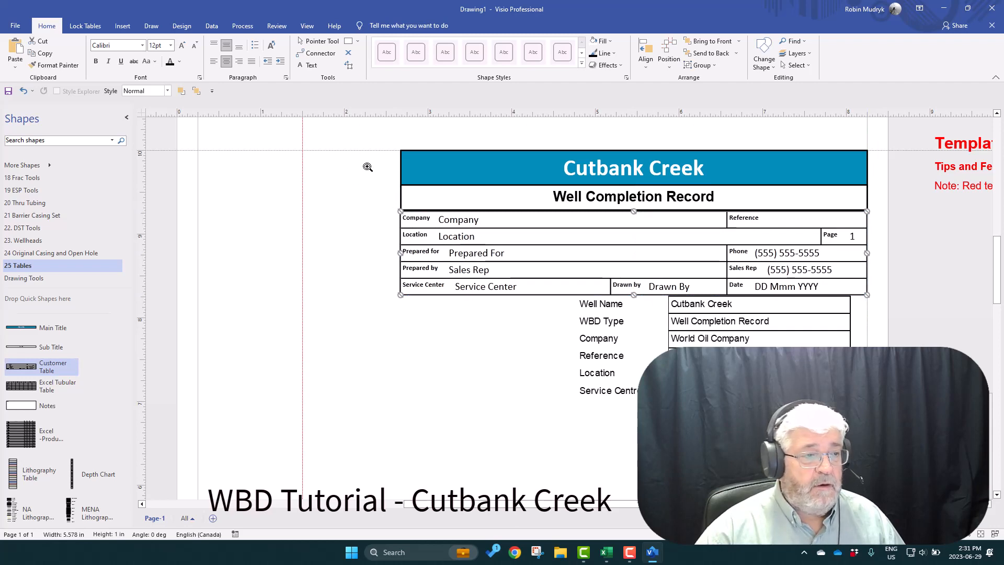
left_click_drag(352, 154, 488, 271)
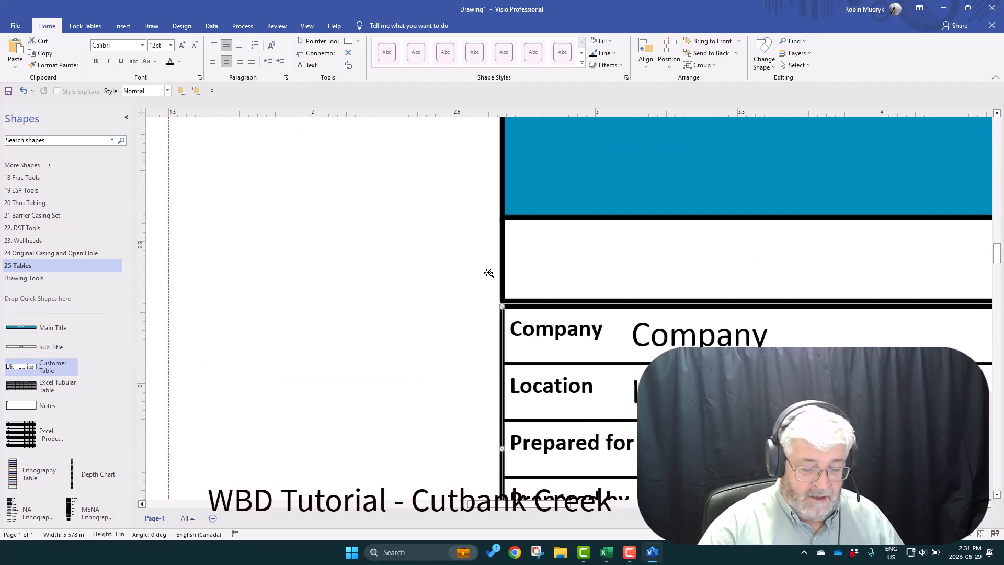
key("Up")
key("Up")
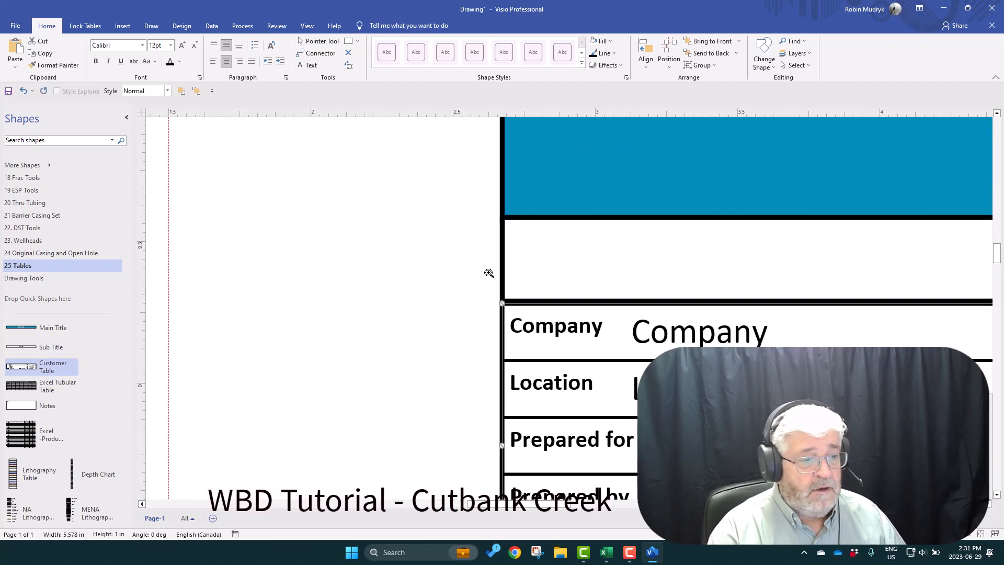
key("Down")
key("Down")
key("Down")
key("Down")
key("Down")
key("Down")
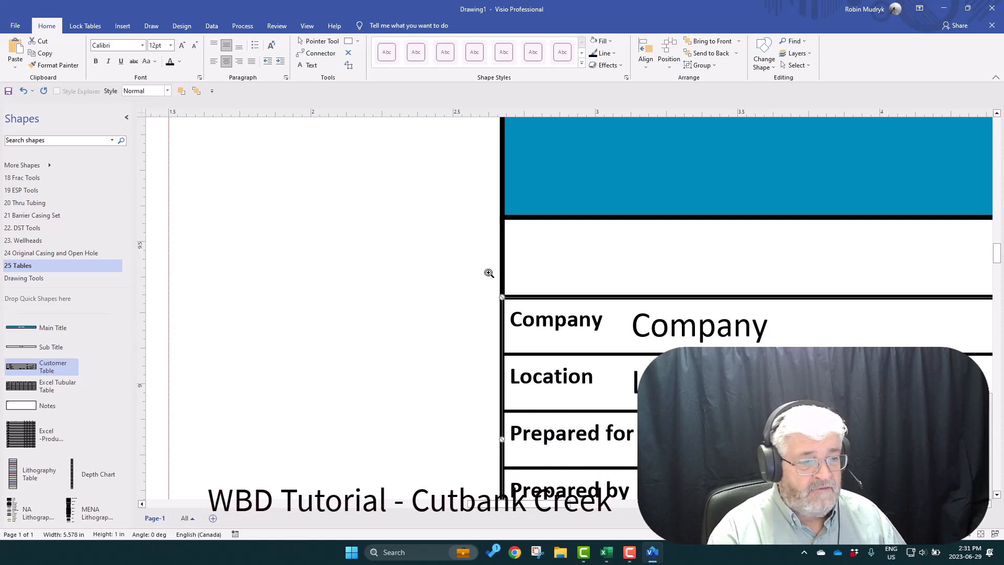
key("Down")
key("Down")
key("Down")
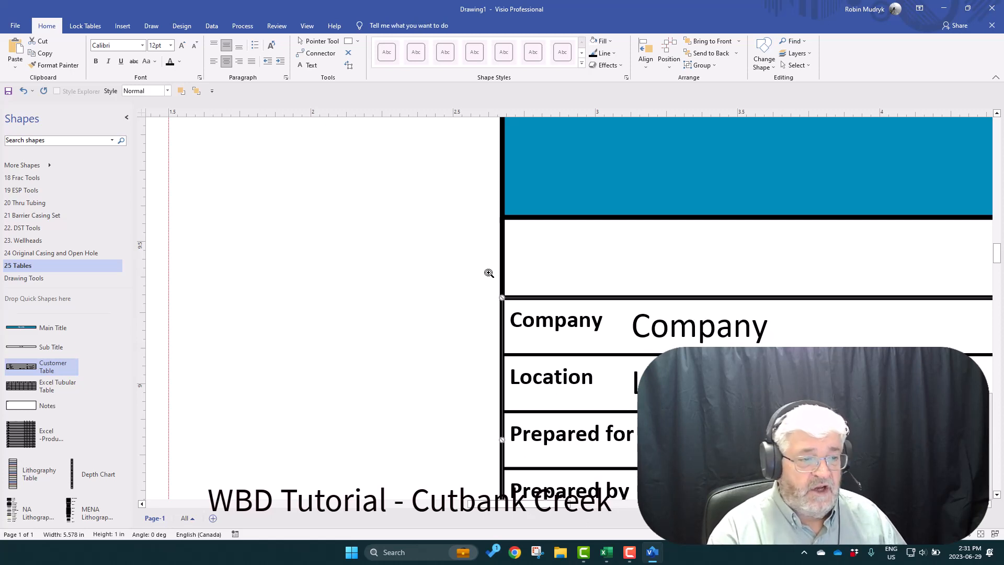
key("Up")
key("Up")
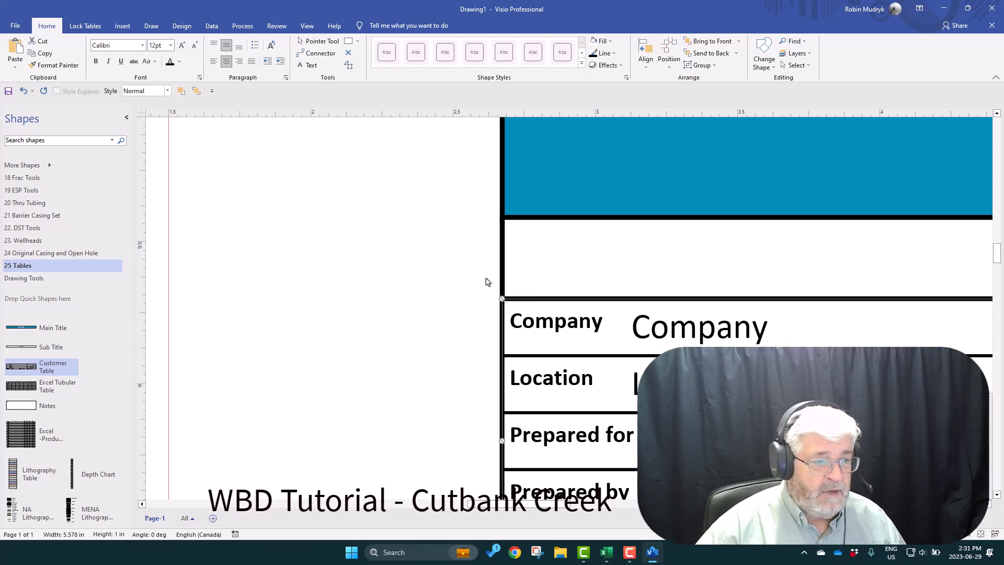
right_click(469, 292, "ctrl+shift")
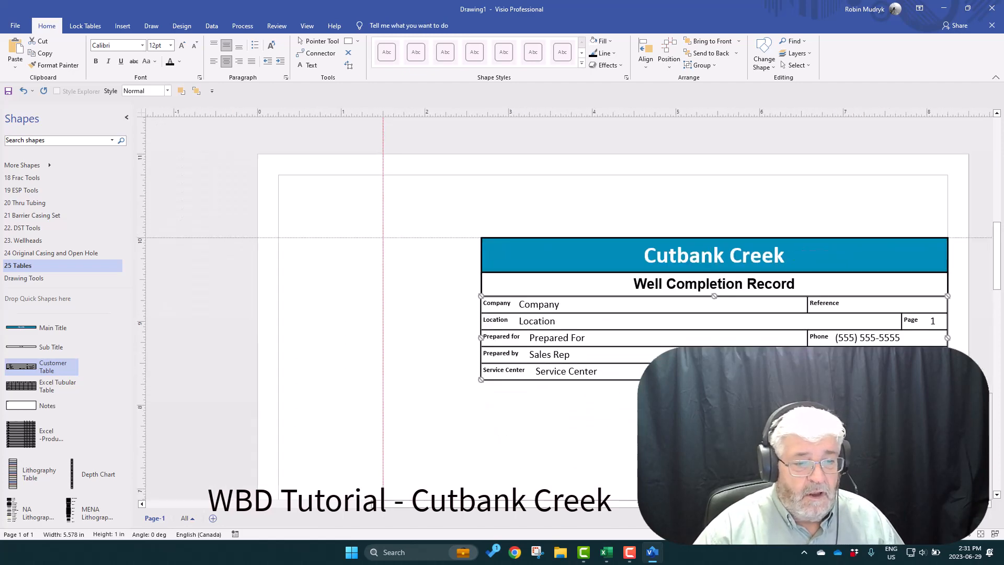
Fill in the customer table's shape data with company World Oil Company, location 12-31-59-19W5 and reference WBD-1-27-06-23.
double_click(711, 336)
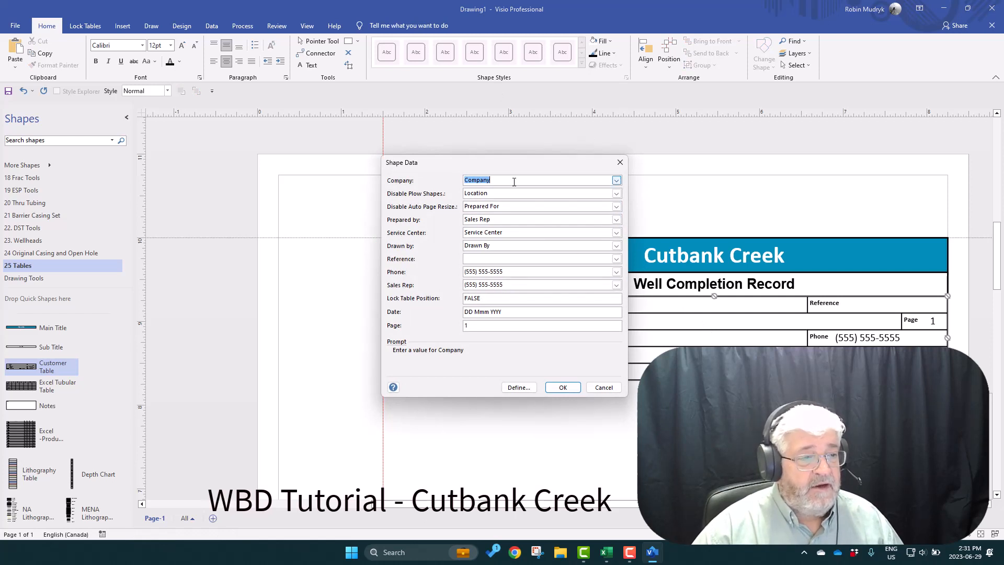
left_click_drag(544, 167, 368, 205)
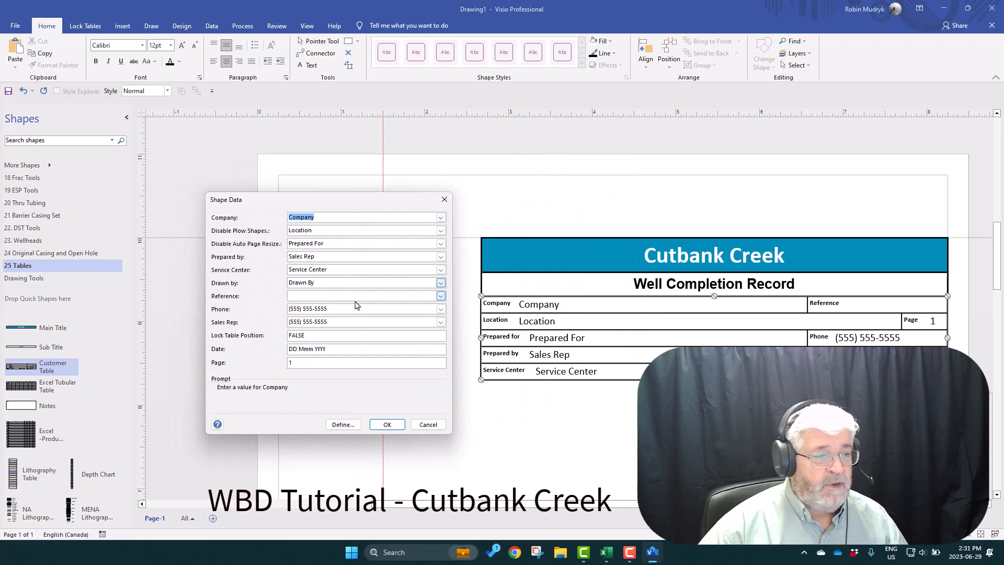
type("World Oil")
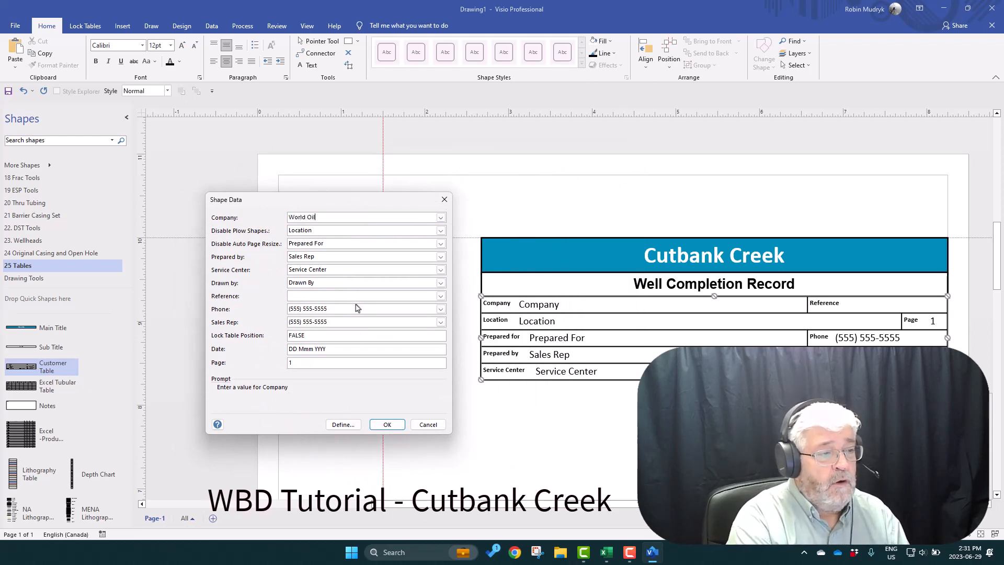
type(" Company")
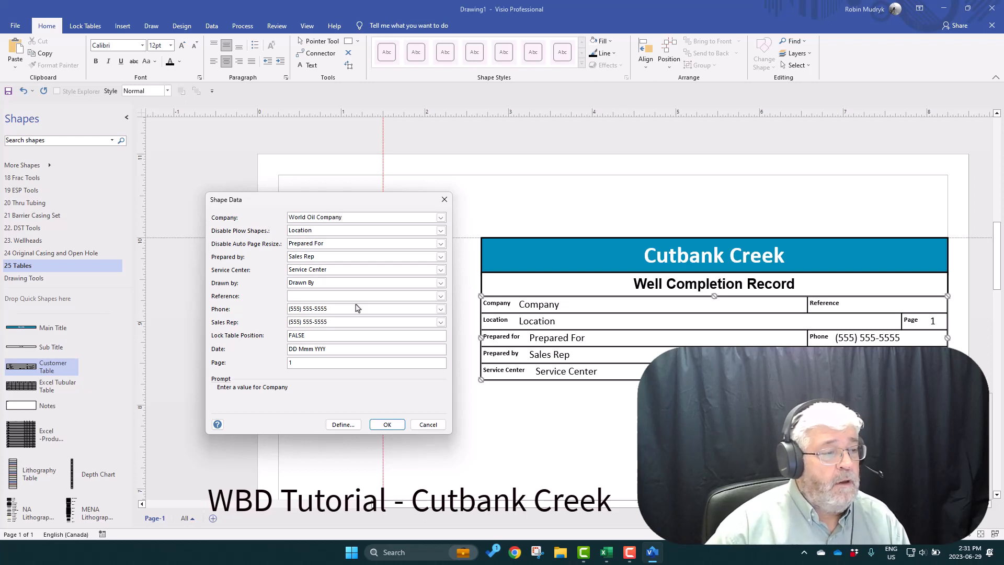
key("Tab")
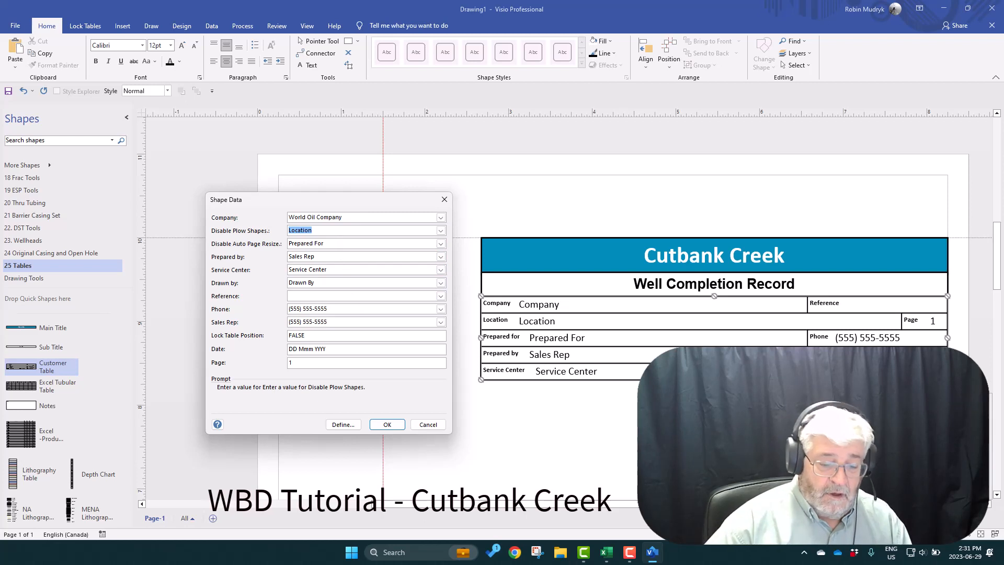
type("12-31-59-19W5")
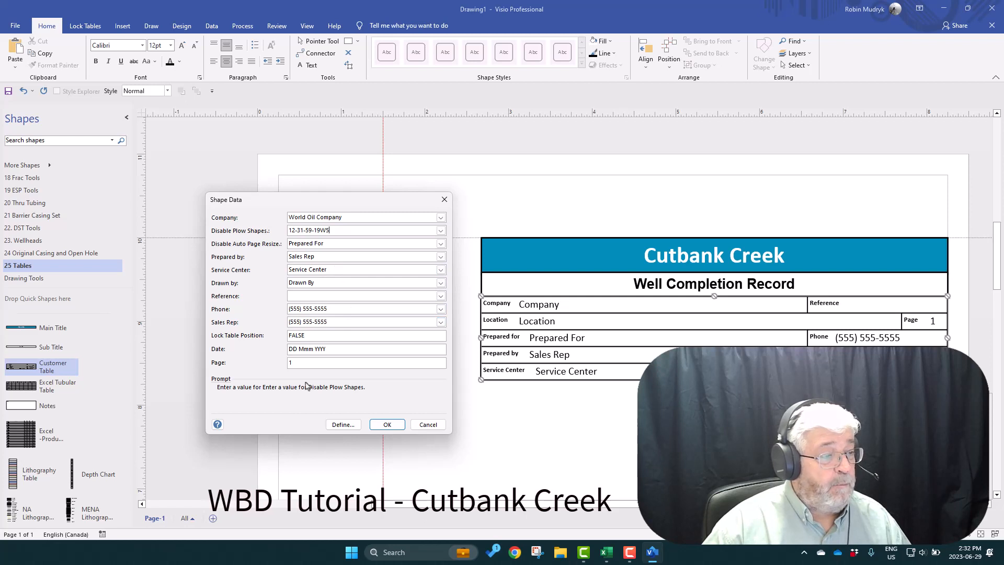
left_click(309, 296)
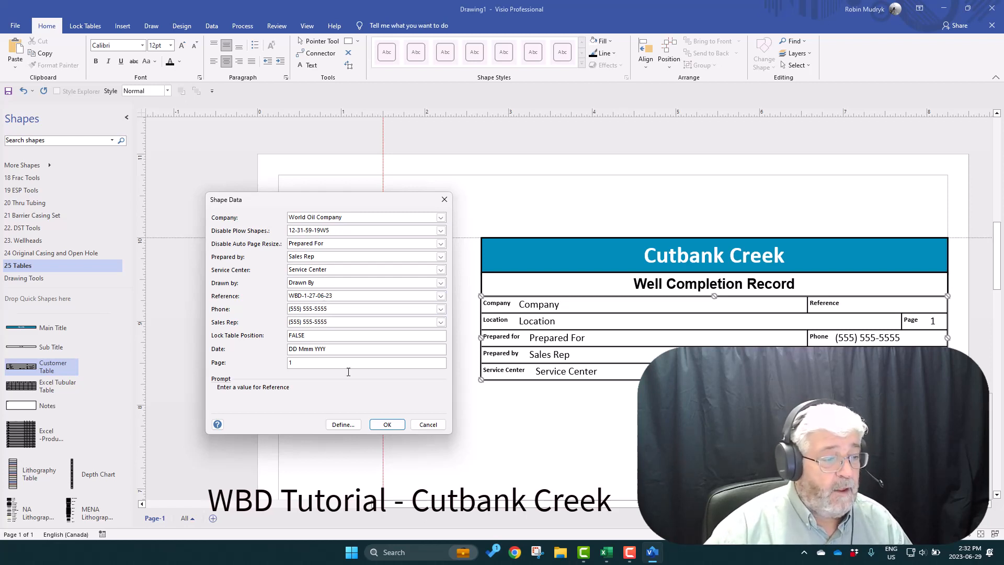
left_click(387, 424)
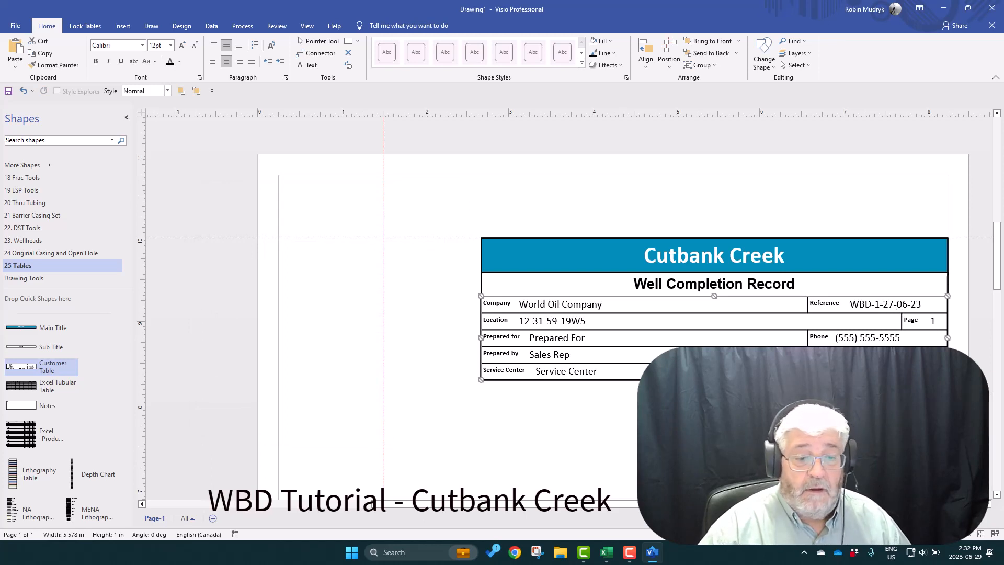
Delete the pasted Excel well data table below the customer table.
scroll(619, 405, "down", 1)
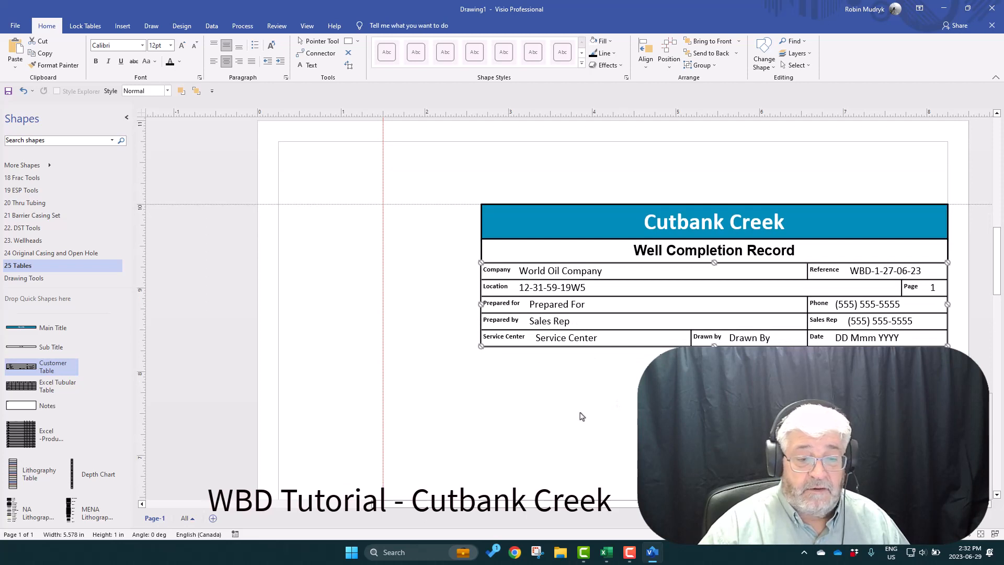
scroll(576, 414, "down", 3)
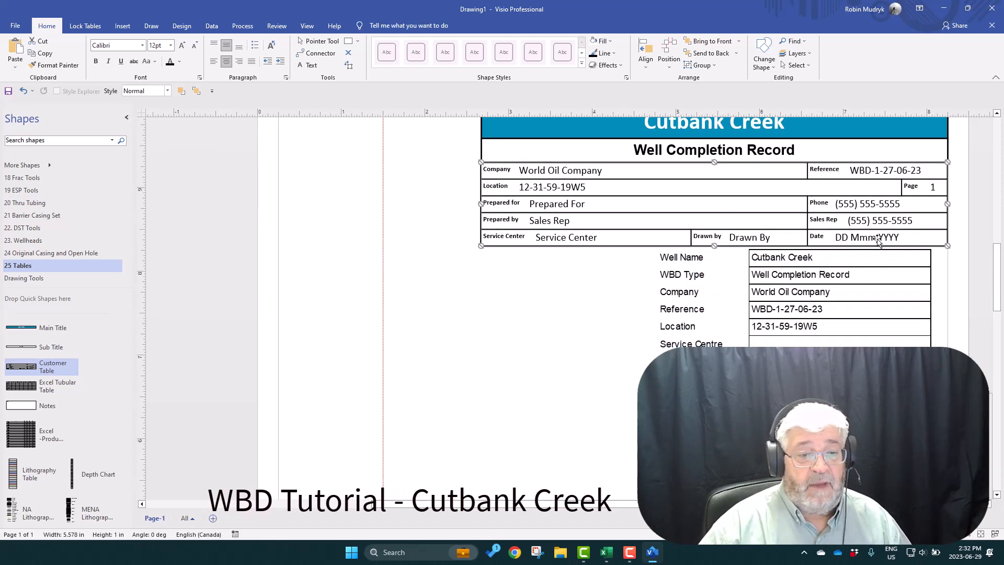
key("Escape")
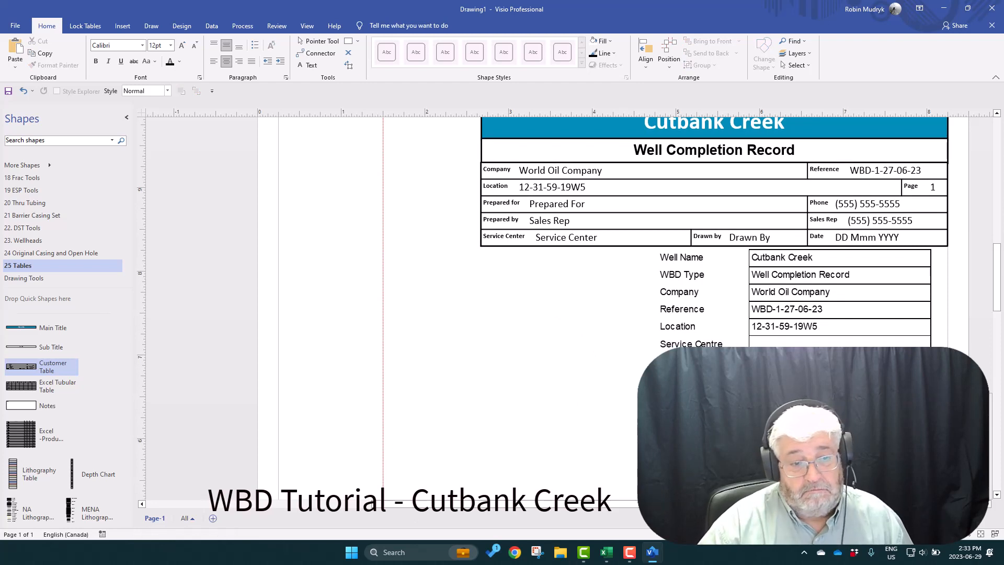
left_click(811, 329)
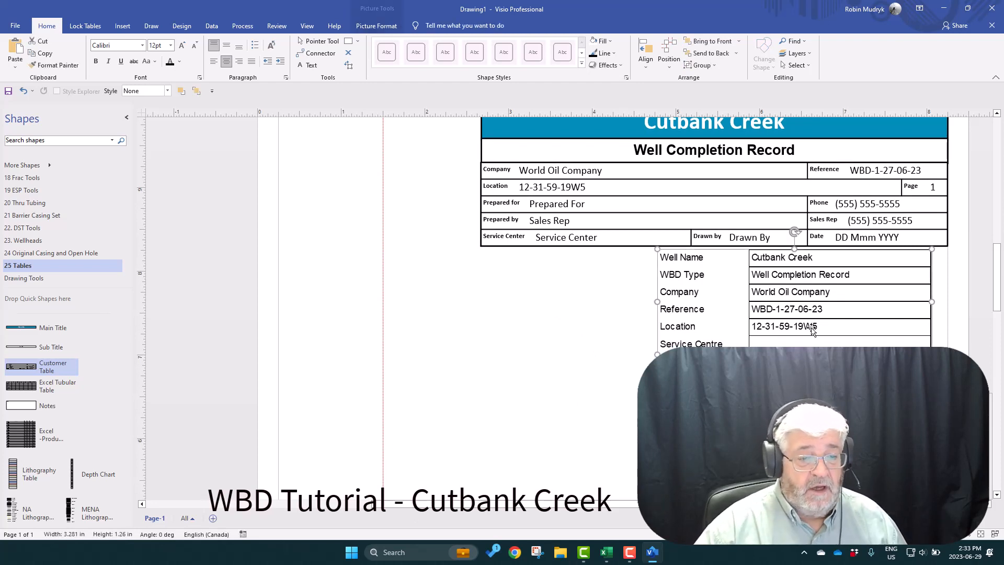
key("Delete")
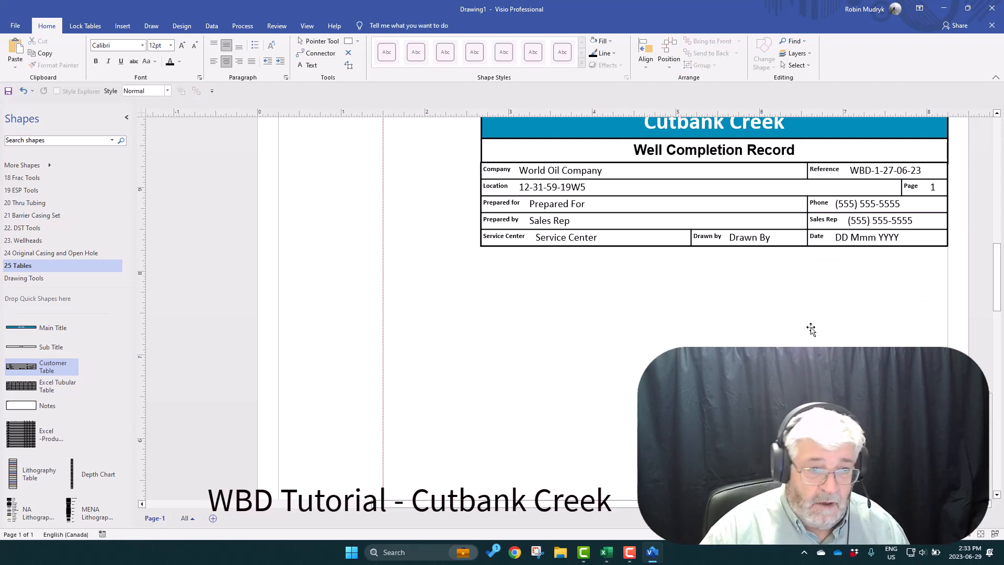
Add a horizontal guide along the customer table's bottom edge, at about the 8.3-inch mark.
scroll(811, 328, "up", 1)
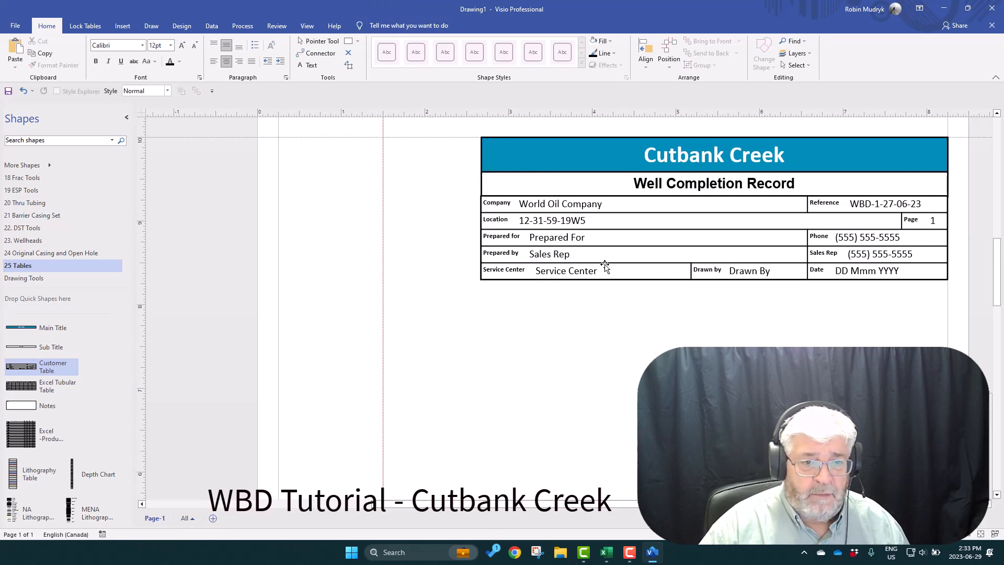
left_click(575, 260)
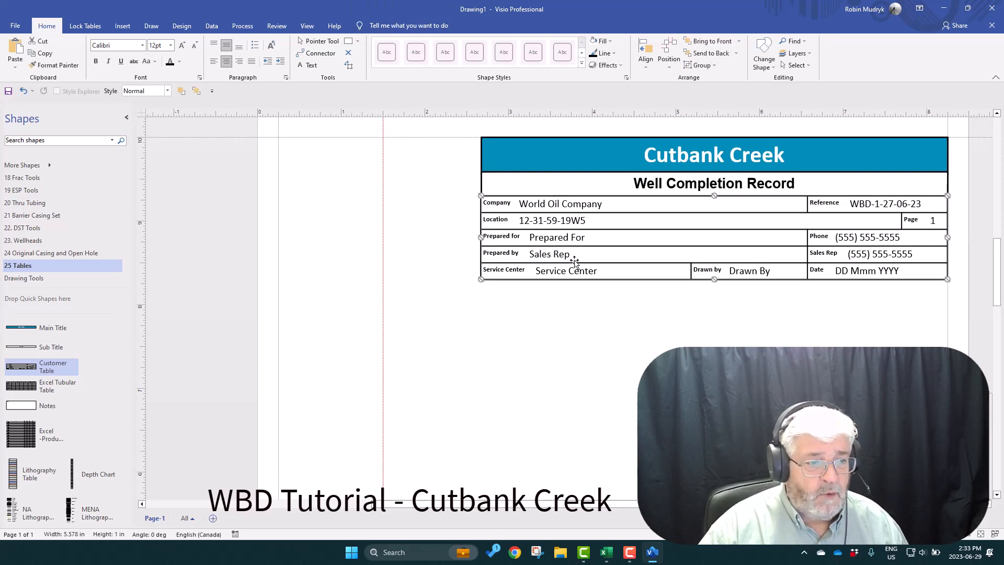
mouse_move(530, 114)
left_mouse_down()
mouse_move(511, 287)
mouse_move(481, 281)
mouse_move(505, 292)
left_mouse_up()
left_click(569, 354)
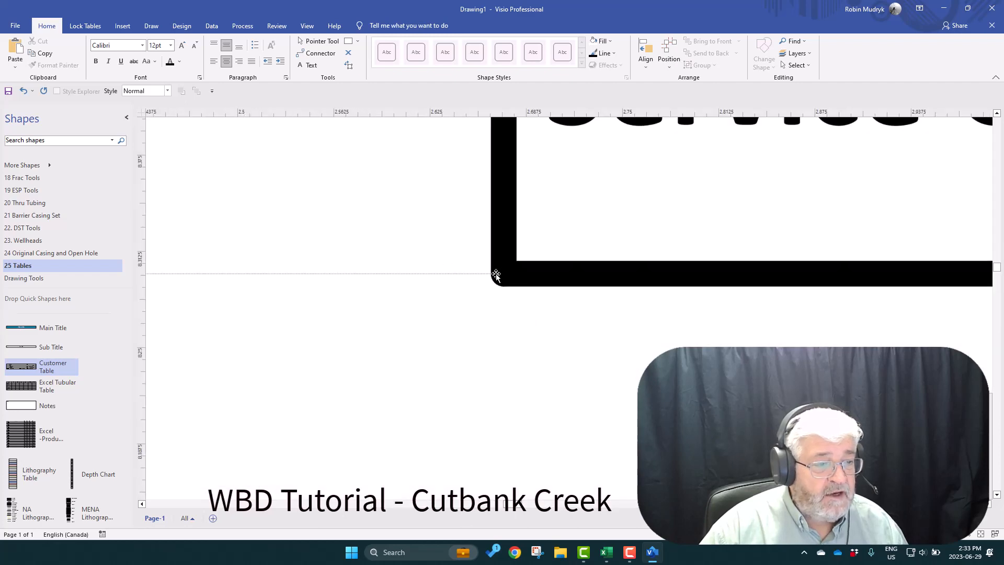
right_click(532, 287, "ctrl+shift")
scroll(562, 284, "down", 10)
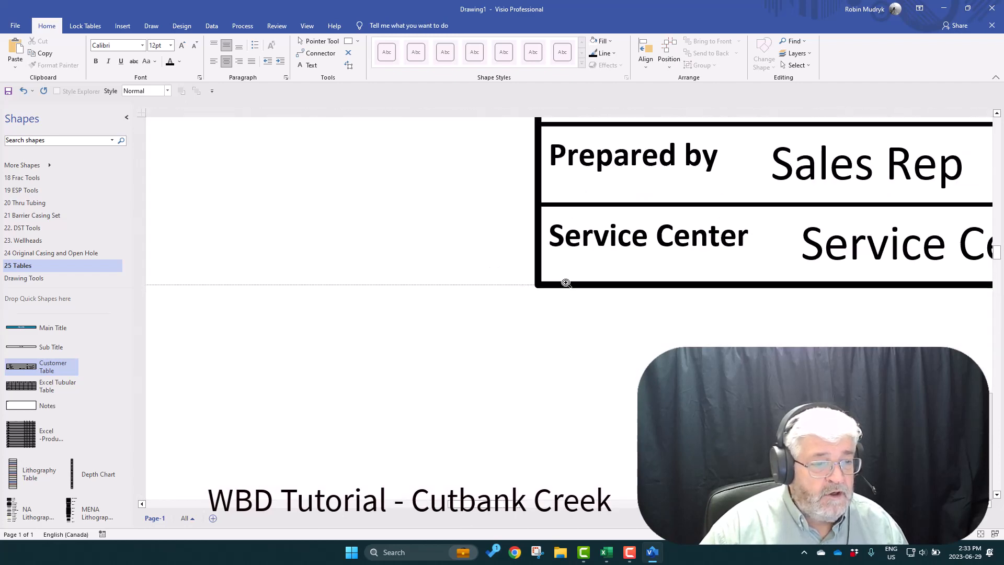
Add a vertical guide along the customer table's left edge, at about the 2.7-inch mark, and check its alignment at the table's lower corner.
left_click_drag(612, 340, 438, 287)
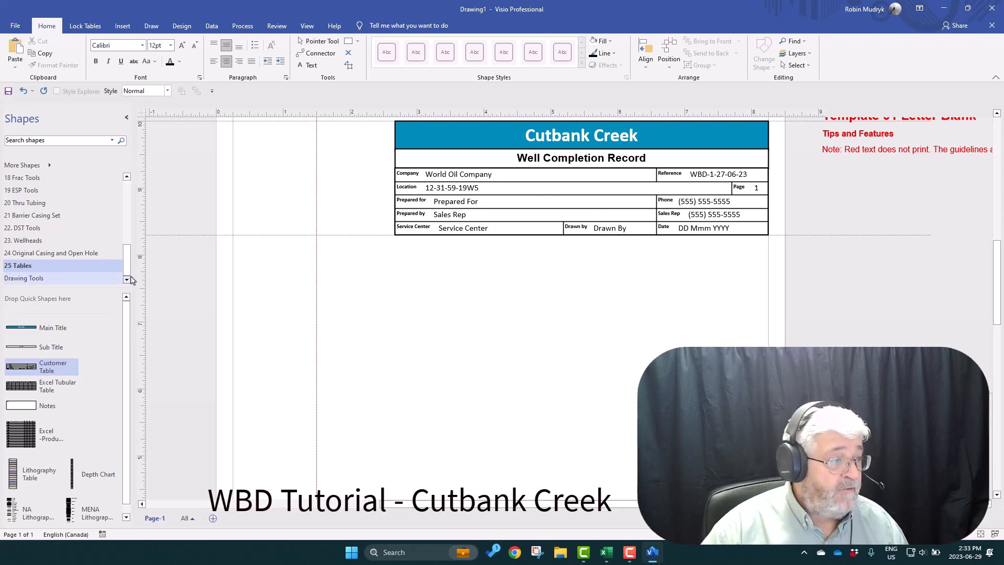
left_click_drag(182, 255, 395, 238)
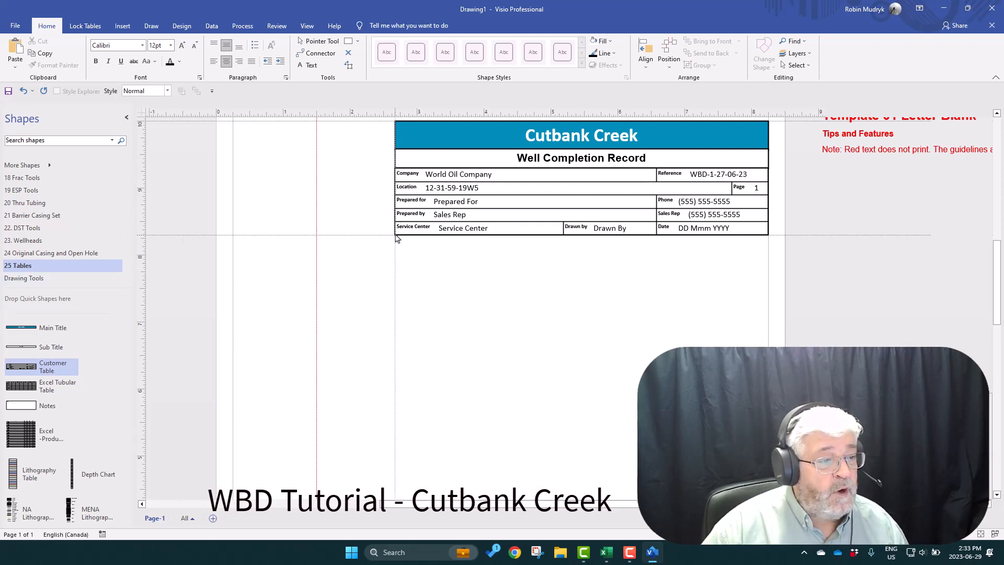
left_click(451, 310, "ctrl+shift")
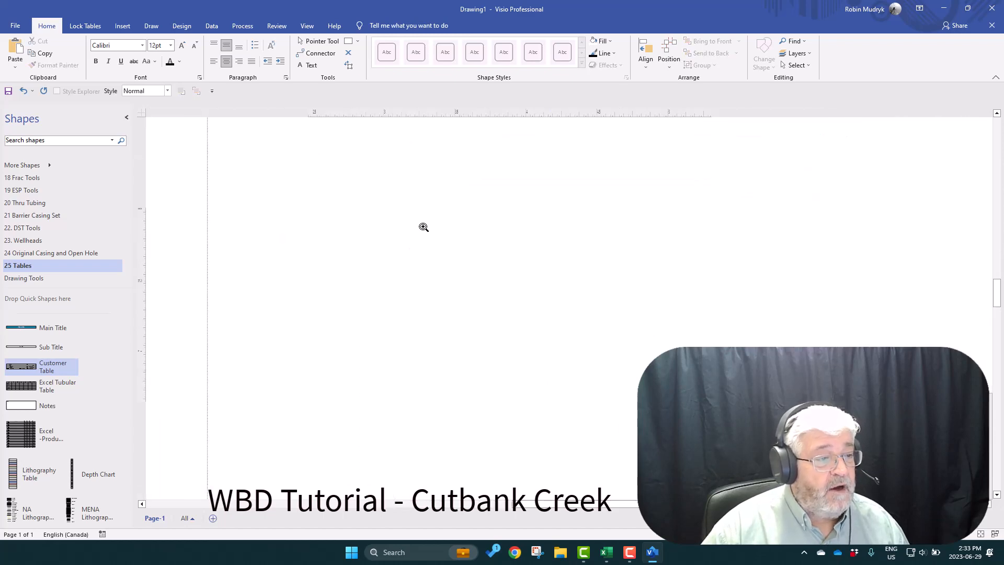
scroll(352, 244, "up", 3)
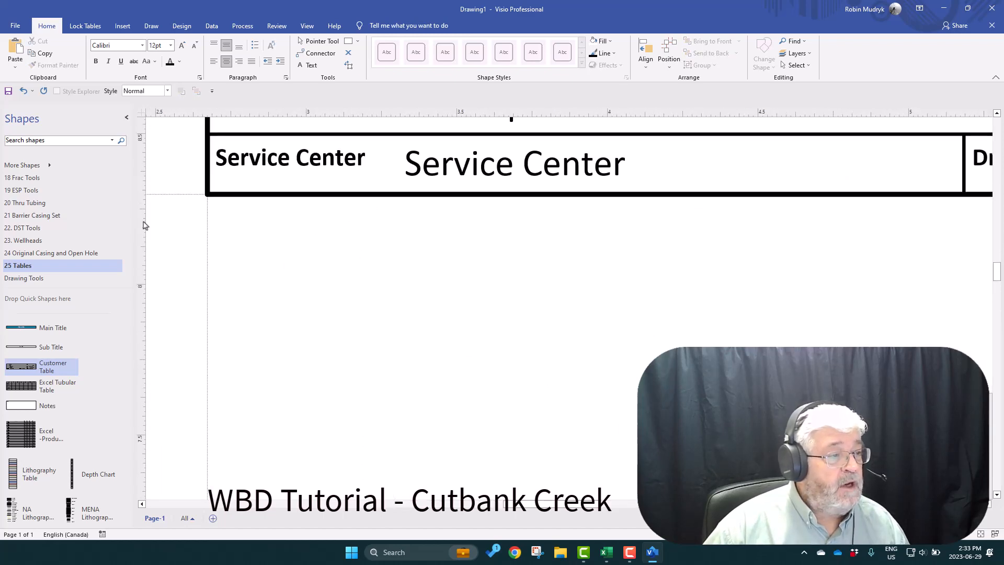
right_click(729, 274, "ctrl+shift")
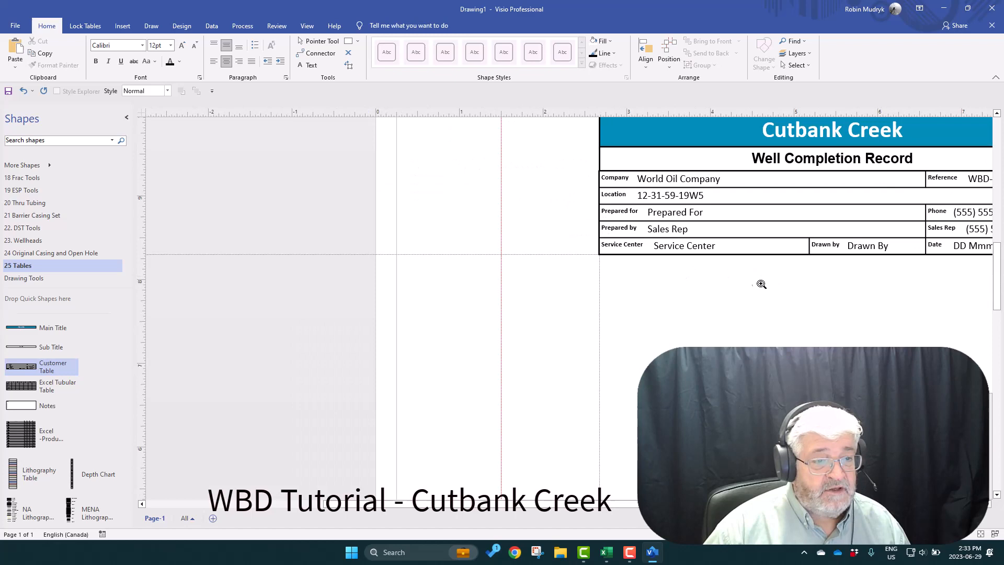
right_click(765, 334, "ctrl+shift")
left_click_drag(763, 335, 518, 278)
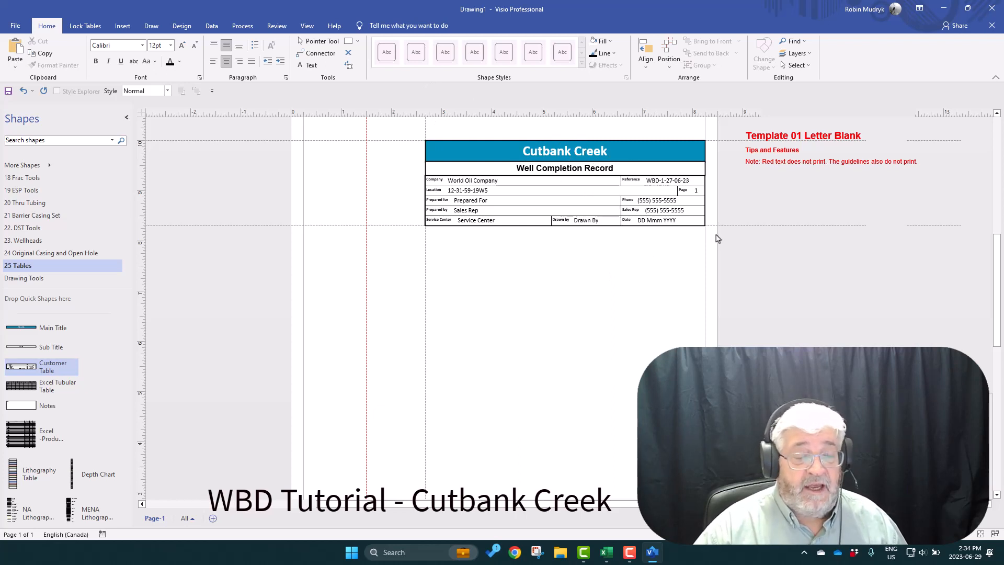
Switch to the Excel data sheet and copy the Tubulars table from its header row through the Tubing row (B6:H10).
mouse_move(648, 561)
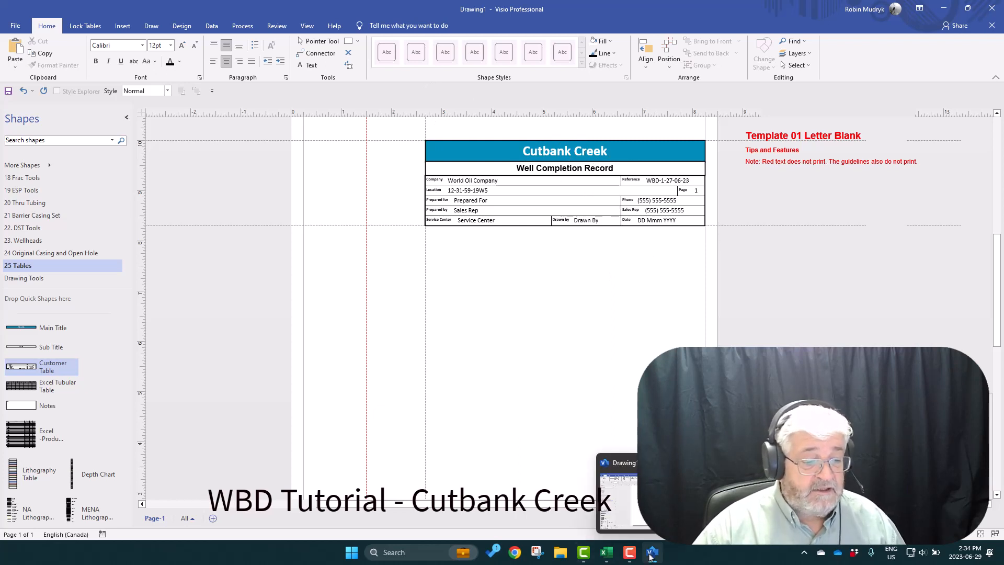
left_click(606, 552)
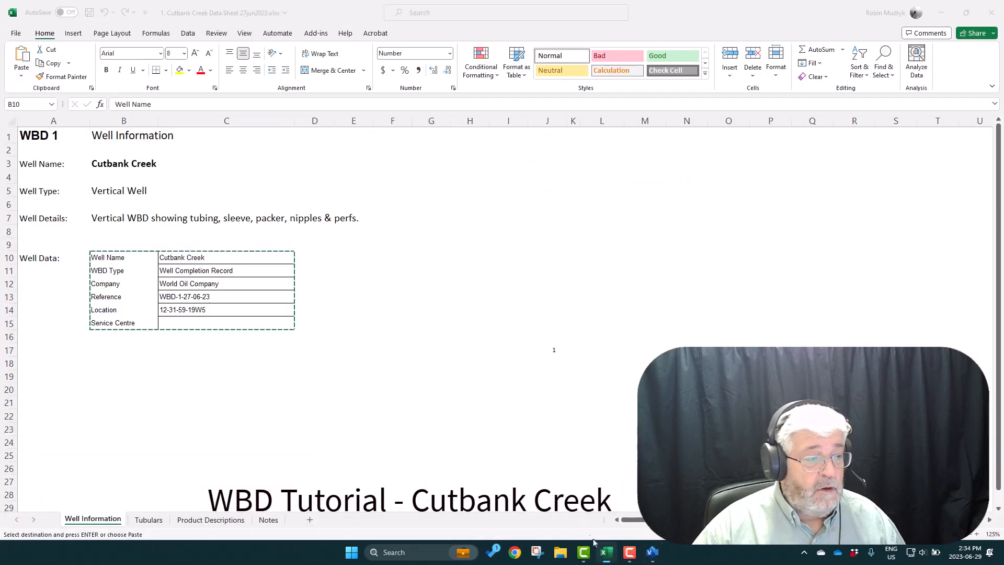
left_click(388, 372)
left_click(149, 520)
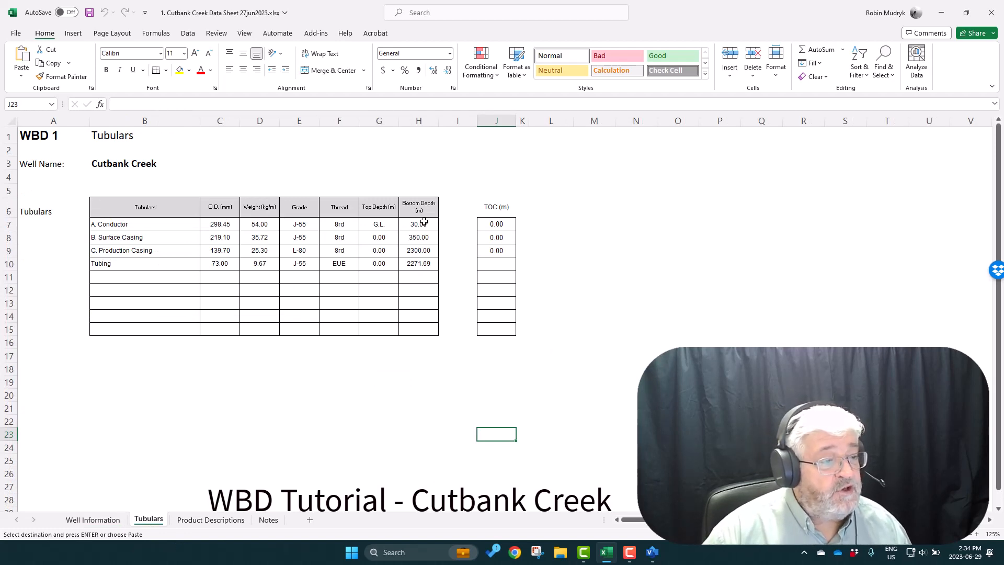
left_click_drag(112, 207, 417, 262)
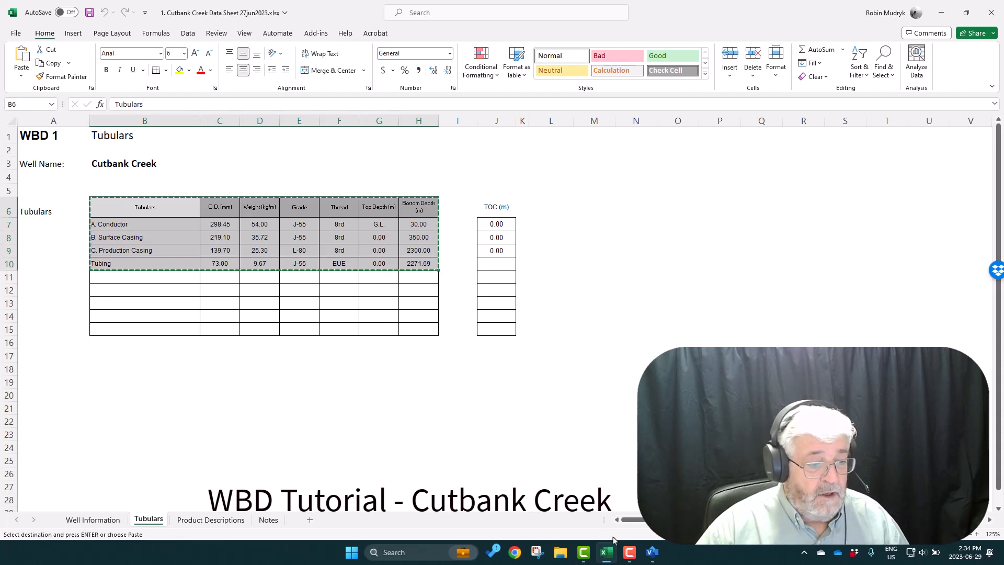
Return to the Visio drawing and paste the copied tubulars table as a Microsoft Excel Worksheet object.
left_click(651, 553)
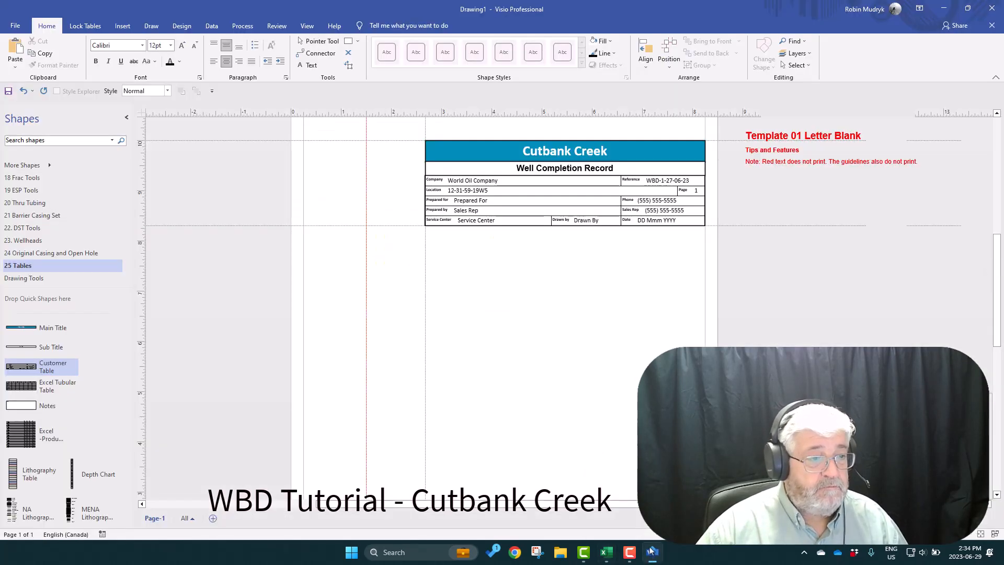
right_click(466, 250)
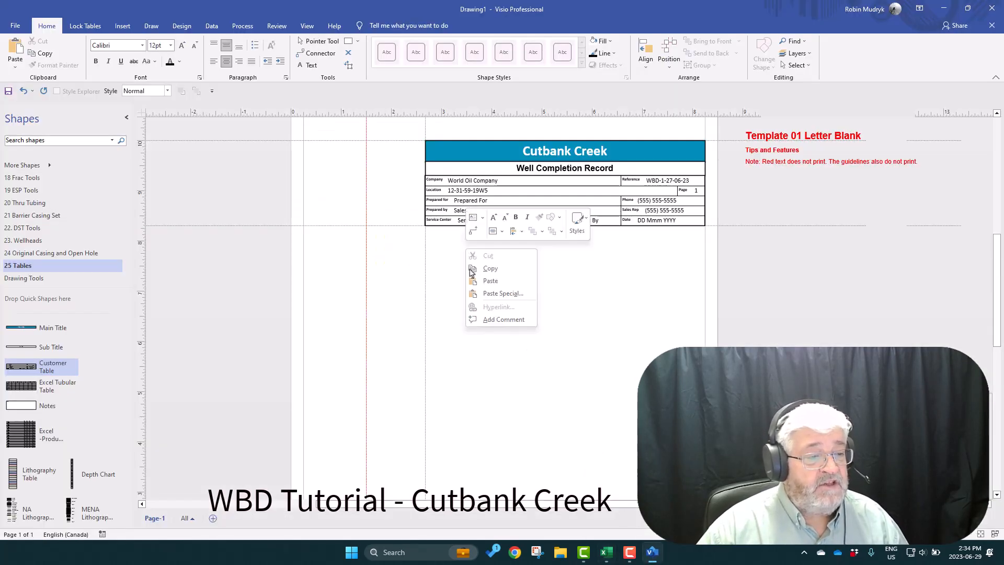
left_click(488, 294)
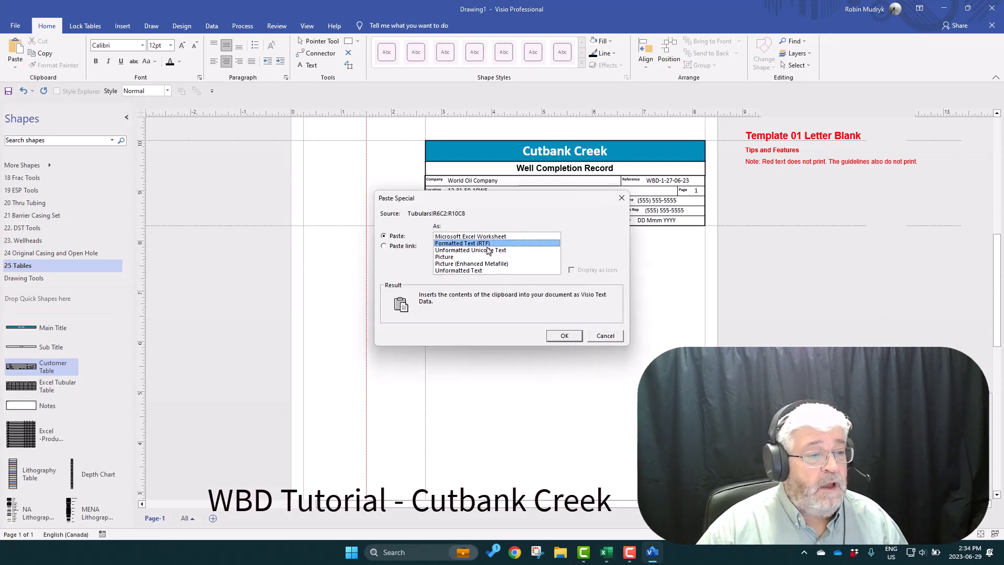
left_click(489, 236)
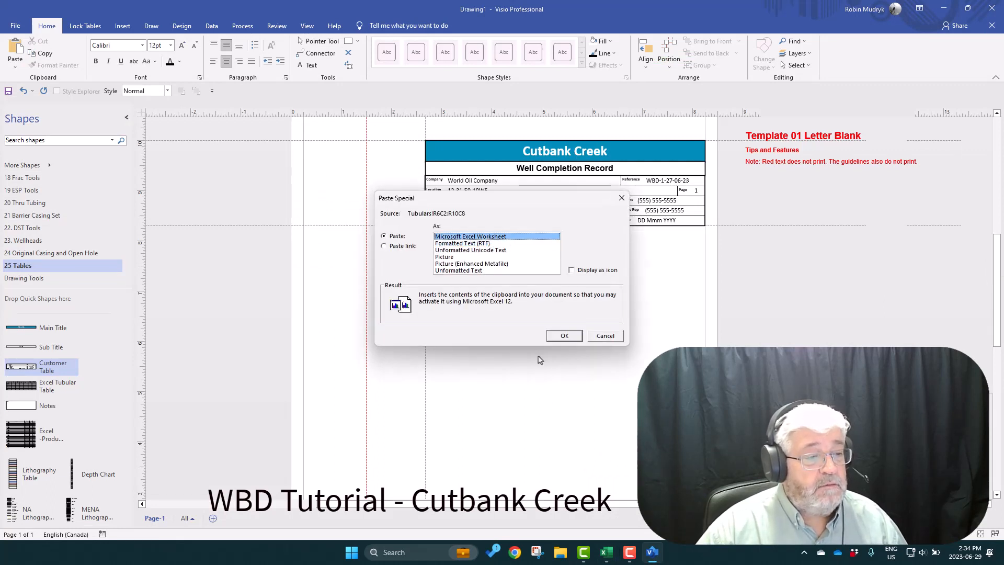
left_click(564, 336)
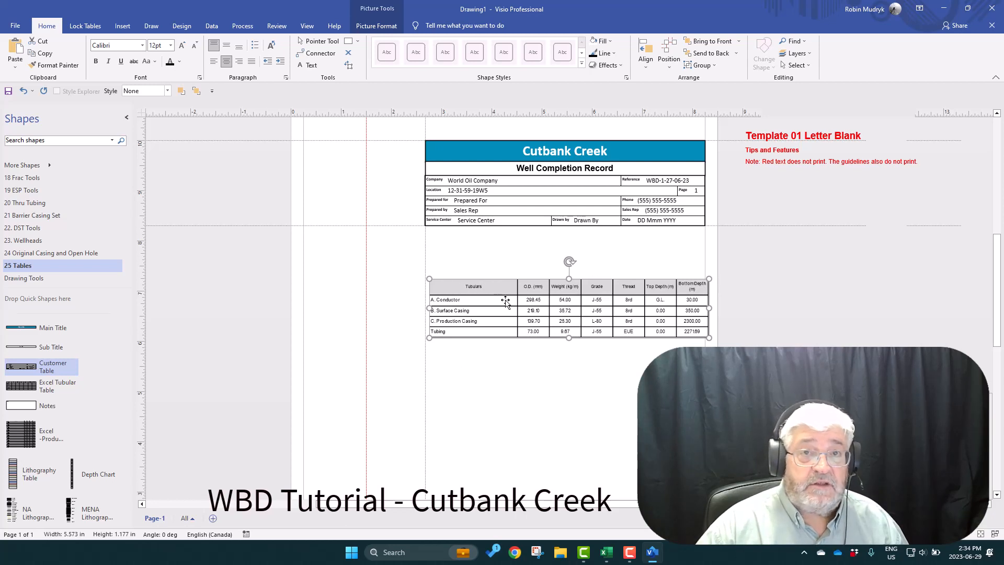
Snap the tubulars table directly beneath the customer table and enlarge it proportionally to the right-hand guide, about 5.578 in wide.
left_click_drag(462, 290, 453, 241)
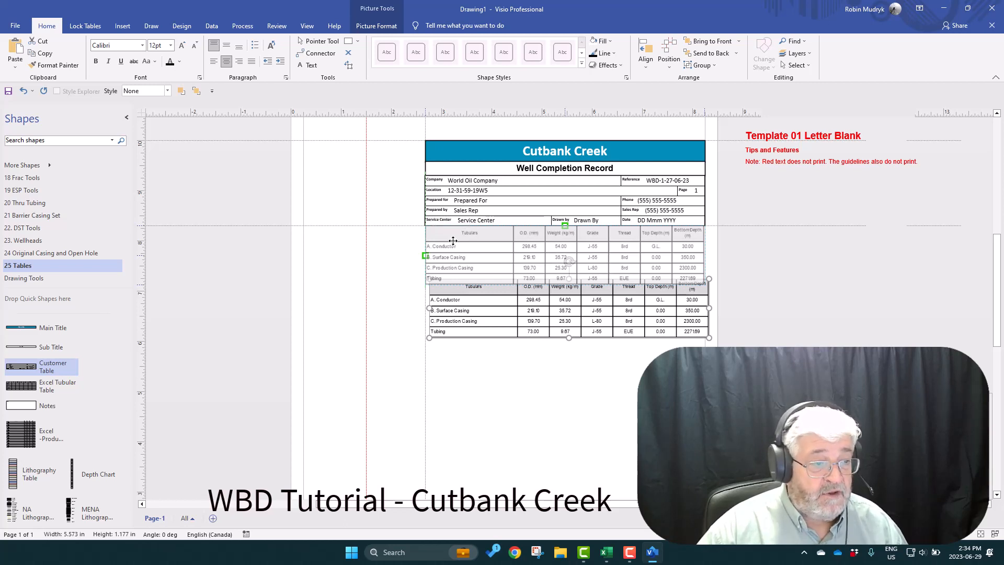
left_click_drag(453, 241, 453, 241)
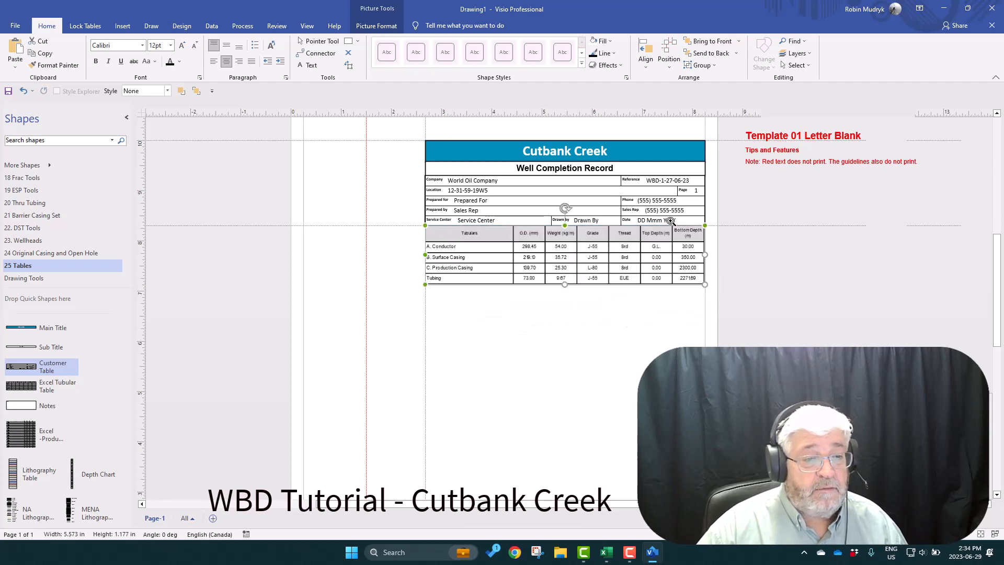
left_click_drag(671, 221, 758, 318)
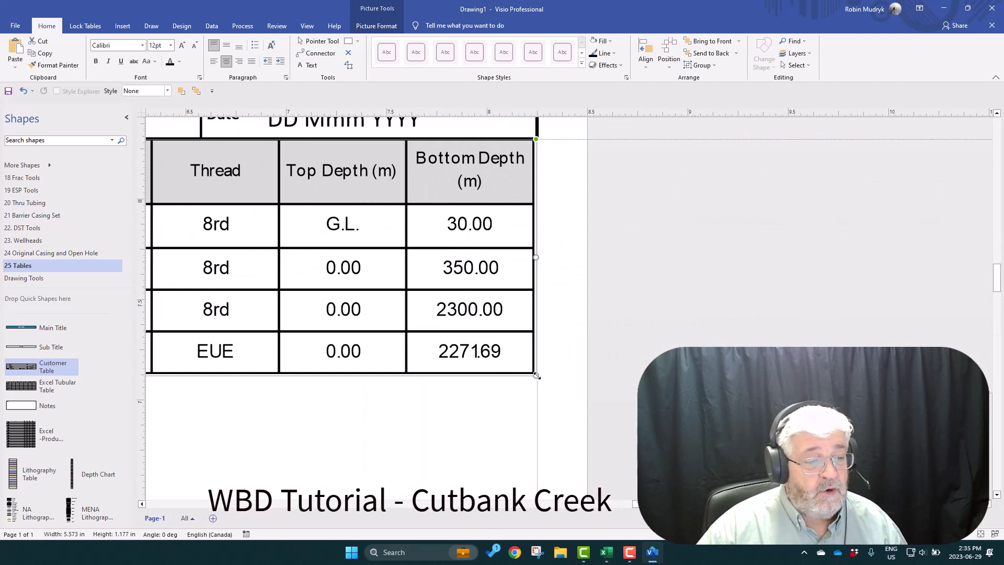
mouse_move(536, 375)
left_mouse_down()
mouse_move(554, 387)
mouse_move(536, 375)
left_mouse_up()
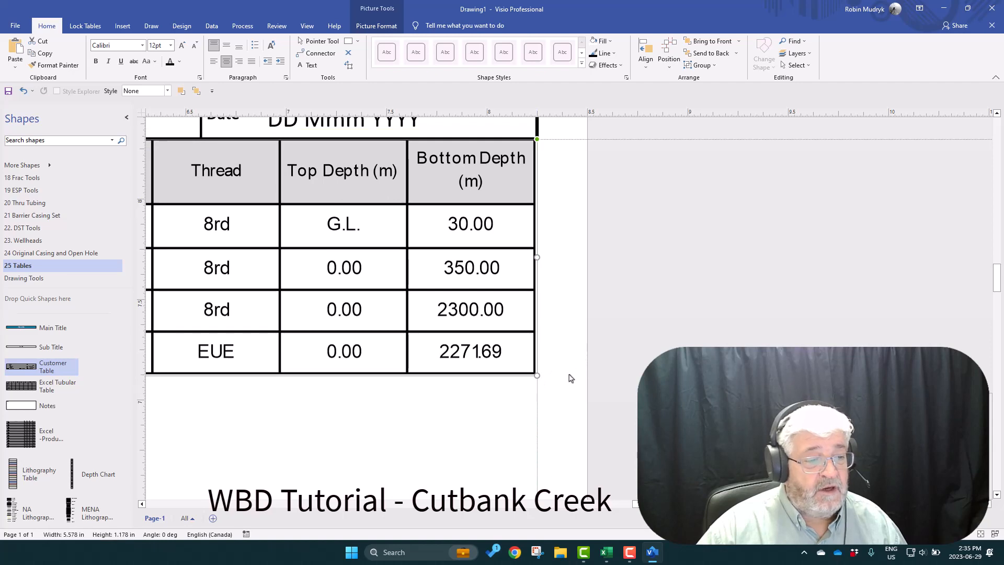
scroll(572, 375, "down", 4)
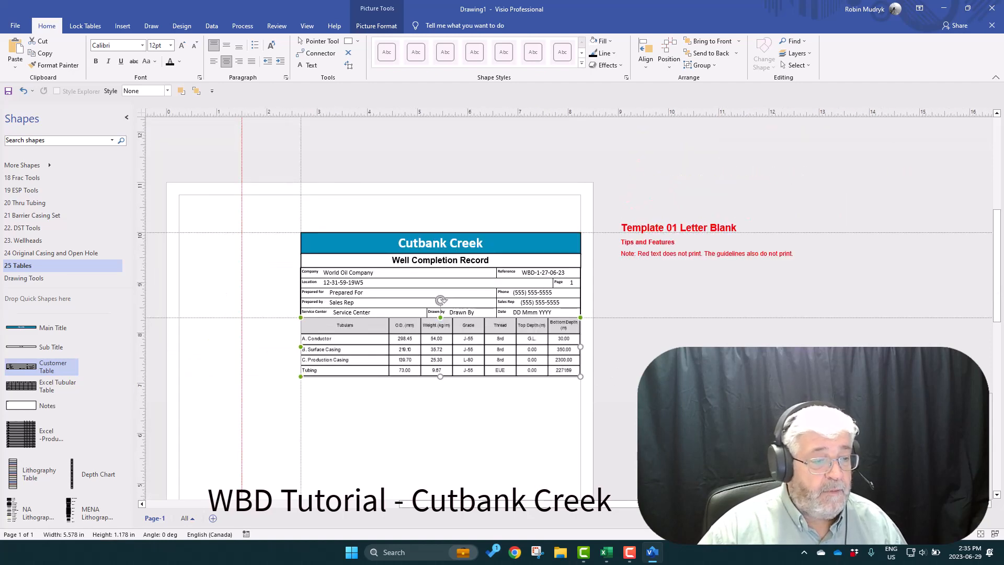
scroll(630, 369, "down", 3)
left_click_drag(498, 359, 673, 384)
scroll(593, 313, "up", 1)
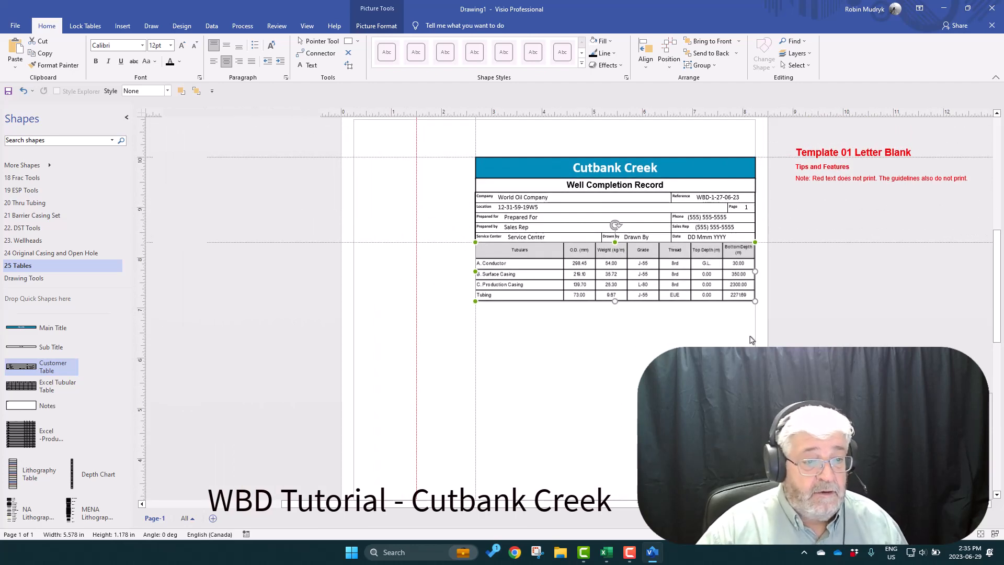
left_click(639, 359)
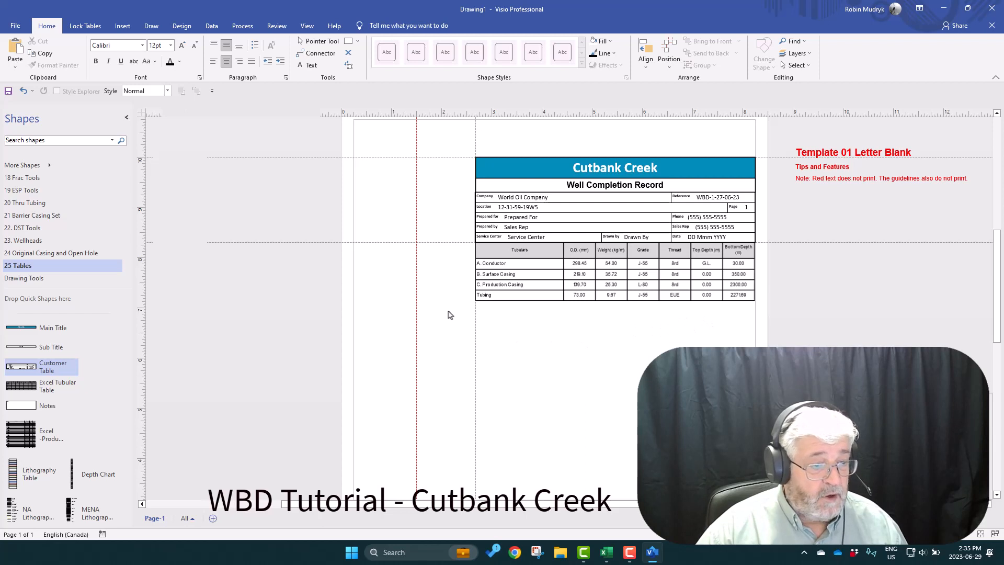
Open the 01 Casing stencil and place a #2 Casing (Production) shape on the red vertical centreline guide.
scroll(607, 405, "down", 1)
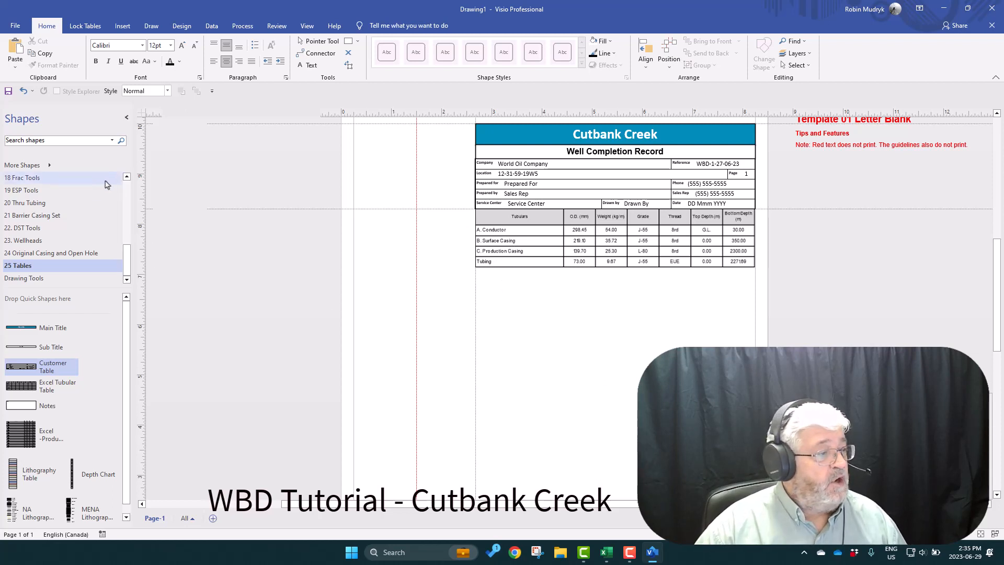
left_click_drag(129, 269, 127, 188)
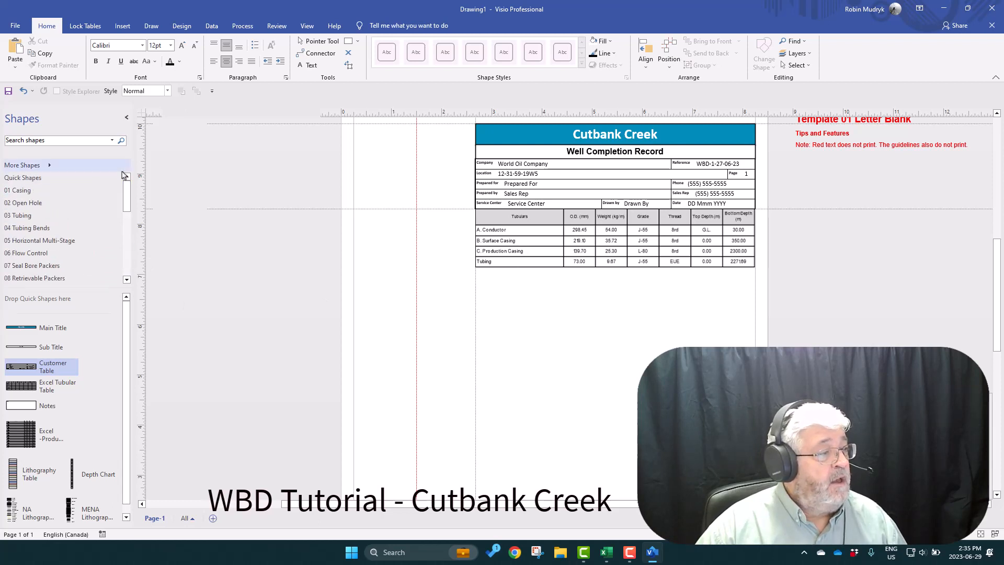
left_click(24, 194)
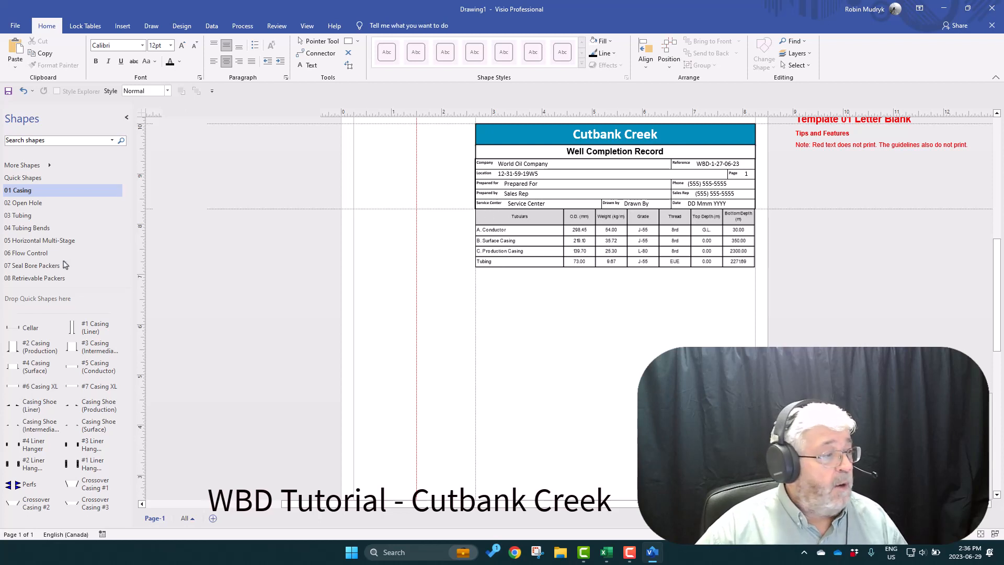
left_click_drag(43, 351, 415, 271)
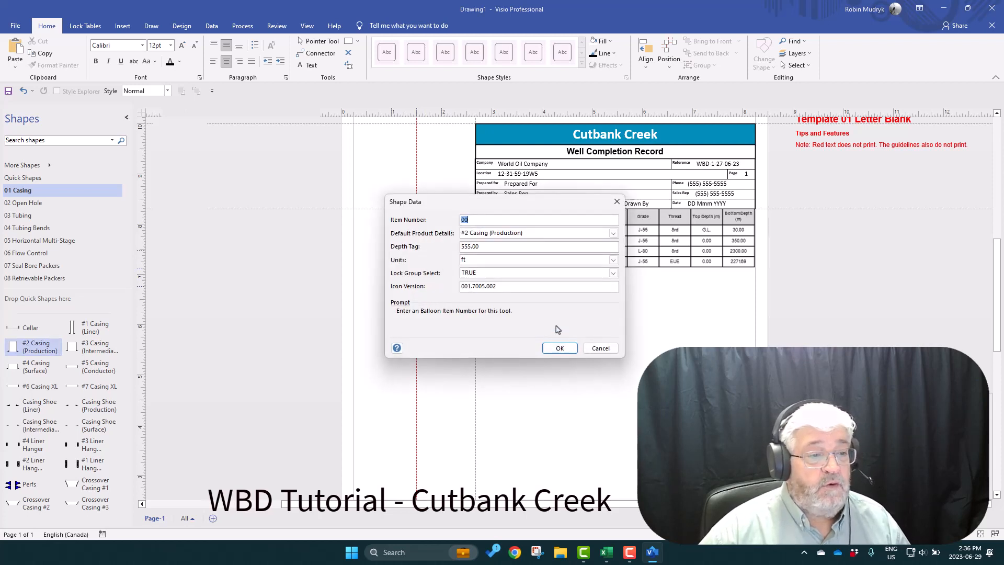
Fill in the production casing's shape data with item number C, depth tag 2300.00 and units m.
left_click_drag(547, 202, 605, 311)
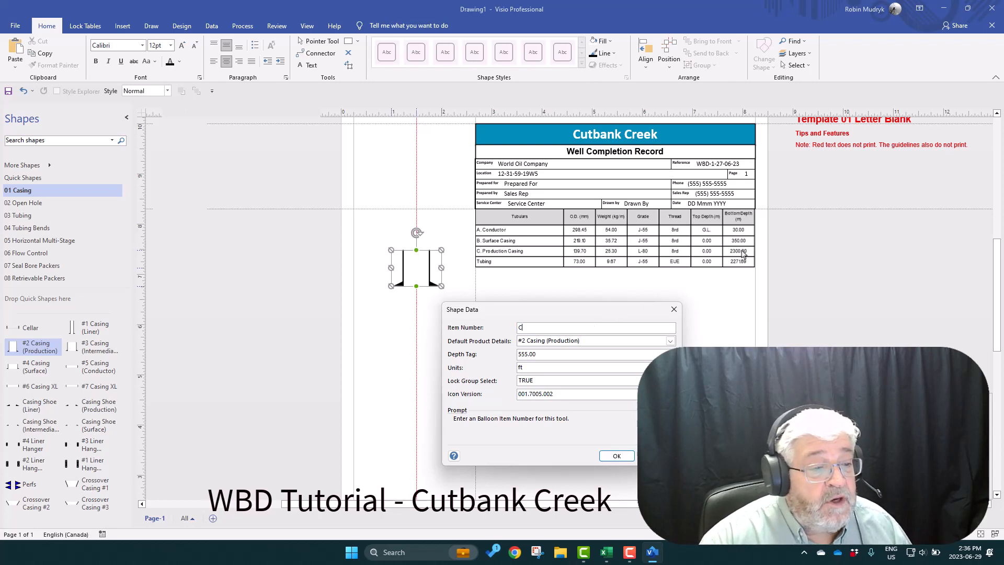
left_click(536, 358)
type("2300")
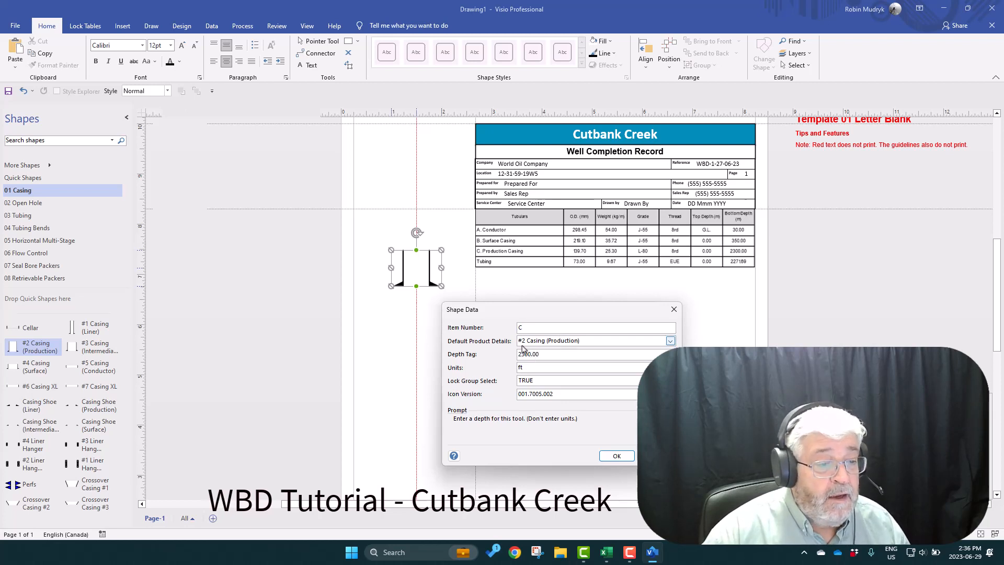
left_click(525, 367)
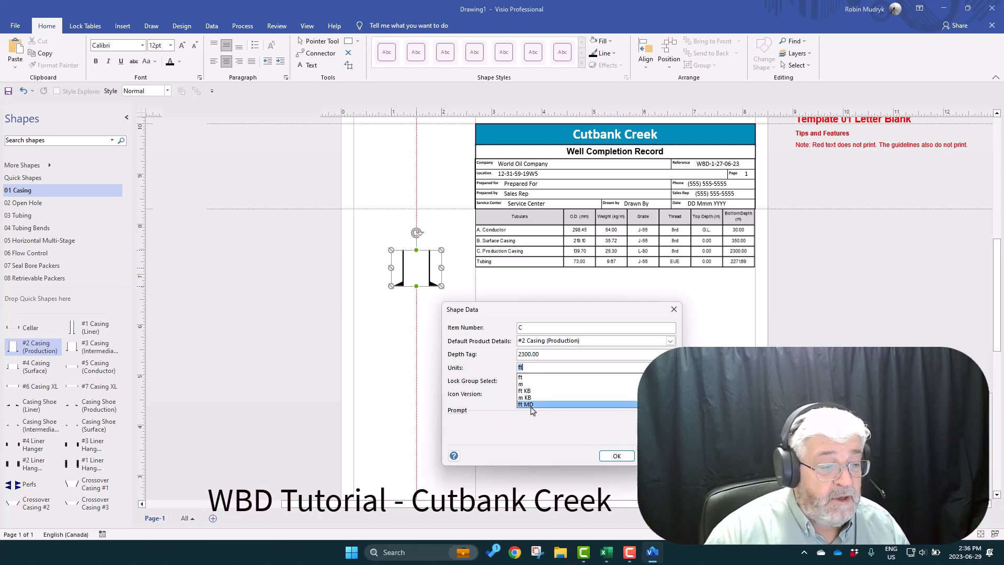
left_click(525, 385)
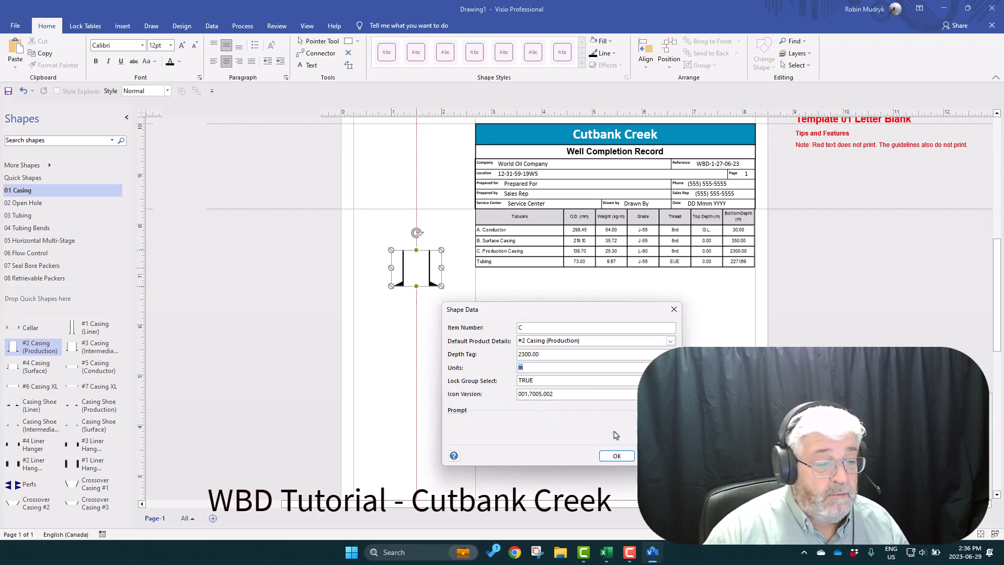
left_click(617, 456)
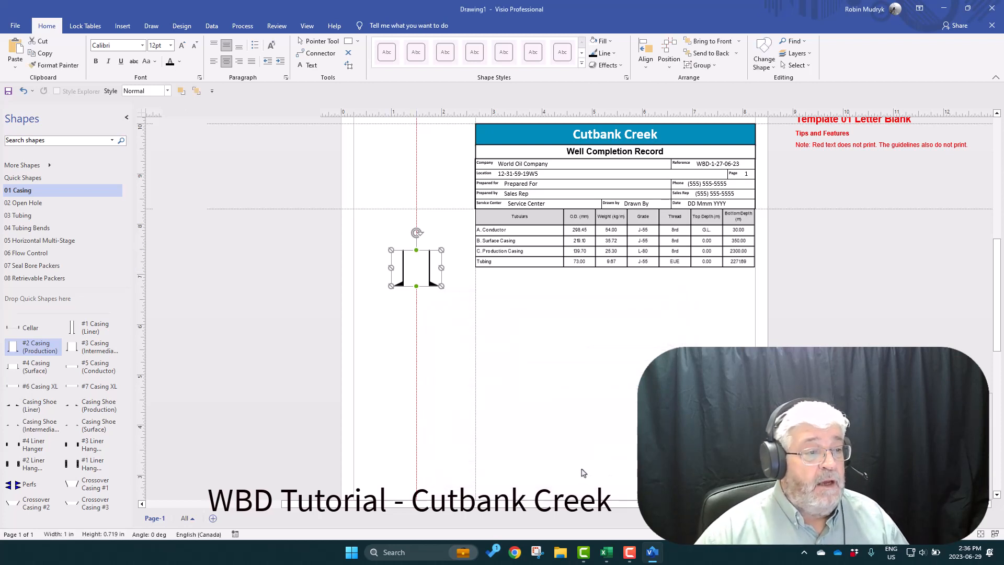
Stretch the production casing upward to the guide at the title block's top edge and down near the bottom margin, about 9.375 in tall.
scroll(560, 447, "up", 1)
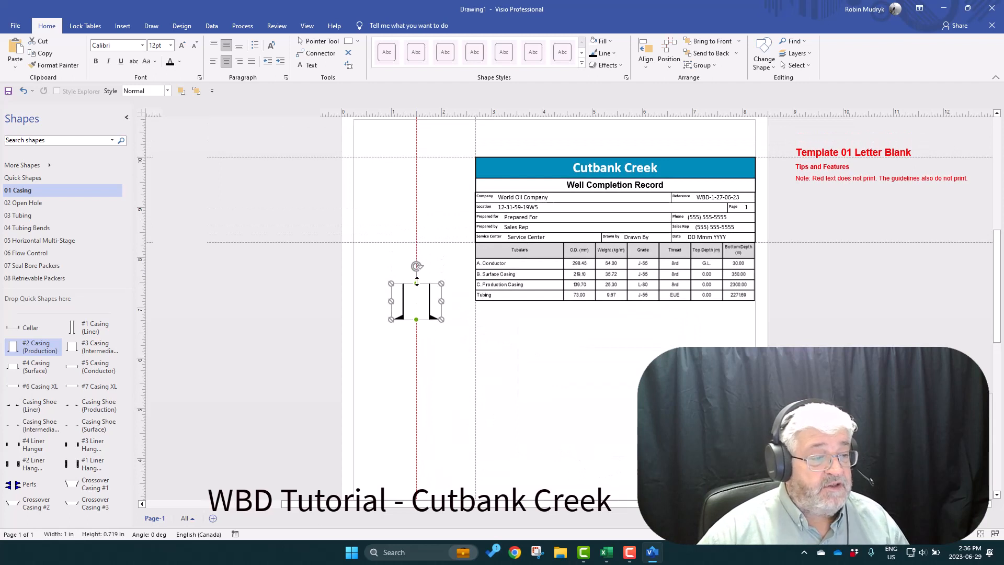
left_click_drag(416, 282, 425, 159)
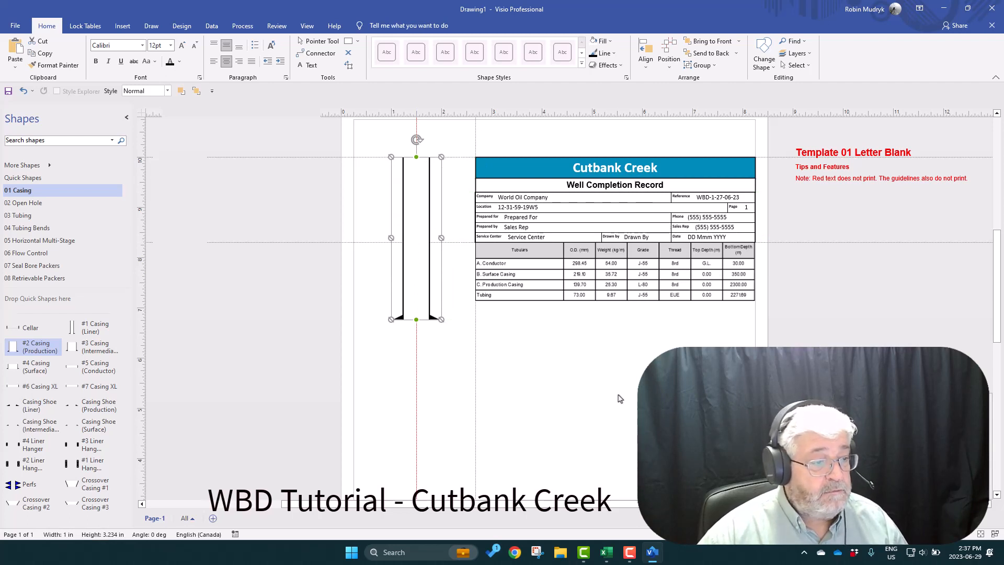
scroll(520, 392, "down", 5)
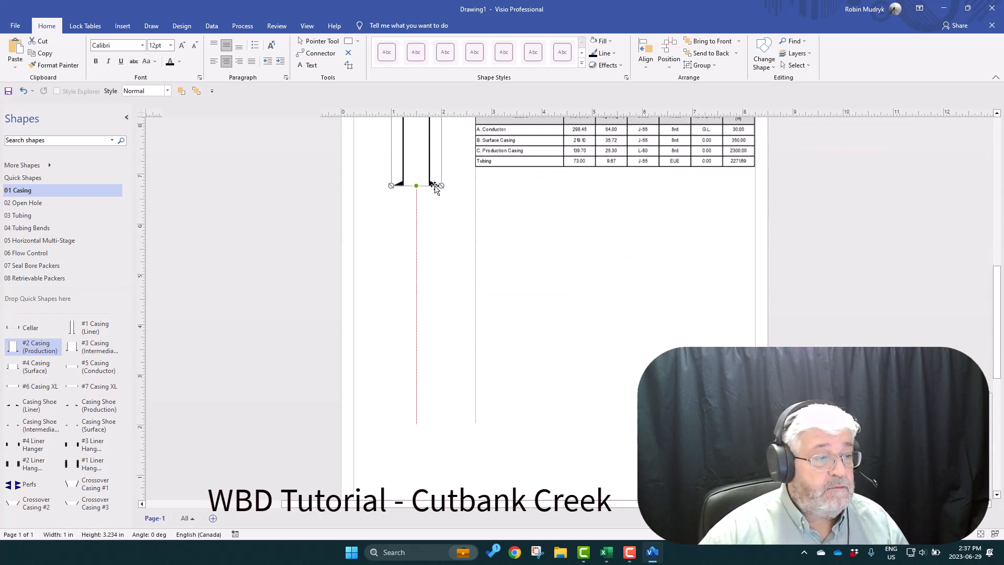
scroll(432, 245, "down", 1)
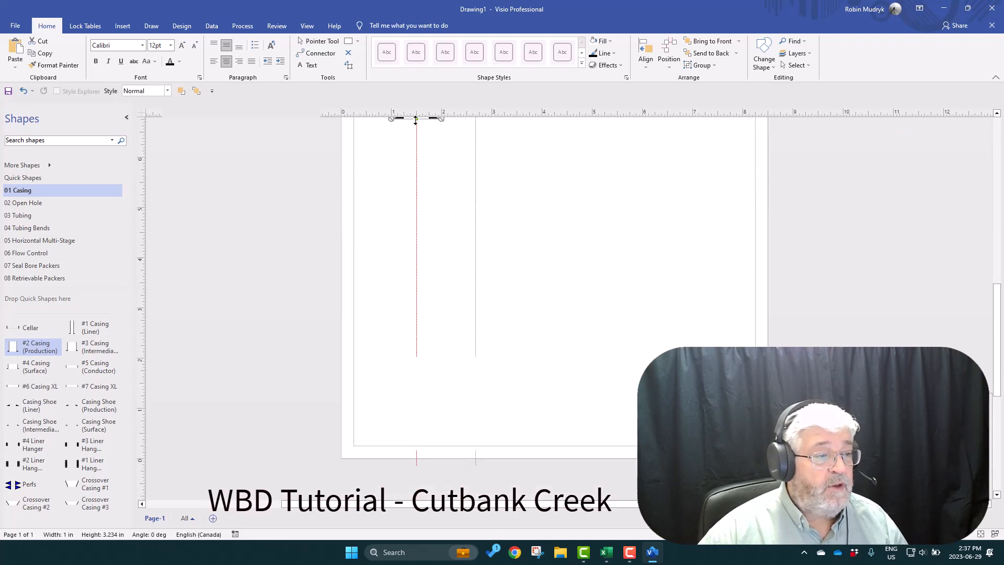
left_click_drag(415, 120, 430, 426)
scroll(531, 366, "down", 2)
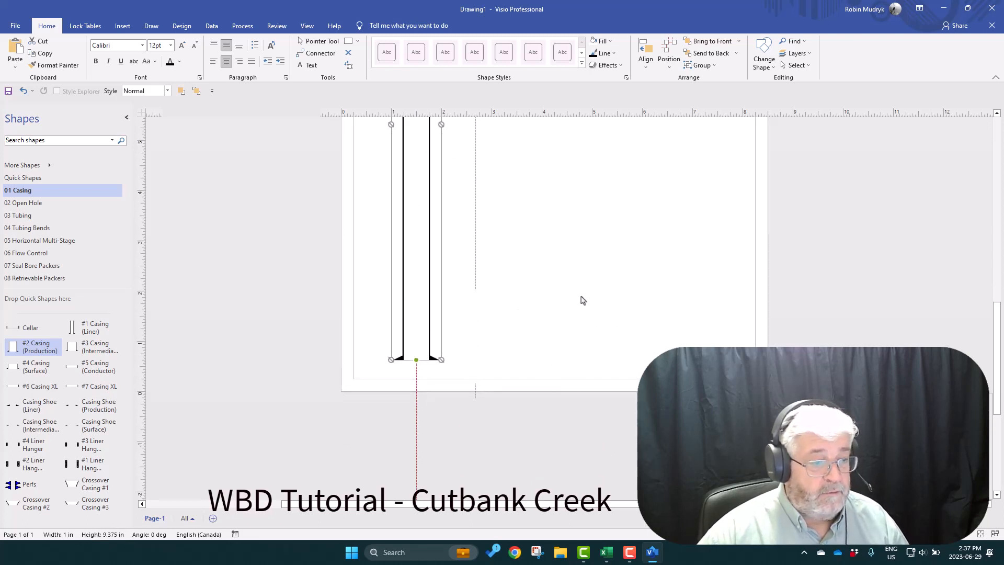
scroll(520, 320, "up", 5)
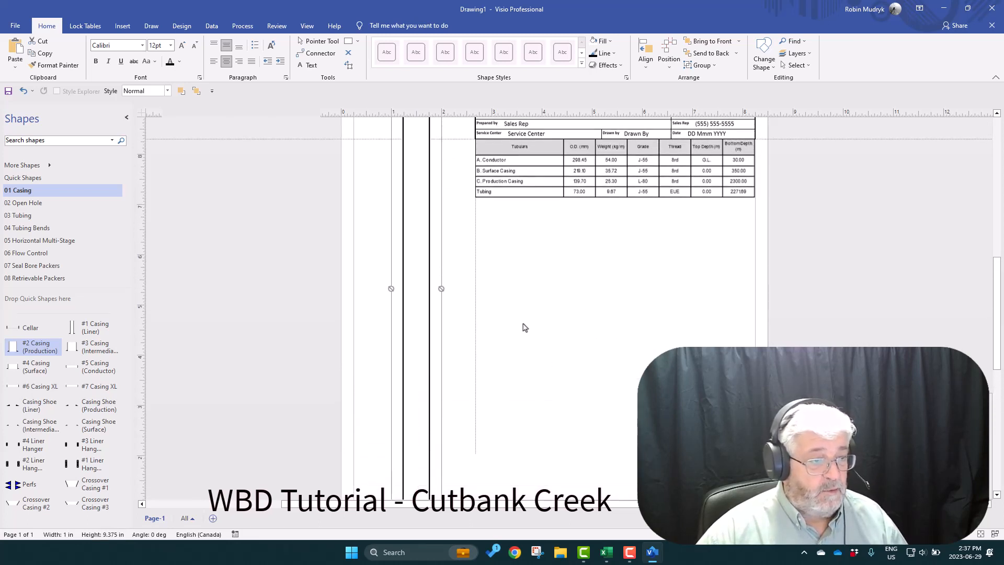
scroll(531, 365, "up", 3)
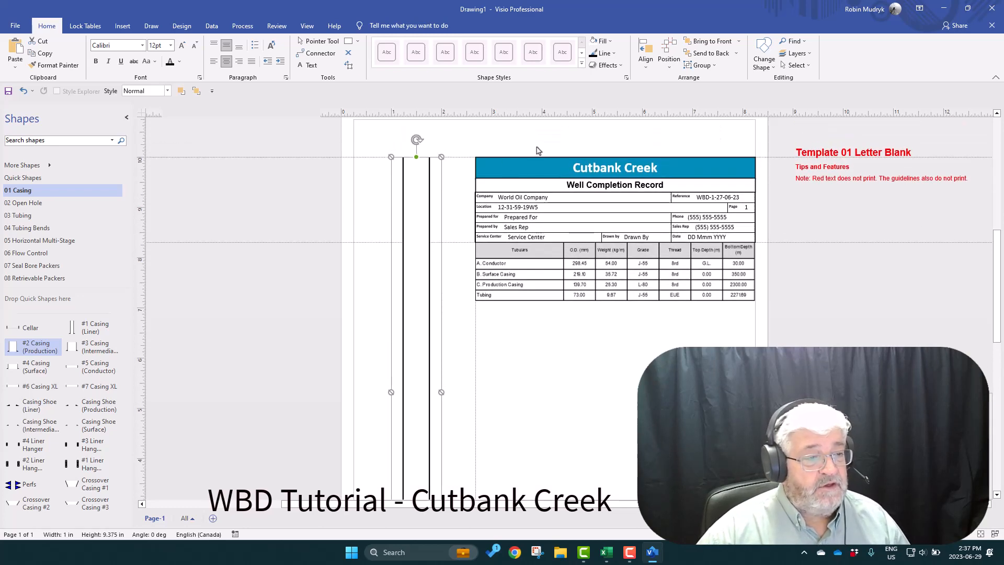
scroll(539, 150, "up", 2)
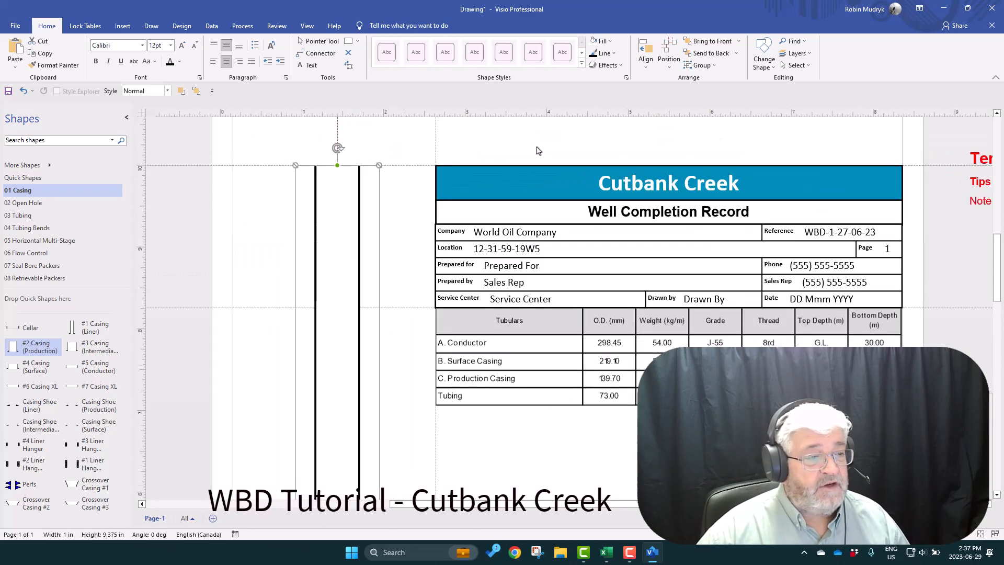
right_click(343, 200)
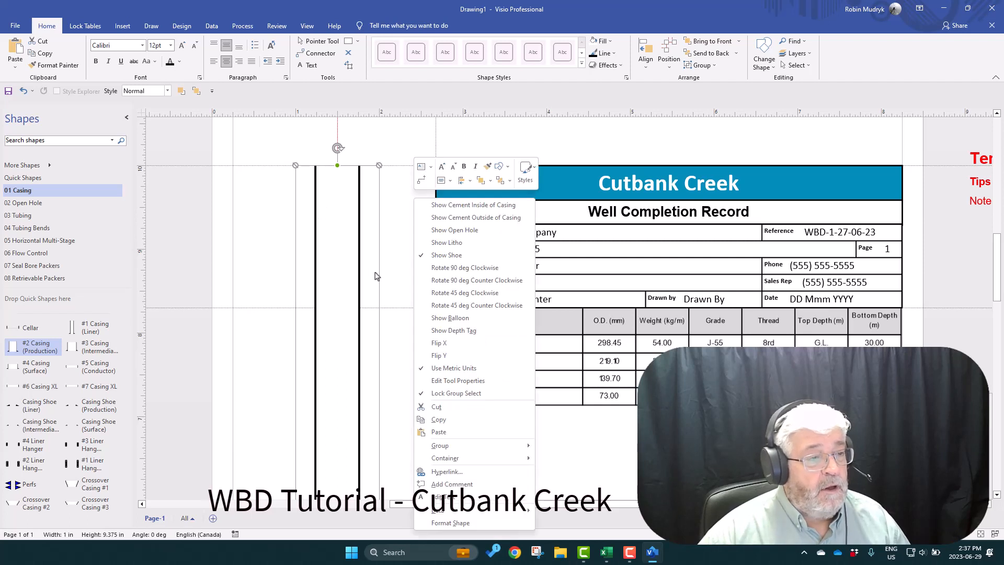
left_click(414, 140)
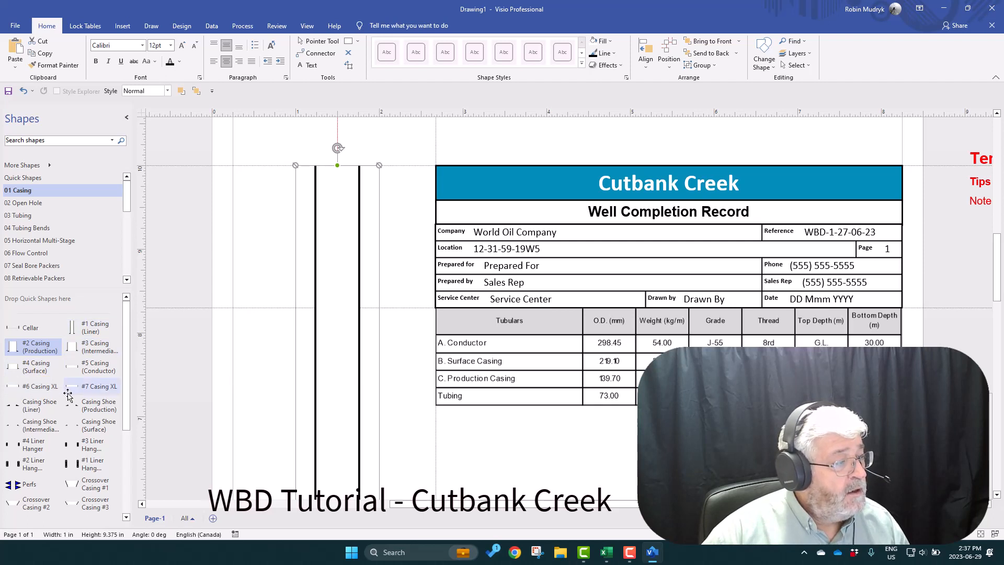
mouse_move(33, 369)
left_mouse_down()
mouse_move(262, 352)
mouse_move(345, 276)
left_mouse_up()
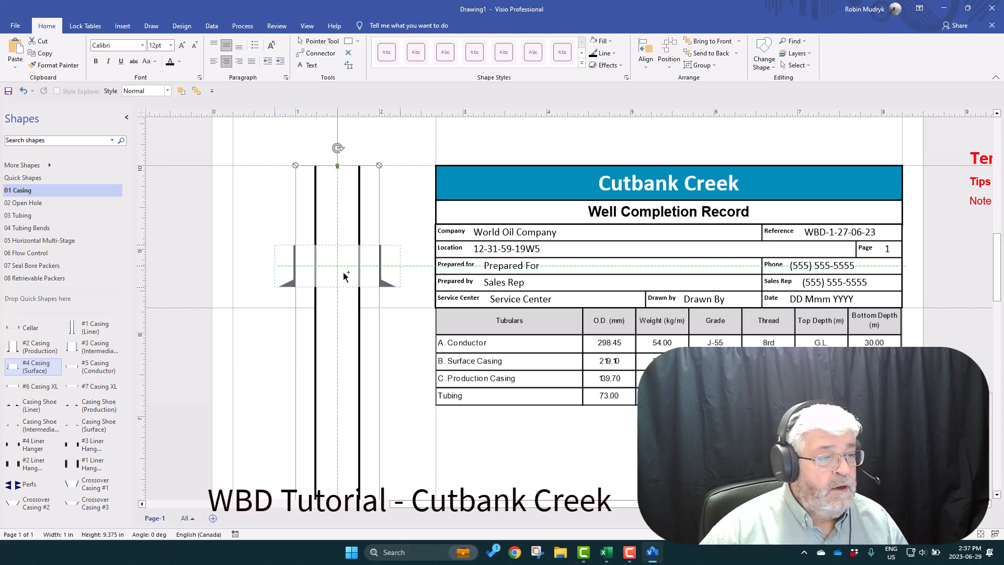
left_click_drag(345, 276, 340, 276)
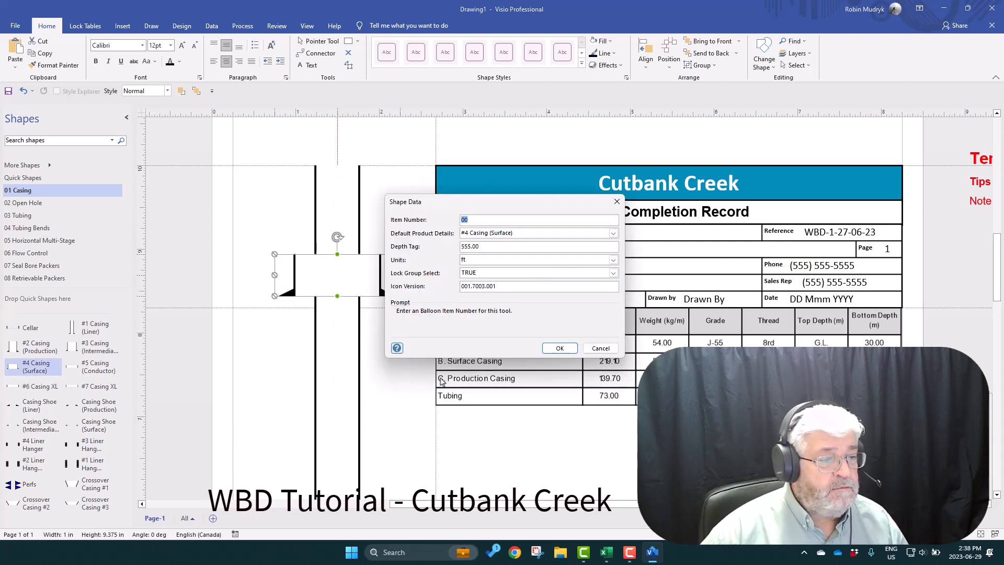
left_click(601, 348)
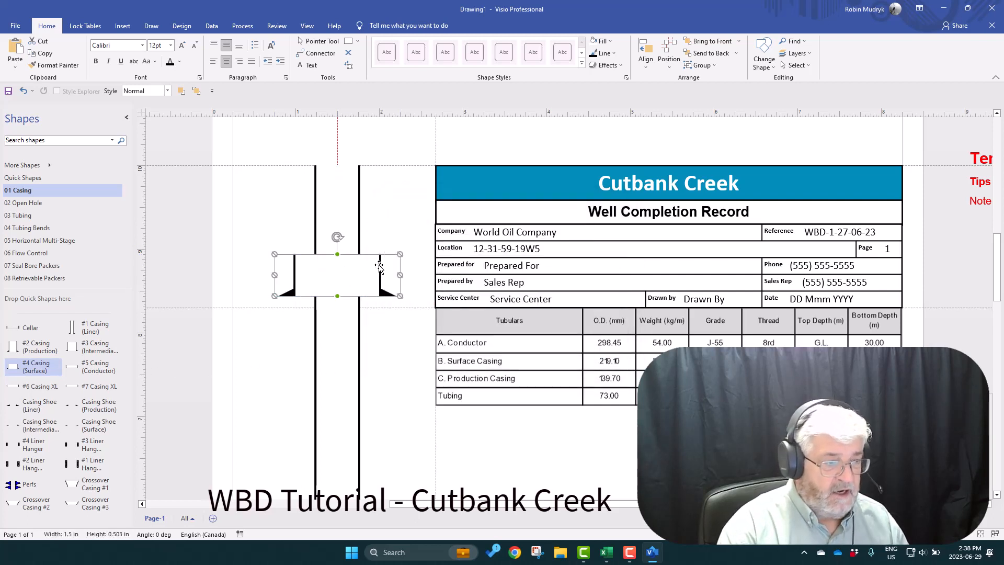
key("Delete")
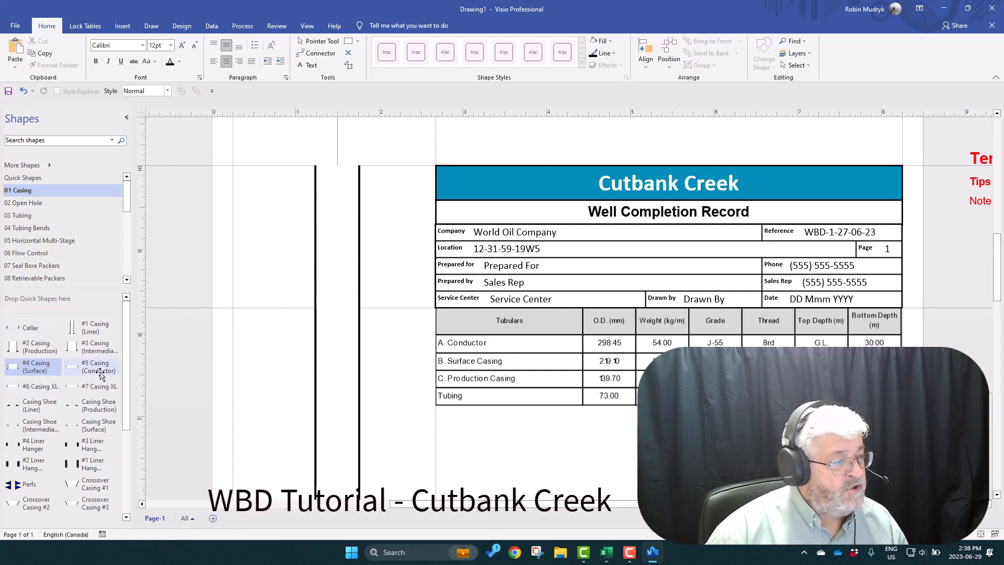
Place a #3 Casing (Intermediate) shape on the centreline with item number B, depth tag 350.00 and units m.
left_click_drag(93, 347, 338, 278)
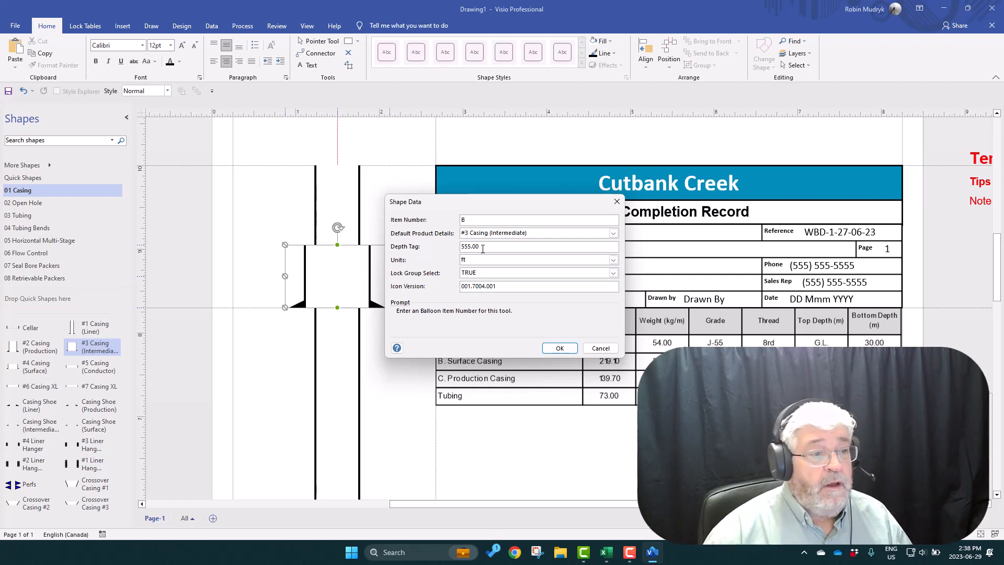
double_click(482, 248)
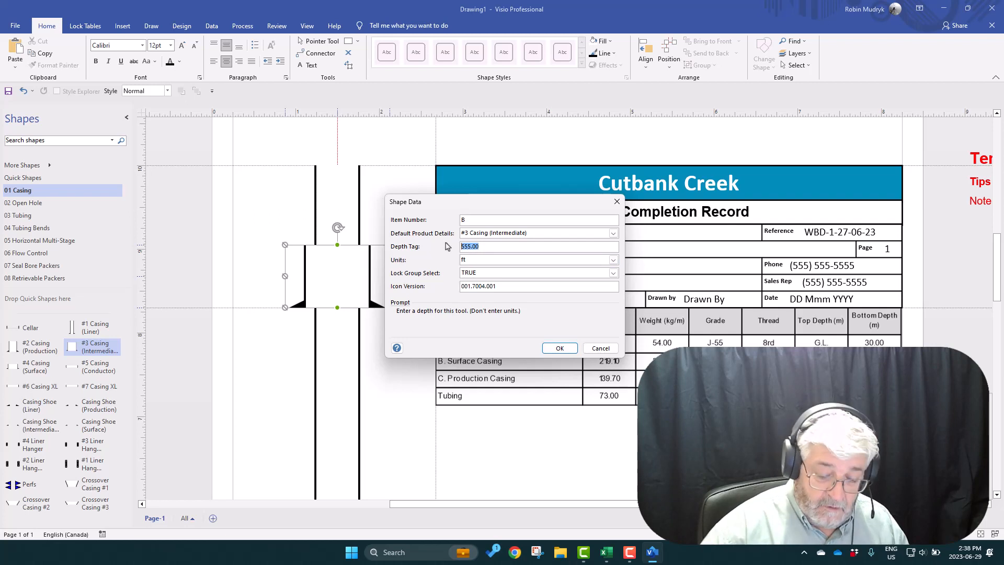
type("350")
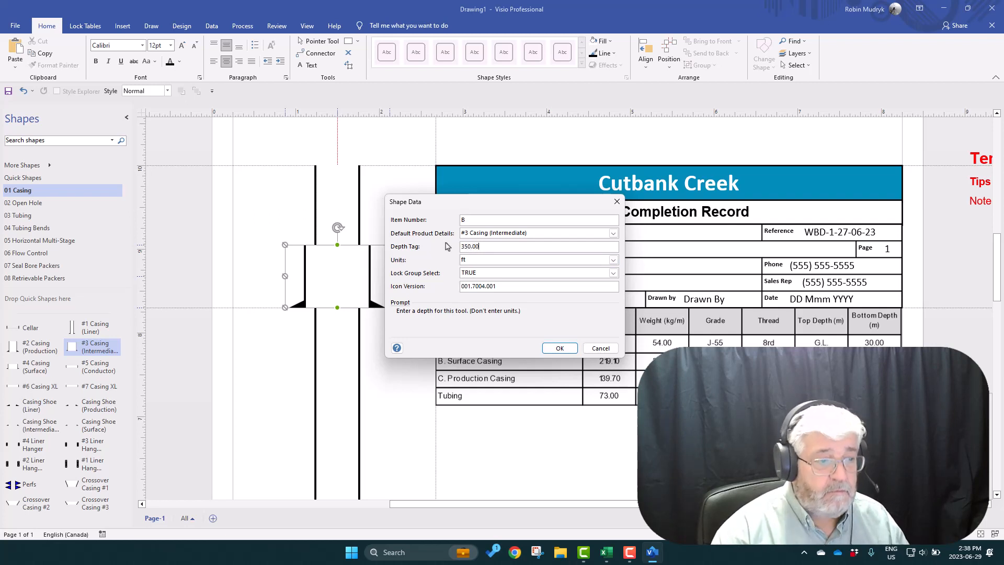
left_click(547, 260)
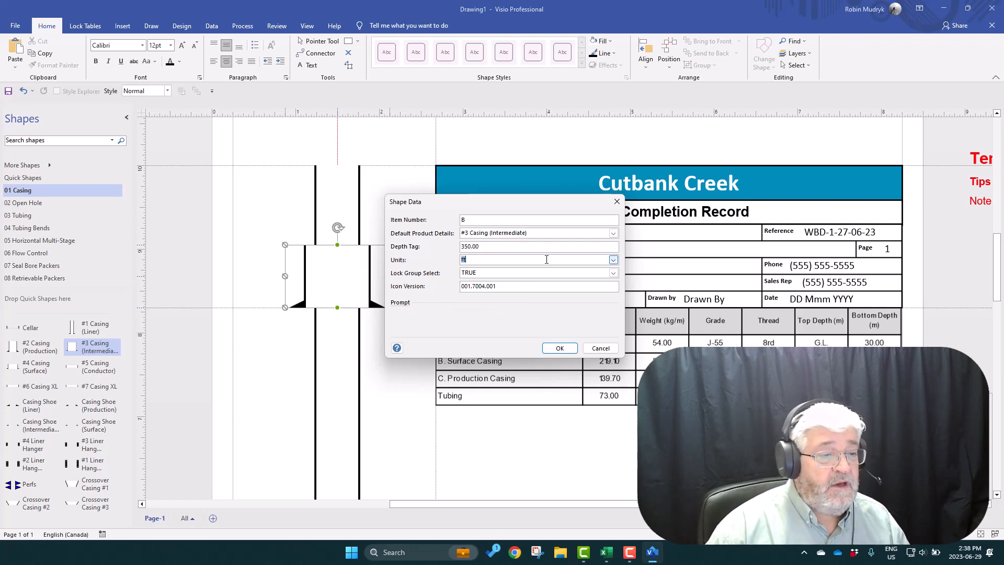
left_click(613, 260)
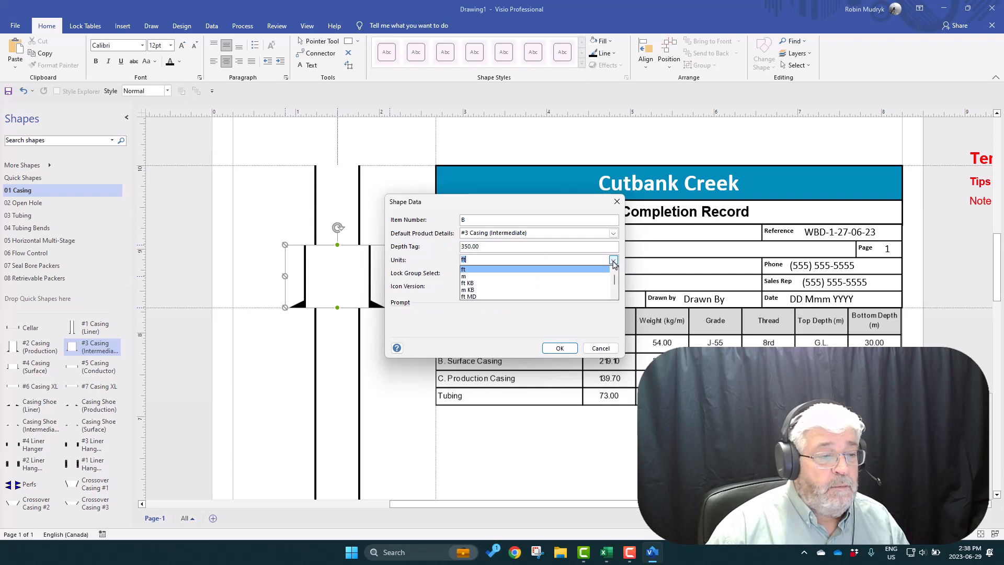
left_click(467, 276)
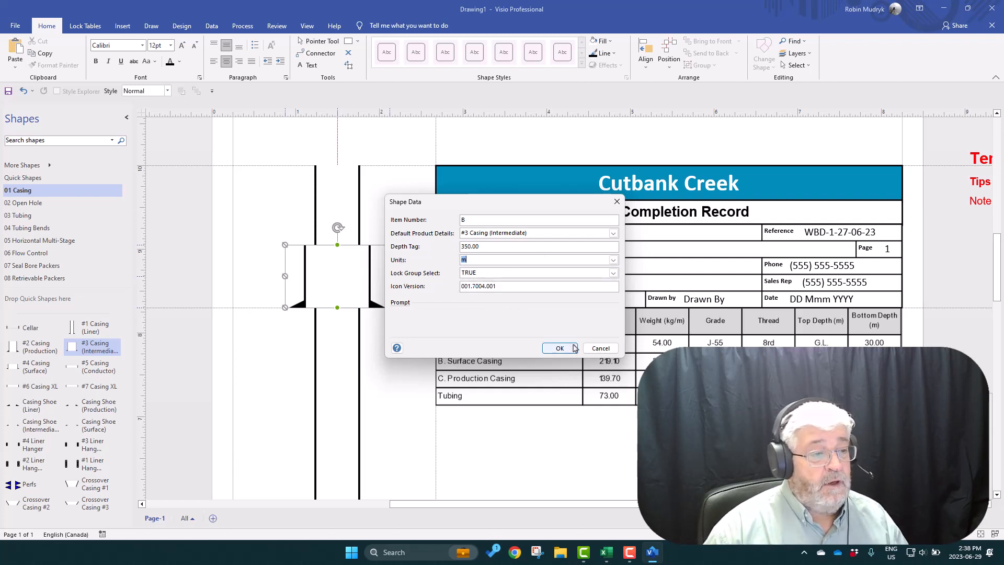
left_click(560, 348)
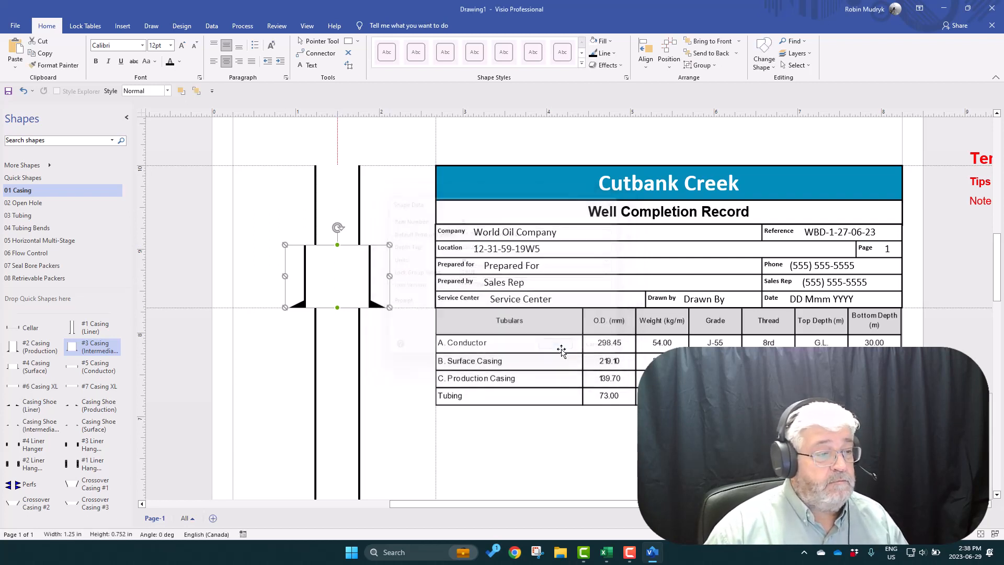
Move the #3 casing up to the guide at the production casing's top and send it to the back.
left_click(392, 413)
left_click_drag(335, 259, 335, 191)
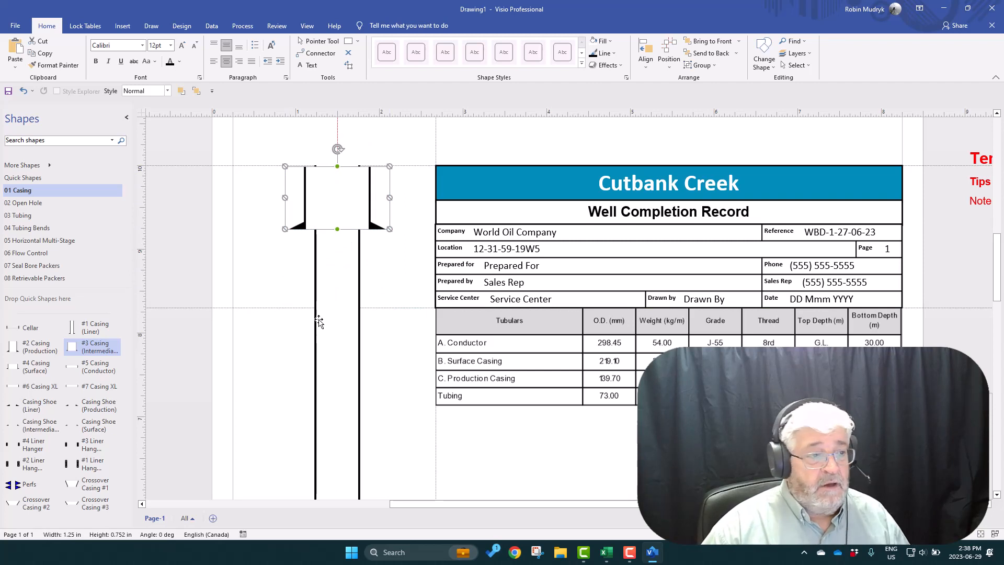
left_click(701, 58)
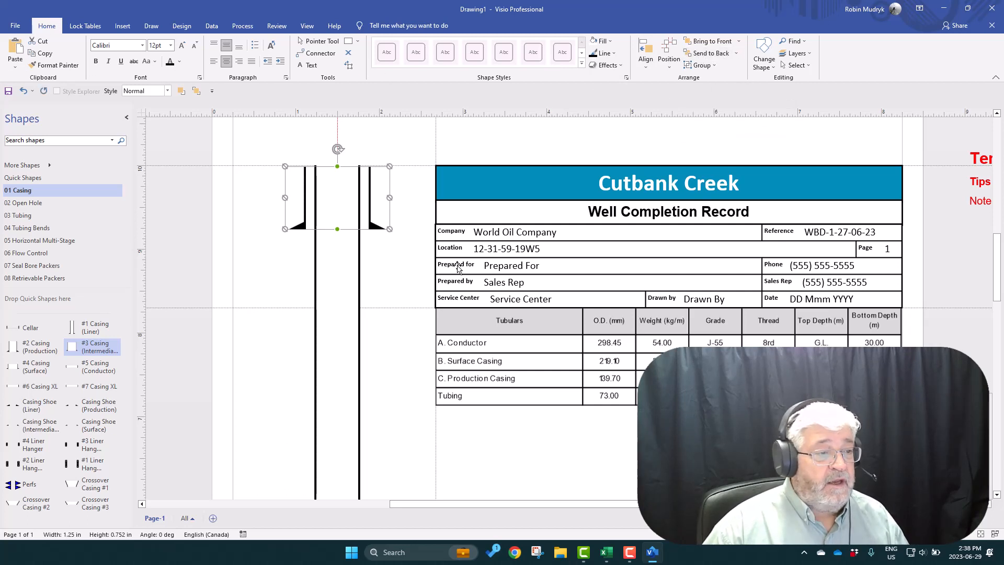
right_click(376, 229)
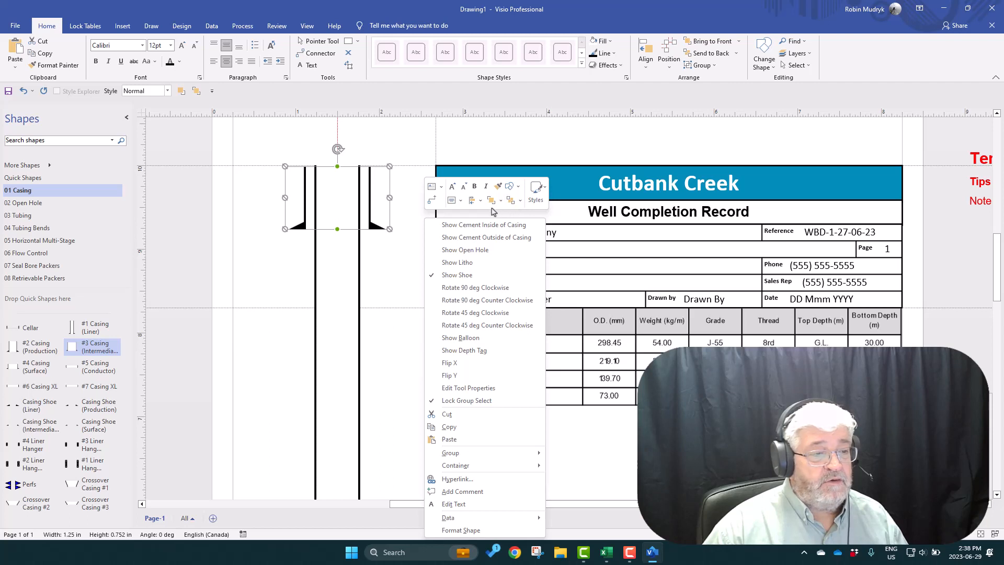
left_click(256, 146)
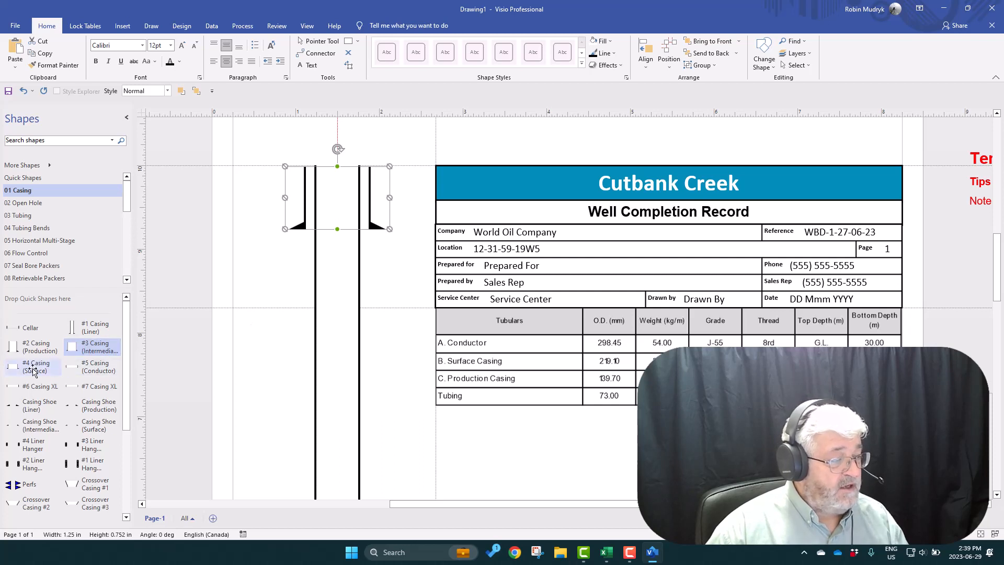
Place a #4 Casing (Surface) shape on the centreline with item number A, depth tag 30.00 and units m.
left_click_drag(32, 370, 336, 291)
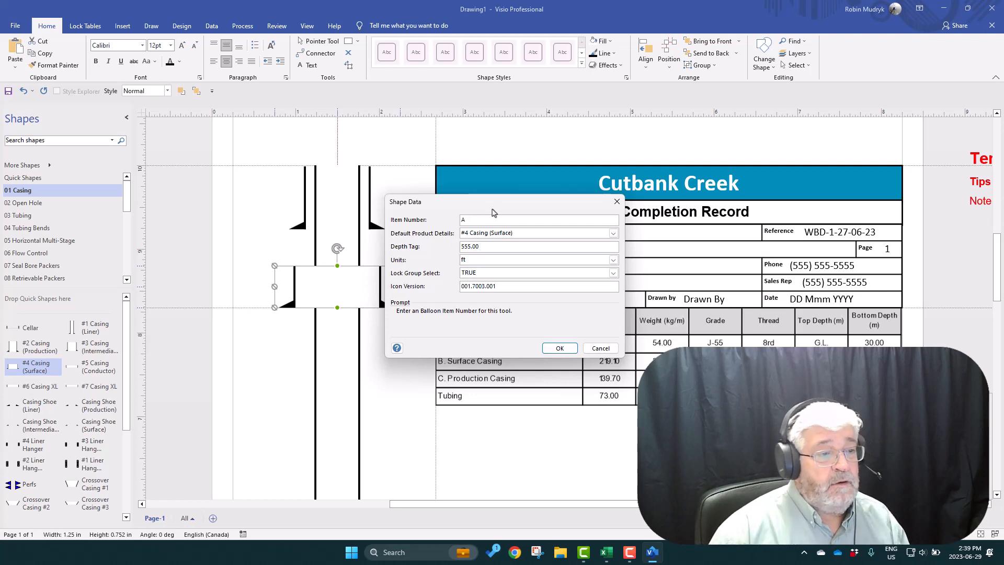
left_click(493, 246)
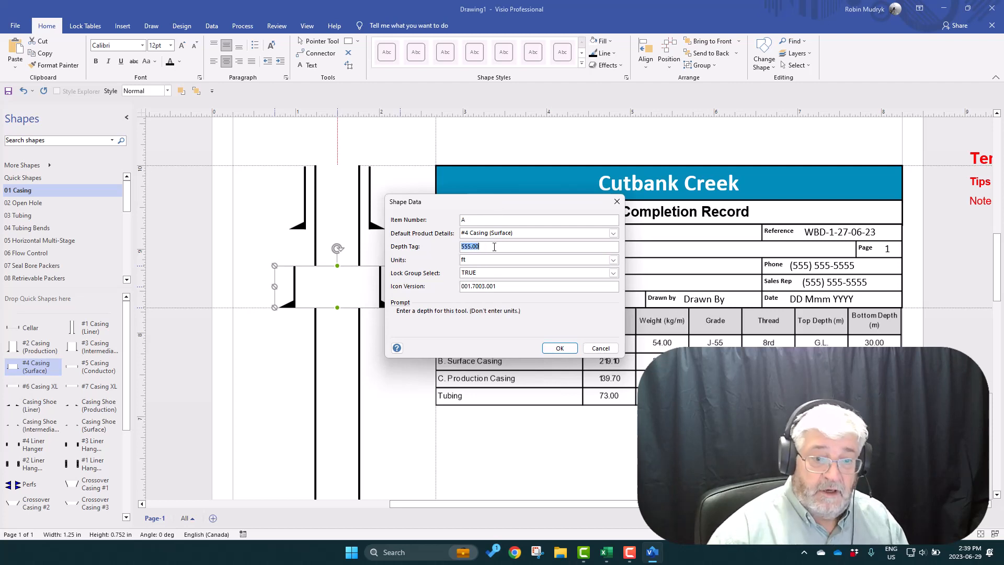
type("30")
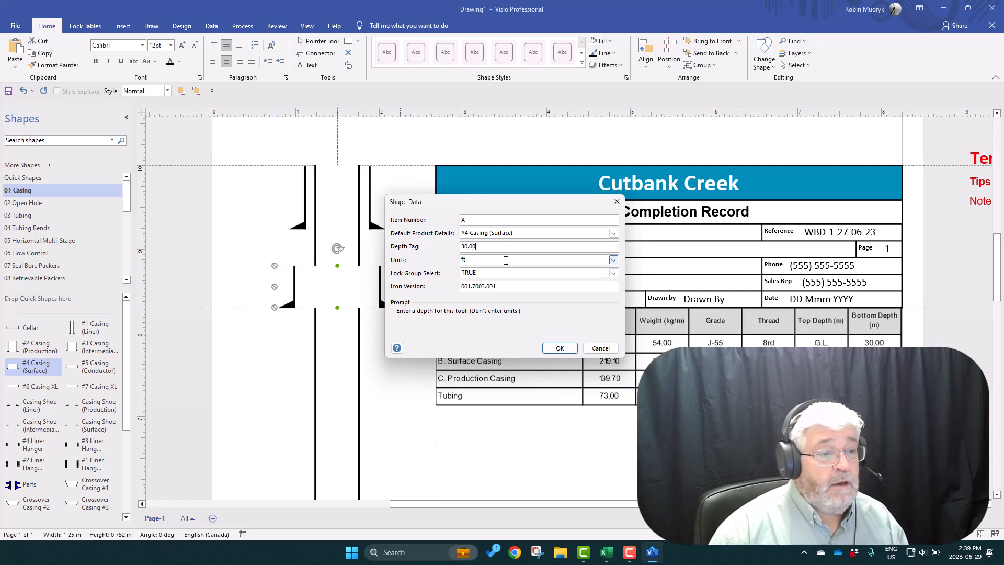
left_click(613, 260)
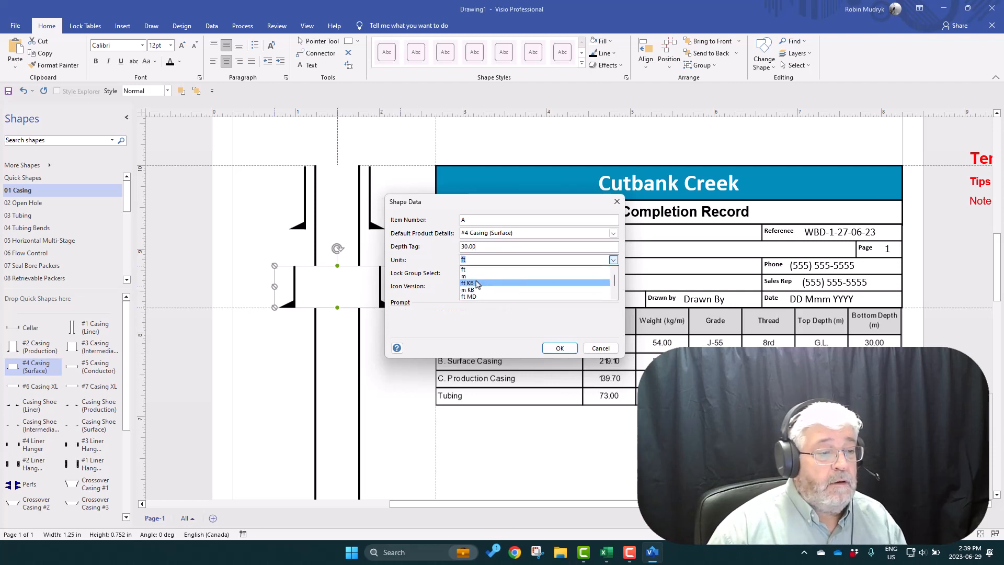
left_click(474, 276)
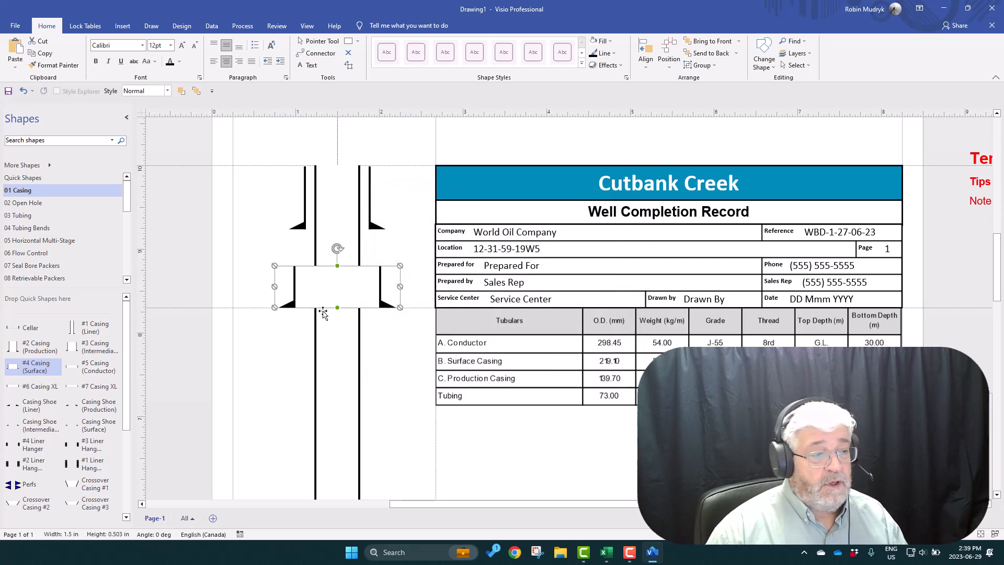
Hide the #4 casing's shoe and resize the shape to hang from the title block's top guide, about 0.295 in tall.
right_click(340, 278)
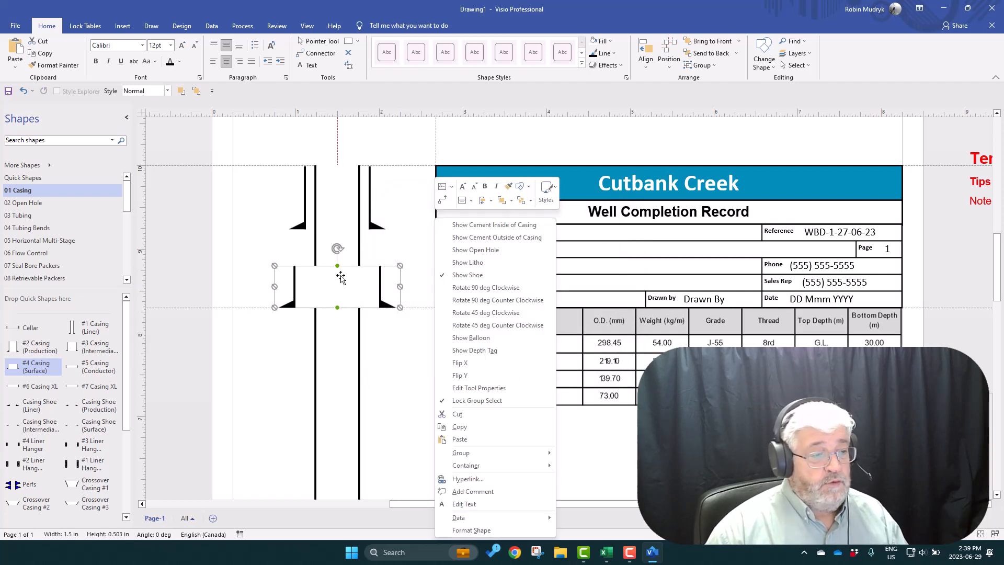
left_click(468, 275)
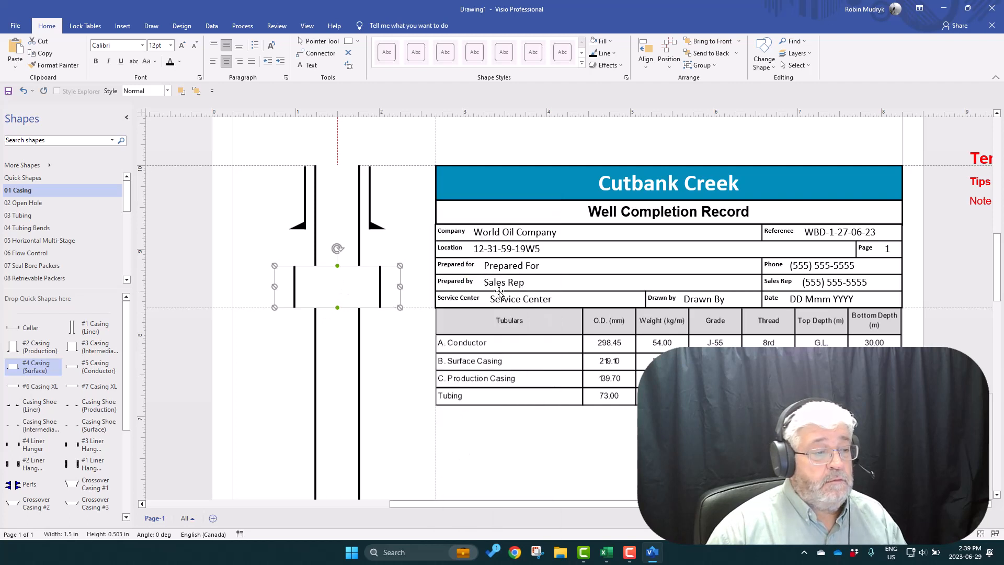
left_click_drag(337, 267, 337, 166)
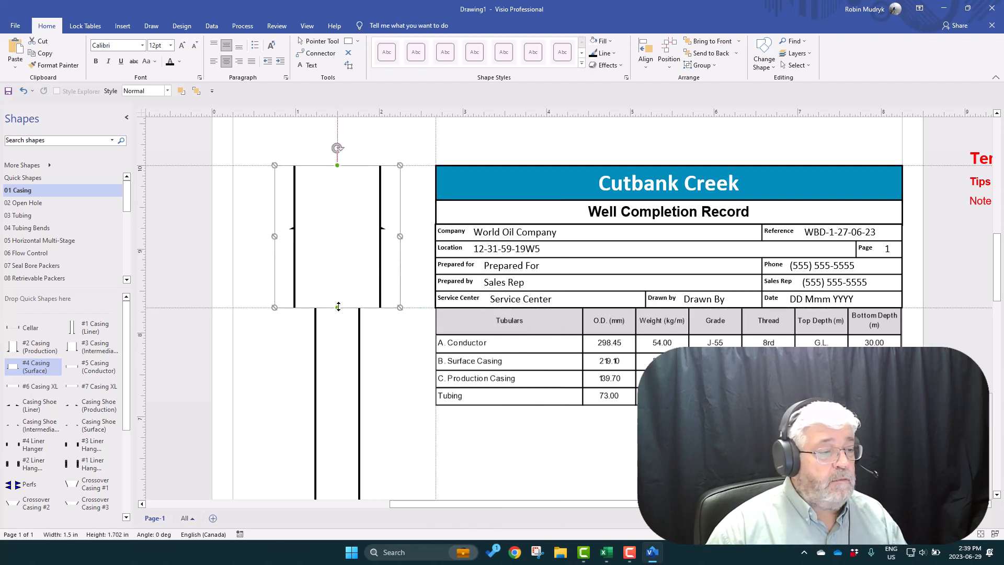
left_click_drag(338, 307, 343, 194)
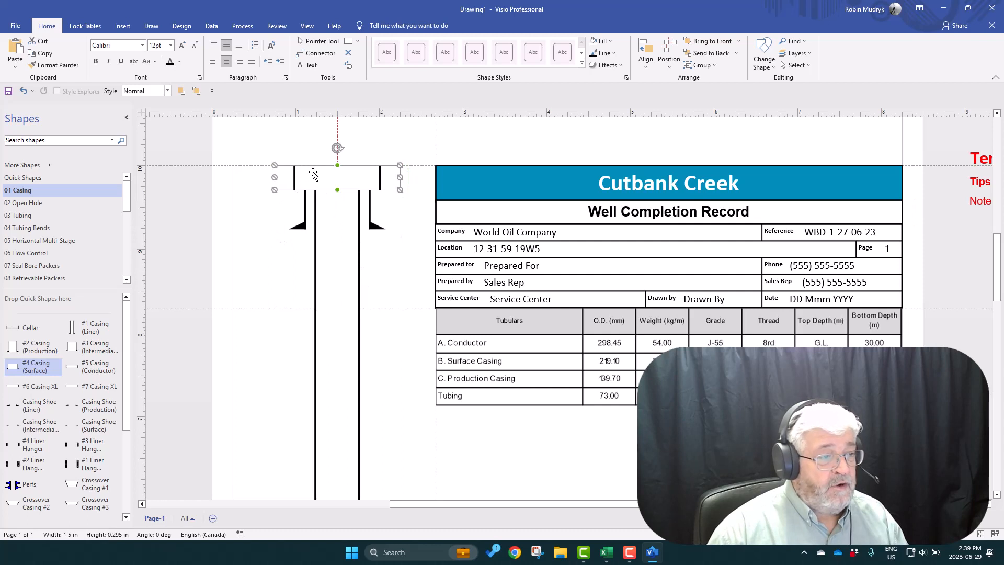
Lengthen the #3 casing downward from its shoe end to 1.3 in tall.
left_click(382, 229)
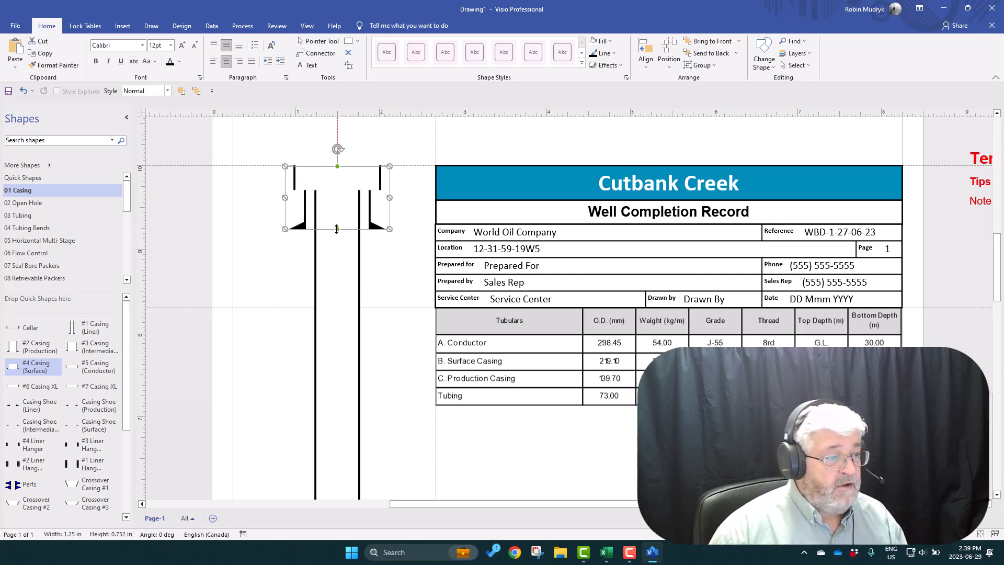
left_click_drag(337, 229, 341, 274)
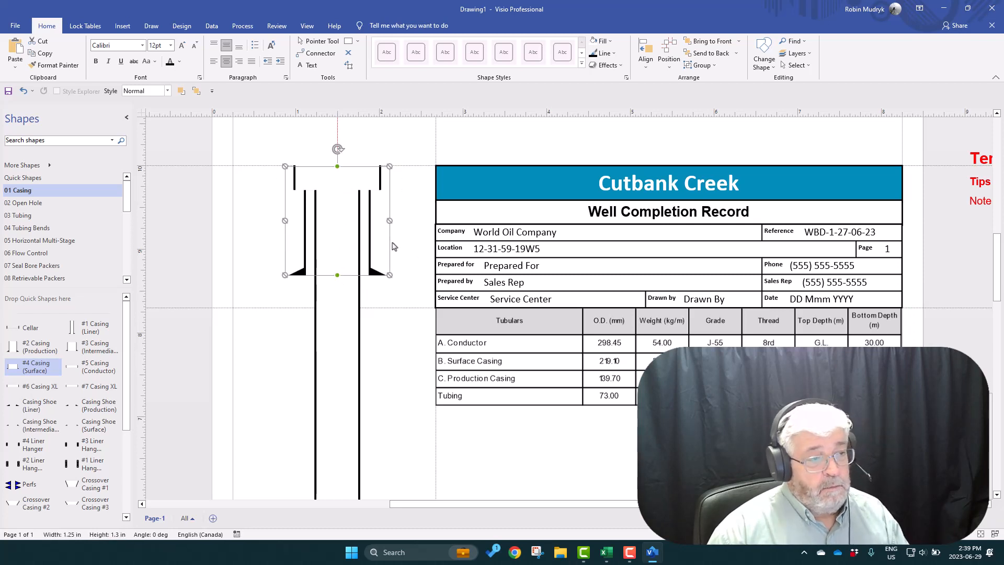
Send the #4 casing at the top of the wellbore to the back, behind the inner casing strings.
left_click(349, 181)
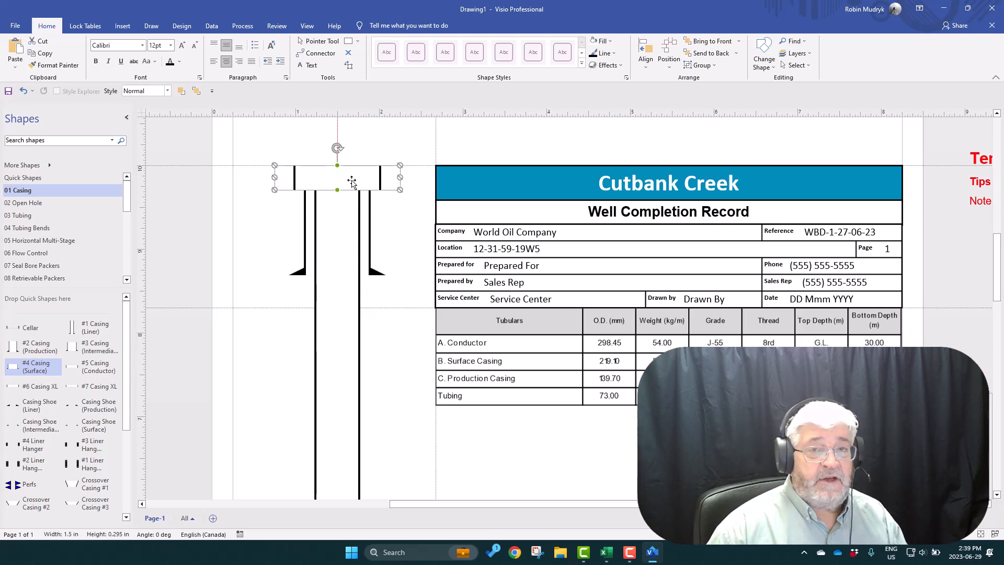
right_click(353, 182)
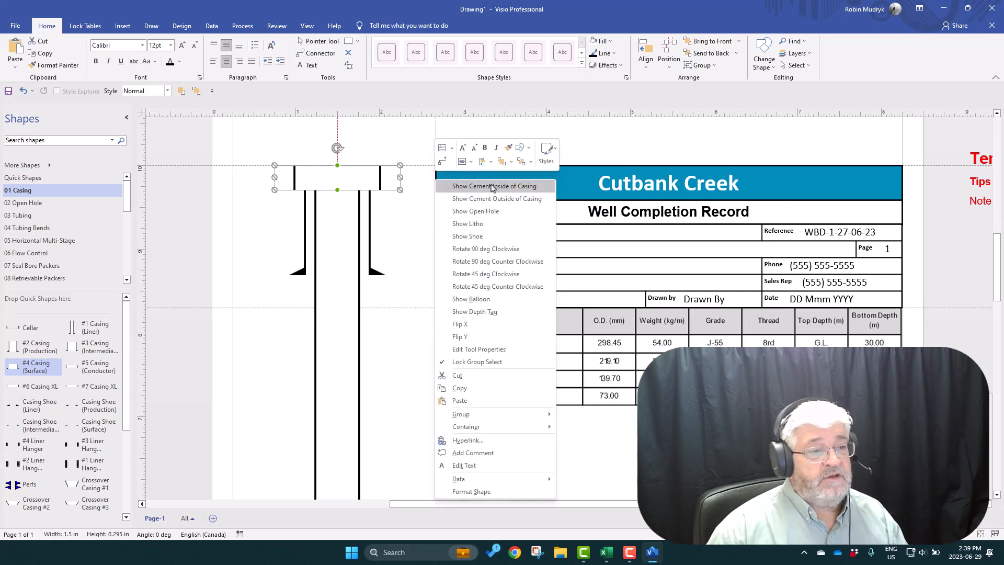
left_click(521, 162)
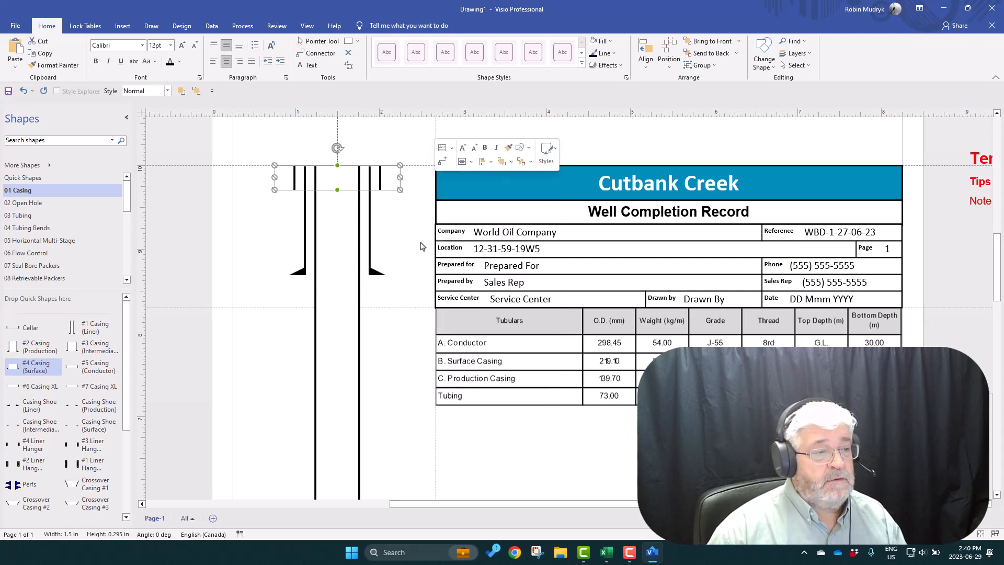
left_click(419, 292)
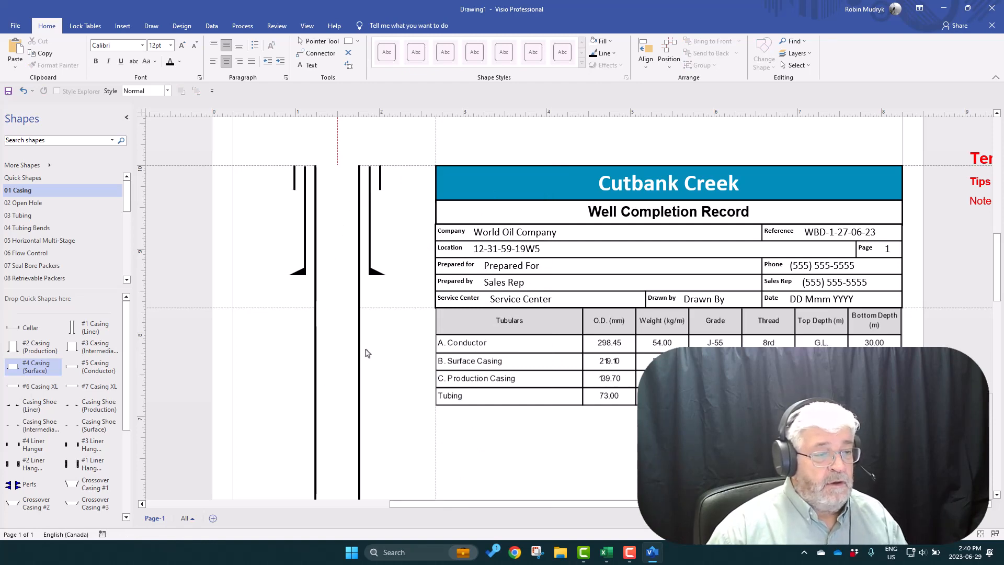
scroll(374, 352, "down", 5)
scroll(675, 264, "up", 3)
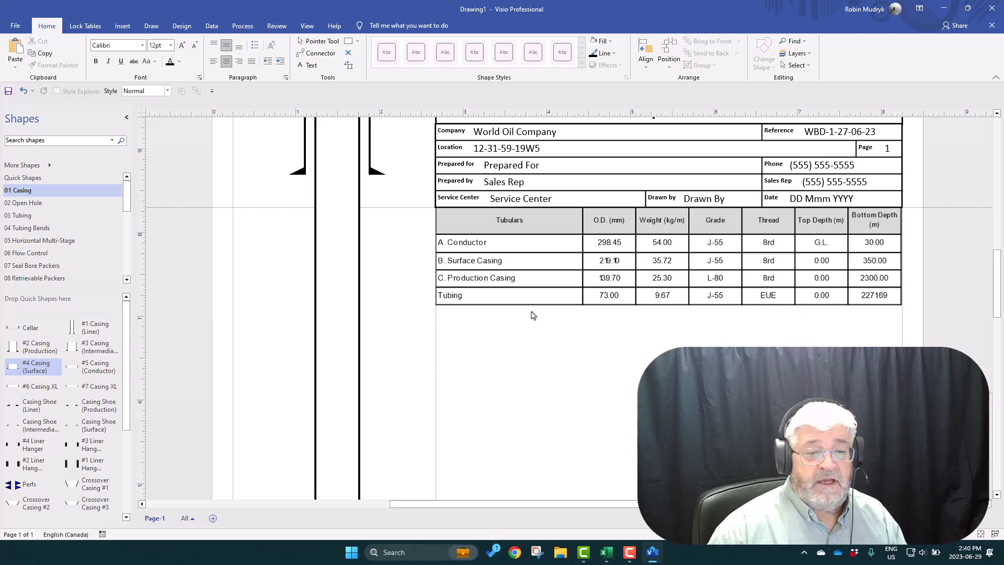
scroll(637, 362, "up", 2)
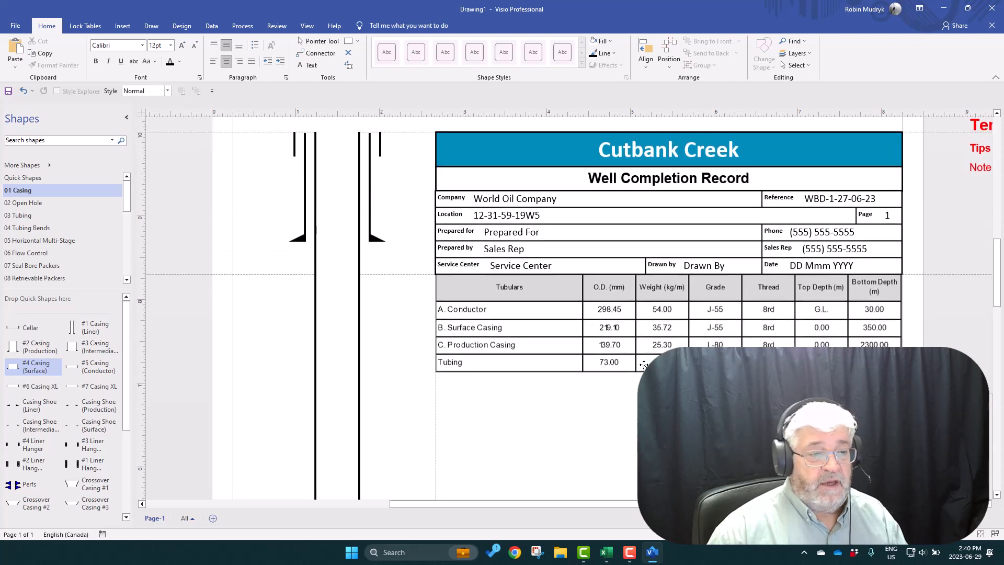
scroll(626, 393, "up", 1)
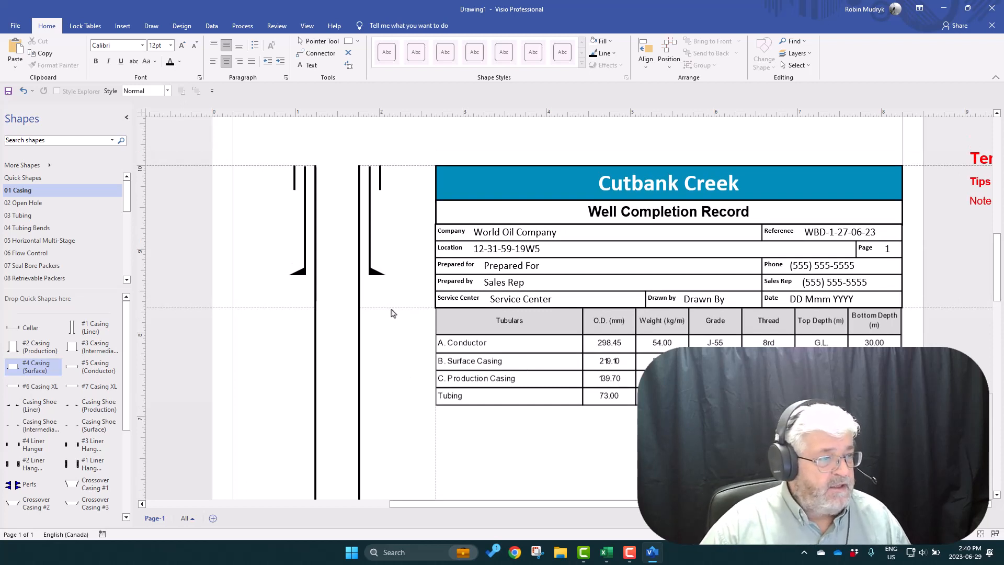
Show the item balloon and the depth tag on the #4 casing.
left_click(382, 175)
right_click(381, 177)
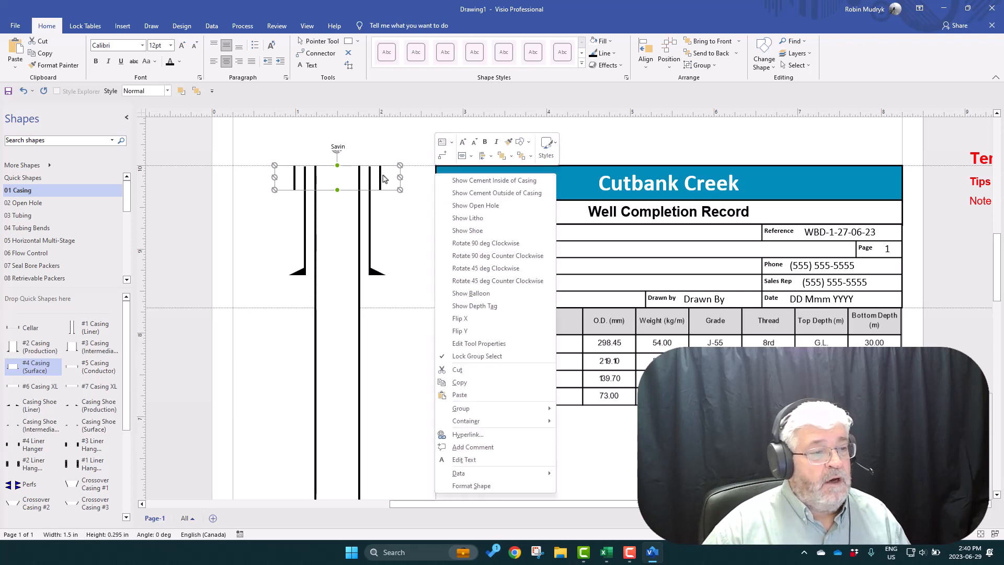
left_click(471, 293)
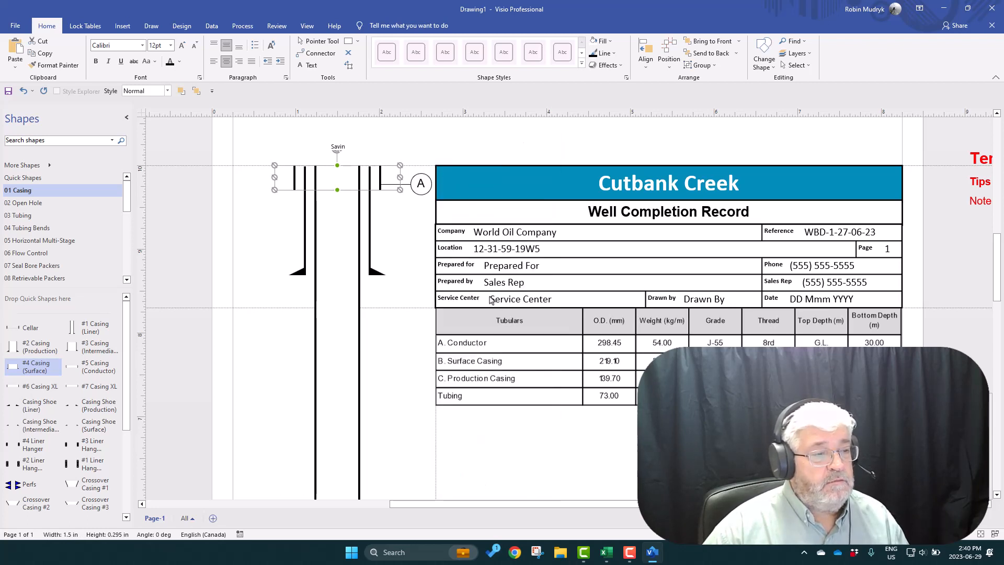
right_click(420, 185)
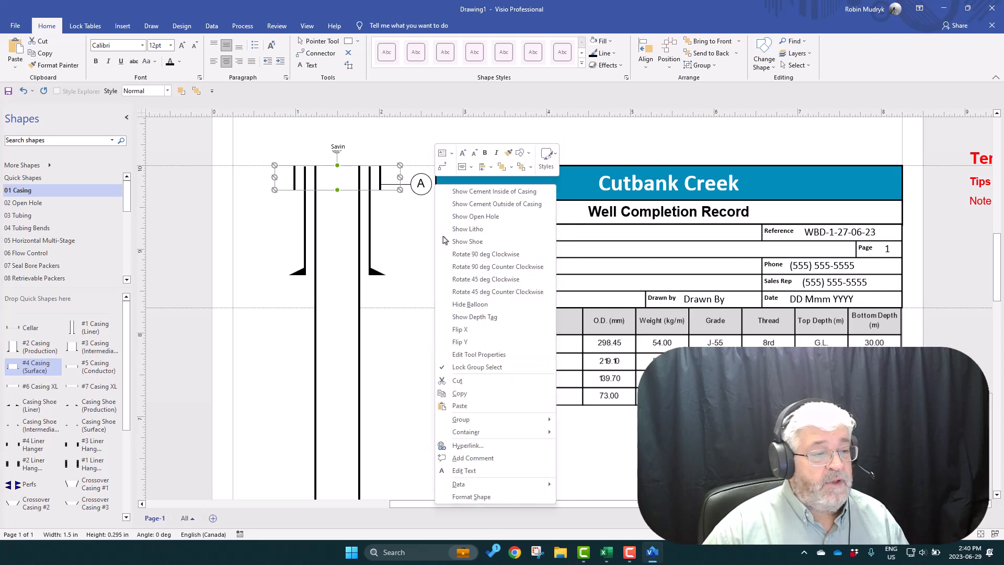
left_click(475, 318)
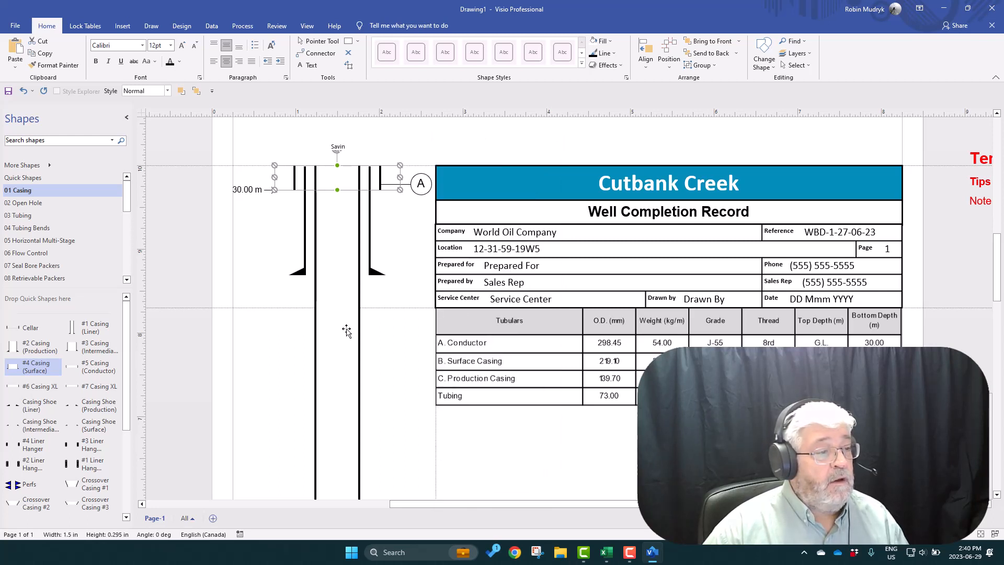
Show the item balloon and the depth tag on the #3 casing.
left_click(379, 273)
right_click(379, 278)
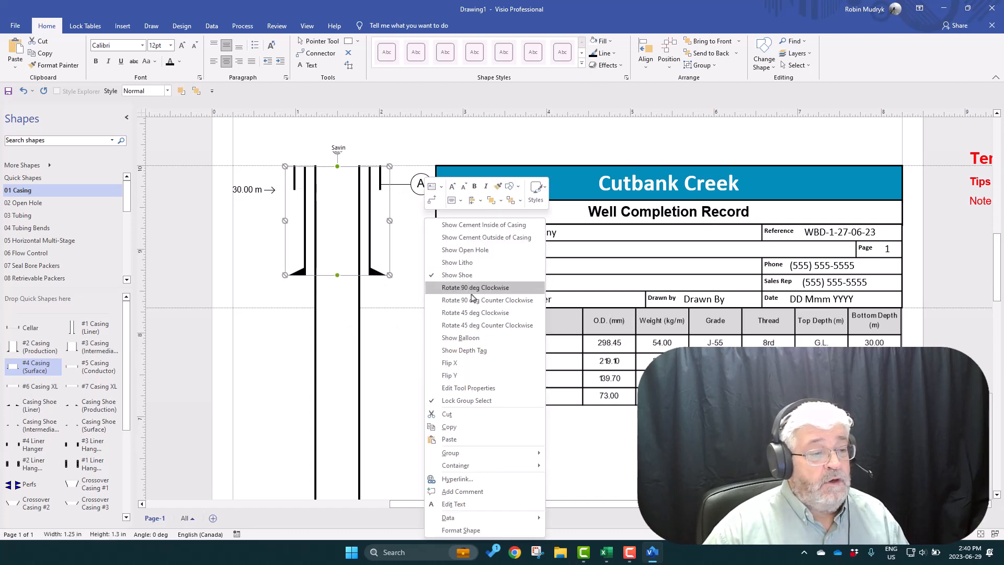
left_click(477, 339)
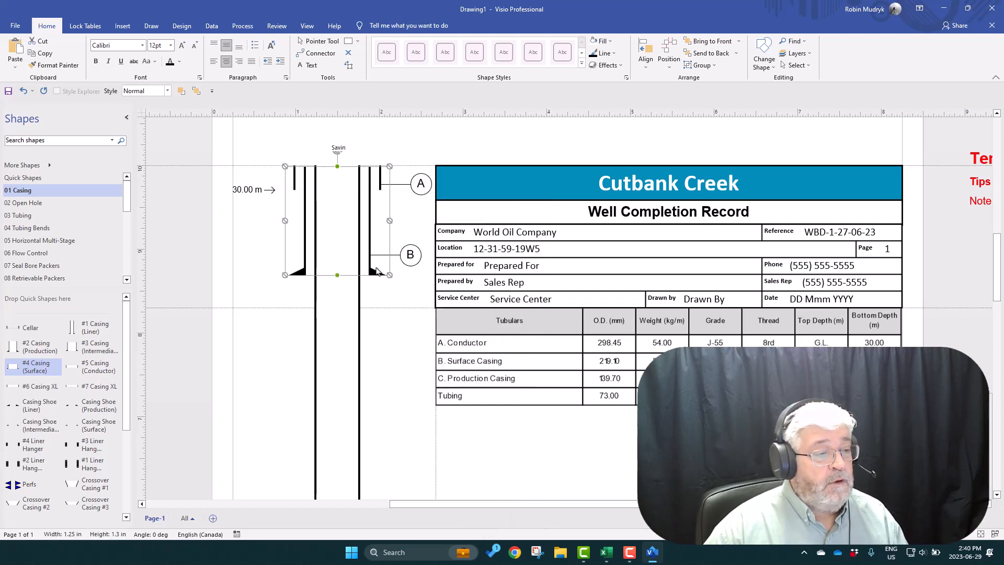
right_click(378, 269)
right_click(373, 274)
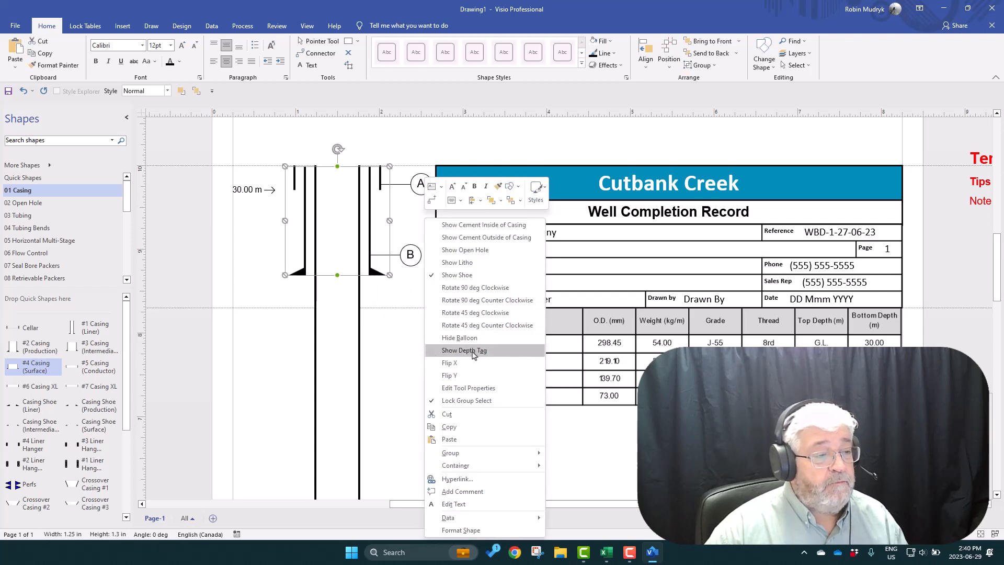
left_click(474, 355)
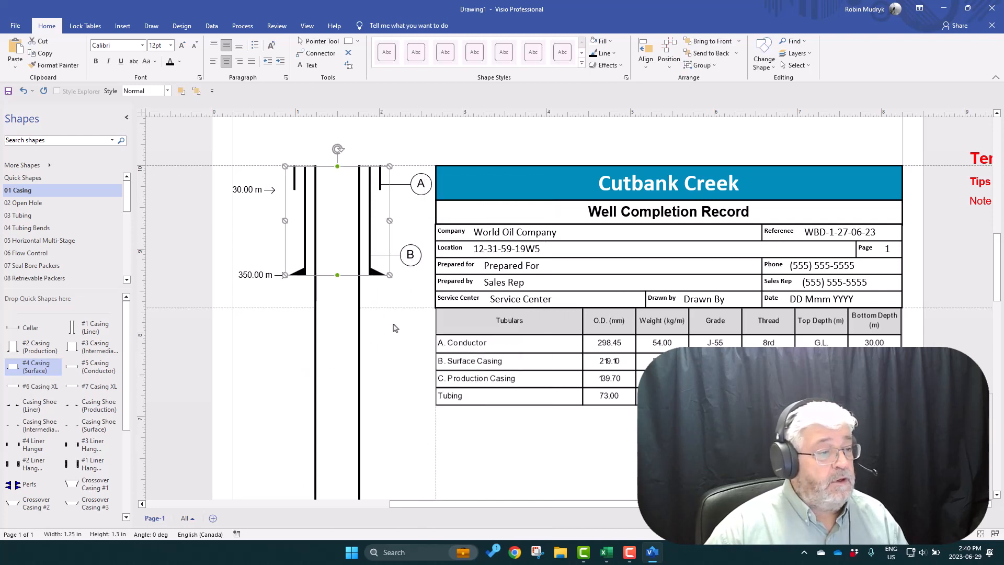
Show the depth tag and the item balloon on the production casing.
scroll(396, 324, "down", 2)
scroll(396, 324, "down", 12)
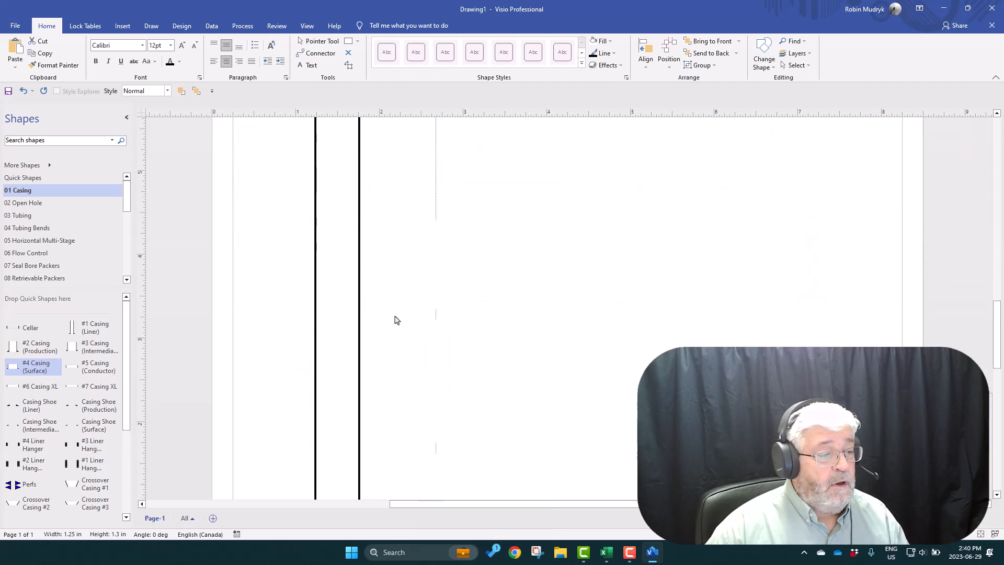
left_click(364, 382)
right_click(366, 381)
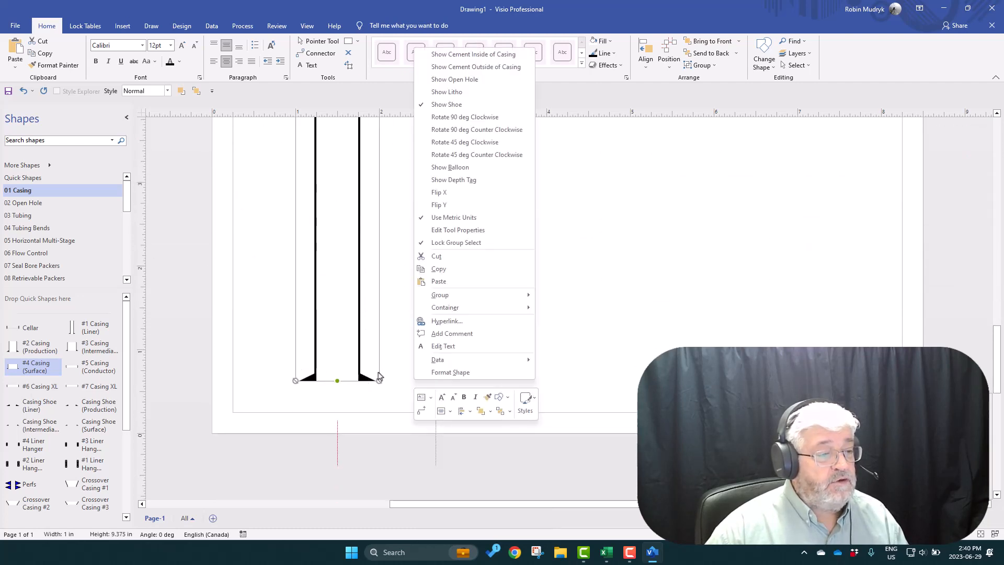
left_click(470, 182)
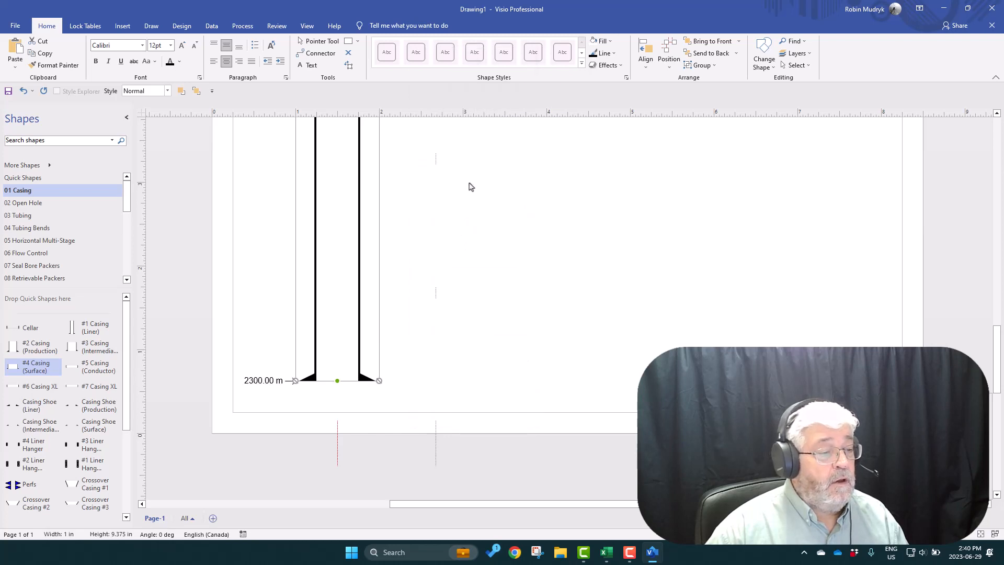
right_click(366, 375)
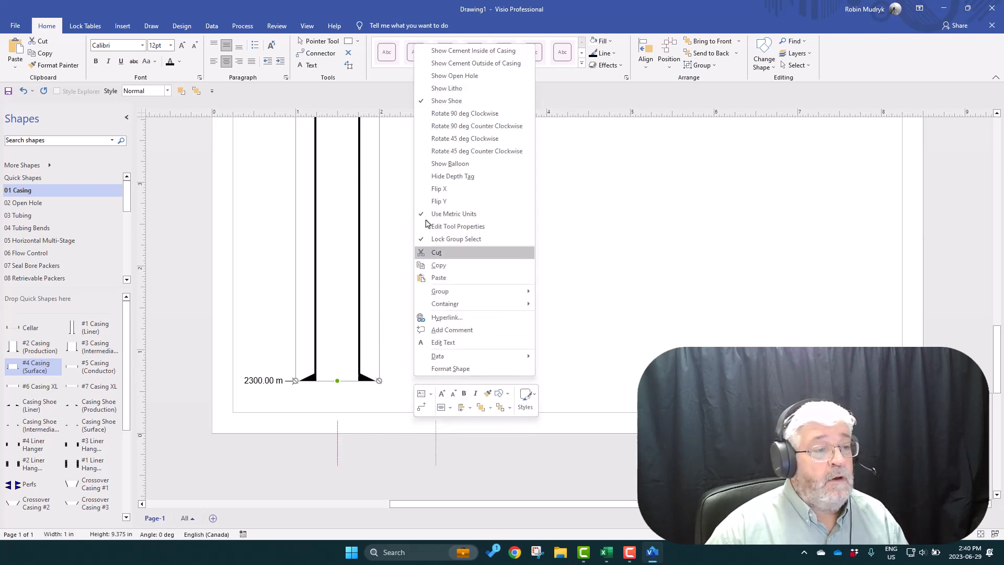
left_click(452, 164)
scroll(494, 275, "up", 3)
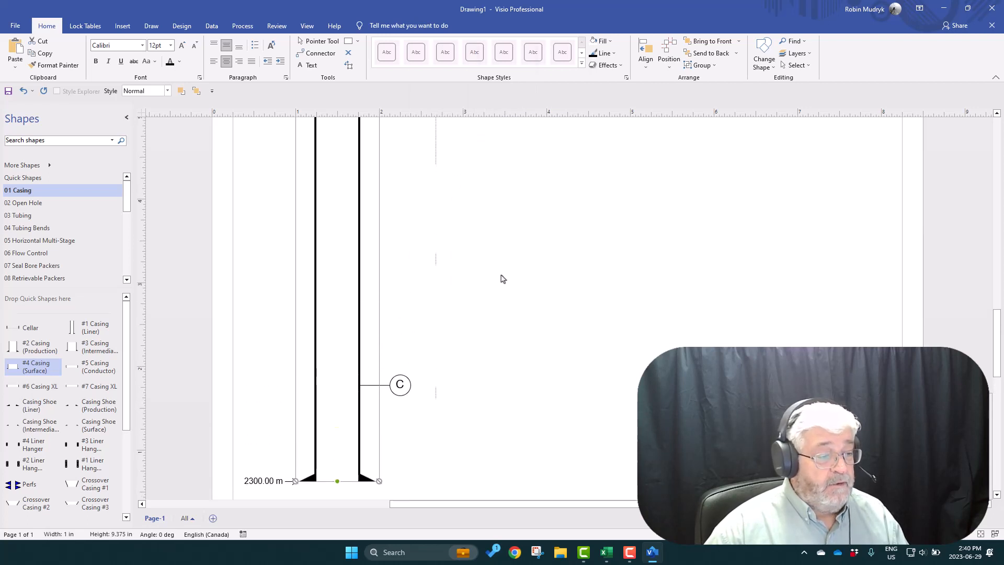
Turn off Lock Group Select on the production casing so its balloon can be selected separately.
scroll(502, 281, "down", 2)
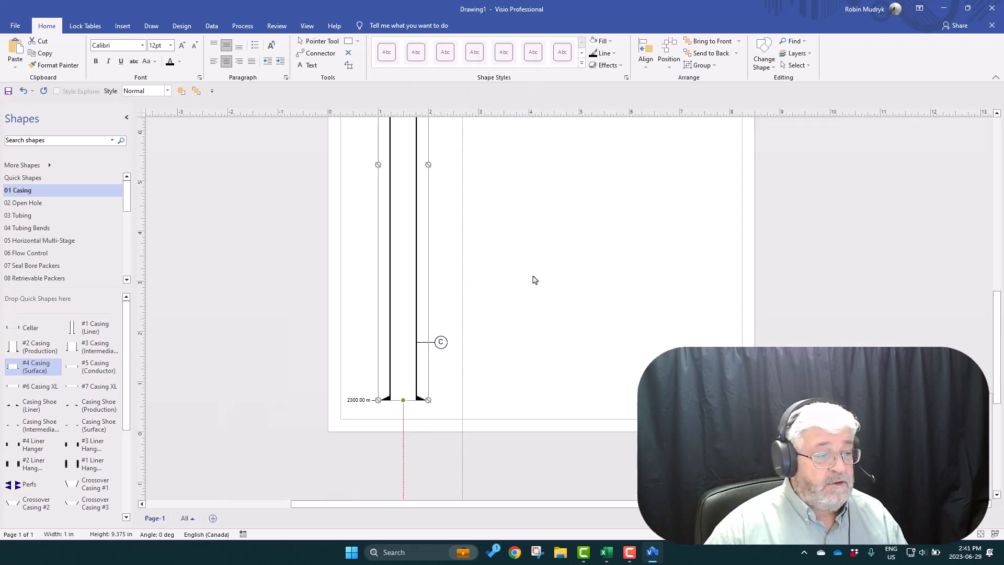
scroll(535, 283, "up", 6)
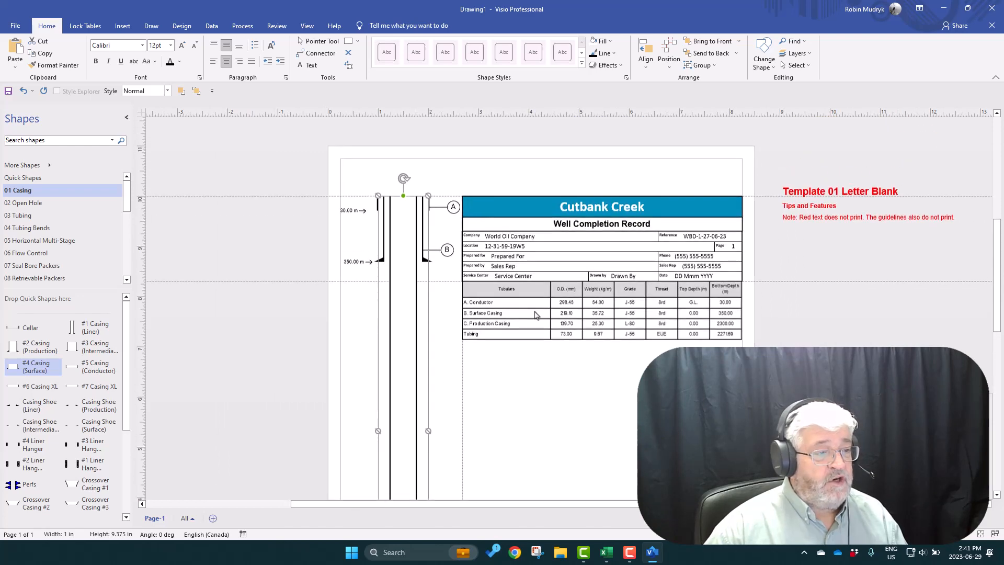
scroll(575, 379, "down", 2)
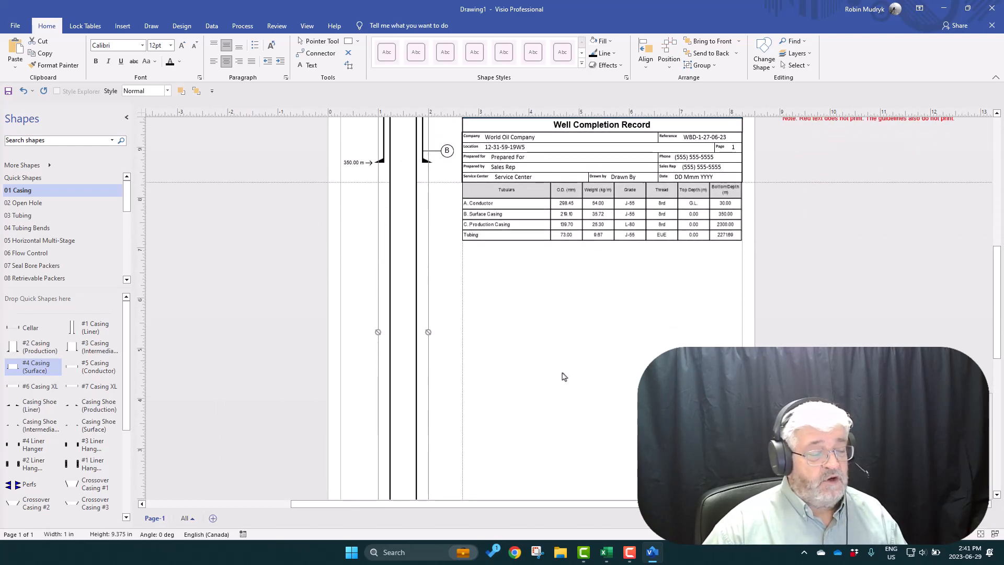
scroll(565, 376, "down", 3)
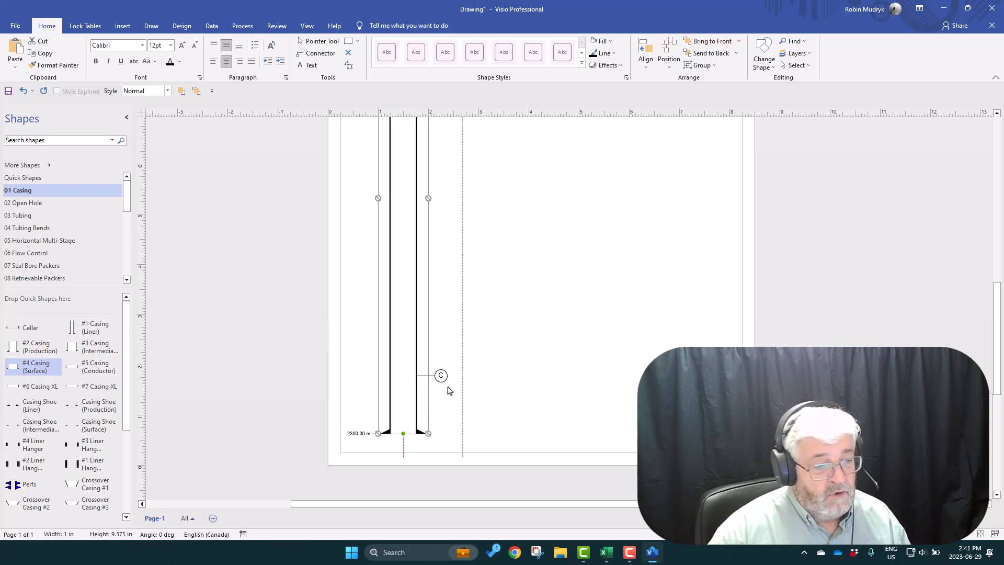
key("Escape")
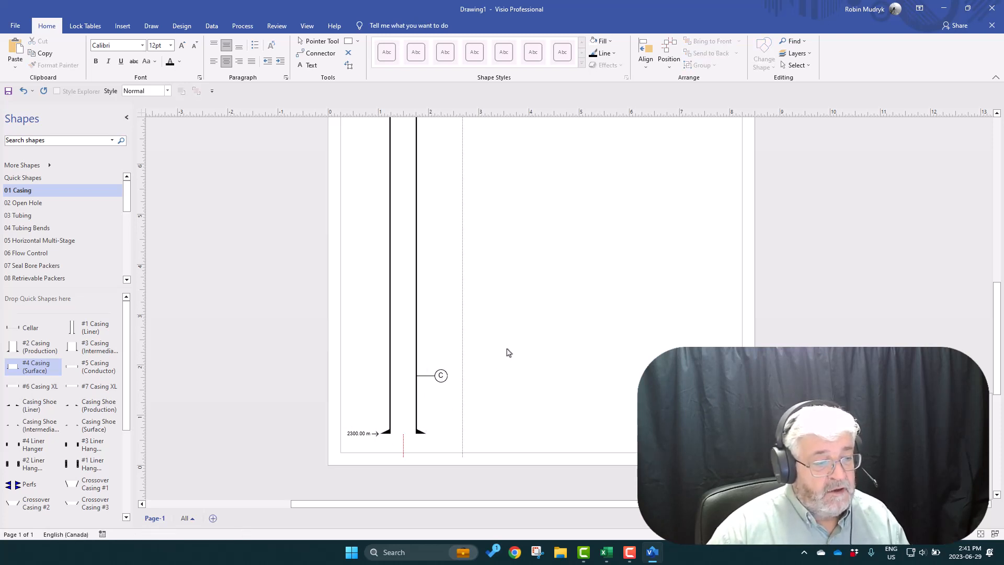
left_click(441, 376)
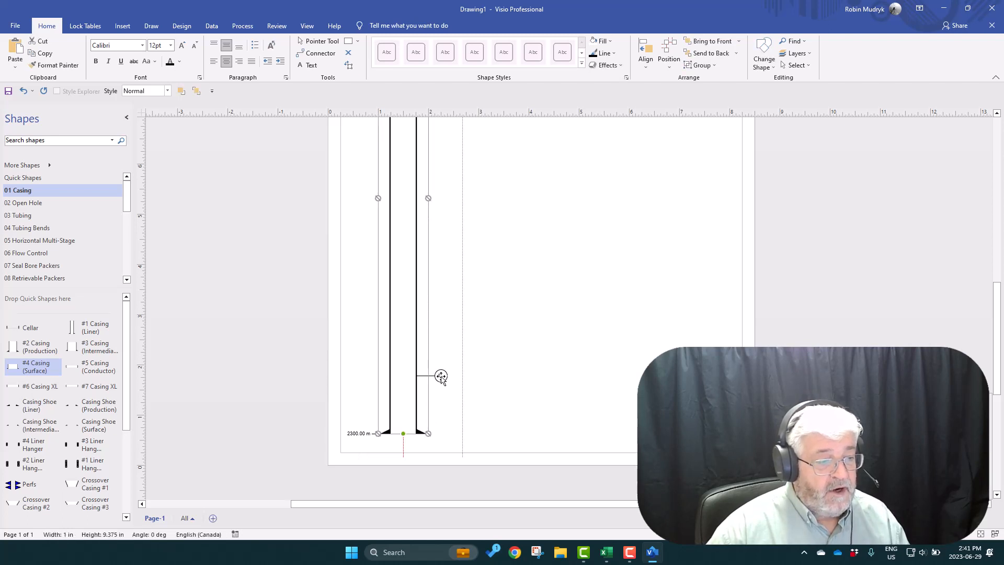
right_click(441, 376)
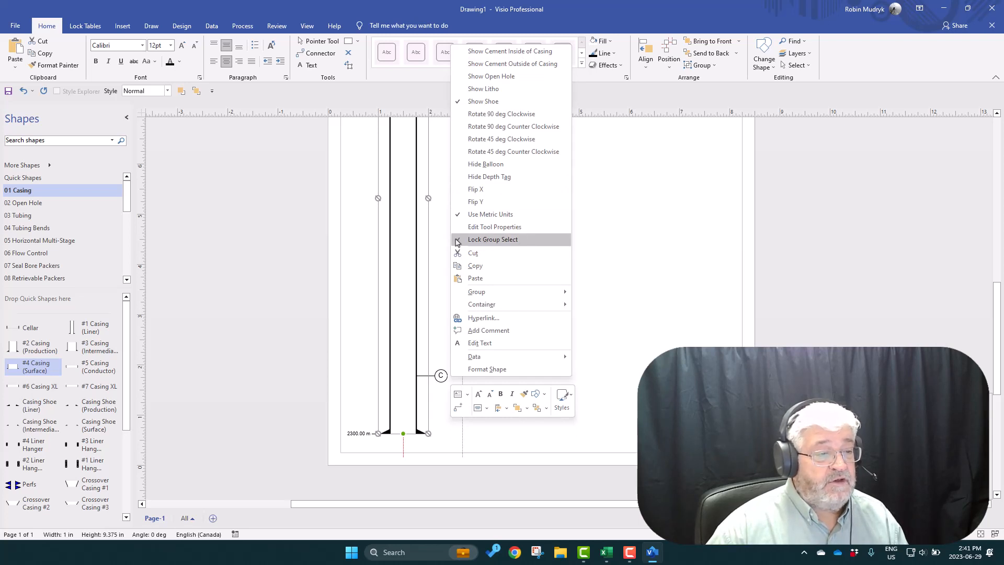
left_click(486, 240)
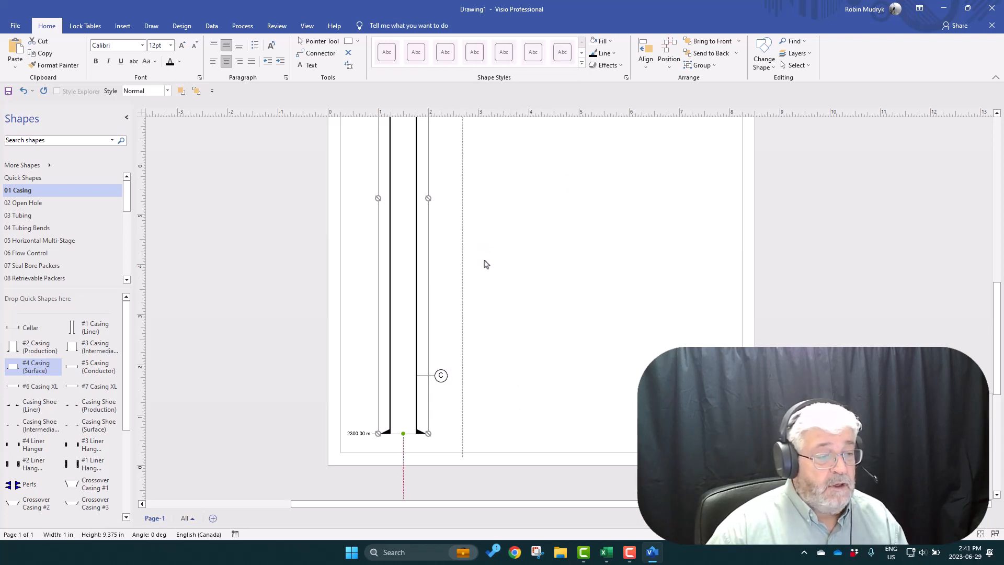
Move balloon C up along the production casing to just below balloon B, beside the tubulars table's header row.
scroll(502, 289, "up", 2)
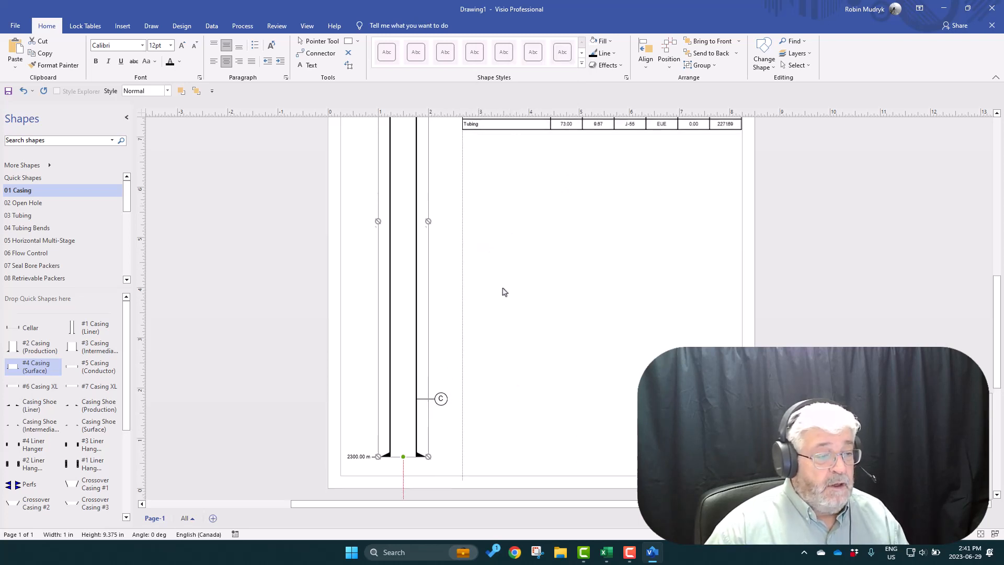
left_click(442, 411)
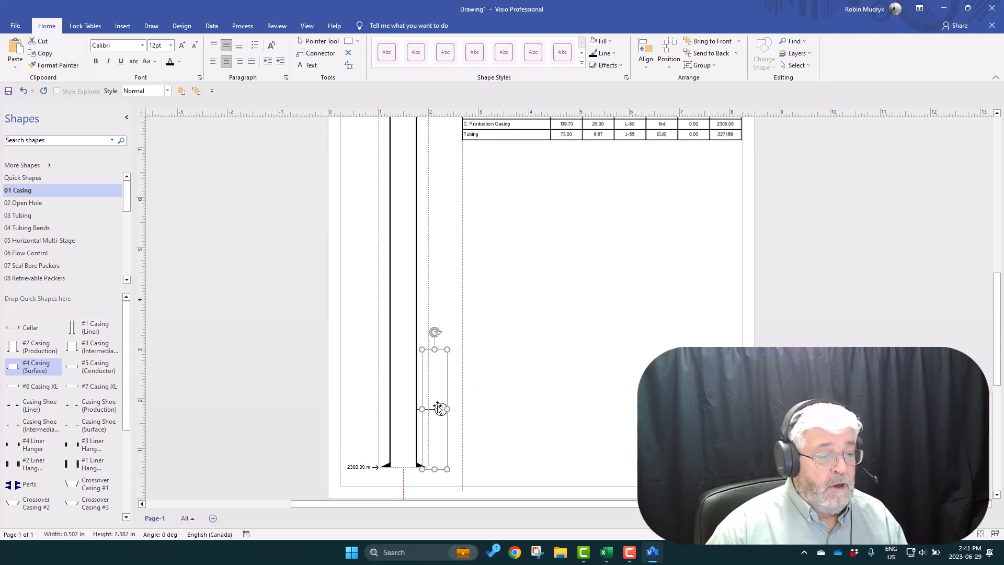
mouse_move(439, 409)
left_mouse_down()
mouse_move(429, 117)
mouse_move(426, 187)
mouse_move(431, 212)
mouse_move(440, 207)
left_mouse_up()
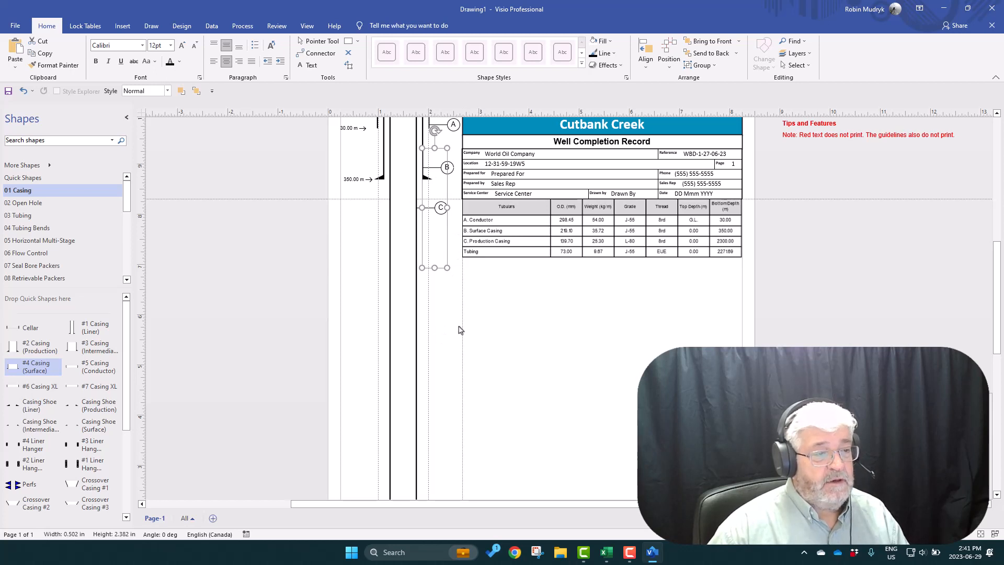
scroll(440, 349, "up", 2)
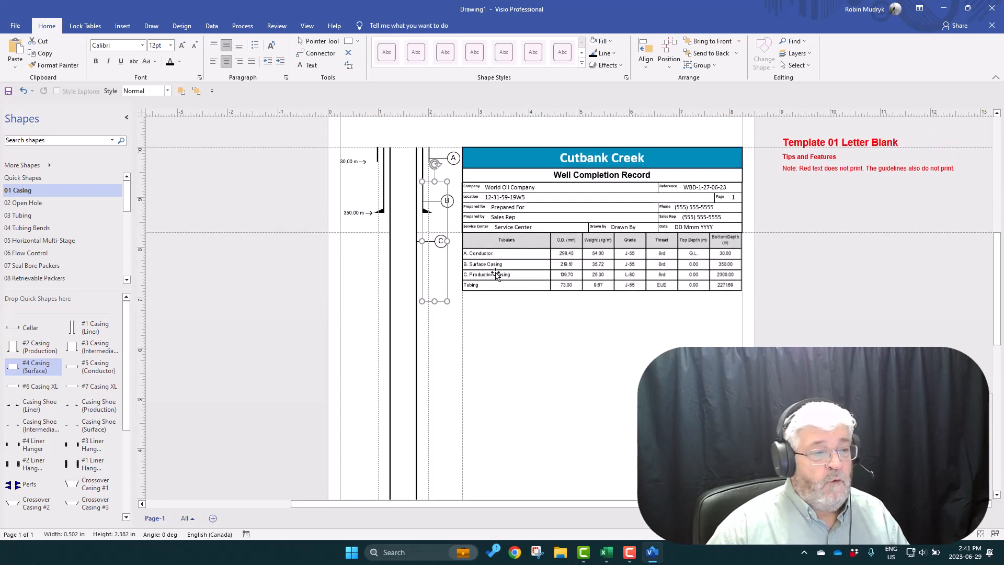
left_click(444, 344)
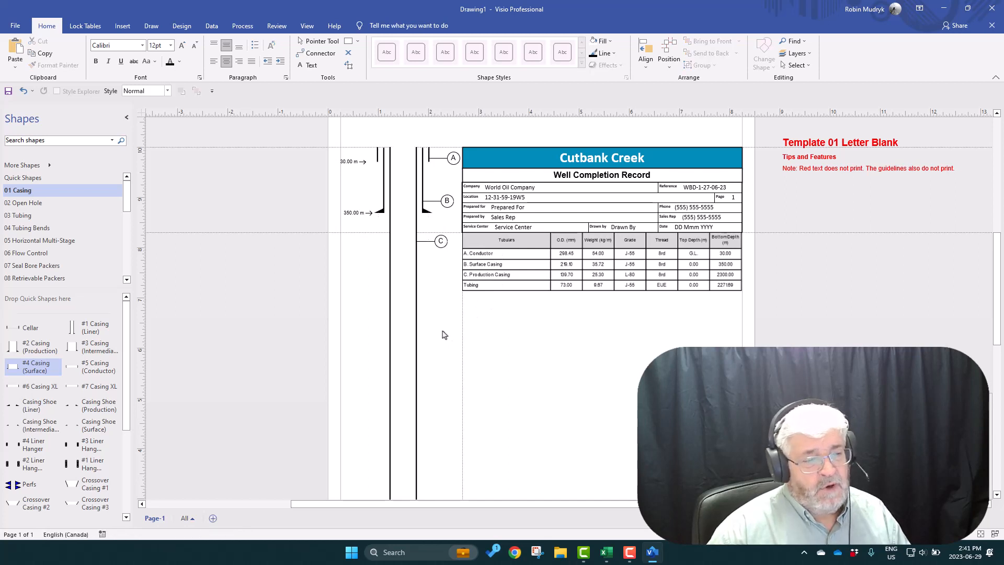
Turn Lock Group Select back on for the production casing.
left_click(401, 291)
right_click(401, 291)
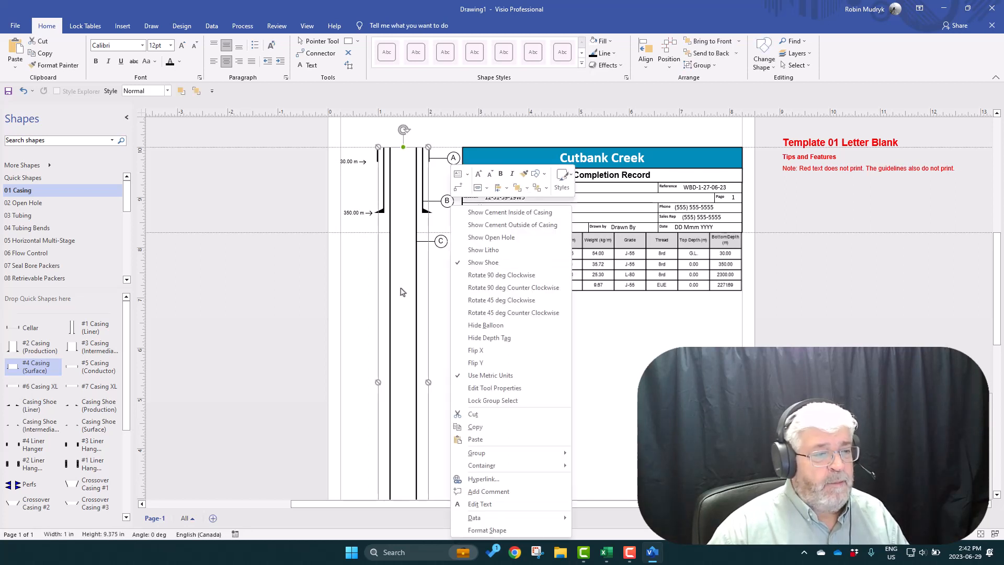
left_click(480, 401)
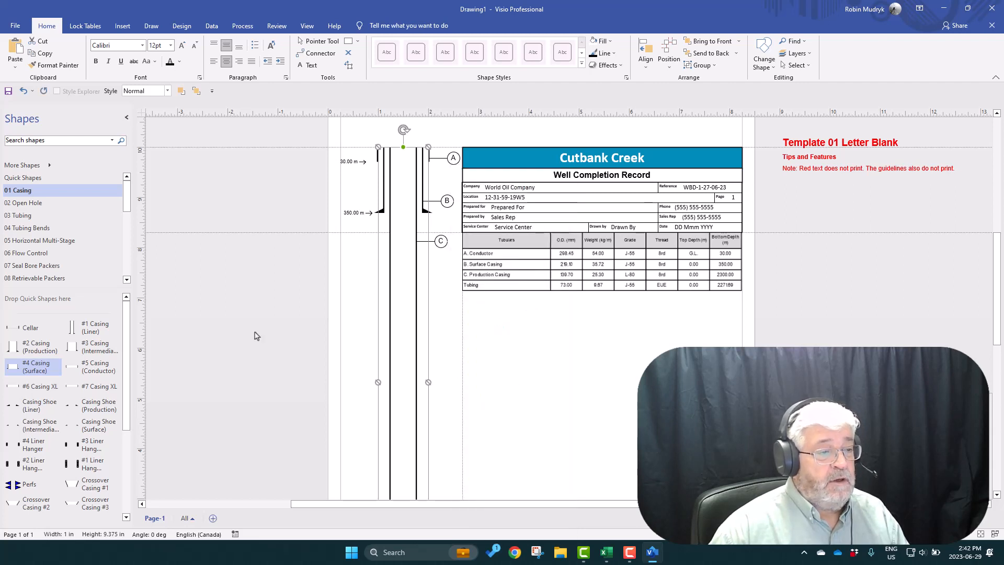
key("Delete")
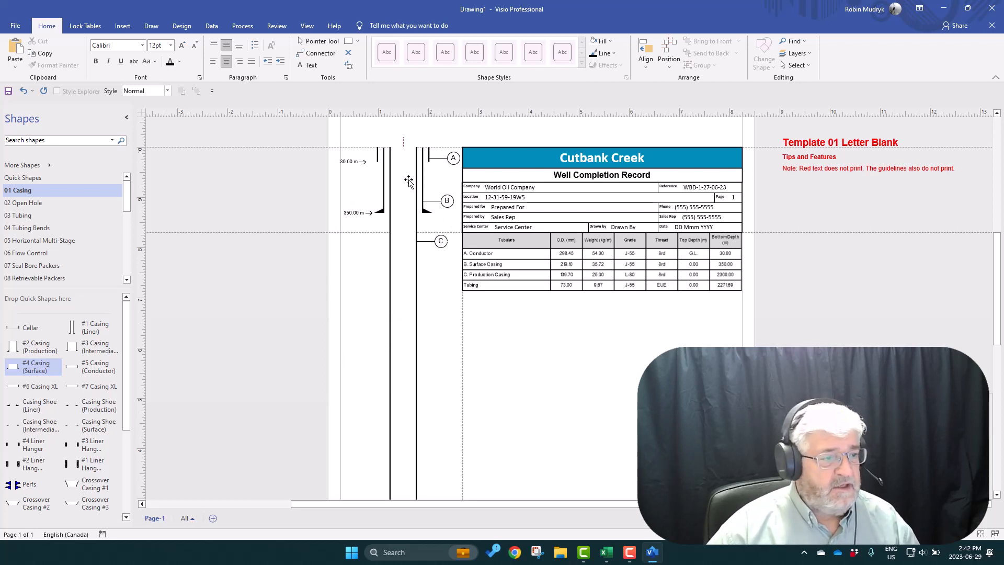
Turn off Lock Group Select on the conductor casing so its depth tag can be selected separately.
left_click(360, 162)
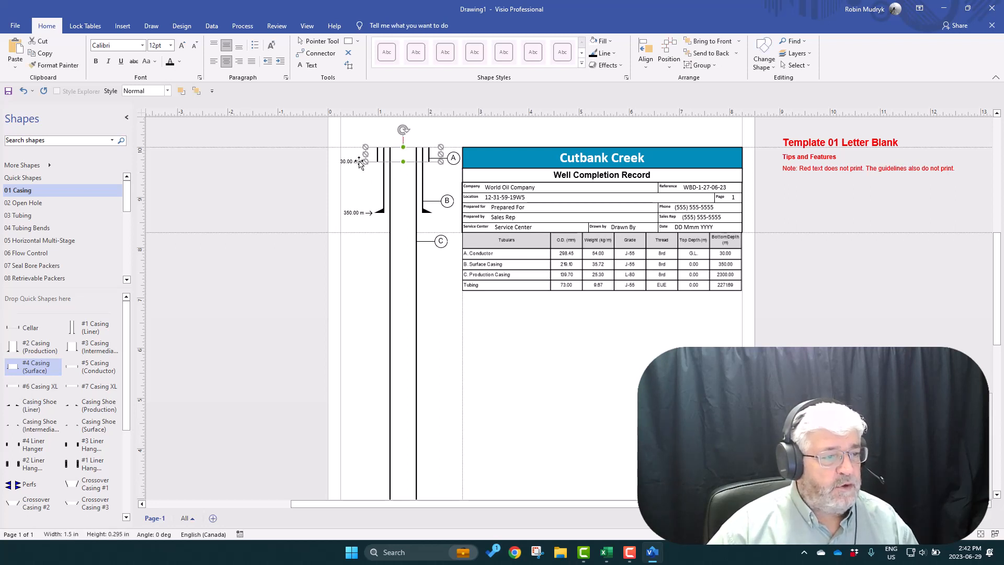
right_click(360, 162)
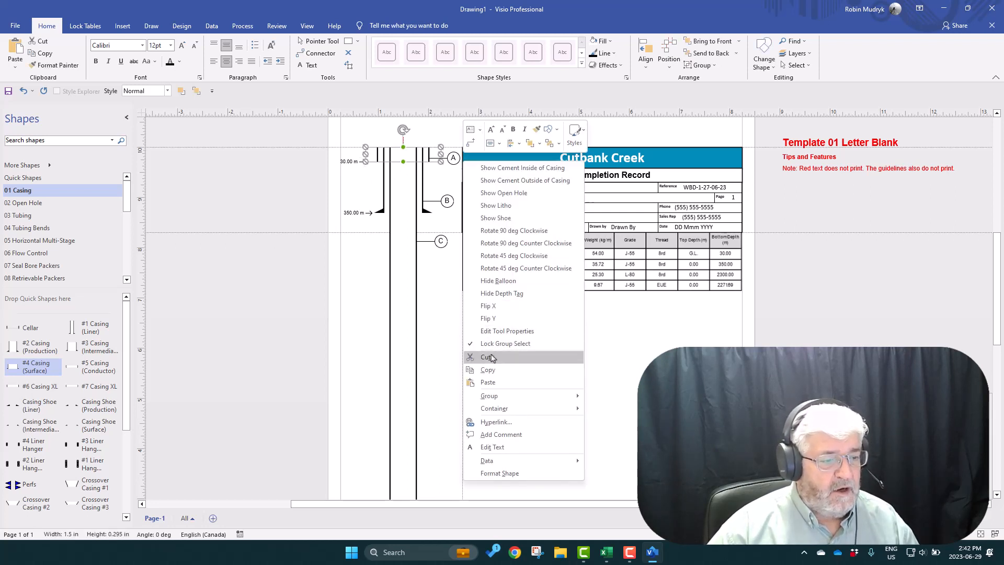
left_click(493, 346)
Nudge the 30.00 m depth tag slightly right, closer to the conductor casing.
left_click(350, 162)
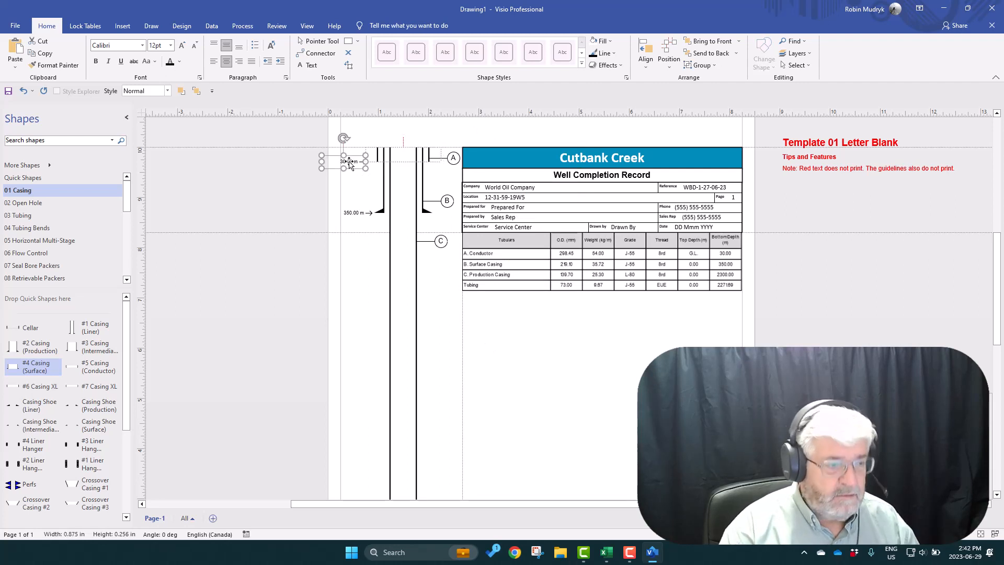
key("Right")
key("Right")
key("Right")
key("Right")
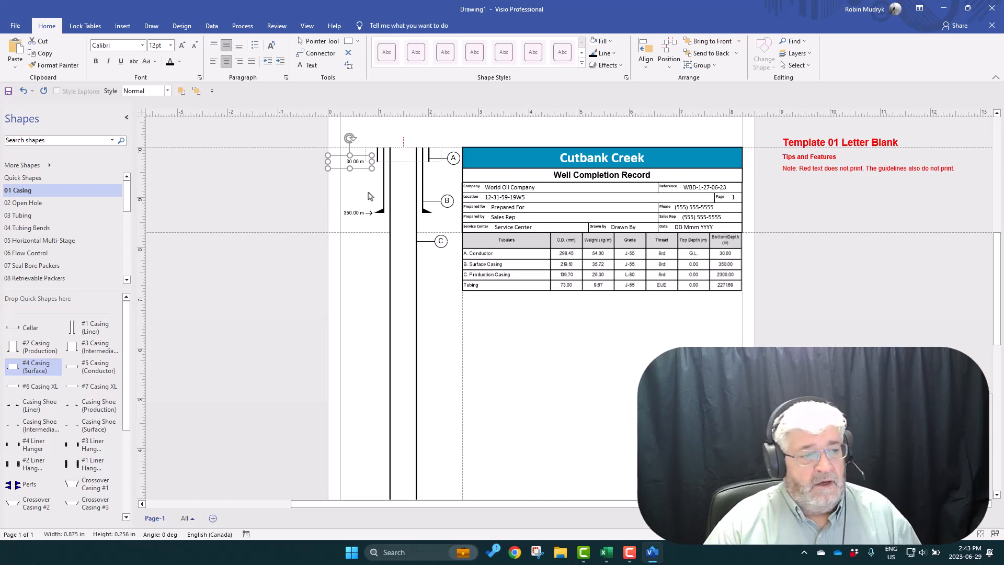
left_click(300, 200)
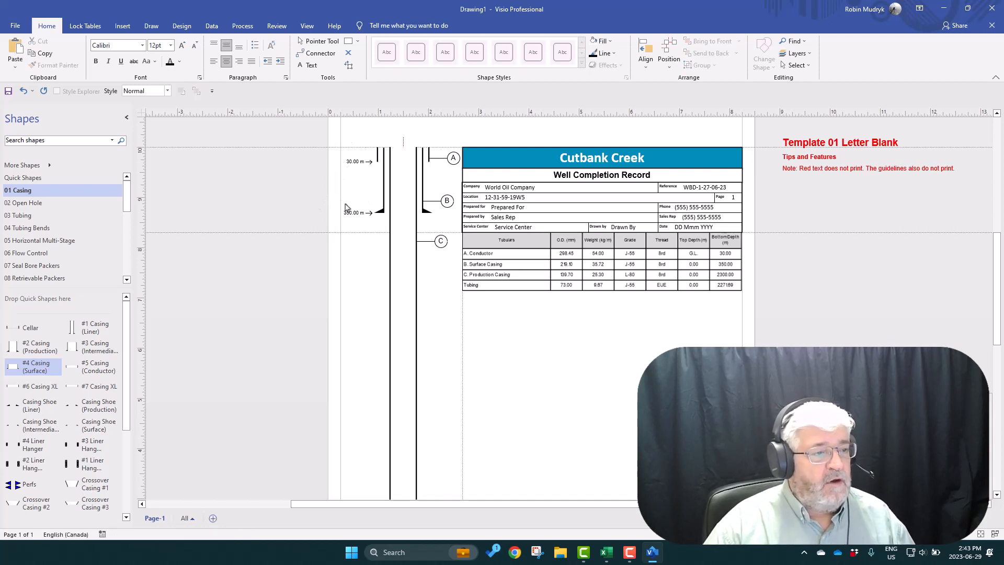
Lengthen the 30.00 m depth tag's arrow so its tip touches the bottom of the conductor casing's left wall.
left_click_drag(314, 136, 459, 178, "ctrl+shift")
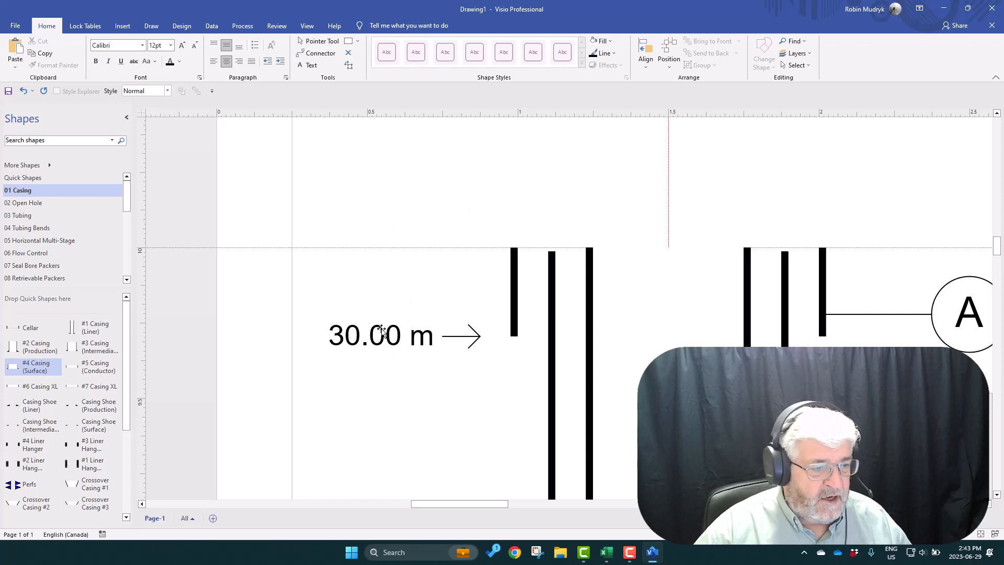
left_click_drag(513, 381, 446, 309)
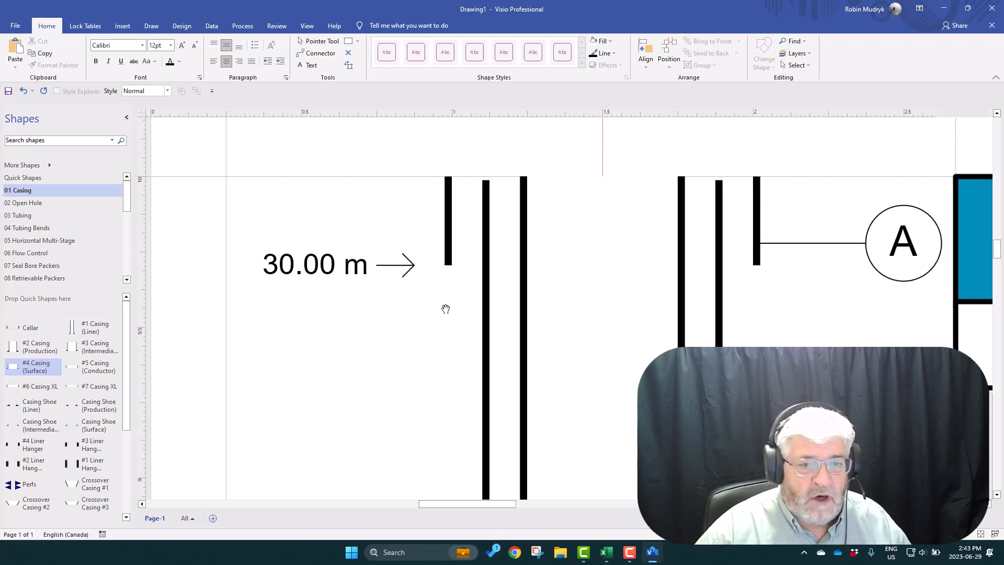
left_click(333, 264)
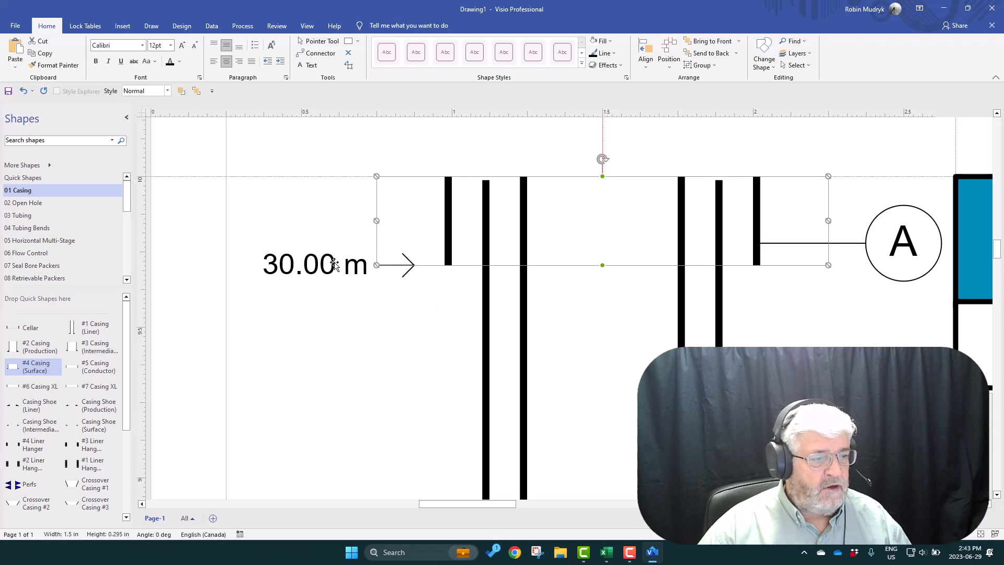
left_click(309, 271)
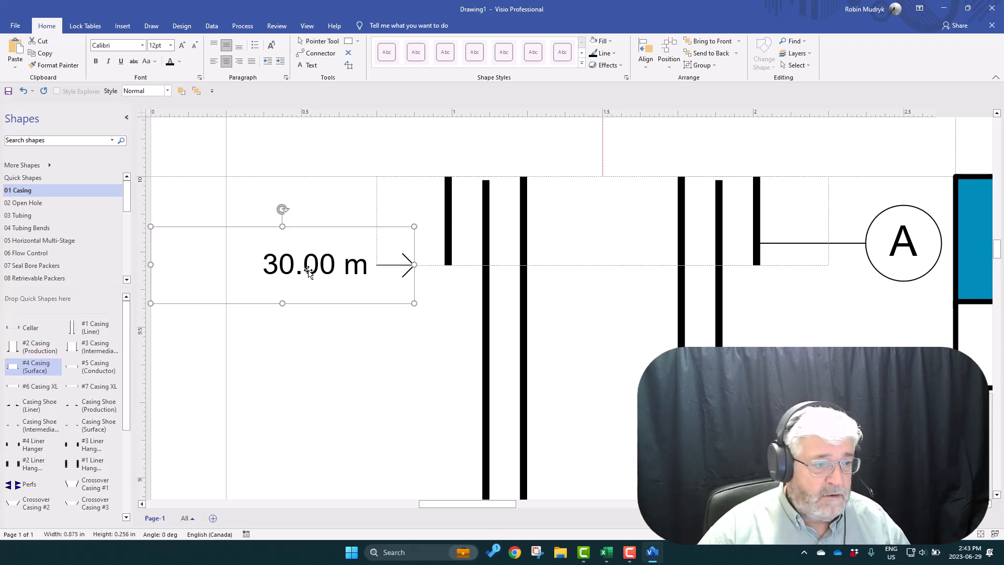
left_click(395, 265)
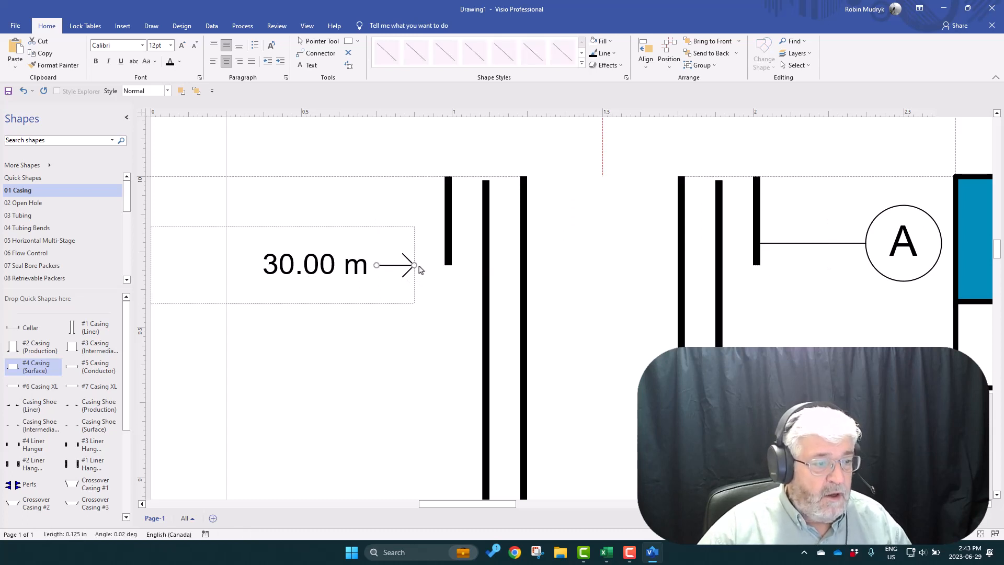
left_click_drag(416, 266, 445, 265)
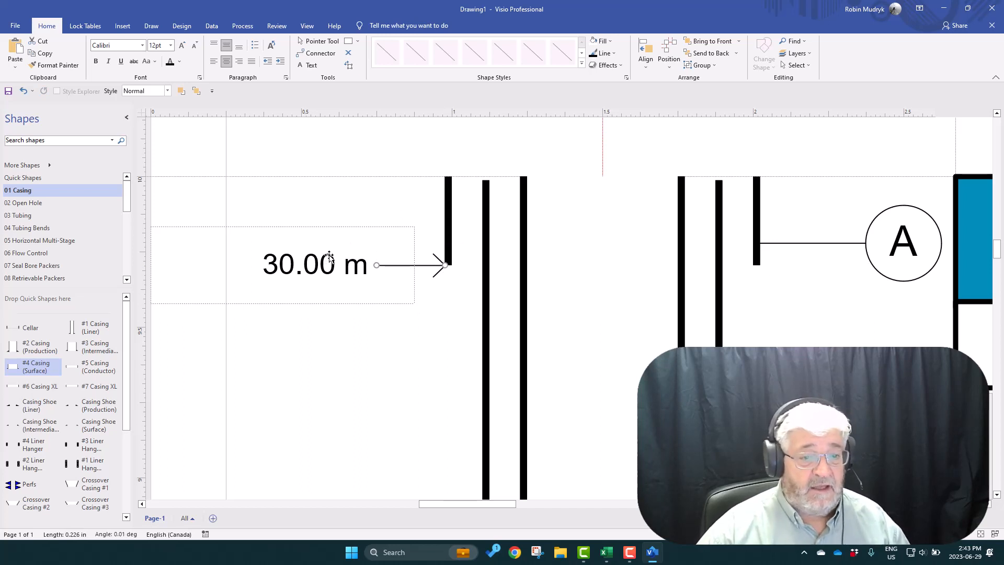
Try moving the casing end of balloon A's leader line up the conductor wall, and undo it.
left_click(900, 255)
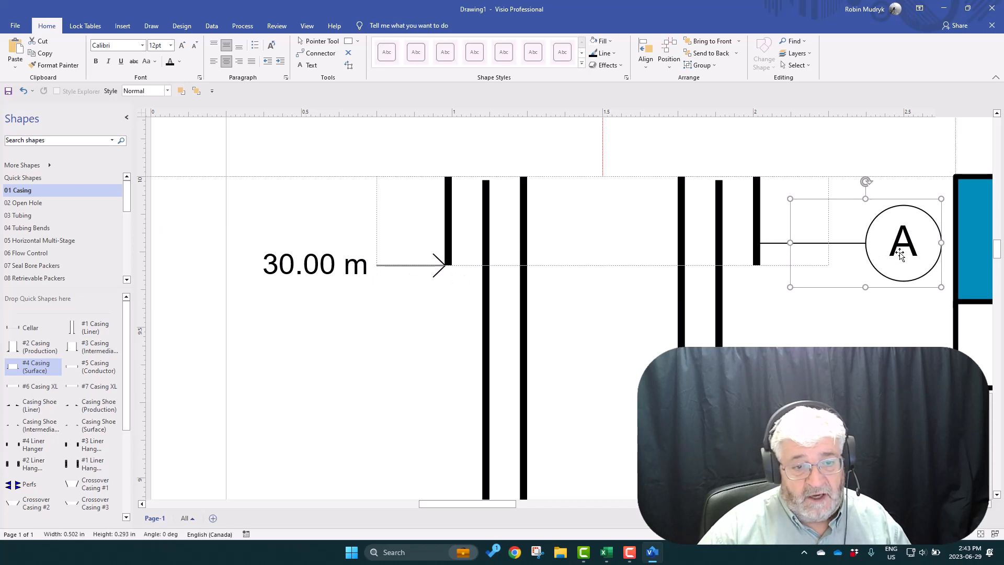
left_click(809, 244)
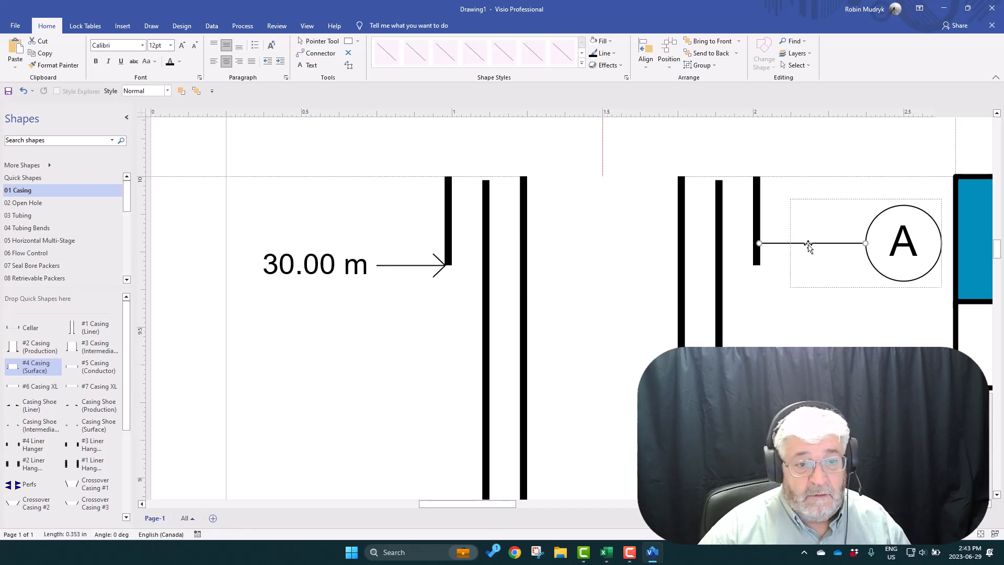
left_click_drag(758, 243, 758, 193)
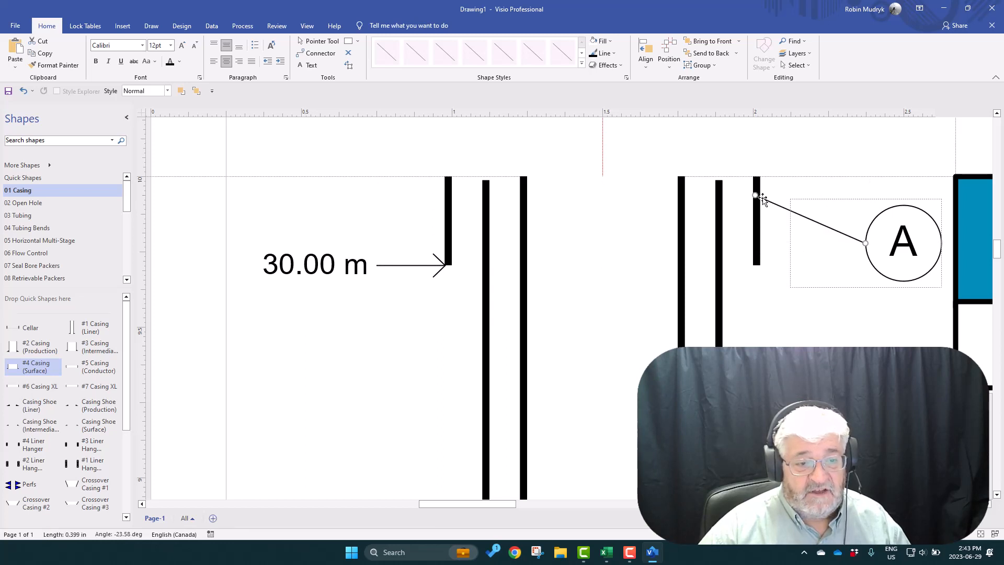
key("ctrl+z")
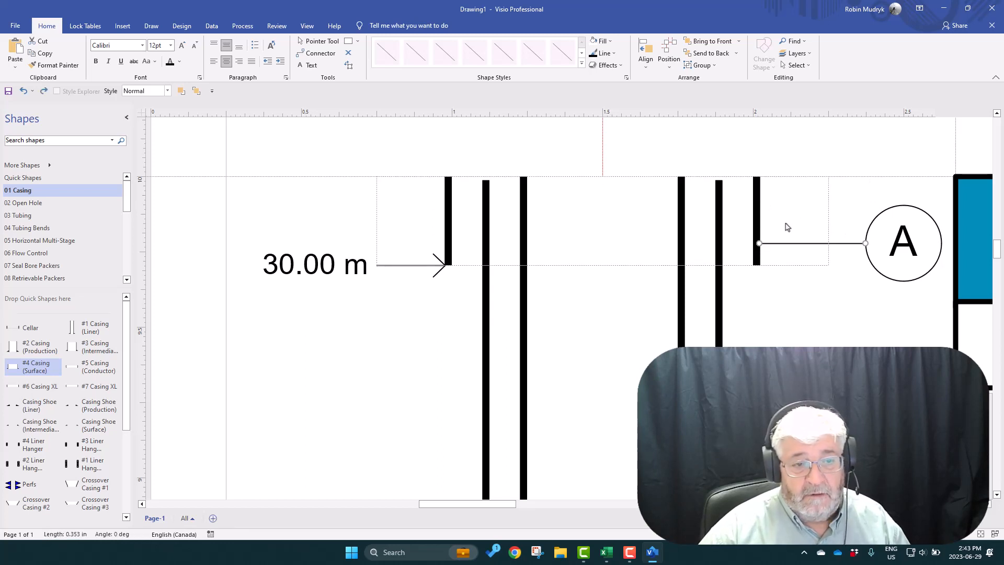
Try a light olive green fill on balloon A's circle, and undo it.
left_click(921, 268)
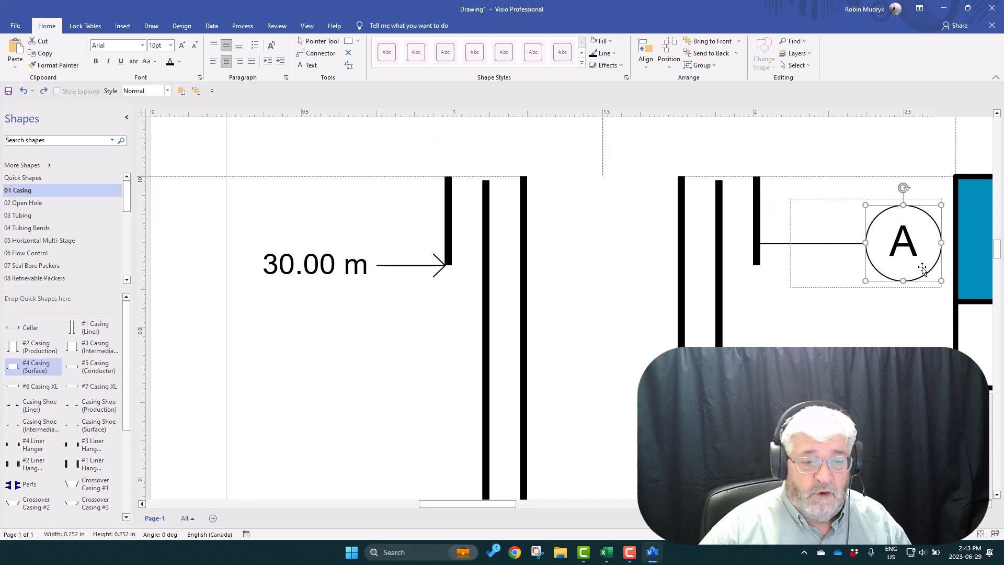
left_click(602, 41)
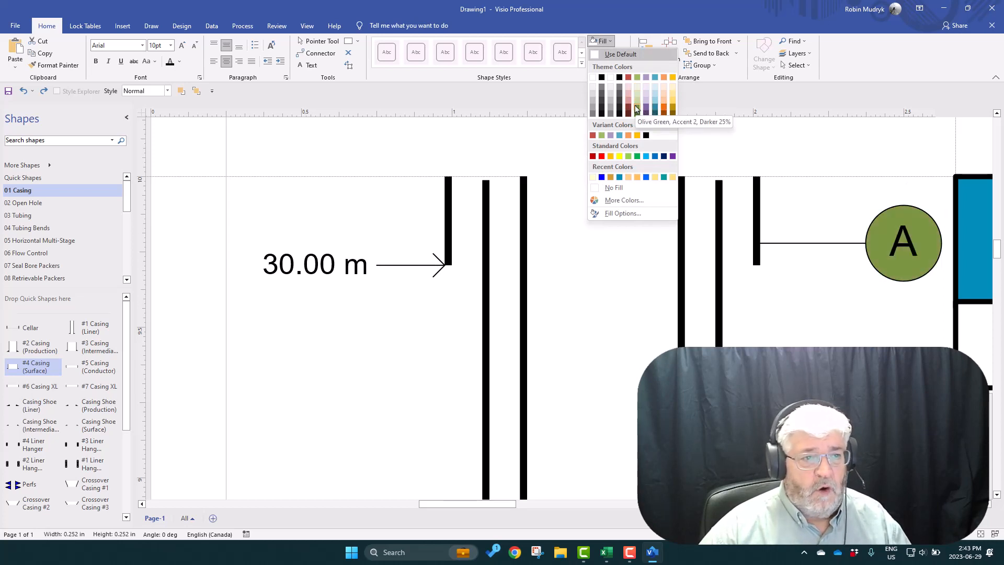
left_click(636, 91)
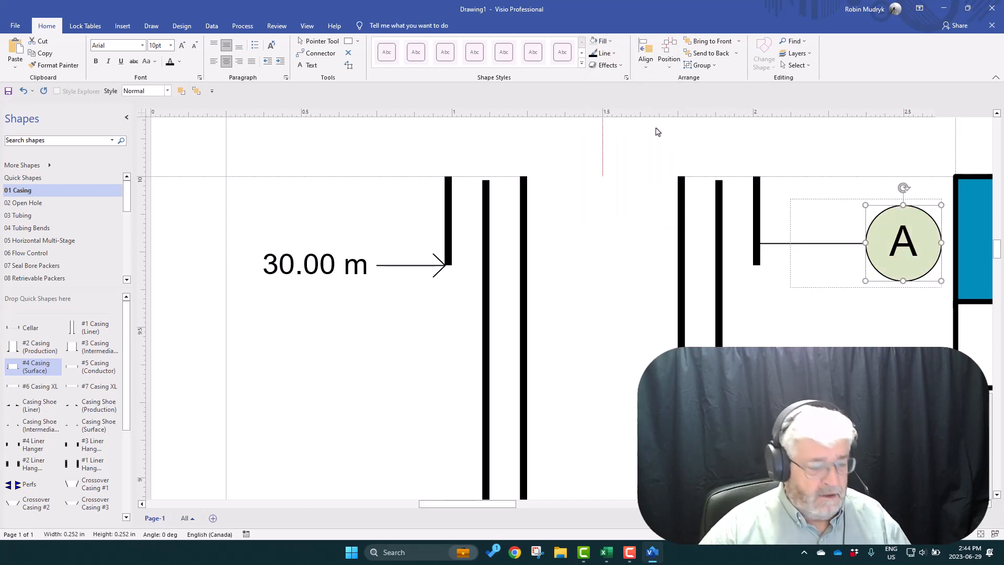
key("ctrl+z")
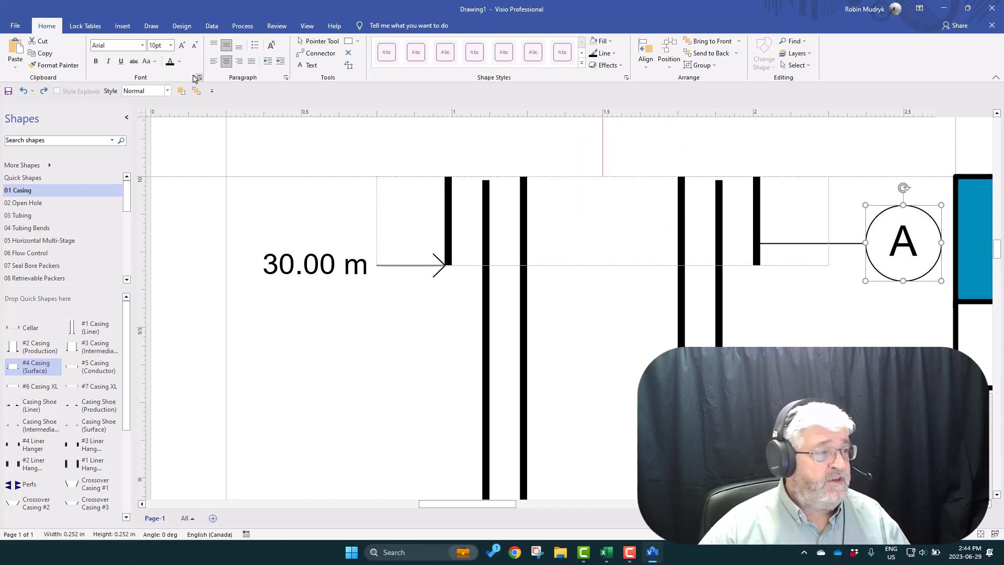
Try a red font color on the letter in balloon A, and undo it.
left_click(178, 62)
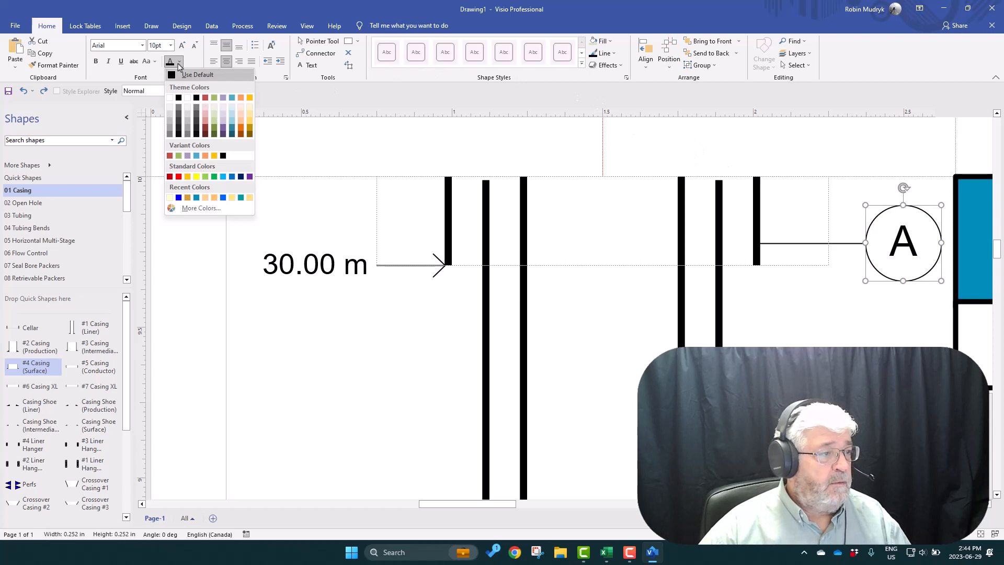
left_click(177, 177)
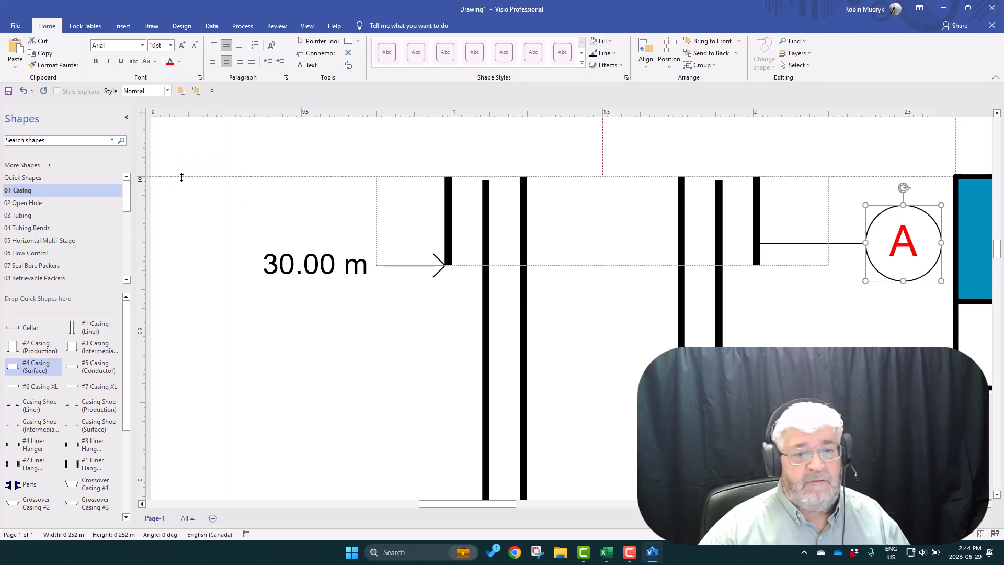
left_click(912, 374)
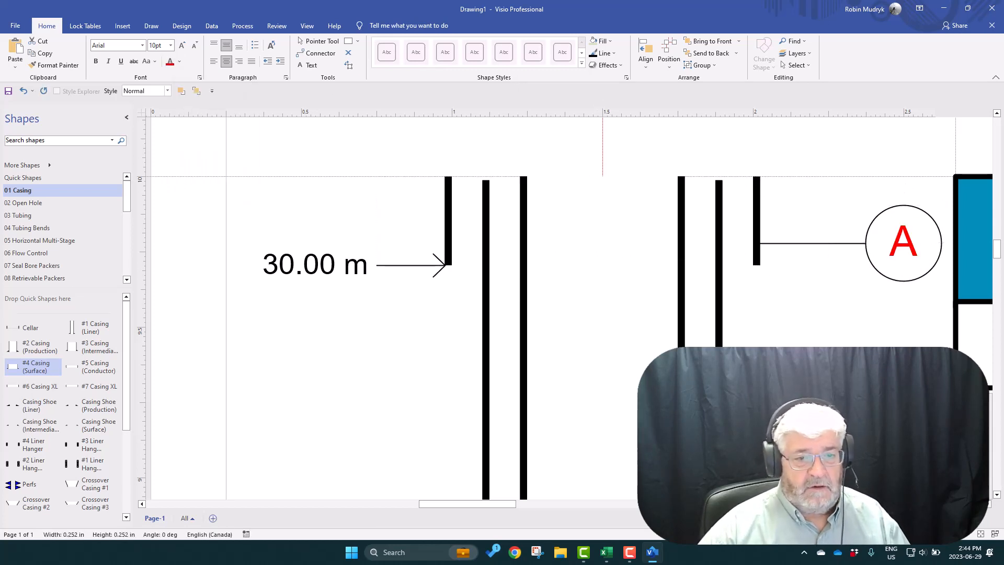
scroll(843, 337, "down", 3)
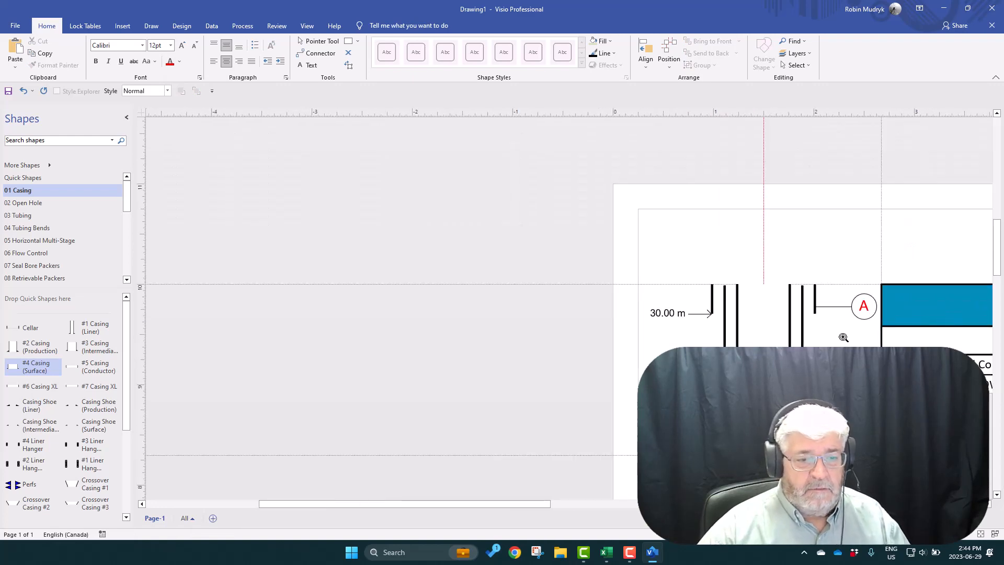
left_click_drag(843, 337, 513, 230)
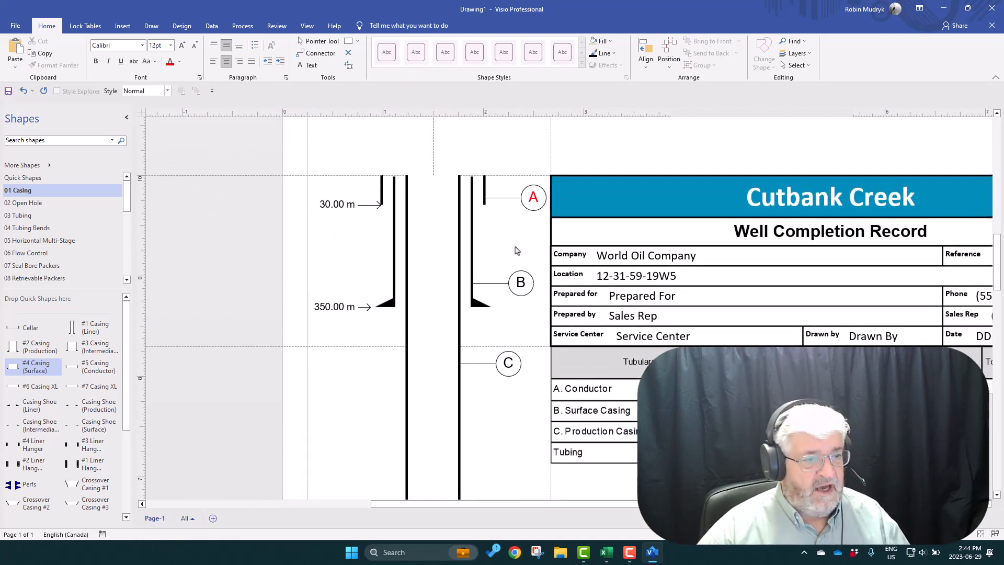
key("ctrl+z")
left_click(834, 341)
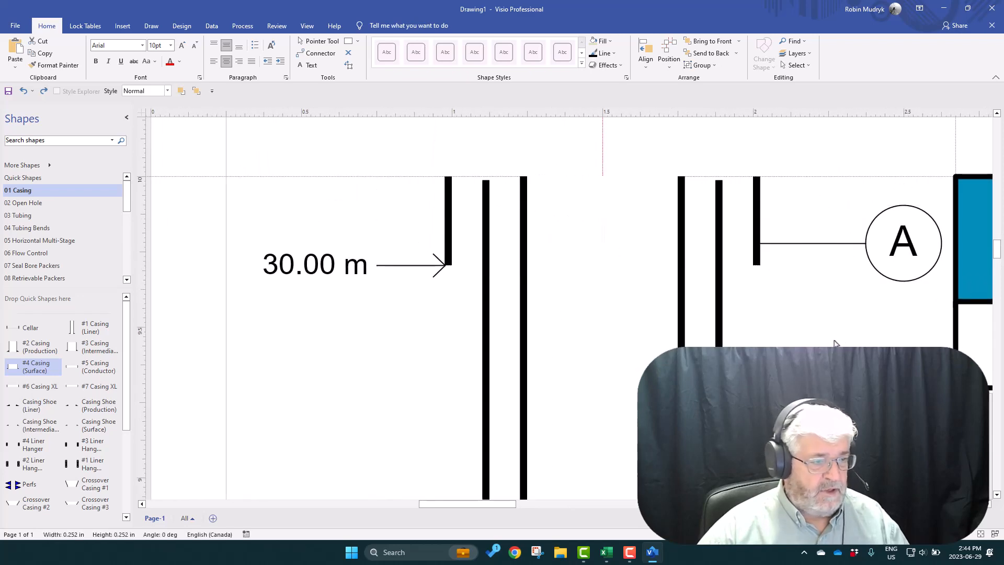
scroll(804, 342, "down", 2)
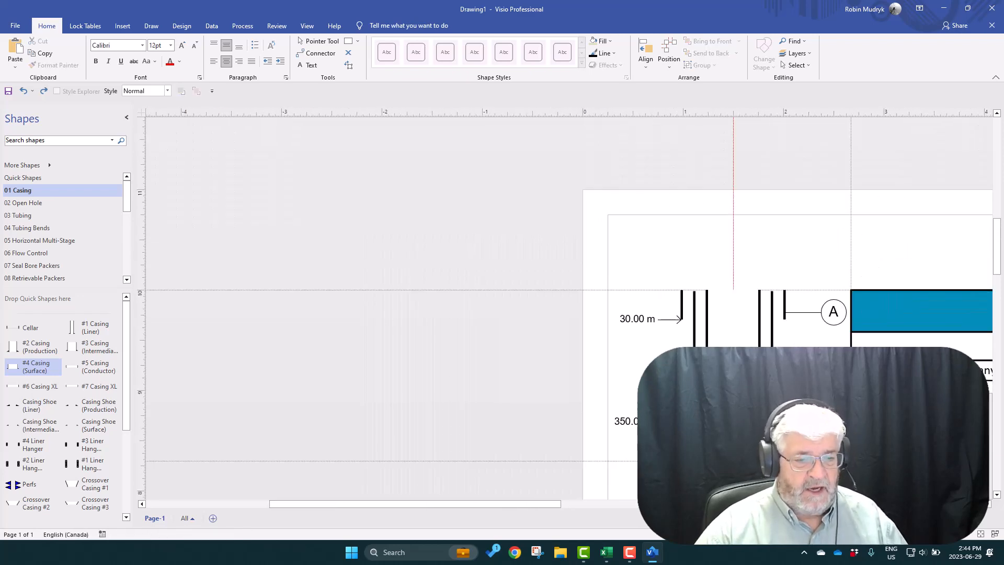
left_click_drag(802, 350, 523, 164)
scroll(541, 222, "down", 4)
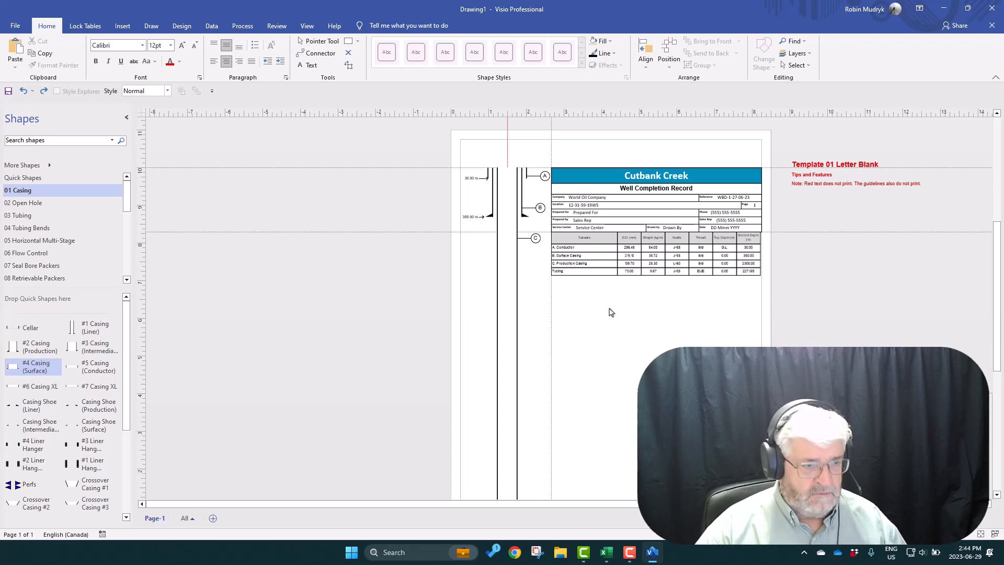
scroll(602, 319, "down", 1)
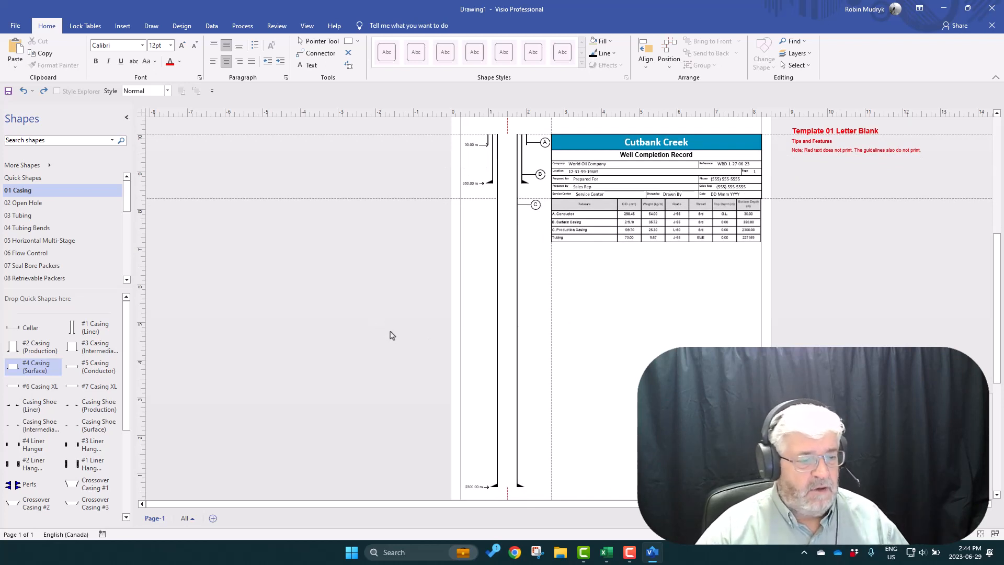
Switch to the Excel data sheet and copy the Product Descriptions table, range B8:G18, including its header row.
left_click(564, 535)
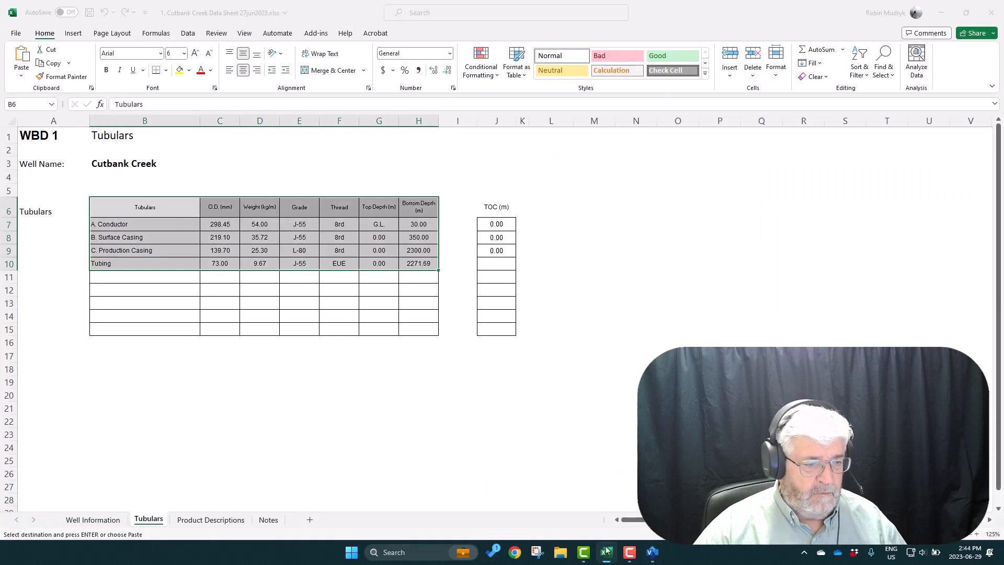
left_click(207, 520)
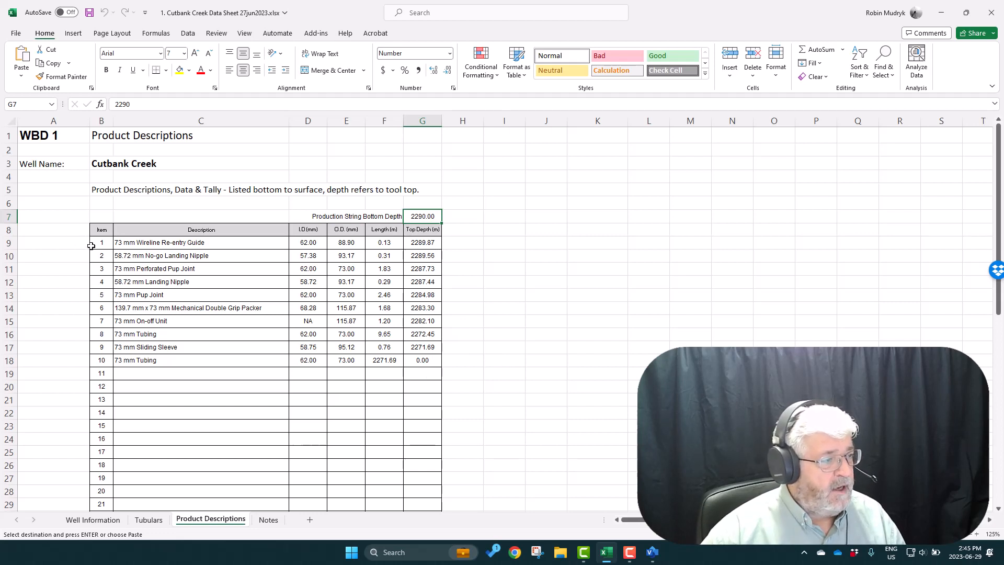
left_click(101, 229)
left_click_drag(101, 229, 421, 364)
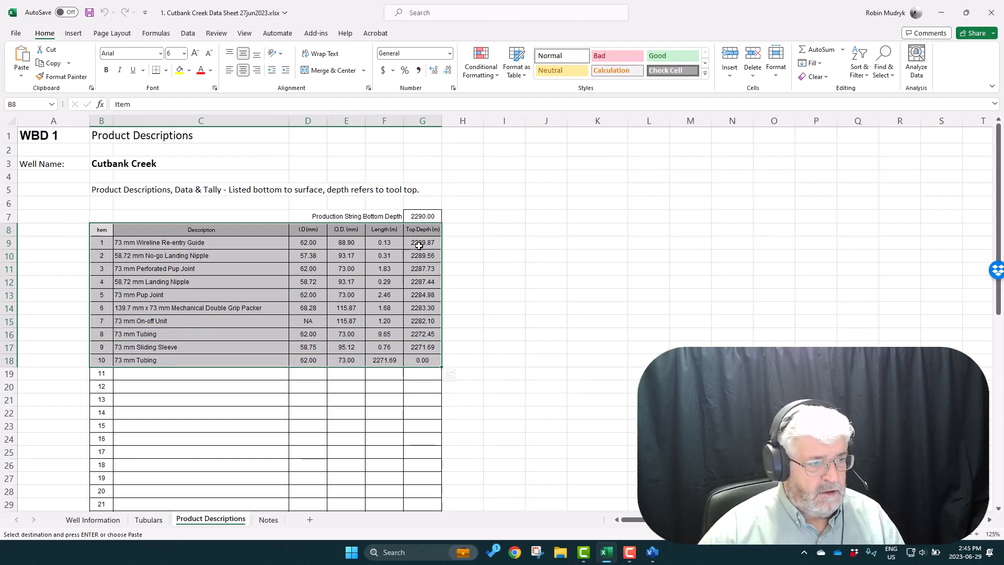
right_click(309, 301)
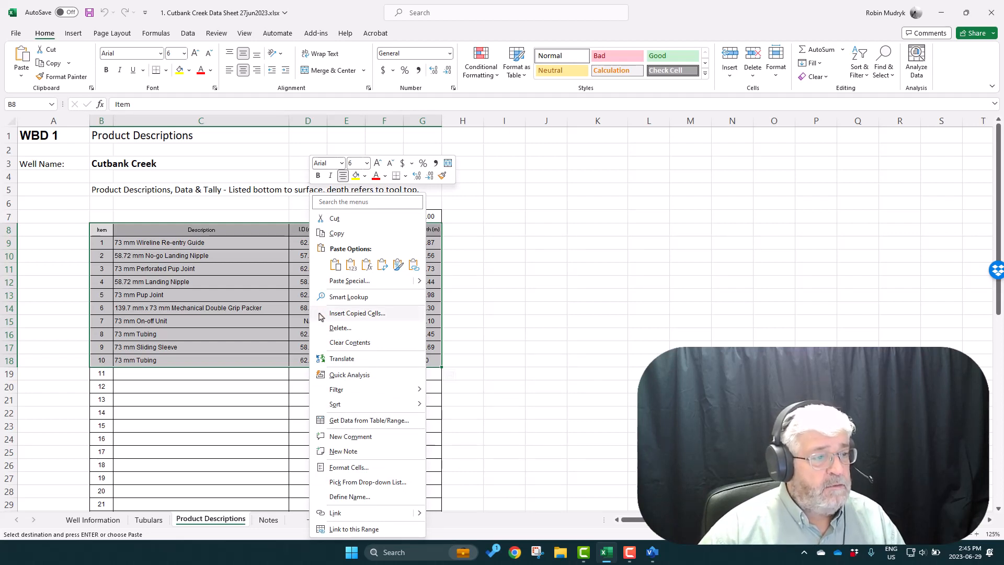
left_click(336, 232)
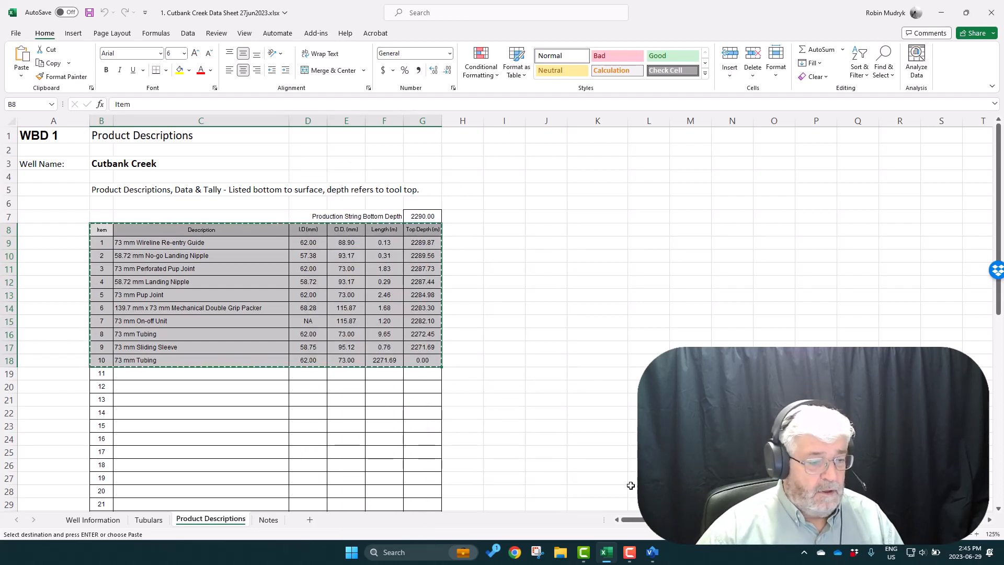
Switch to Visio, paste the copied table as a Microsoft Excel Worksheet, and move it below the Tubulars table against the vertical guide.
left_click(650, 556)
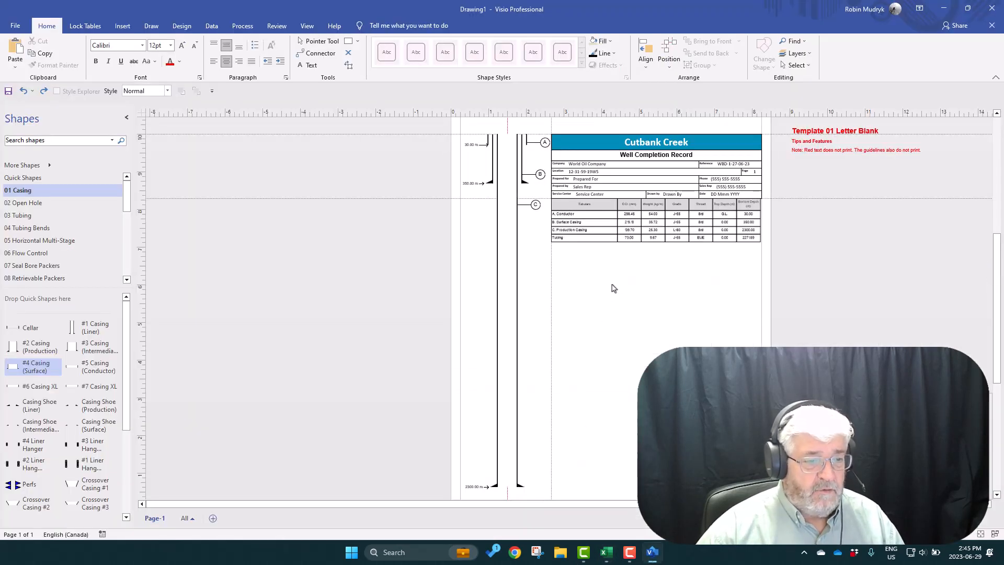
right_click(612, 284)
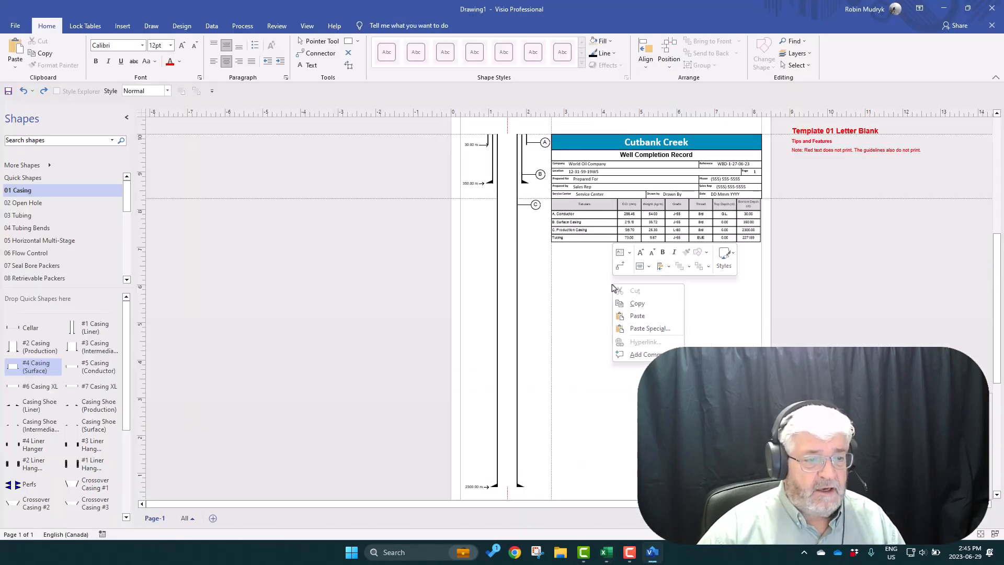
left_click(654, 329)
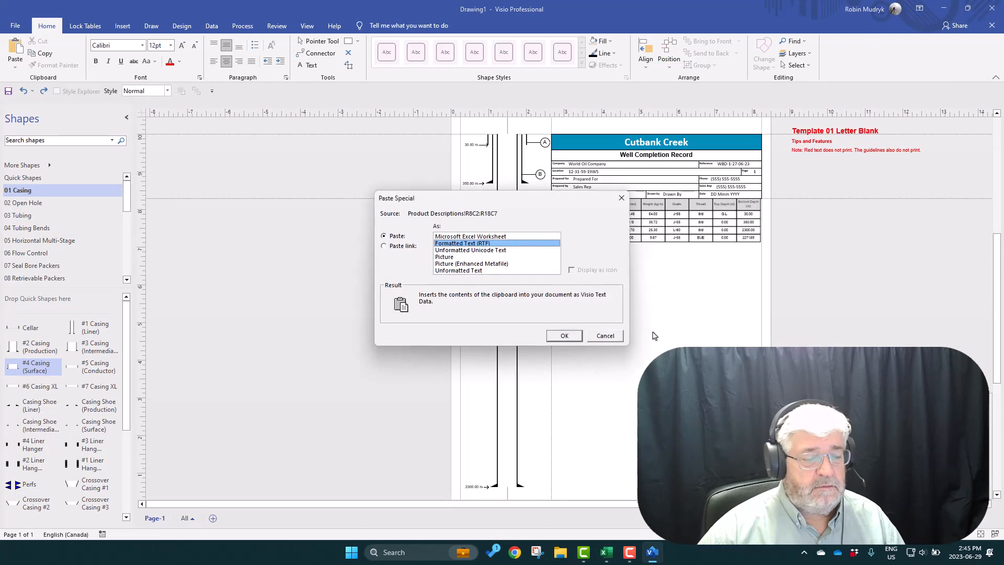
left_click(478, 237)
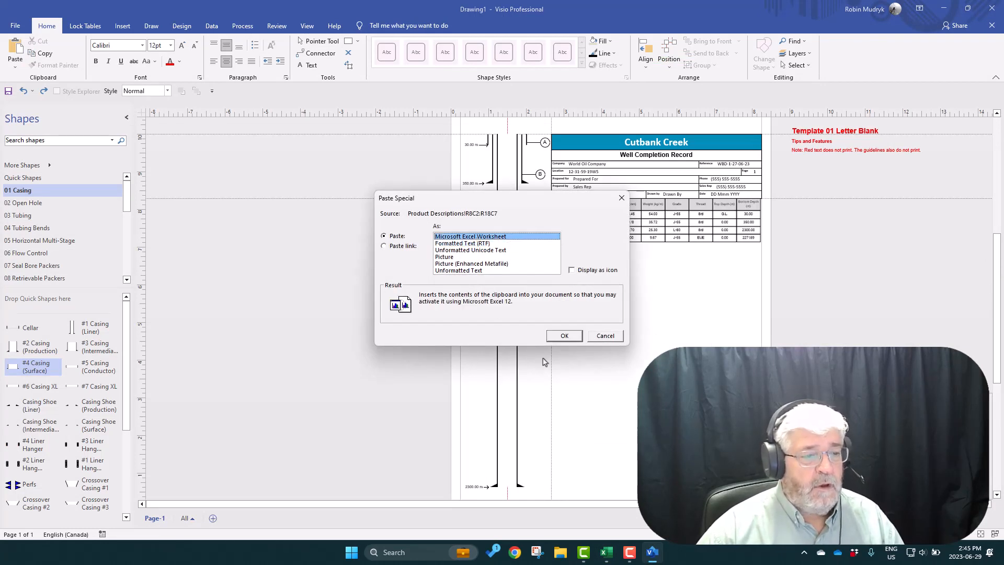
left_click(564, 337)
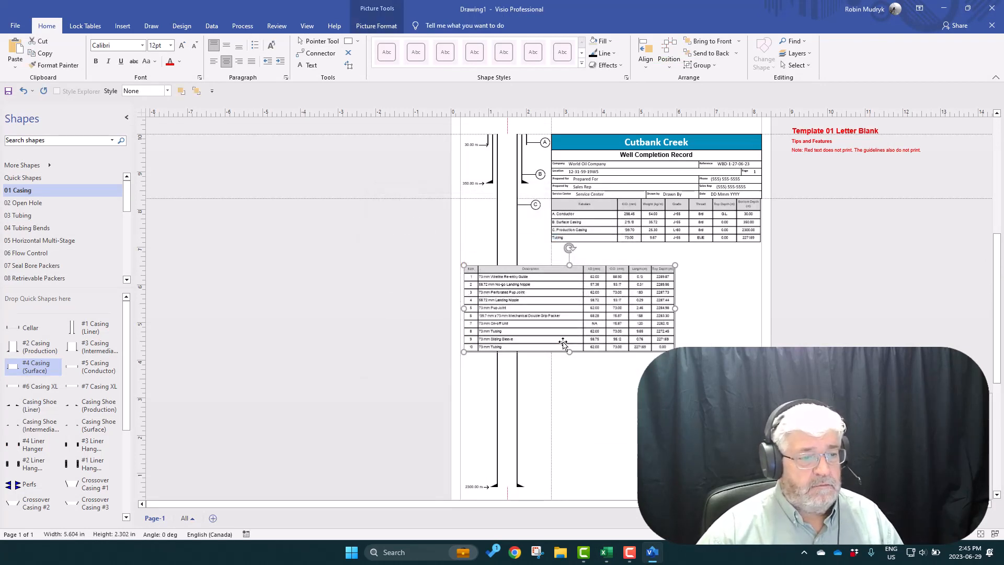
left_click_drag(555, 275, 640, 291)
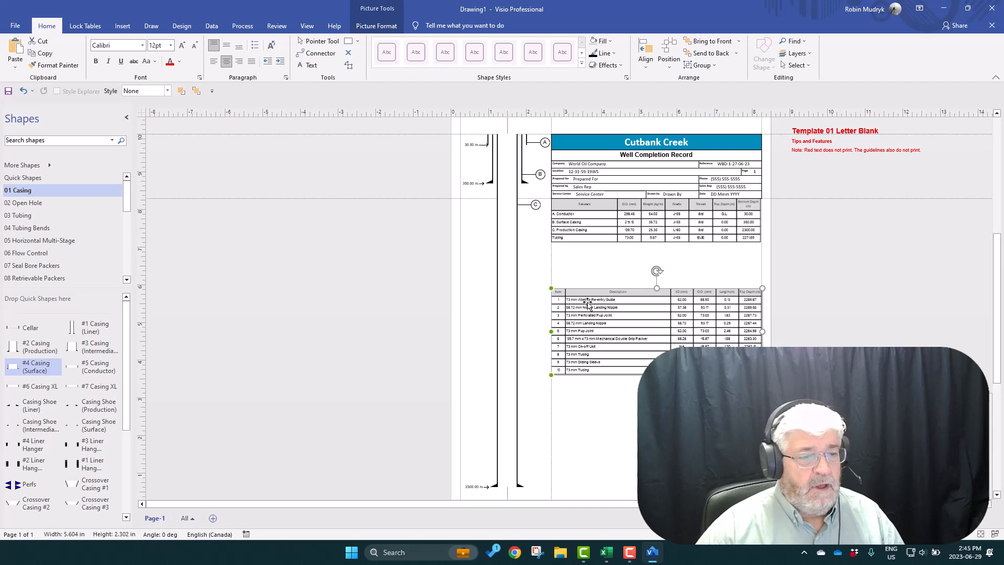
Add a horizontal guide along the Tubulars table's bottom edge and snap the product descriptions table's top edge to it.
scroll(651, 270, "up", 5)
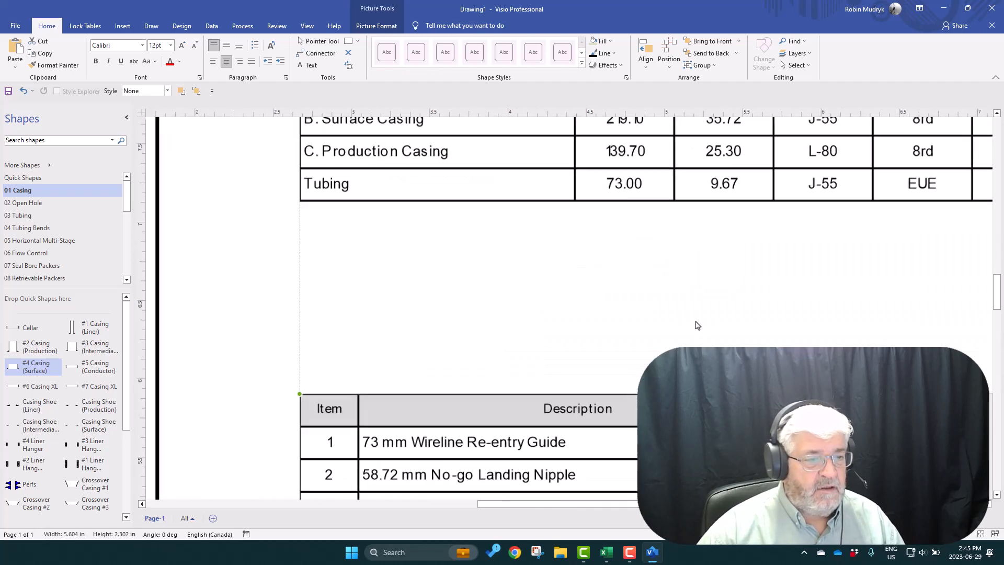
left_click(477, 177)
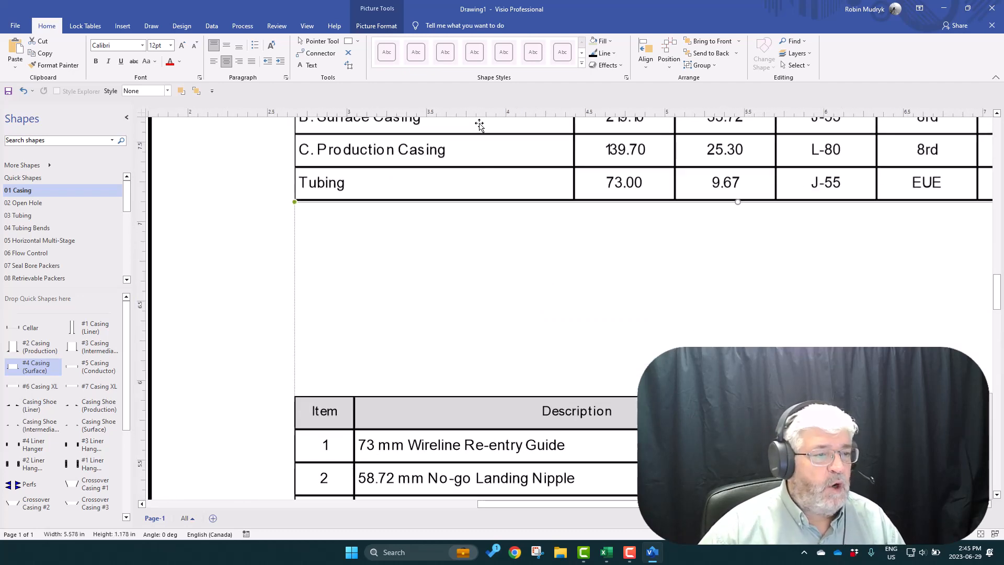
left_click_drag(481, 114, 469, 203)
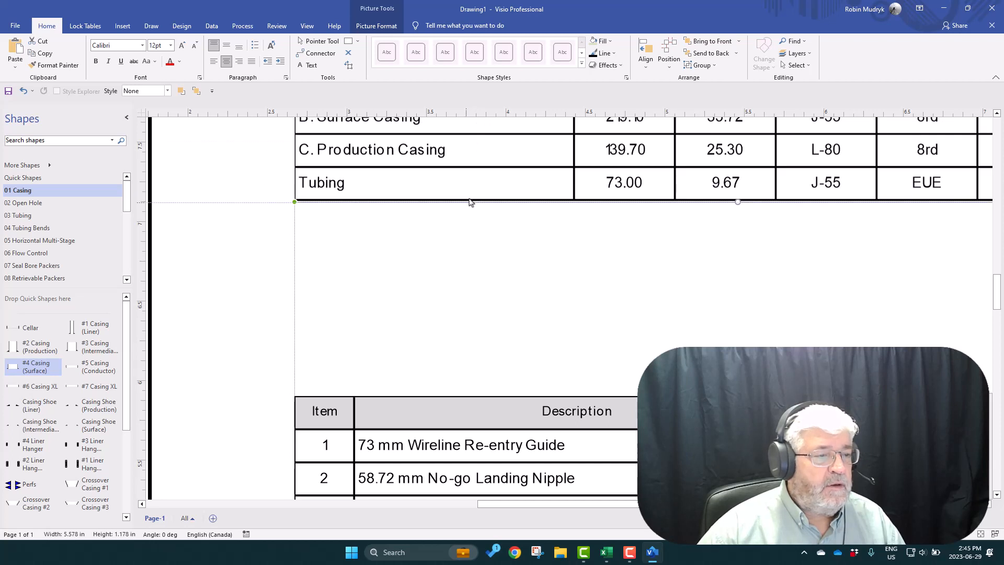
left_click(309, 202)
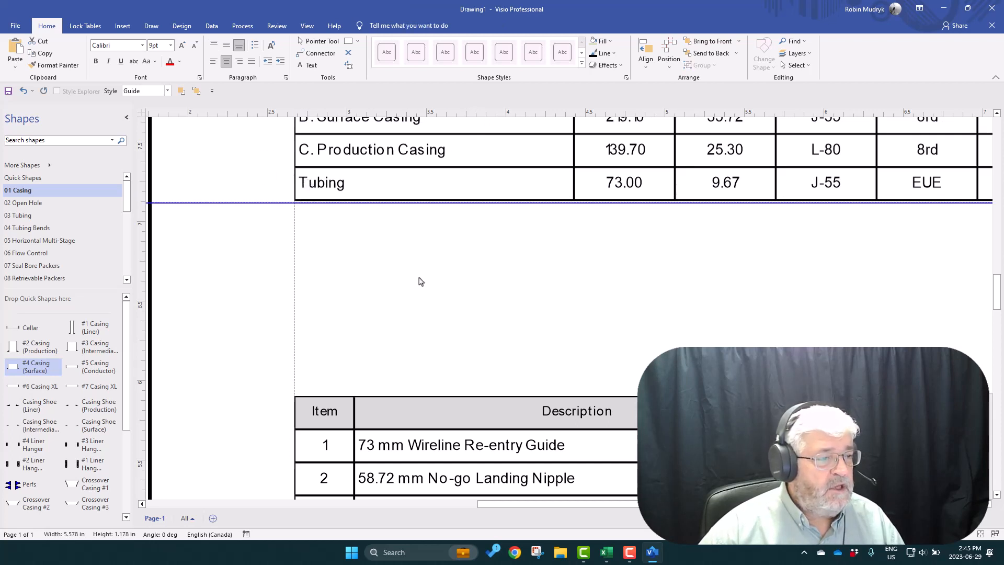
left_click(404, 418)
left_click_drag(404, 419, 405, 220)
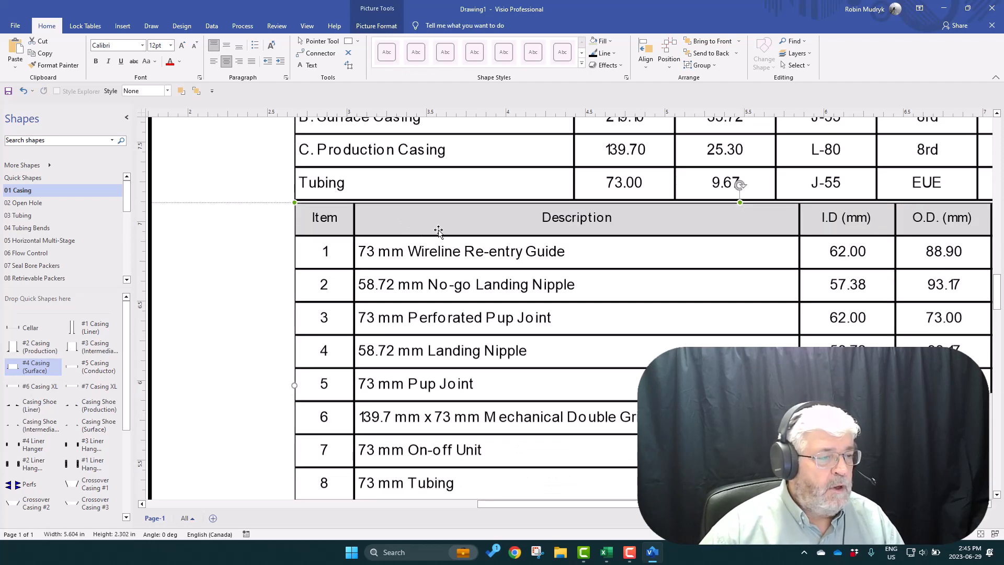
Delete the horizontal guide under the Tubulars table and nudge the product descriptions table up until the two borders meet.
left_click(266, 203)
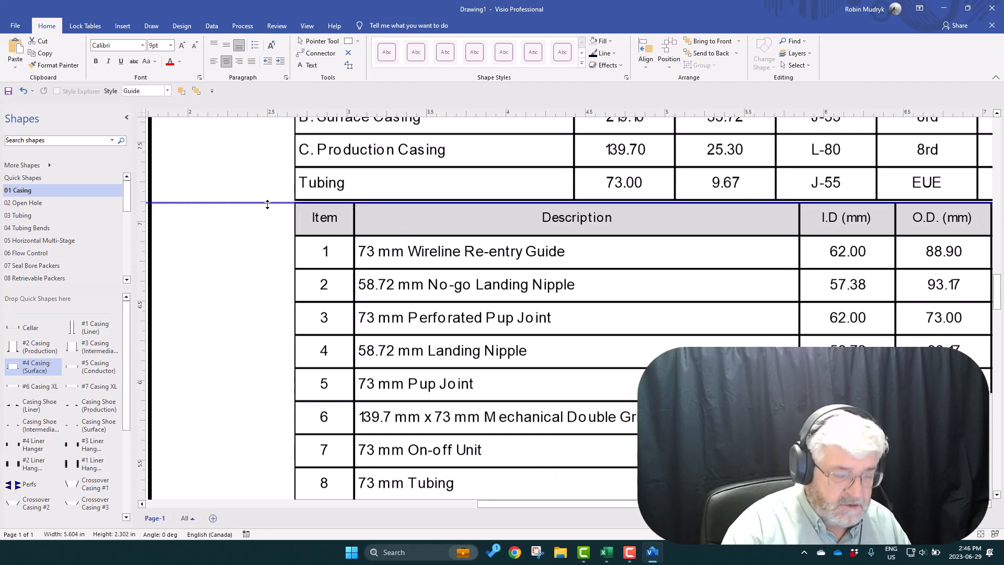
key("Delete")
left_click(341, 287)
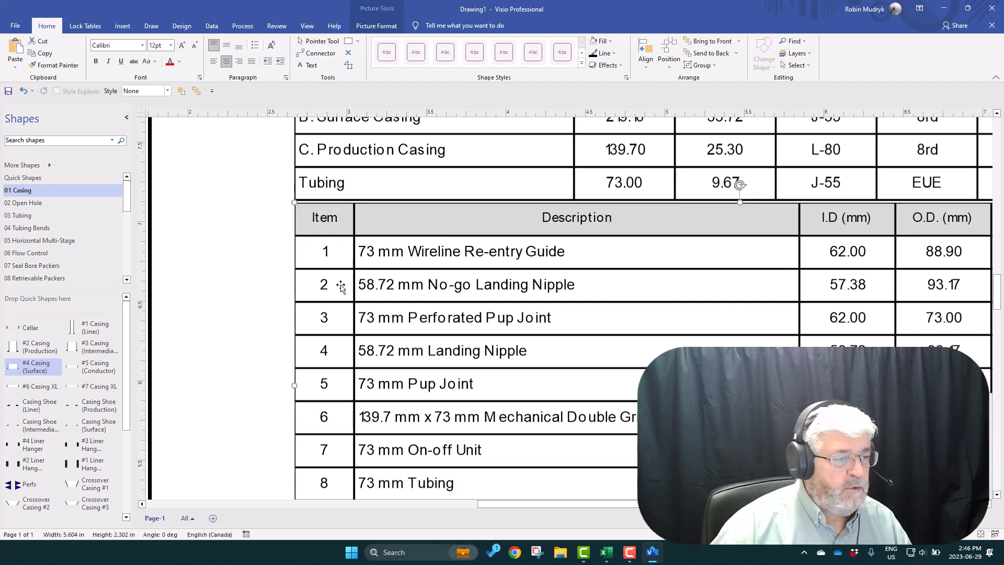
key("shift+Up")
key("shift+Up")
key("shift+Up")
key("shift+Up")
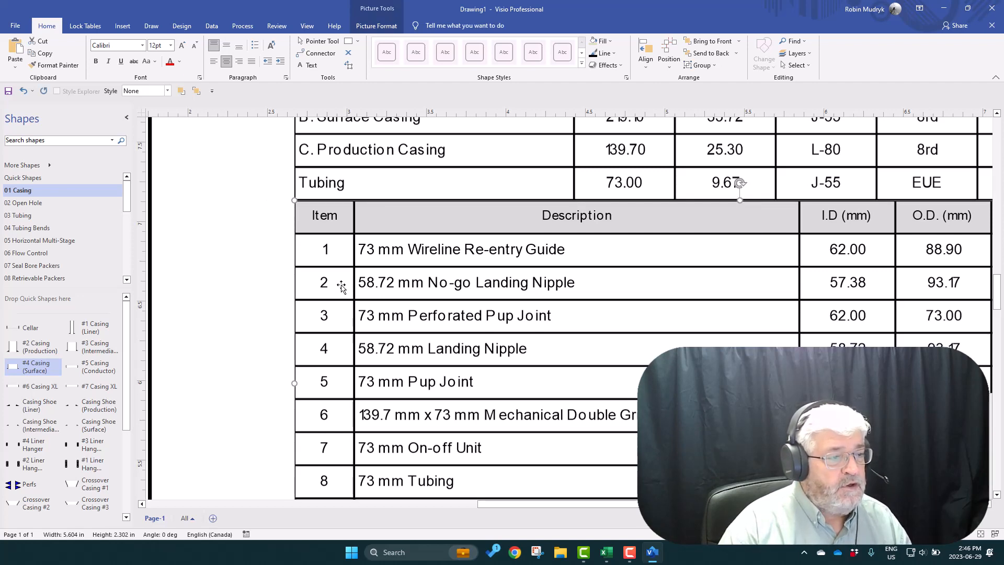
key("shift+Up")
key("shift+Up")
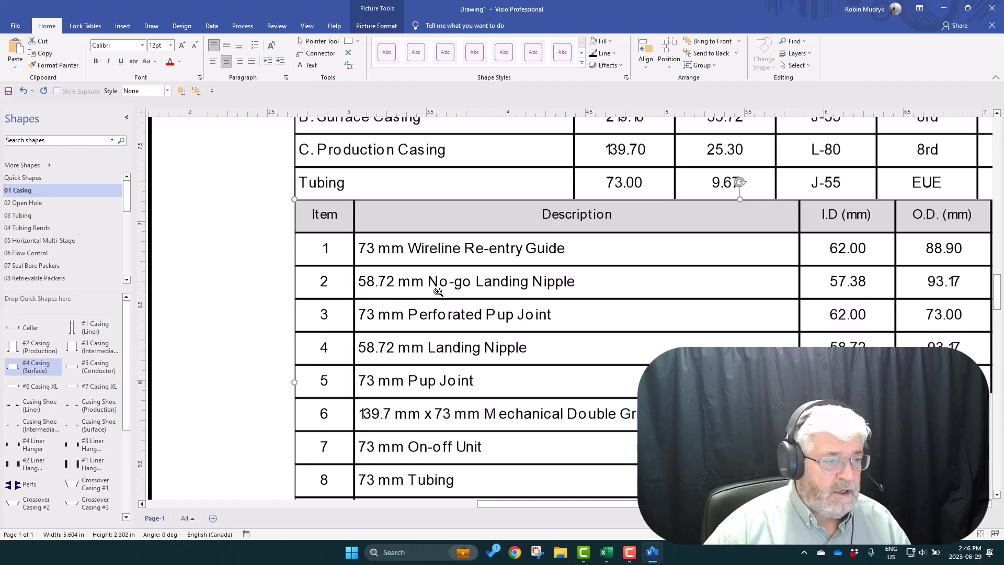
Resize the product descriptions table from its lower-right corner to 5.578 in wide by 2.291 in high, matching the Tubulars table's width.
scroll(438, 292, "down", 3)
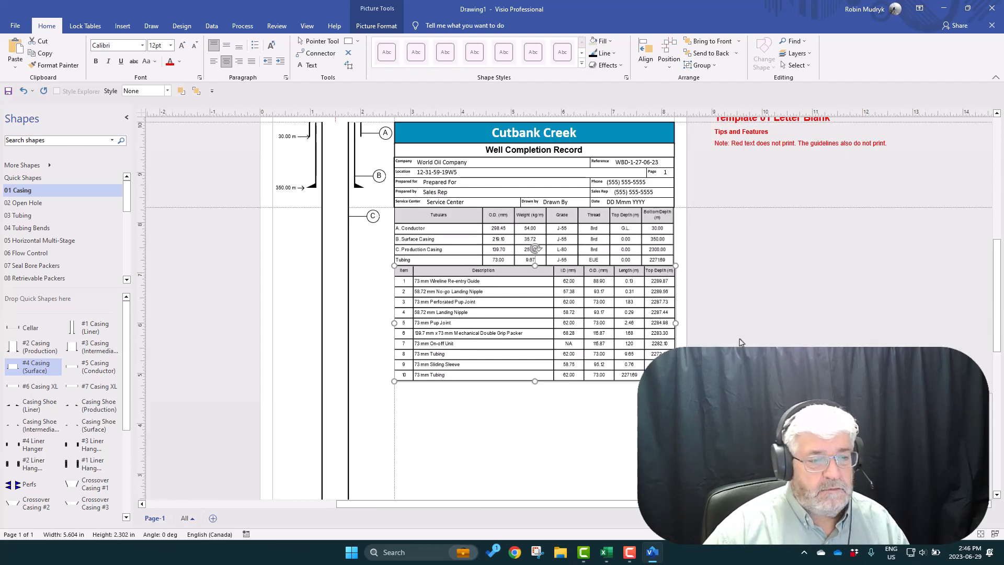
scroll(673, 365, "up", 3)
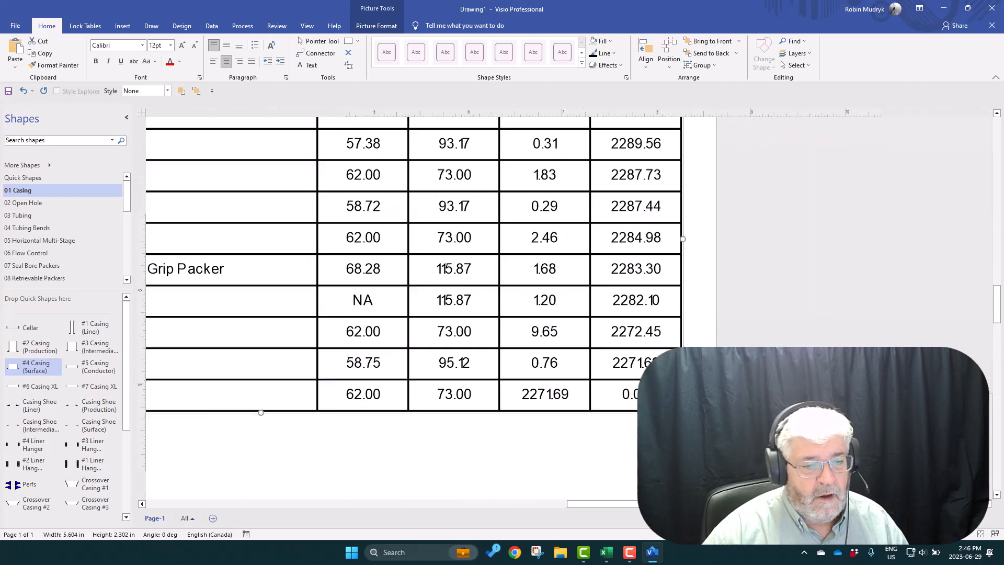
mouse_move(683, 412)
left_mouse_down()
mouse_move(670, 407)
mouse_move(678, 411)
left_mouse_up()
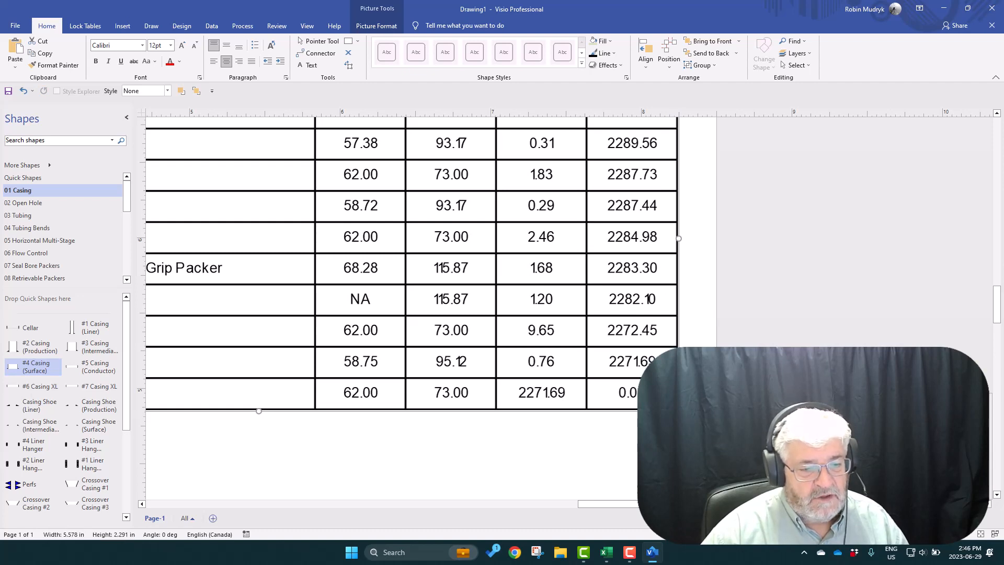
Check the right-edge alignment of the title block, Tubulars and product descriptions tables, and review the layout of the whole record.
scroll(412, 308, "up", 5)
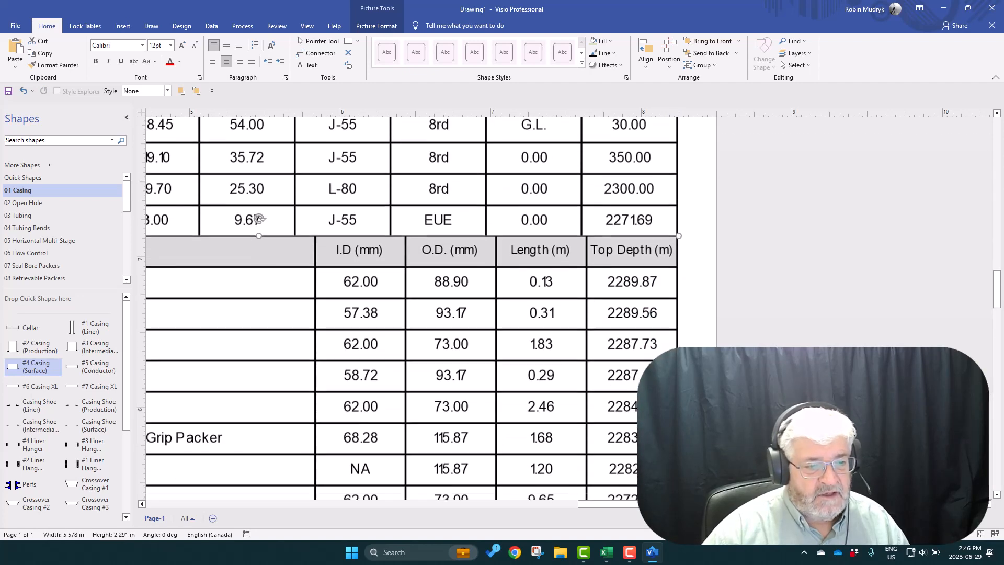
scroll(412, 309, "down", 1)
scroll(614, 354, "up", 8)
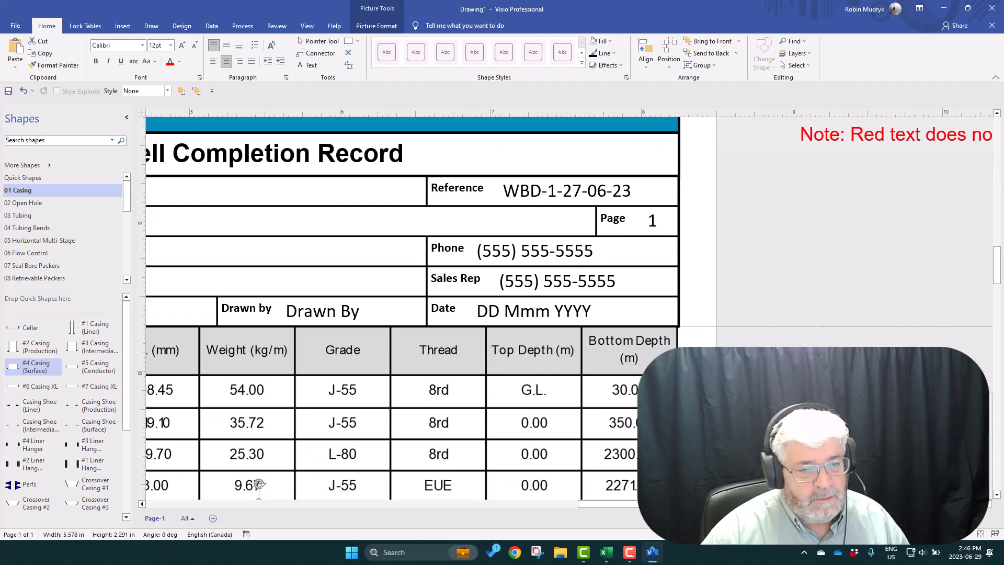
scroll(617, 385, "down", 3)
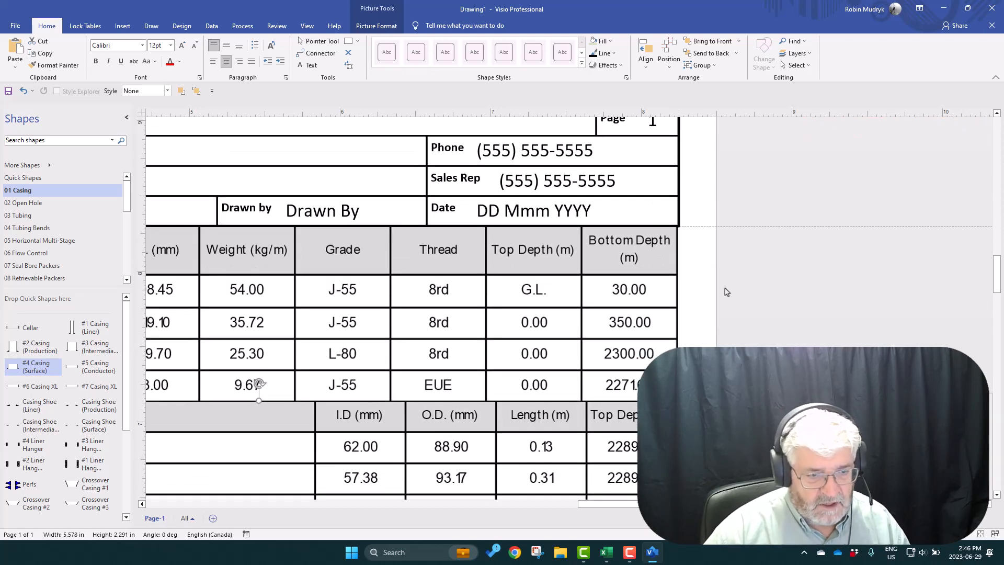
scroll(771, 337, "down", 2)
scroll(770, 337, "down", 2)
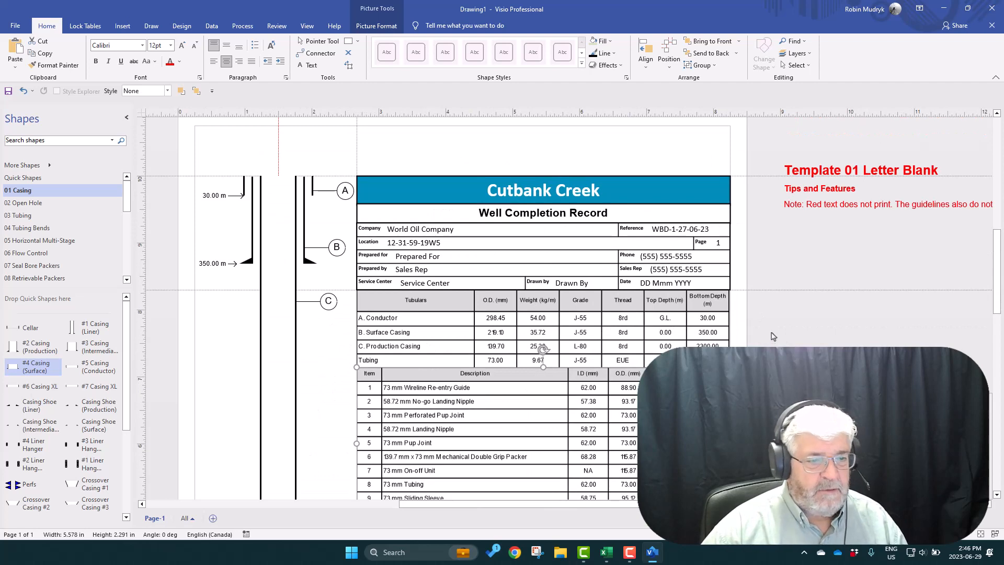
scroll(773, 336, "down", 4)
scroll(785, 319, "down", 1)
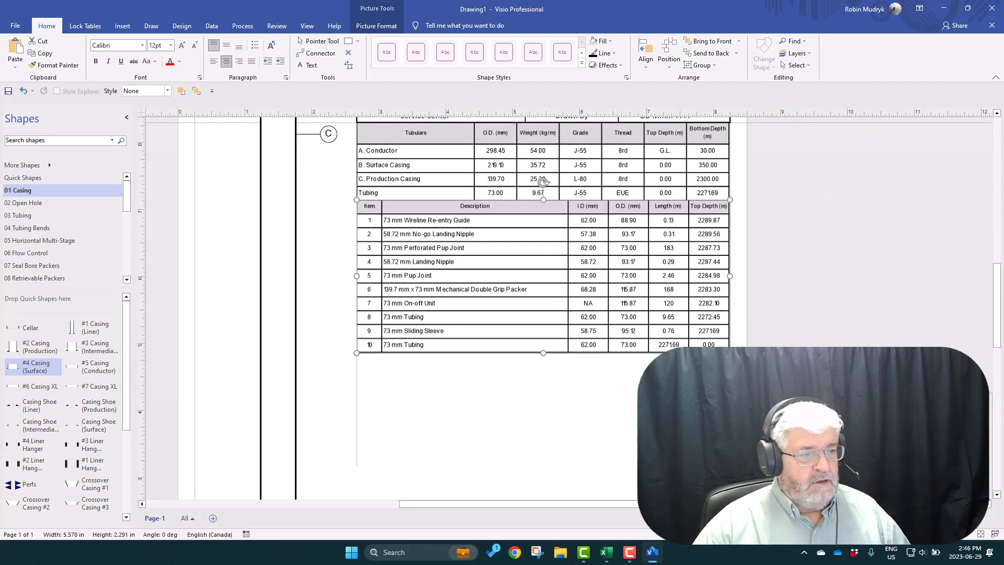
scroll(814, 340, "up", 3)
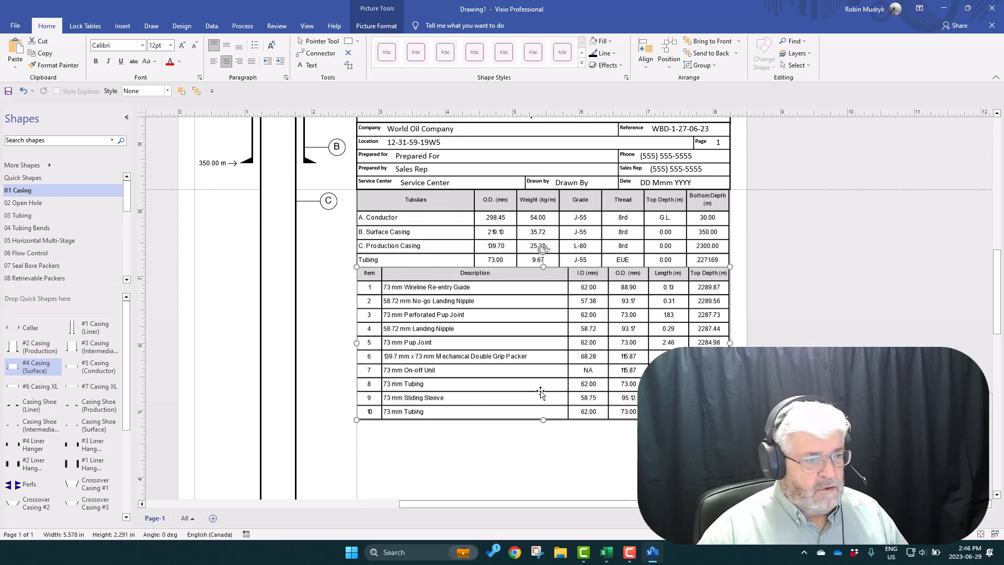
scroll(502, 396, "up", 4)
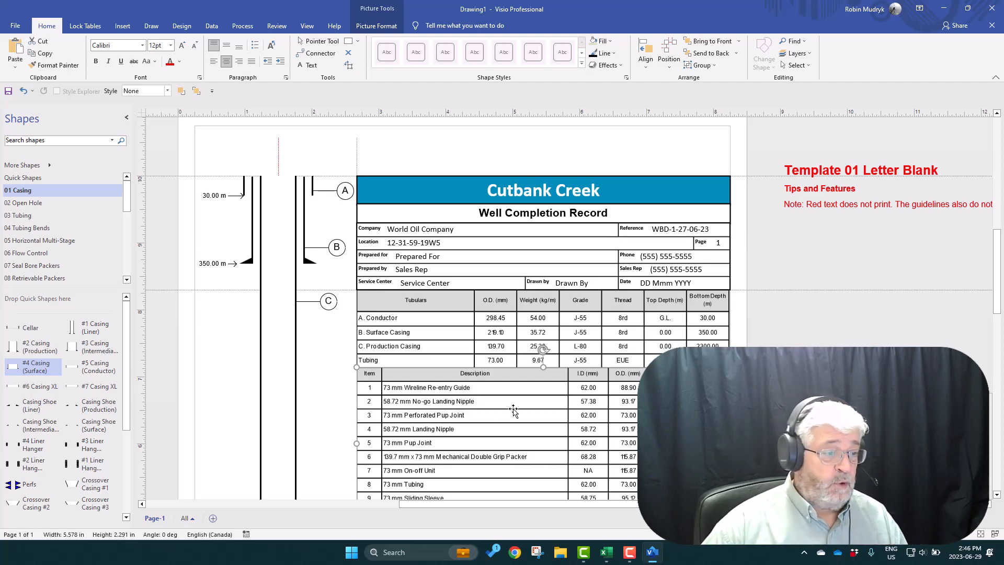
scroll(515, 411, "down", 2)
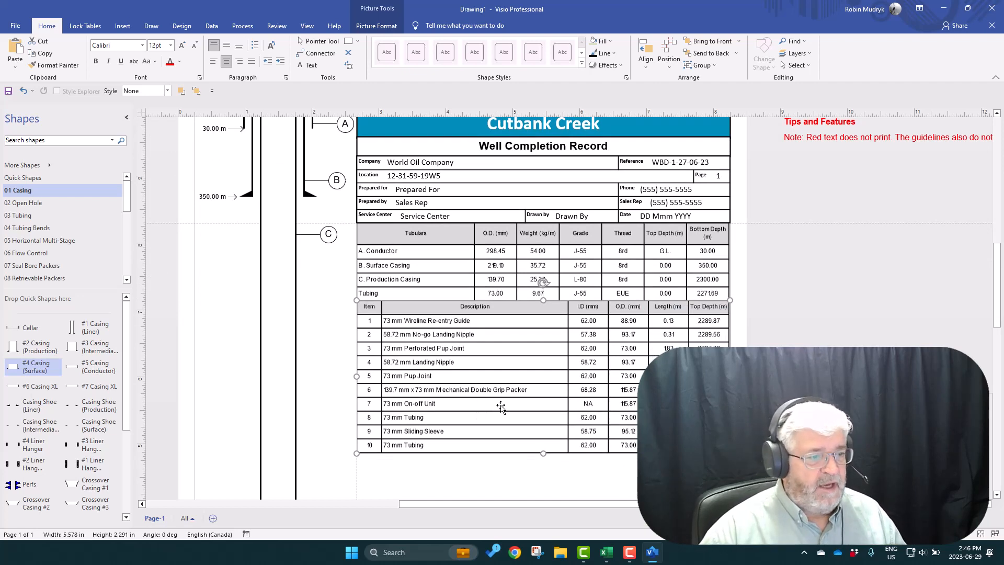
scroll(486, 384, "up", 2)
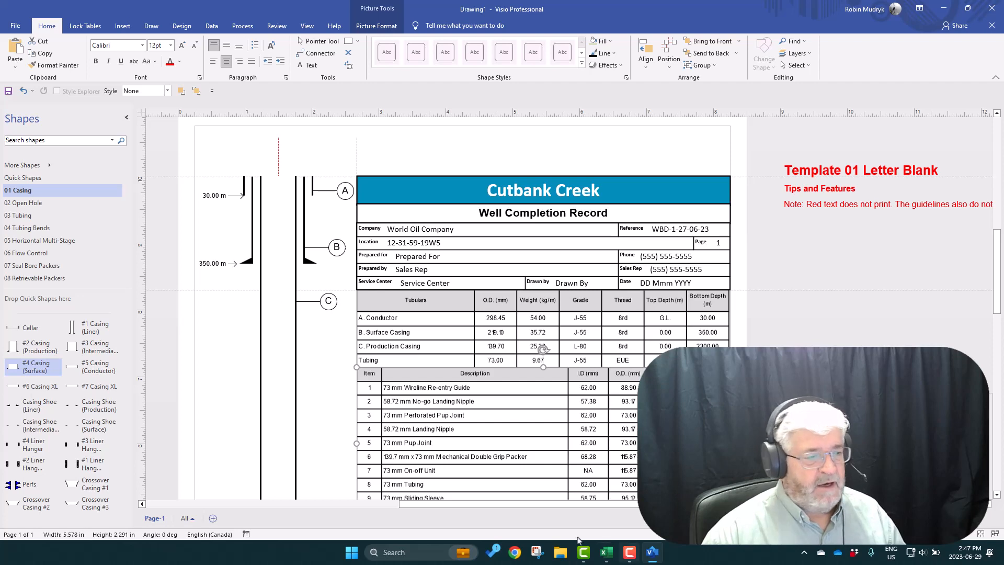
scroll(406, 414, "down", 3)
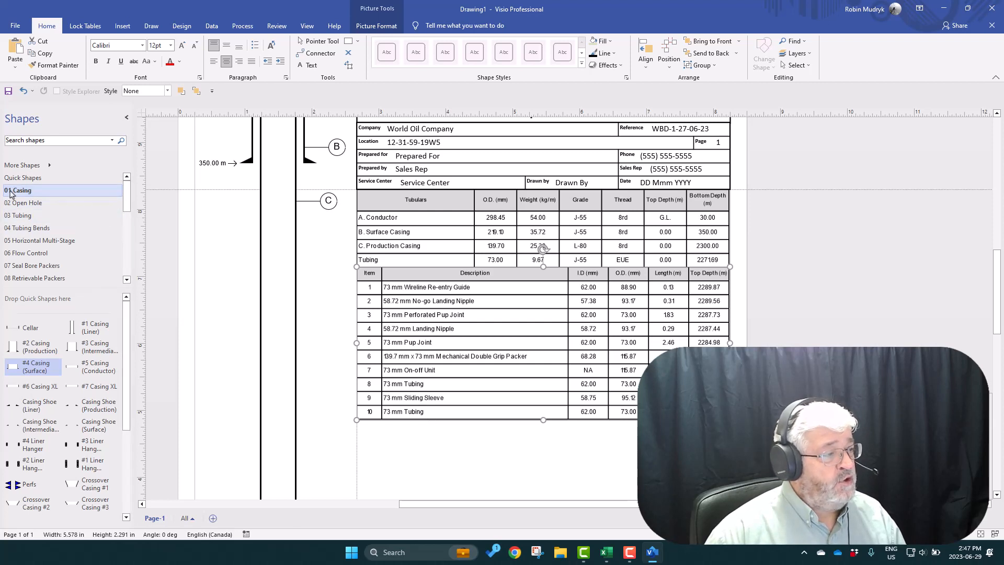
Place a Tubing Free Stretch shape from the 03 Tubing stencil inside the production casing, accepting its default shape data.
left_click(11, 217)
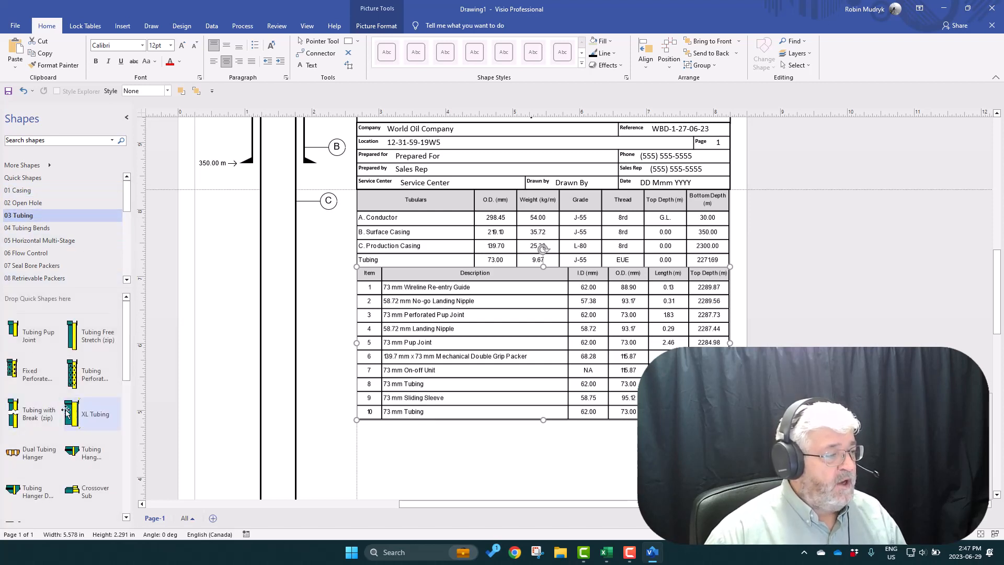
scroll(72, 419, "down", 2)
scroll(72, 434, "up", 2)
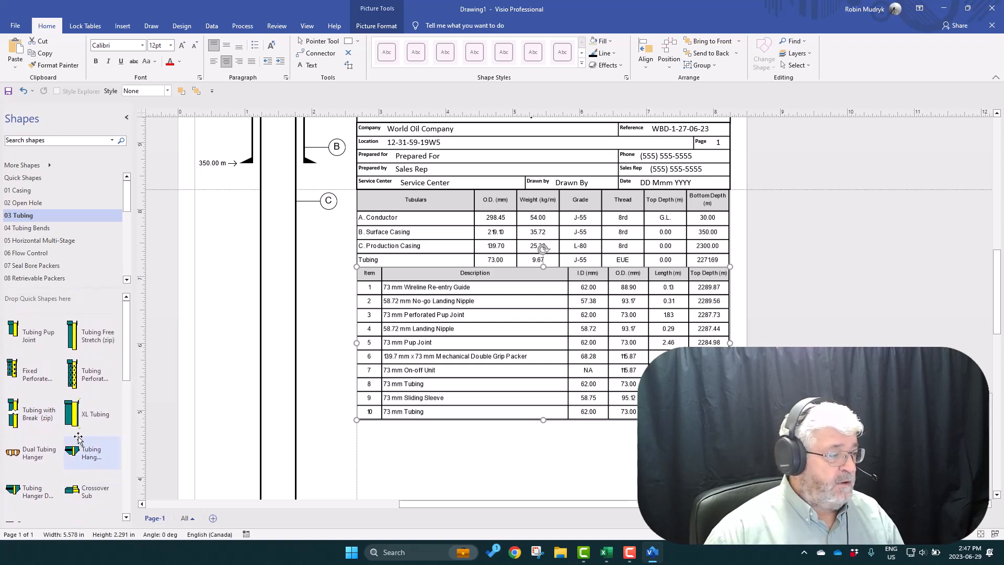
scroll(59, 439, "down", 3)
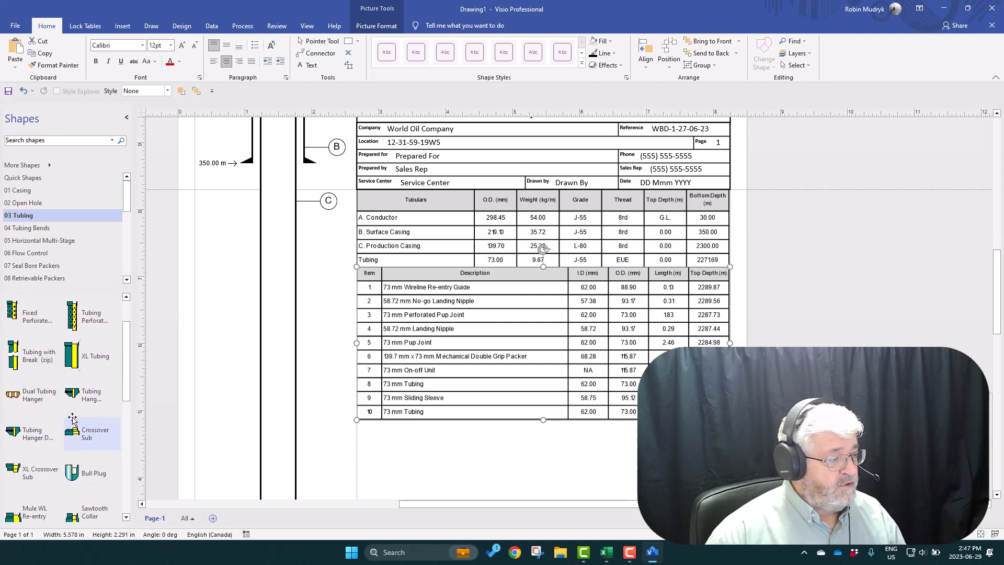
scroll(31, 460, "down", 2)
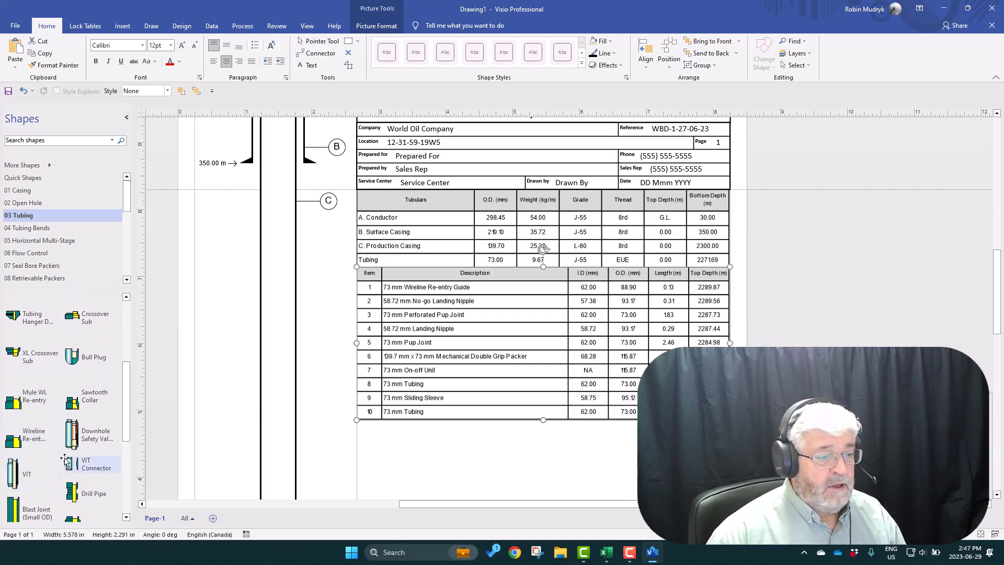
scroll(66, 459, "up", 4)
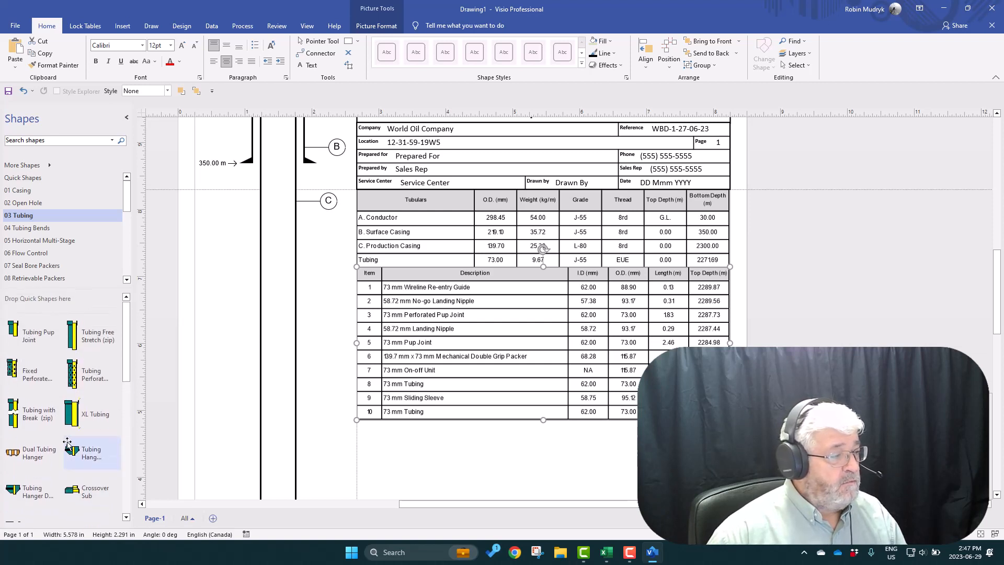
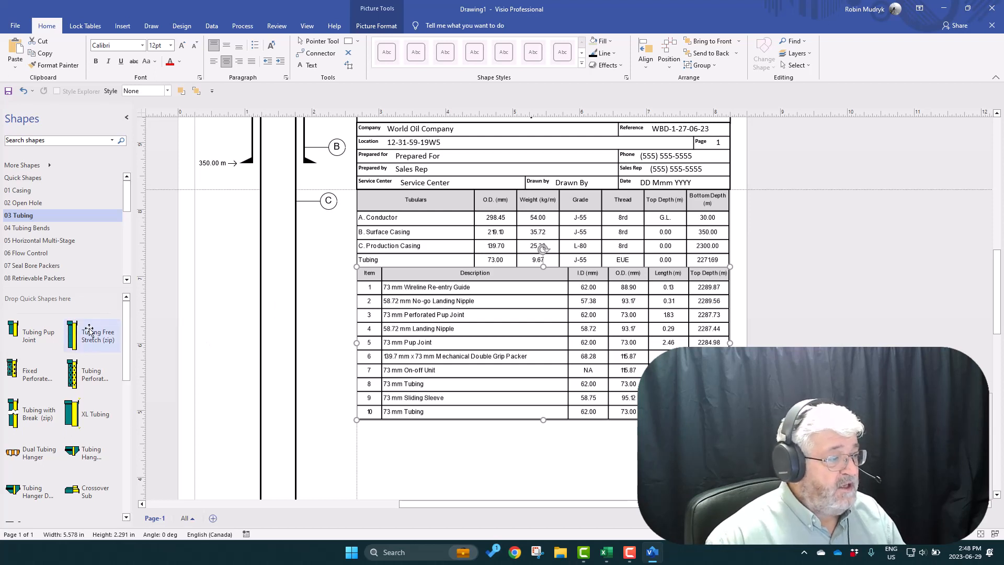
left_click_drag(89, 331, 280, 163)
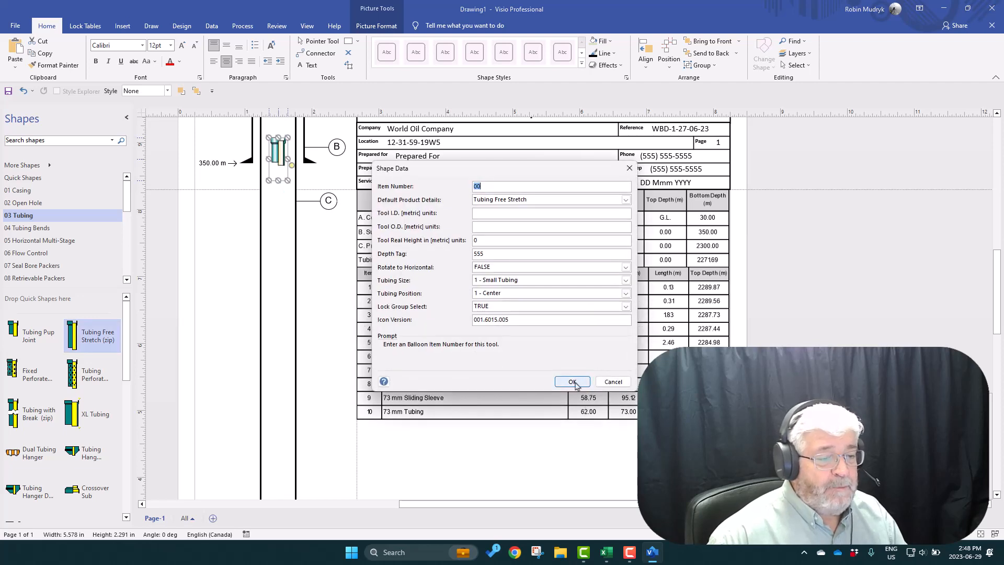
left_click(572, 381)
Move the tubing shape up along the centre guide so it straddles the top of the casing strings.
scroll(338, 339, "up", 5)
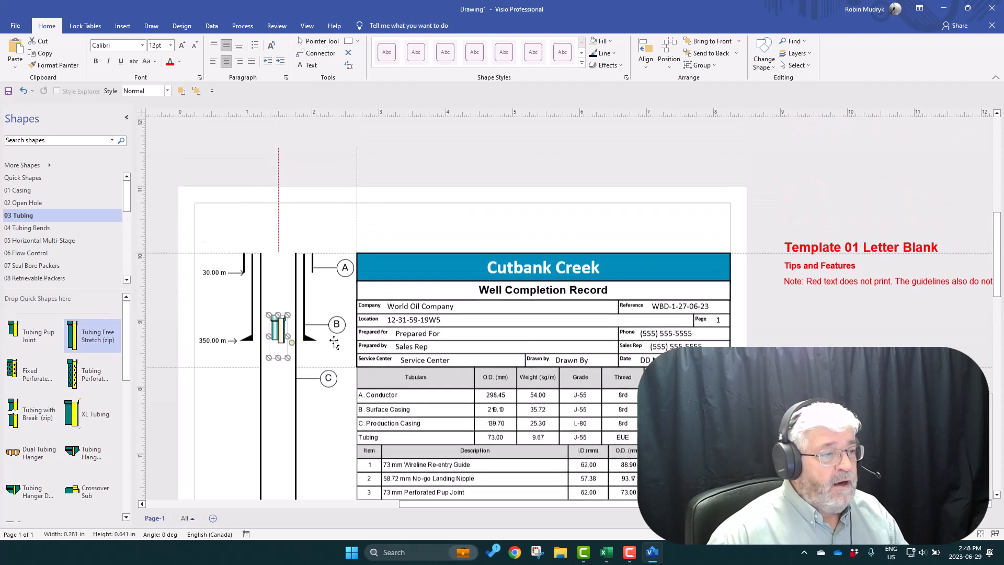
scroll(334, 342, "up", 1)
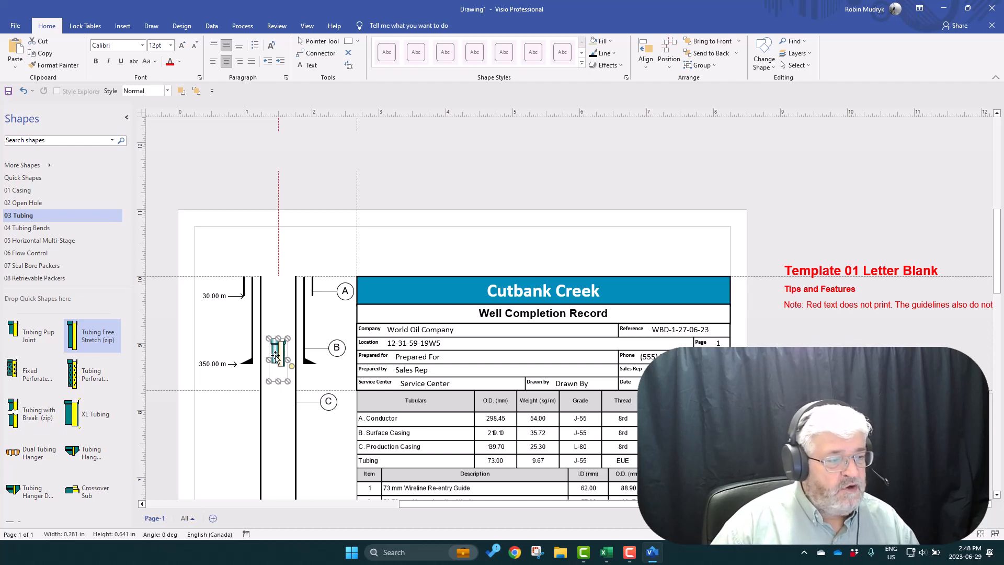
left_click_drag(276, 358, 280, 218)
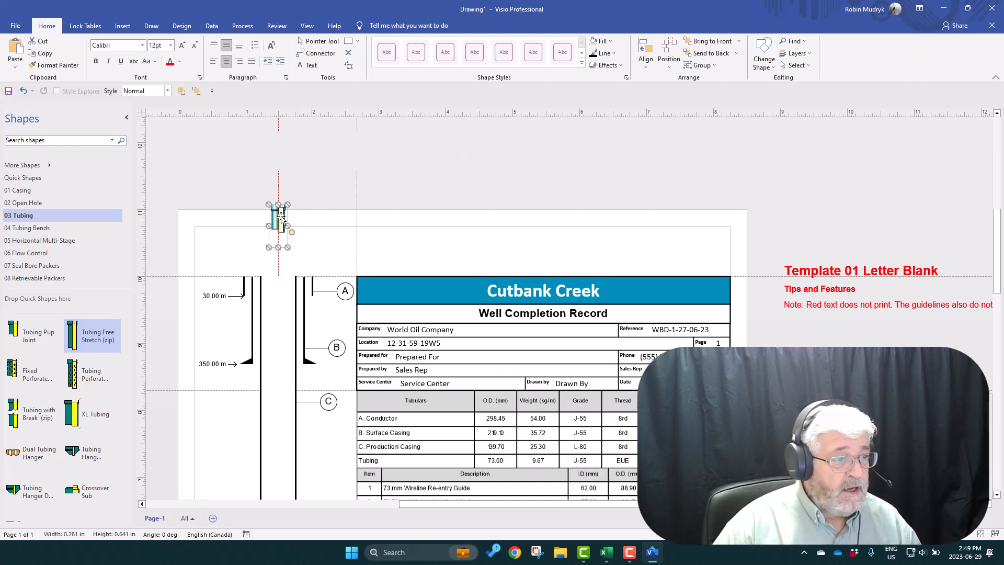
left_click_drag(280, 216, 278, 252)
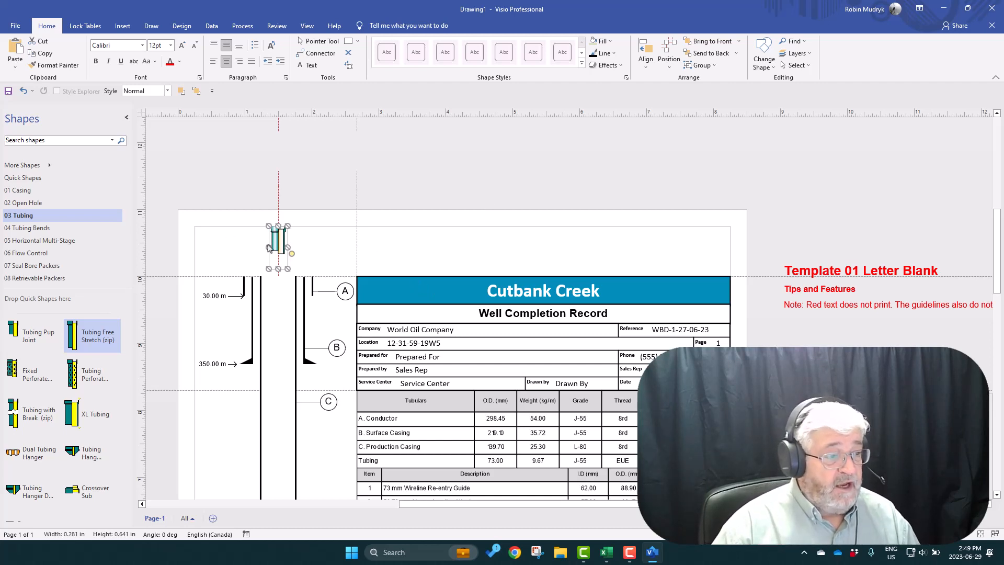
right_click(276, 239)
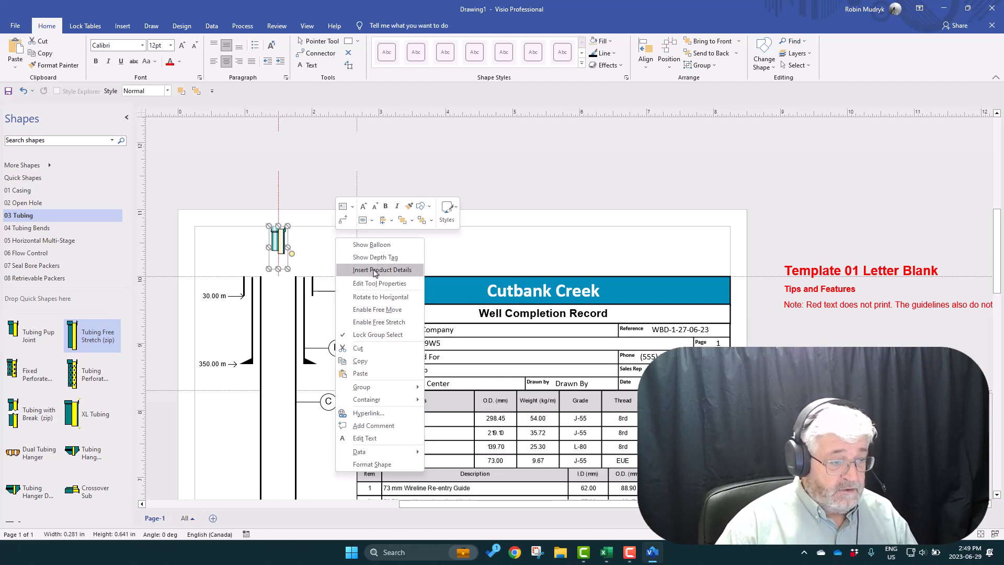
left_click(528, 149)
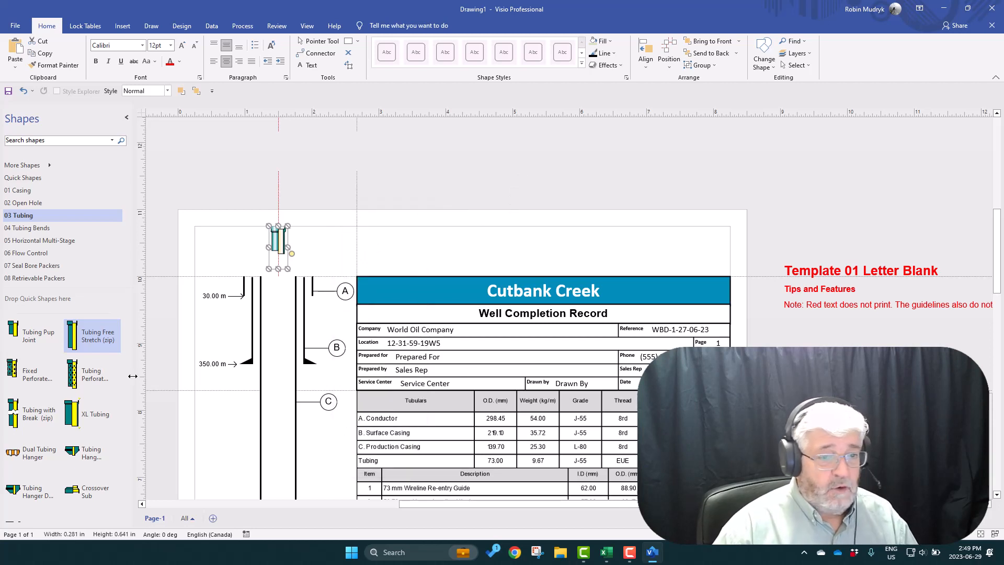
left_click_drag(276, 233, 275, 275)
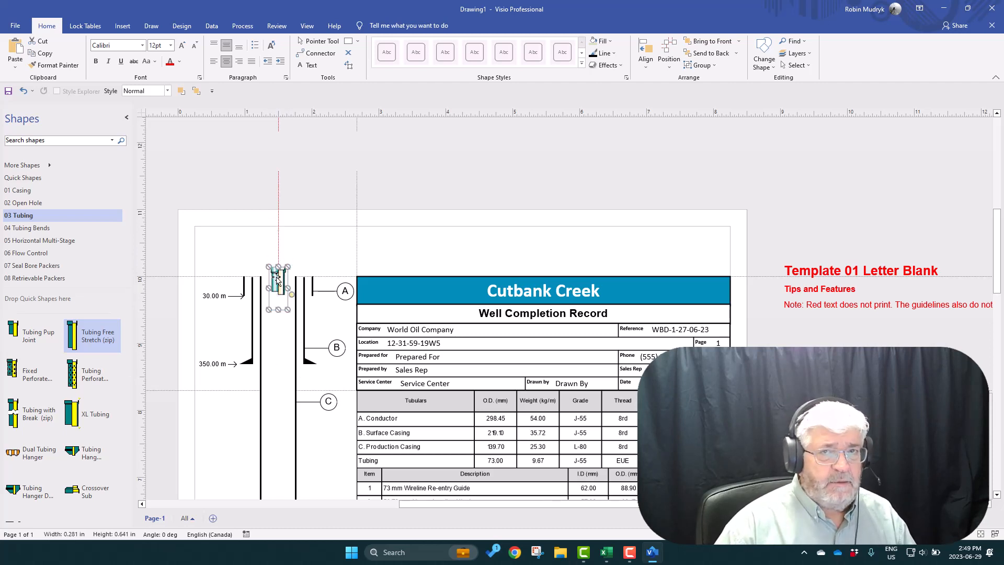
Set the tubing shape's item number to 10 and its depth tag to 0 in its shape data.
left_click(282, 366)
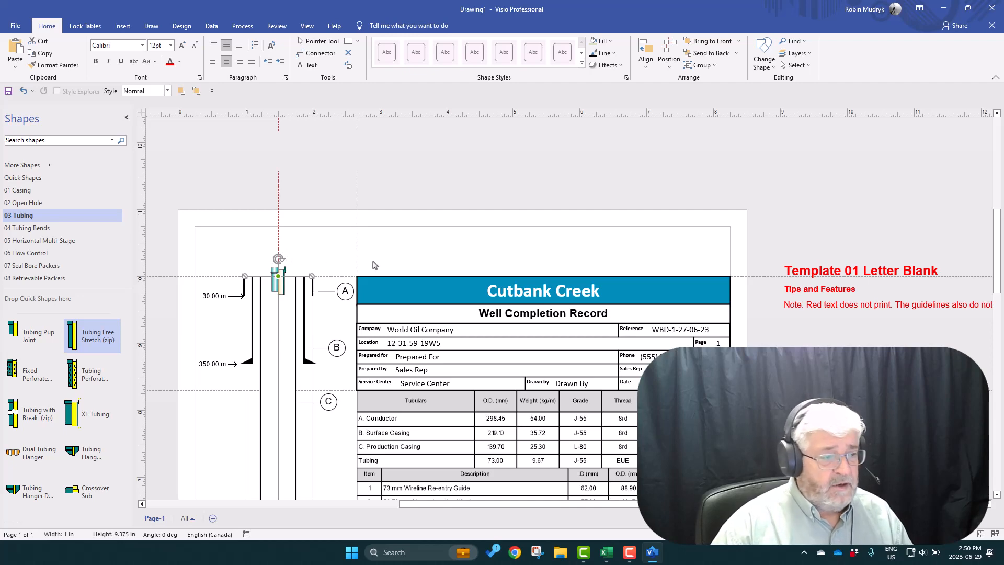
scroll(380, 248, "down", 1)
scroll(380, 248, "down", 4)
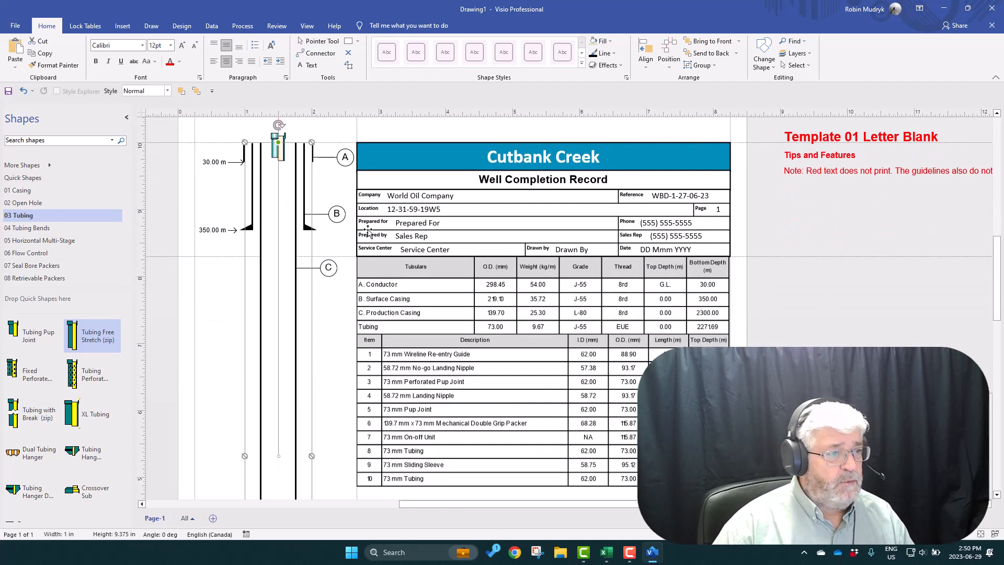
left_click(330, 127)
left_click_drag(278, 141, 279, 142)
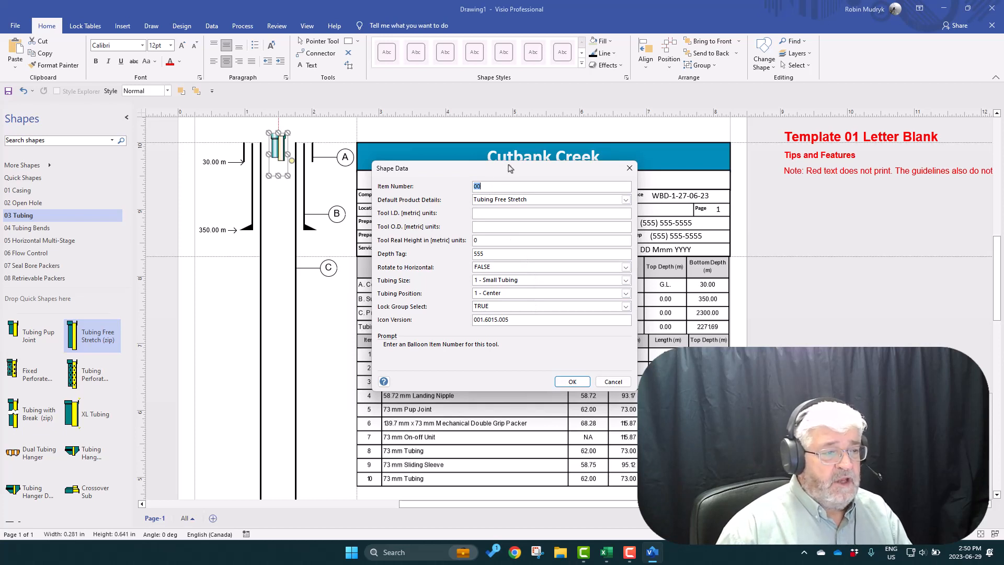
left_click_drag(511, 168, 607, 172)
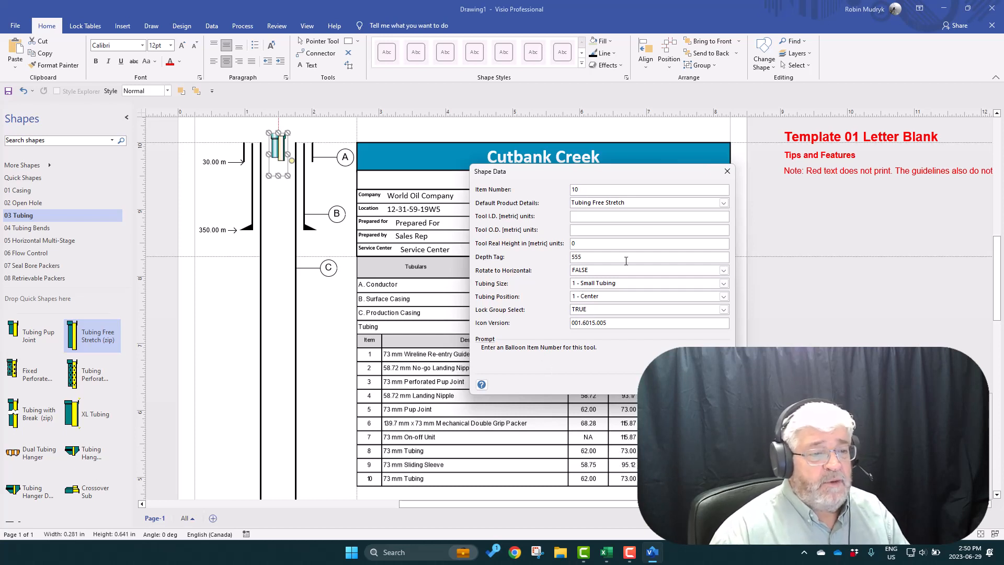
double_click(587, 260)
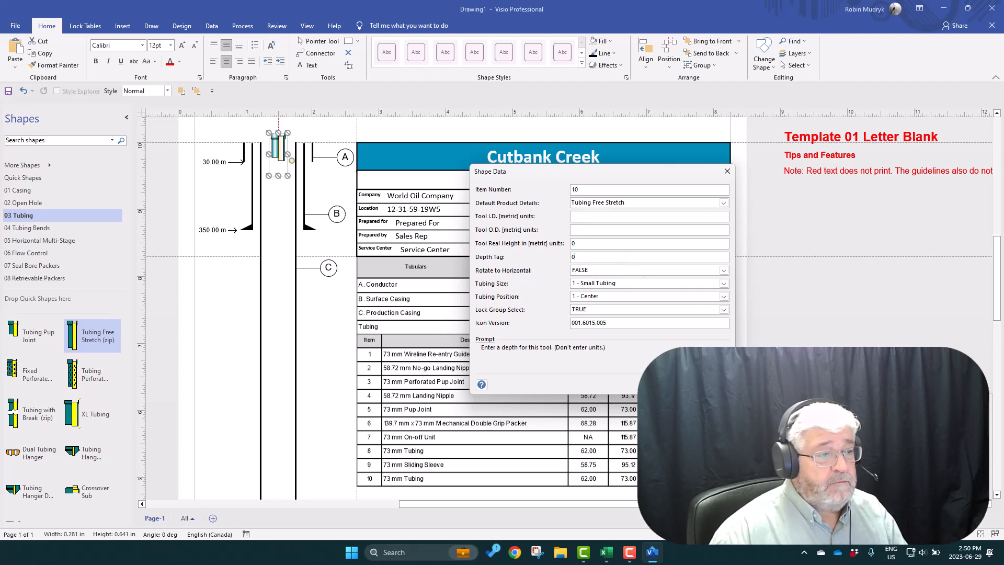
key("Return")
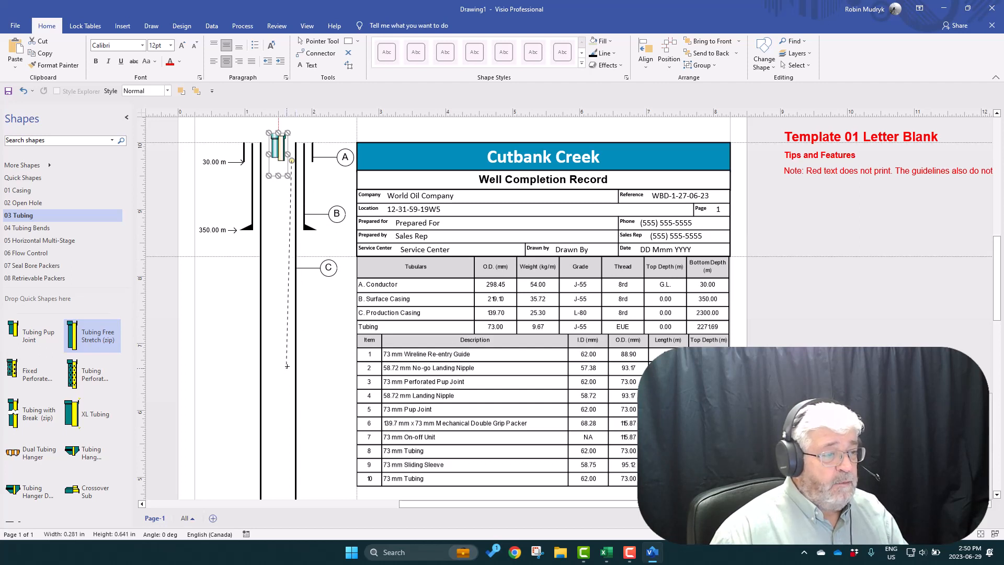
Stretch the tubing's lower end down inside the production casing to well below balloon C, and check the casing length beneath it.
left_click_drag(287, 366, 287, 366)
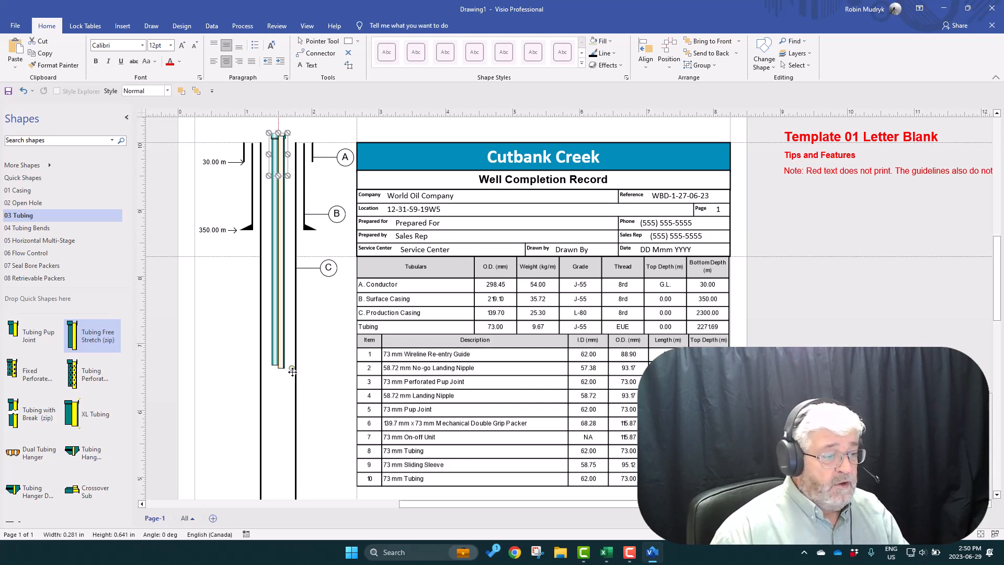
scroll(314, 399, "down", 5)
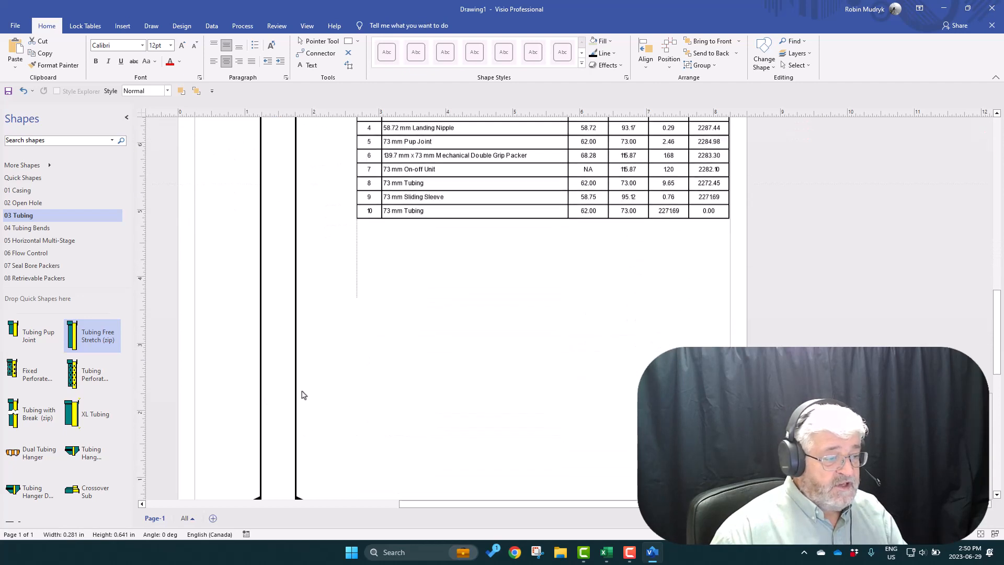
scroll(361, 355, "up", 4)
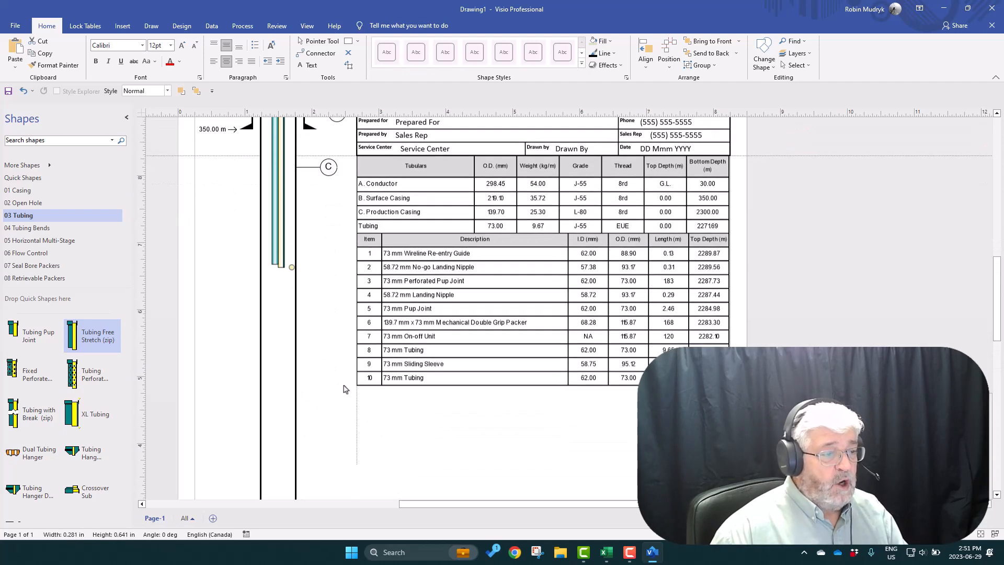
scroll(343, 388, "up", 2)
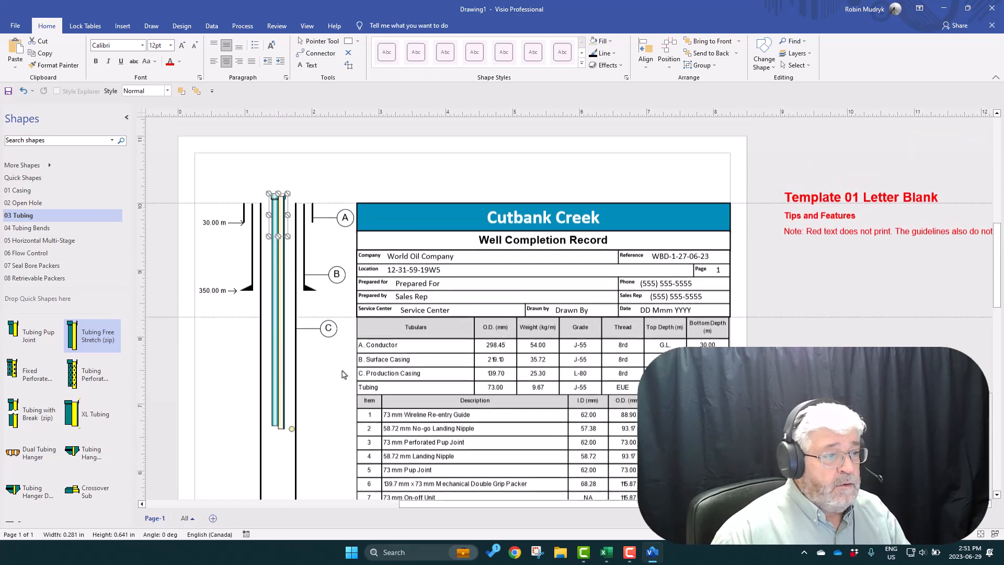
Show the tubing shape's item balloon and its depth tag.
right_click(277, 235)
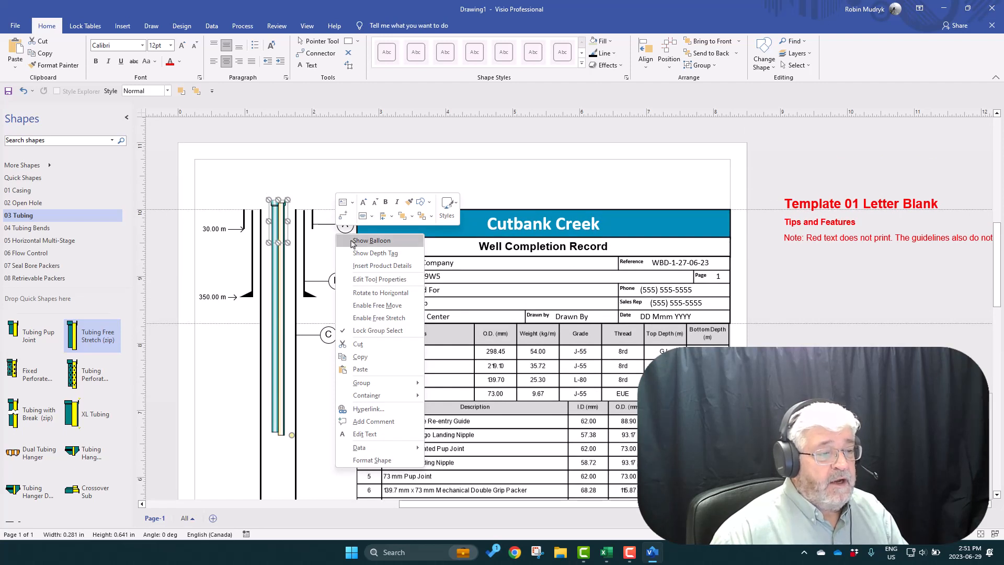
left_click(375, 243)
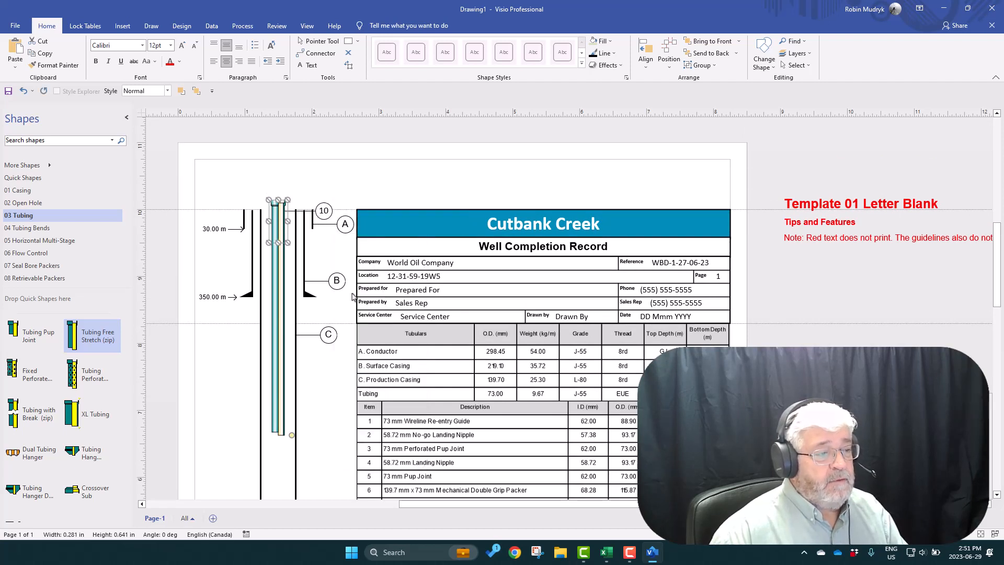
right_click(282, 331)
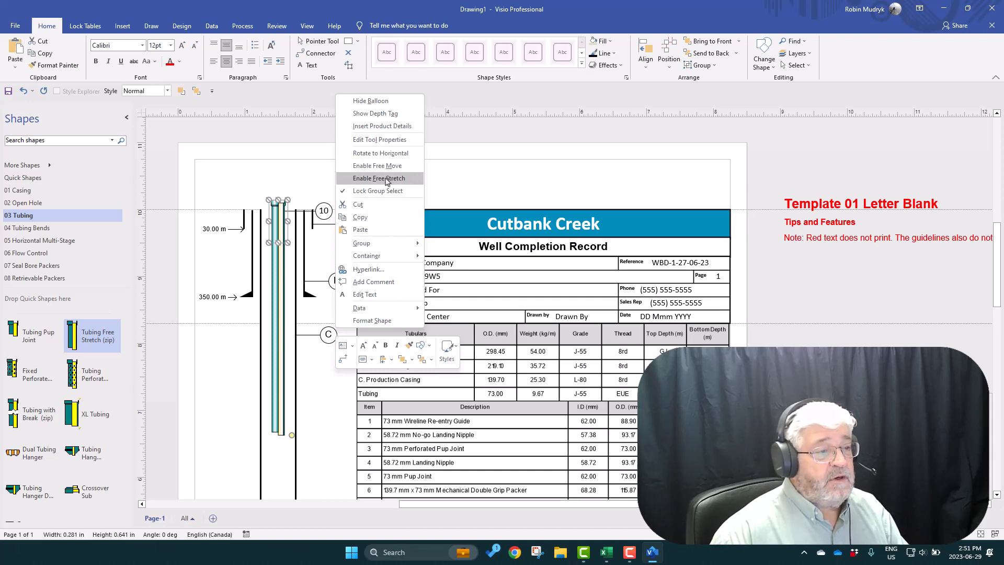
left_click(372, 113)
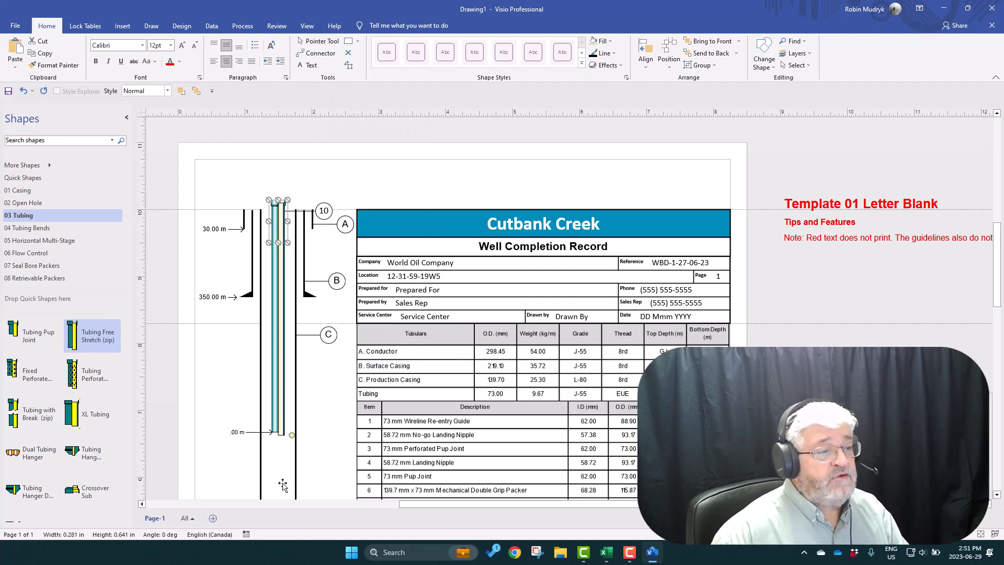
Turn off Lock Group Select for the tubing shape and align its depth tag to the top.
right_click(280, 429)
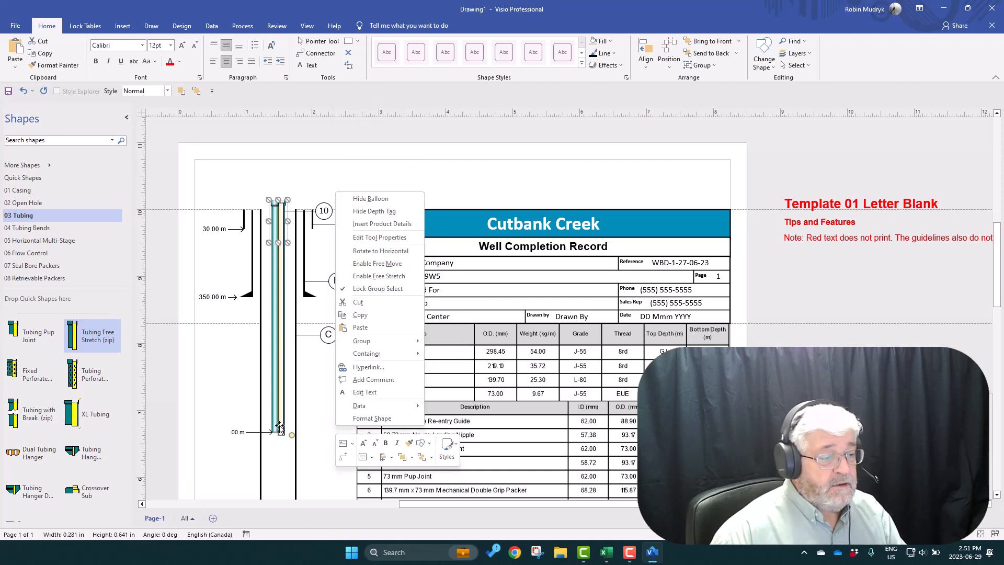
left_click(375, 288)
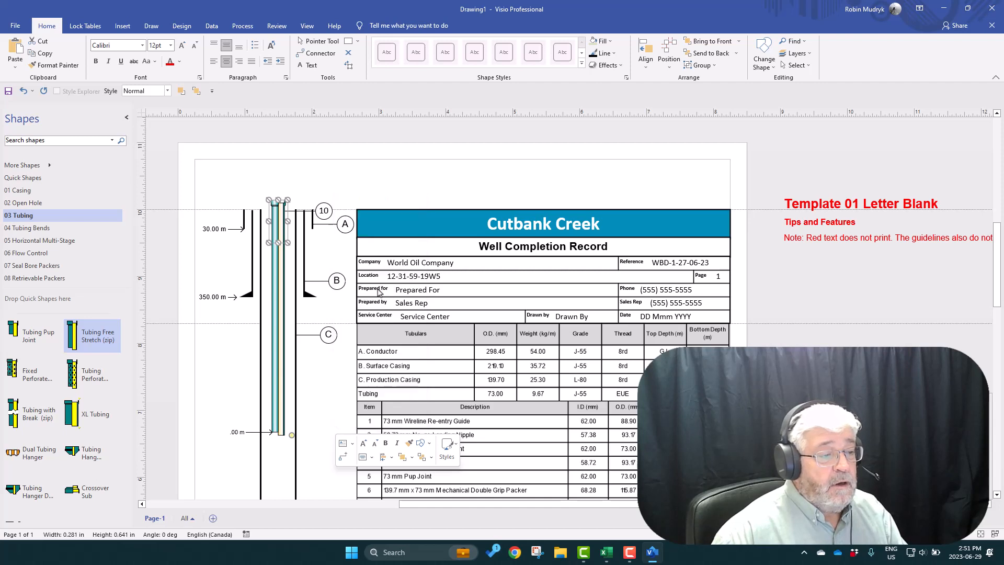
left_click(238, 433)
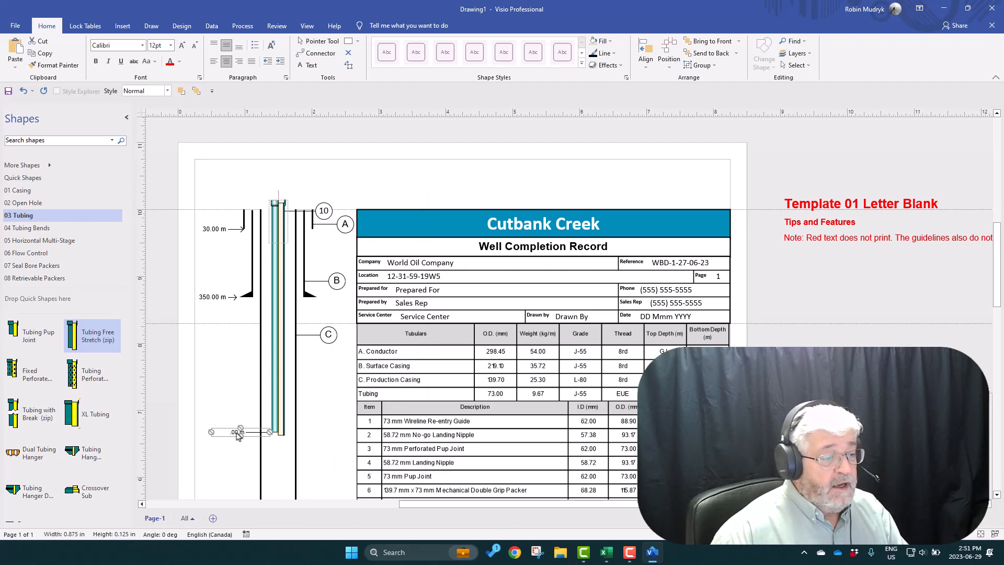
right_click(239, 434)
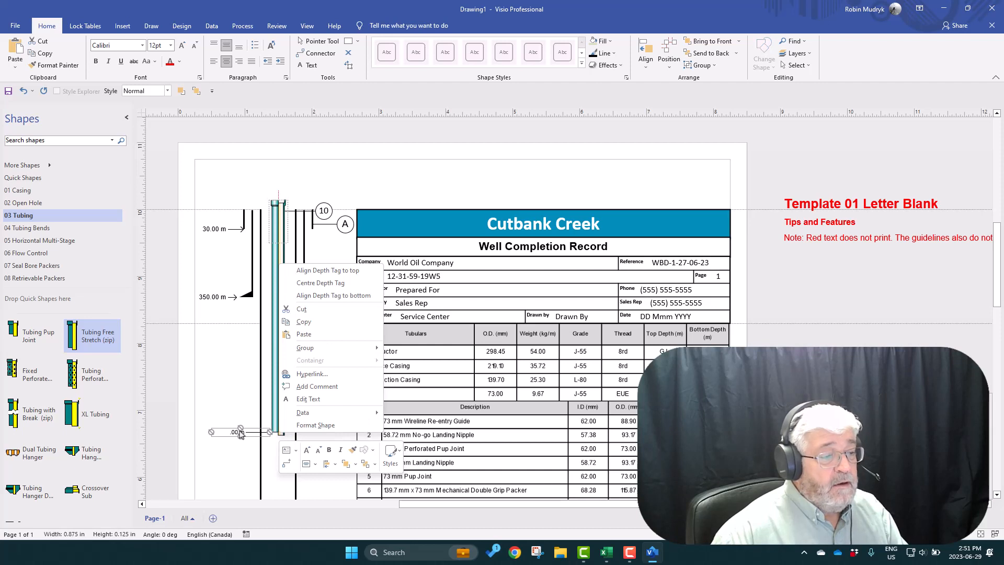
left_click(312, 271)
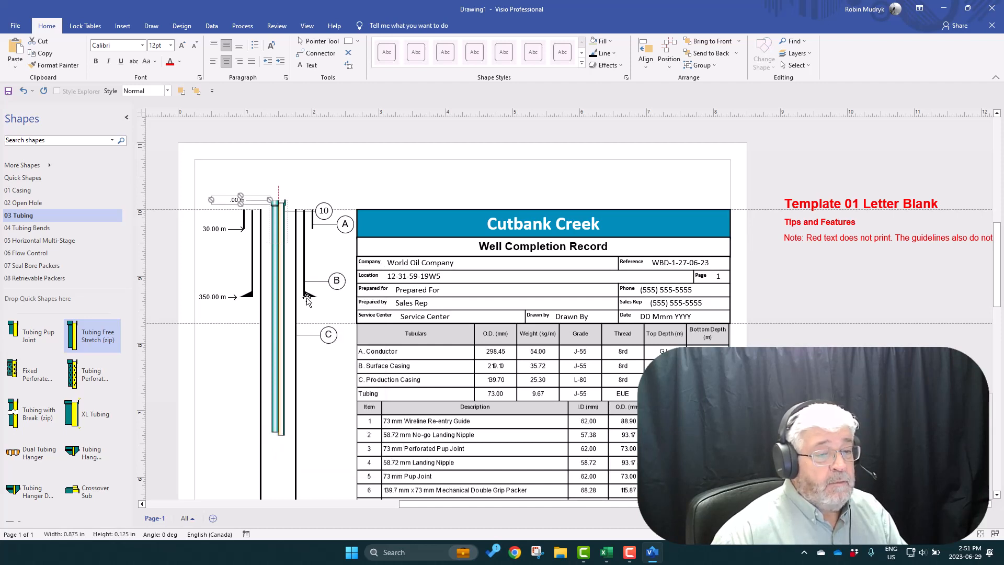
right_click(280, 345)
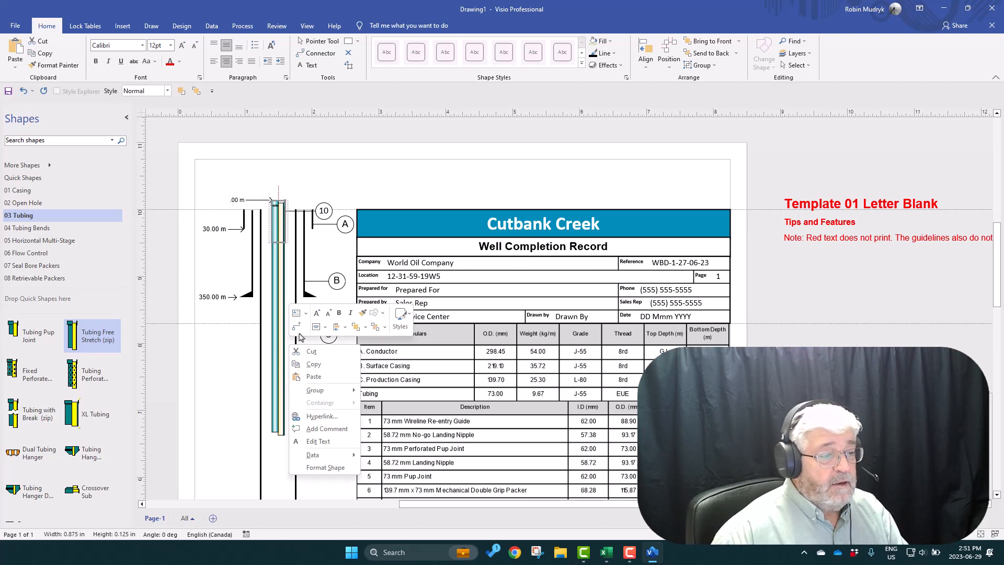
left_click(419, 168)
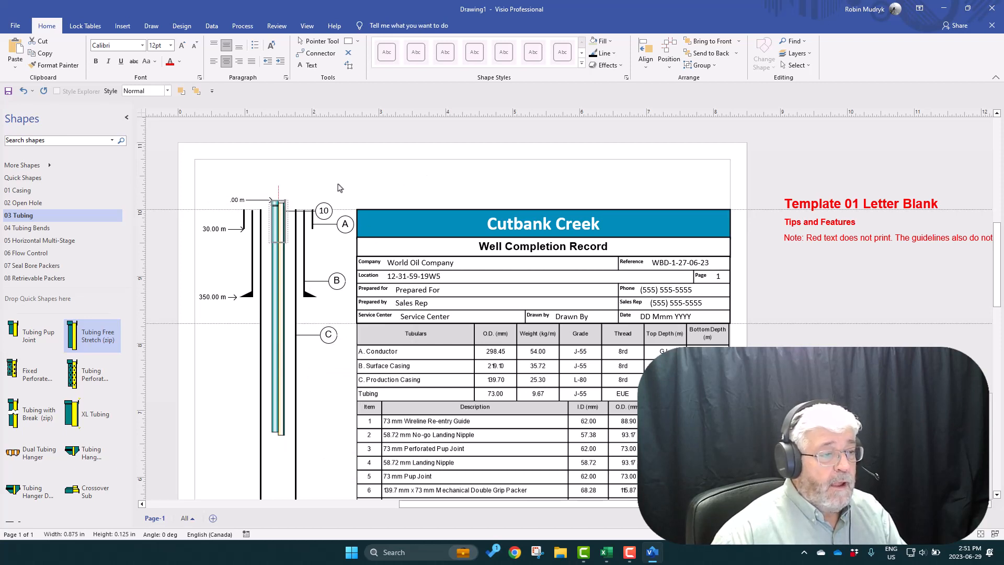
Turn Lock Group Select back on for the long tubing shape.
right_click(276, 234)
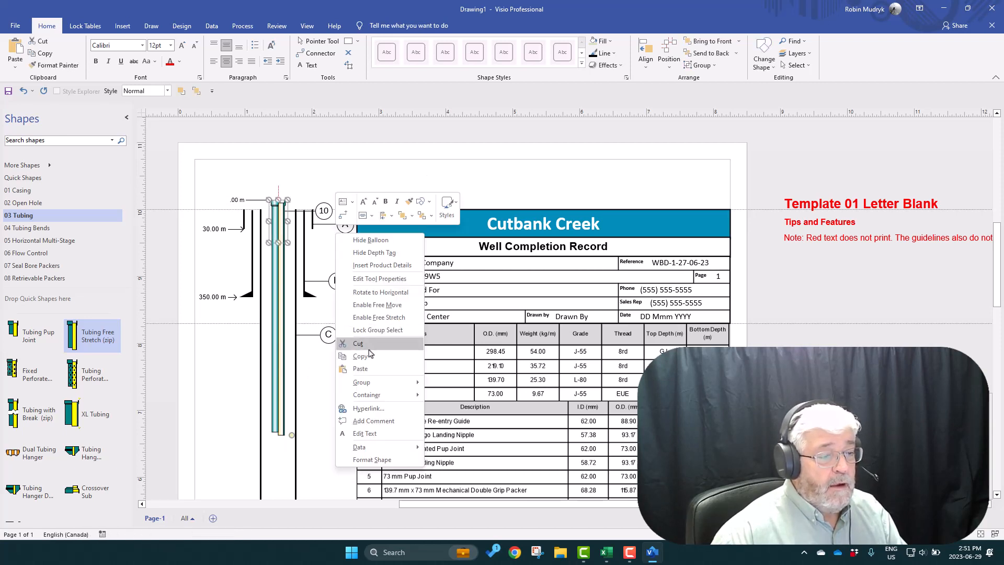
left_click(373, 332)
left_click(438, 194)
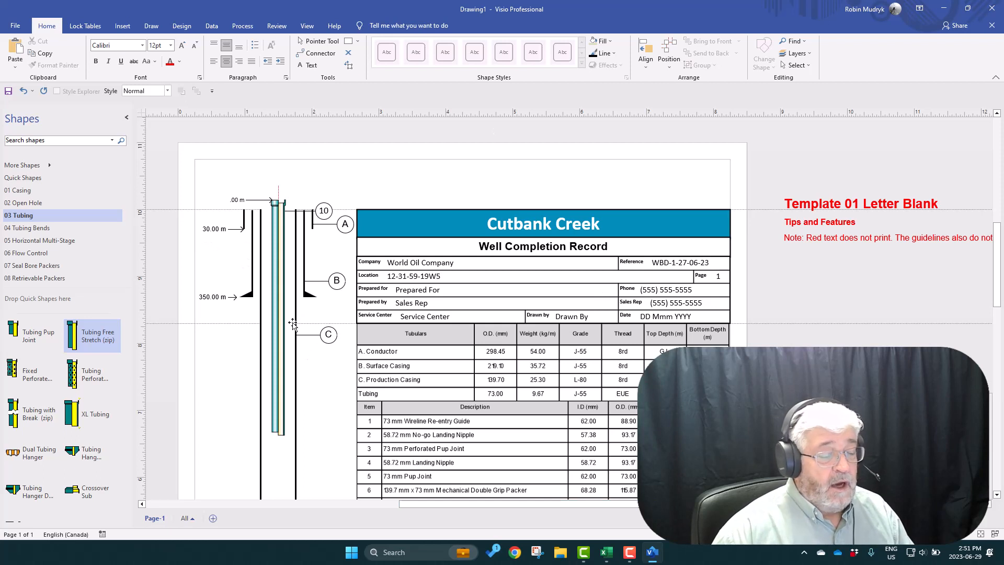
Turn off Lock Group Select for the long tubing shape and move its item balloon 10 straight down to below balloon C.
right_click(336, 213)
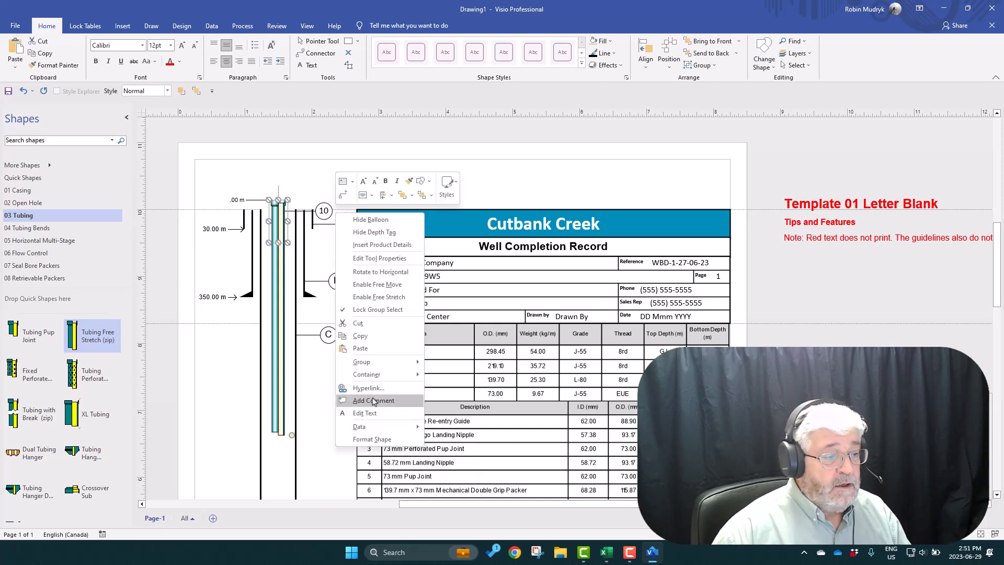
left_click(377, 312)
left_click(324, 212)
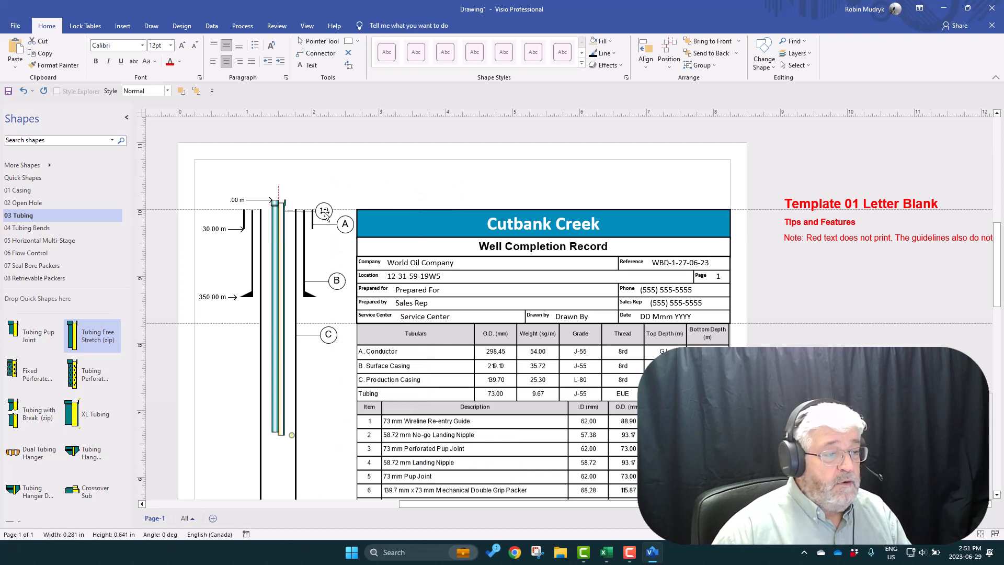
left_click_drag(324, 212, 324, 389)
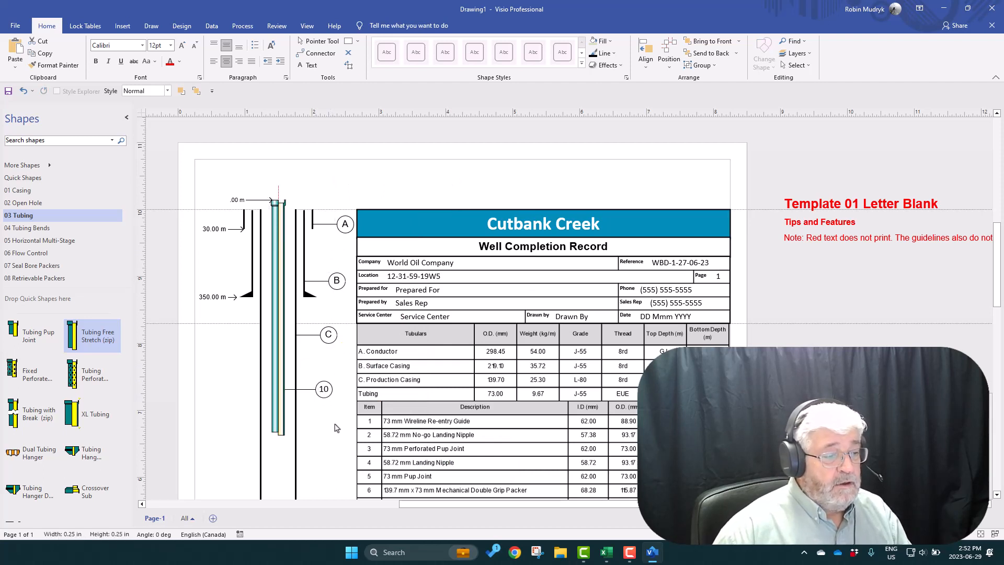
left_click(343, 416)
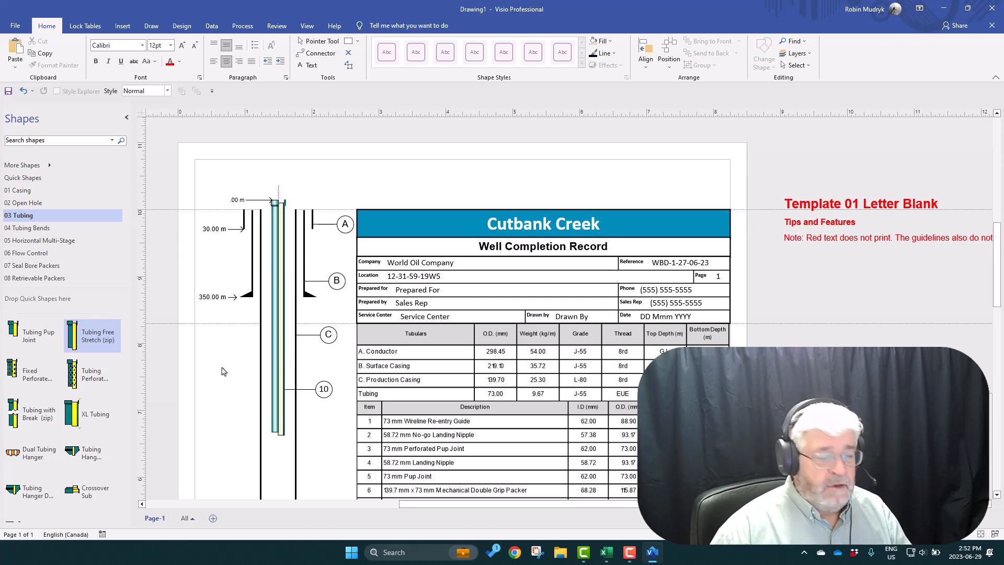
Place a Sliding Sleeve inside the production casing below the tubing with item number 9 and depth tag 2271.69, and shift it closer to the tubing.
scroll(226, 369, "down", 5)
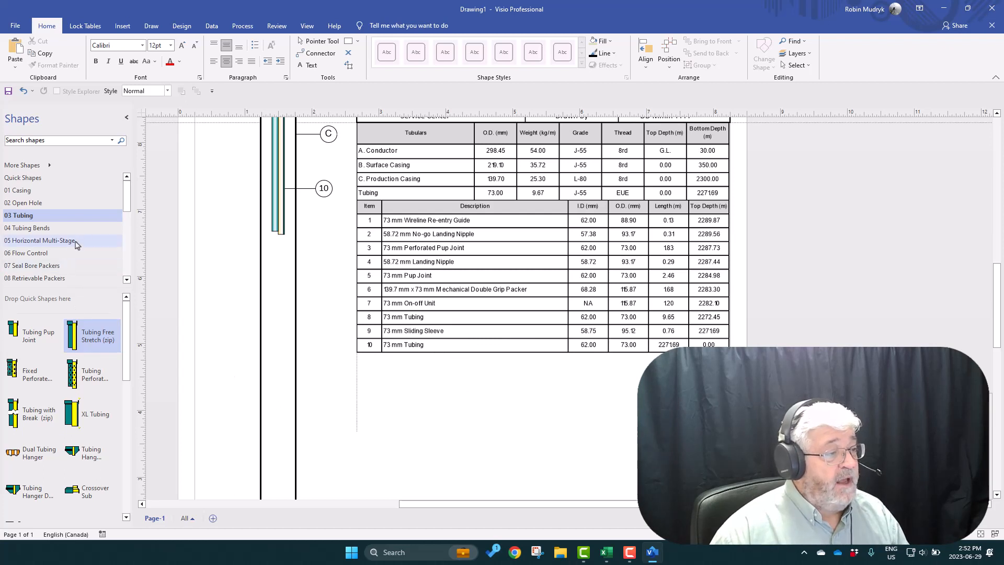
left_click(42, 255)
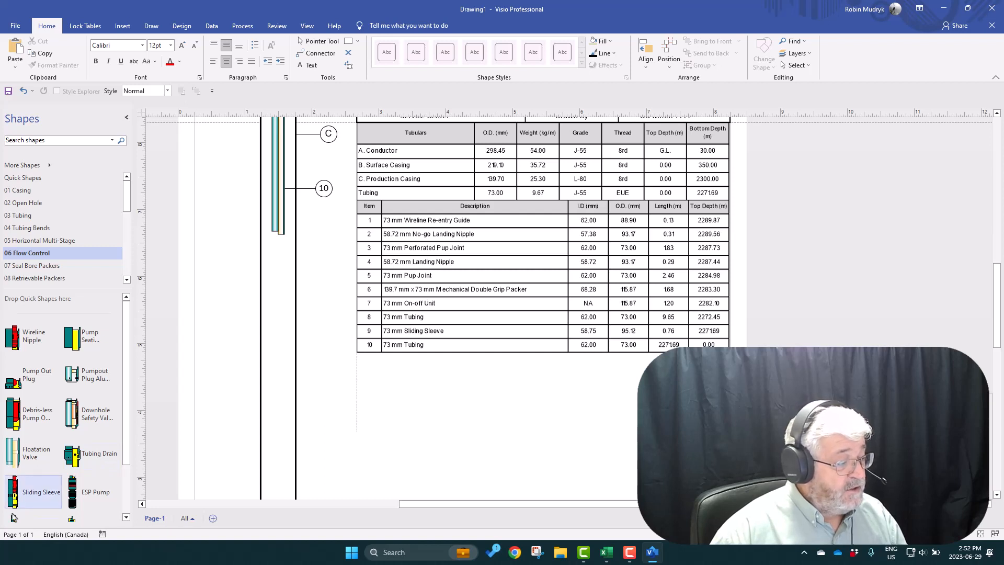
left_click_drag(12, 495, 278, 332)
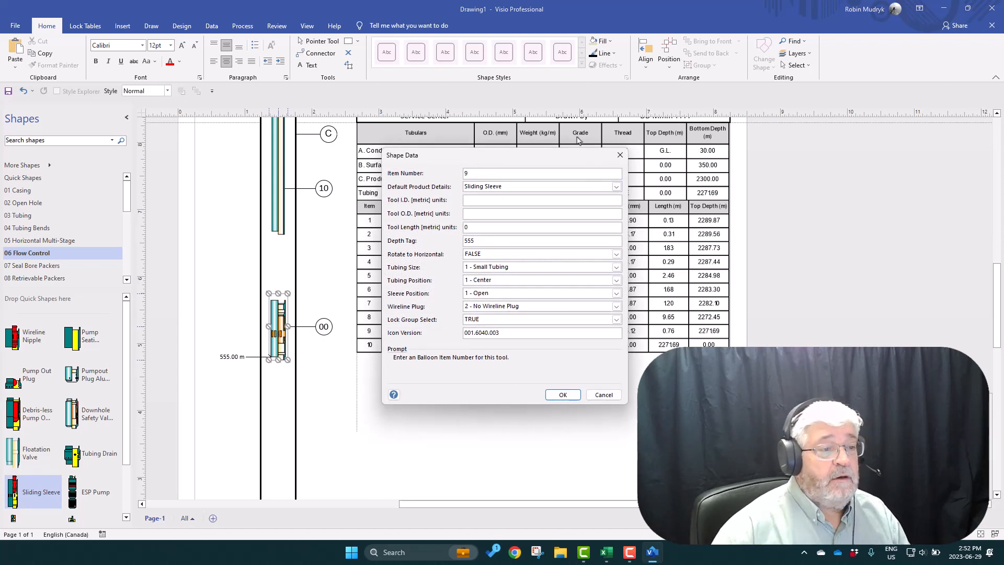
left_click(489, 241)
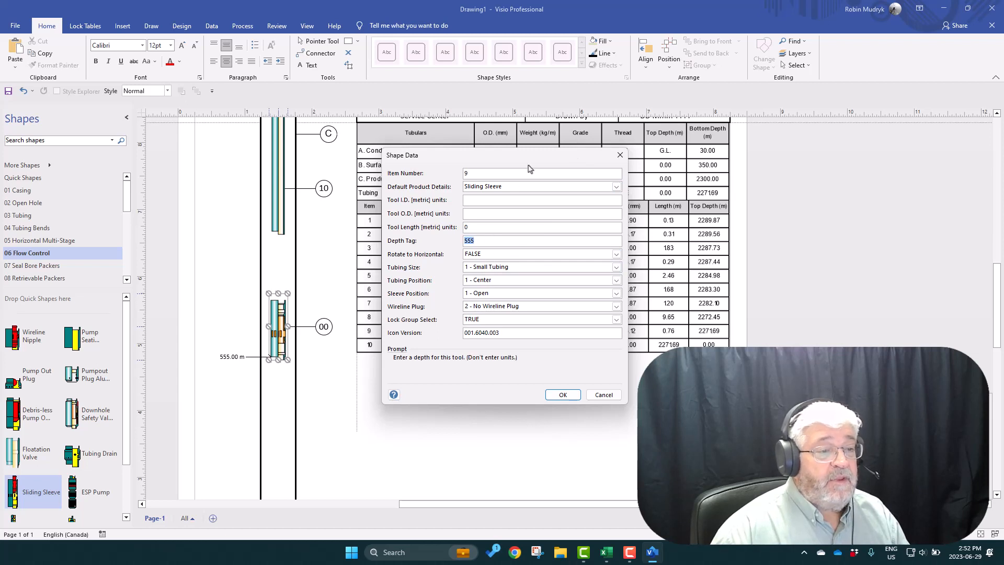
left_click_drag(532, 161, 505, 162)
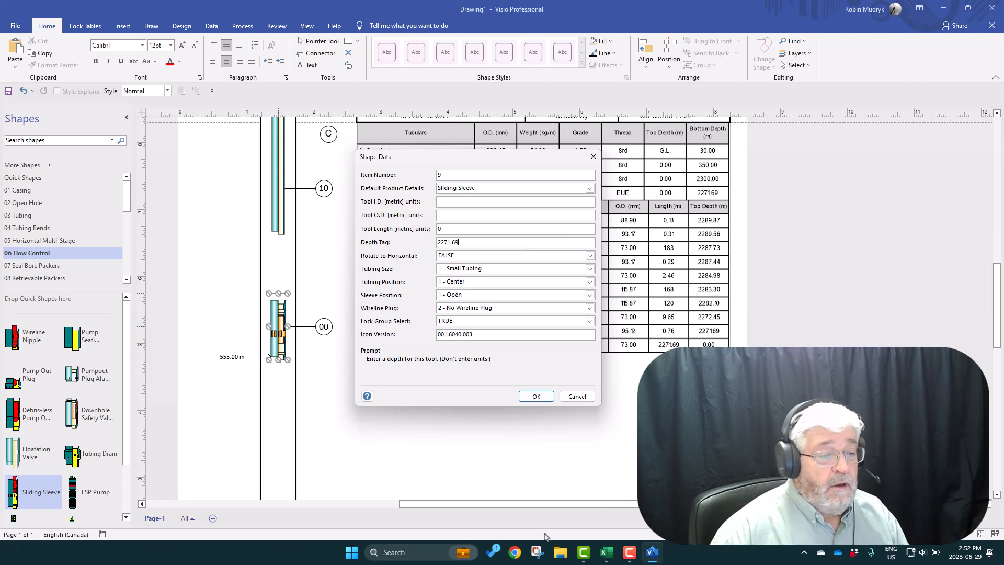
left_click(536, 396)
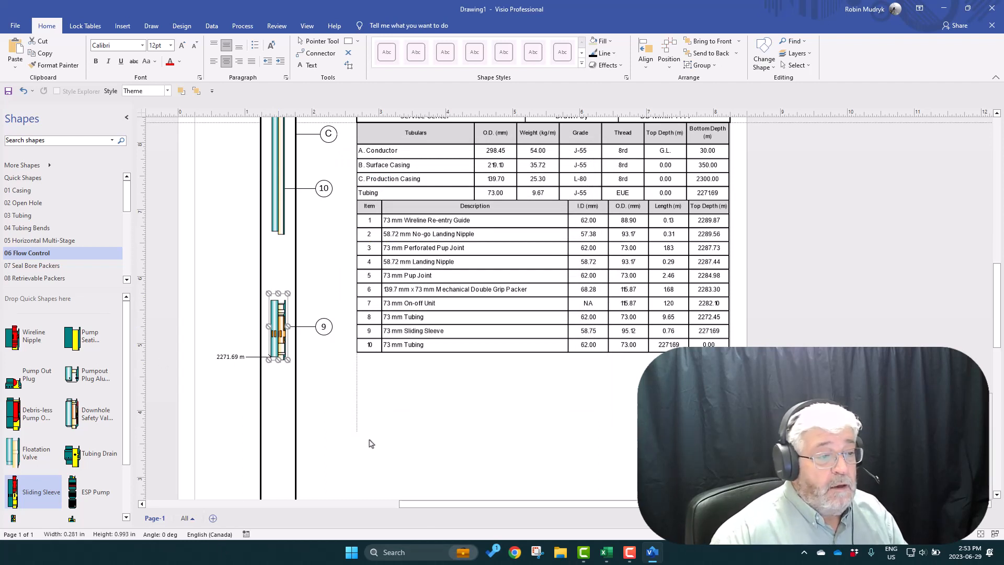
left_click_drag(272, 341, 280, 309)
Place a Tubing Free Stretch shape inside the casing below the sliding sleeve, with item number 8 and depth tag 2282.30.
scroll(343, 428, "down", 4)
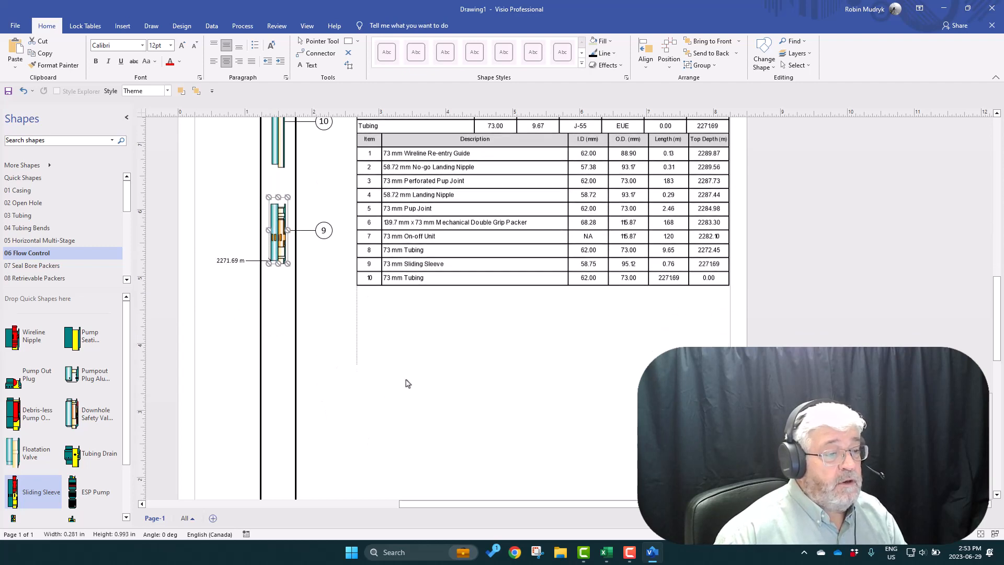
scroll(429, 370, "down", 2)
scroll(437, 366, "up", 2)
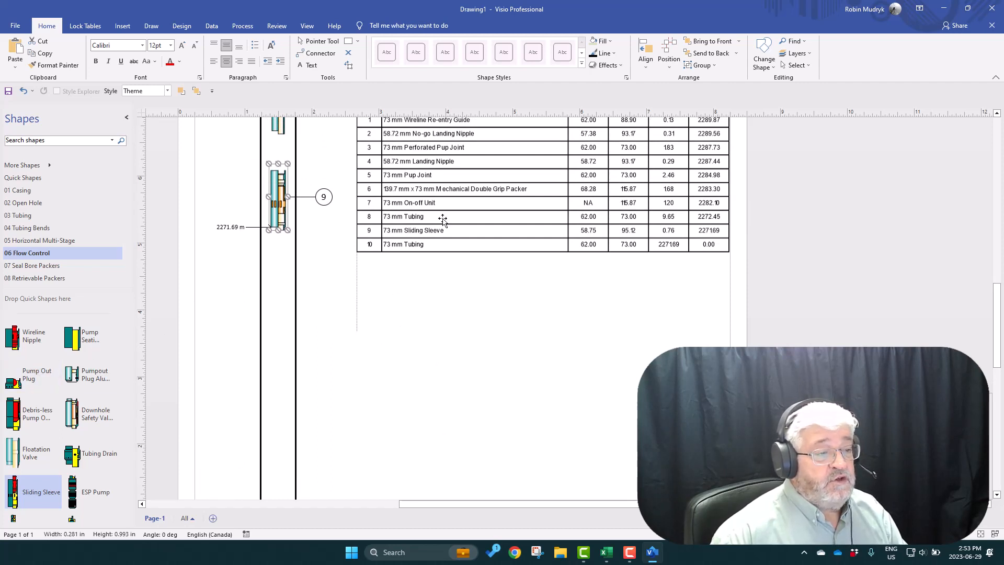
left_click(26, 216)
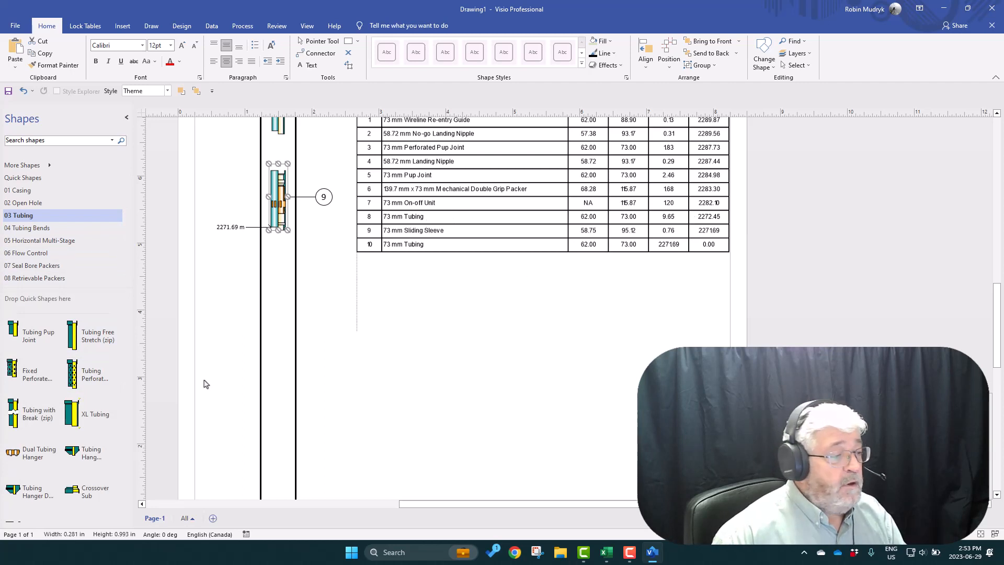
left_click_drag(85, 337, 289, 294)
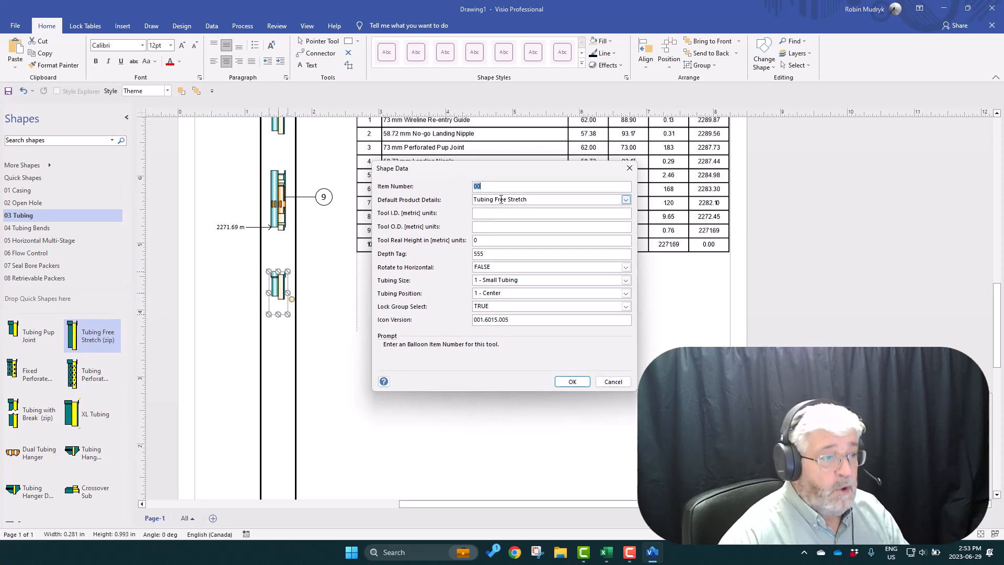
double_click(490, 254)
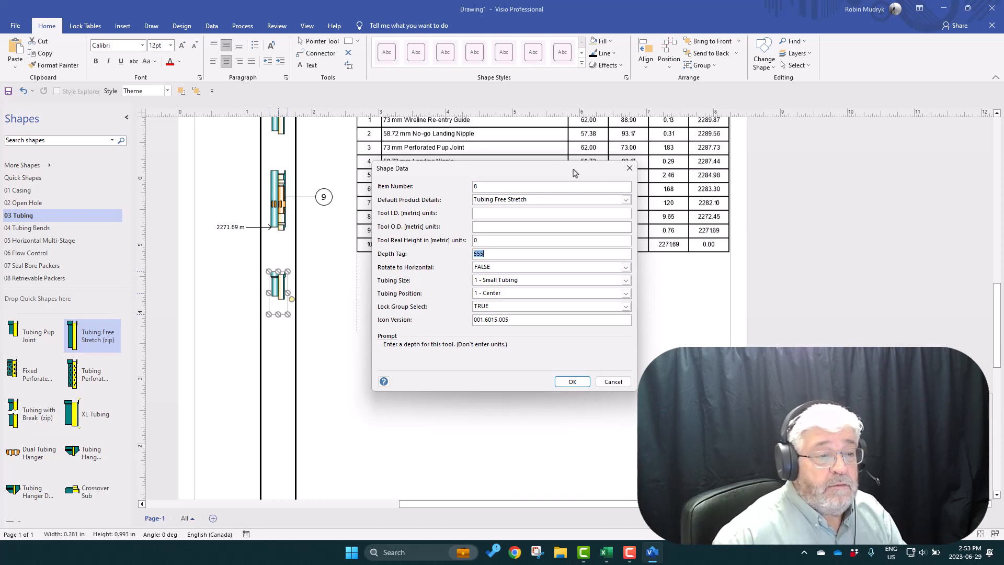
left_click_drag(574, 173, 714, 237)
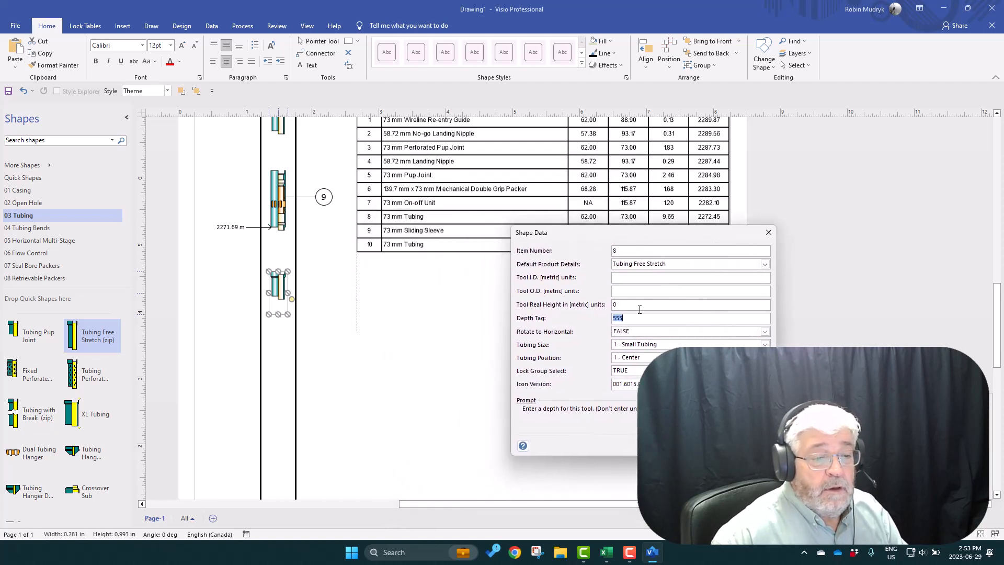
left_click_drag(633, 317, 593, 319)
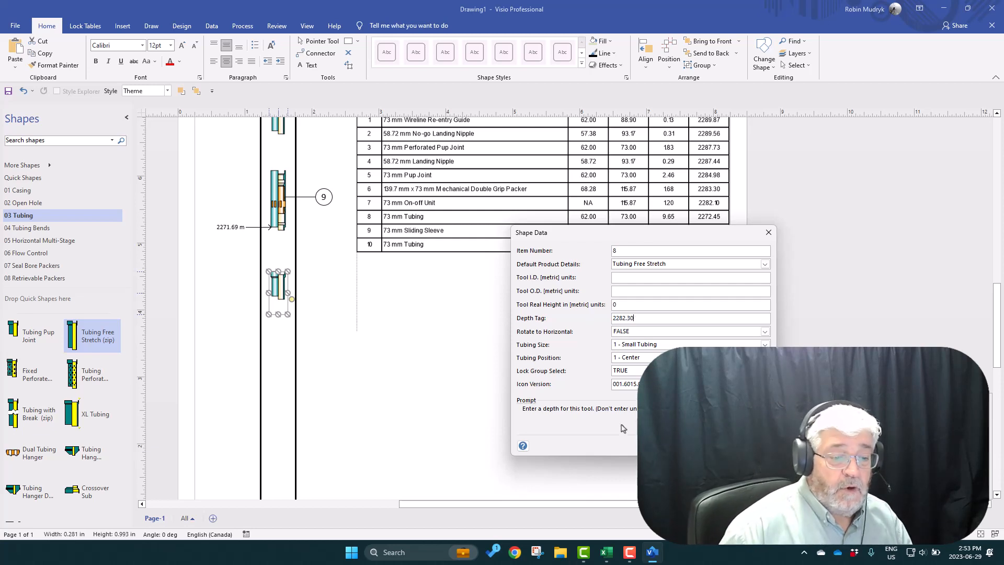
key("Return")
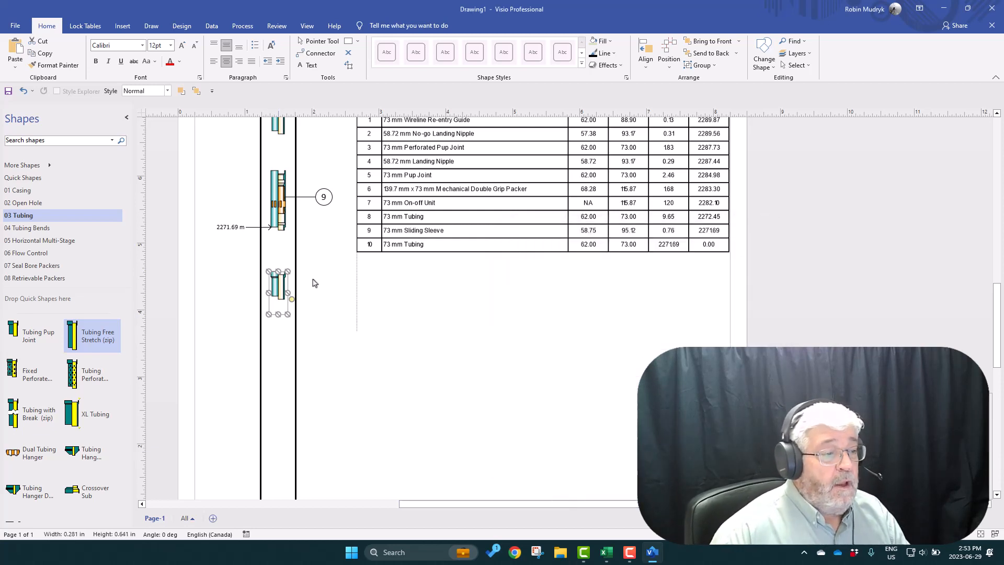
Turn off Lock Group Select for the short tubing below the sleeve, show its depth tag and align the tag to the top.
right_click(282, 285)
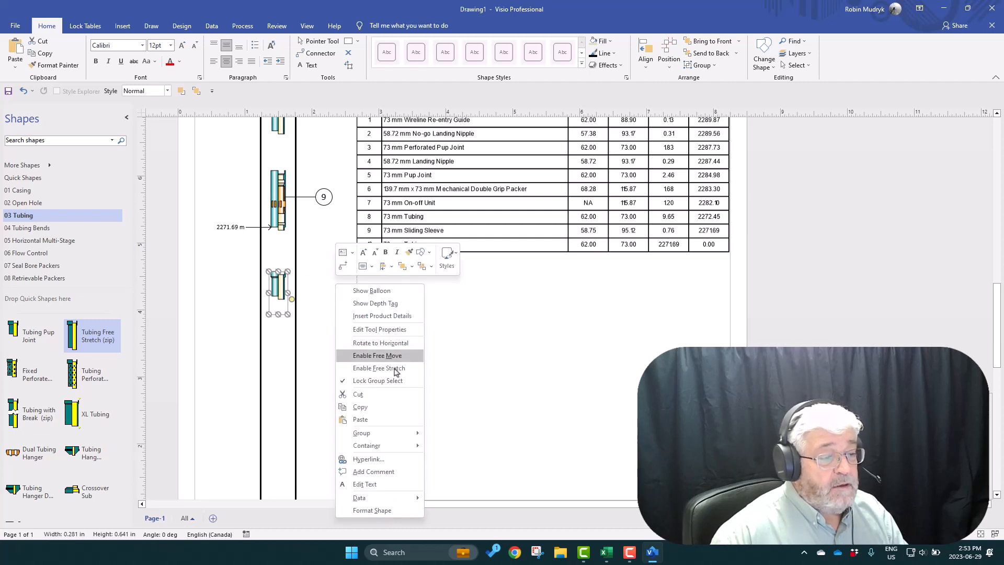
left_click(388, 382)
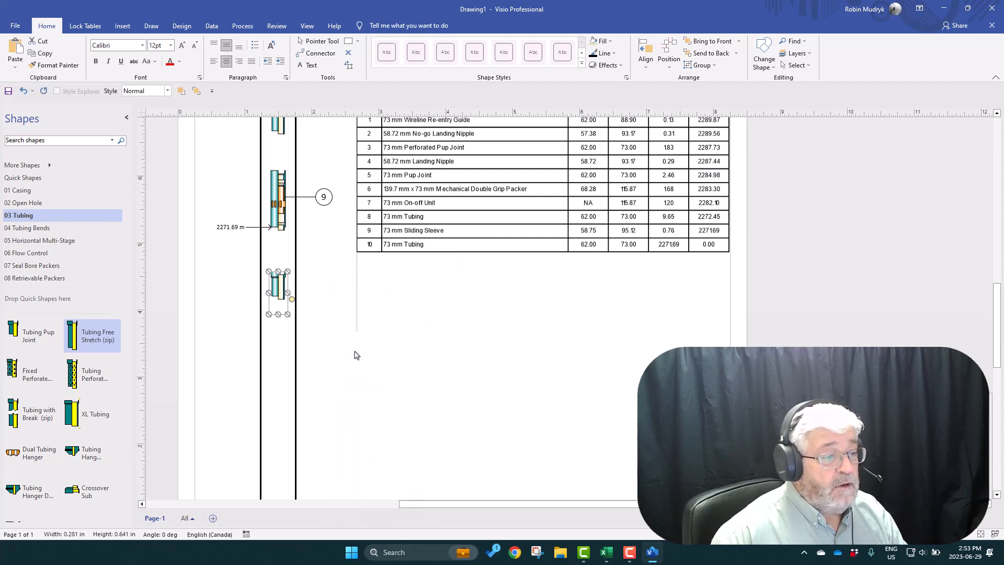
right_click(277, 287)
left_click(368, 293)
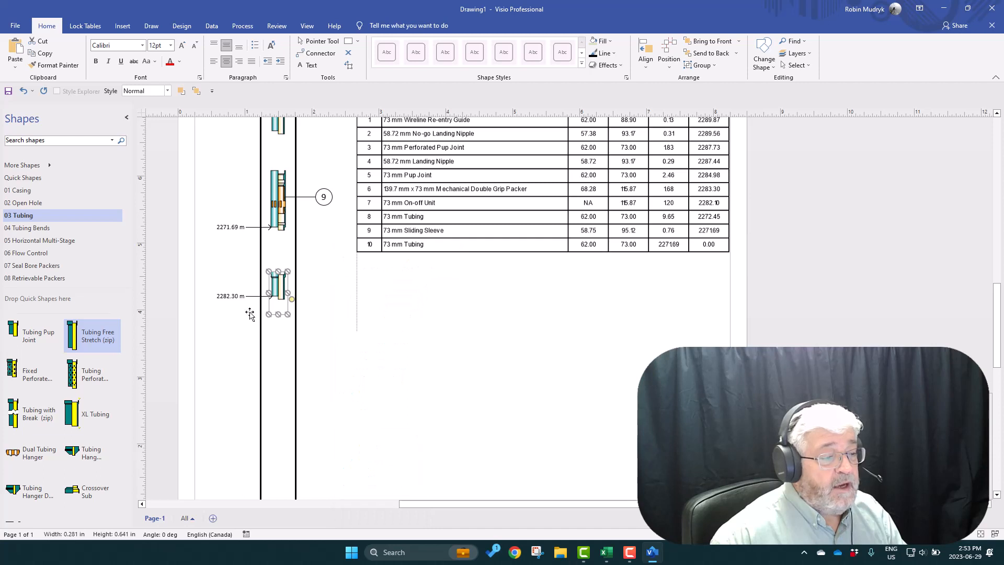
left_click(235, 301)
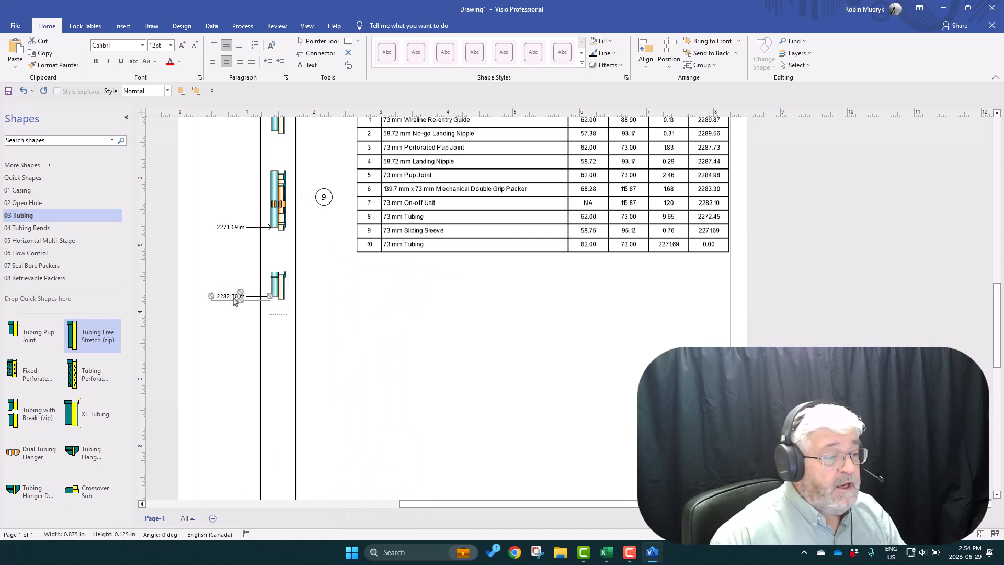
right_click(234, 301)
left_click(301, 302)
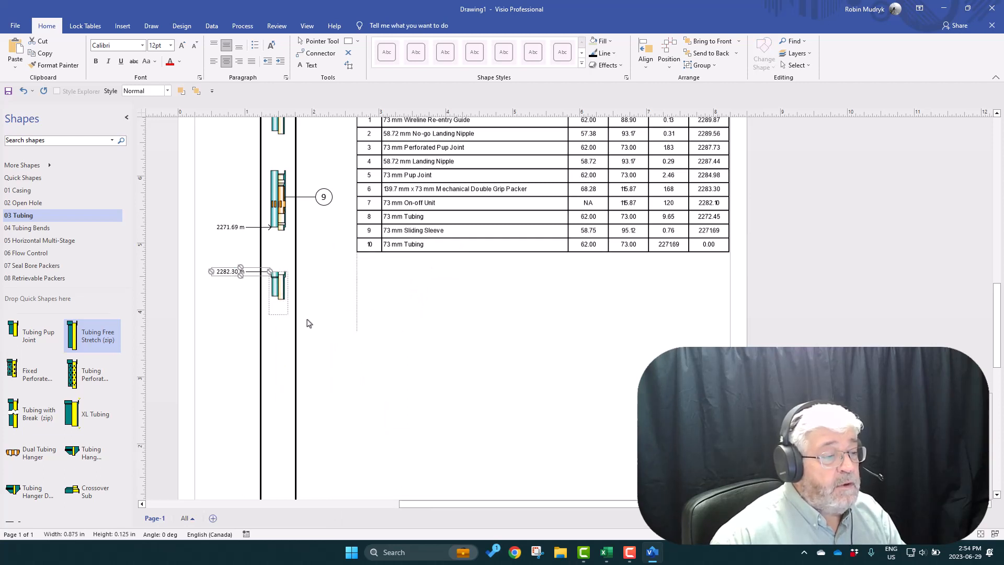
left_click(230, 333)
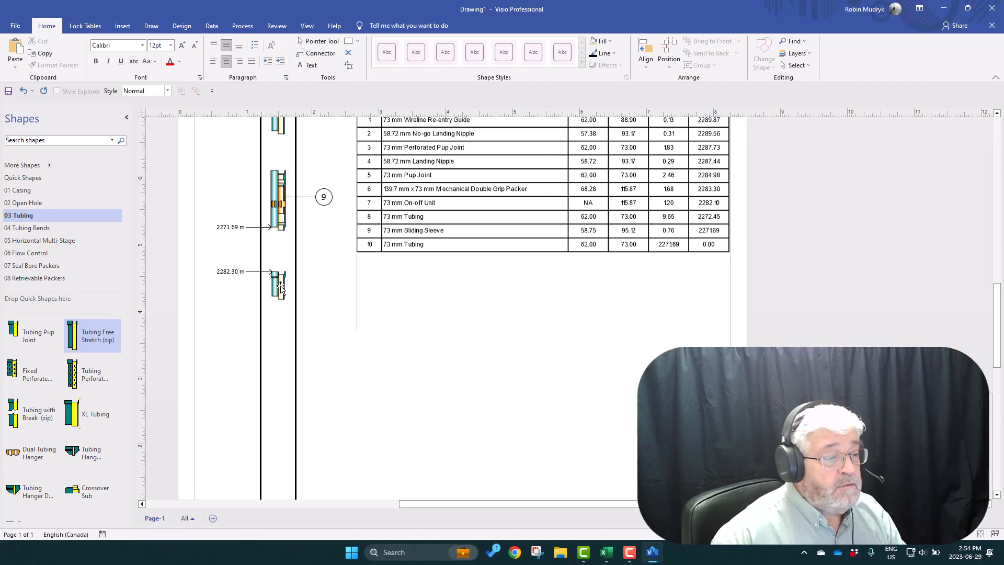
Show the short tubing's item balloon and turn its Lock Group Select back on.
right_click(280, 288)
left_click(377, 302)
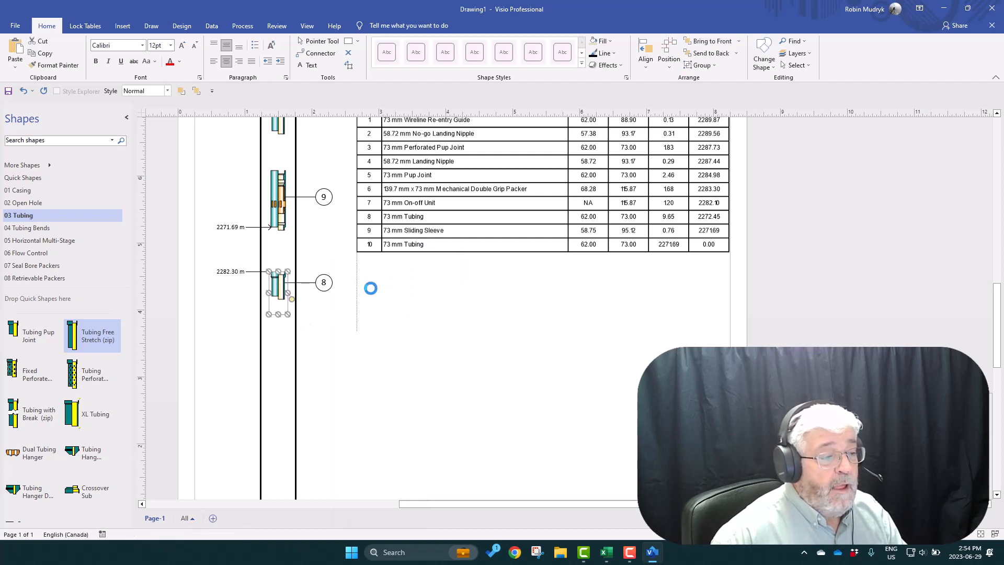
right_click(281, 289)
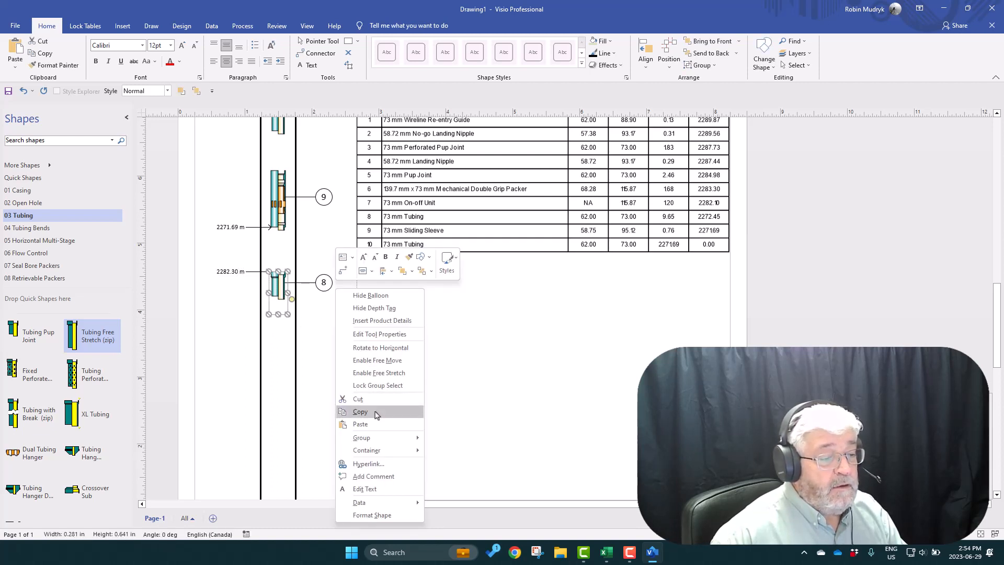
left_click(397, 385)
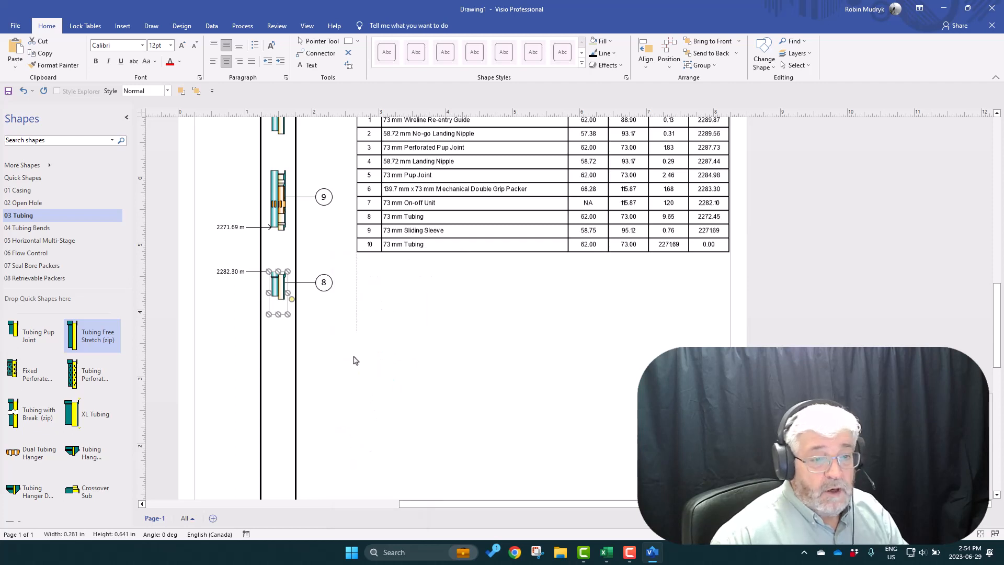
left_click(337, 360)
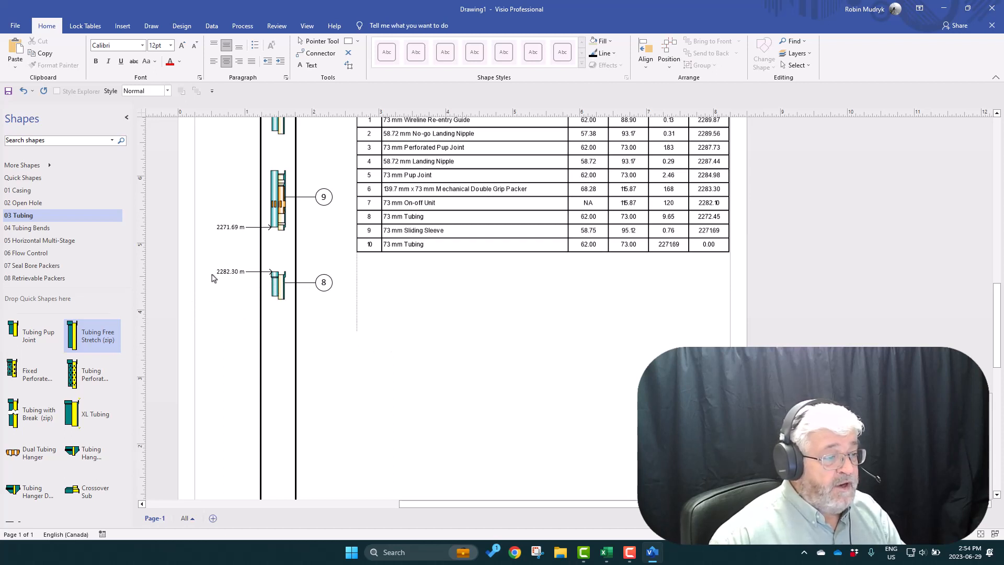
double_click(275, 288)
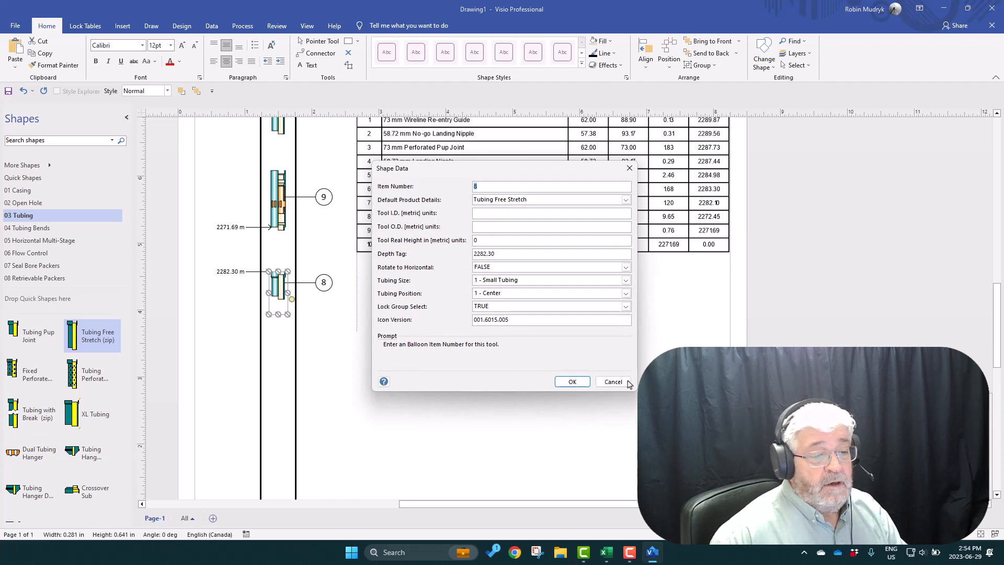
left_click(610, 381)
left_click(333, 330)
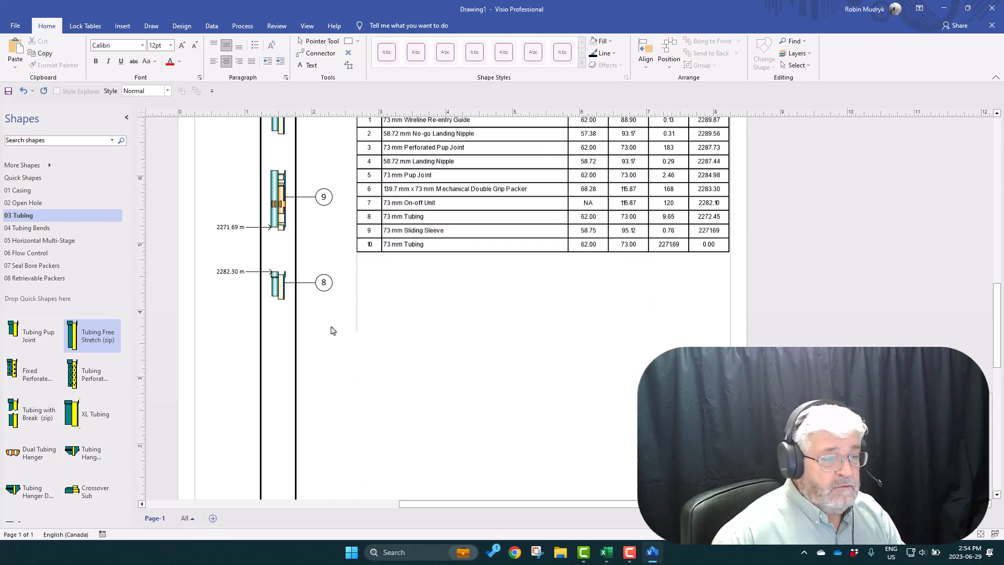
left_click(279, 287)
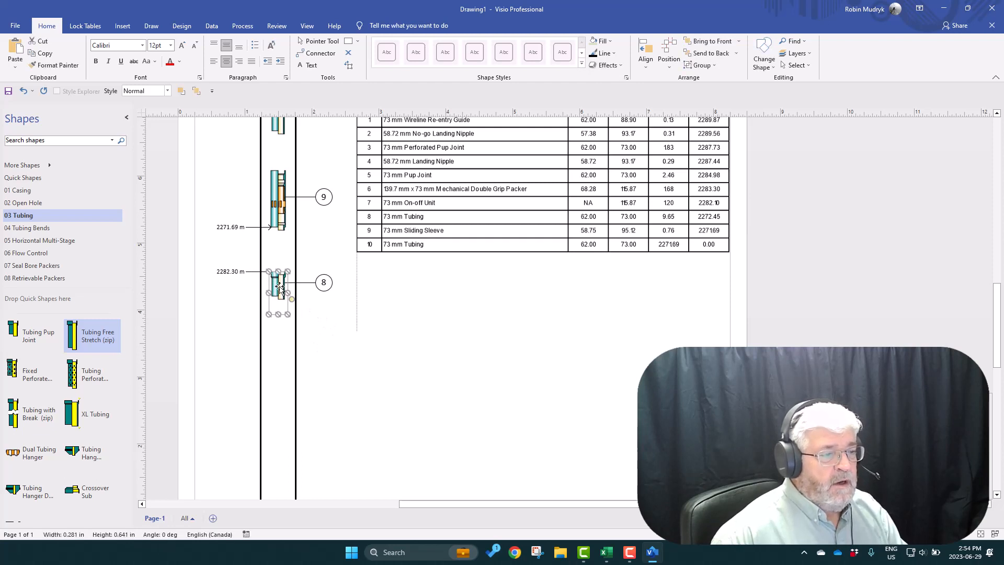
right_click(280, 291)
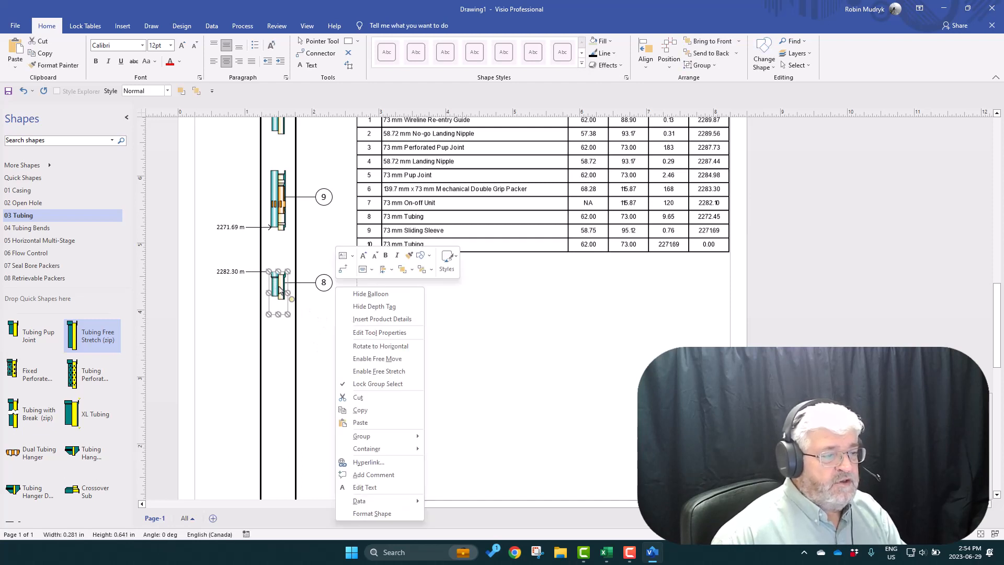
left_click(363, 335)
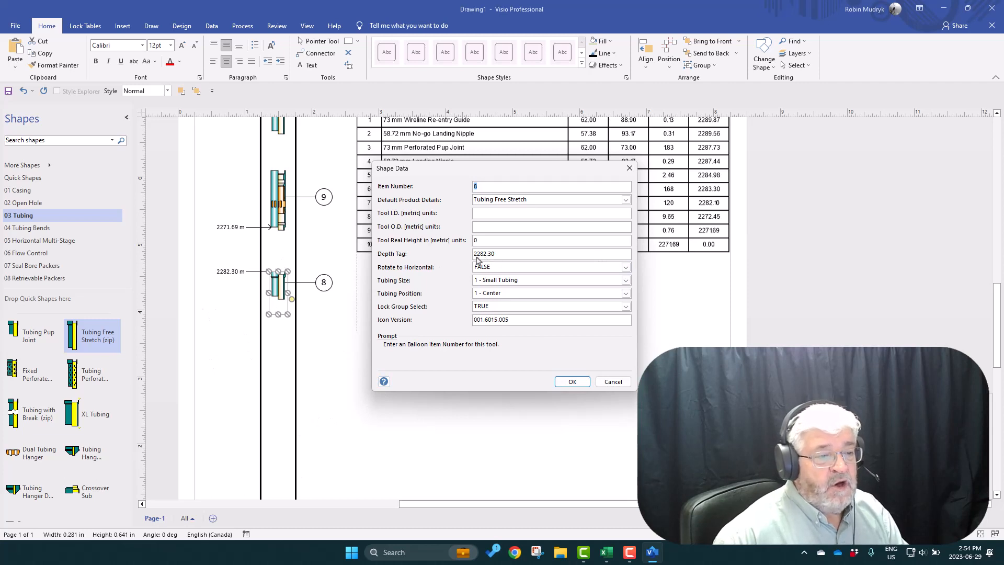
left_click(613, 381)
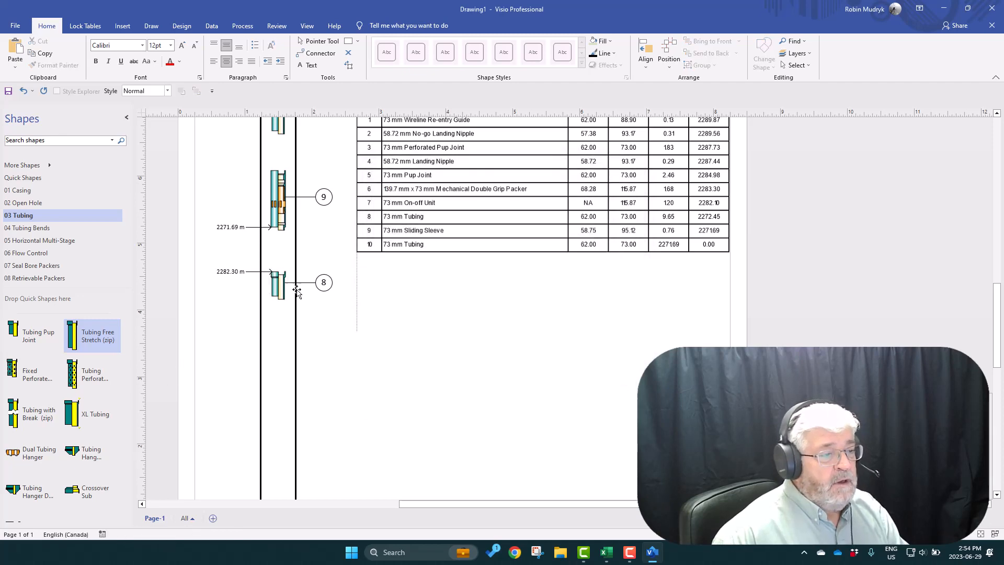
Move the short tubing, item 8, up inside the casing so it sits closer below the sliding sleeve.
left_click_drag(278, 287, 278, 262)
scroll(300, 330, "up", 1)
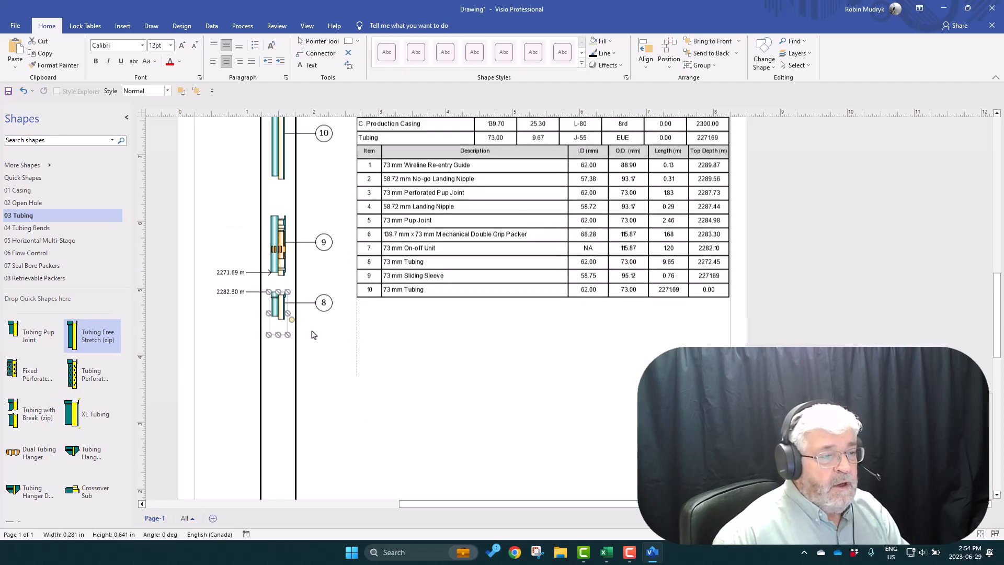
scroll(324, 340, "down", 3)
scroll(338, 351, "up", 3)
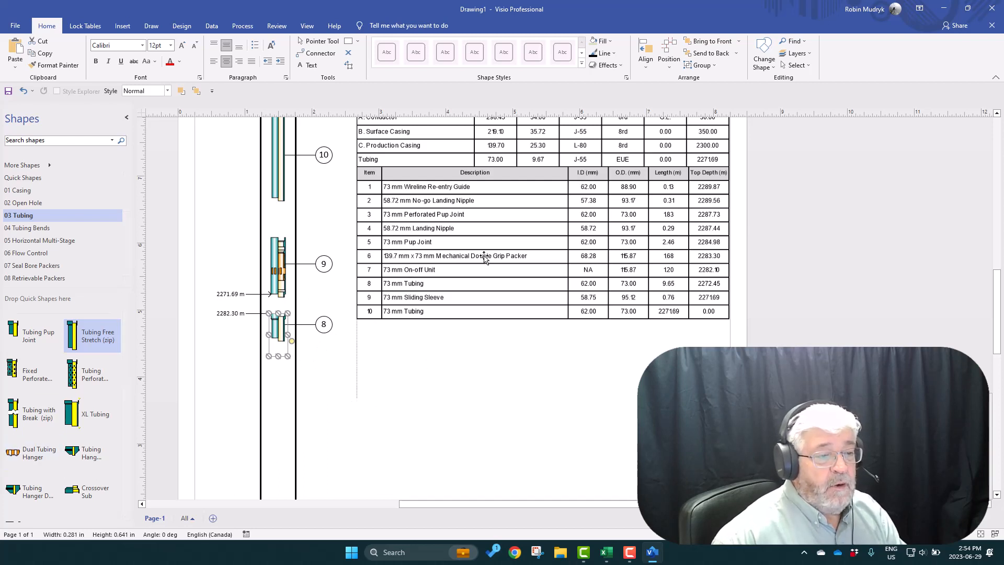
Place an On-Off Unit from the 09 Packer Accessories shapes inside the production casing below the short tubing.
scroll(486, 279, "down", 1)
scroll(487, 280, "down", 1)
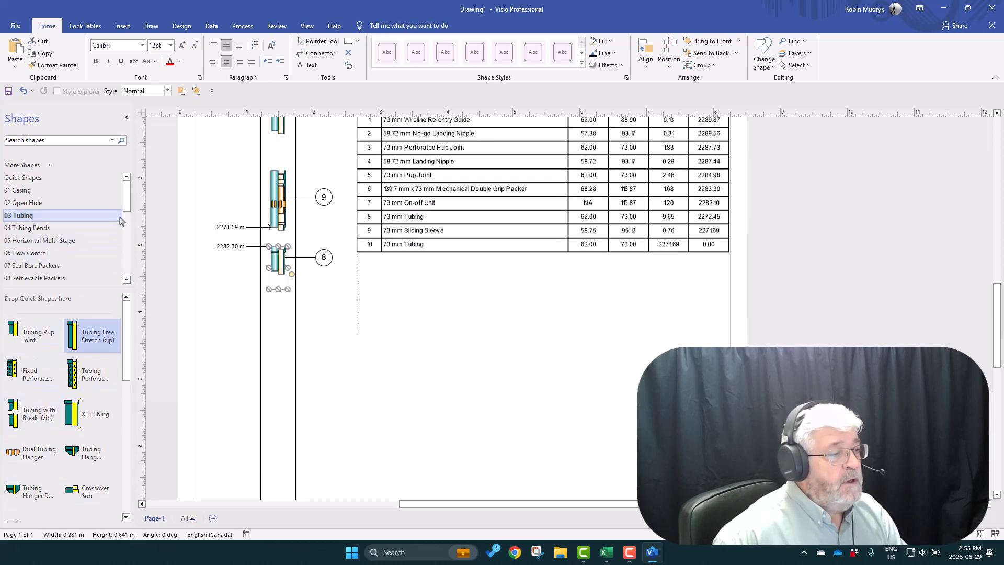
scroll(129, 220, "down", 3)
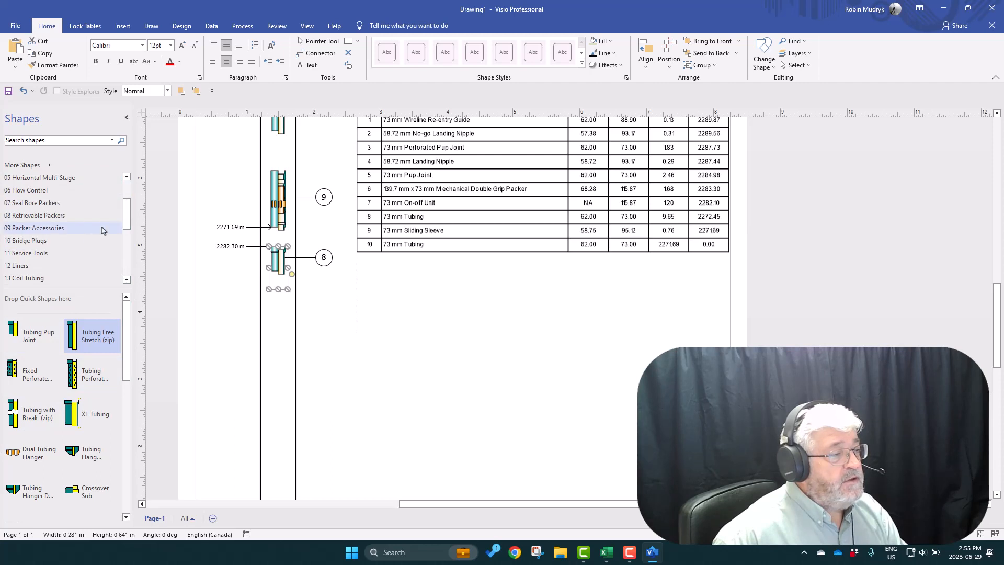
left_click(58, 232)
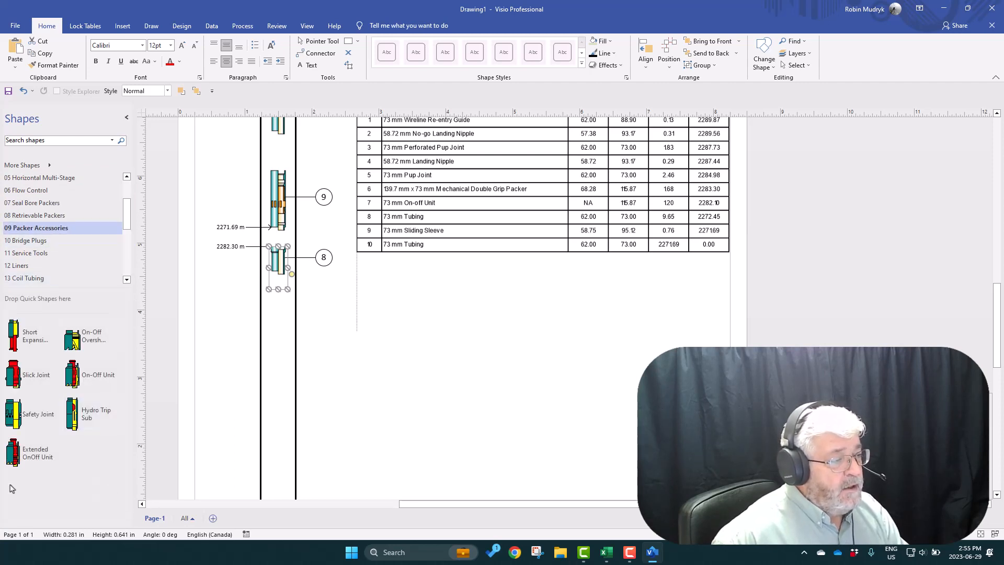
left_click_drag(76, 378, 281, 329)
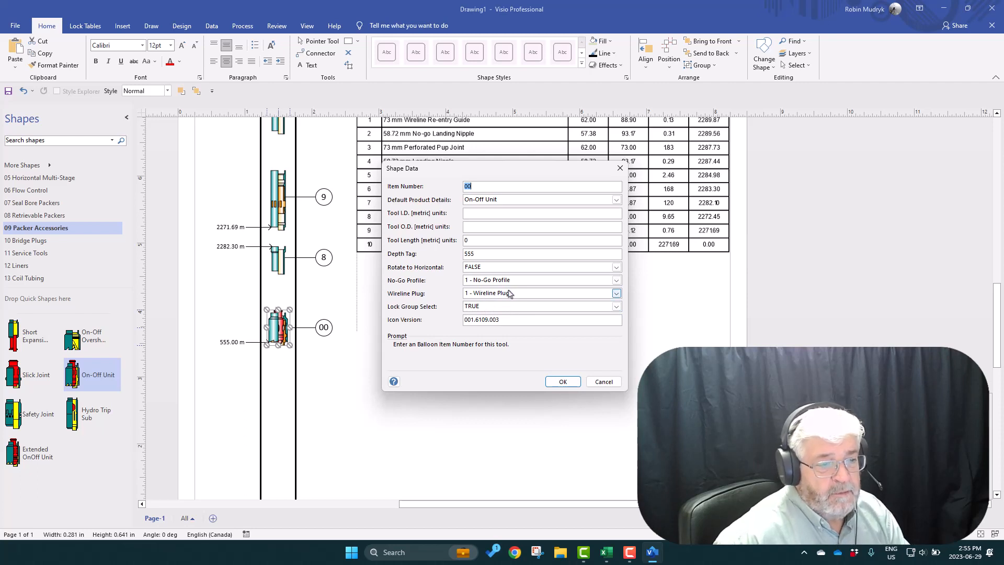
Set the new On-Off Unit to No Wireline Plug and Go Profile in its shape data.
left_click(617, 294)
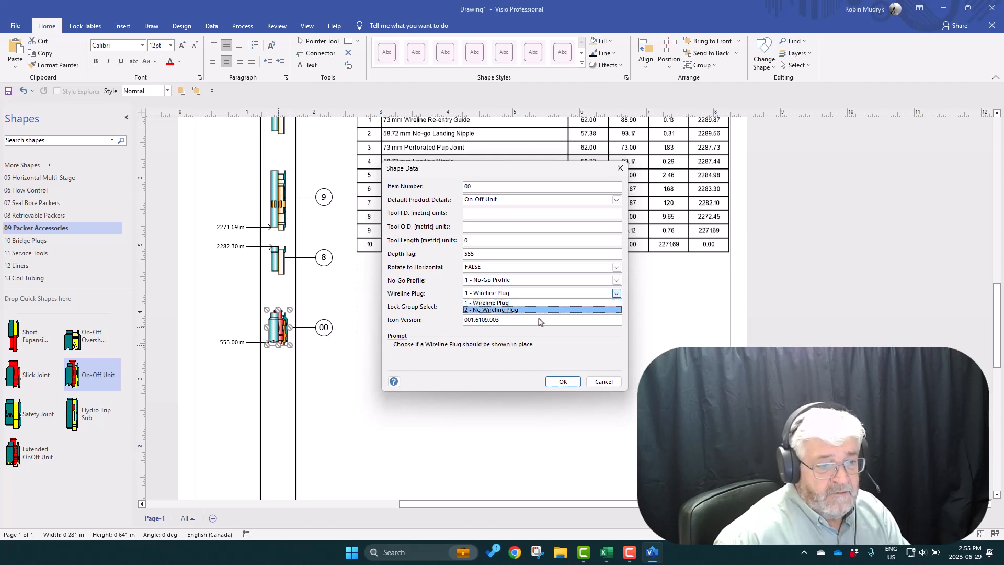
left_click(490, 309)
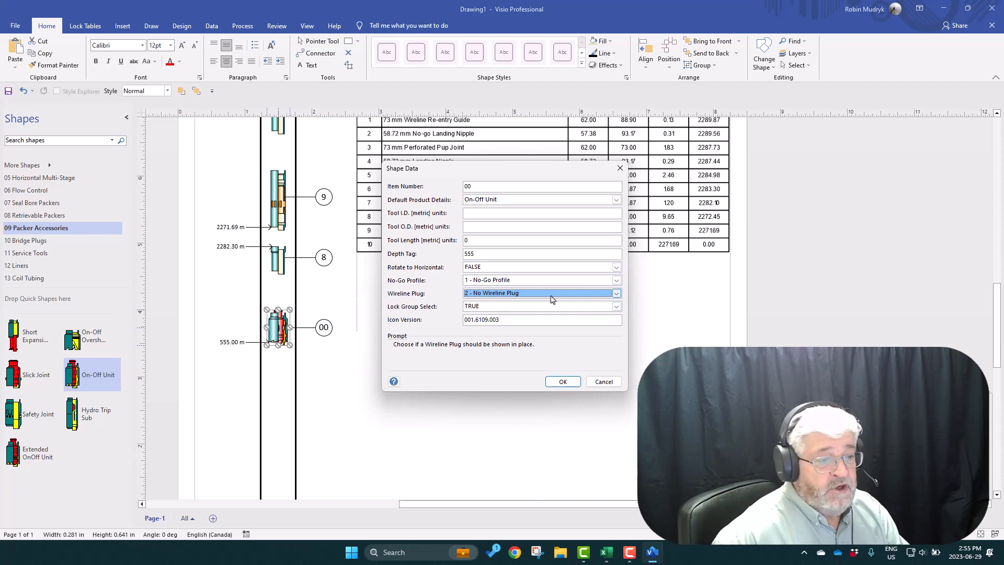
left_click(506, 284)
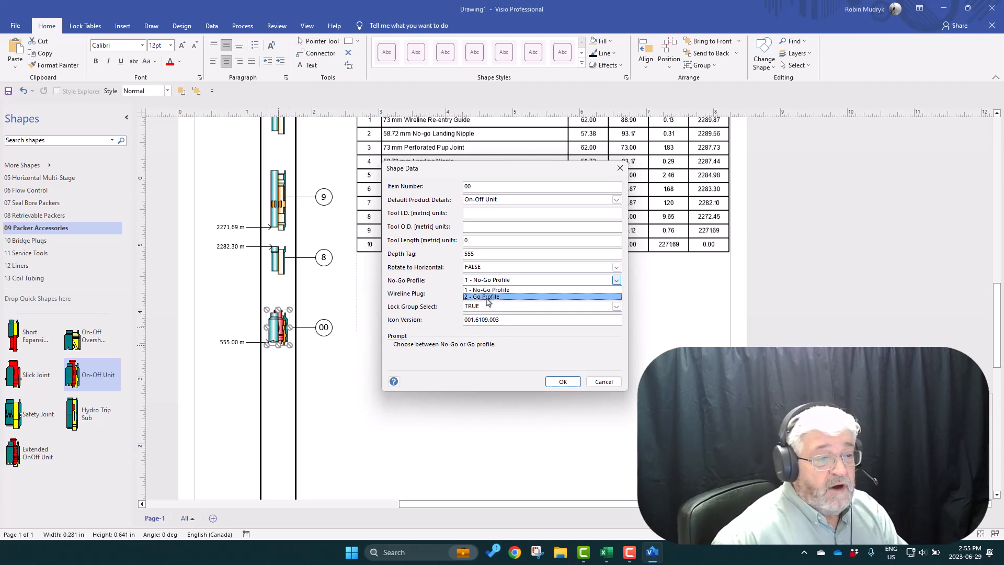
left_click(486, 297)
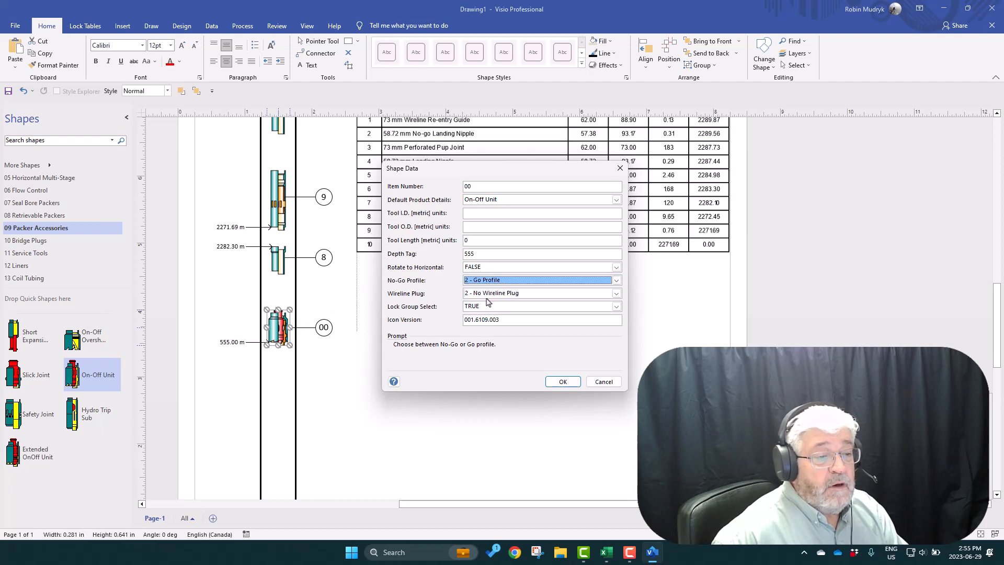
left_click_drag(499, 163, 499, 221)
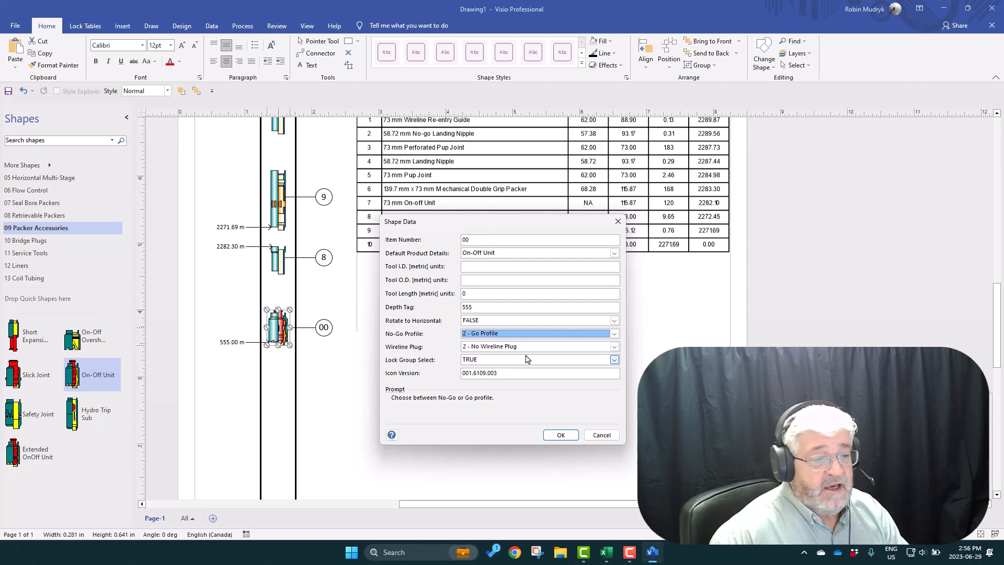
left_click(560, 436)
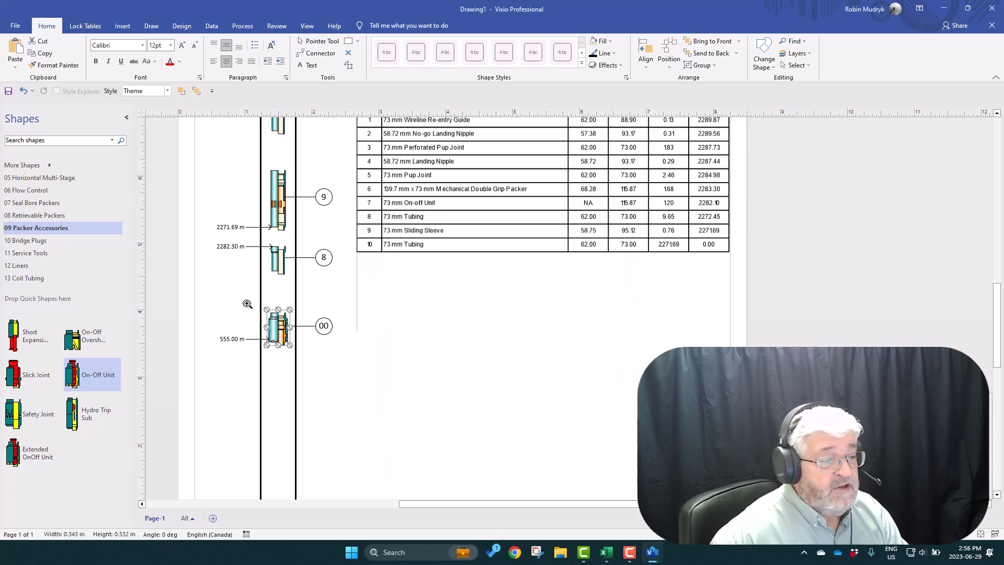
Try the No-Go Profile option on the On-Off Unit and undo the change.
left_click_drag(246, 301, 383, 377)
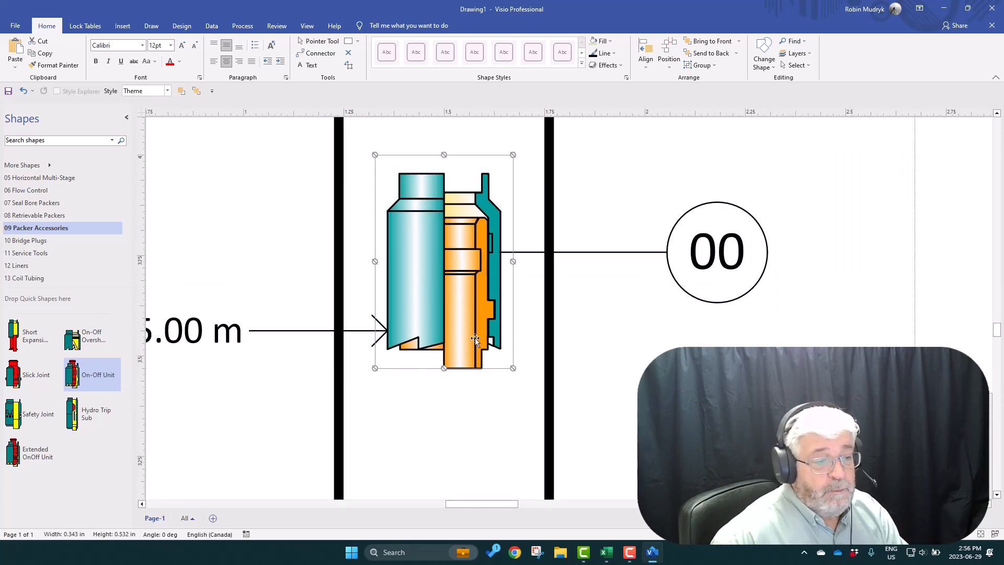
double_click(456, 305)
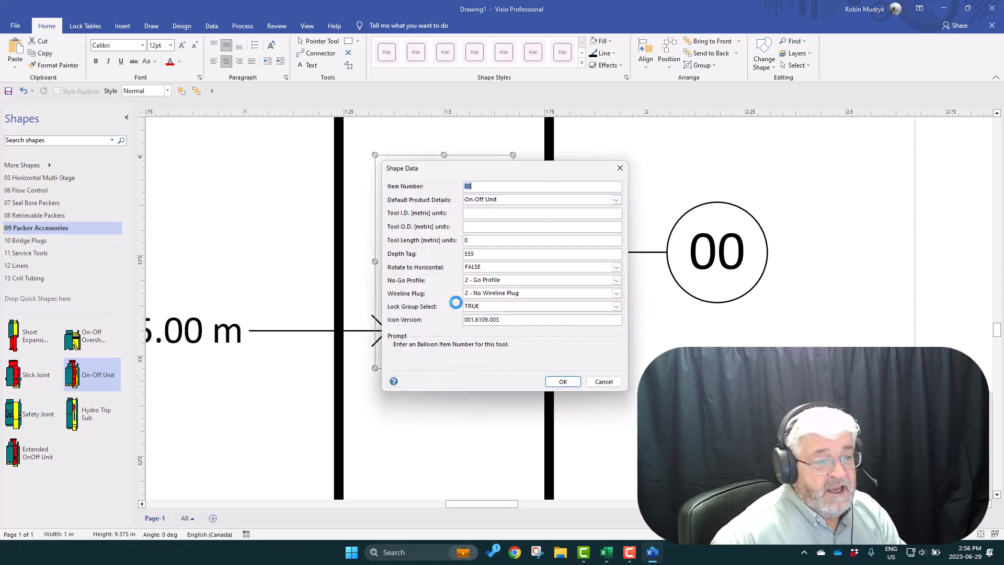
left_click(501, 282)
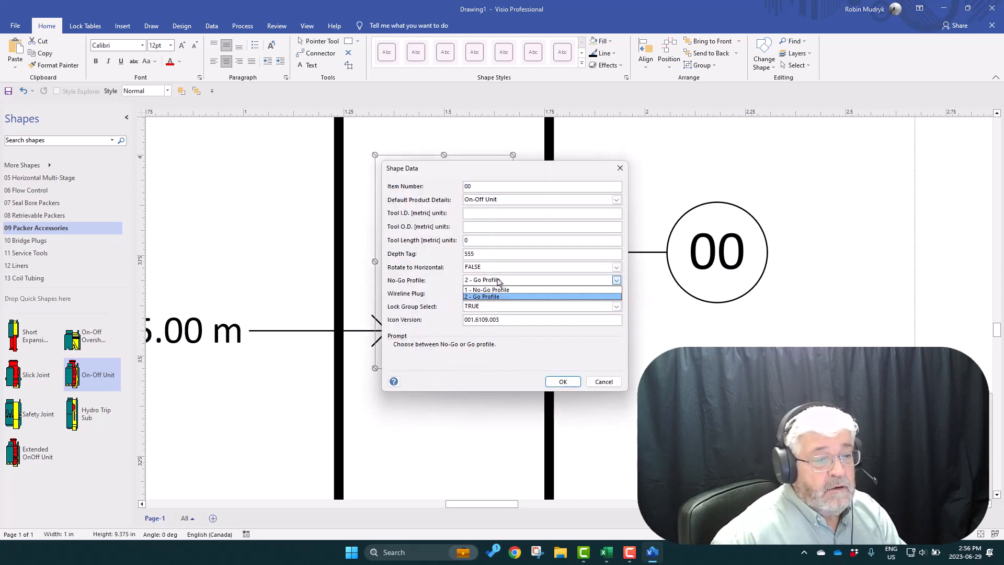
left_click(491, 292)
left_click(563, 382)
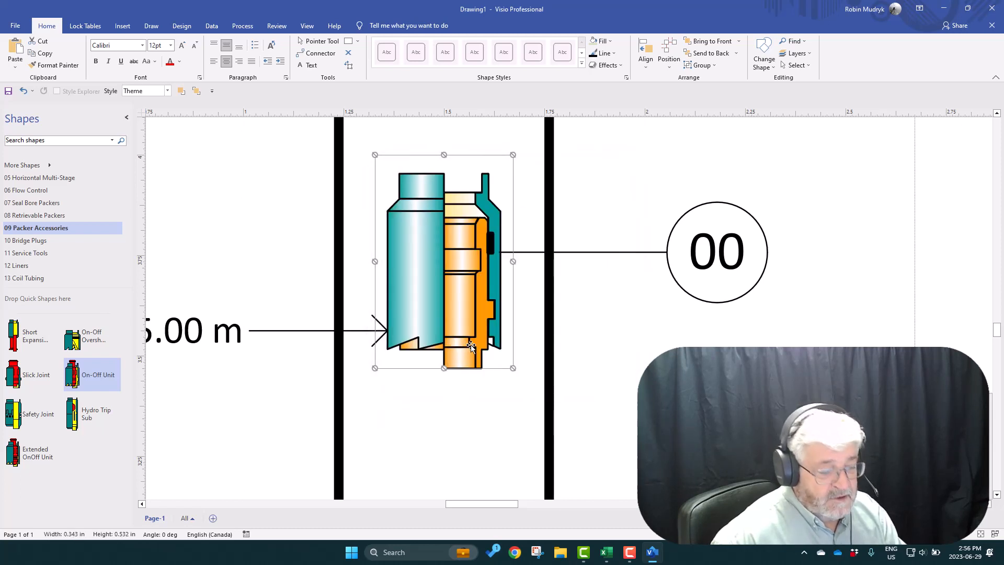
key("ctrl+z")
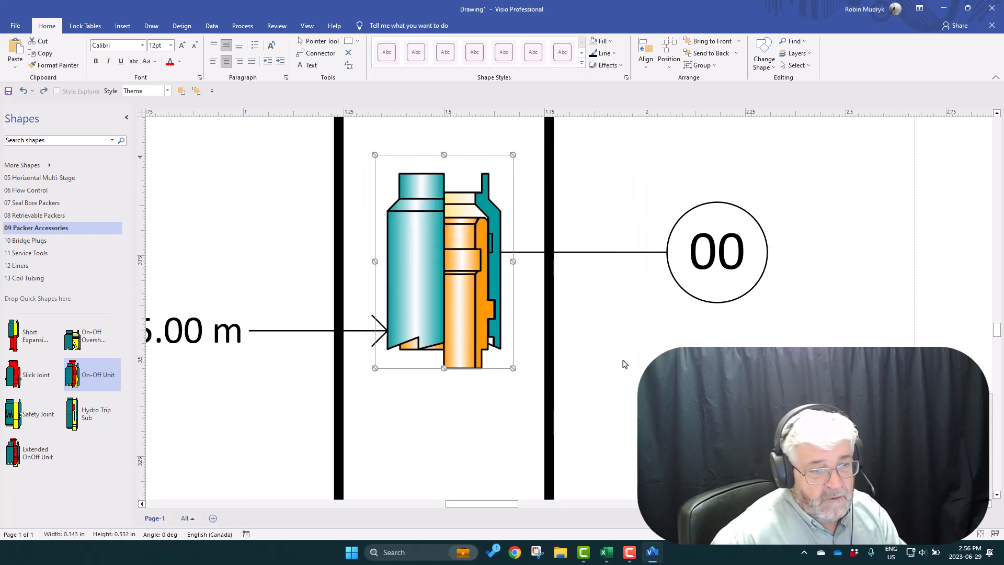
Set the On-Off Unit's item number to 7.
scroll(617, 375, "down", 3)
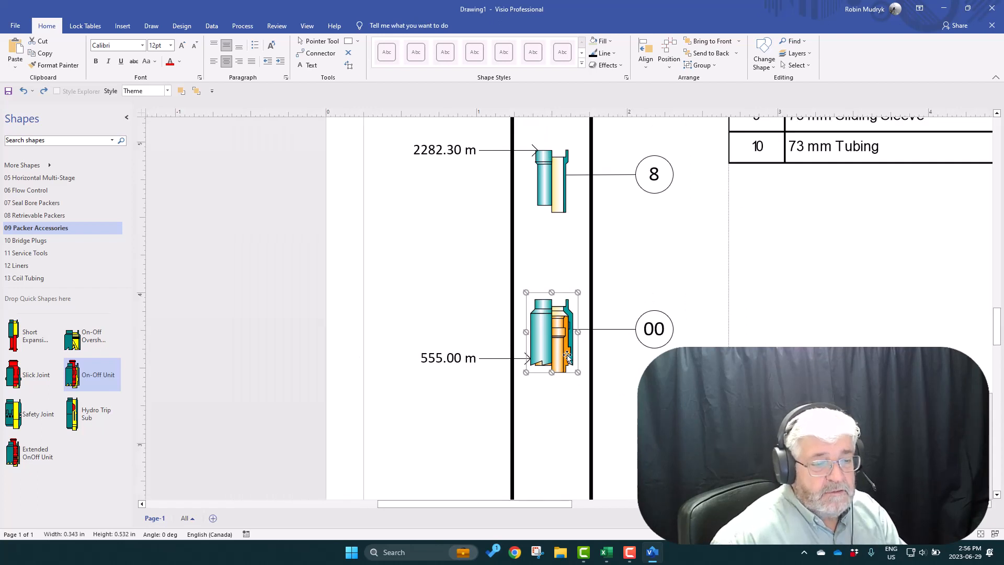
left_click_drag(594, 362, 590, 362)
left_click_drag(449, 363, 439, 352)
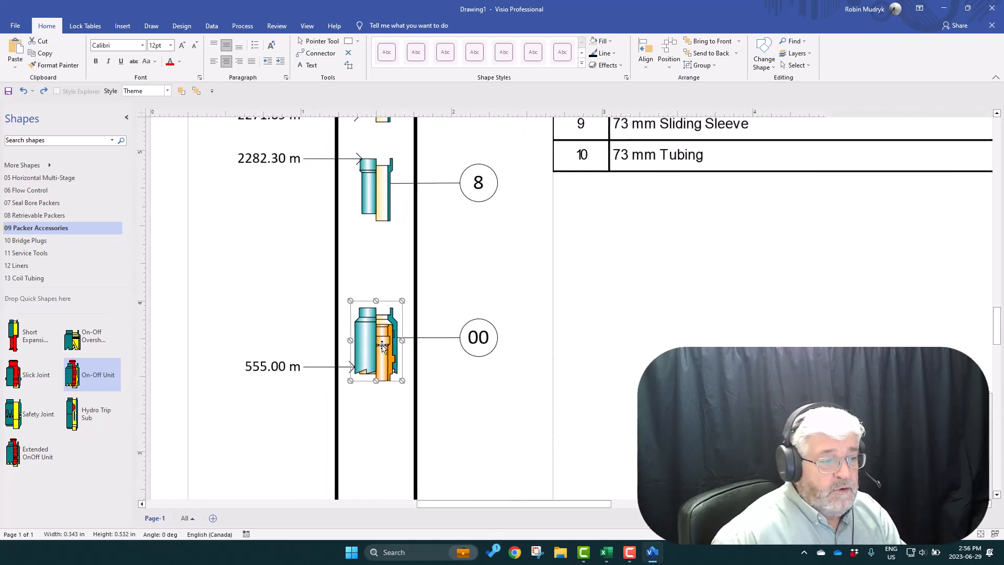
double_click(384, 345)
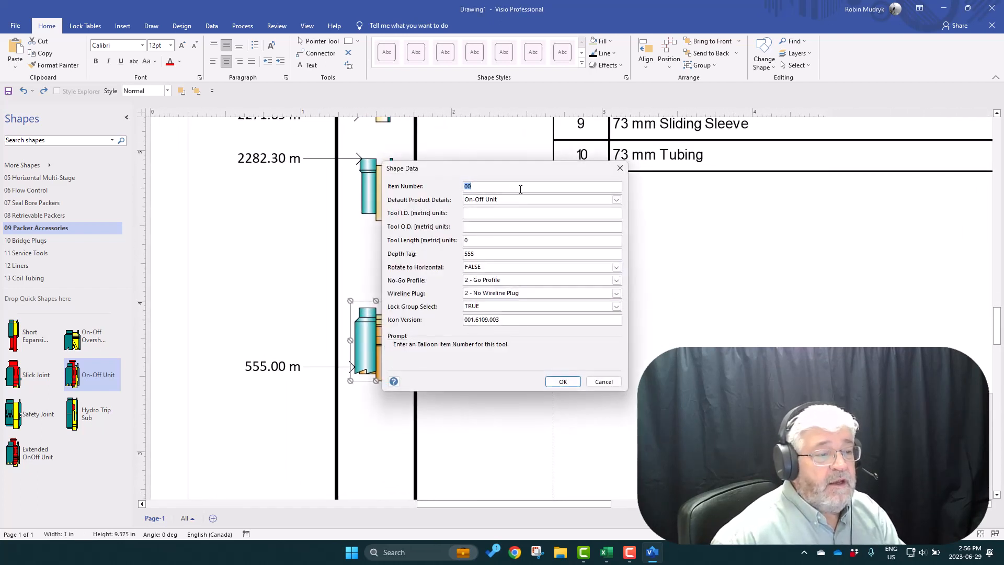
left_click_drag(516, 168, 548, 203)
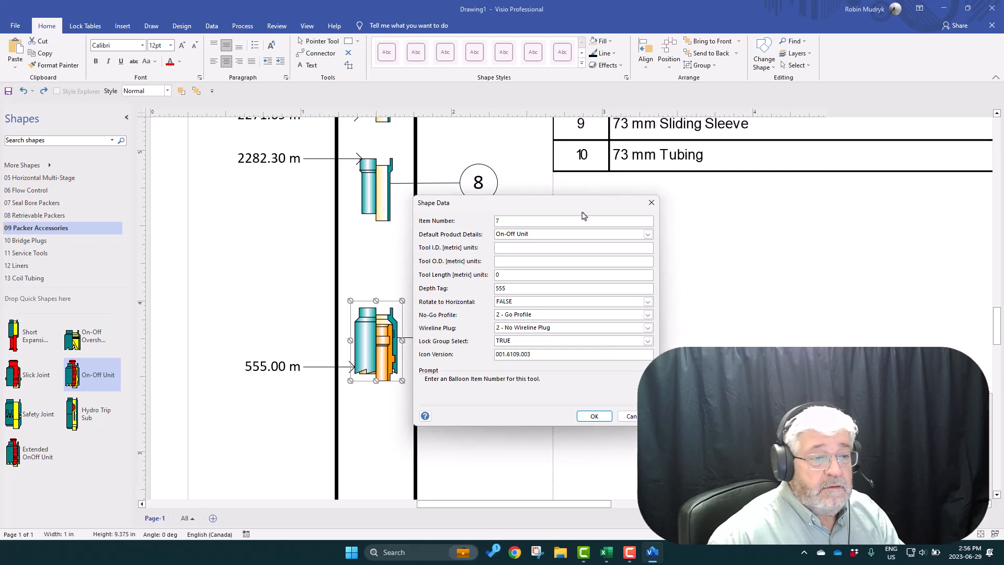
left_click_drag(580, 207, 730, 215)
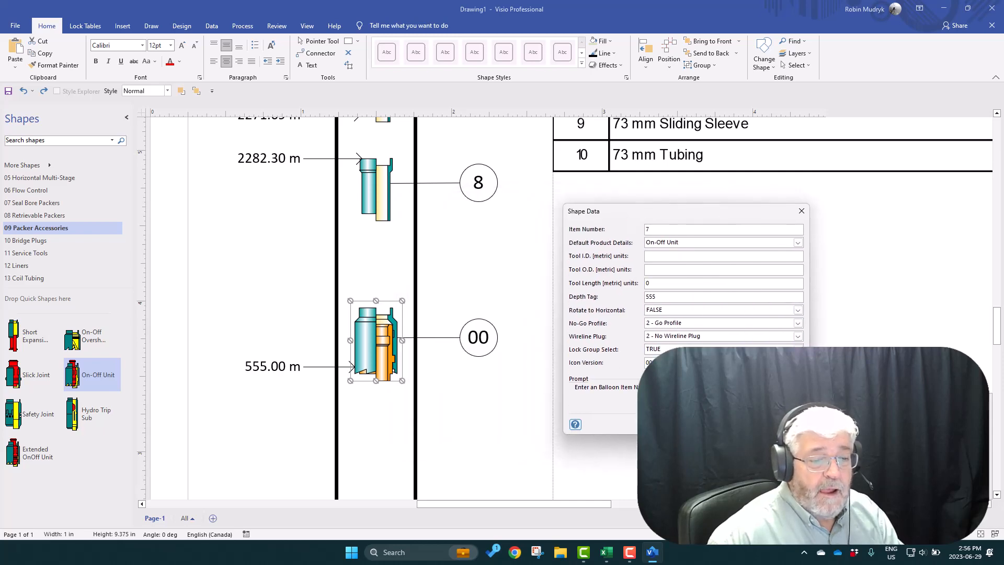
key("Return")
Set the On-Off Unit's depth tag to 2282.10, matching the item 7 top depth in the table.
scroll(700, 345, "down", 3)
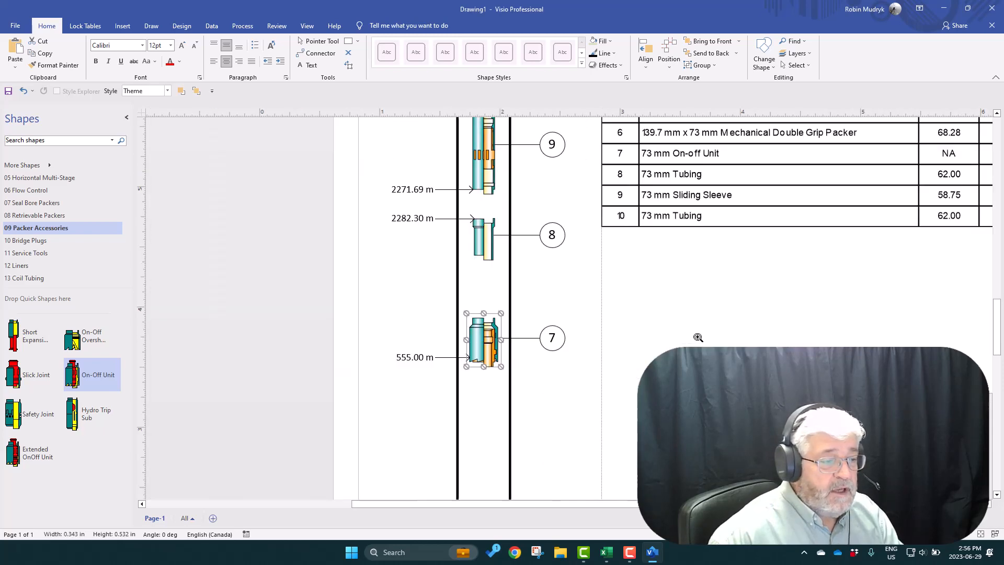
mouse_move(702, 347)
left_mouse_down()
mouse_move(634, 341)
mouse_move(450, 375)
mouse_move(423, 370)
left_mouse_up()
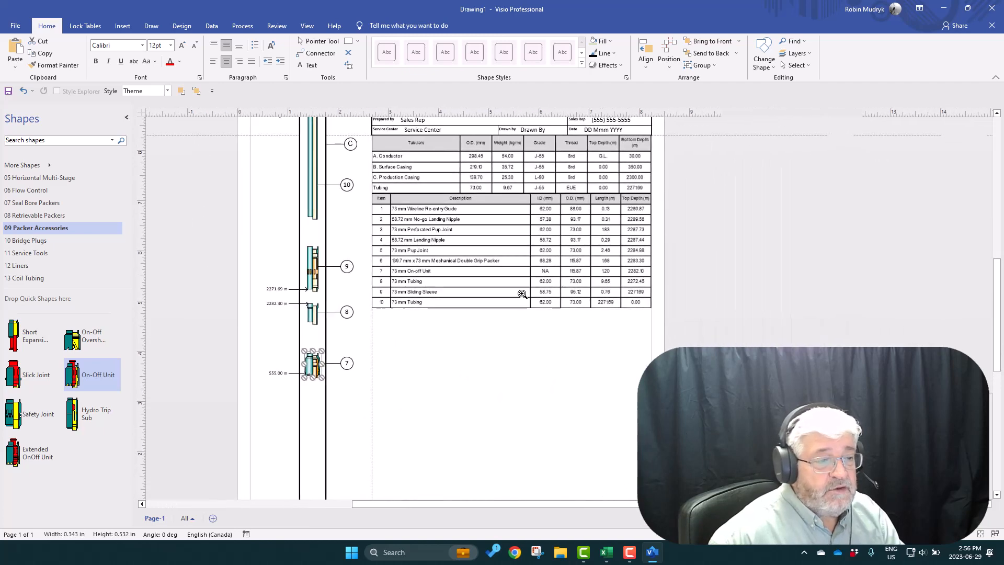
scroll(554, 291, "up", 2)
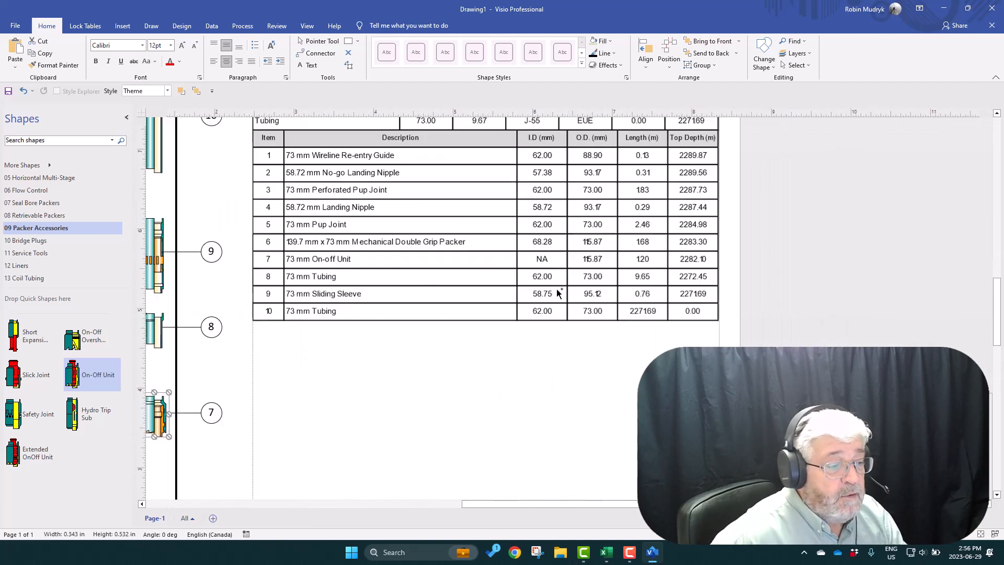
scroll(372, 369, "down", 1)
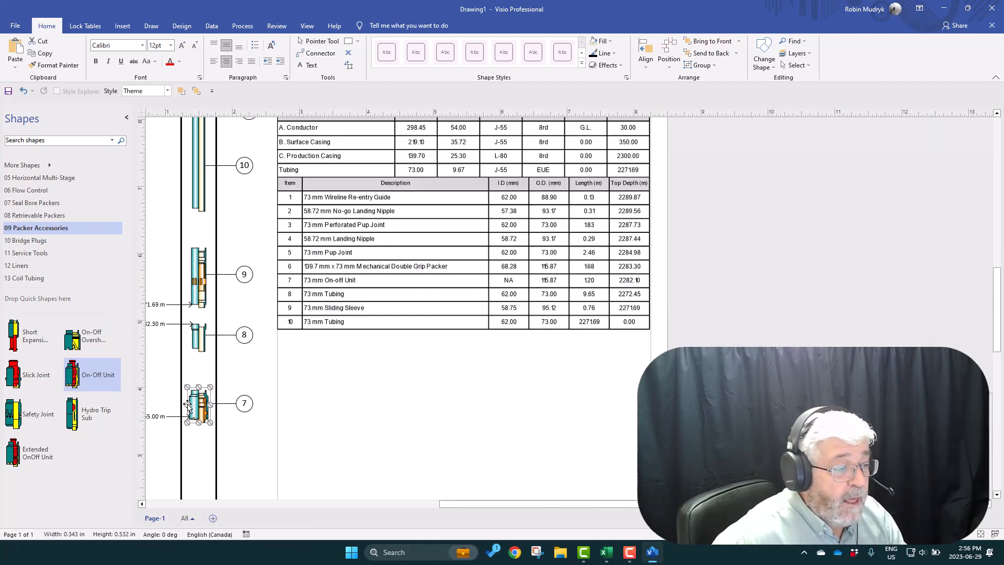
double_click(201, 407)
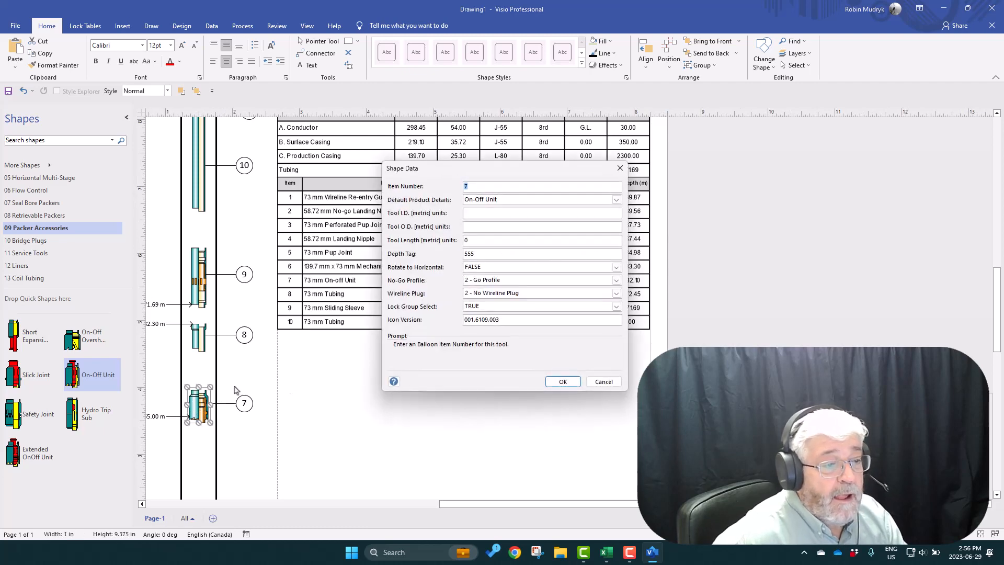
left_click_drag(527, 173, 552, 300)
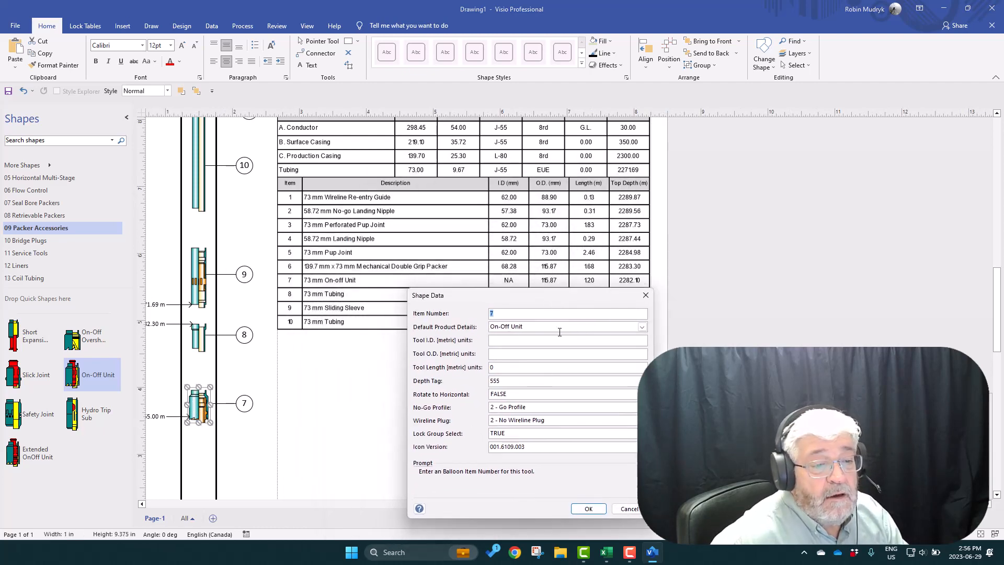
double_click(498, 383)
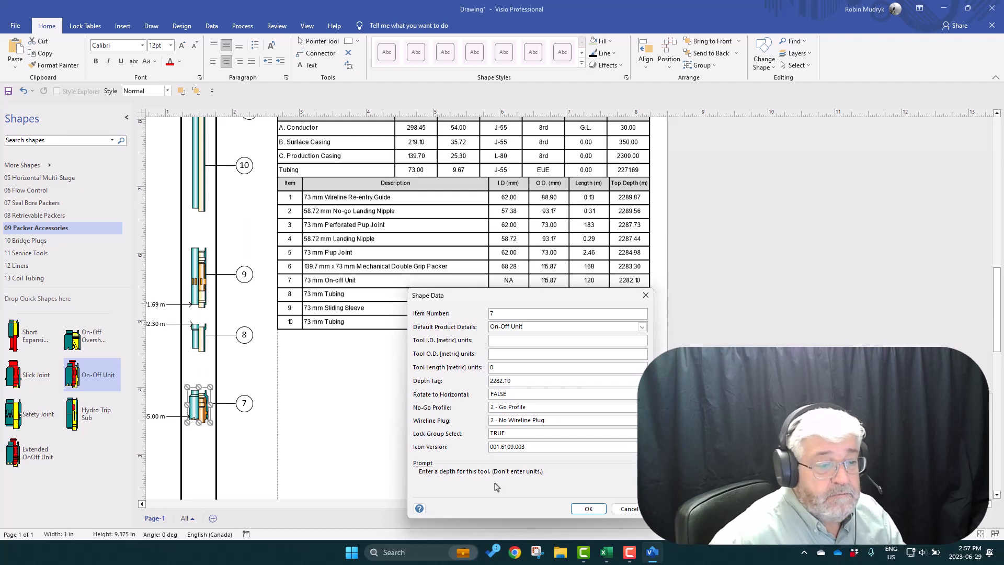
left_click(588, 509)
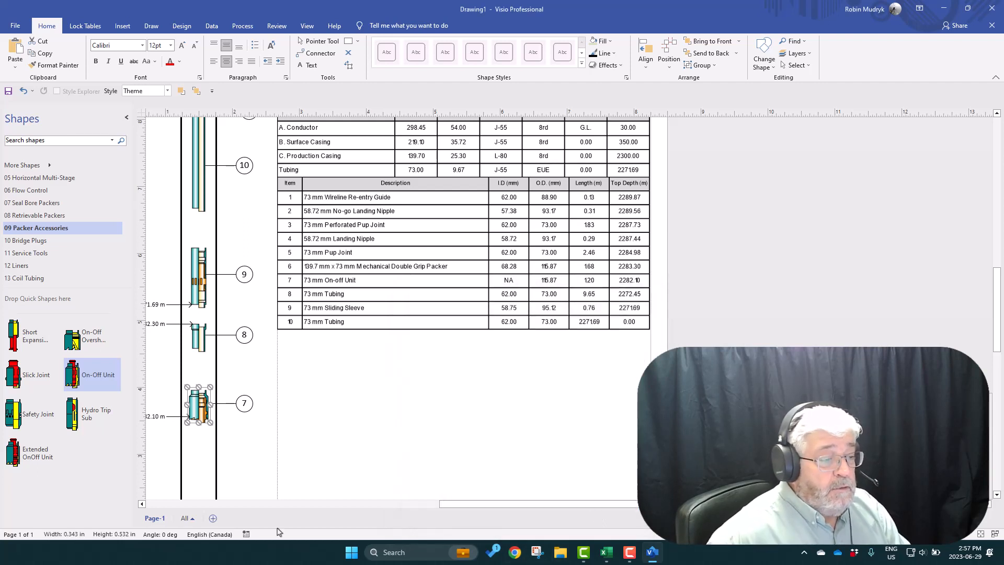
left_click_drag(318, 428, 466, 360)
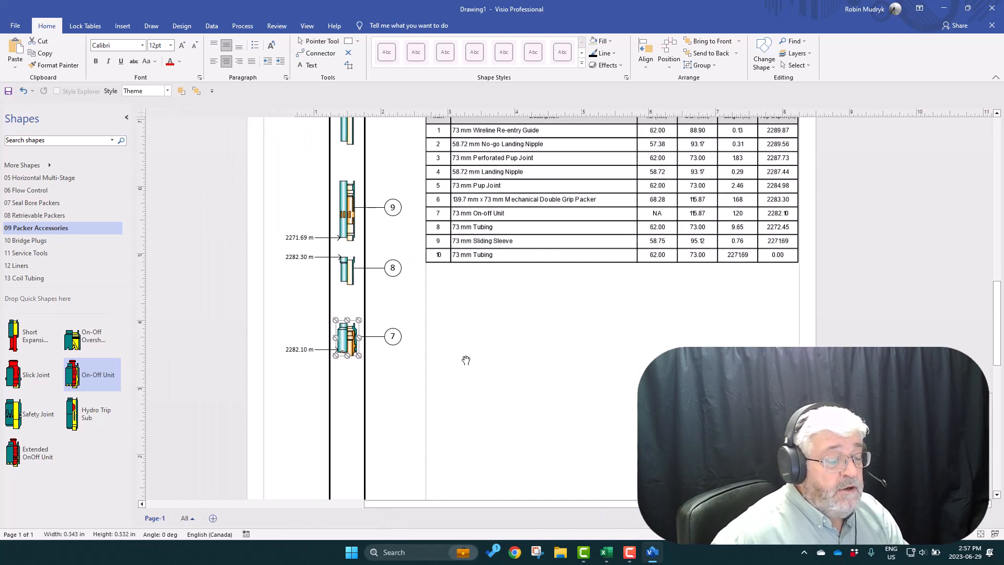
Move the item 8 tubing up so its upper end connects to the lower end of sliding sleeve 9.
scroll(415, 403, "up", 3)
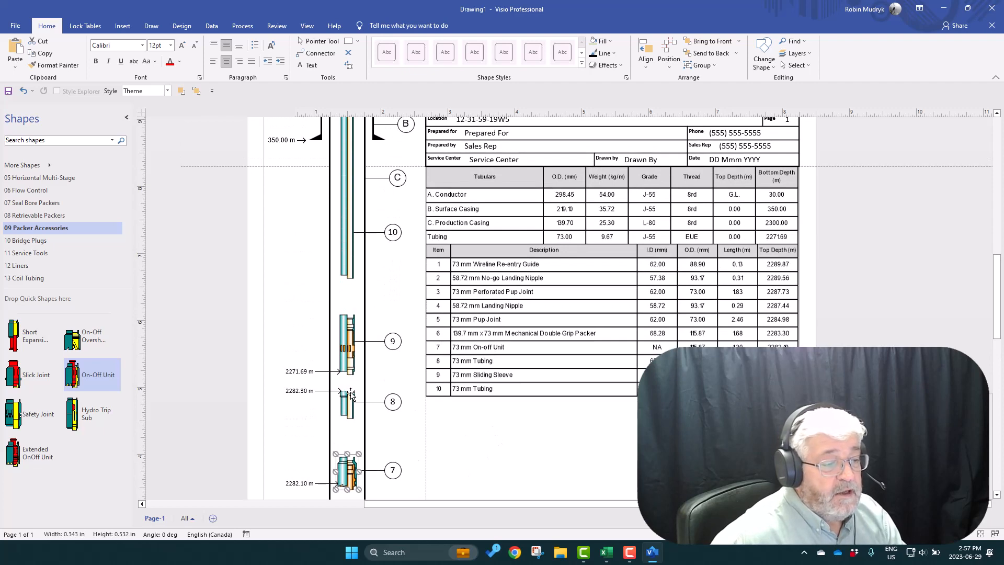
left_click_drag(307, 356, 452, 283)
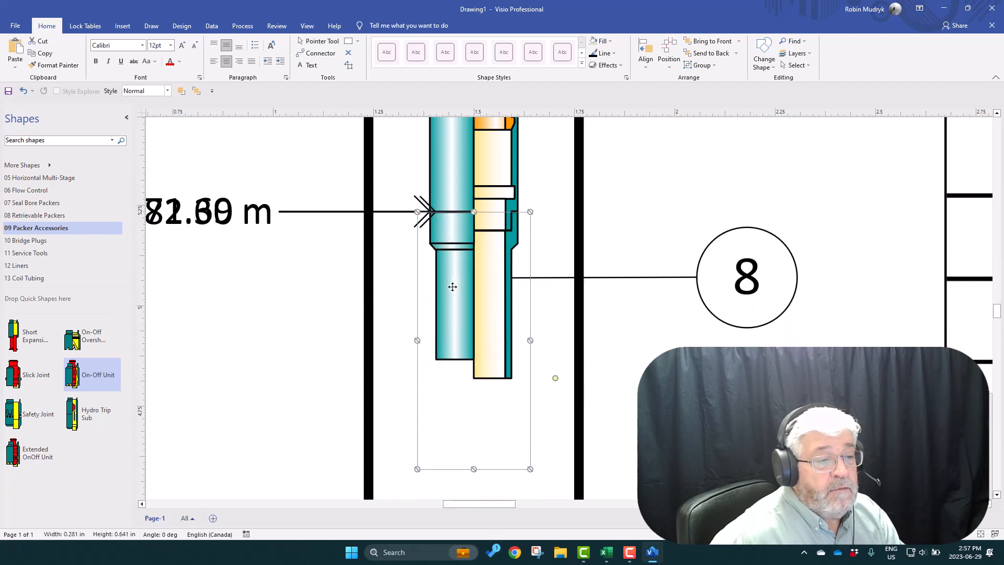
Move the item 7 On-Off Unit up under the item 8 tubing and nudge it until their ends meet.
scroll(525, 368, "down", 5)
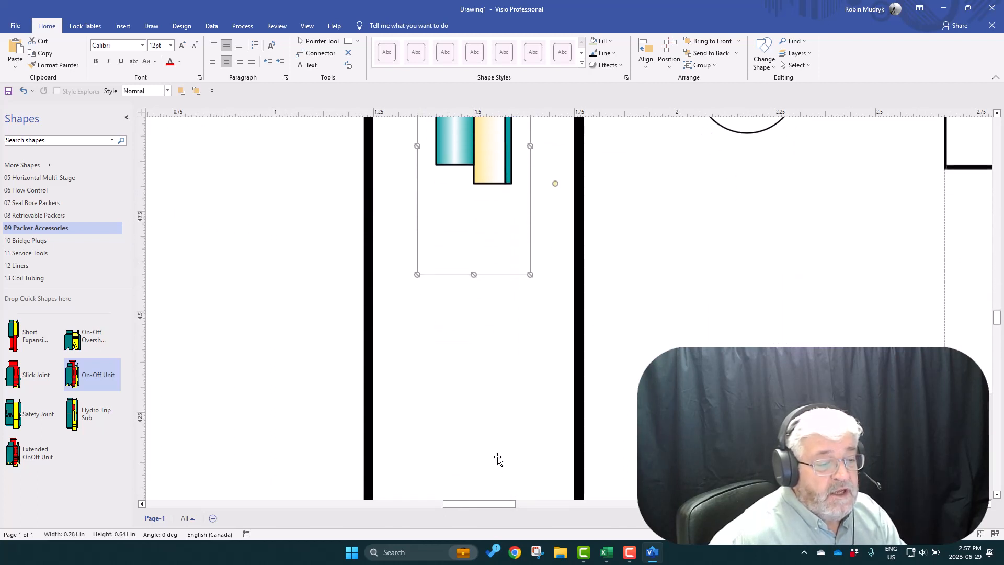
scroll(509, 446, "down", 1)
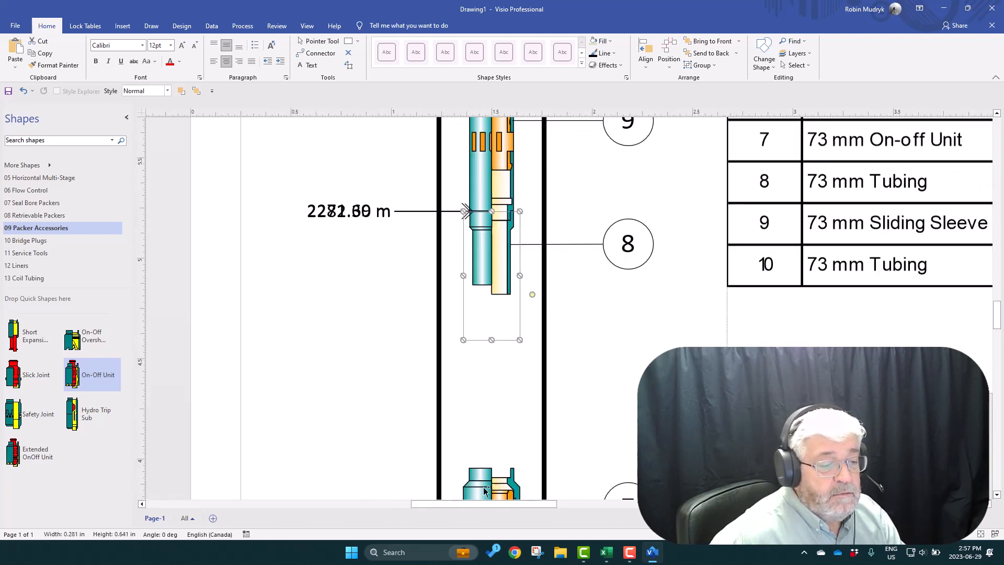
left_click_drag(484, 472, 480, 313)
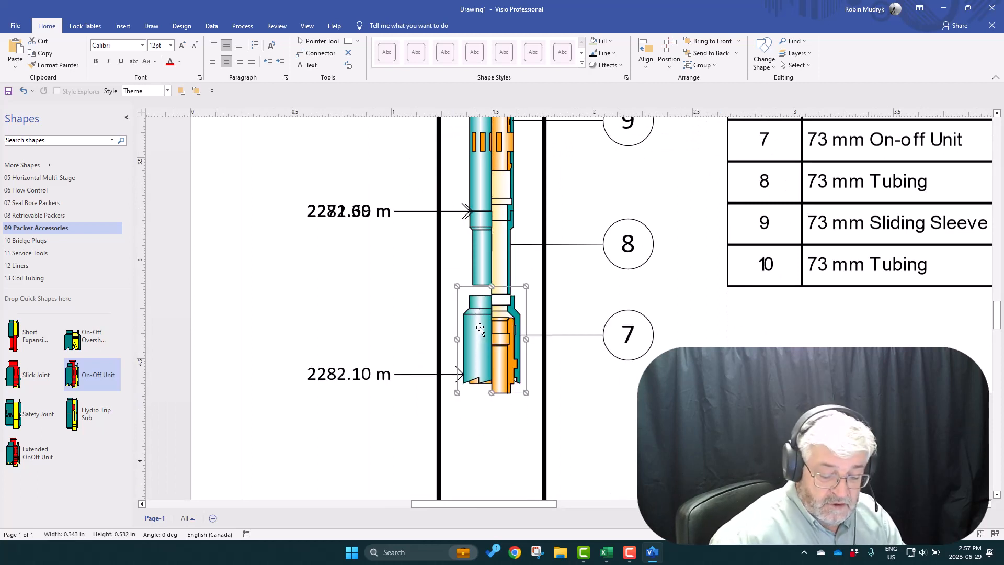
key("Up")
key("Up")
key("Up")
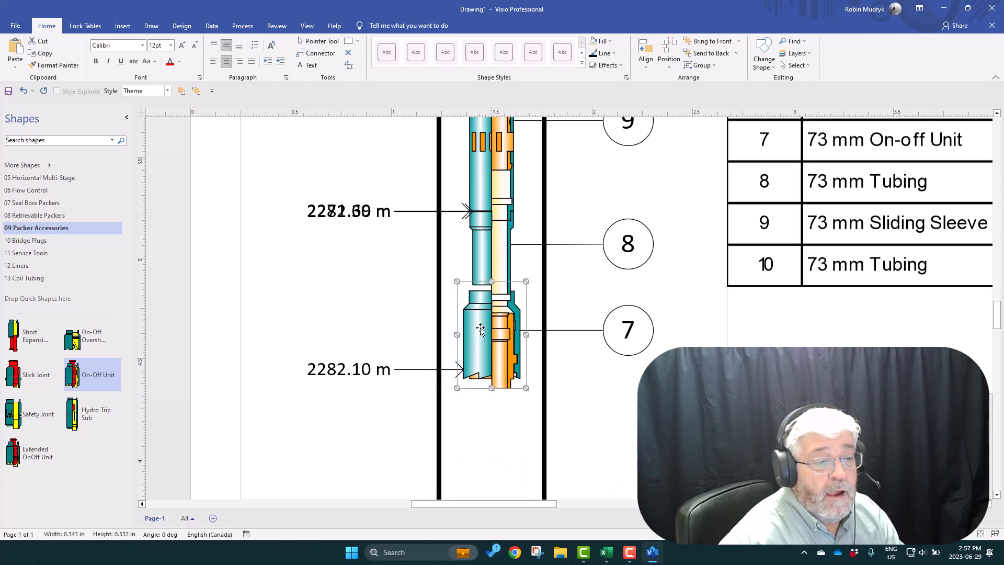
key("Up")
key("Up")
key("Up")
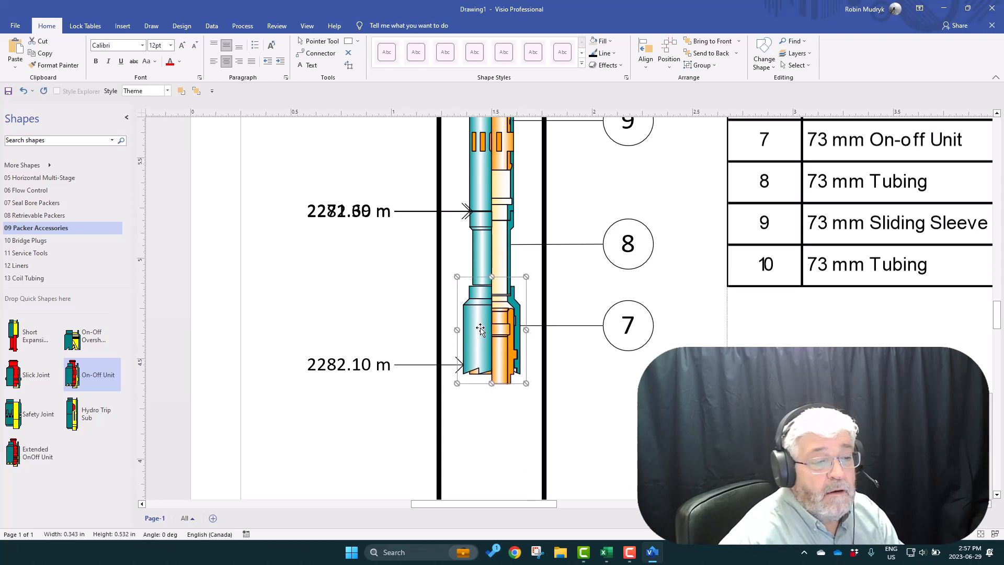
key("Up")
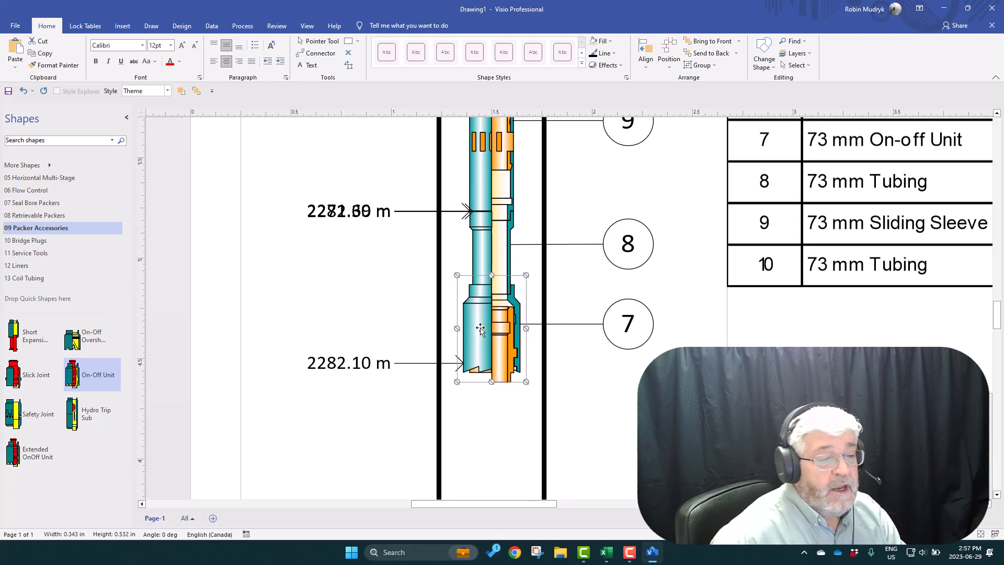
left_click(337, 335)
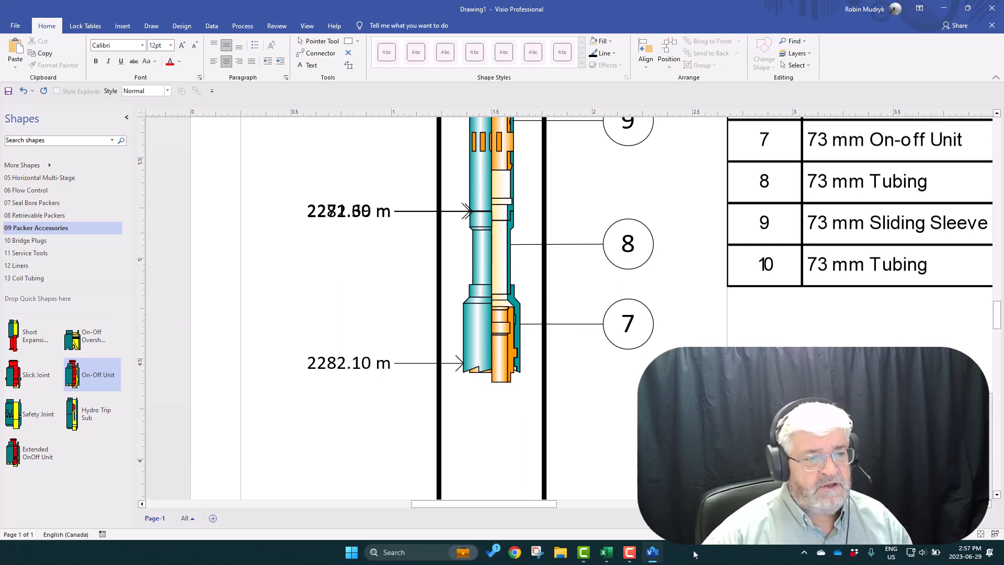
scroll(585, 397, "down", 2)
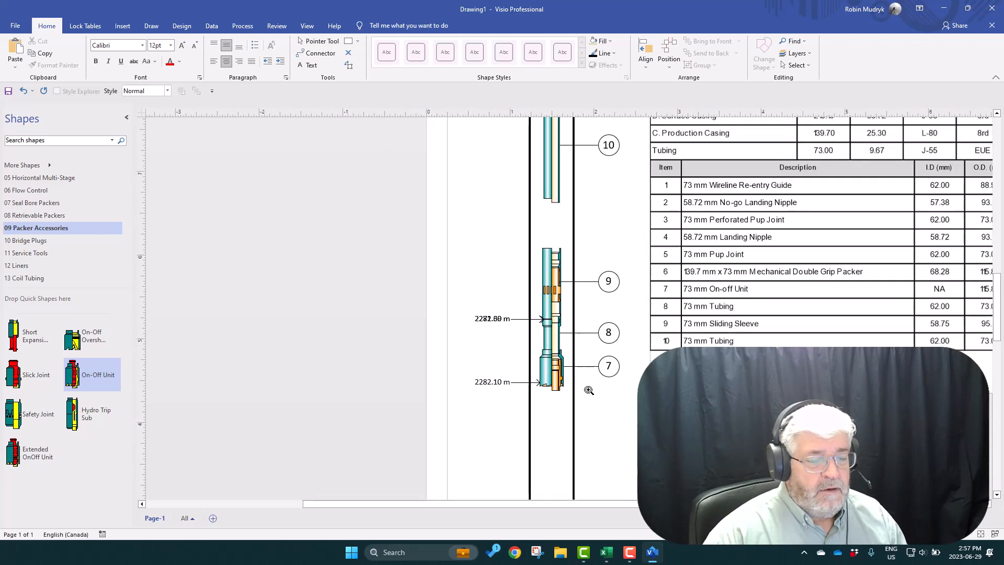
Add a Double Grip Mechanical Packer 3E Set from the 08 Retrievable Packers stencil inside the casing below the on-off unit.
left_click_drag(624, 417, 483, 276)
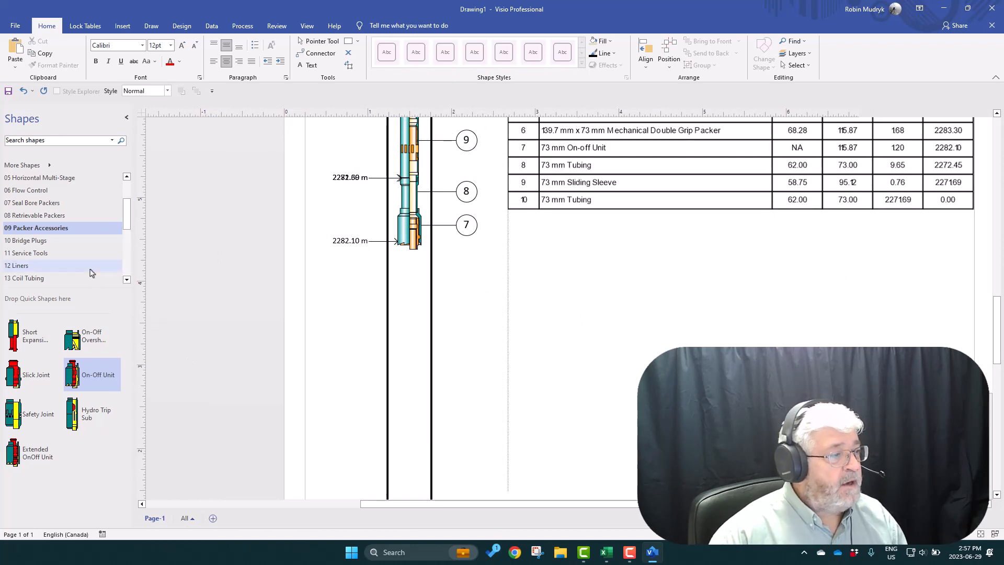
left_click(32, 215)
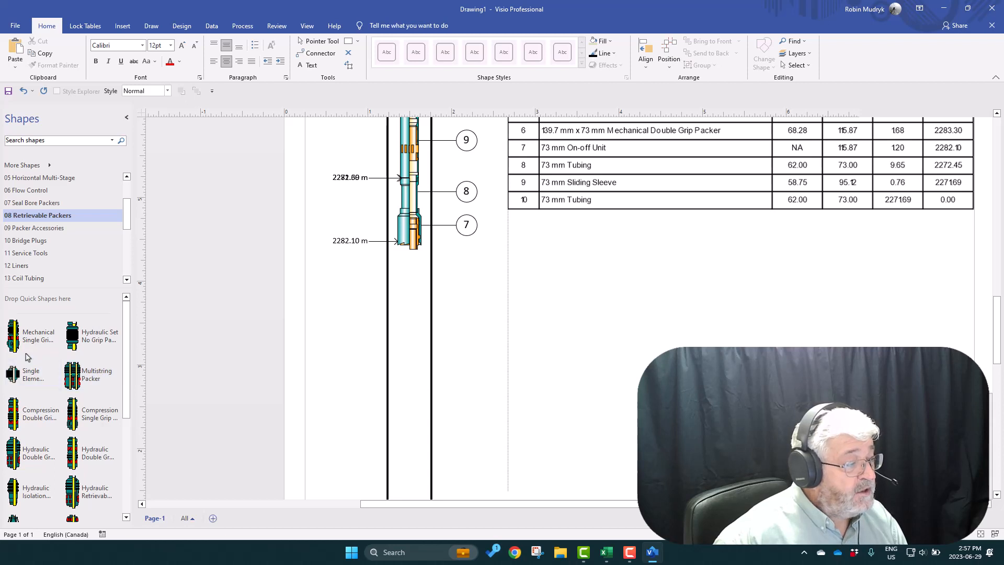
scroll(88, 351, "down", 3)
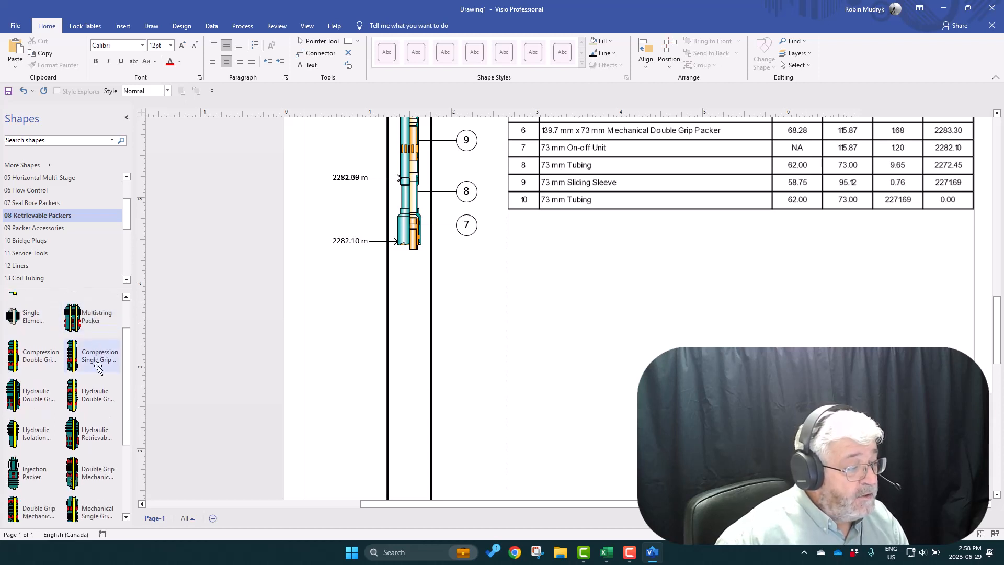
scroll(102, 369, "down", 1)
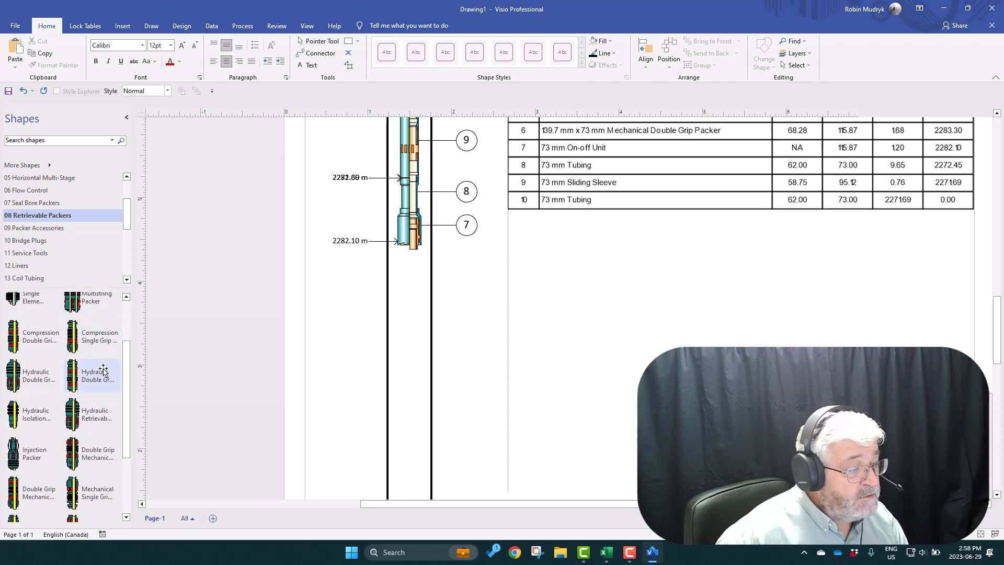
scroll(104, 379, "down", 3)
scroll(106, 387, "down", 2)
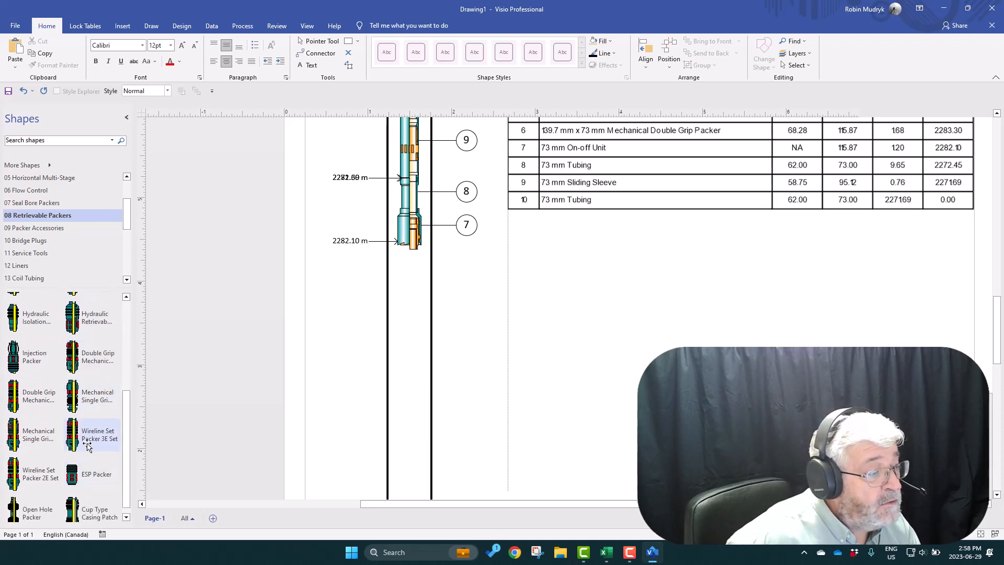
left_click_drag(87, 360, 410, 320)
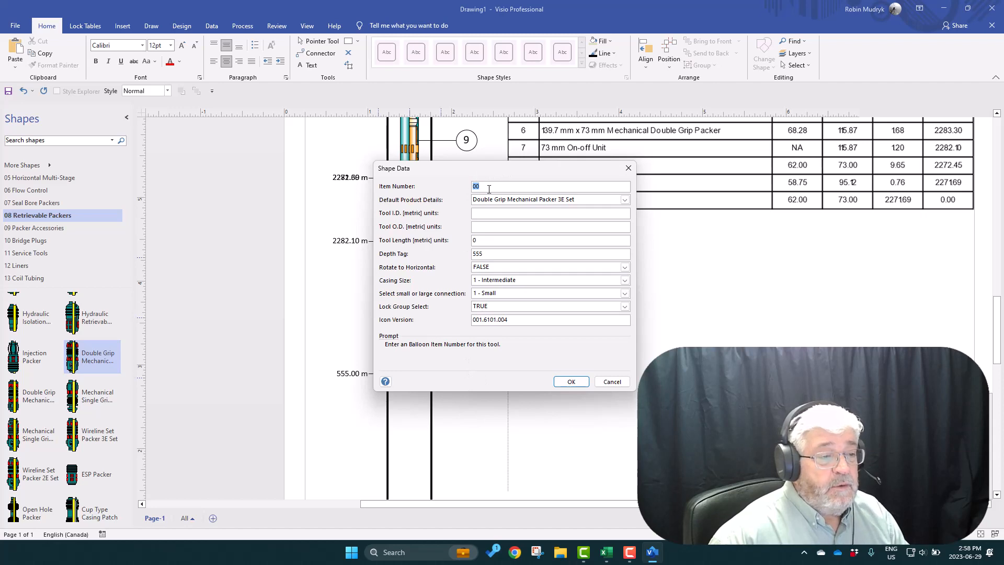
Set the new packer's item number to 6, depth tag to 2283.30 and casing size to the Dual option.
left_click_drag(493, 178, 657, 244)
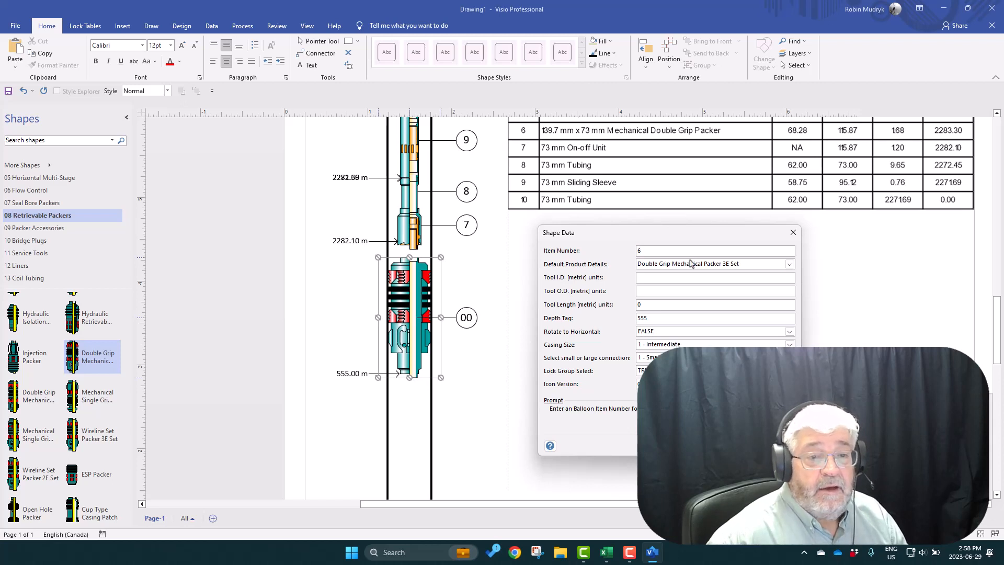
double_click(653, 319)
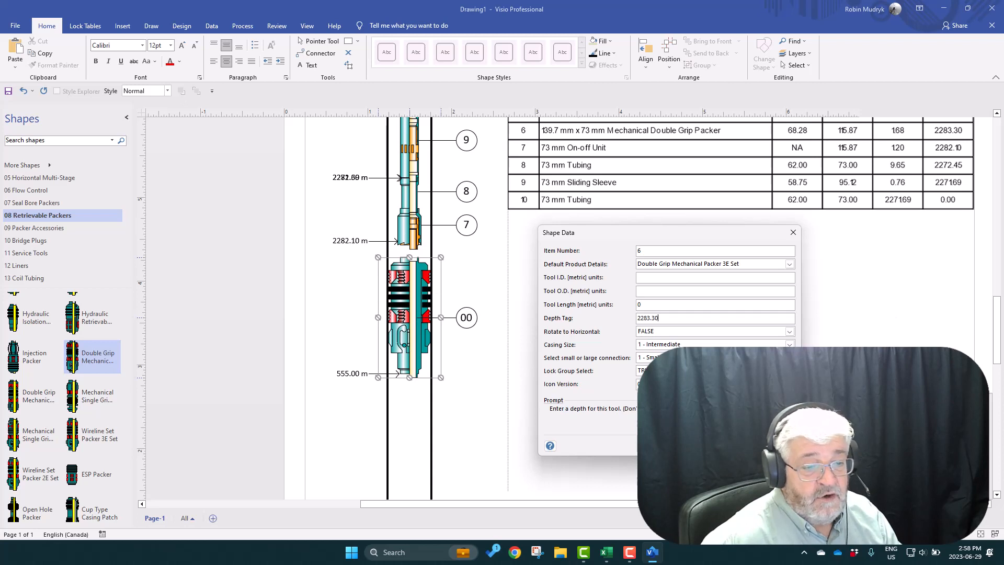
left_click(789, 345)
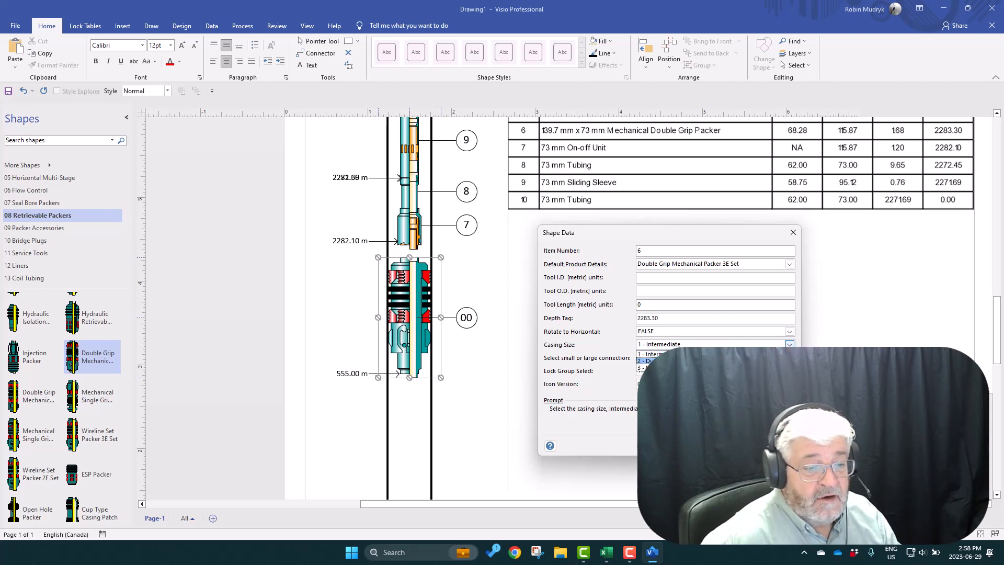
left_click(782, 360)
left_click(725, 445)
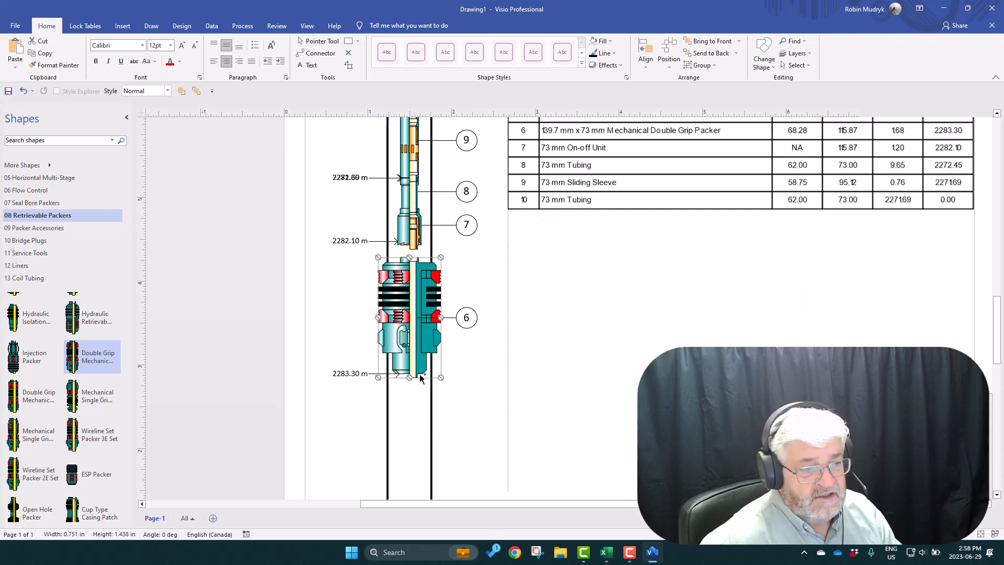
key("ctrl+z")
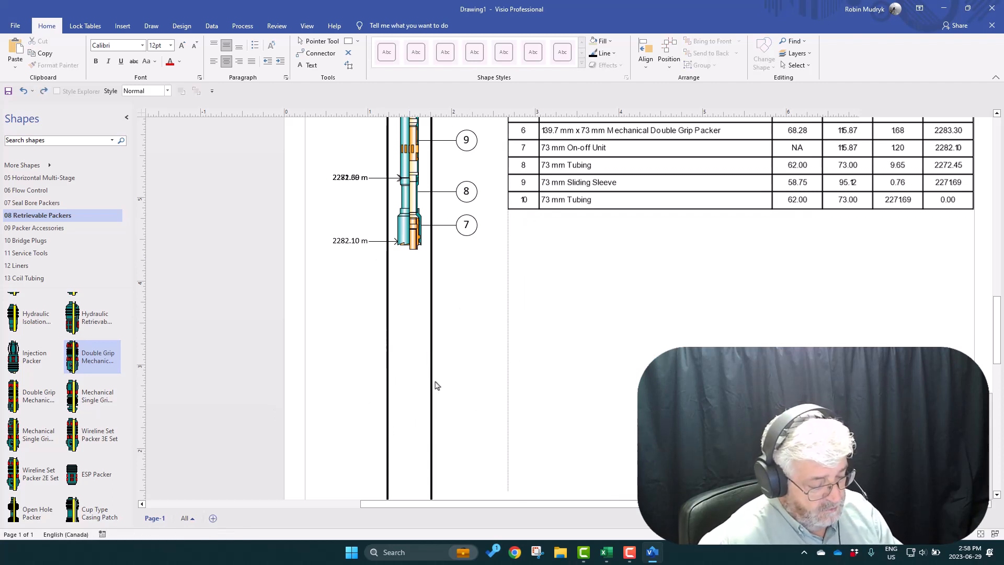
key("ctrl+z")
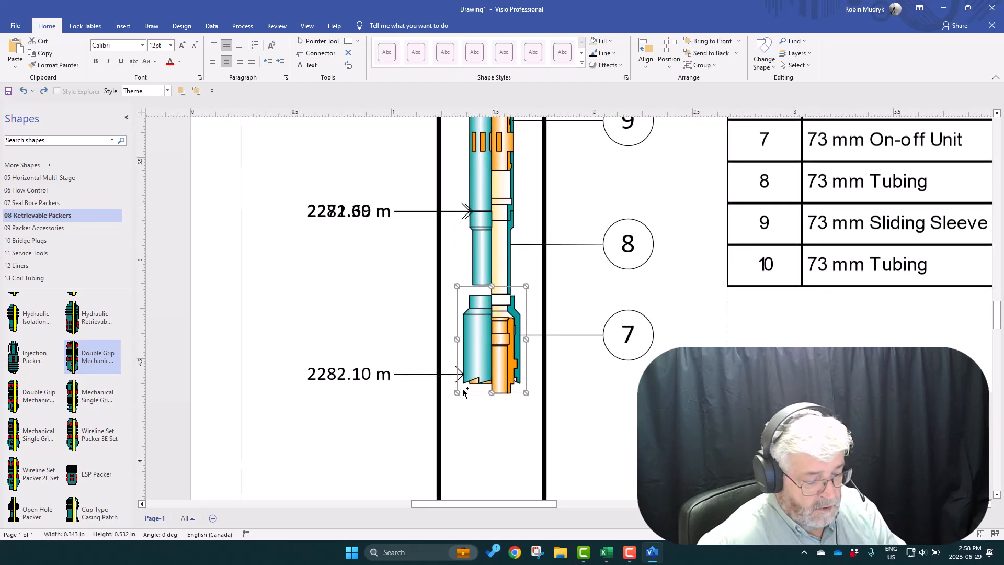
key("ctrl+y")
key("ctrl+y")
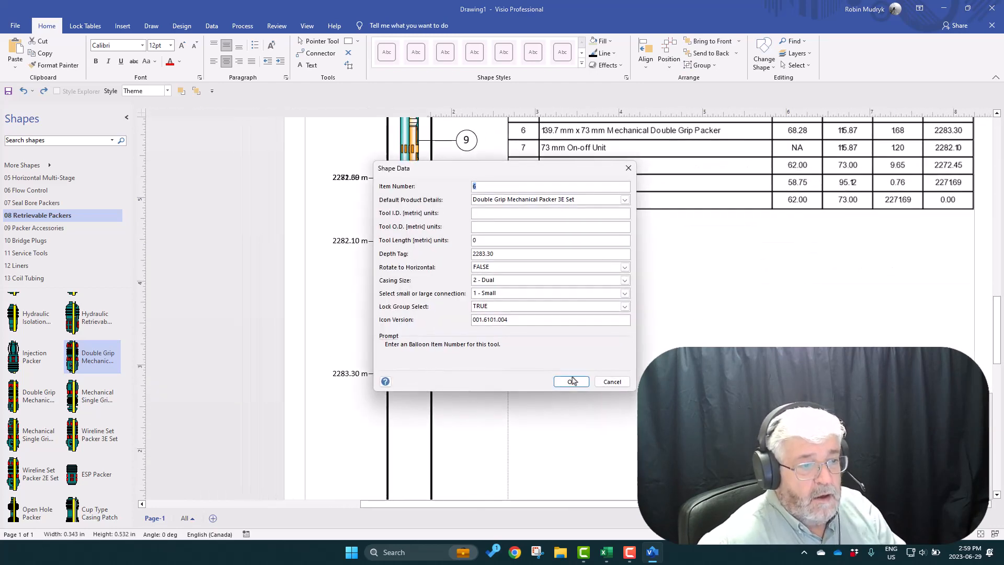
Set the packer's casing size to 1 - Intermediate.
left_click(521, 280)
left_click(518, 287)
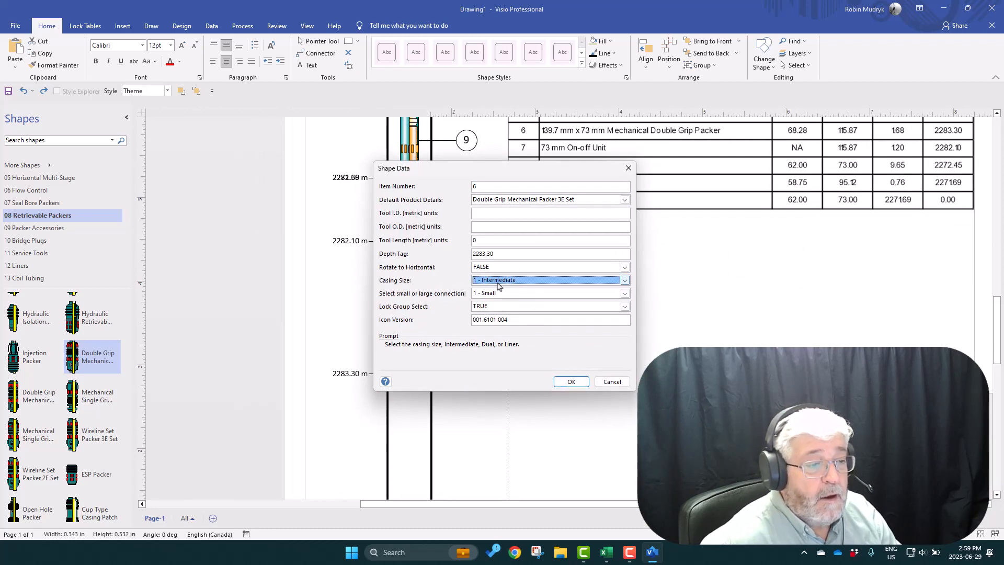
left_click(571, 381)
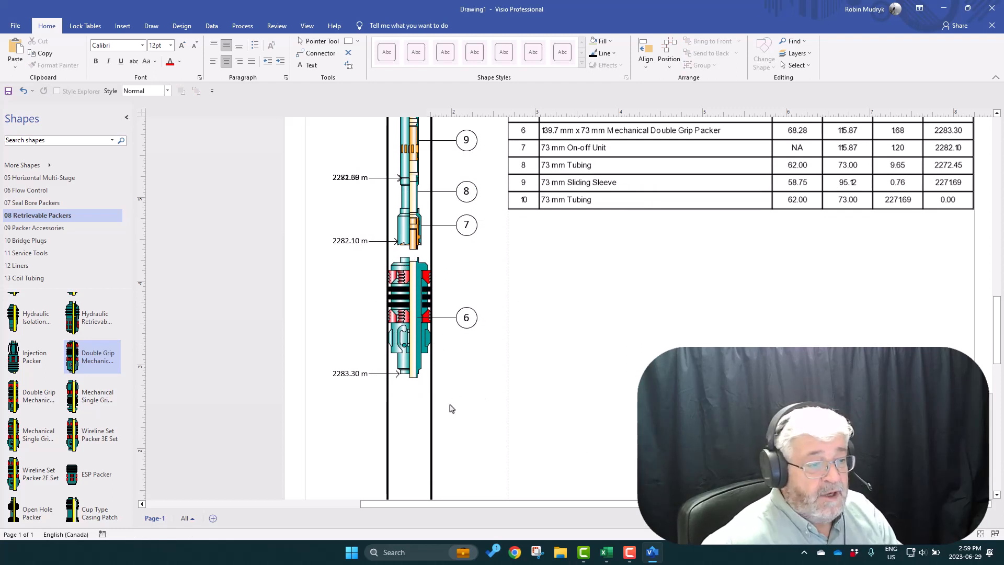
Review the small or large connection options in packer 6's shape data, leaving the selection as is.
double_click(413, 320)
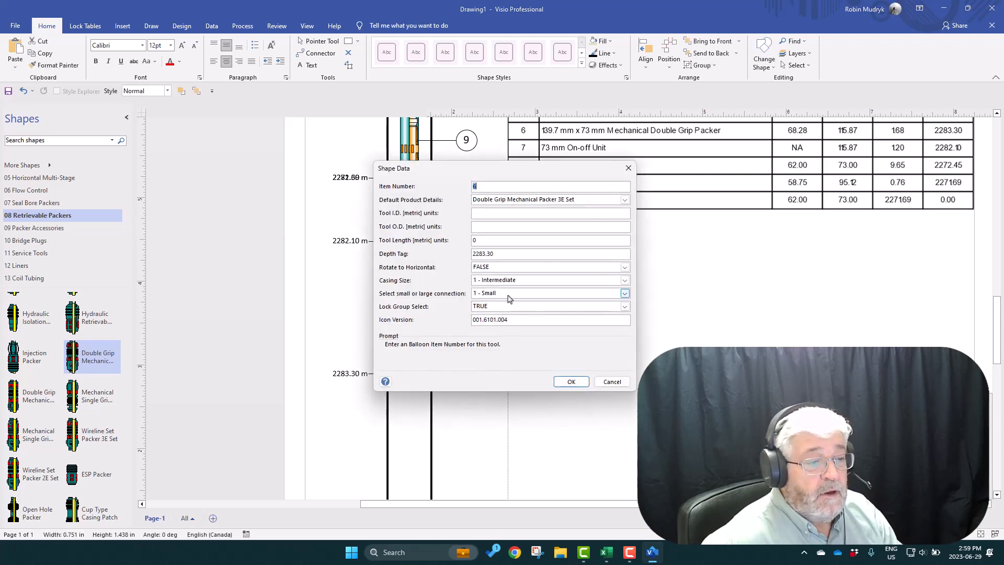
left_click(624, 293)
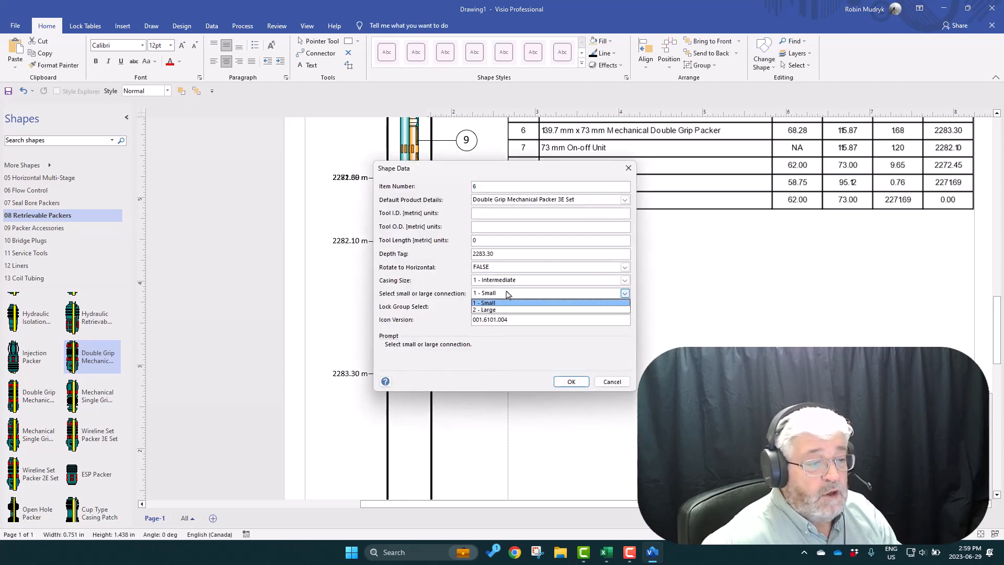
left_click(571, 385)
left_click(571, 382)
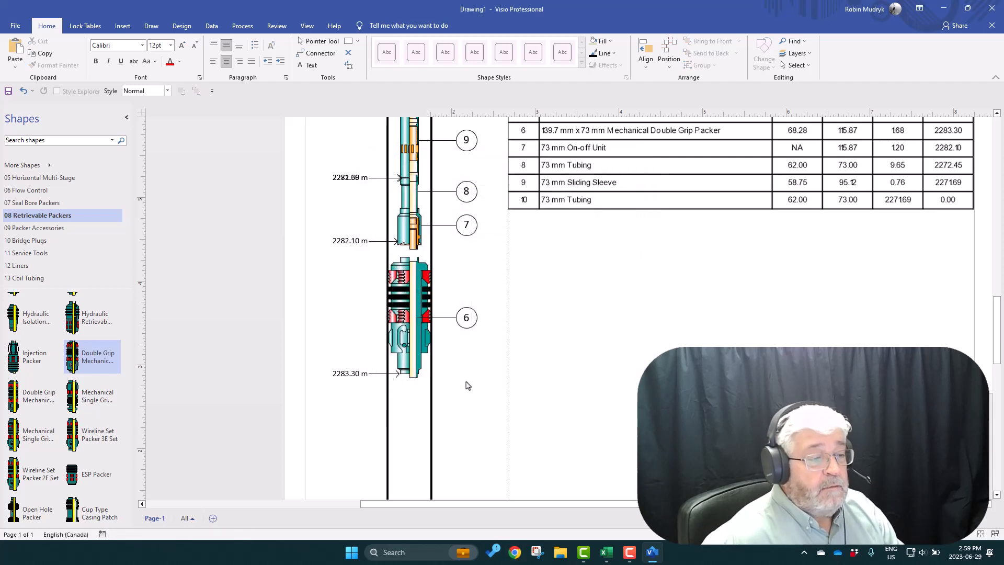
Add a Tubing Pup Joint from the 03 Tubing stencil inside the casing just below the packer.
scroll(487, 386, "down", 3)
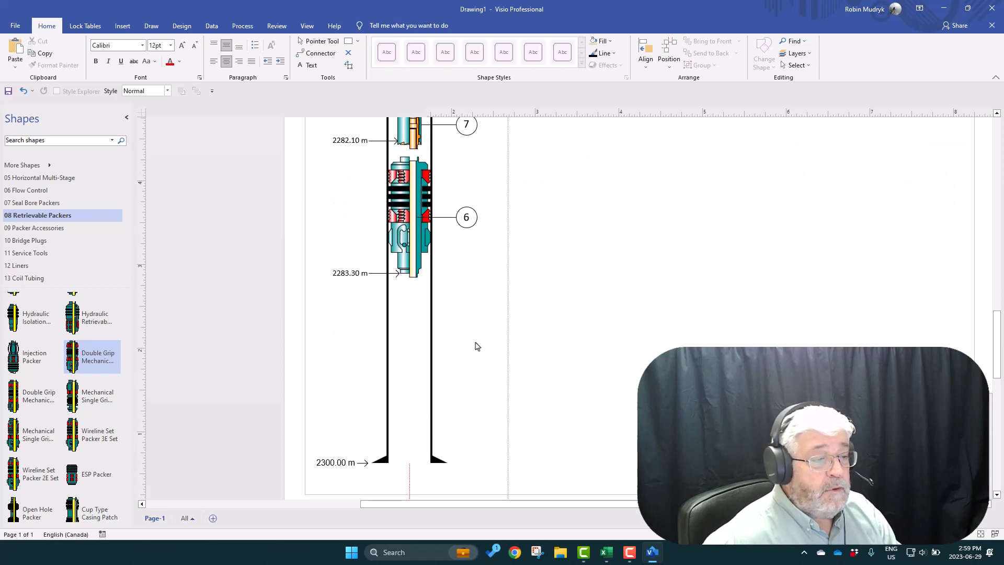
scroll(479, 342, "up", 1)
scroll(485, 337, "down", 2)
scroll(489, 343, "up", 2)
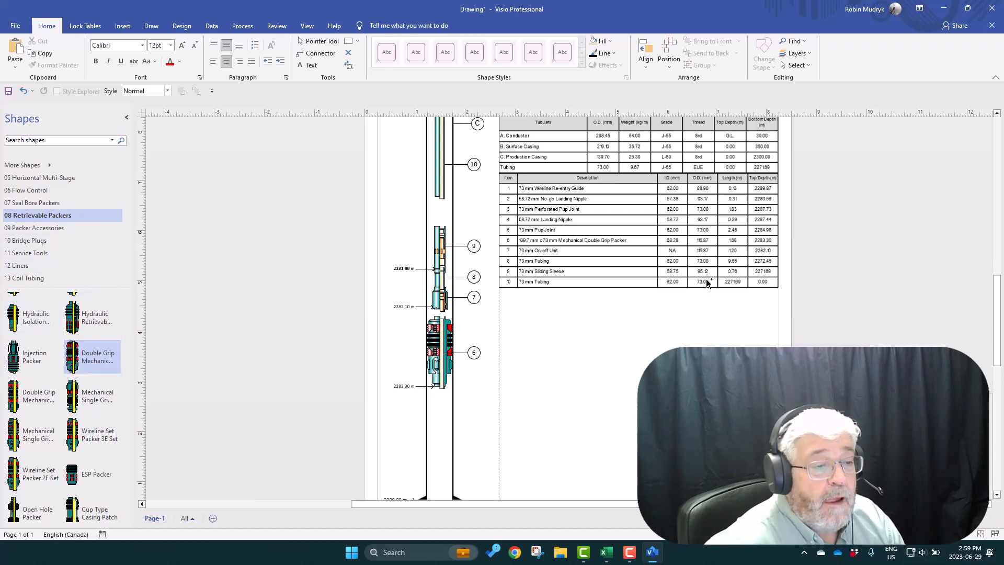
scroll(706, 279, "up", 2)
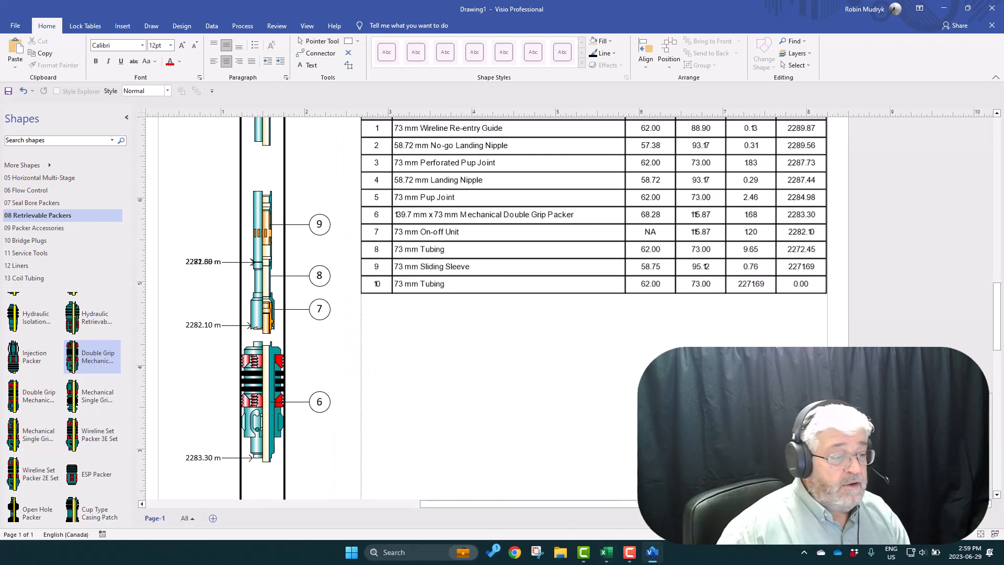
scroll(468, 349, "down", 2)
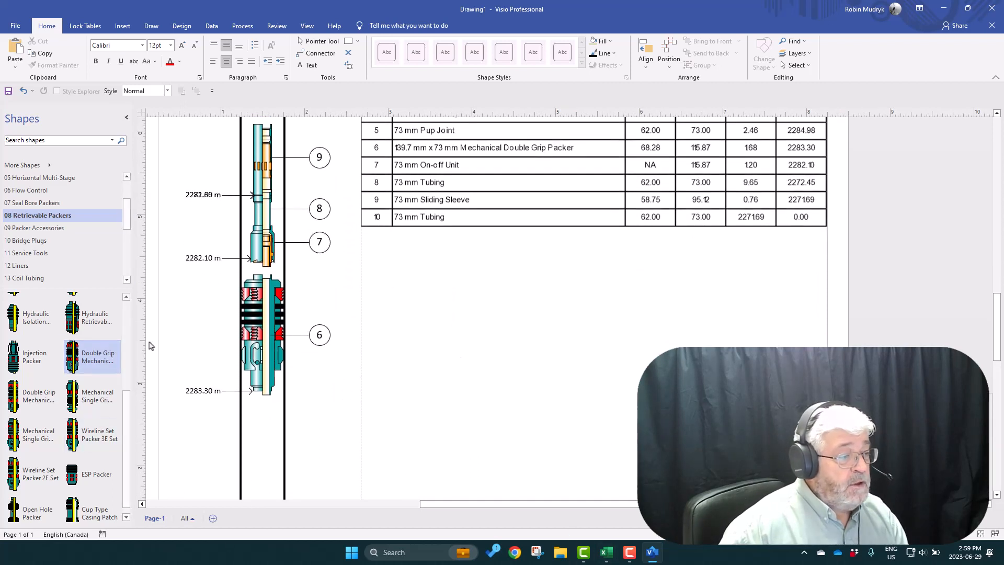
scroll(26, 208, "up", 2)
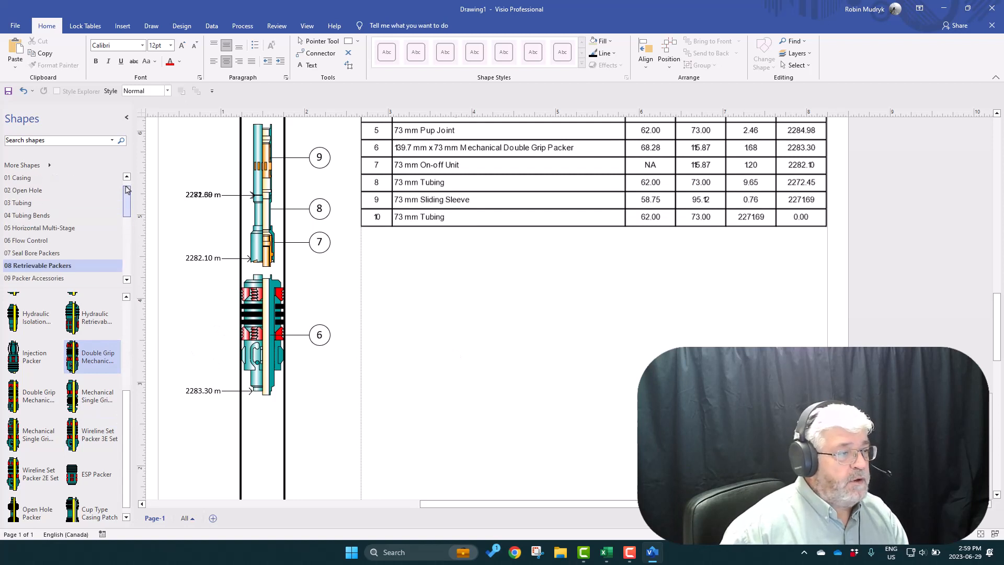
left_click(21, 215)
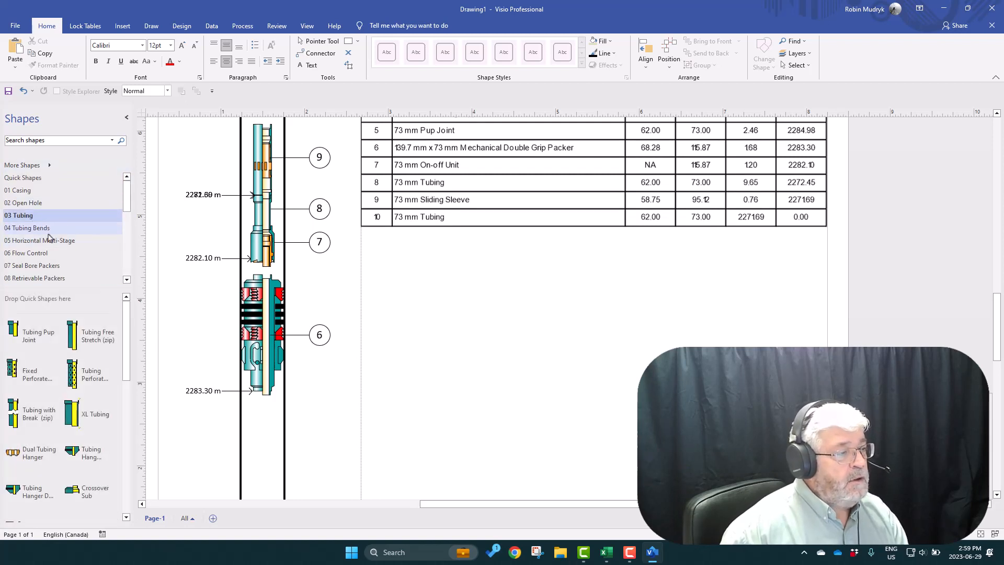
left_click_drag(16, 331, 263, 443)
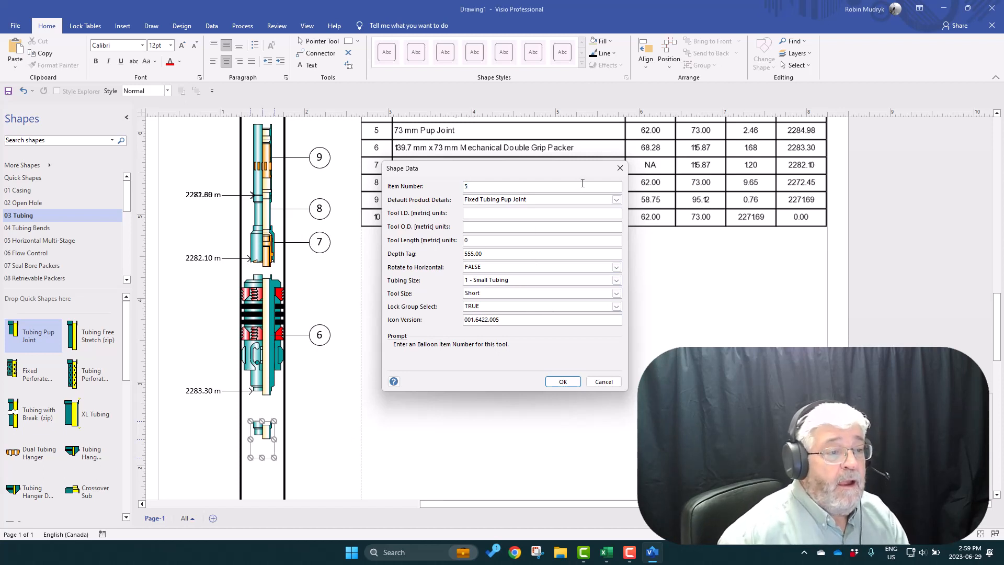
Set the pup joint's item number to 5 and its depth tag to 2284.98.
double_click(481, 255)
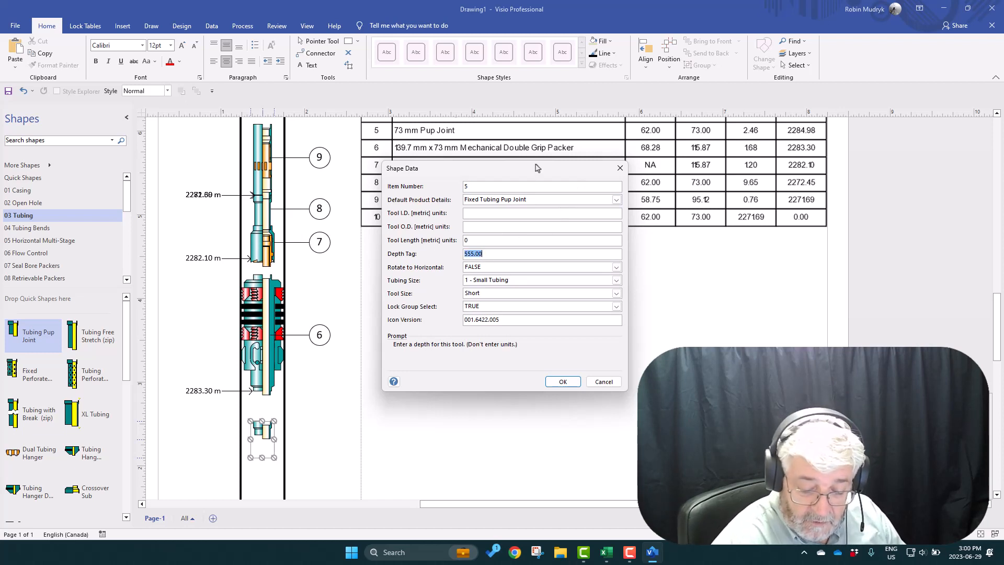
type("2284.98")
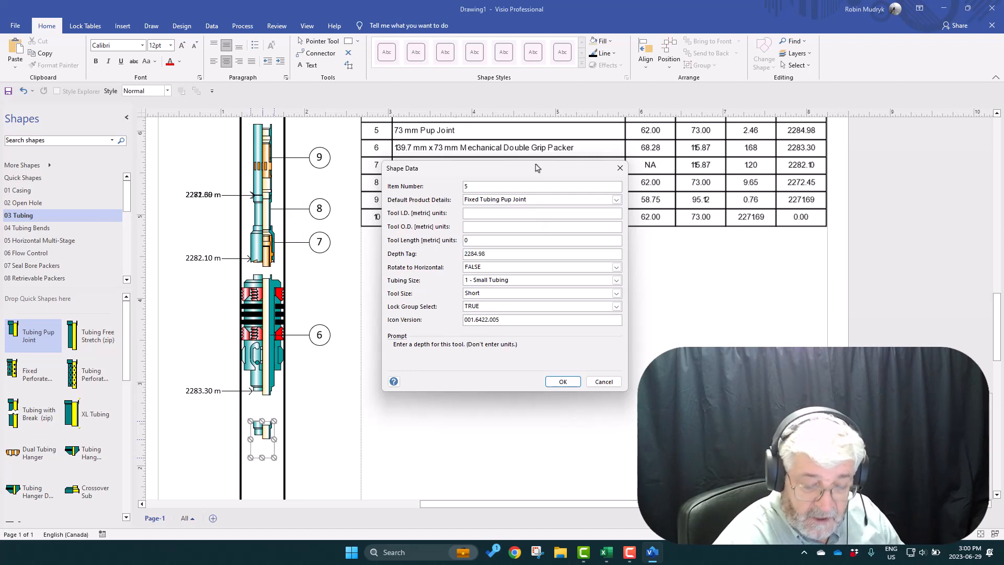
left_click(562, 381)
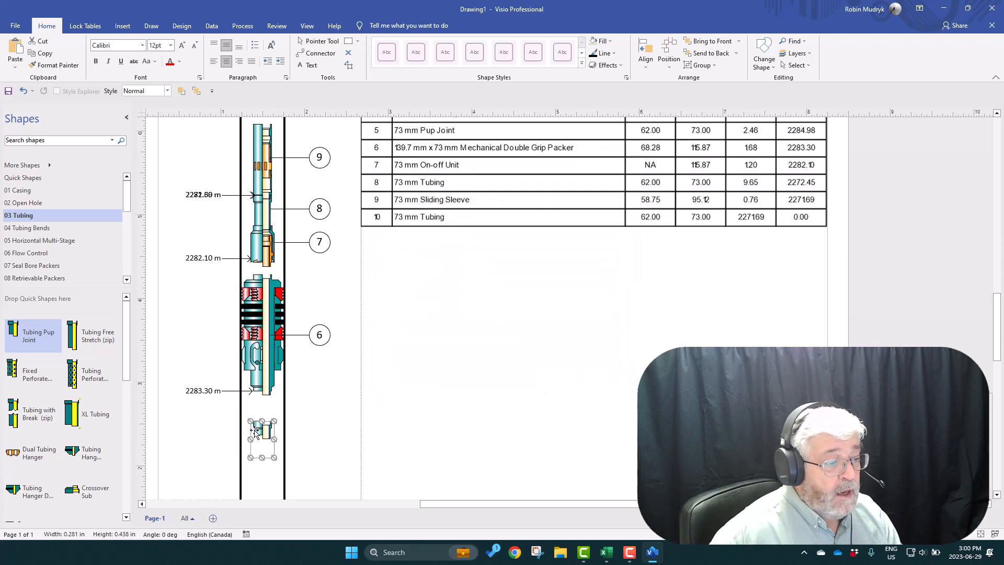
Attach the pup joint to the lower end of the packer and show its balloon and depth tag.
left_click_drag(255, 433, 255, 401)
scroll(322, 444, "down", 3)
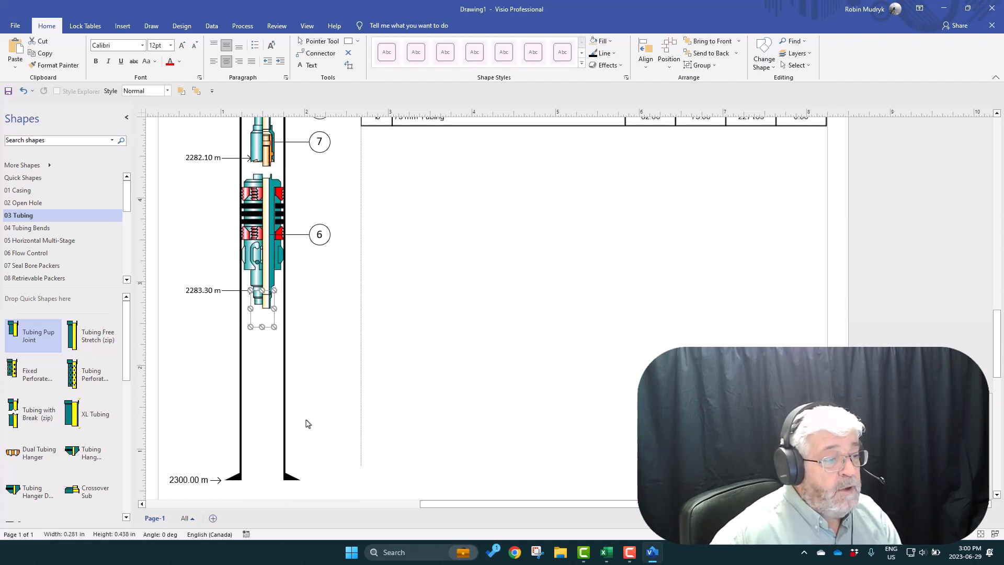
right_click(264, 300)
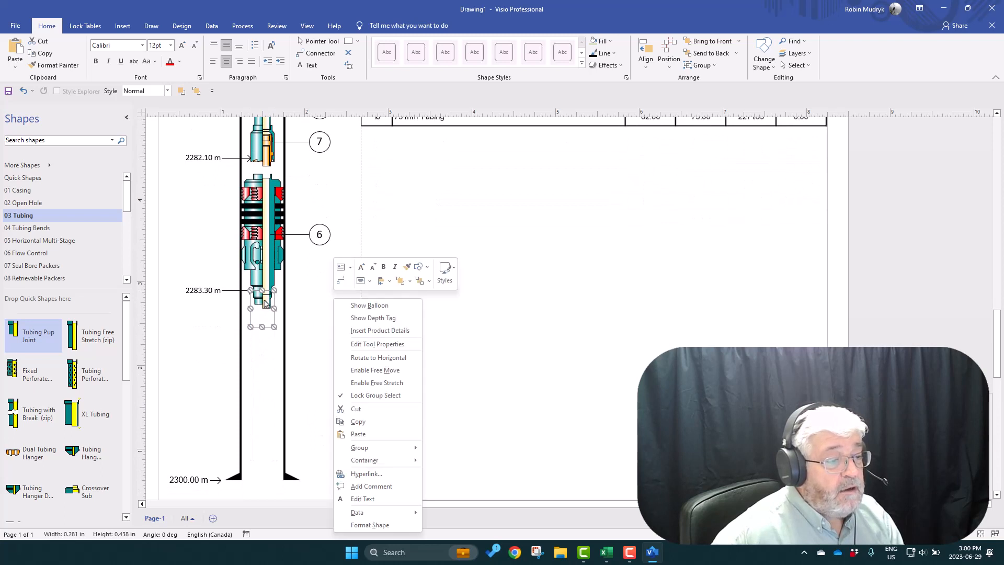
left_click(384, 309)
right_click(267, 309)
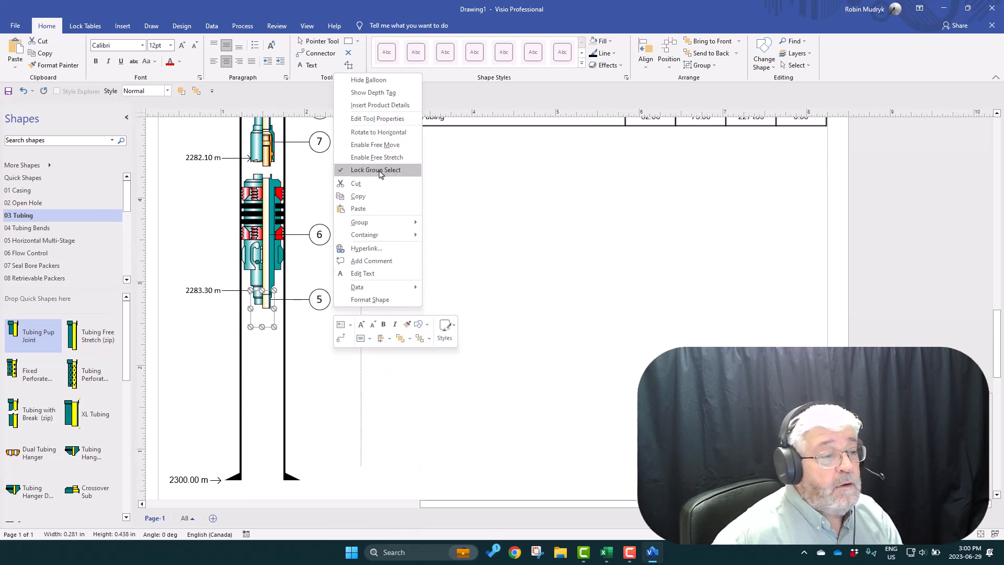
left_click(381, 94)
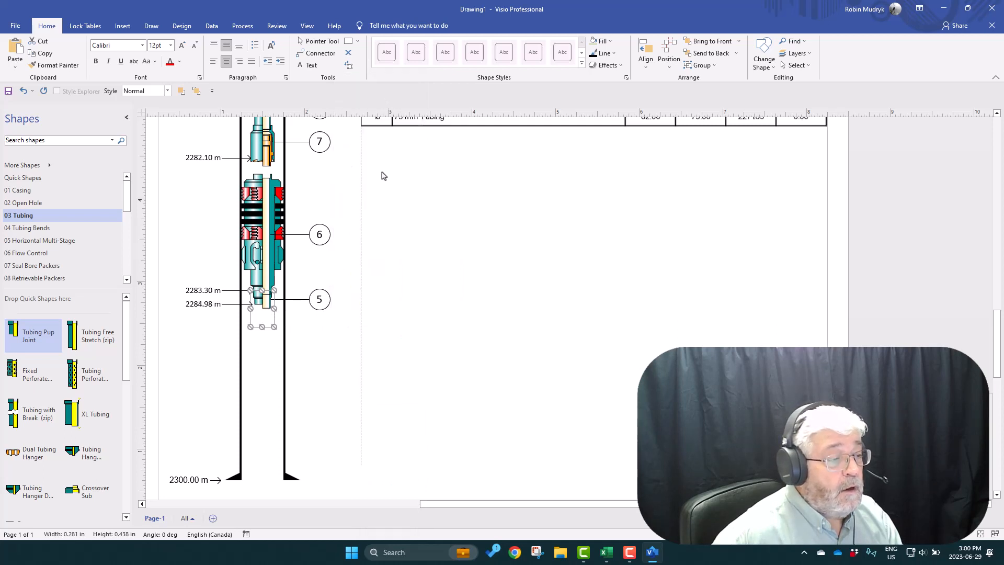
left_click(338, 415)
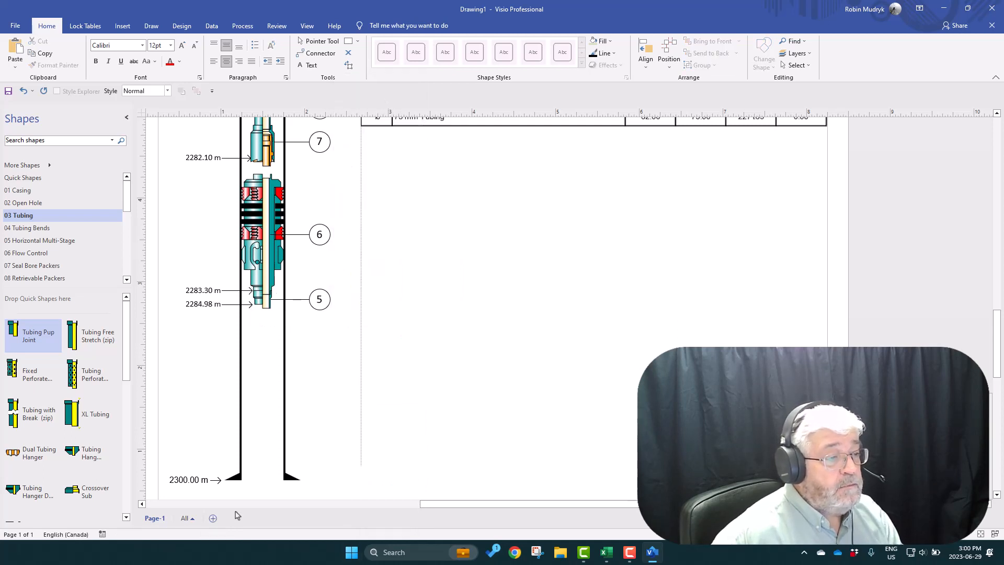
scroll(359, 394, "up", 2)
scroll(343, 435, "down", 2)
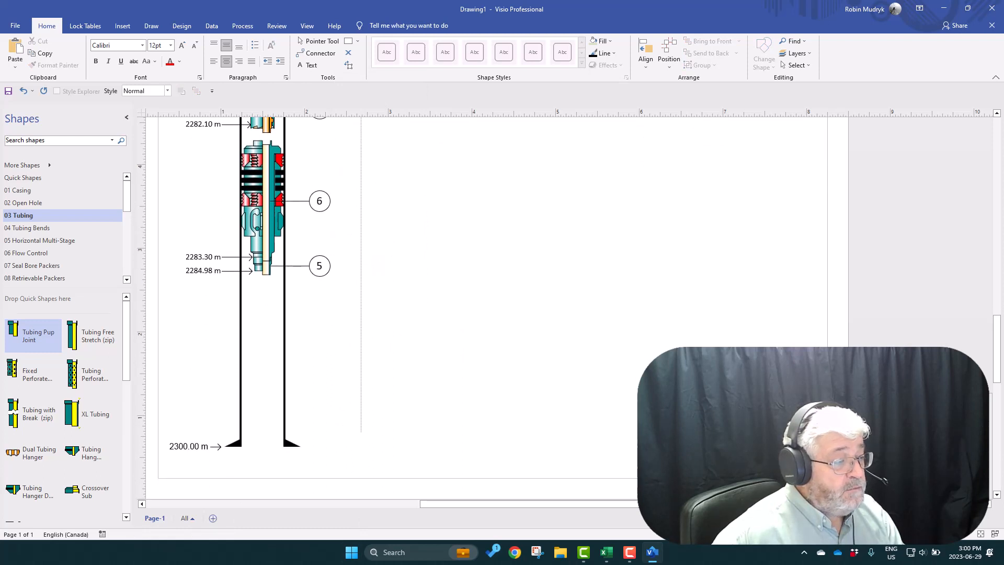
scroll(487, 337, "up", 4)
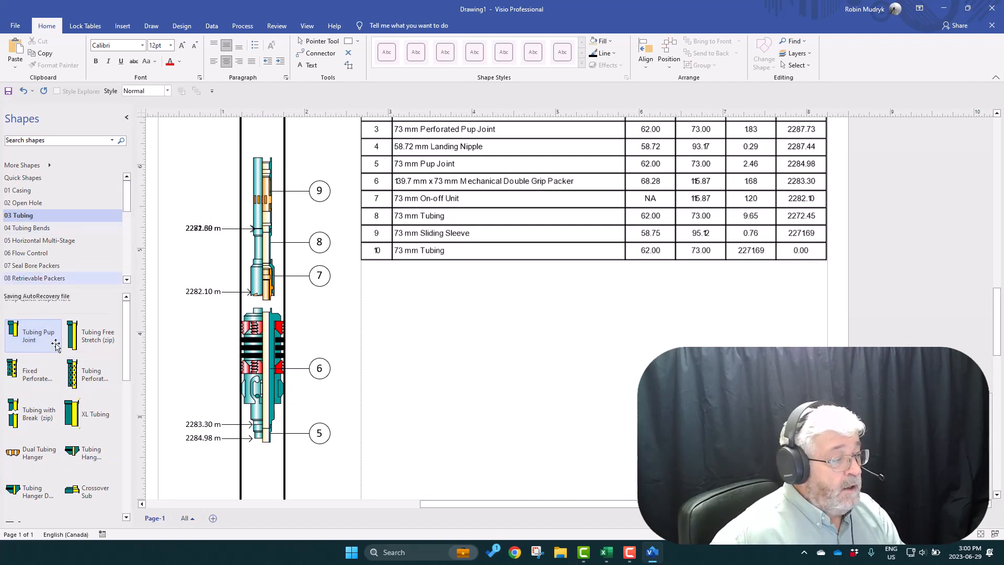
Browse the tubing, flow control, retrievable packer and packer accessory stencils for a shape matching the 58.72 mm landing nipple.
scroll(57, 361, "down", 3)
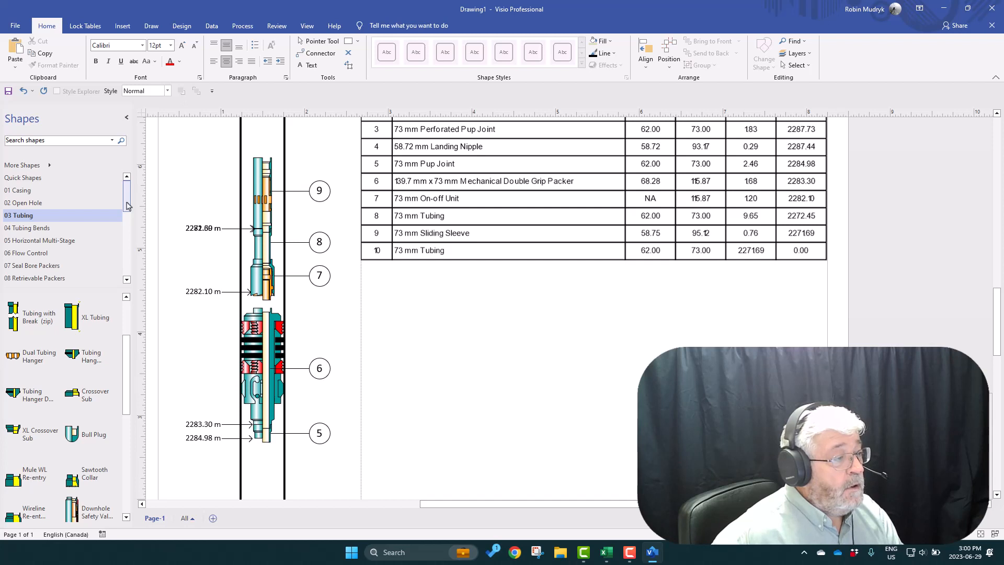
left_click(58, 253)
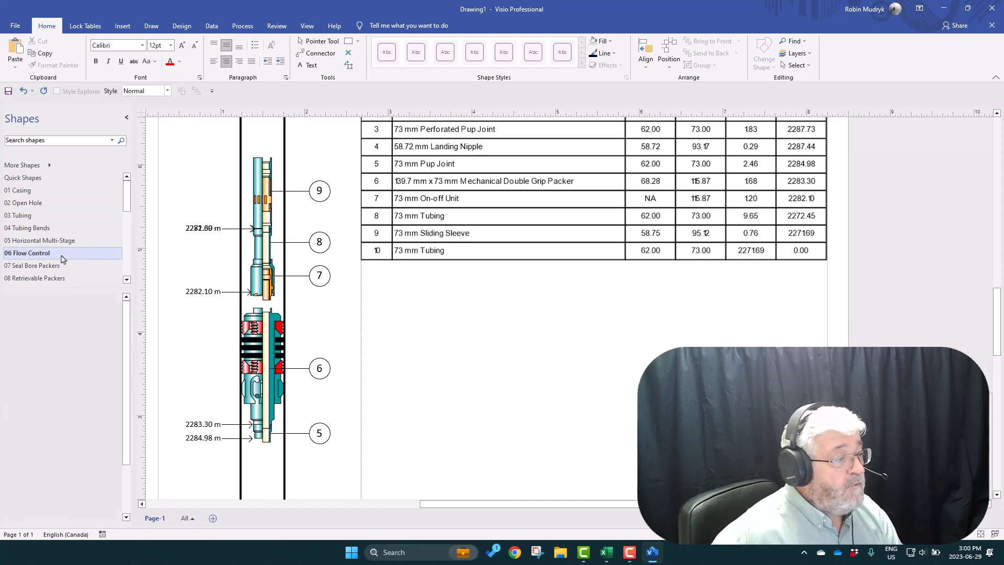
scroll(80, 375, "down", 2)
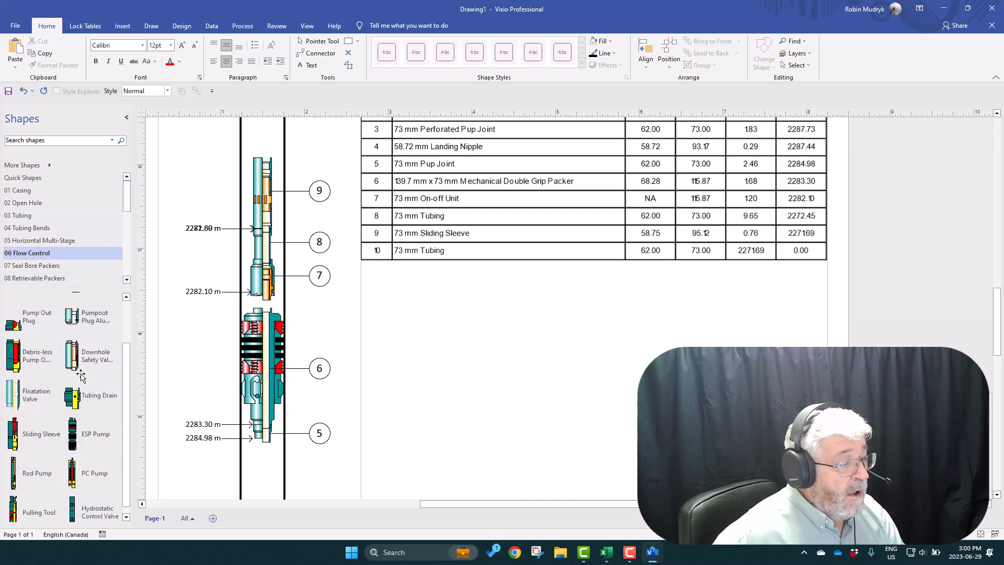
scroll(81, 373, "up", 2)
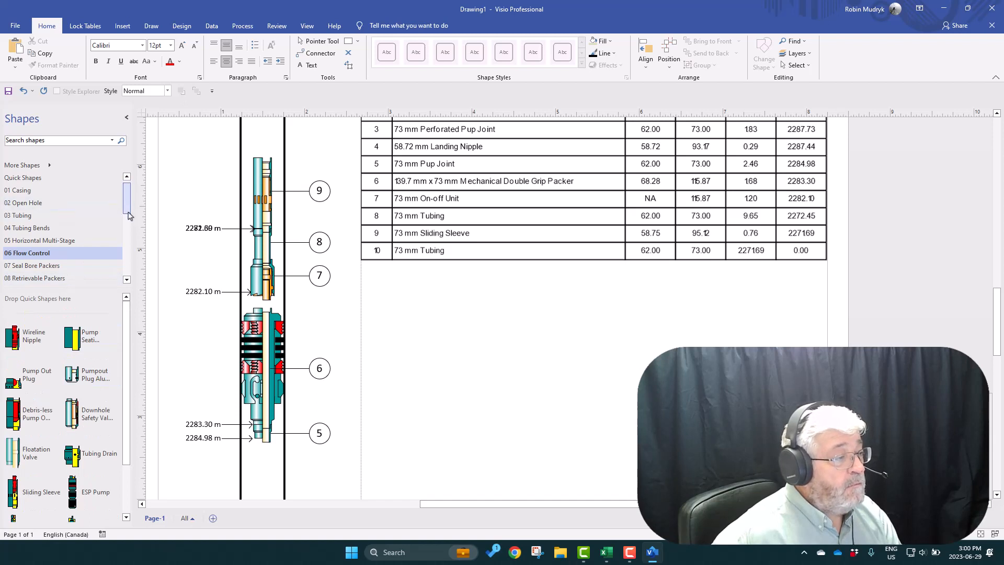
left_click_drag(128, 210, 129, 233)
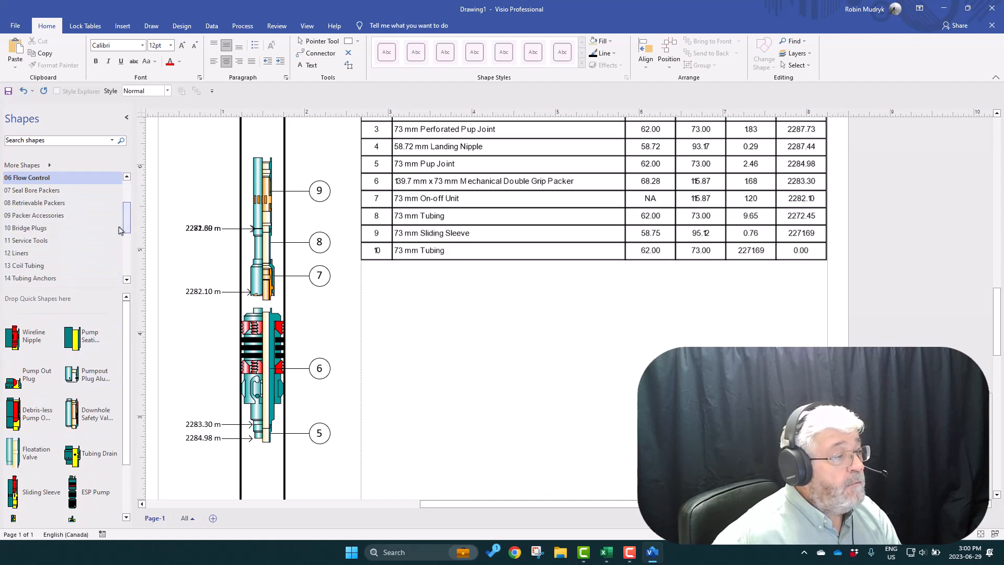
left_click(37, 204)
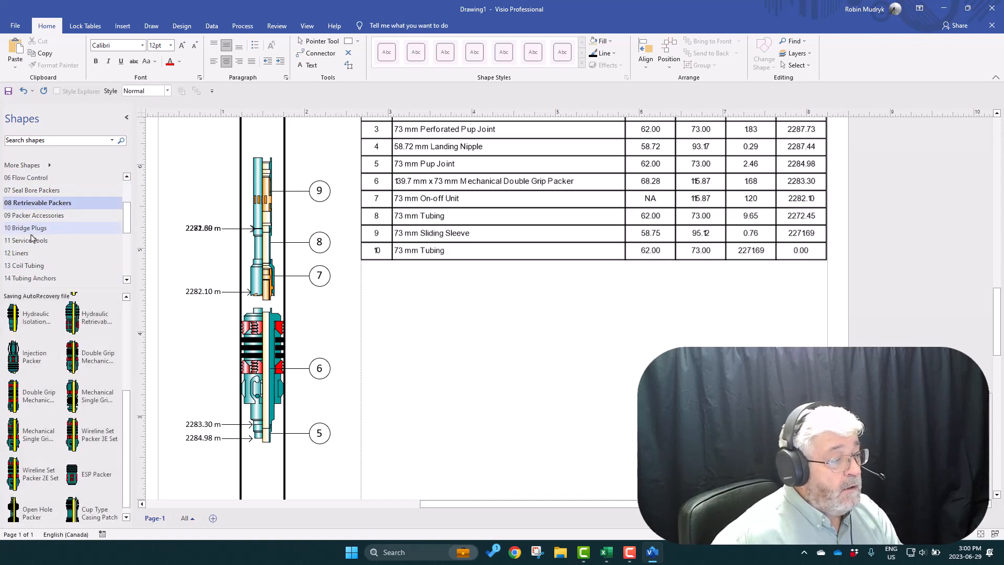
left_click(42, 215)
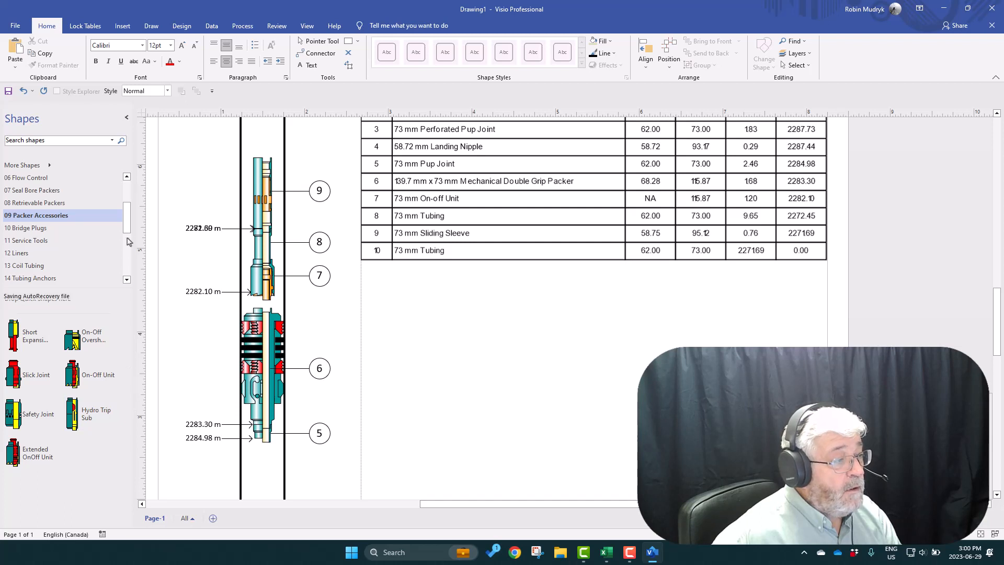
scroll(128, 235, "up", 2)
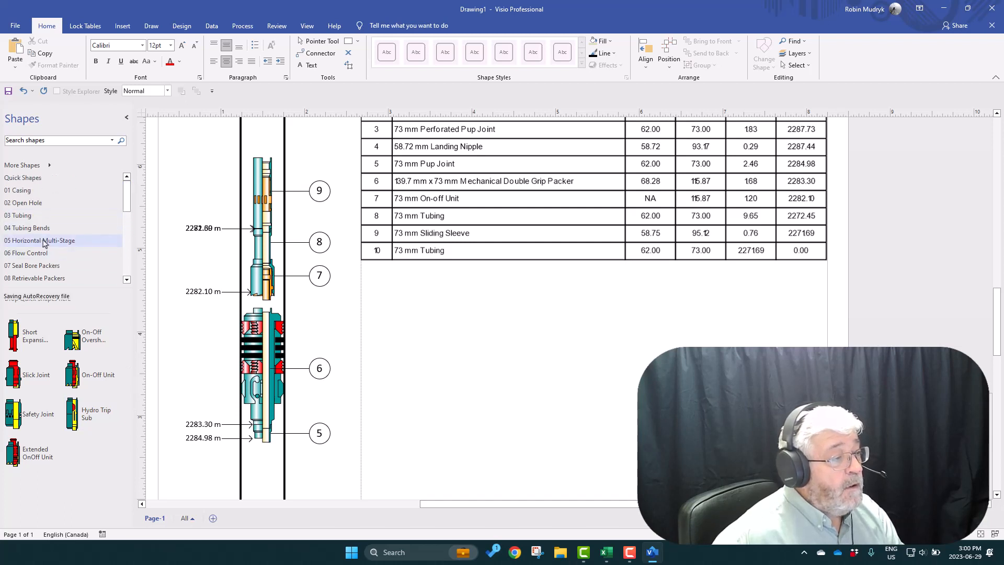
left_click(26, 216)
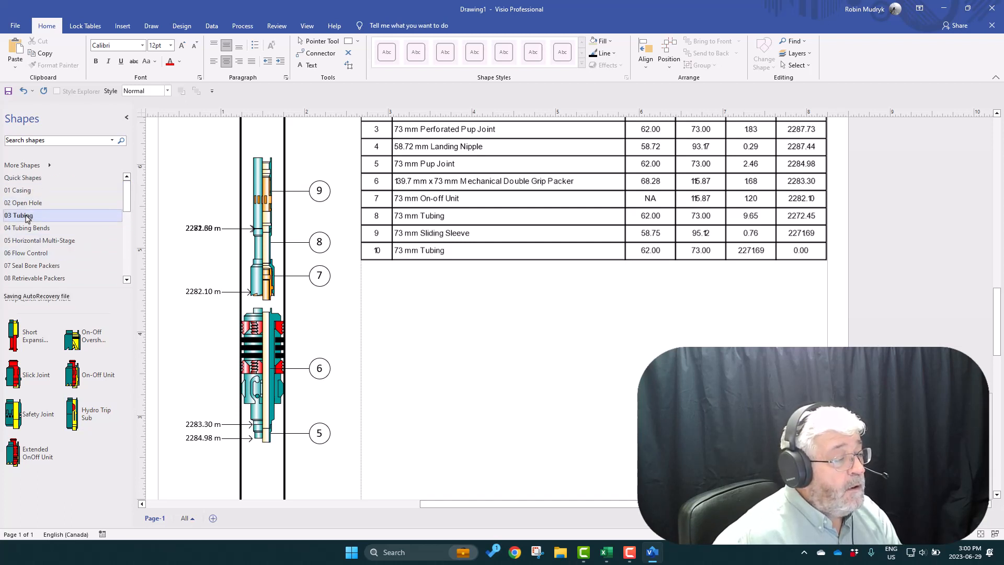
scroll(73, 410, "down", 2)
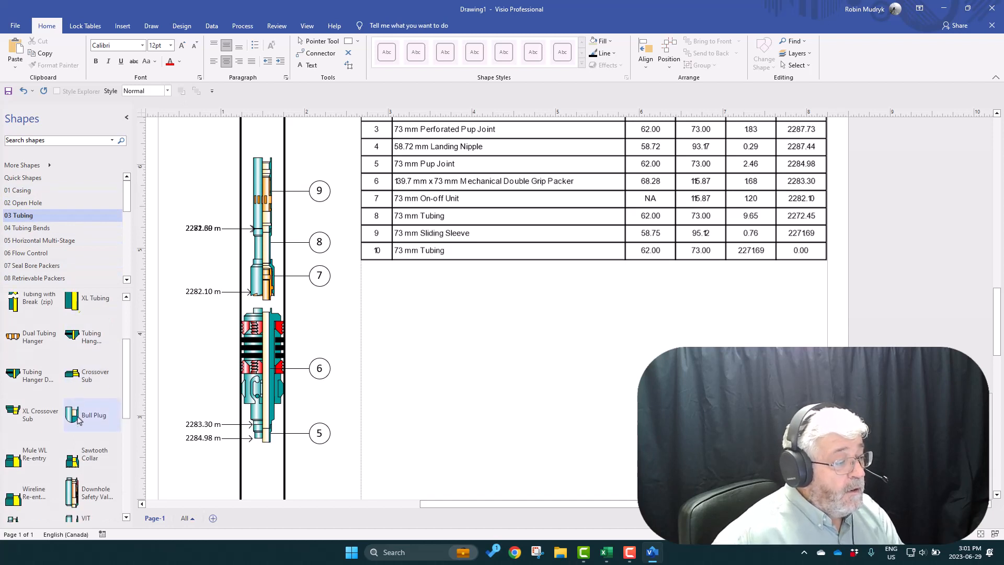
scroll(89, 413, "down", 3)
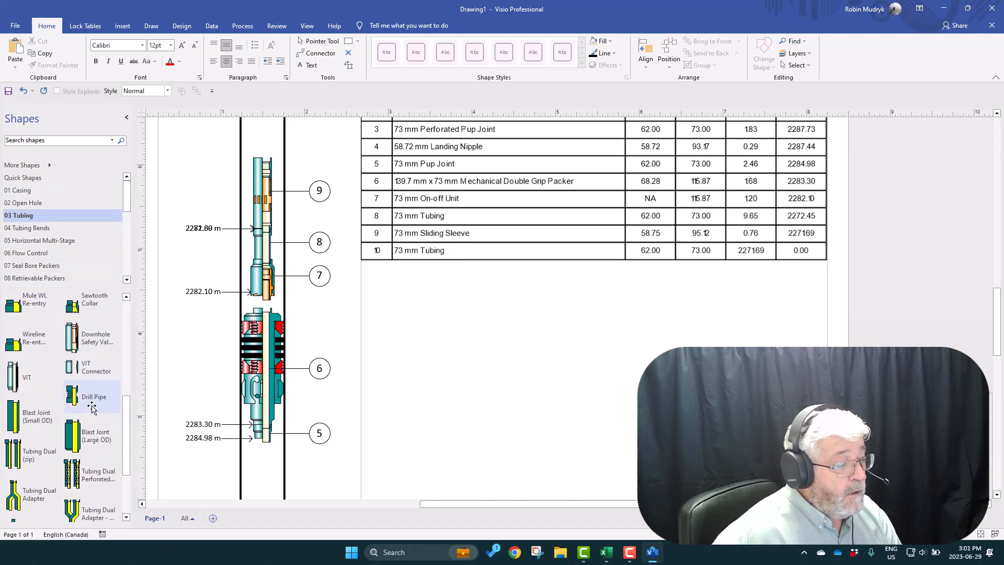
scroll(99, 410, "up", 5)
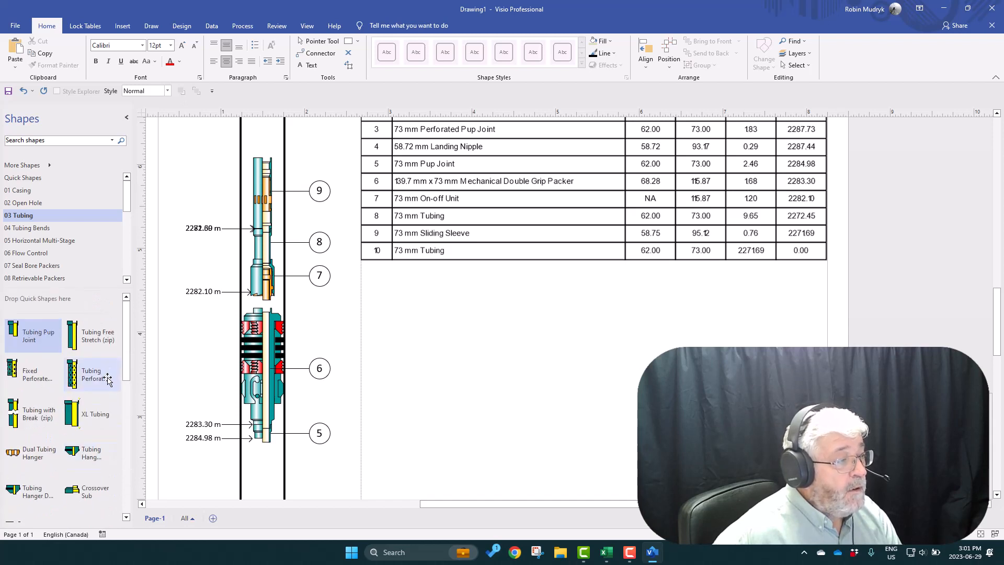
Add a Wireline Nipple from the 06 Flow Control stencil below the pup joint, with item number 4 and depth tag 2287.44.
left_click(44, 255)
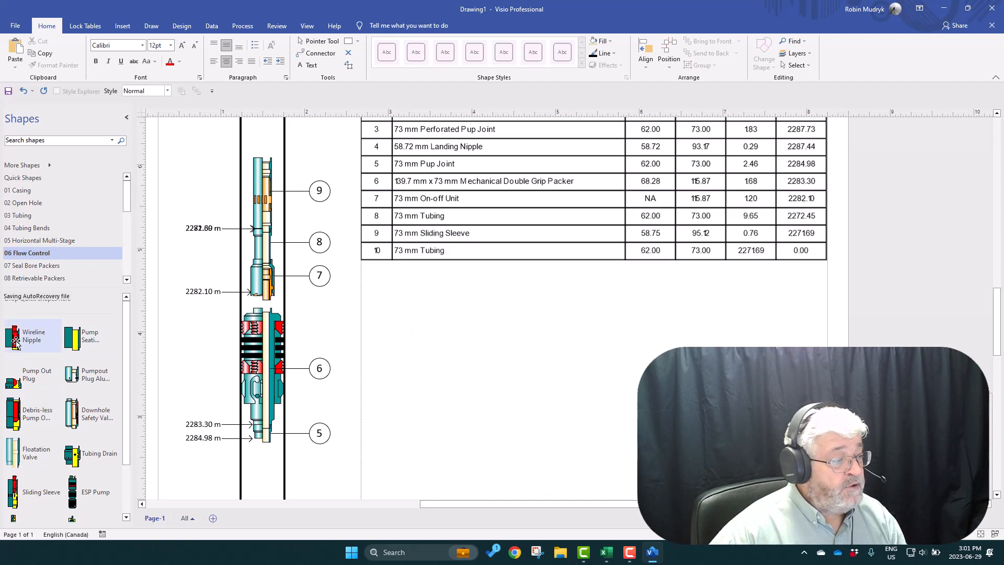
left_click_drag(16, 340, 270, 477)
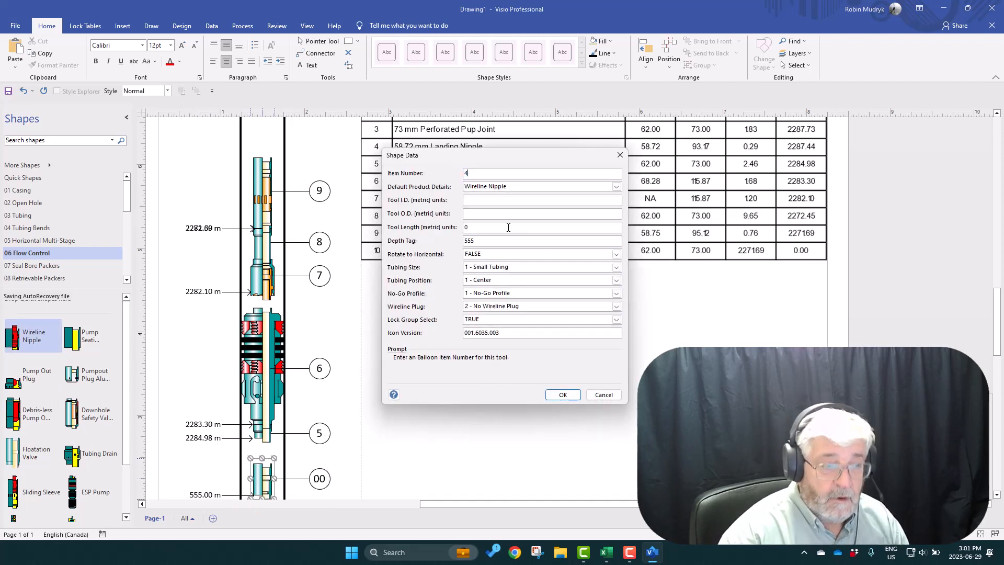
double_click(486, 238)
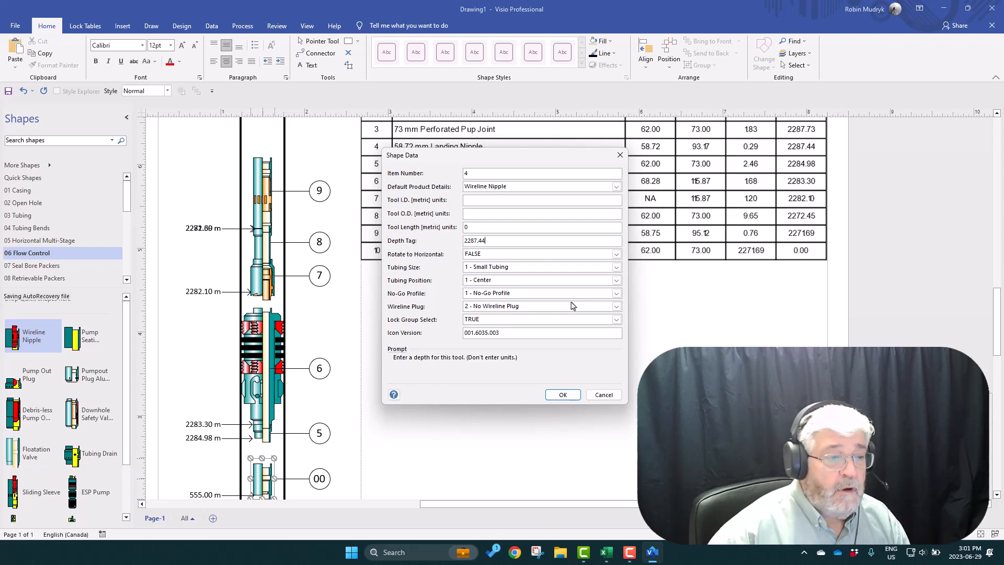
type("2287.44")
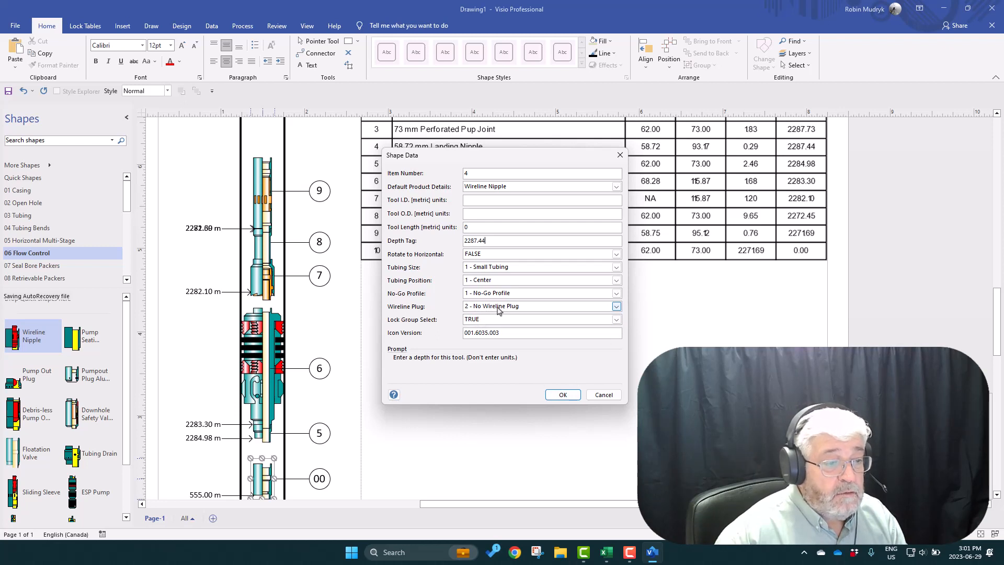
Set the wireline nipple's profile to 2 - Go Profile and apply its shape data.
left_click(485, 296)
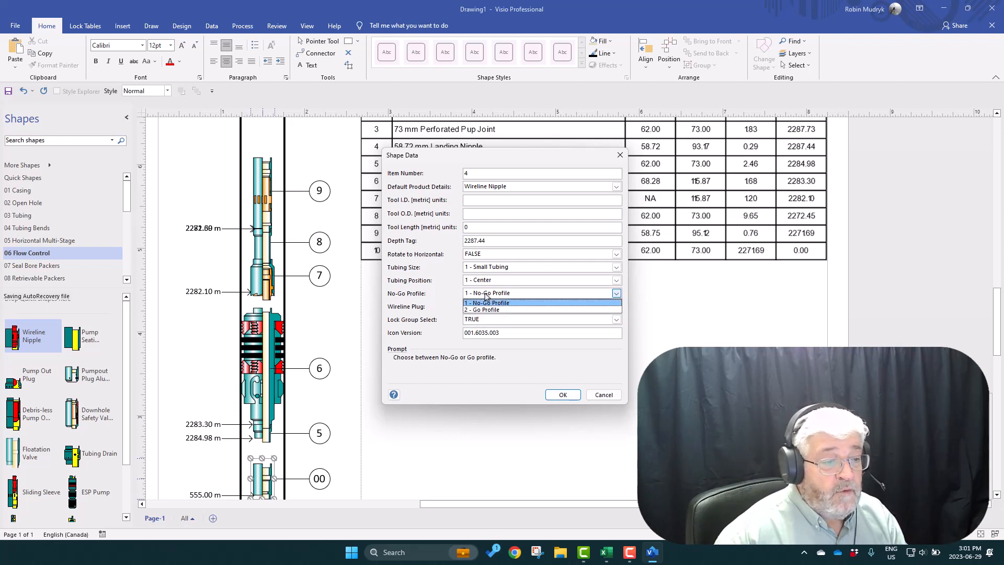
left_click(486, 310)
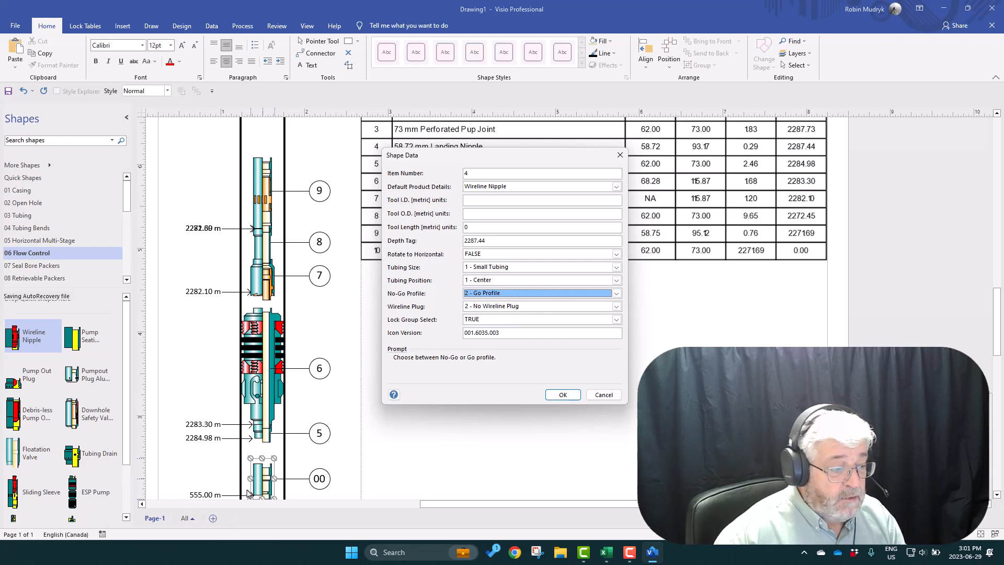
left_click(563, 396)
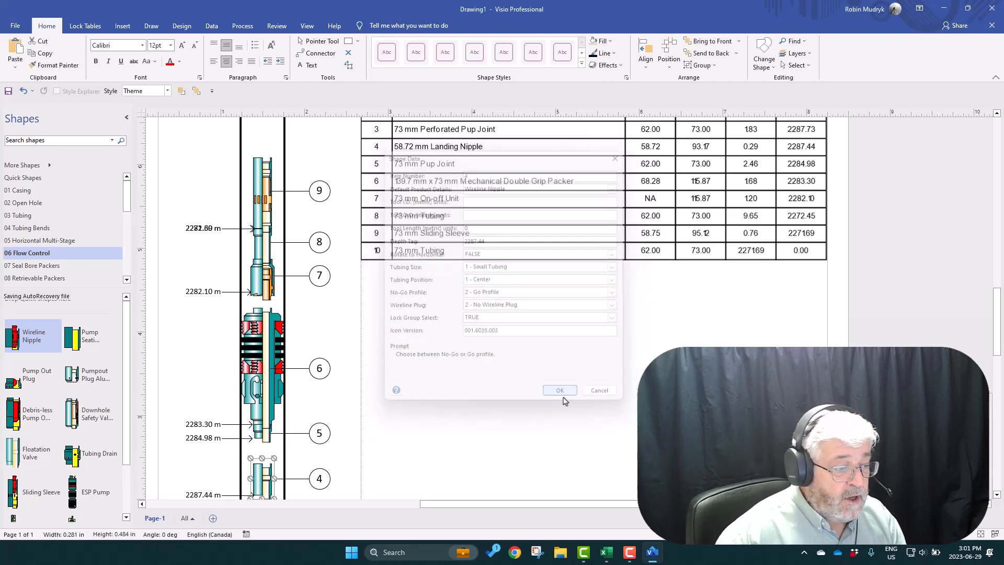
Add a Fixed Perforated Tubing Pup Joint from the 03 Tubing stencil below the nipple, with item number 3.
scroll(220, 471, "down", 3)
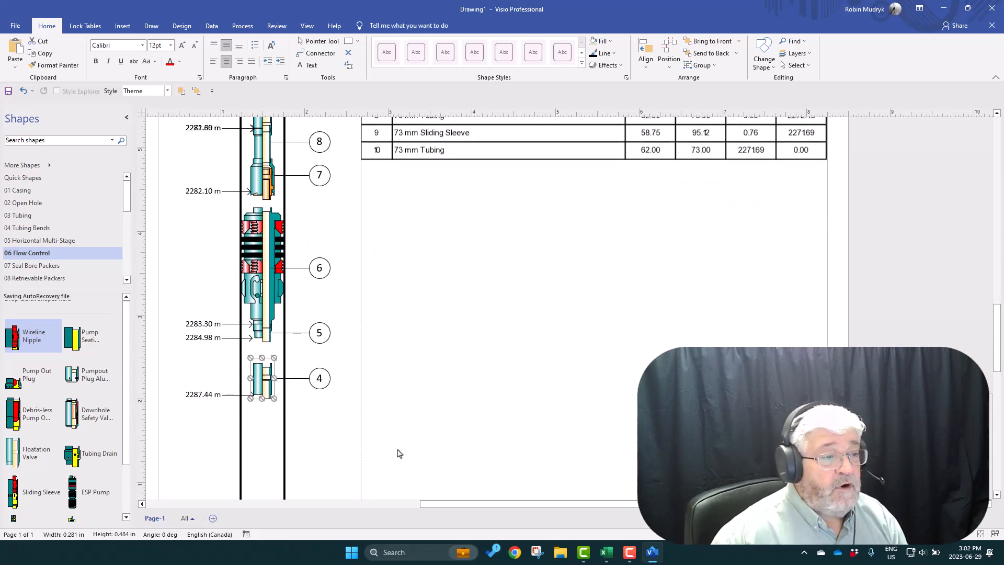
scroll(444, 437, "up", 4)
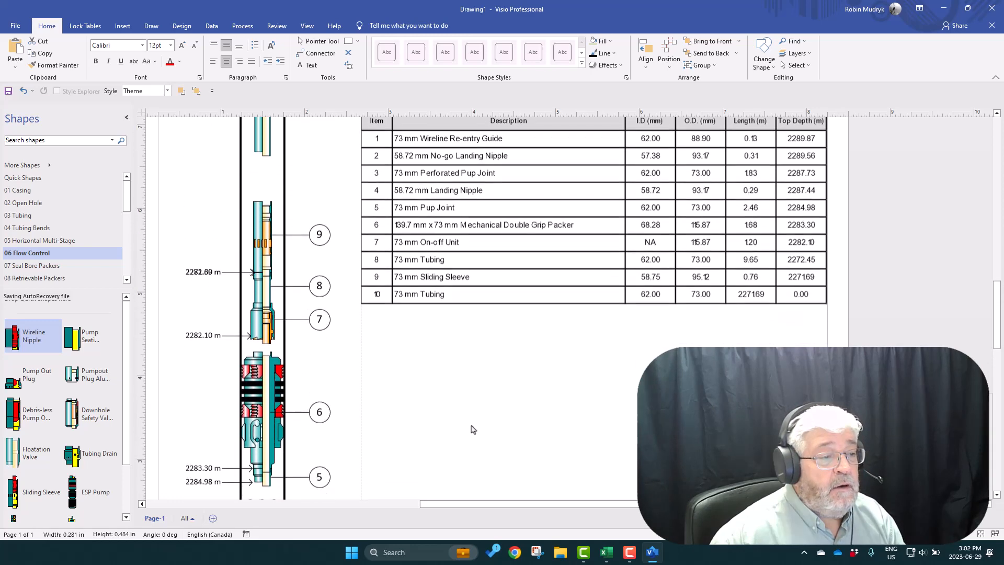
scroll(472, 429, "down", 1)
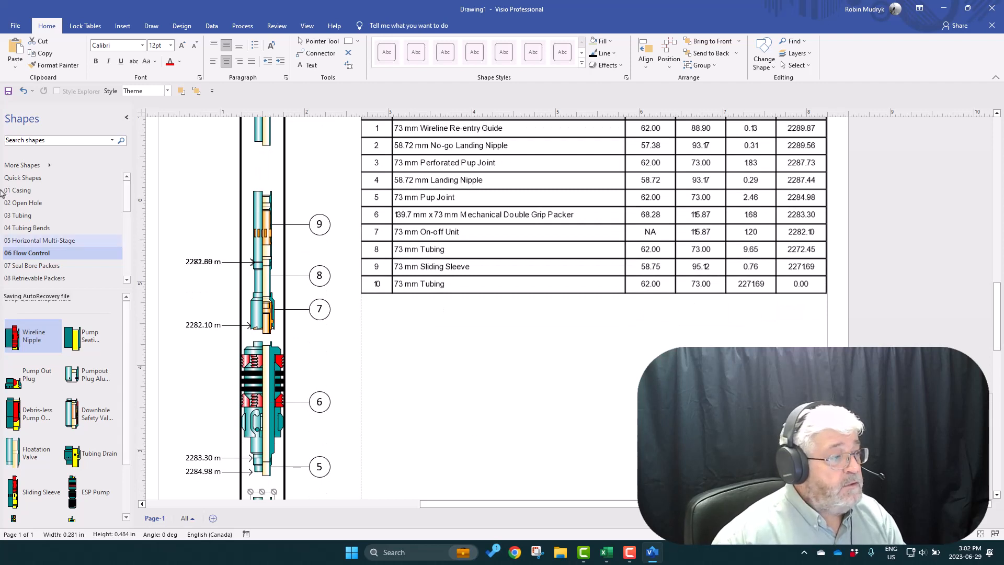
left_click(36, 218)
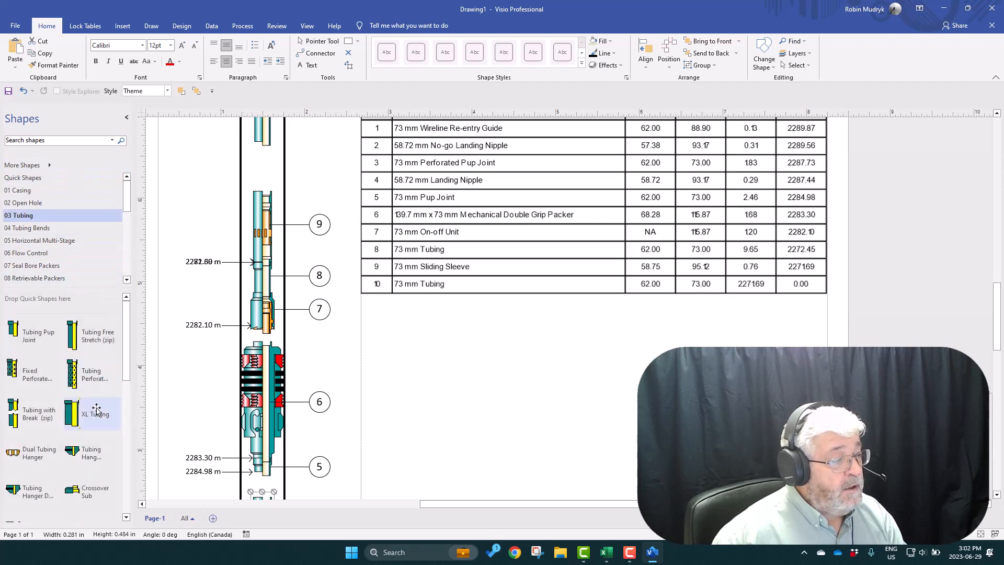
scroll(102, 390, "down", 2)
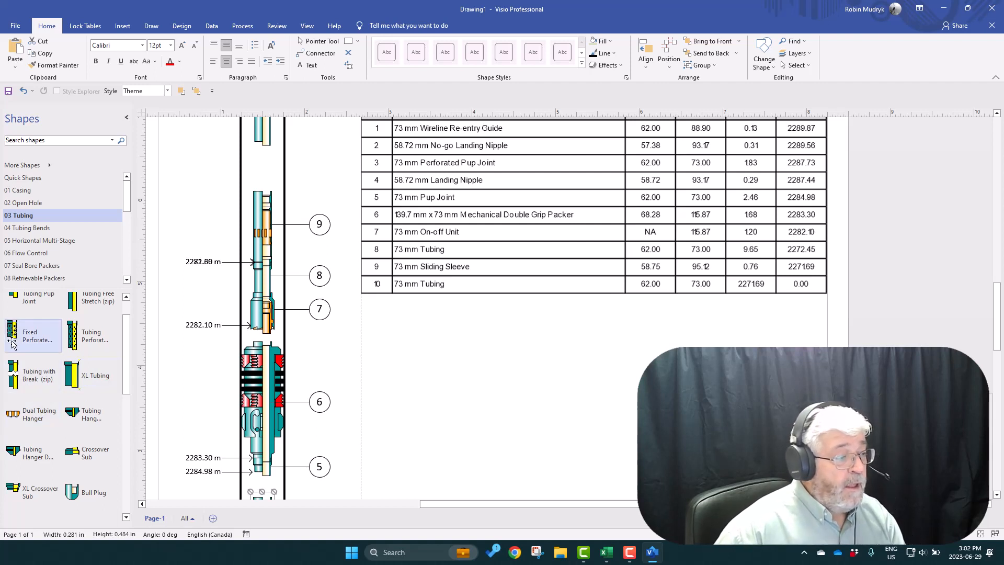
mouse_move(12, 344)
left_mouse_down()
mouse_move(251, 410)
mouse_move(295, 515)
mouse_move(293, 497)
mouse_move(243, 441)
mouse_move(258, 430)
mouse_move(277, 445)
left_mouse_up()
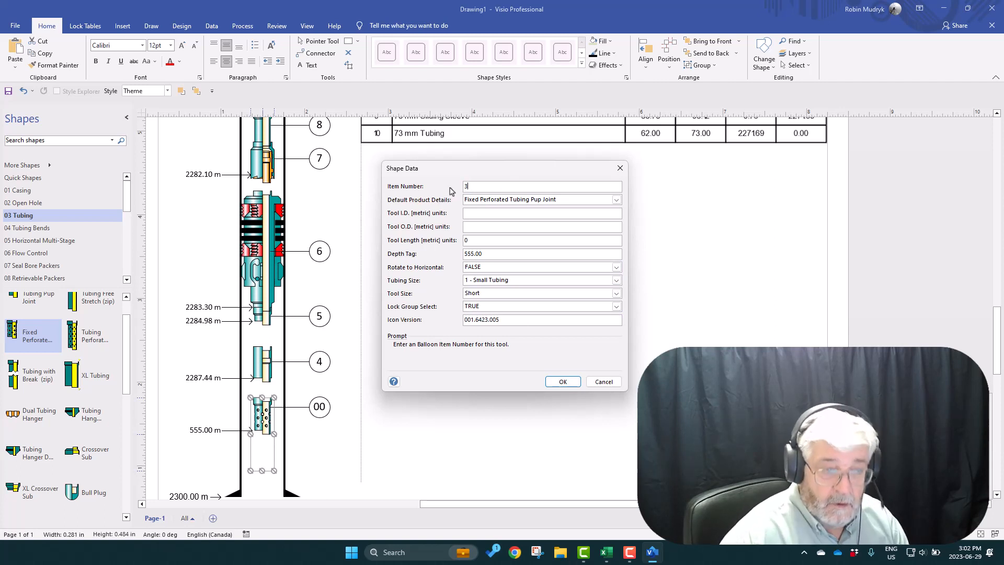
left_click(562, 381)
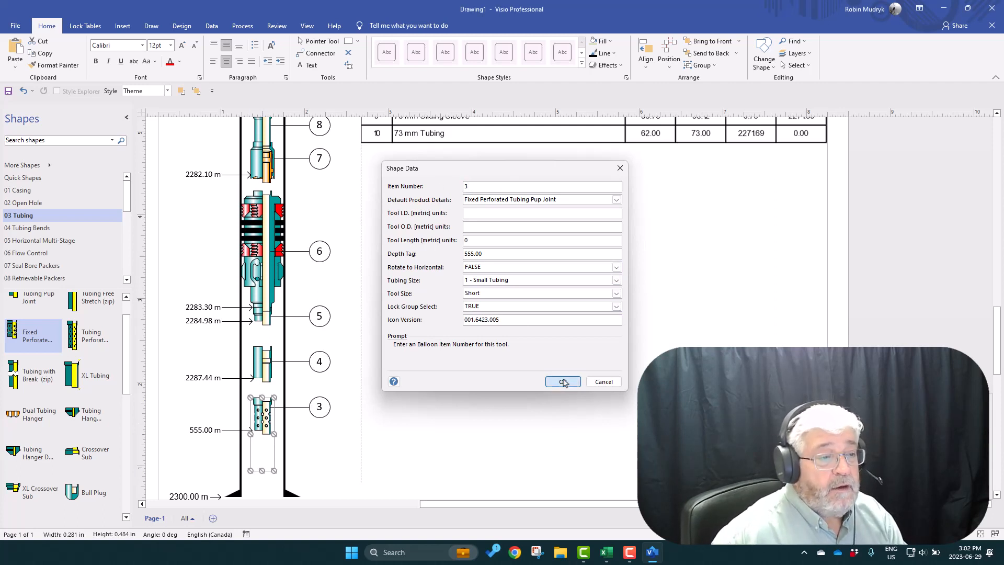
Set the perforated pup joint's depth tag to 2287.73, matching the top depth in the item table.
scroll(496, 414, "up", 3)
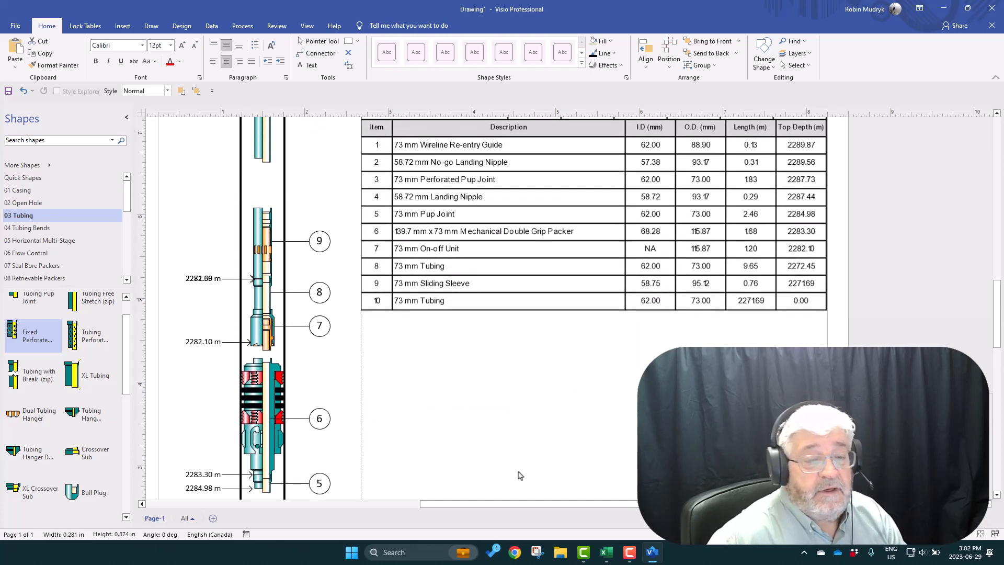
scroll(478, 441, "down", 5)
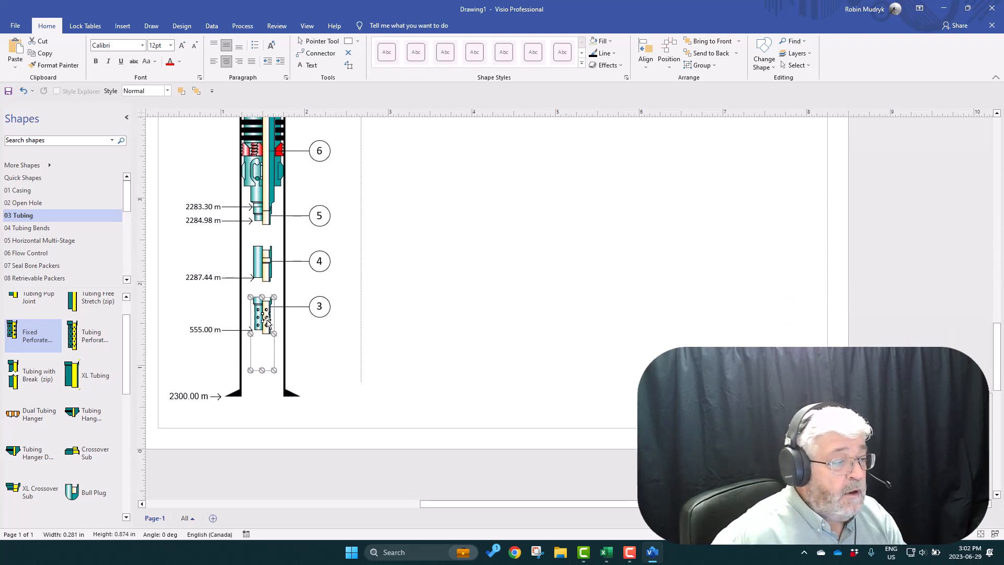
double_click(267, 322)
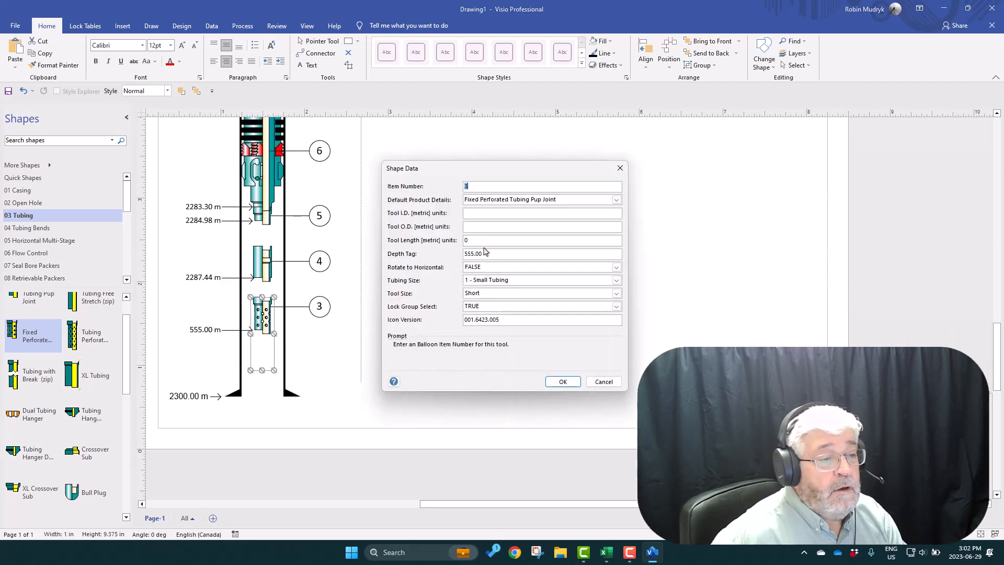
left_click(486, 253)
type("2287.73")
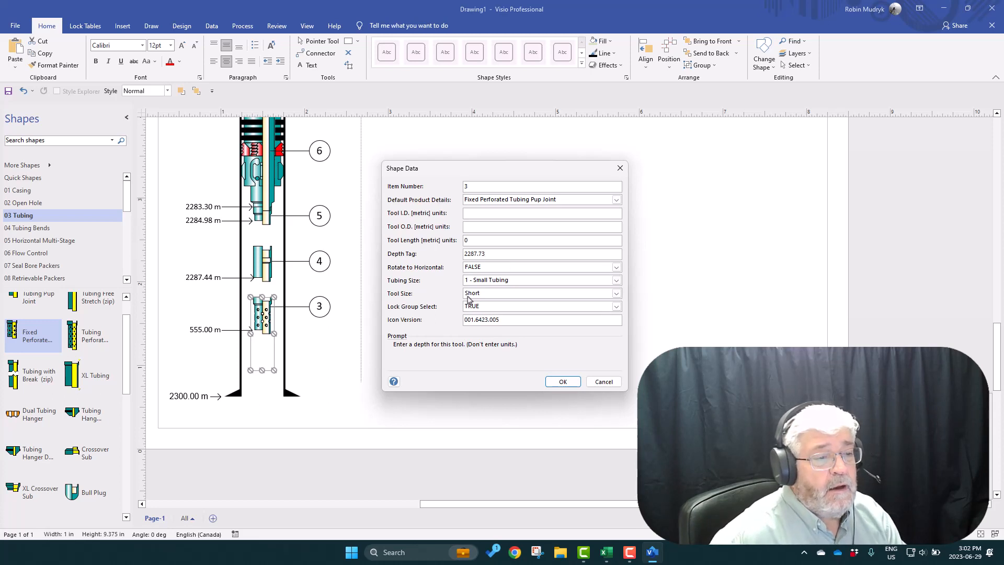
left_click(565, 382)
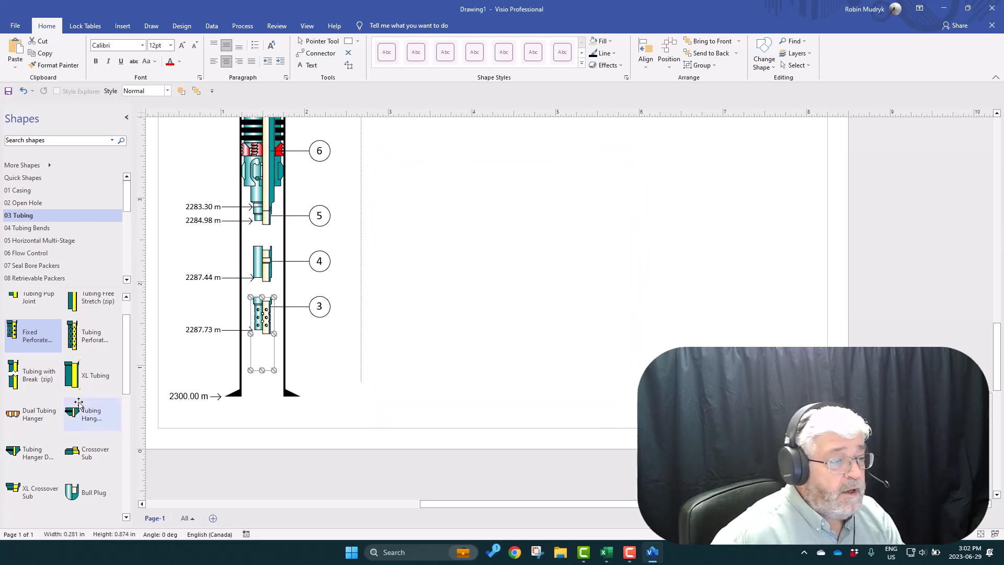
Review the perforated pup joint's shape options and check the item table for the tools still missing below it.
right_click(262, 317)
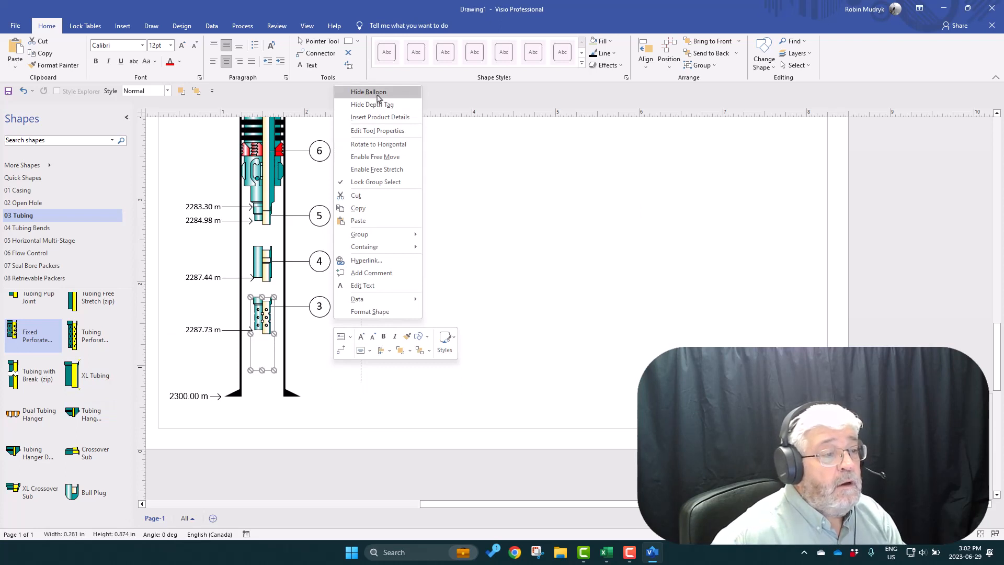
left_click(334, 368)
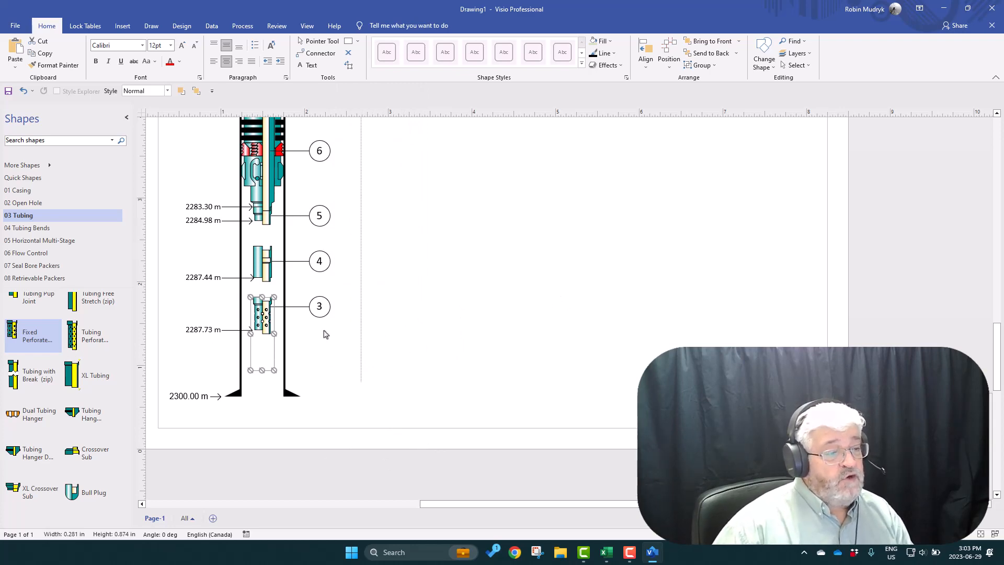
scroll(607, 264, "up", 3)
scroll(607, 267, "up", 5)
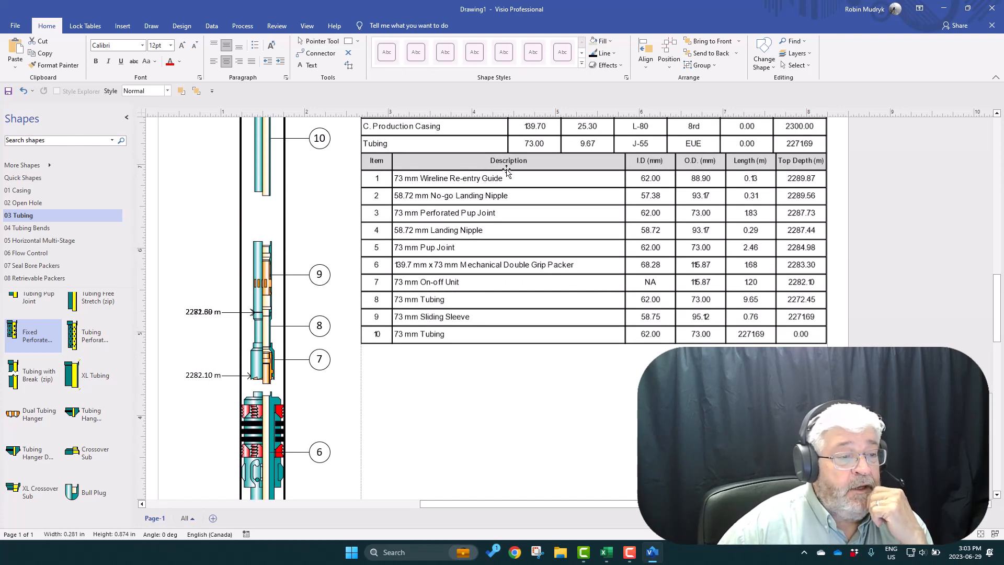
scroll(467, 310, "down", 10)
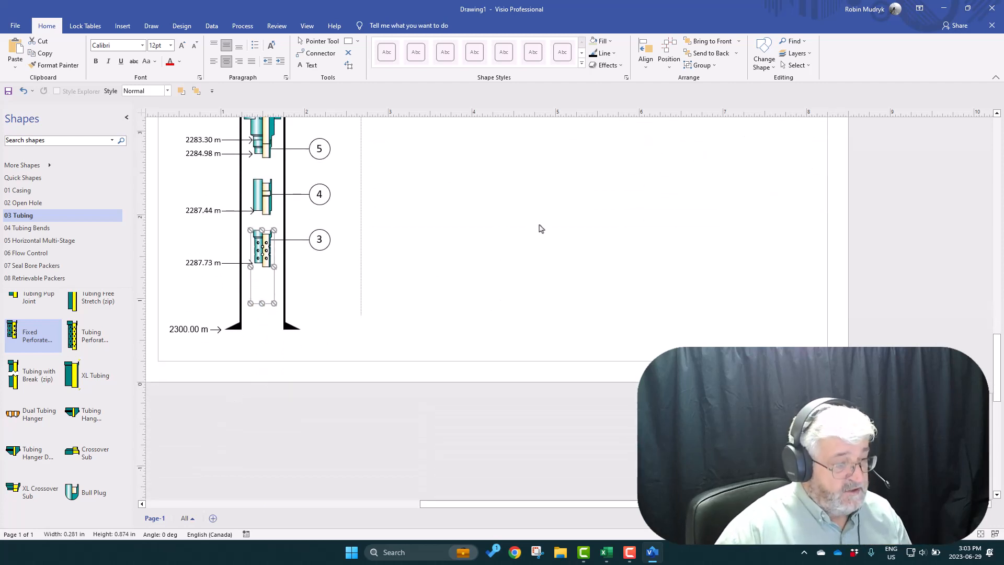
Select tools 3 to 9 together without the production casing and move them up to meet the bottom of tubing item 10.
scroll(458, 285, "up", 7)
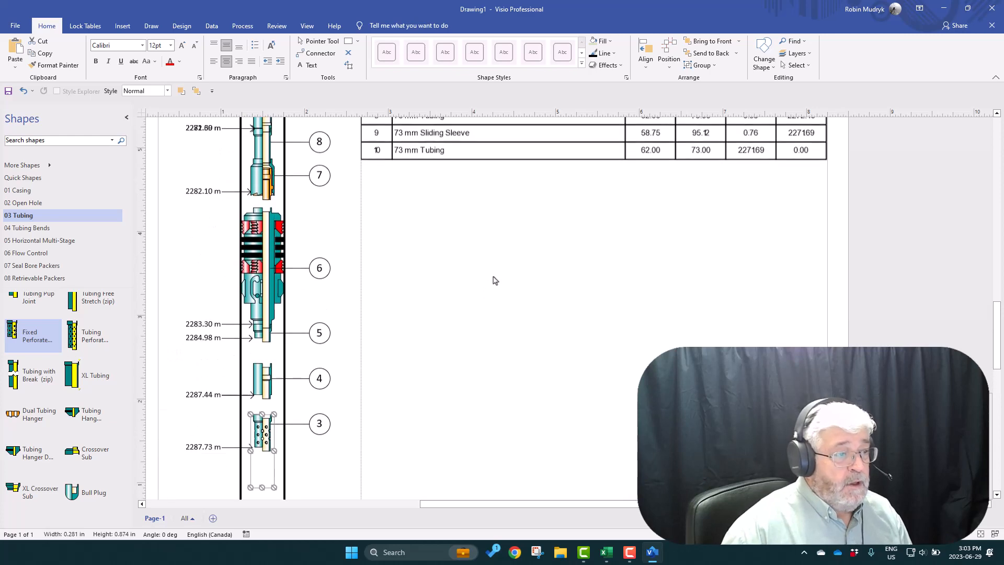
scroll(503, 288, "up", 1)
scroll(504, 293, "down", 2, "ctrl")
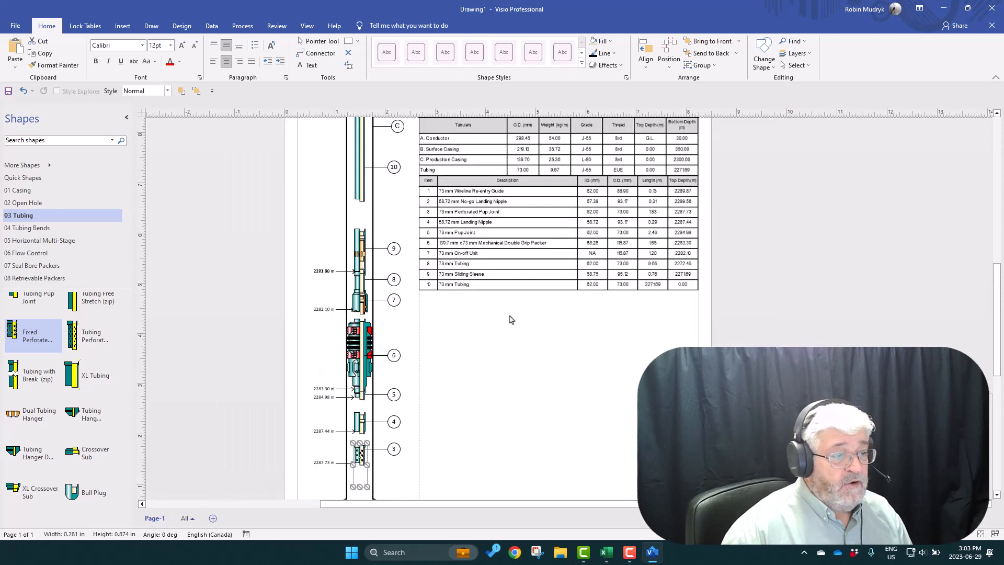
scroll(469, 325, "down", 3)
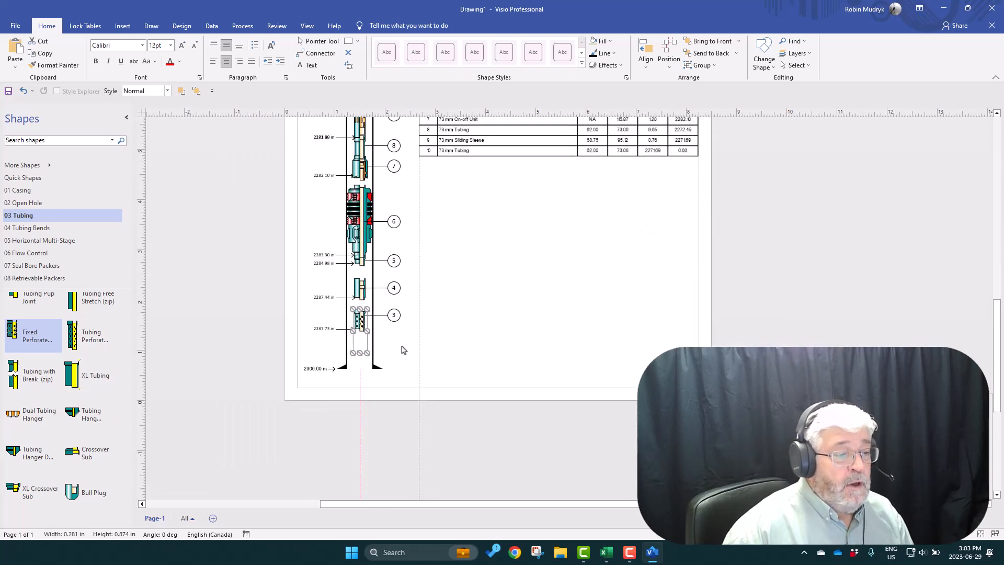
left_click_drag(404, 350, 328, 125)
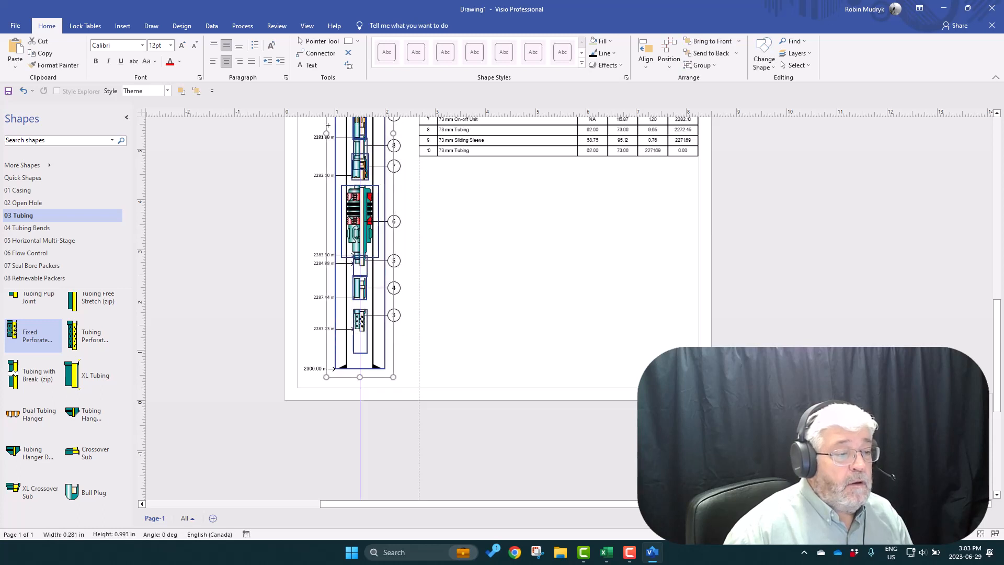
left_click(366, 369)
scroll(362, 306, "up", 3)
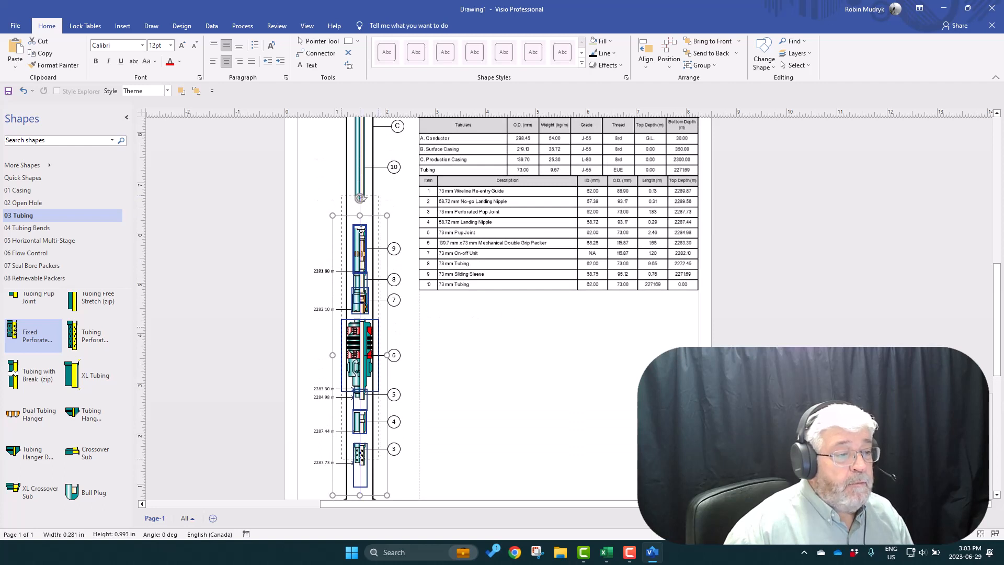
left_click_drag(360, 231, 361, 231)
left_click(475, 343)
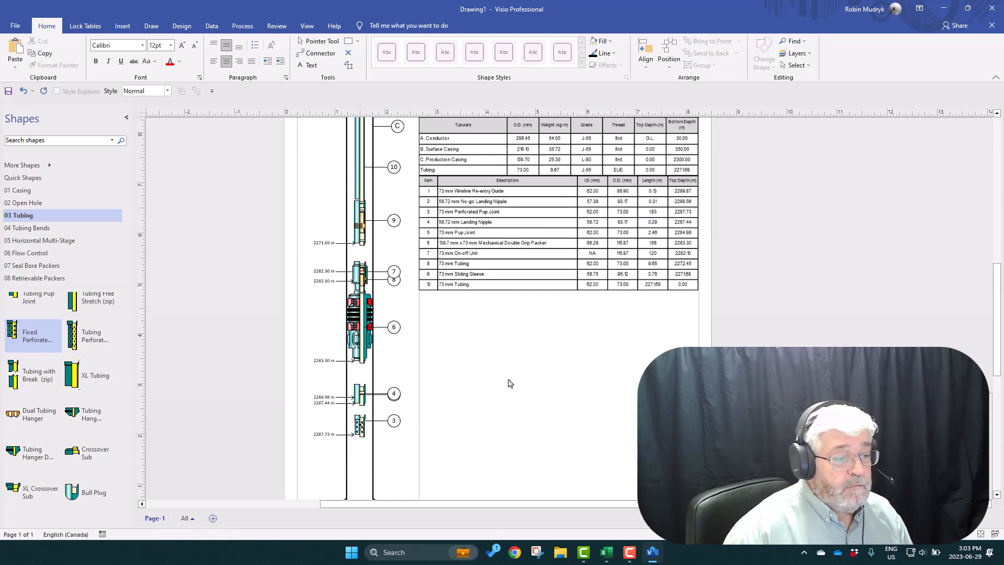
Copy the item 4 wireline nipple to below the perforated pup joint and set the copy's item number to 2.
scroll(517, 389, "down", 3)
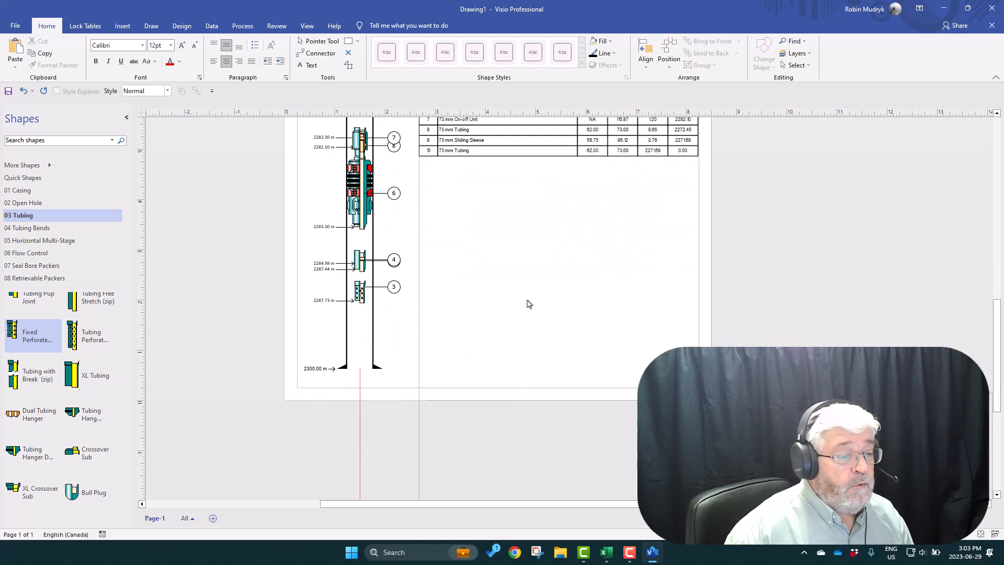
scroll(562, 309, "up", 3)
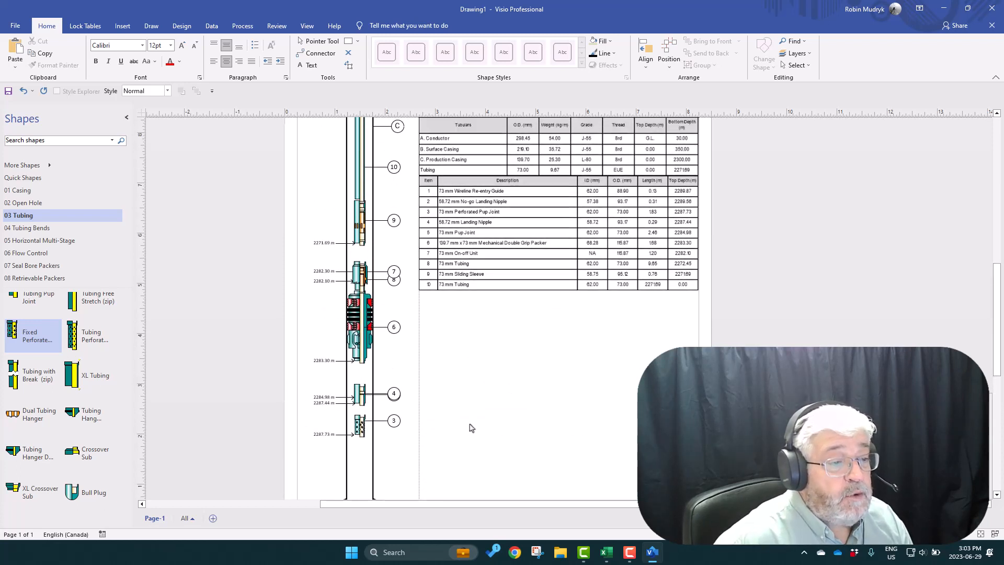
scroll(502, 221, "up", 2)
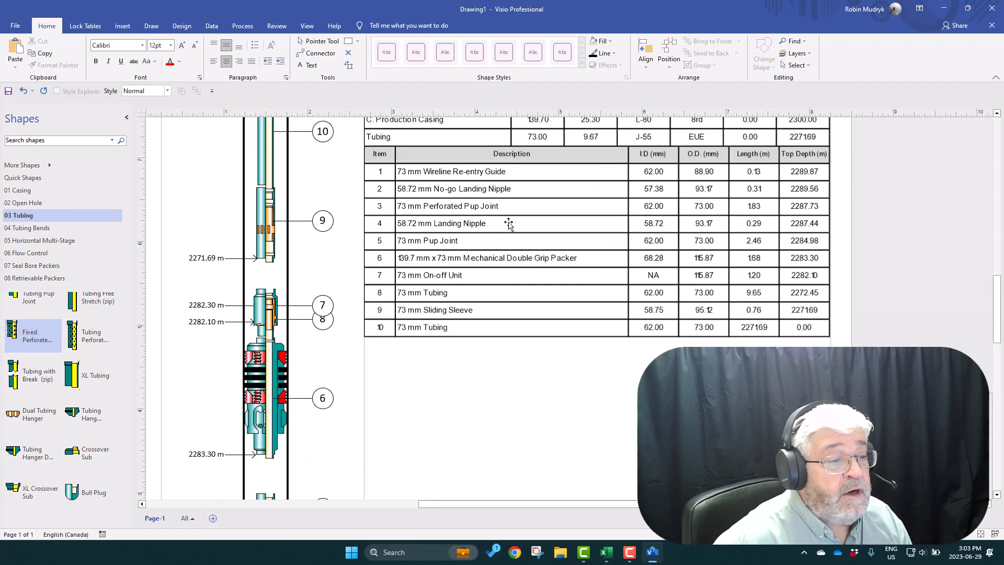
scroll(525, 314, "down", 1)
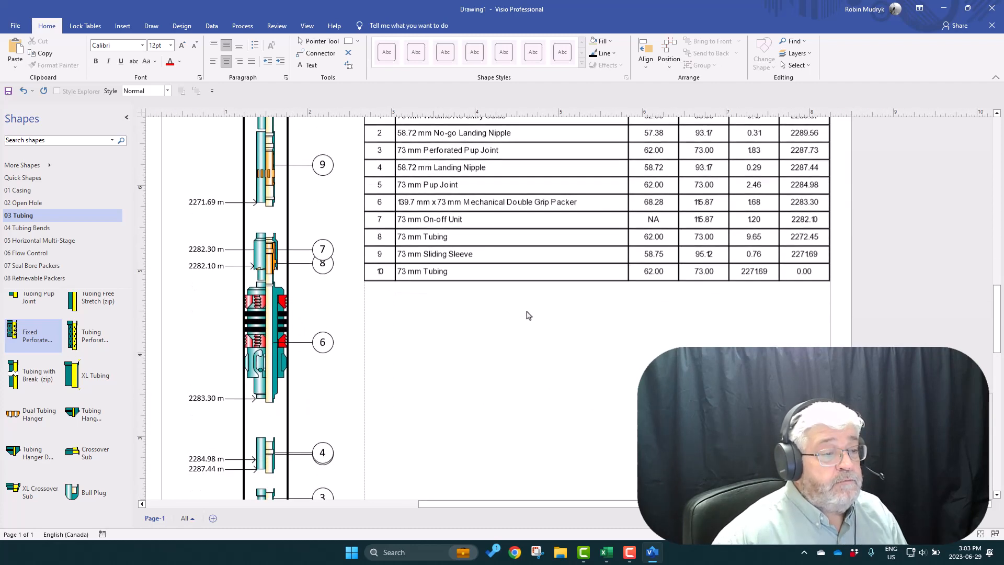
scroll(529, 316, "down", 1)
scroll(378, 413, "down", 2)
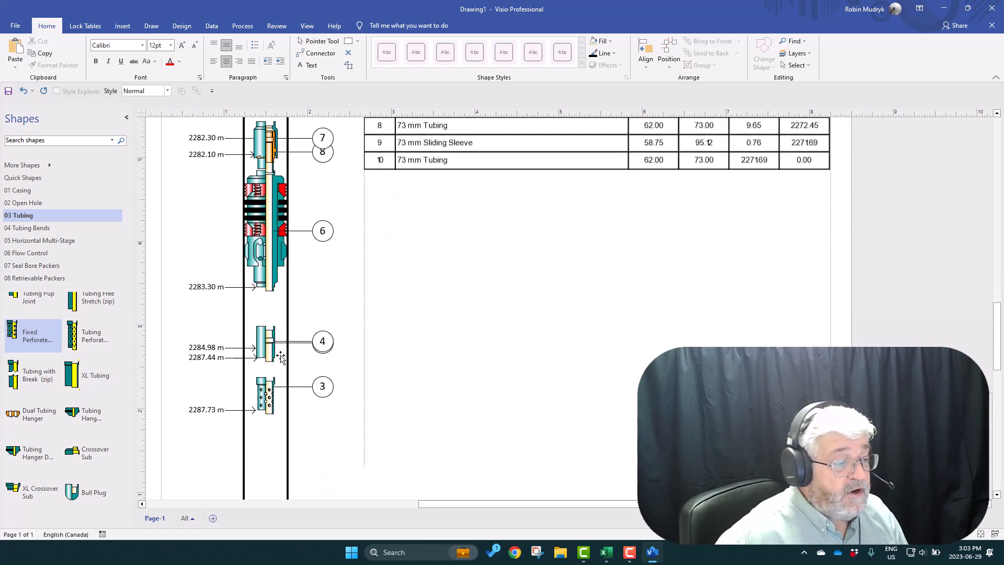
left_click_drag(265, 349, 270, 444)
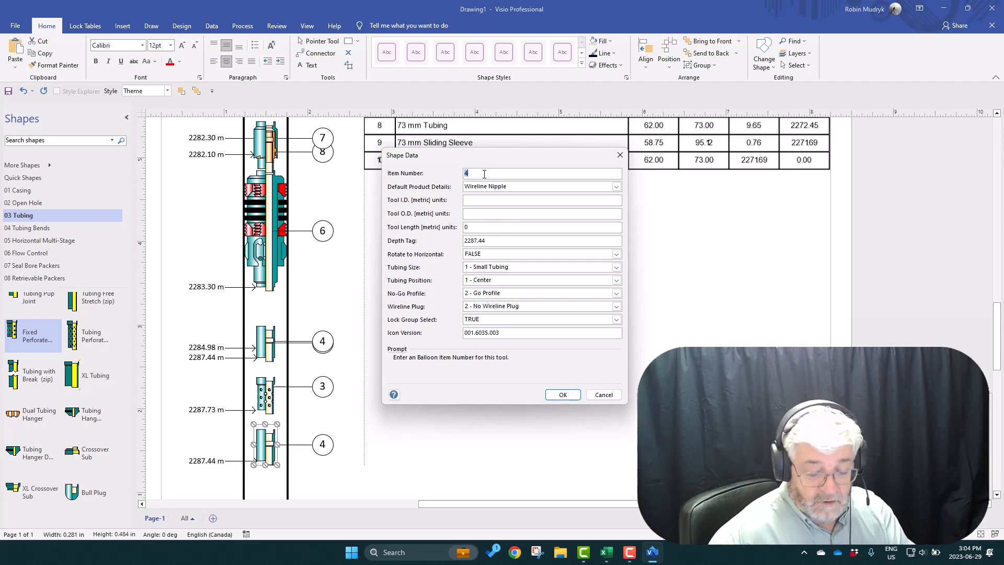
type("2")
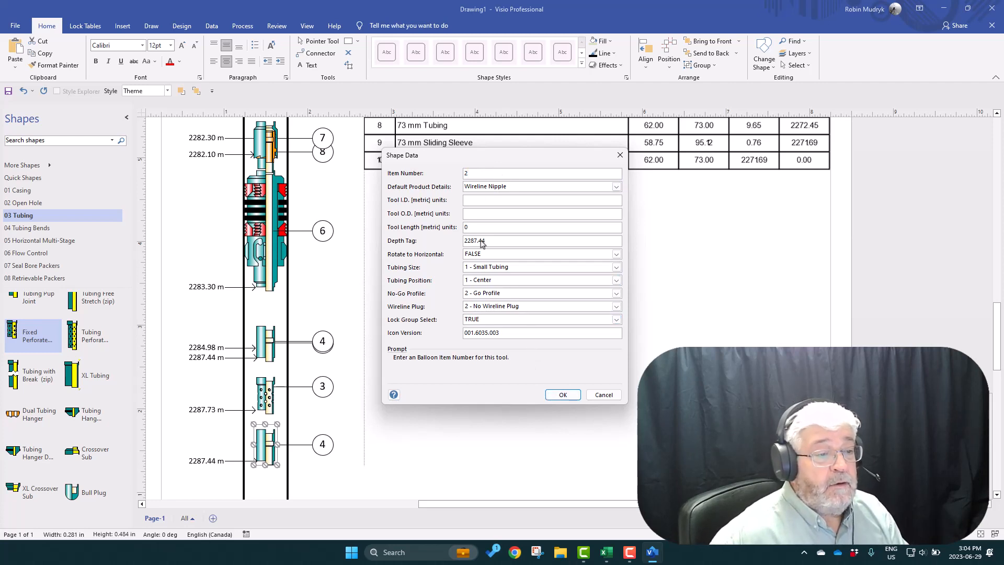
left_click(563, 395)
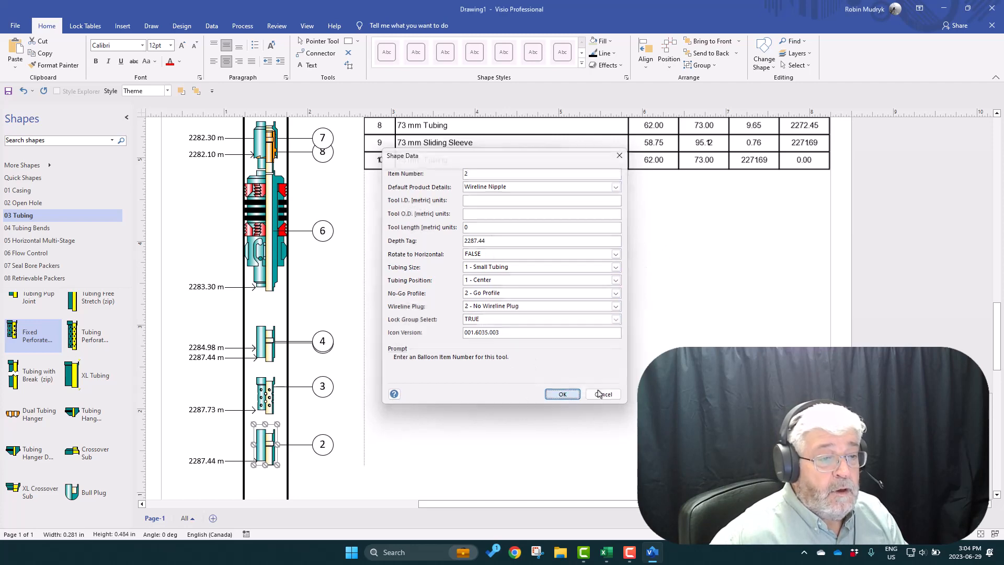
Set the item 2 nipple's depth tag to 2289.56 and move it up against the perforated pup joint.
scroll(716, 308, "up", 5)
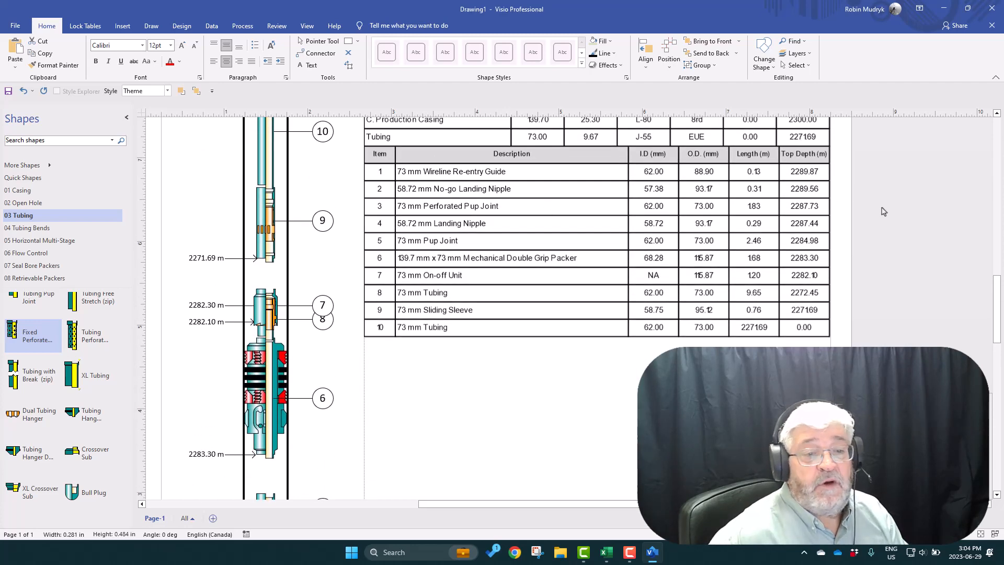
scroll(421, 397, "down", 3)
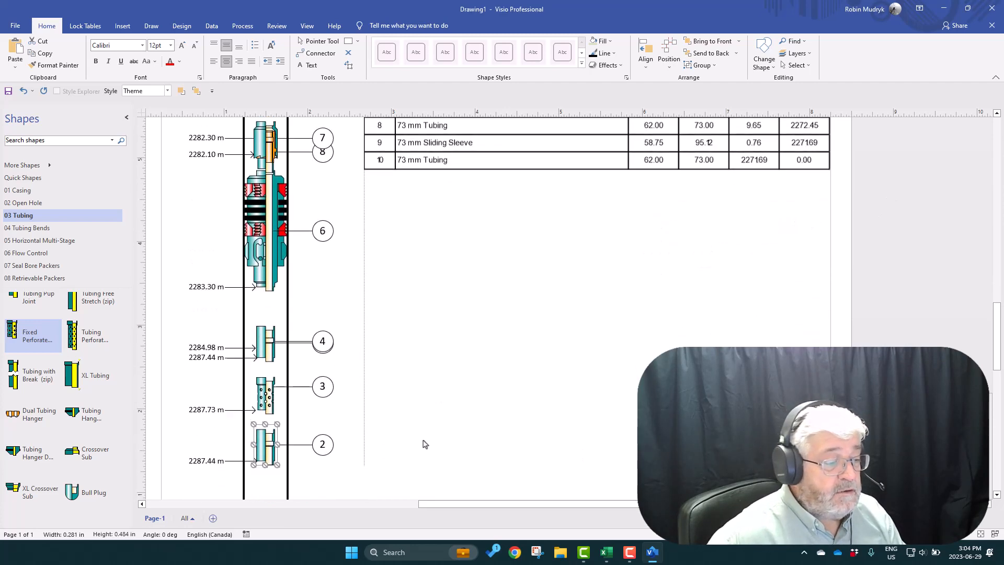
left_click(260, 406)
double_click(261, 405)
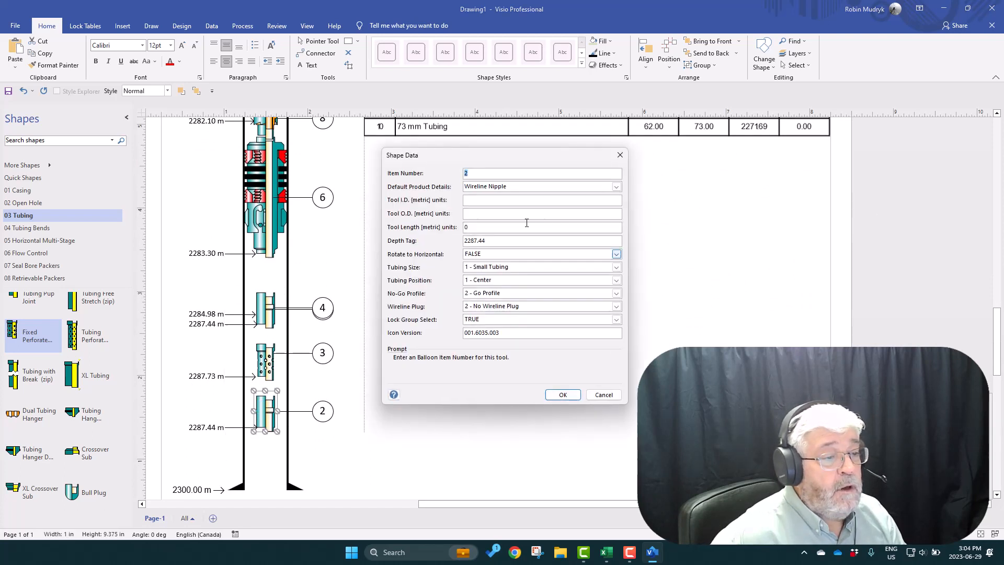
double_click(487, 240)
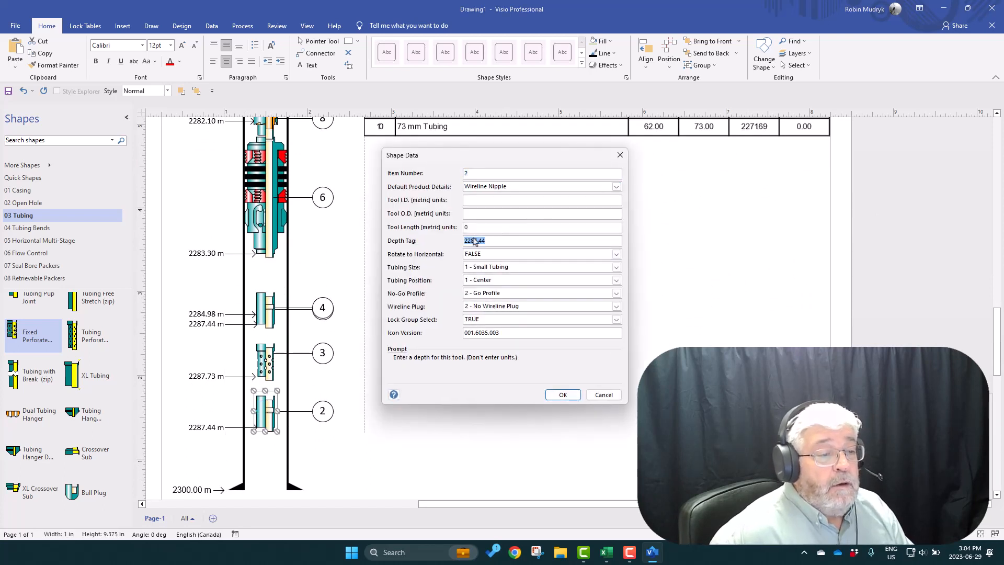
left_click(474, 241)
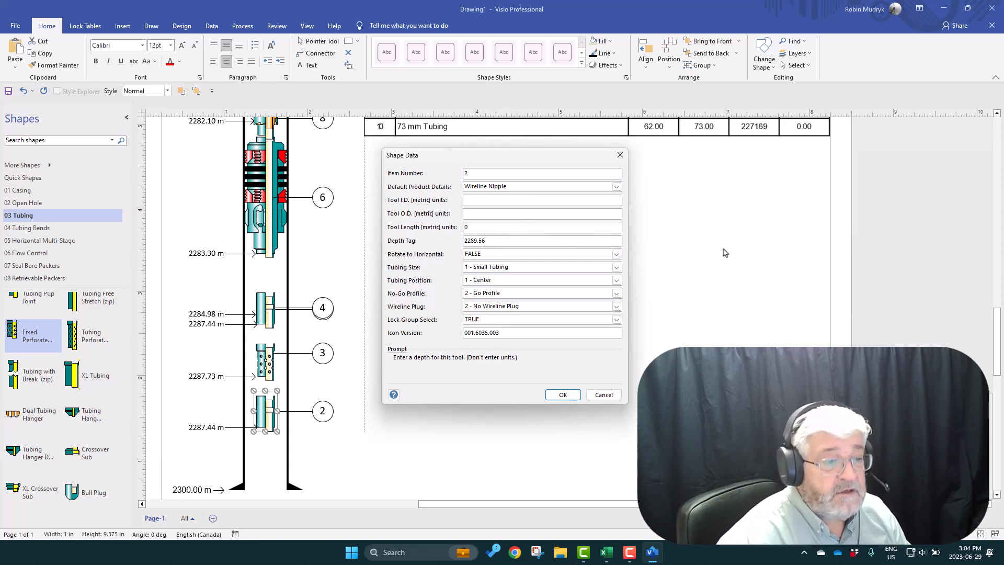
left_click(560, 395)
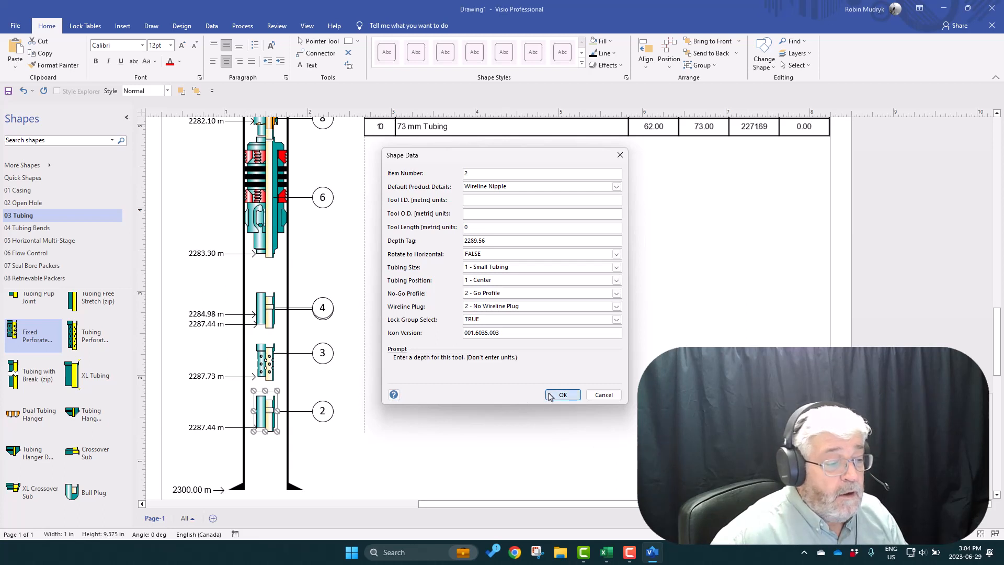
left_click(377, 480)
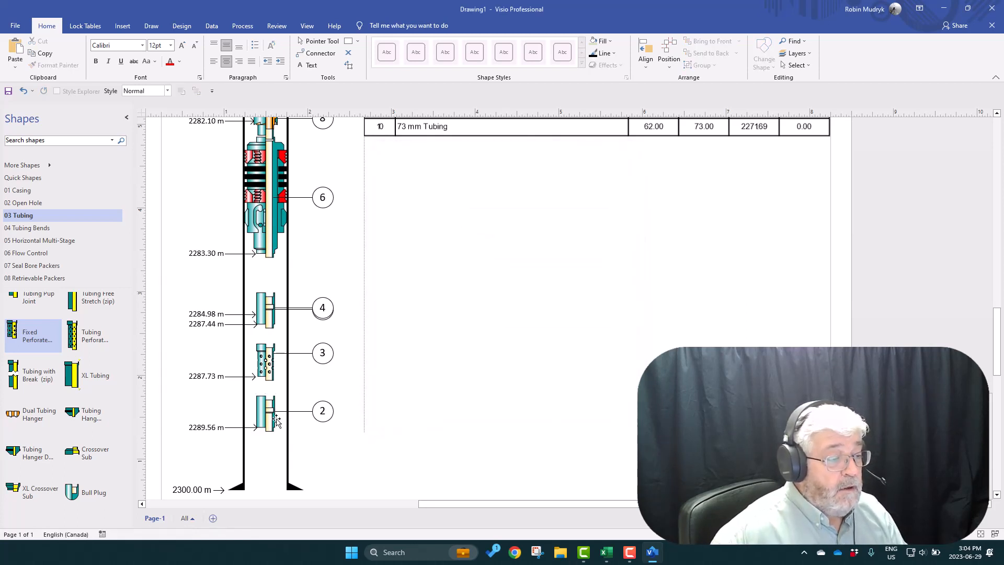
left_click_drag(269, 421, 269, 406)
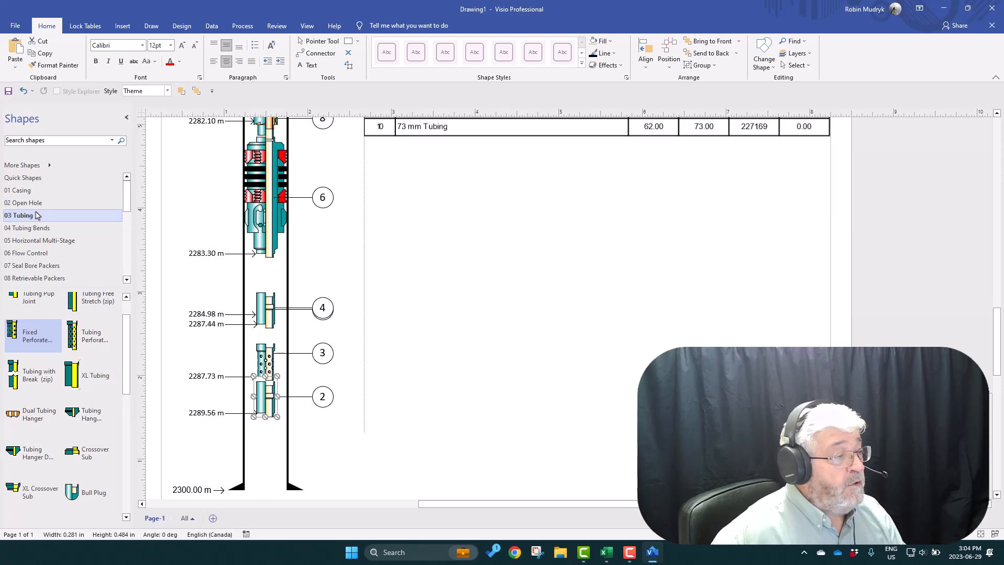
Place a Wireline Re-entry Guide from the 03 Tubing stencil inside the casing, below the item 2 nipple.
scroll(75, 402, "down", 3)
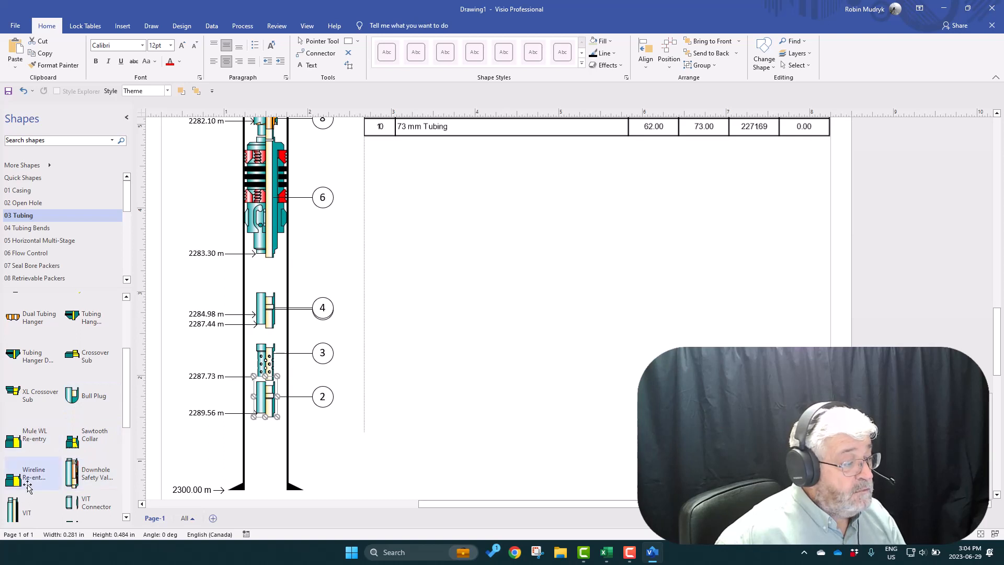
mouse_move(29, 473)
left_mouse_down()
mouse_move(246, 463)
mouse_move(270, 442)
left_mouse_up()
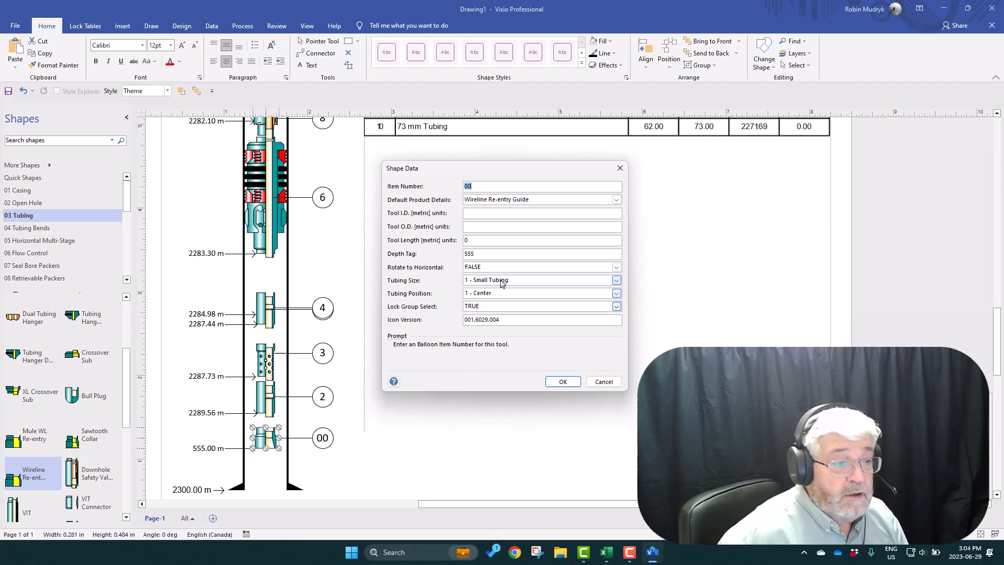
left_click(613, 382)
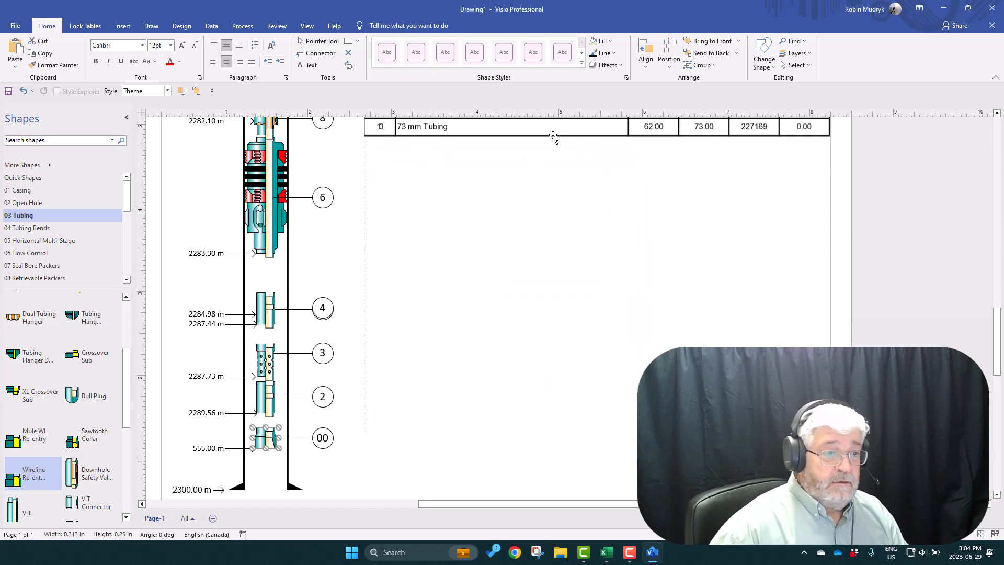
Move the item table down beside the lower tools, and give the re-entry guide item number 1 and depth tag 2289.87.
left_click_drag(555, 127, 552, 412)
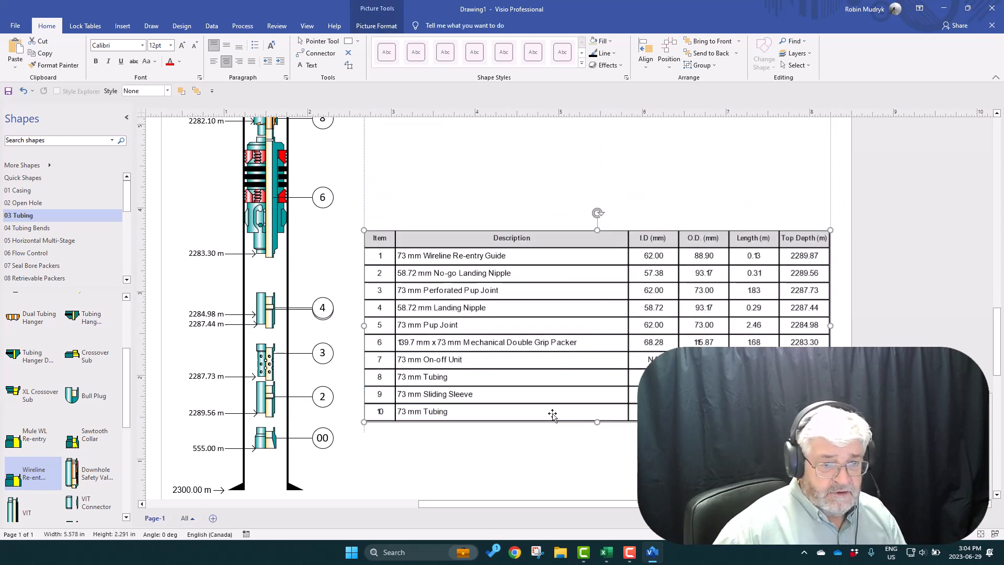
double_click(277, 447)
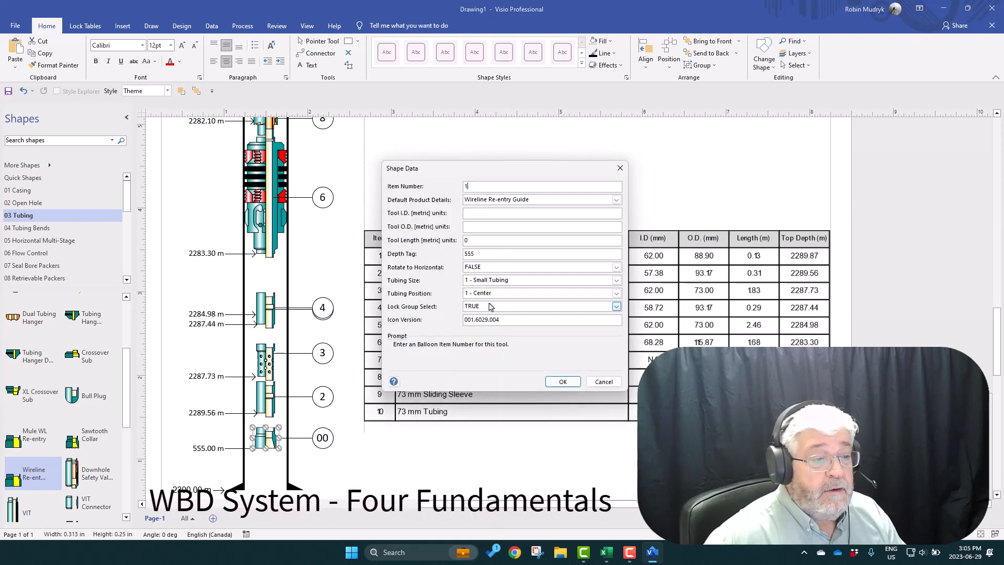
double_click(488, 253)
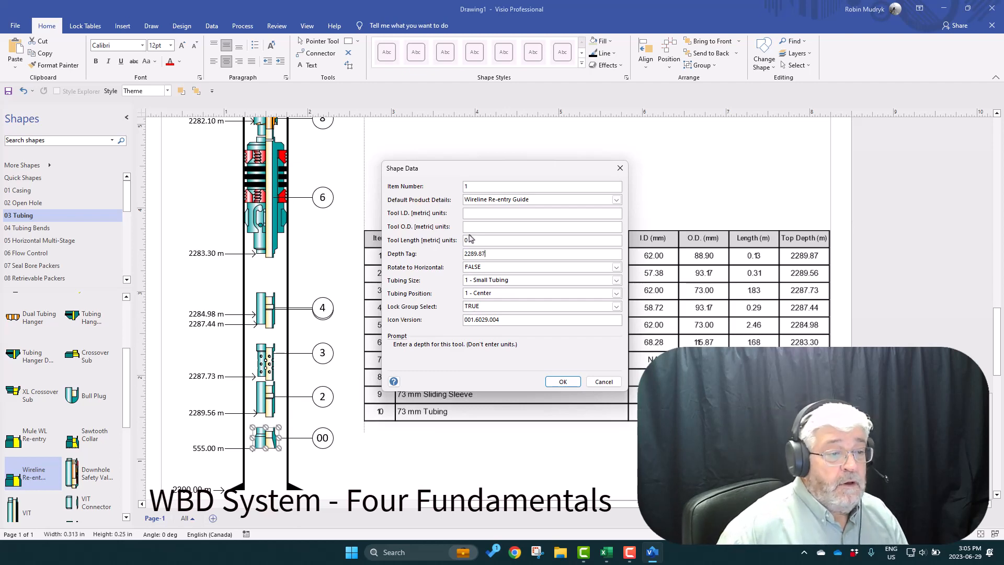
left_click(562, 382)
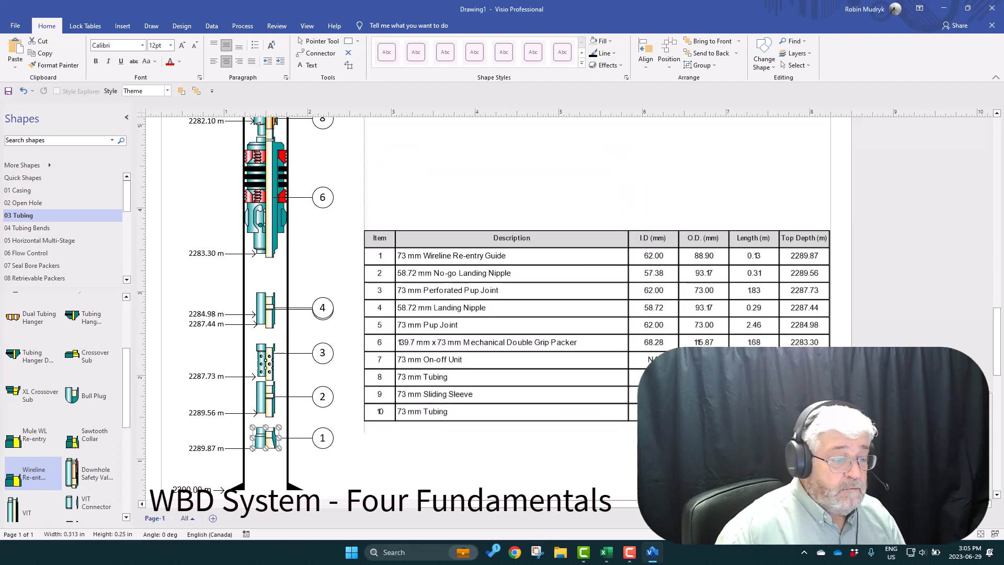
left_click(418, 477)
Inspect the re-entry guide near the casing shoe and switch to Excel to check the product descriptions in the Cutbank Creek data sheet.
scroll(423, 466, "down", 2)
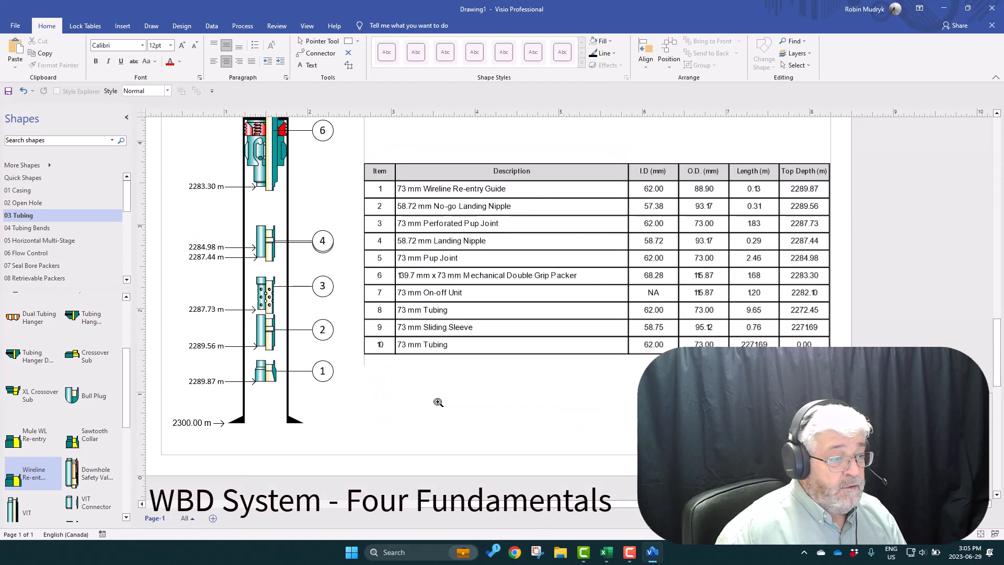
scroll(438, 401, "down", 2)
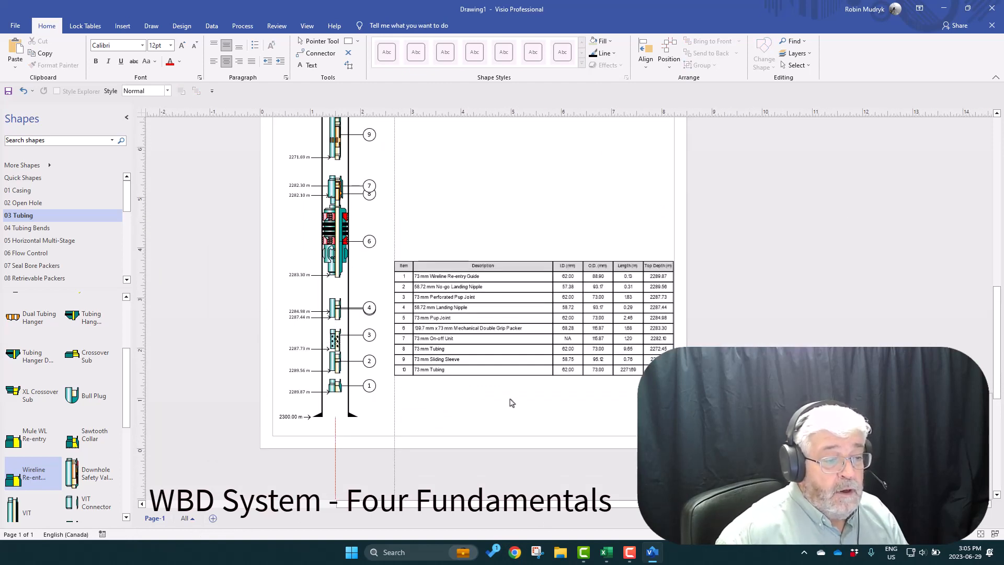
scroll(504, 410, "up", 1)
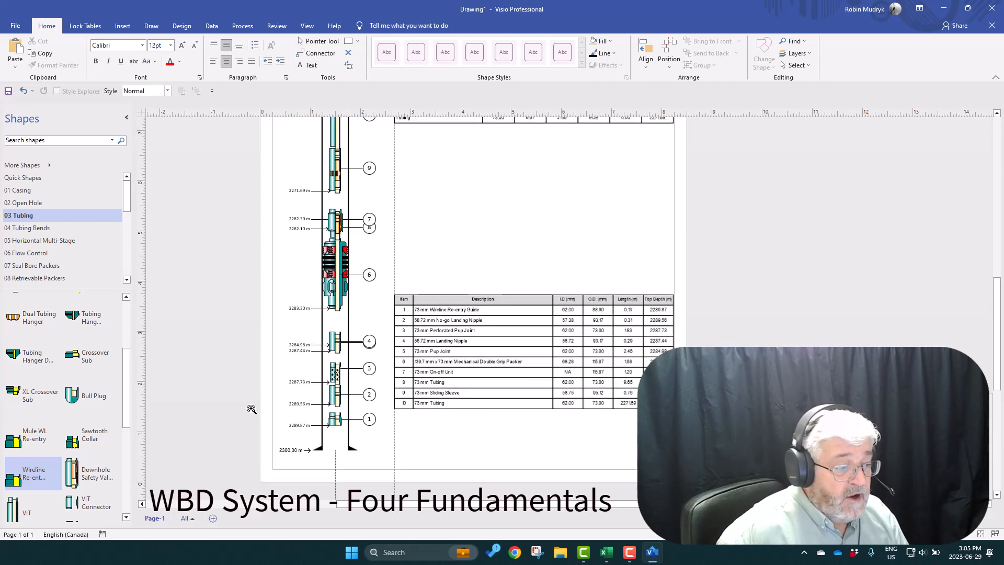
left_click_drag(250, 407, 434, 474)
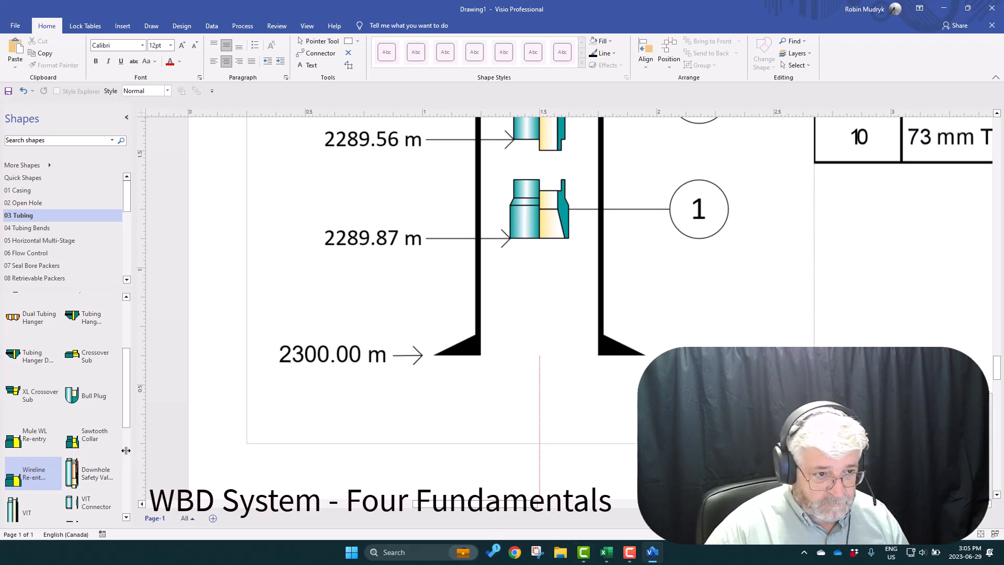
mouse_move(653, 555)
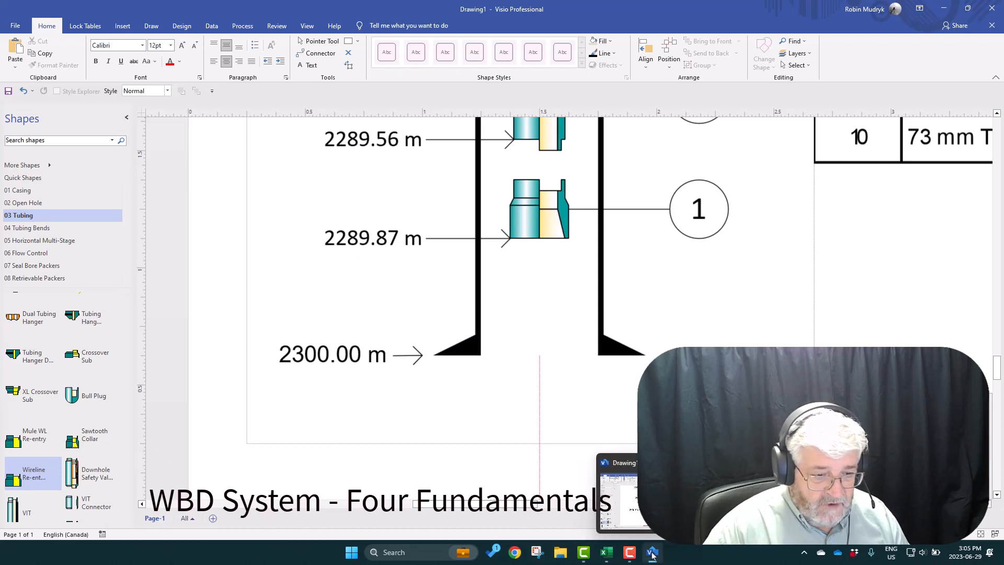
left_click(606, 552)
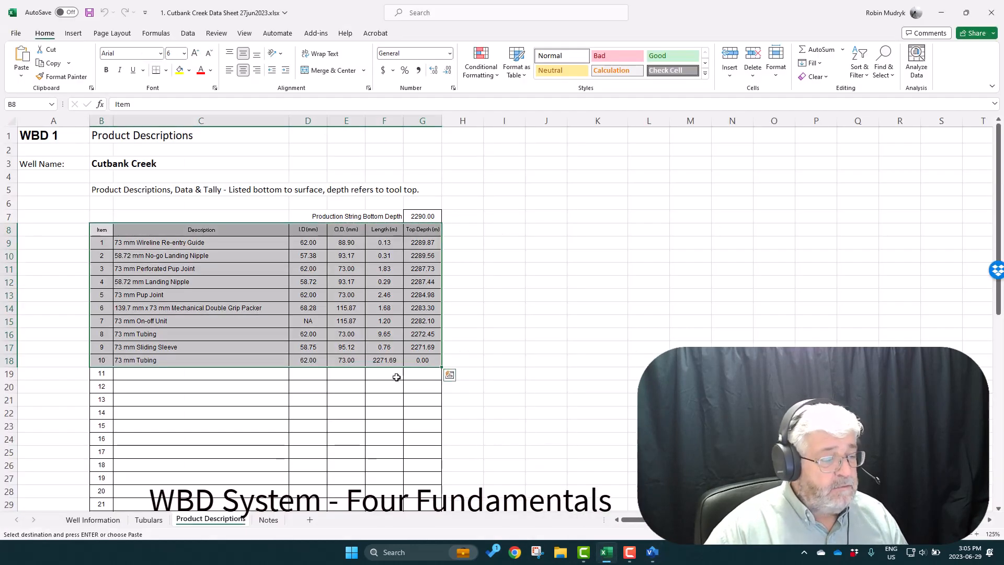
Open the Notes sheet of the Cutbank Creek data sheet and copy the Notes block, B16 through G22.
left_click(269, 519)
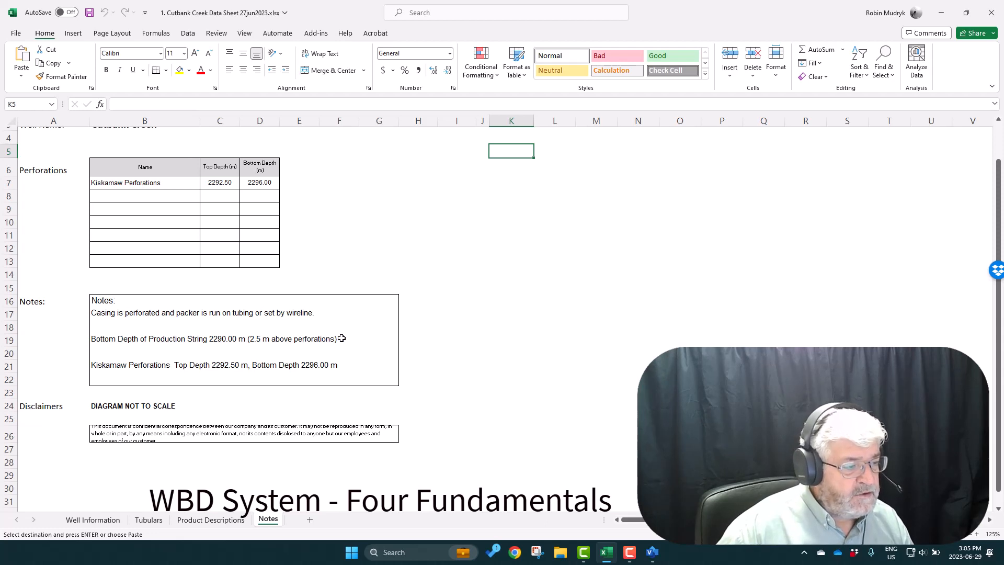
left_click(230, 367)
left_click_drag(93, 302, 399, 381)
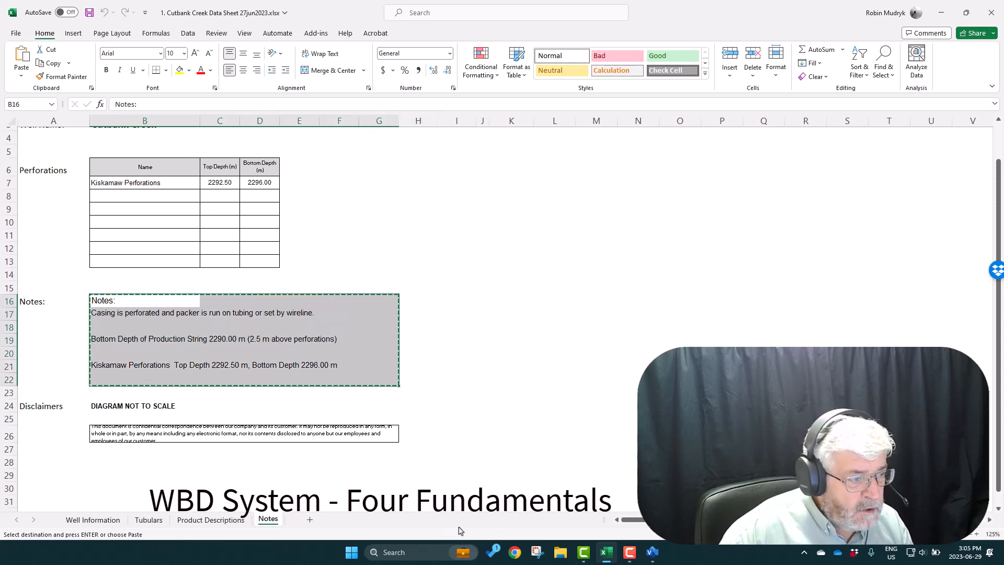
scroll(515, 431, "down", 1)
scroll(515, 432, "down", 1)
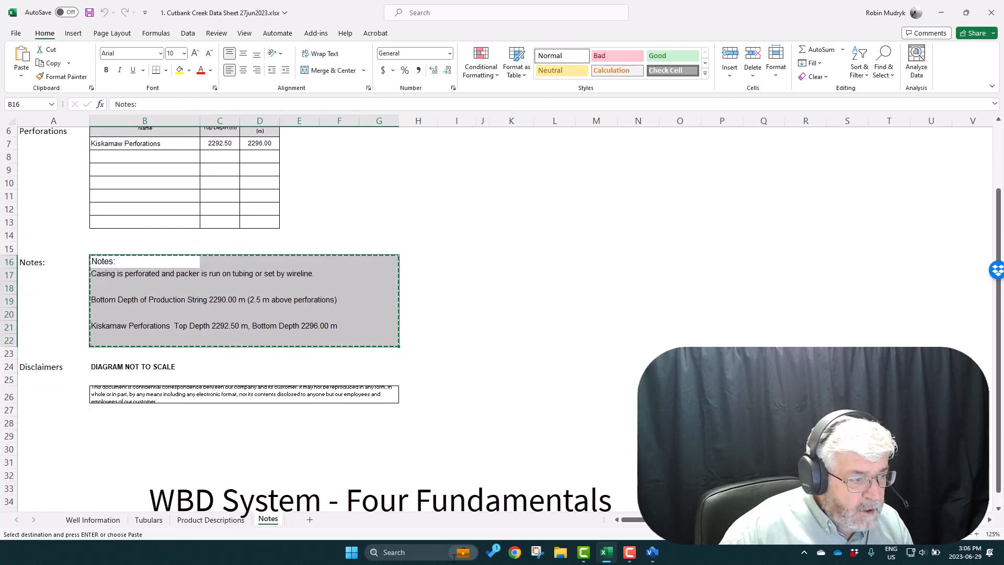
Switch to Visio, paste the notes as a Microsoft Excel Worksheet object below the item table, and stretch it to the table's width.
left_click(652, 552)
scroll(659, 411, "down", 5)
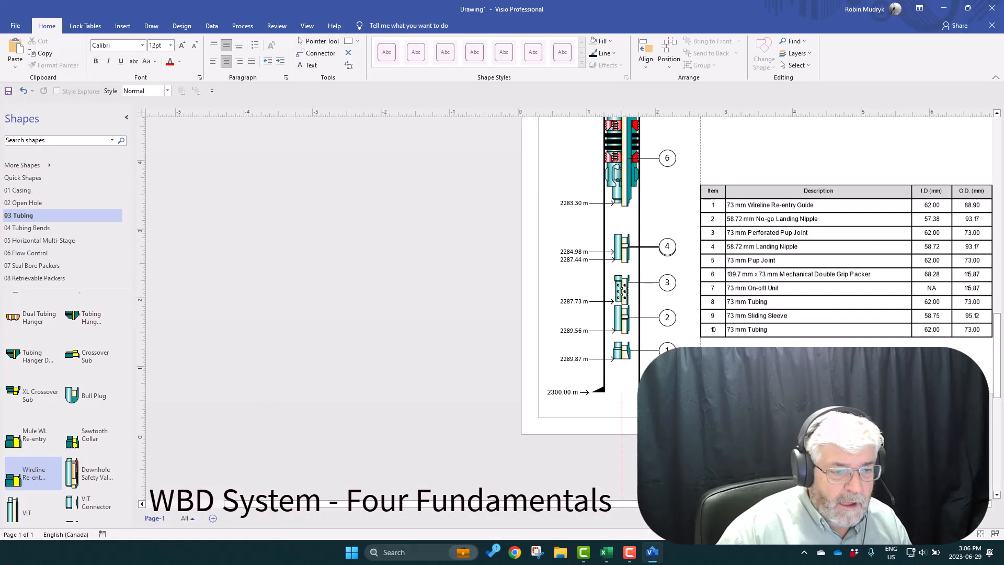
mouse_move(662, 420)
left_mouse_down()
mouse_move(610, 391)
mouse_move(394, 355)
mouse_move(343, 421)
left_mouse_up()
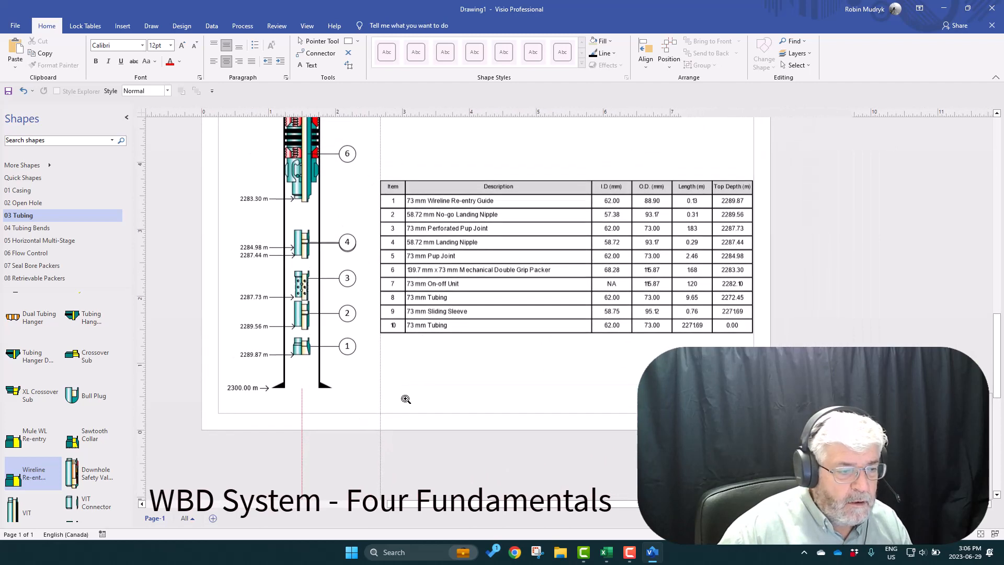
right_click(422, 364)
left_click(473, 408)
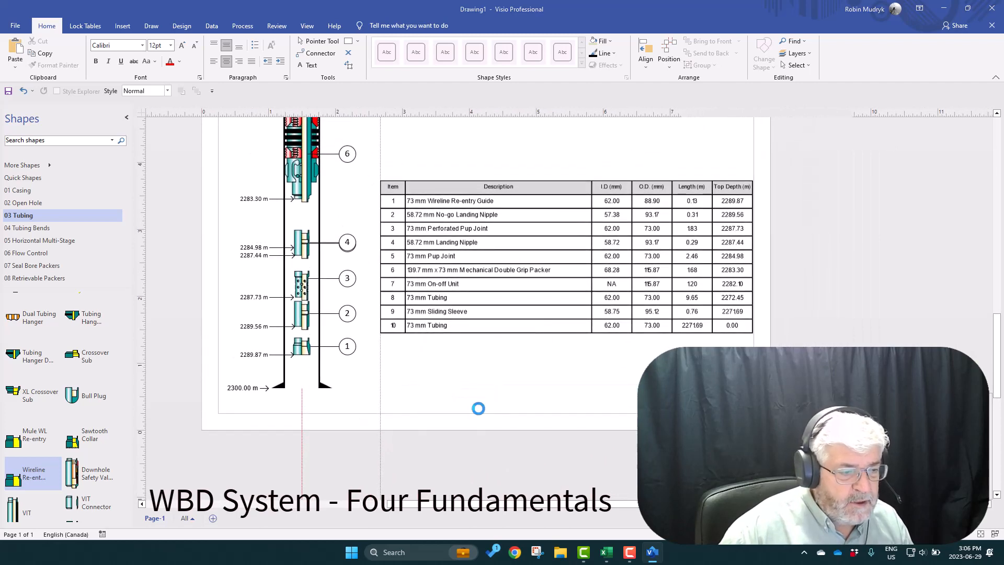
left_click(489, 237)
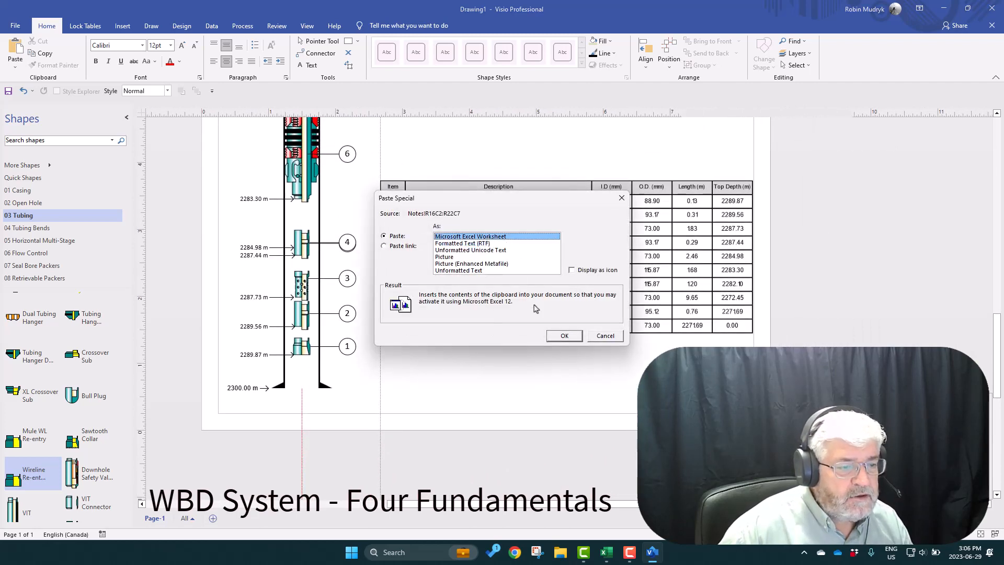
left_click(565, 335)
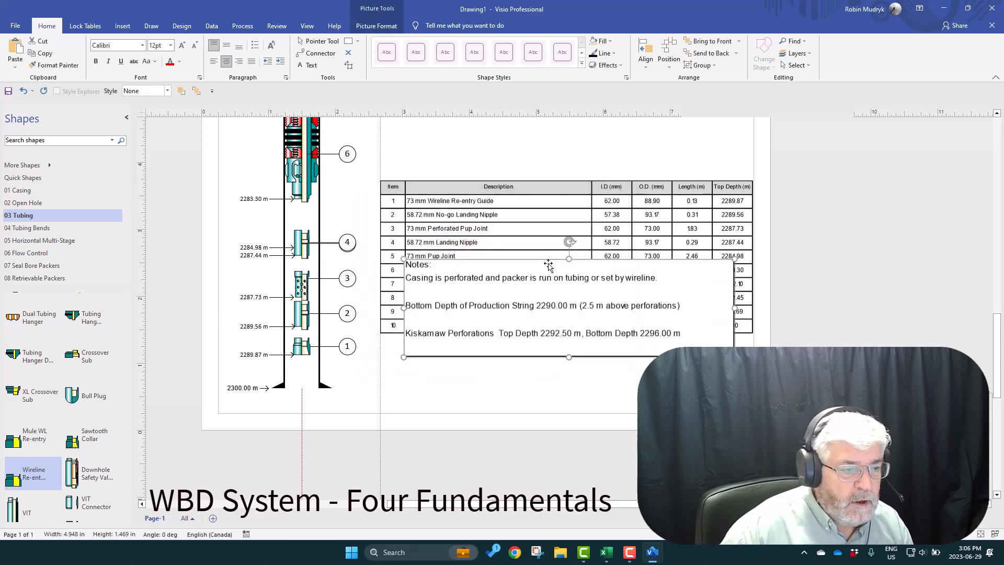
left_click_drag(547, 263, 529, 368)
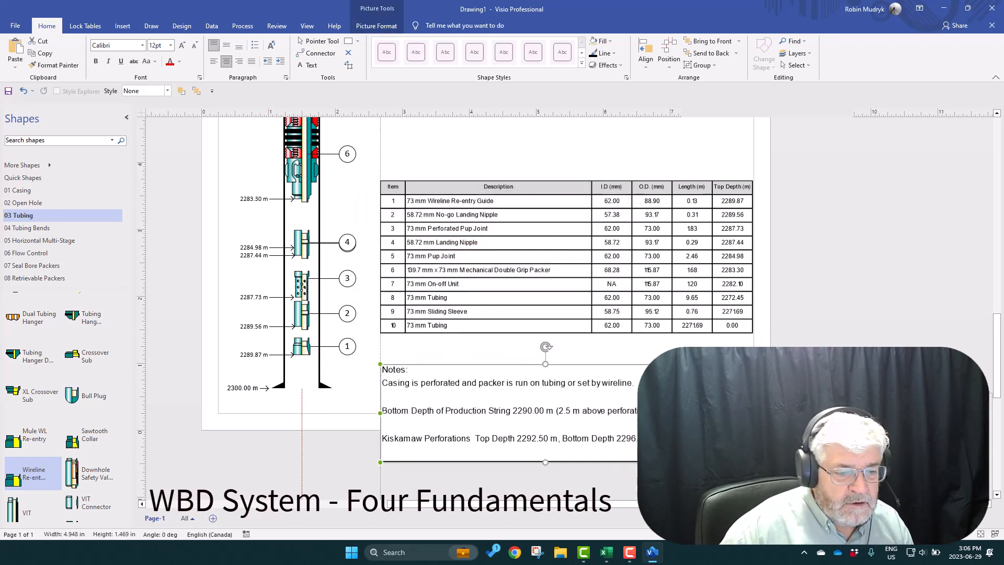
mouse_move(710, 364)
left_mouse_down()
mouse_move(740, 341)
mouse_move(717, 350)
left_mouse_up()
Move the item table higher on the page and bring the notes block up beneath it, inside the page border.
left_click(630, 280)
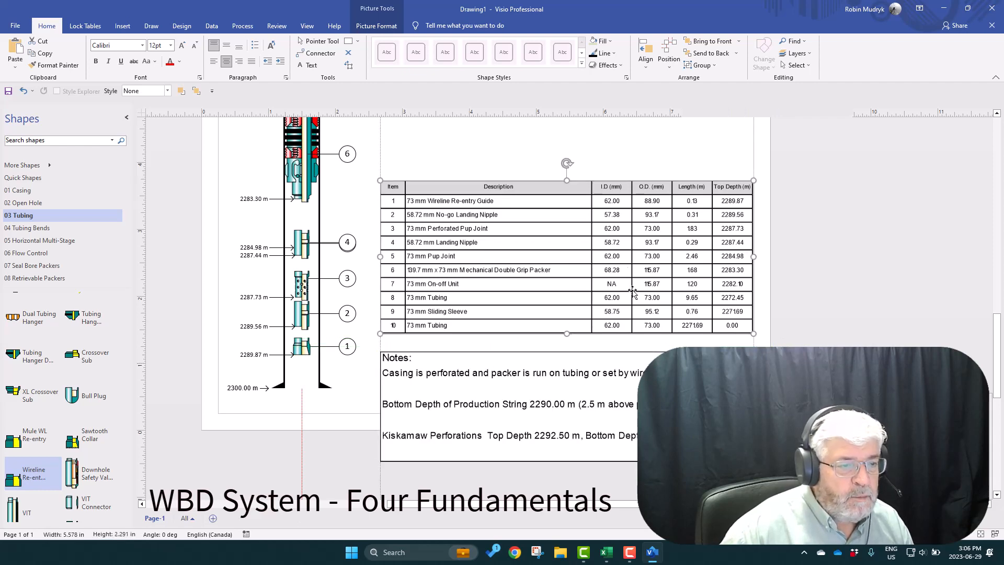
scroll(657, 316, "up", 3)
left_click_drag(559, 356, 559, 216)
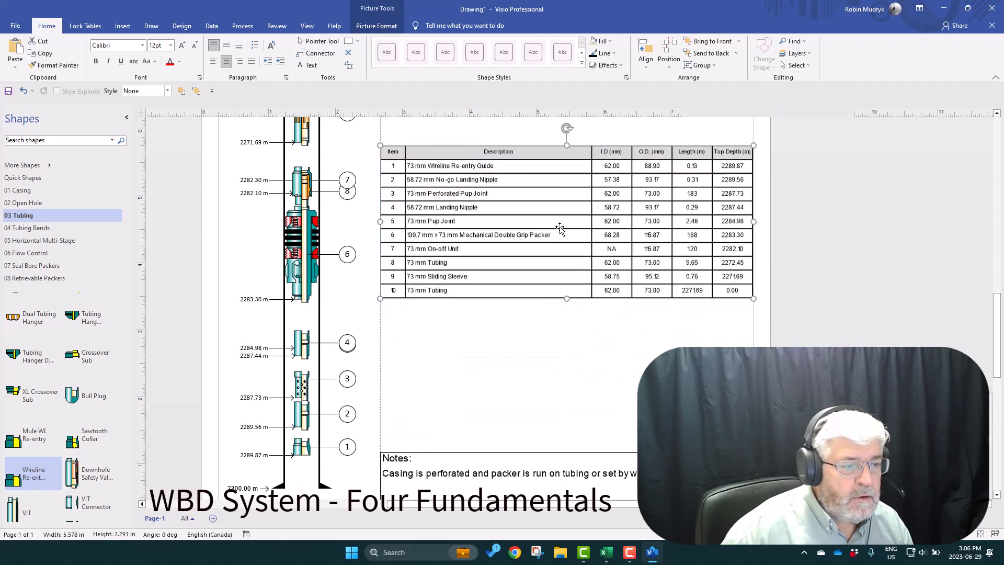
scroll(901, 309, "down", 3)
scroll(900, 309, "down", 2)
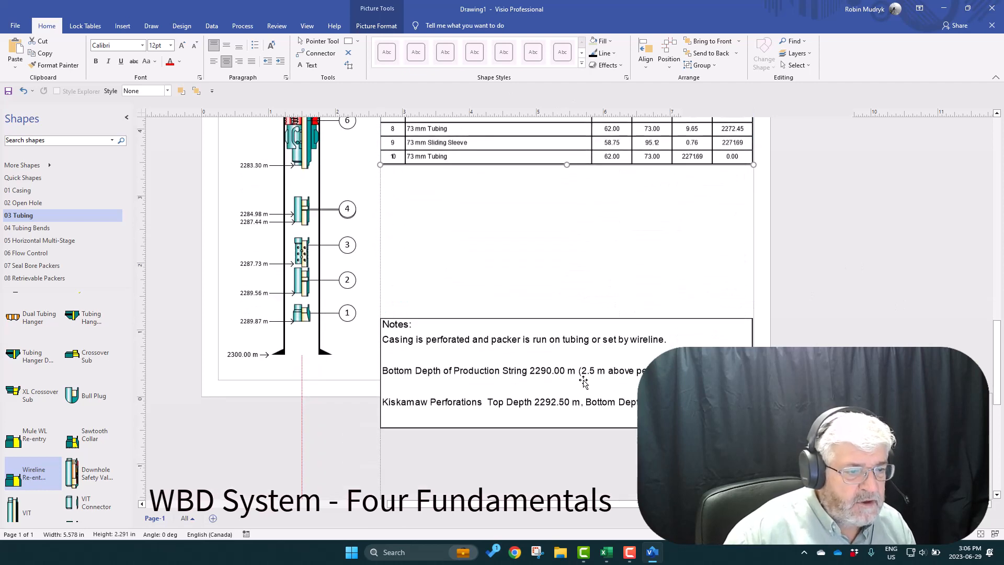
left_click_drag(586, 375, 586, 248)
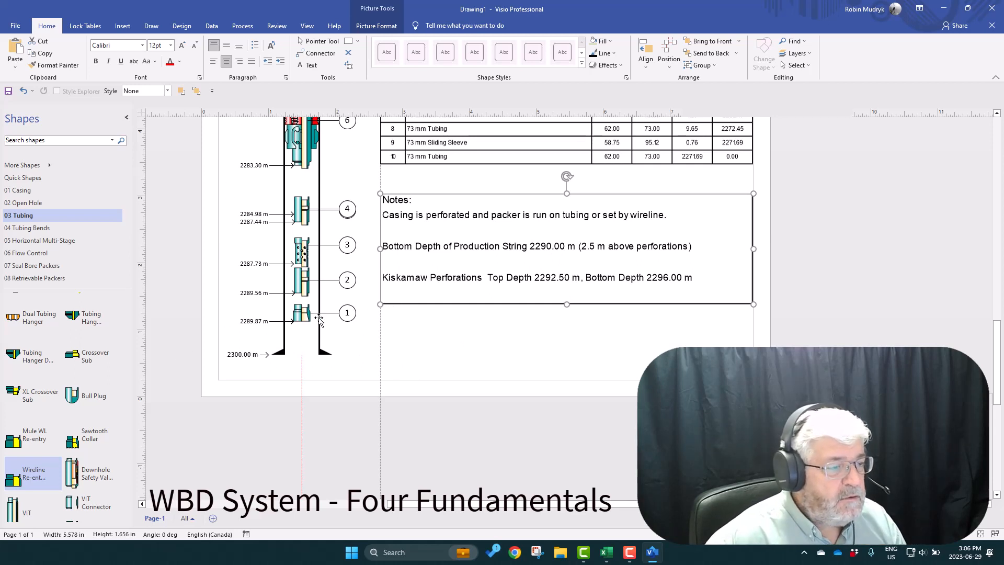
Unlock group selection on the item 1 re-entry guide and align its depth tag to the top of the tool.
right_click(302, 313)
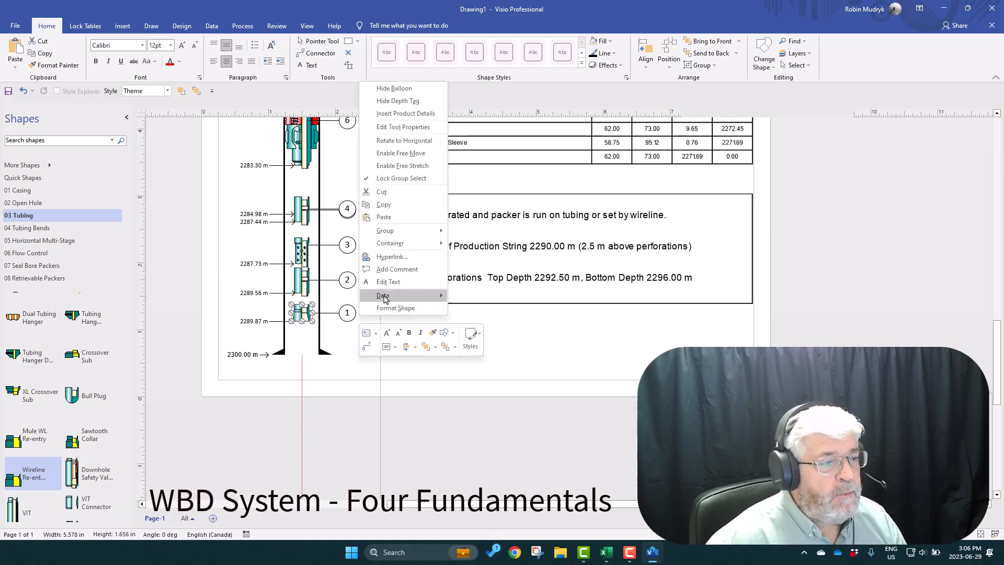
left_click(379, 178)
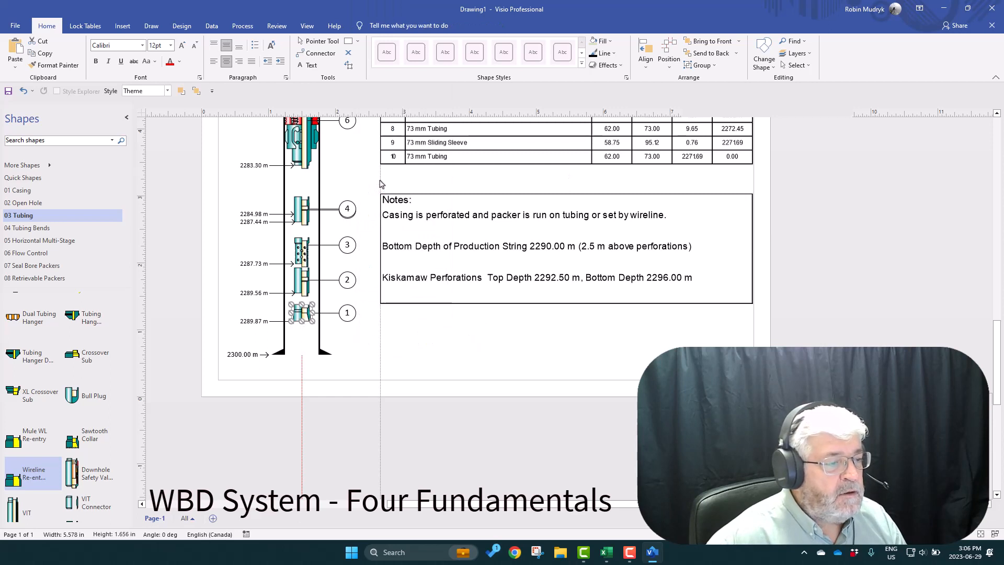
left_click(243, 323)
right_click(243, 325)
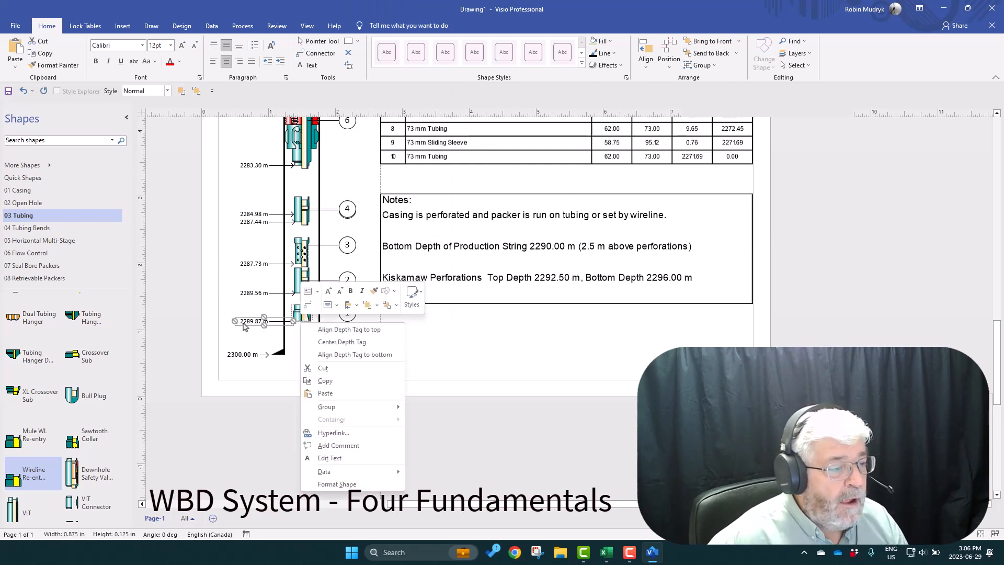
left_click(316, 329)
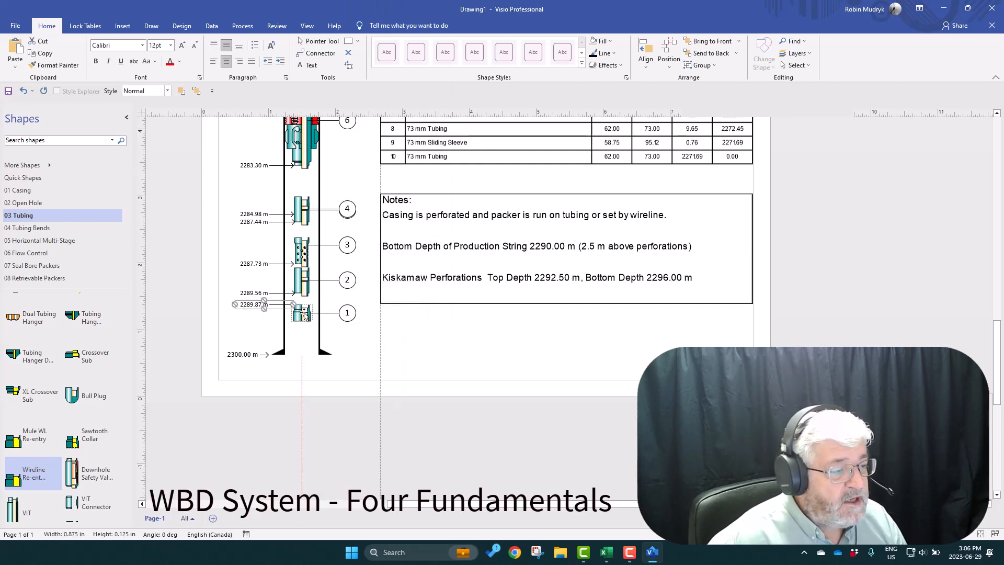
Lock group selection again on the item 1 re-entry guide.
right_click(313, 314)
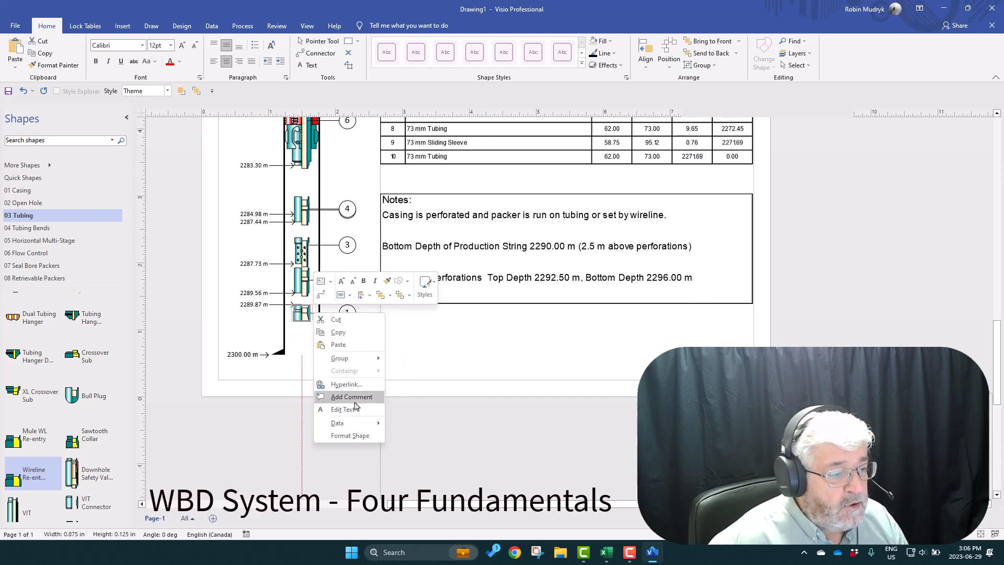
mouse_move(369, 361)
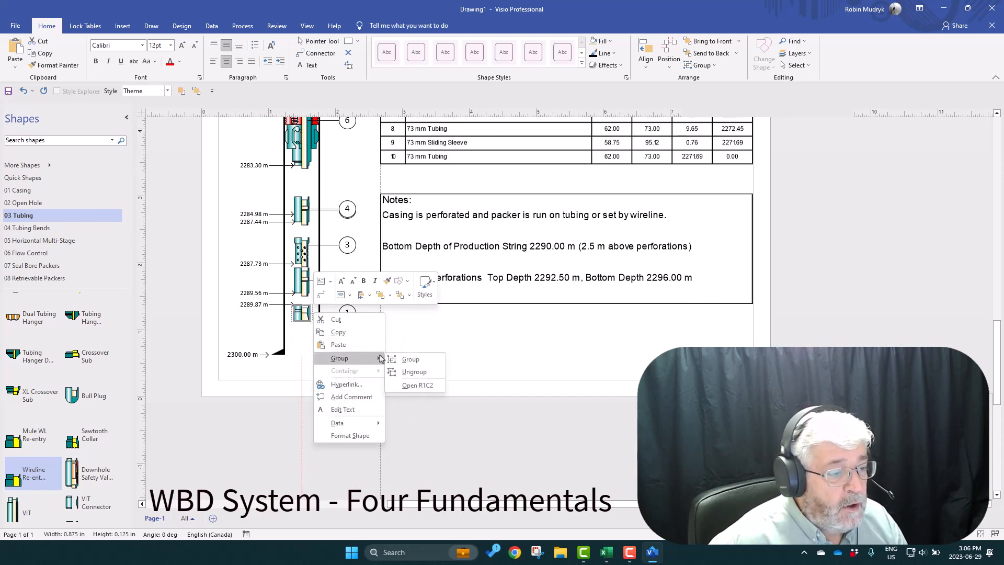
left_click(459, 352)
right_click(300, 316)
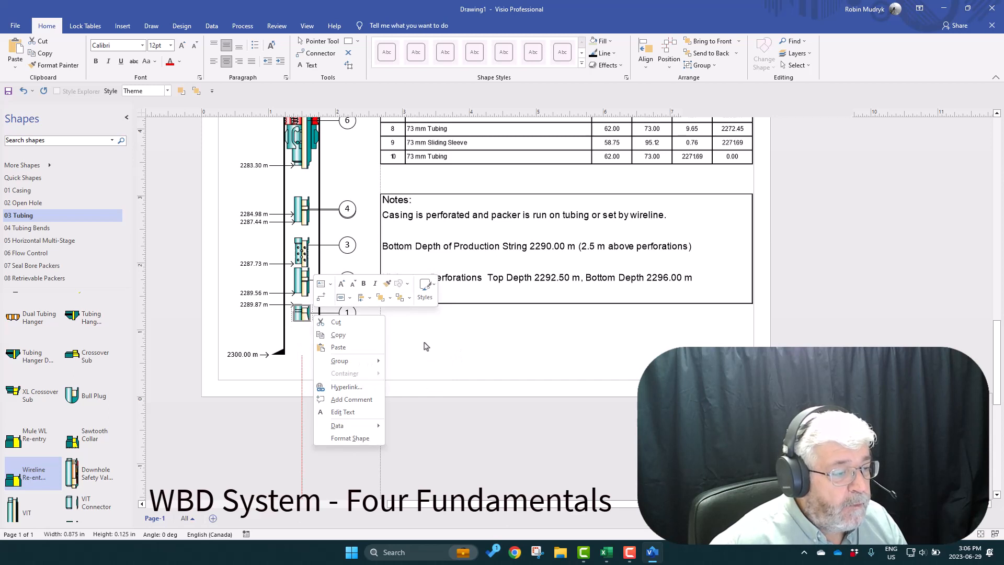
left_click(424, 343)
left_click(424, 342)
right_click(311, 316)
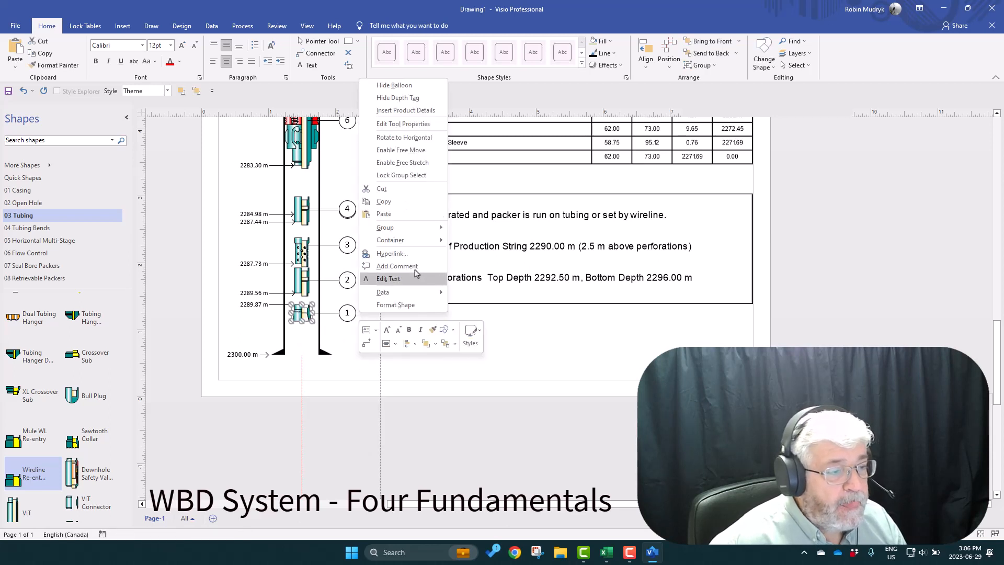
left_click(417, 175)
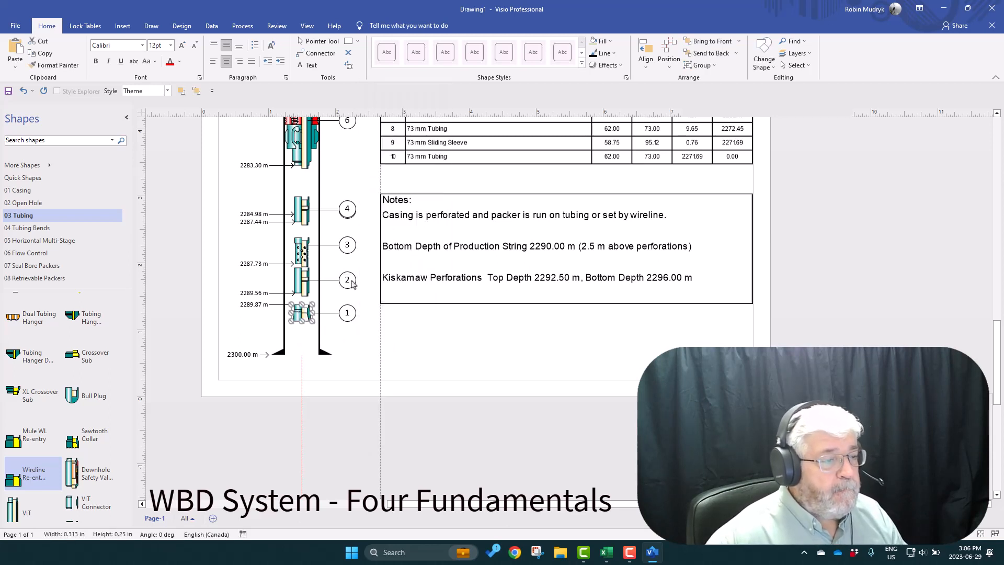
Unlock group selection on the item 2 nipple and align its depth tag to the top.
right_click(301, 280)
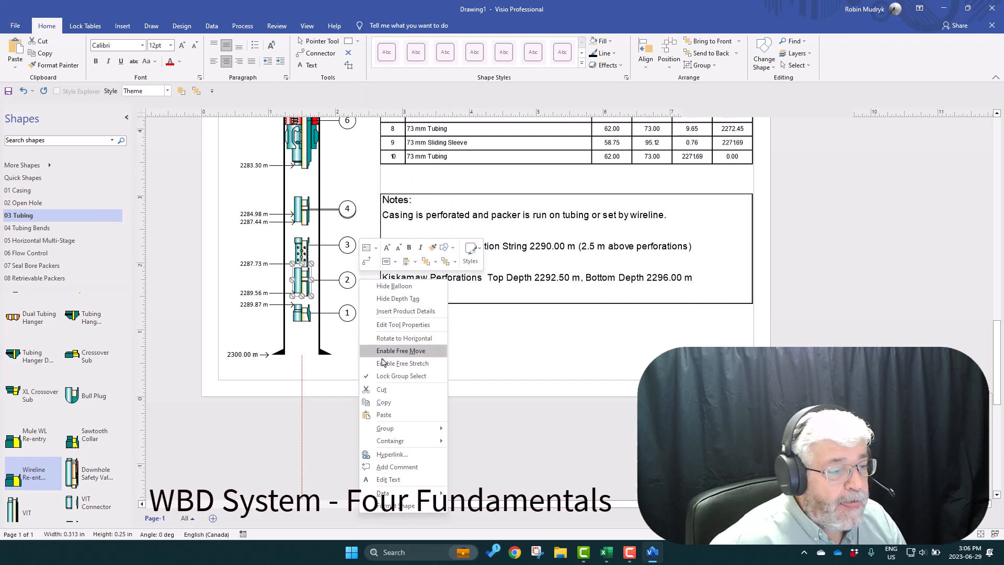
left_click(380, 377)
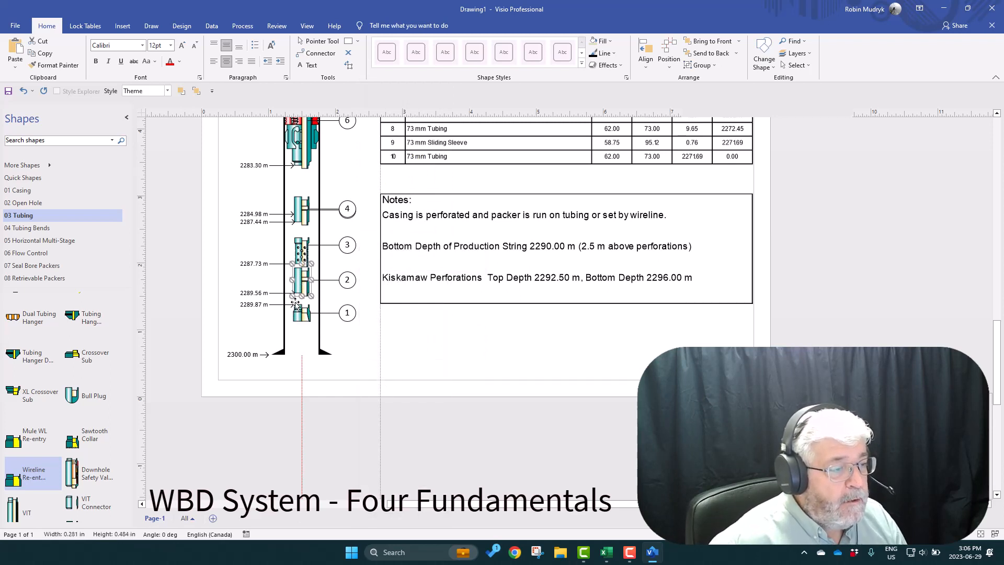
left_click(252, 292)
right_click(252, 292)
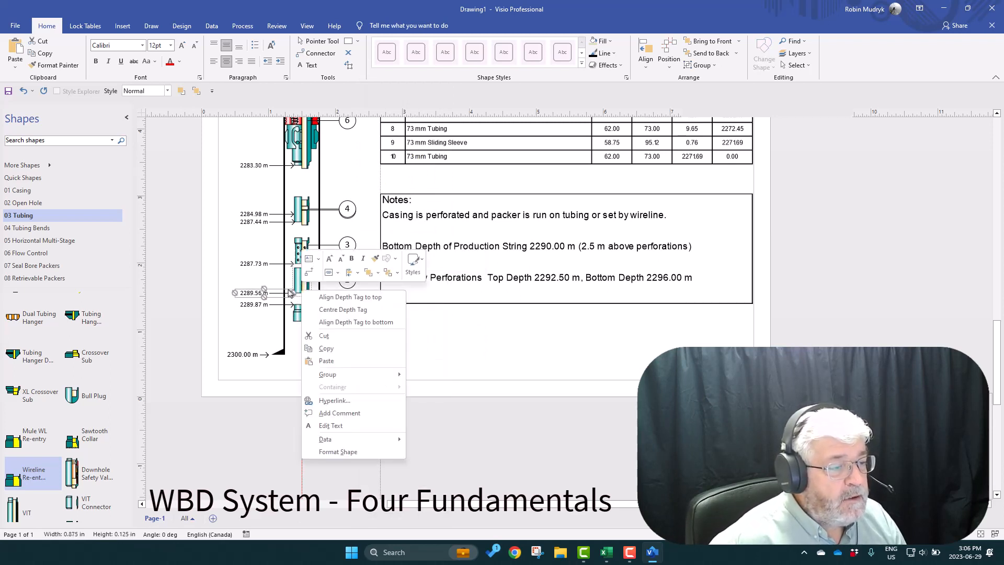
left_click(336, 297)
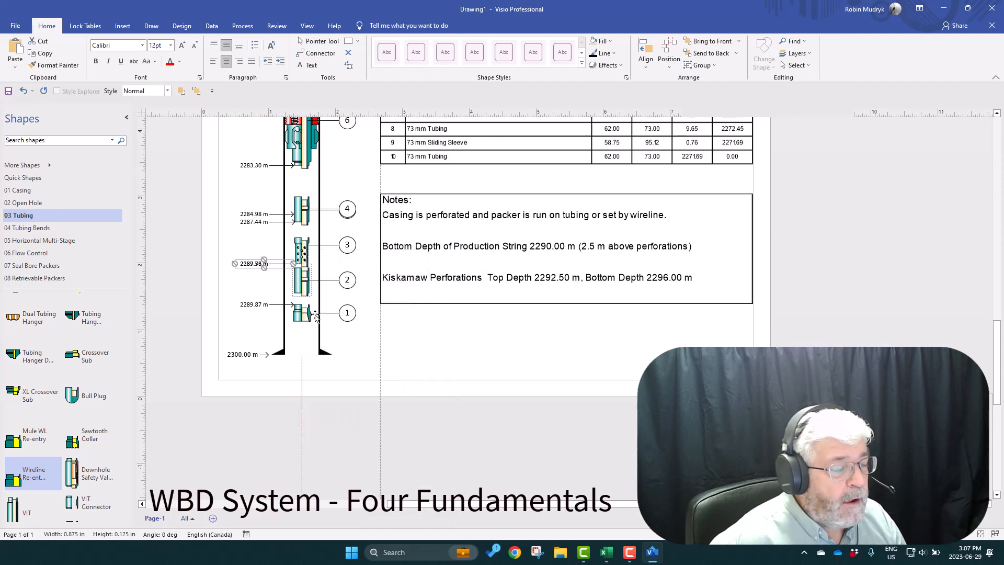
Nudge the item 2 depth tag down until its arrow lines up with the top edge of the nipple body.
left_click_drag(252, 253, 336, 298)
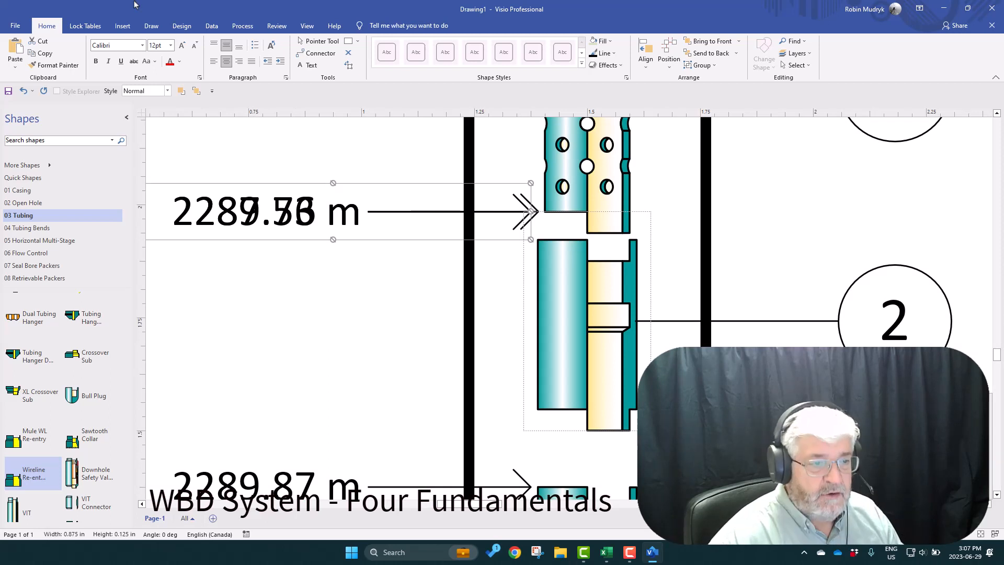
key("Down")
key("Down")
key("Down")
key("Down")
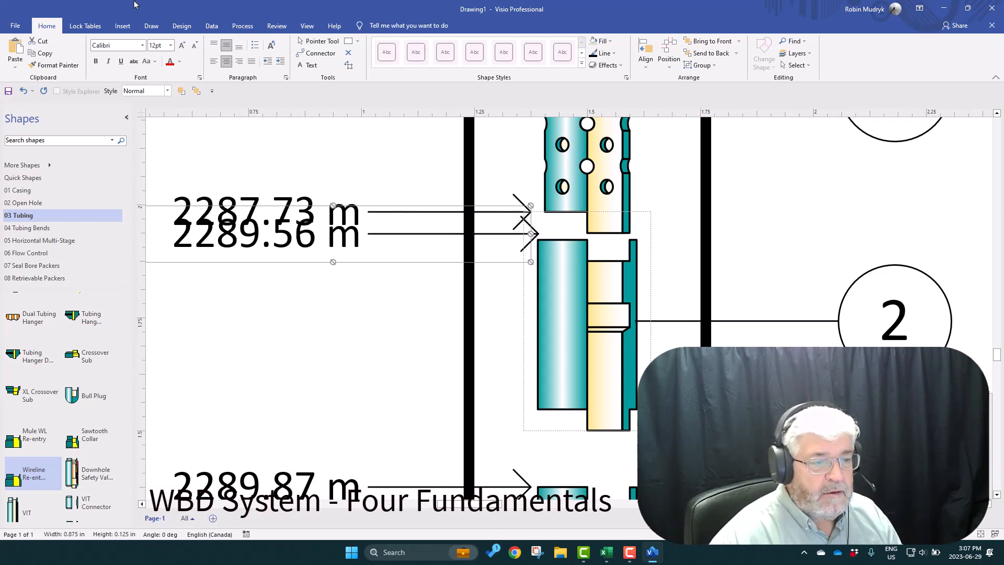
key("Down")
key("Down")
key("Down")
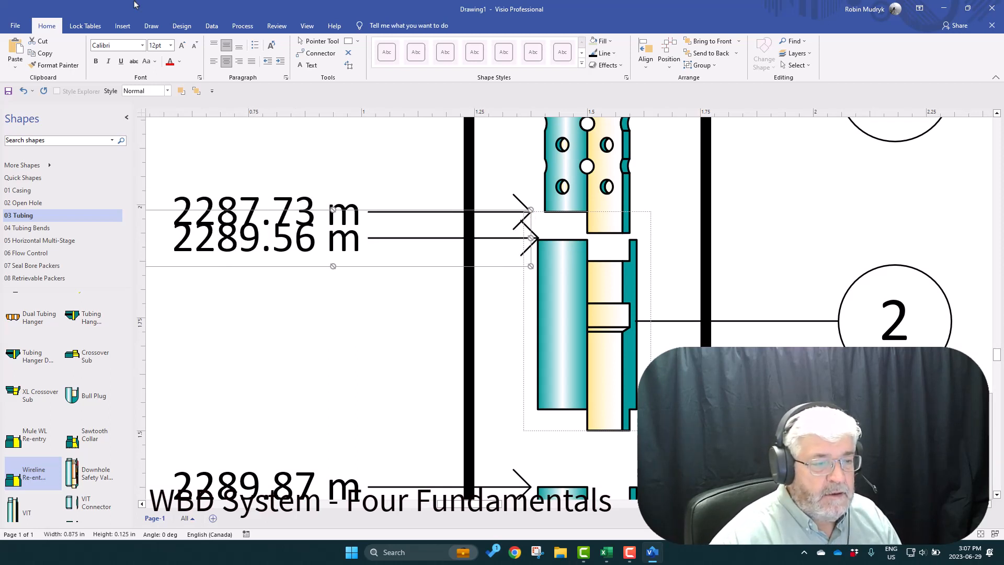
key("Down")
key("Down")
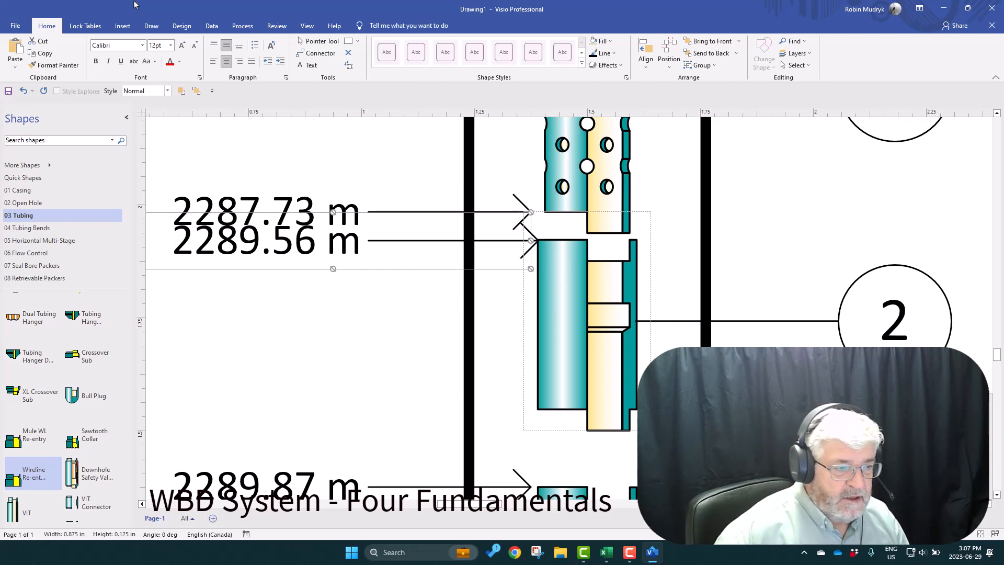
Lock group selection again on the item 2 nipple.
left_click(355, 349)
right_click(558, 325)
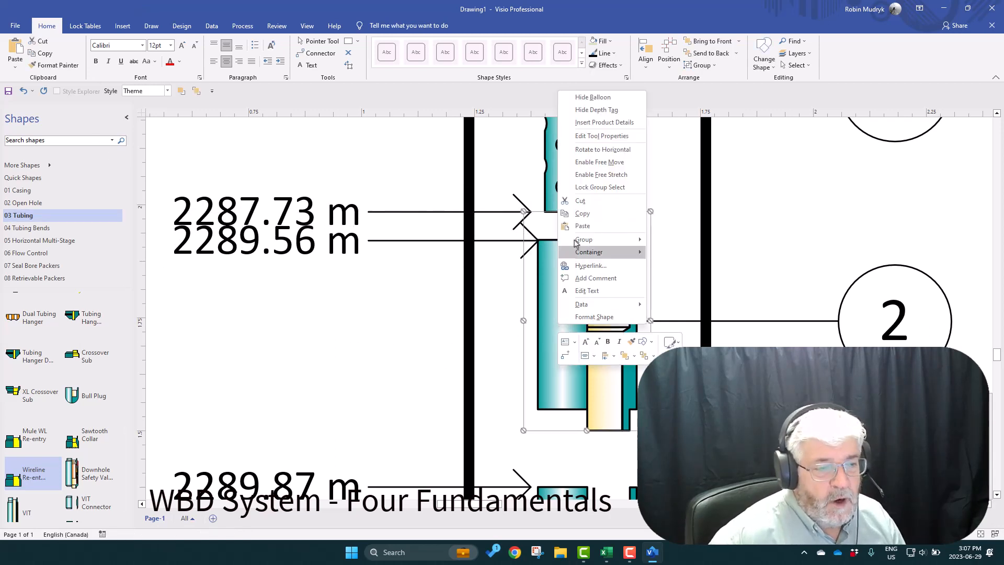
left_click(590, 188)
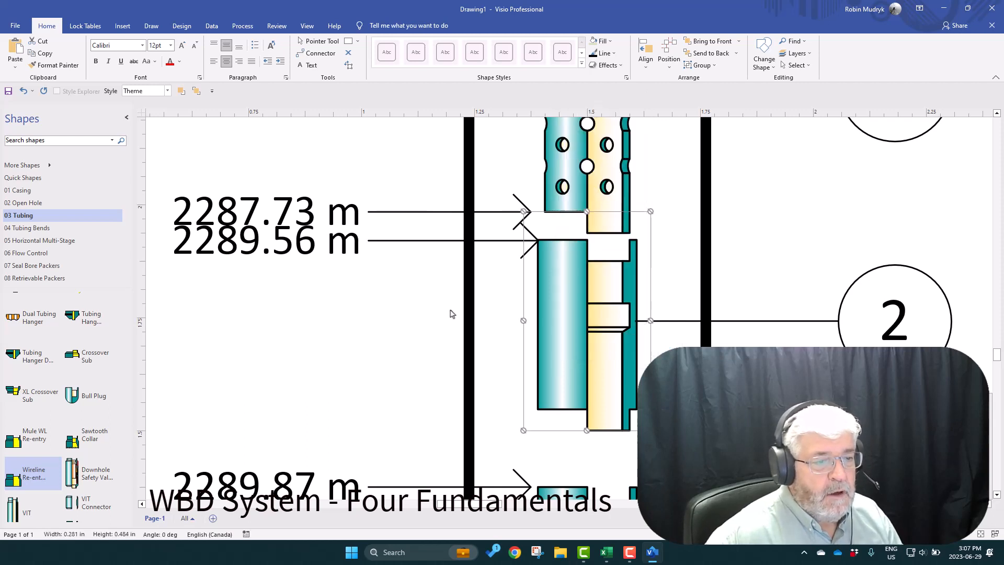
Unlock group selection on the item 3 perforated joint and align its depth tag to the top.
left_click(569, 157)
right_click(574, 155)
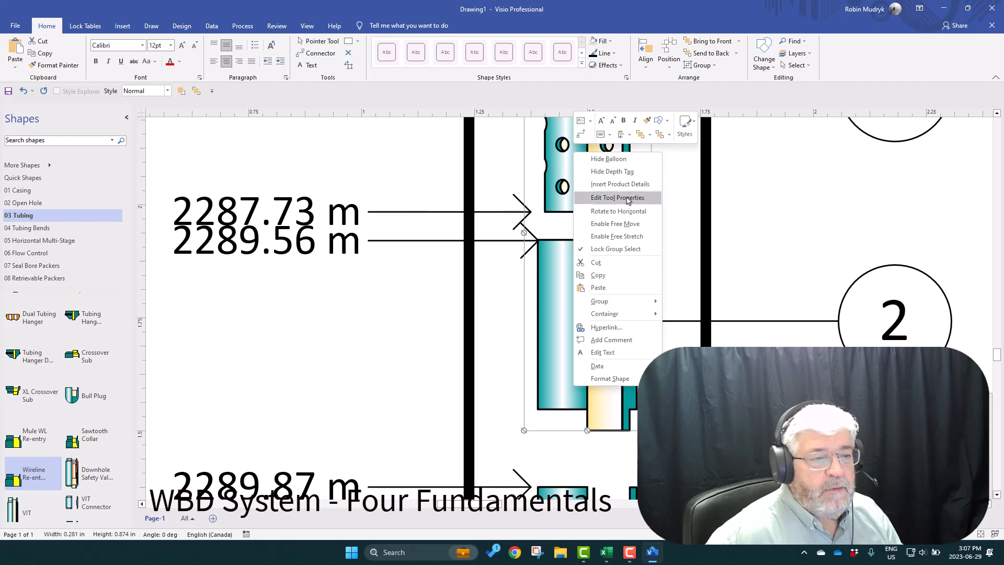
left_click(616, 249)
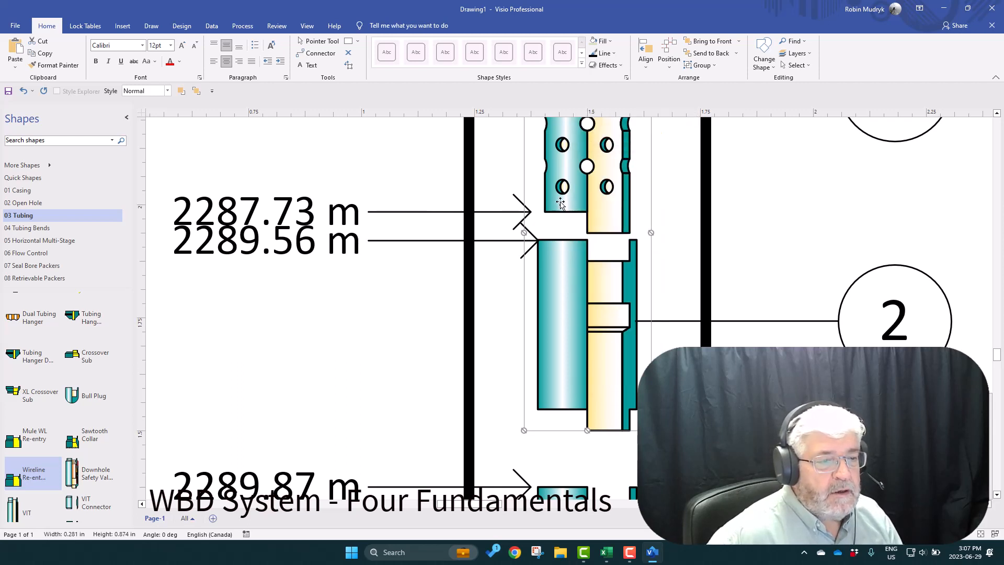
left_click(297, 211)
right_click(297, 211)
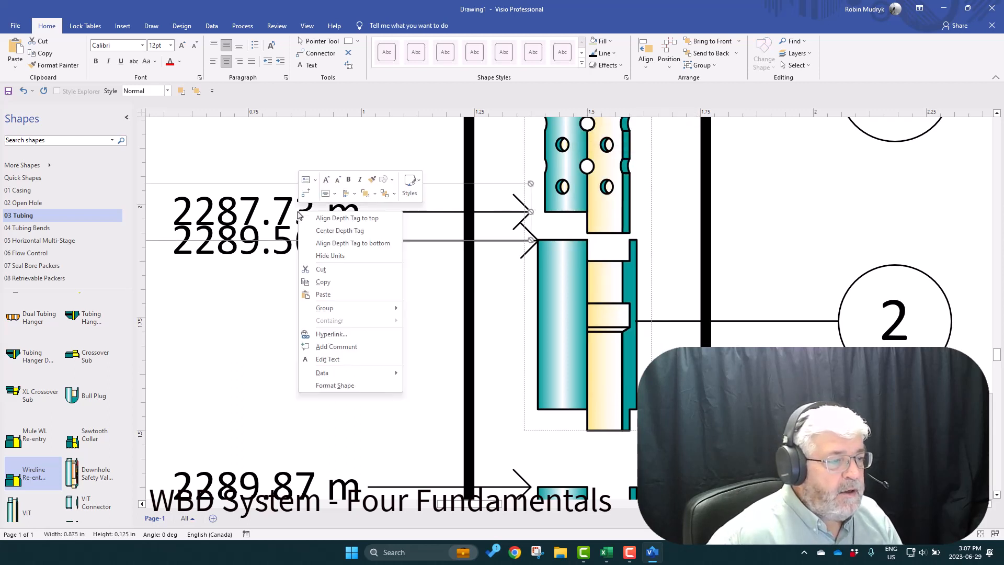
left_click(339, 218)
Nudge the item 3 depth tag up until its arrow lines up with the top edge of the perforated joint.
scroll(413, 230, "up", 4)
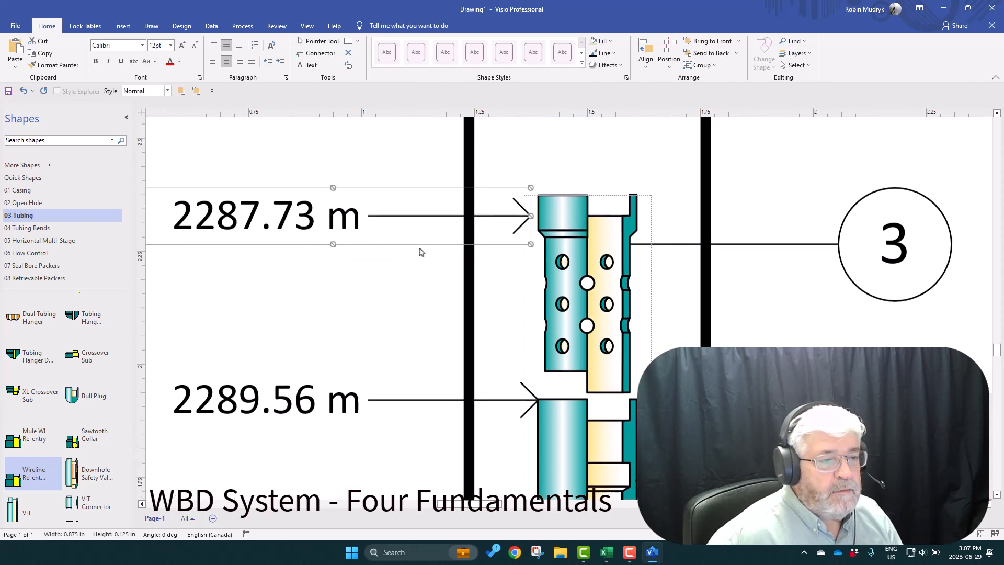
key("shift+Up")
key("shift+Up")
key("shift+Up")
key("shift+Up")
key("shift+Up")
key("shift+Up")
key("shift+Up")
key("shift+Up")
key("shift+Up")
key("shift+Up")
key("shift+Up")
key("shift+Up")
key("shift+Up")
key("shift+Up")
key("shift+Up")
key("shift+Up")
key("shift+Up")
key("shift+Up")
key("shift+Up")
key("shift+Up")
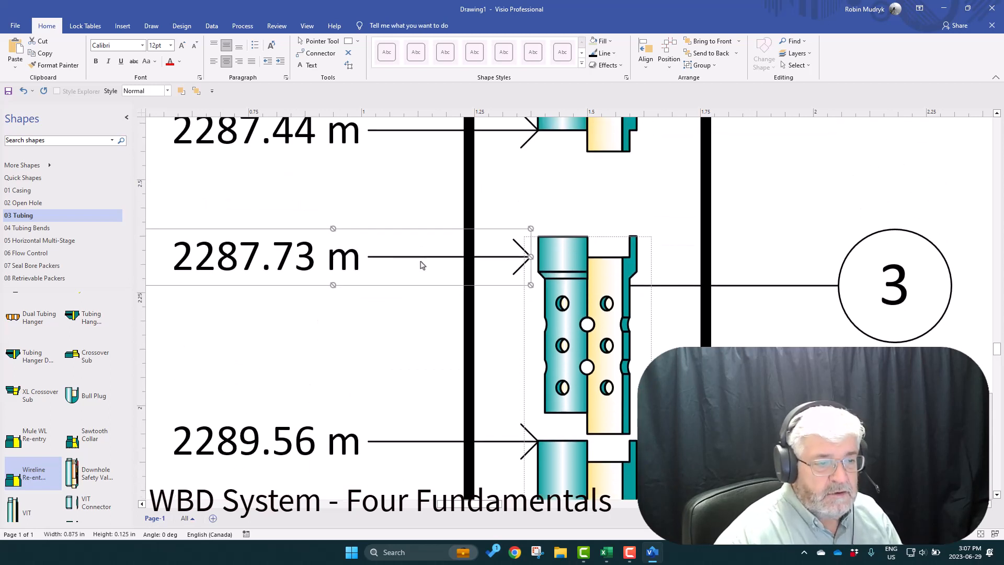
key("shift+Up")
key("shift+Up")
key("shift+Up")
key("shift+Up")
key("shift+Up")
key("shift+Up")
key("shift+Up")
key("shift+Up")
key("shift+Up")
key("shift+Up")
key("shift+Up")
key("shift+Up")
key("shift+Up")
key("shift+Up")
key("shift+Up")
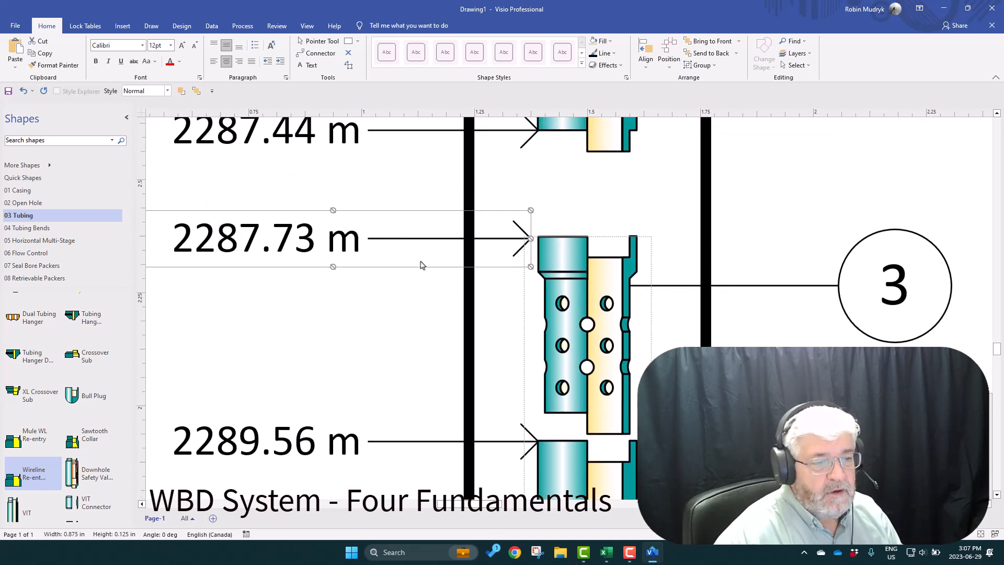
Lock group selection again on the item 3 perforated joint.
right_click(550, 323)
left_click(347, 314)
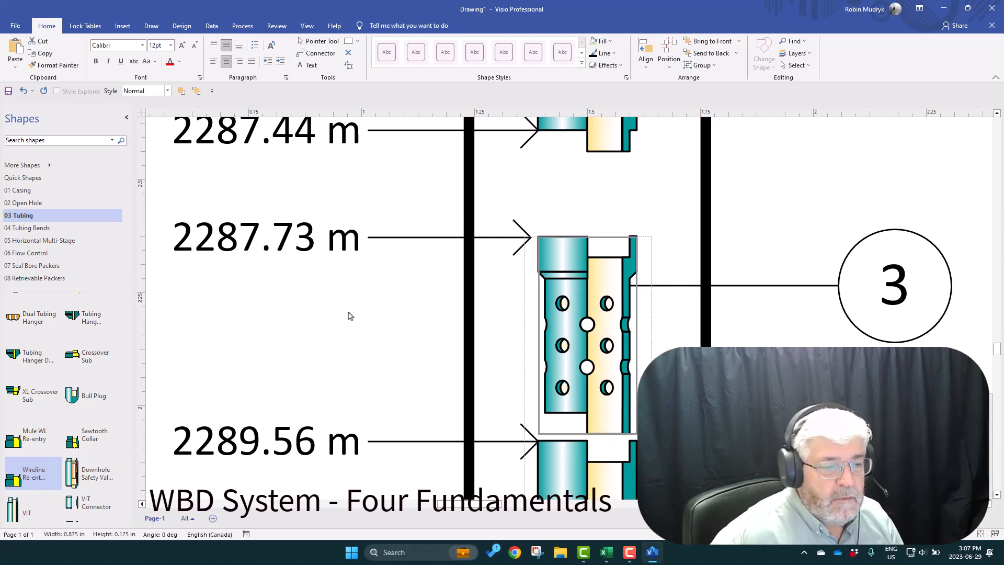
right_click(574, 291)
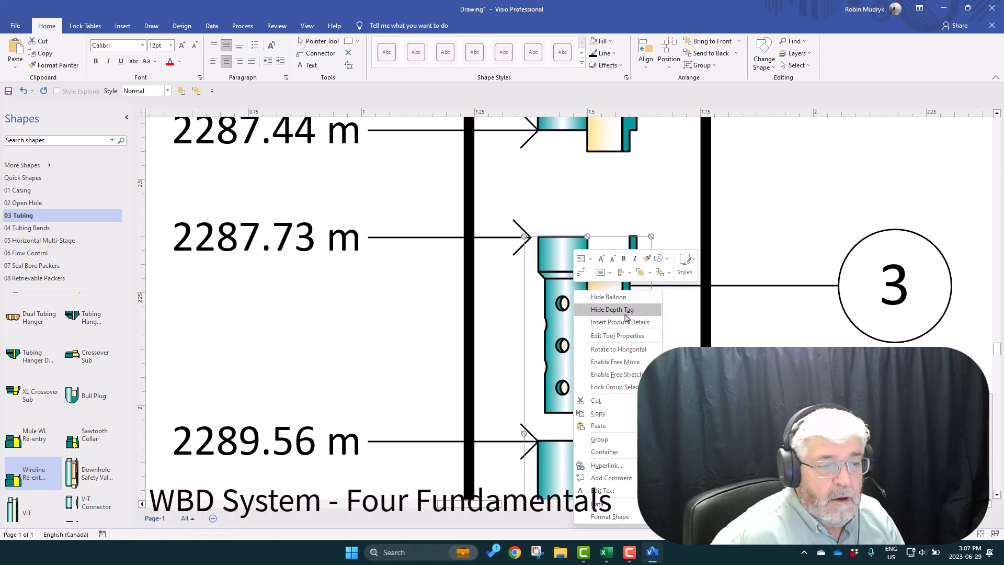
left_click(619, 387)
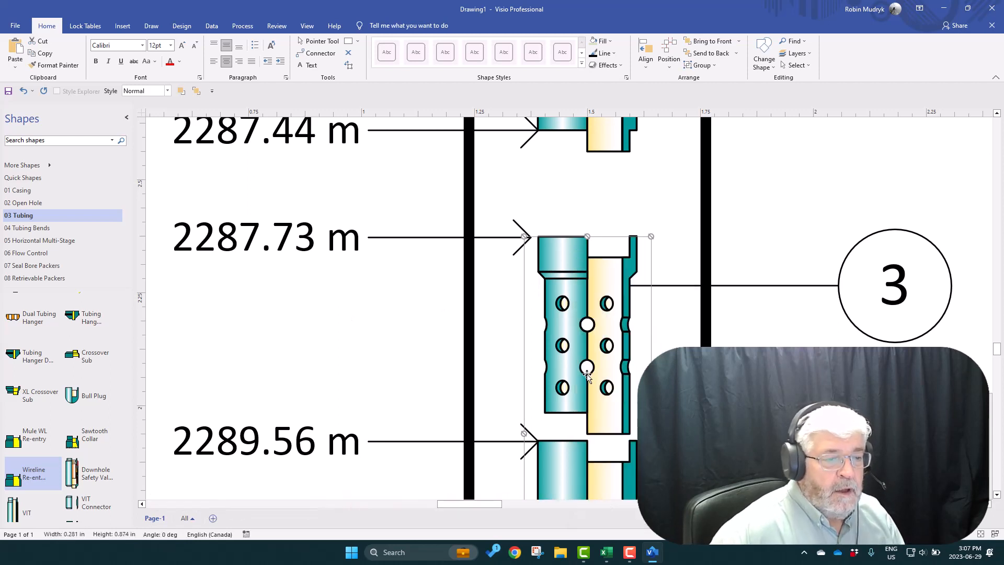
left_click(433, 318)
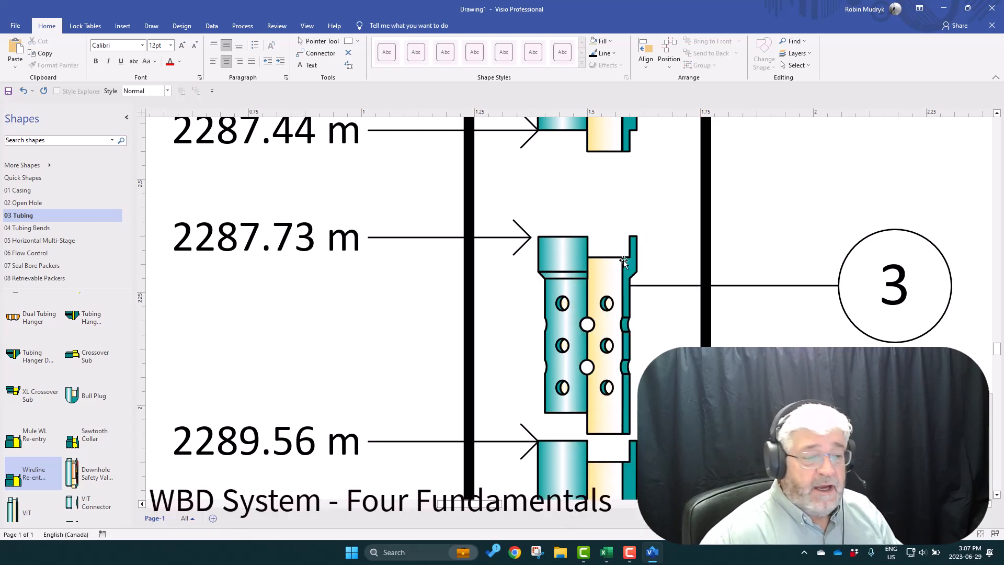
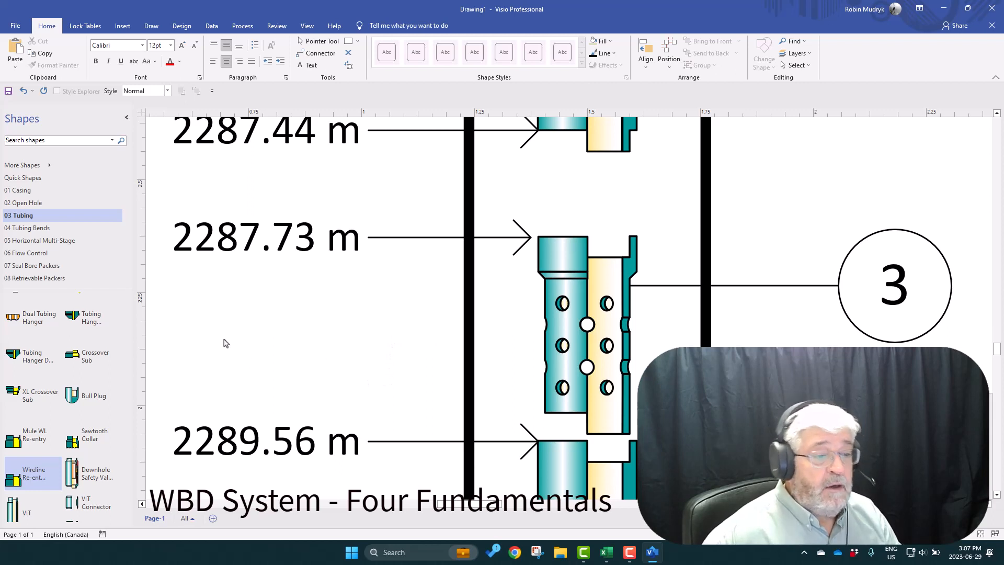
Move the item 5 tool with its depth tag up so it sits clear above the item 4 nipple.
scroll(315, 272, "up", 5)
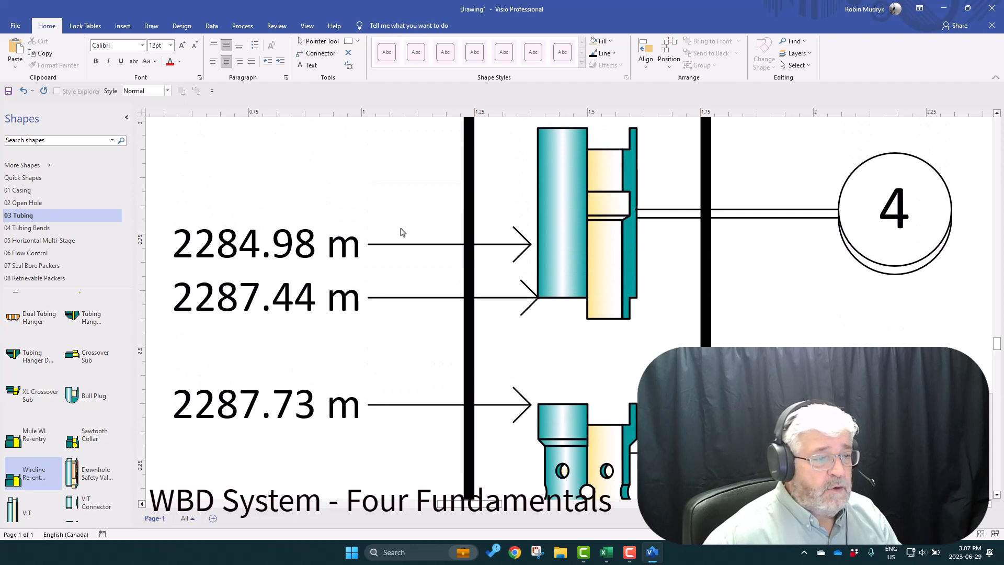
scroll(378, 324, "up", 3)
left_click(329, 348)
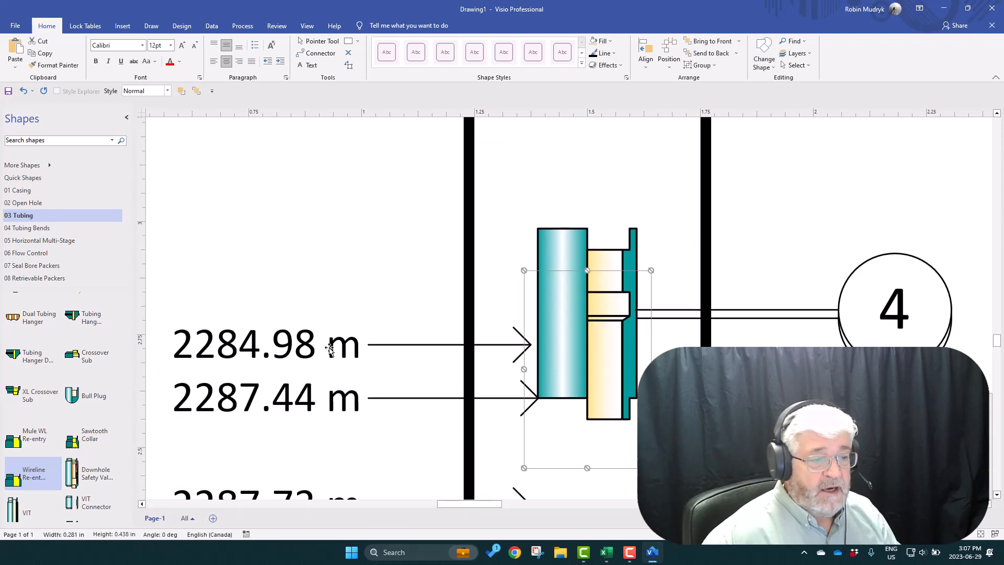
left_click_drag(344, 346, 345, 191)
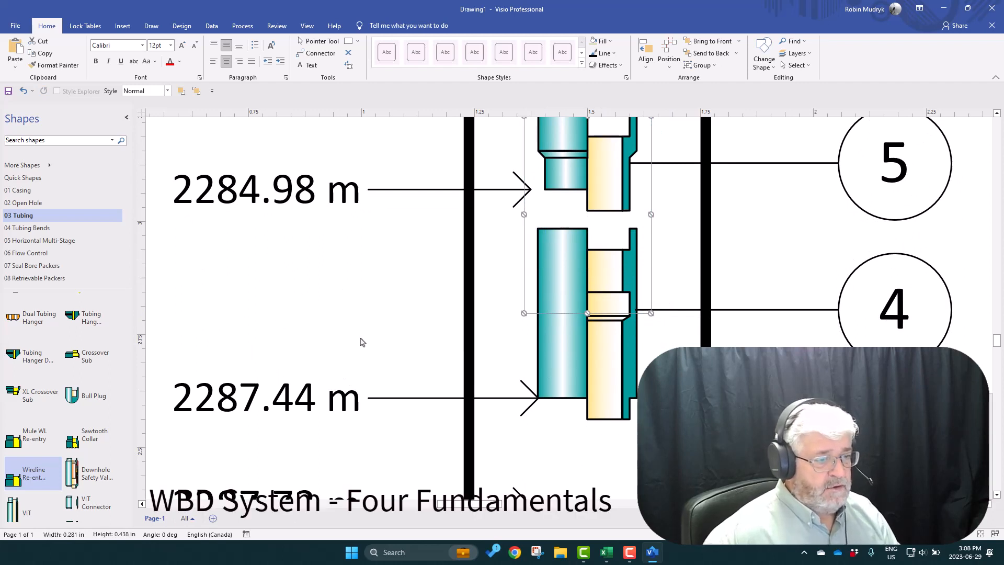
Unlock group selection on the item 4 nipple and align its depth tag to the top.
right_click(573, 359)
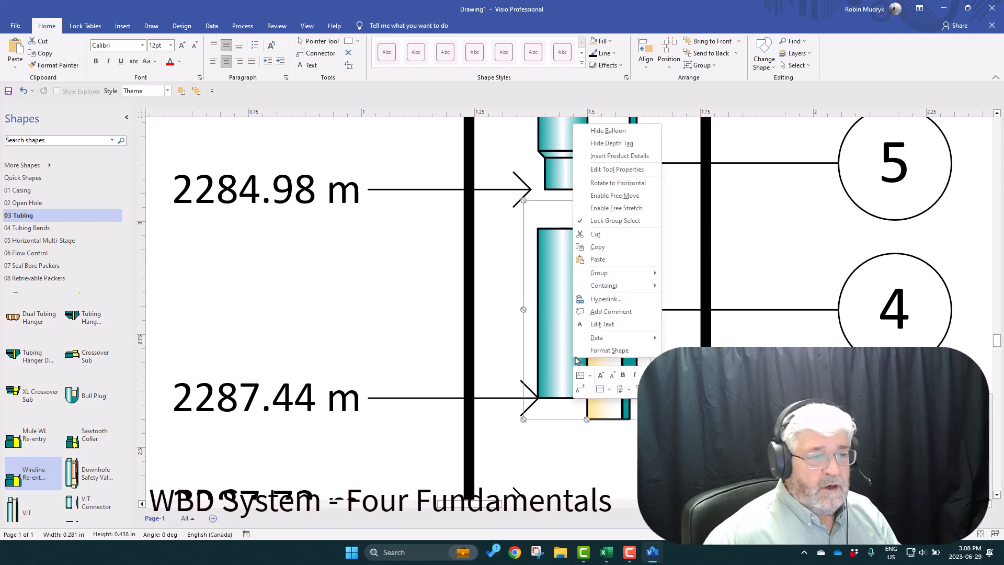
left_click(612, 221)
right_click(310, 411)
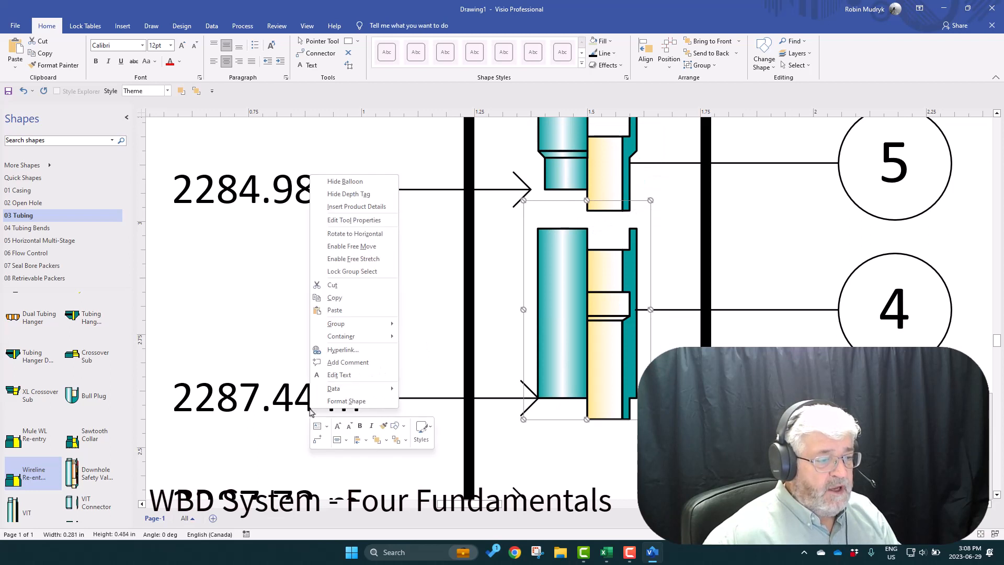
left_click(231, 387)
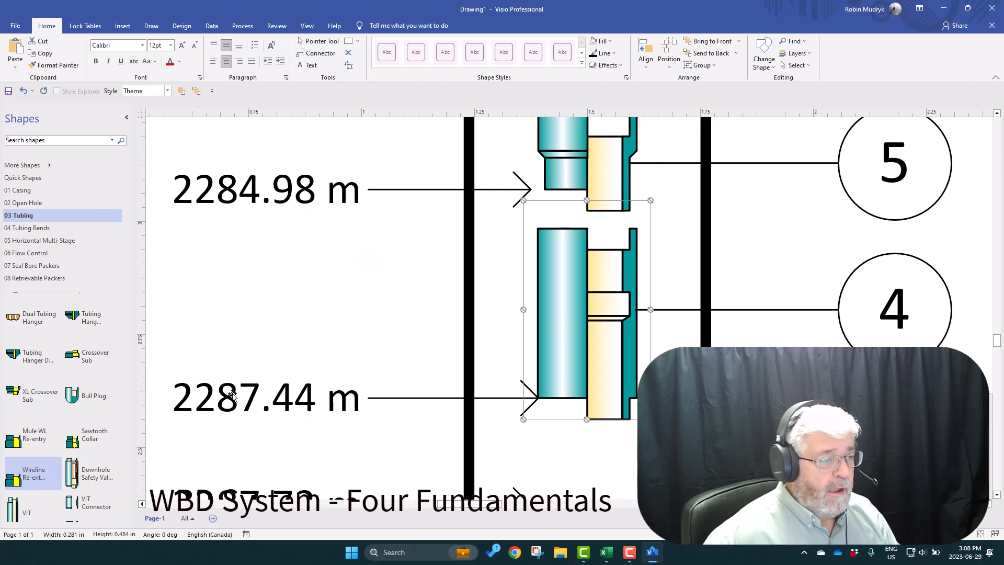
left_click(233, 392)
right_click(233, 393)
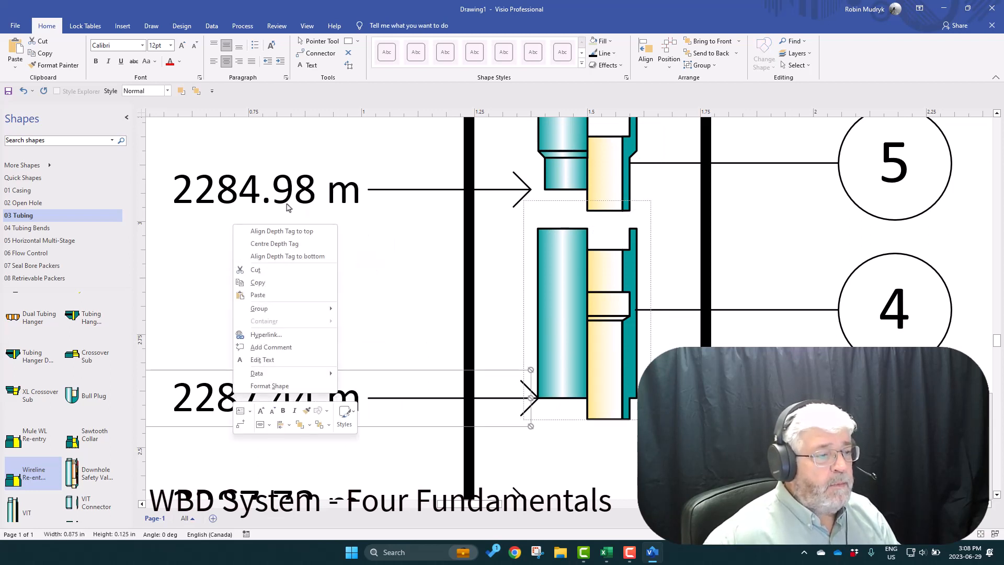
left_click(282, 231)
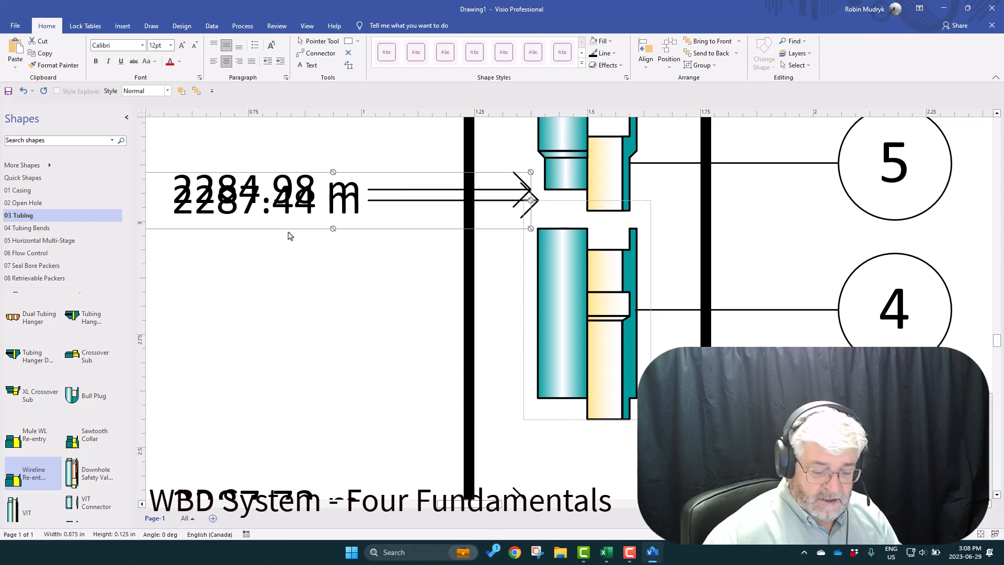
Nudge the item 4 depth tag down until its arrow lines up with the top edge of the nipple body.
key("Down")
key("Down")
key("shift+Down")
key("shift+Down")
key("shift+Down")
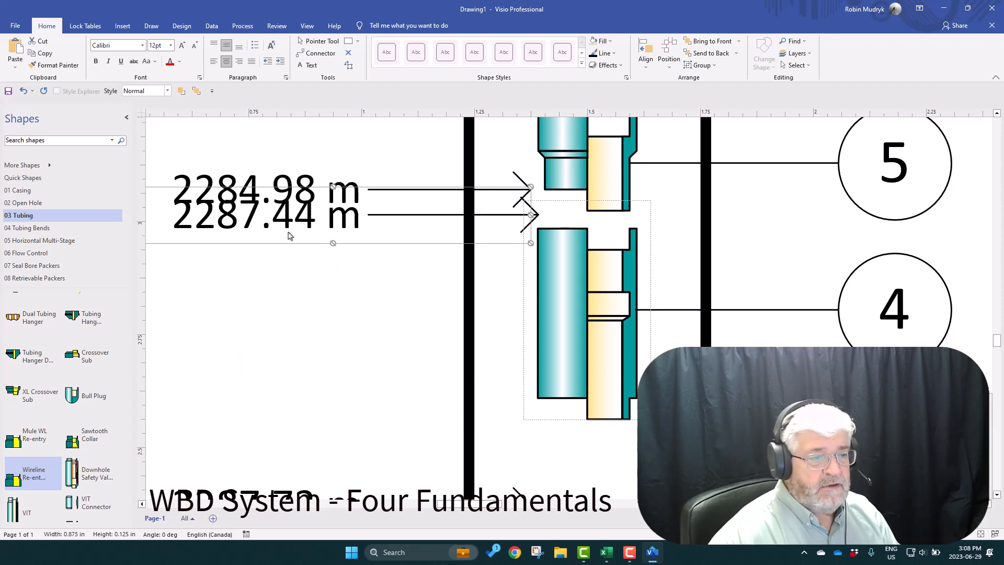
key("shift+Down")
key("shift+Down")
key("shift+Down")
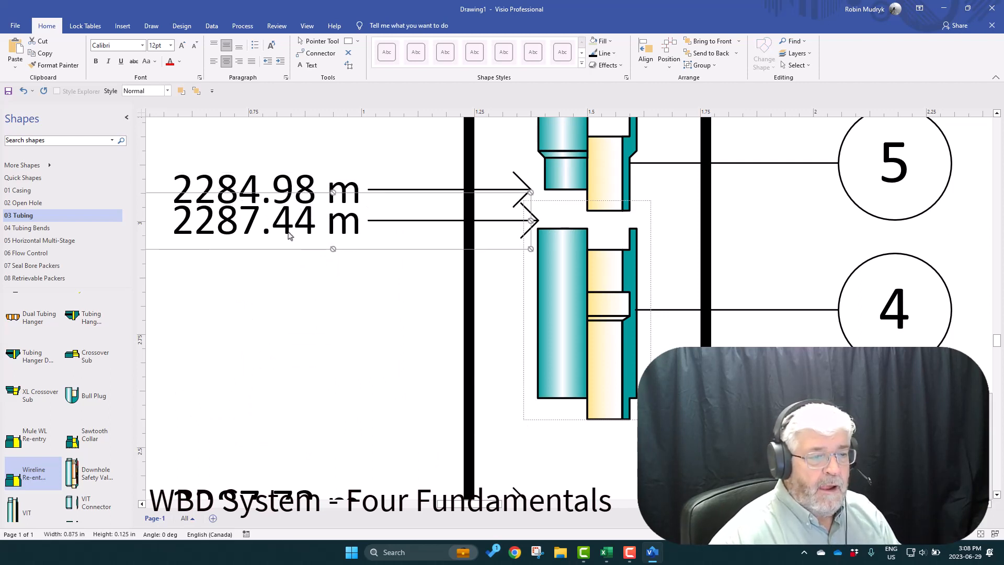
key("shift+Down")
key("shift+Down")
key("shift+Down")
key("shift+Down")
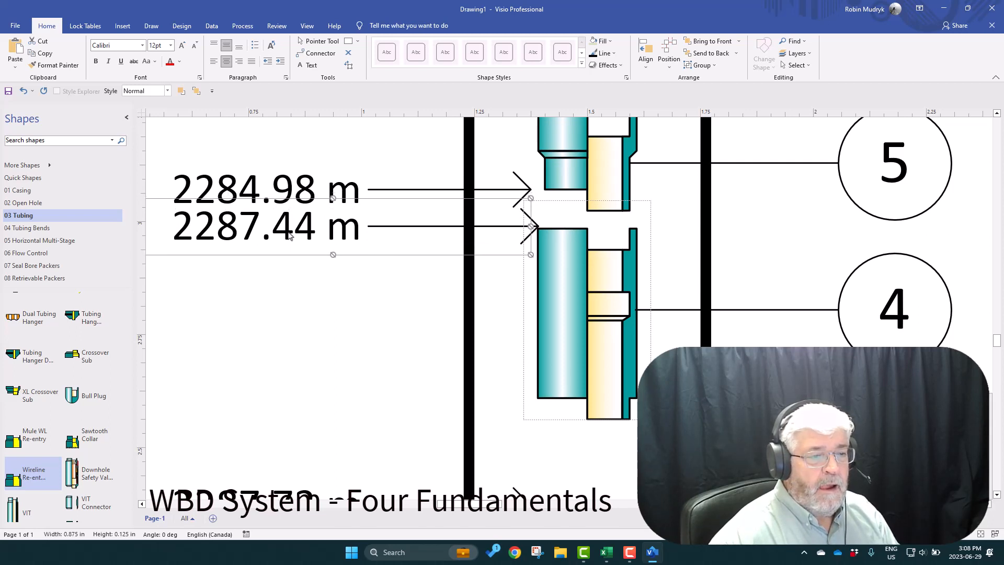
key("shift+Down")
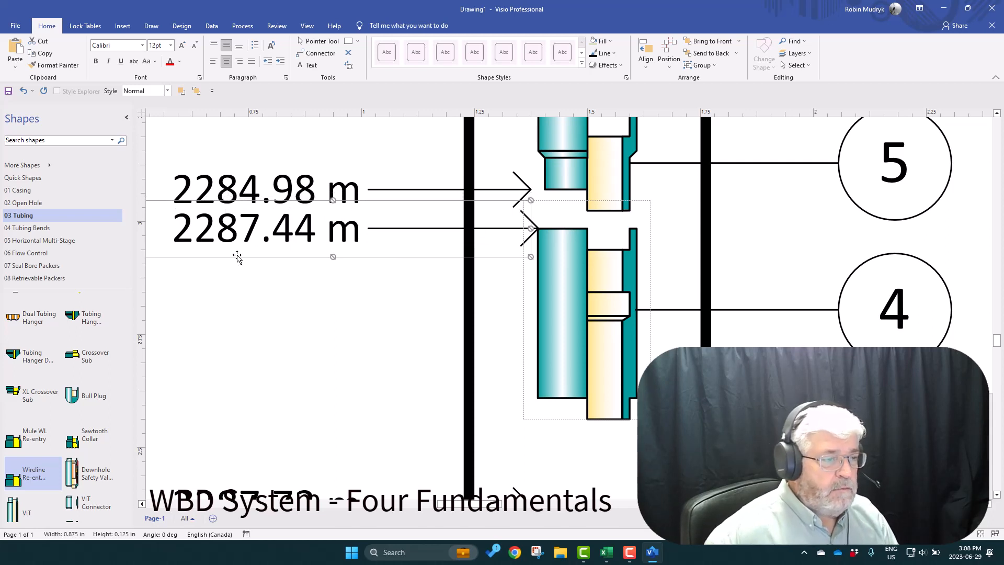
Lock group selection again on the item 4 nipple.
left_click(378, 363)
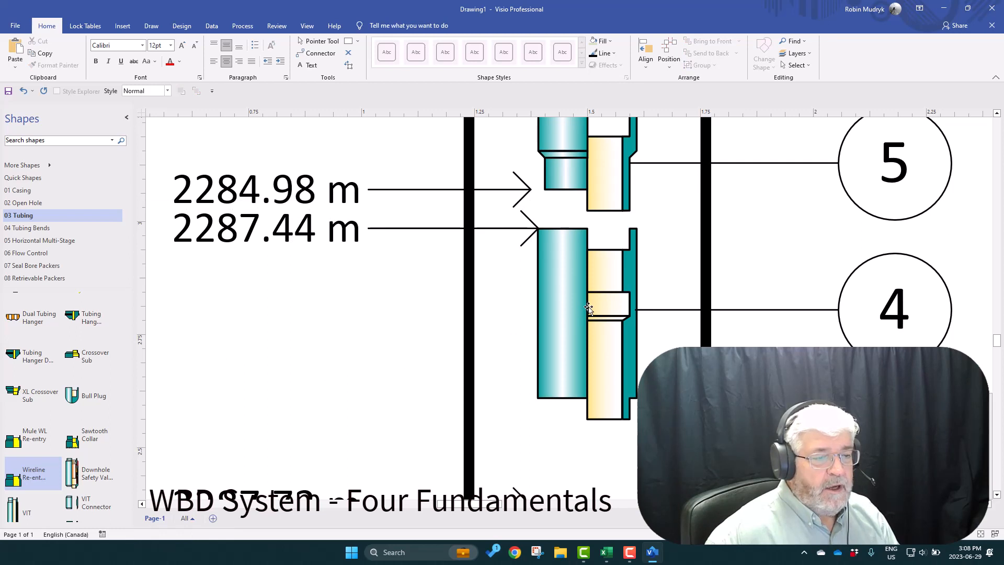
right_click(581, 306)
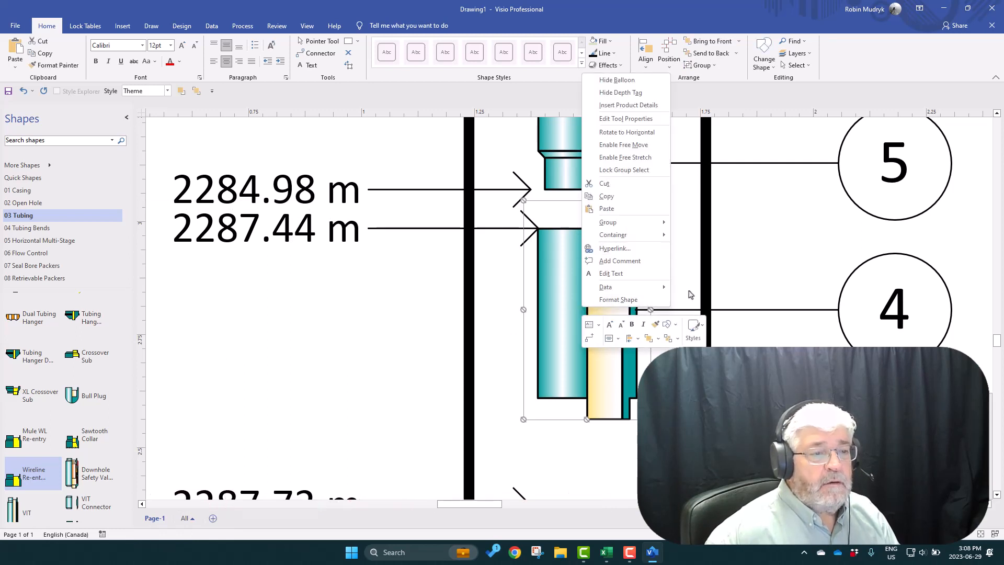
left_click(631, 175)
Unlock group selection on the item 5 tool and align its depth tag to the top.
scroll(344, 359, "up", 3)
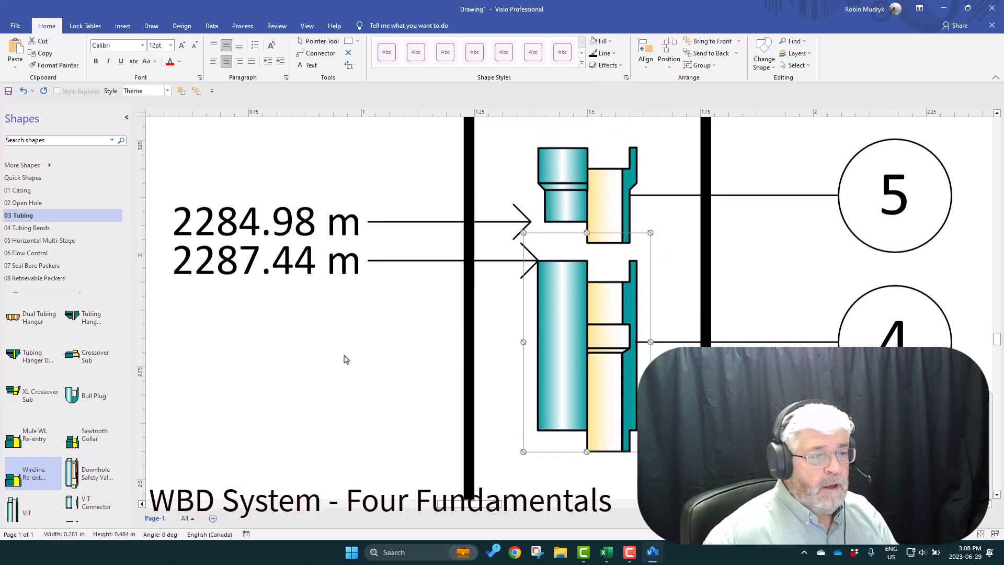
left_click(565, 272)
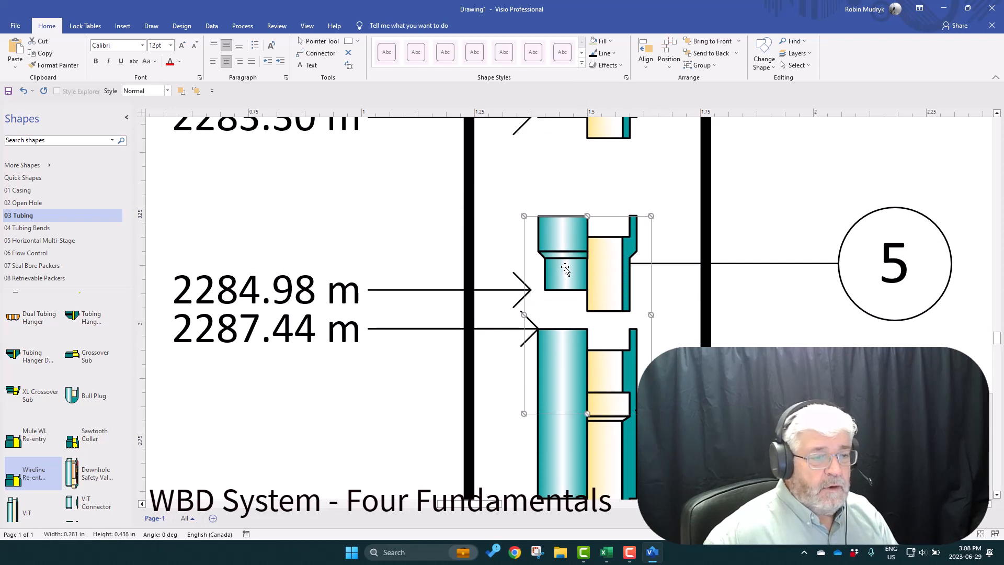
right_click(564, 269)
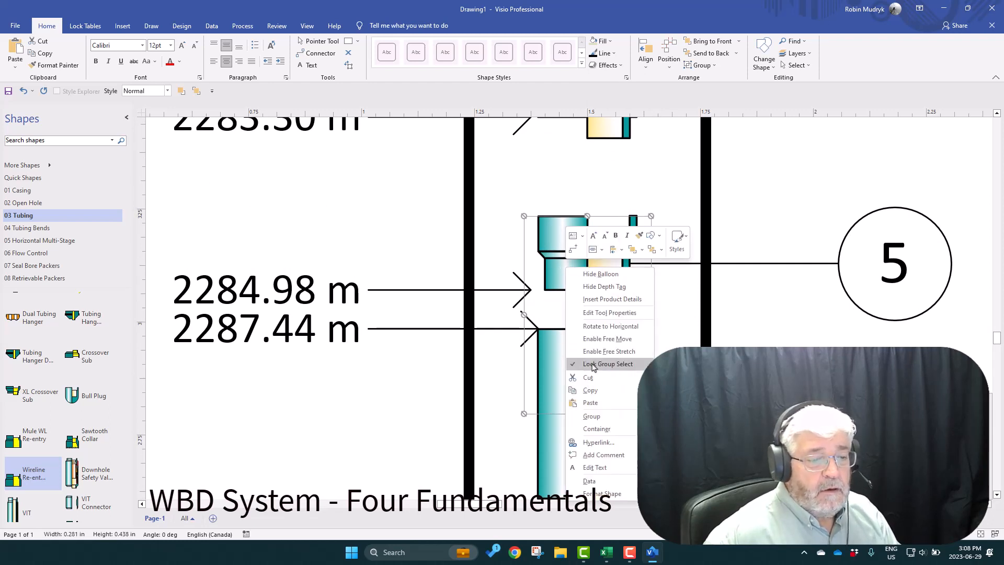
left_click(608, 363)
right_click(564, 234)
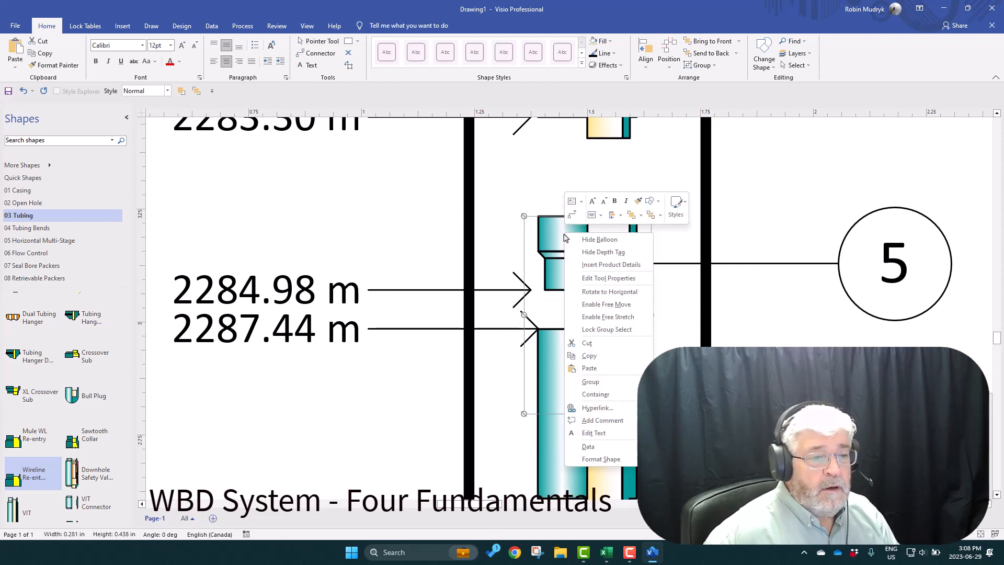
left_click(261, 304)
left_click(245, 293)
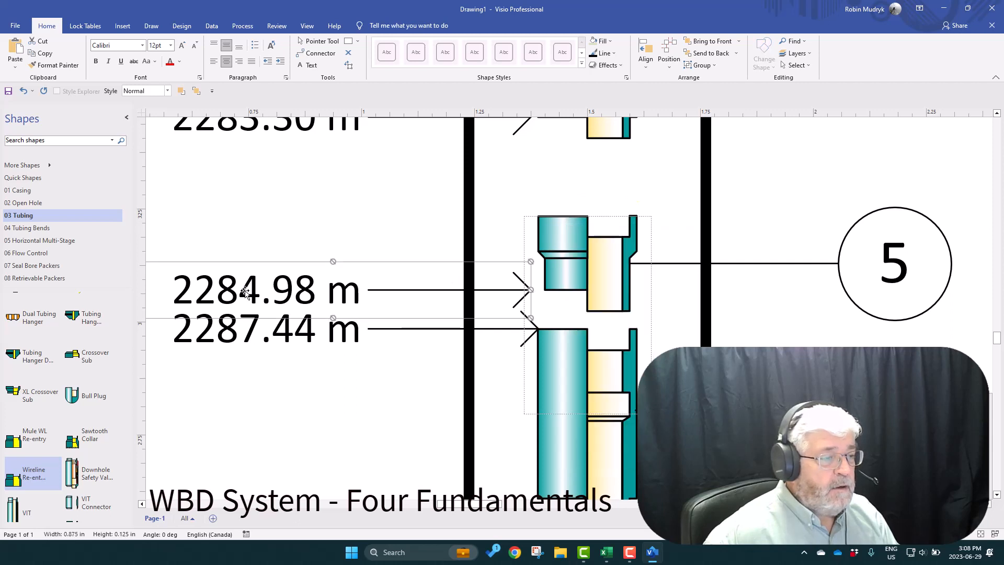
right_click(246, 294)
left_click(277, 297)
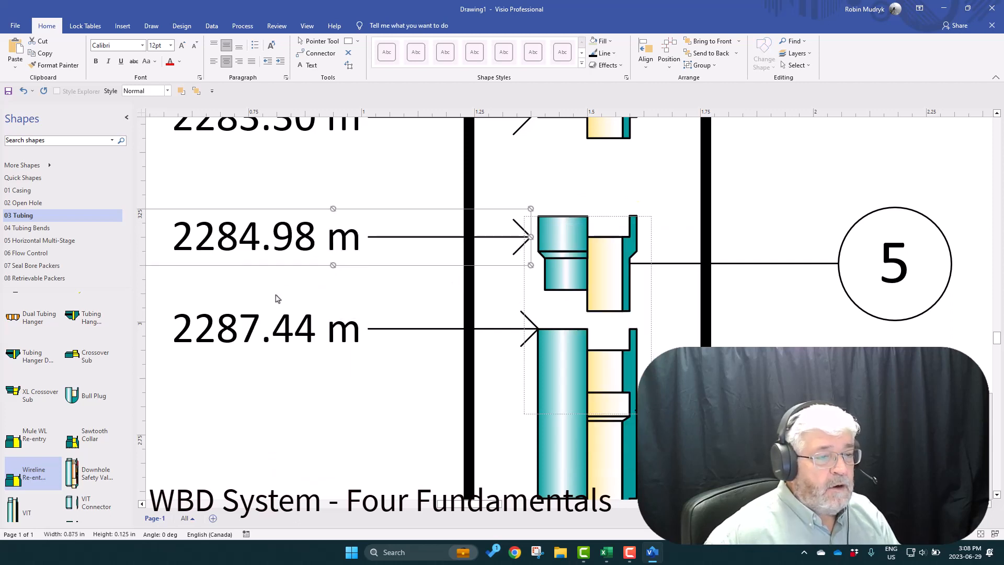
Nudge the item 5 depth tag up until its arrow lines up with the top edge of the tool's collar.
key("shift+Up")
key("shift+Up")
key("shift+Up")
key("shift+Up")
key("shift+Up")
key("shift+Up")
key("shift+Up")
key("shift+Up")
key("shift+Up")
key("shift+Up")
key("shift+Up")
key("shift+Up")
key("shift+Up")
key("shift+Up")
key("shift+Up")
key("shift+Up")
key("shift+Up")
key("shift+Up")
key("shift+Up")
key("shift+Up")
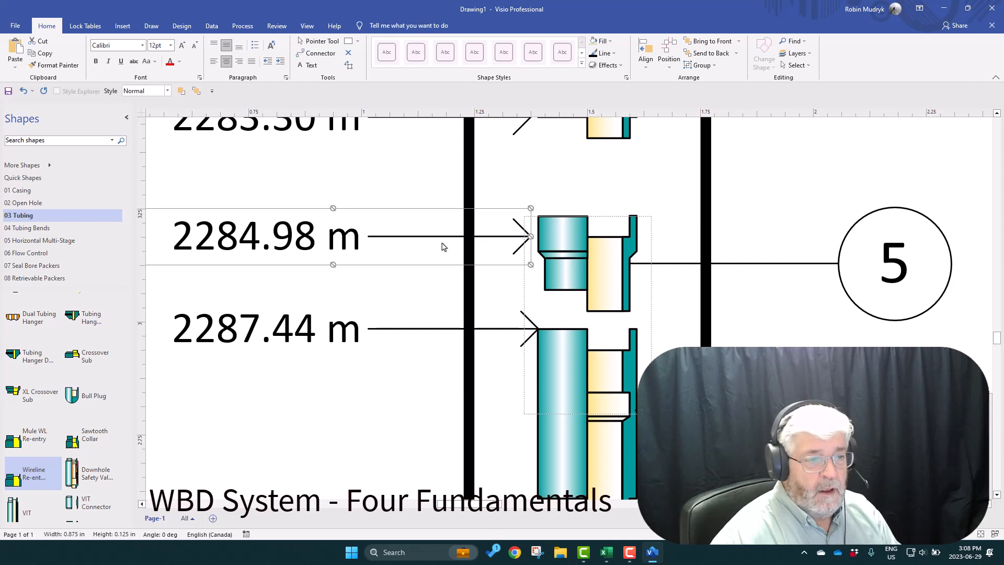
key("shift+Up")
key("shift+Up")
key("shift+Up")
key("shift+Up")
key("shift+Up")
key("shift+Up")
key("shift+Up")
key("shift+Up")
key("shift+Up")
key("shift+Up")
key("shift+Up")
key("shift+Up")
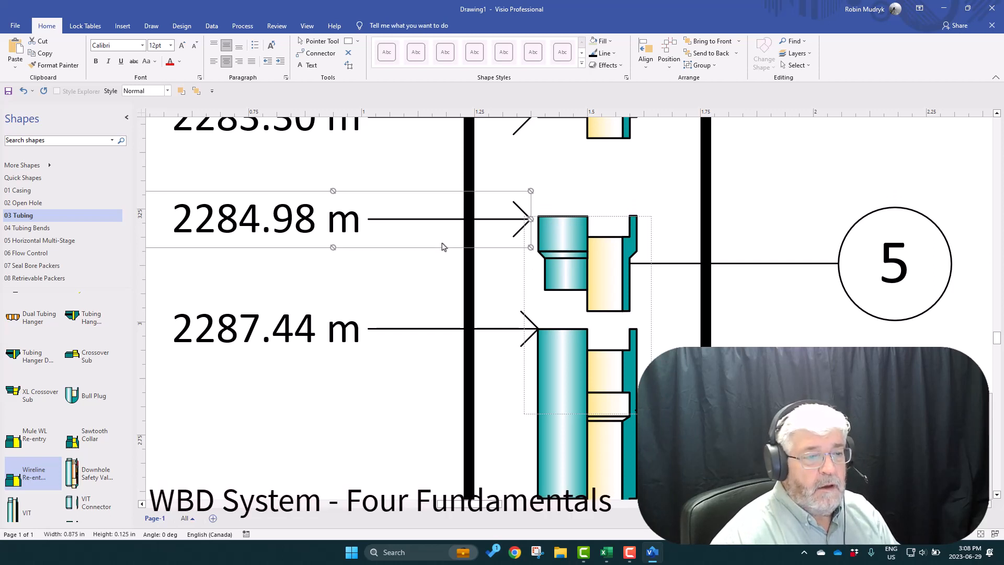
Lock group selection again on the item 5 tool.
left_click(356, 288)
right_click(557, 270)
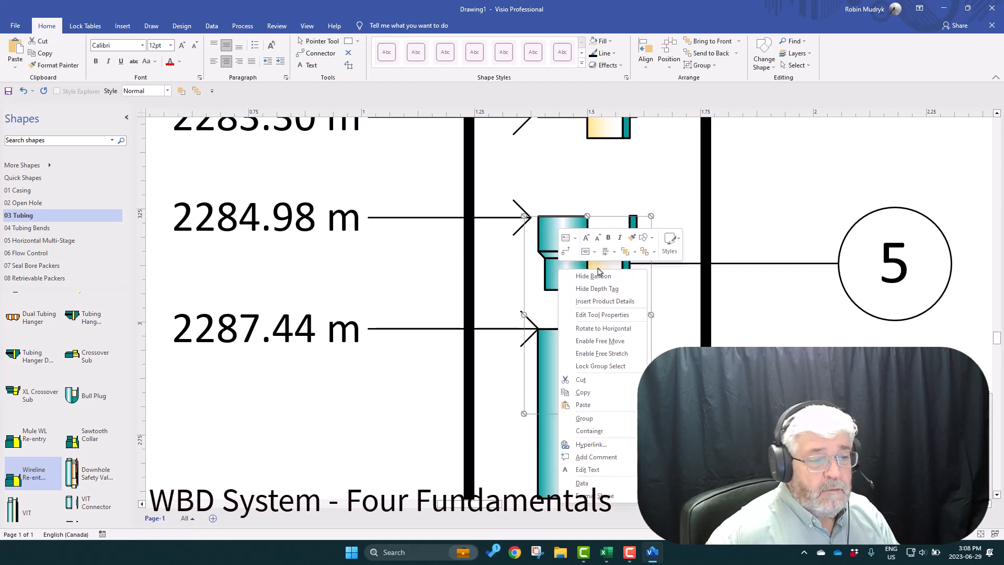
left_click(597, 366)
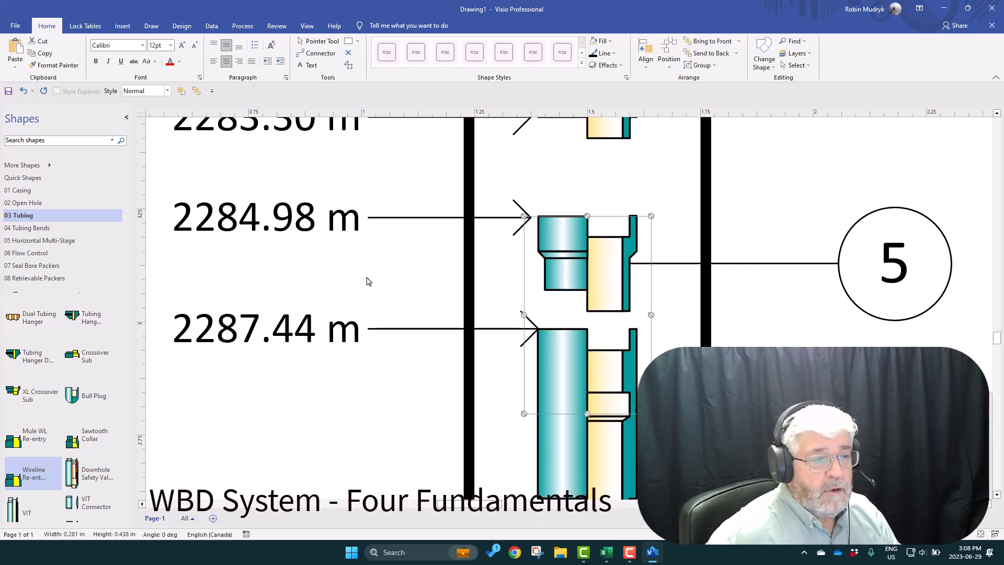
Unlock group selection on the item 6 packer and align its depth tag to the top.
scroll(442, 260, "up", 5)
scroll(452, 262, "down", 3)
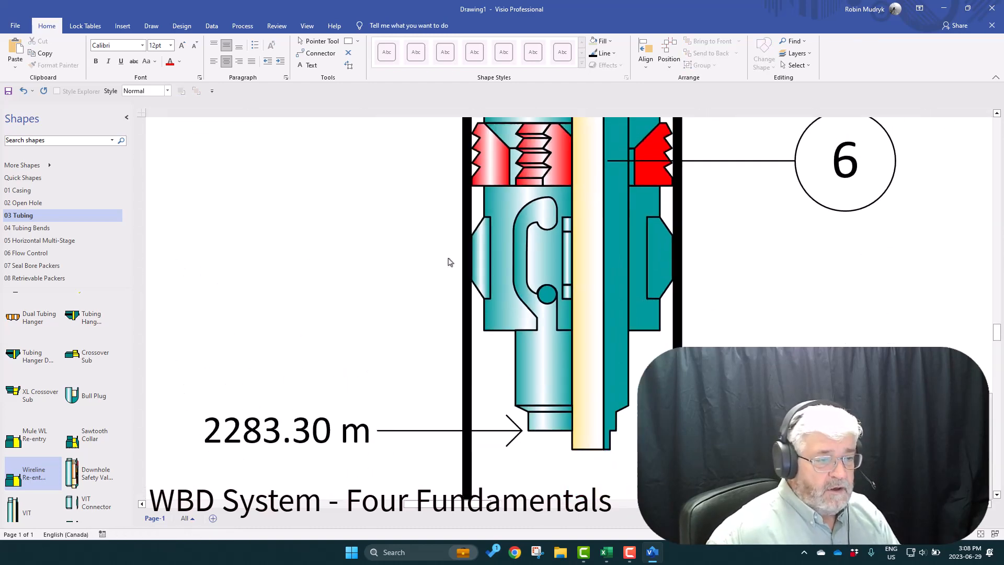
scroll(453, 264, "up", 2)
scroll(454, 267, "up", 1)
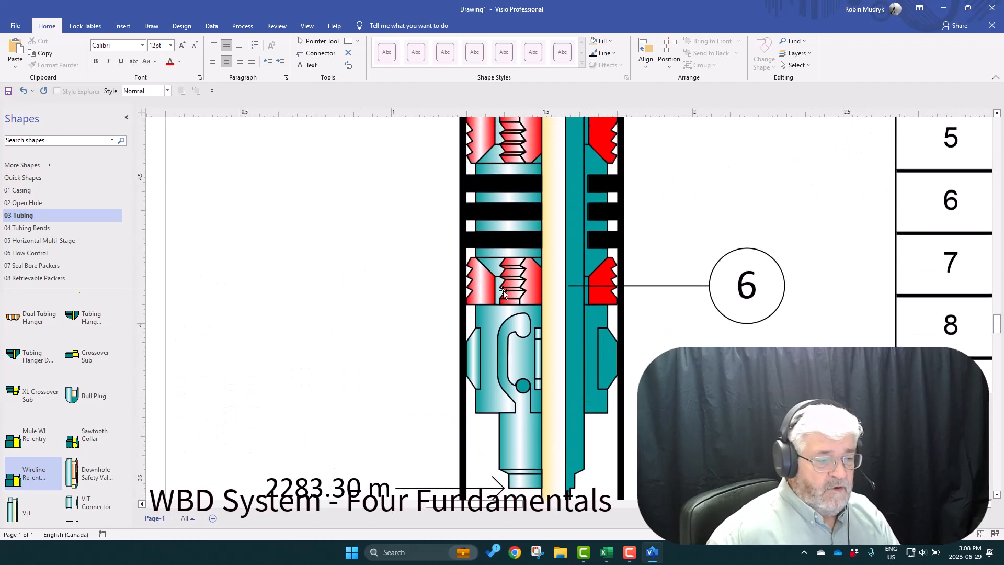
scroll(507, 295, "down", 3)
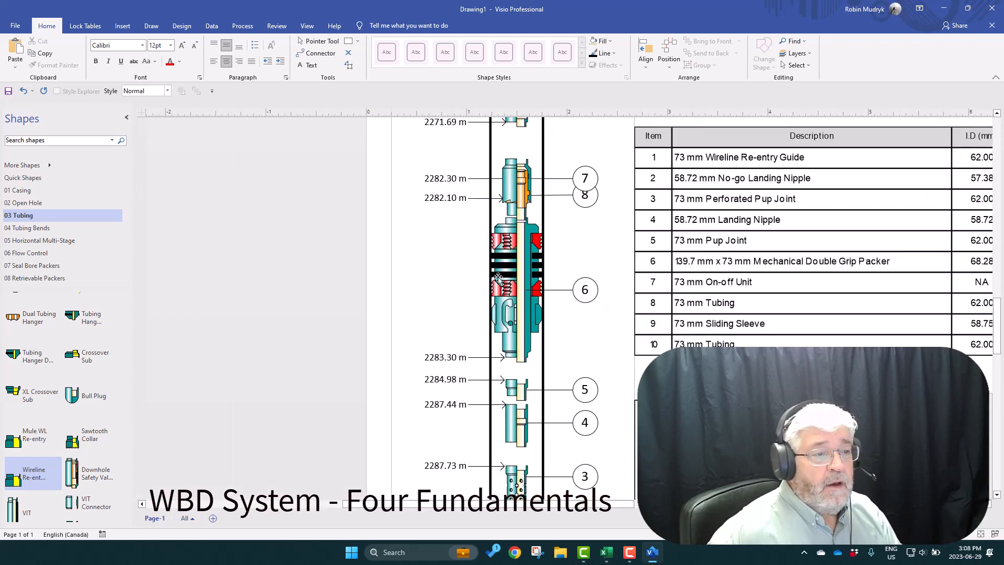
scroll(534, 309, "up", 2)
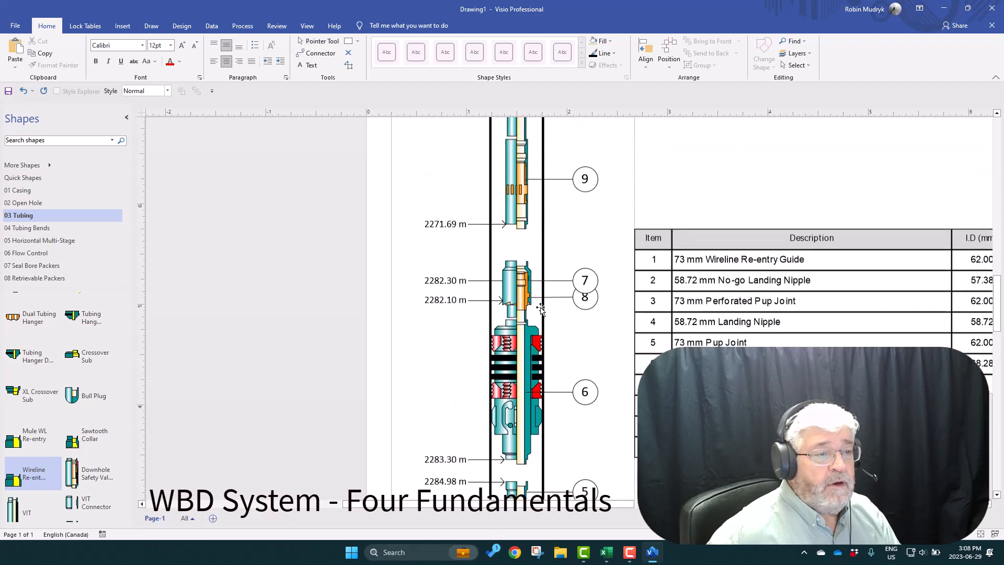
scroll(541, 309, "up", 2)
scroll(546, 335, "down", 5)
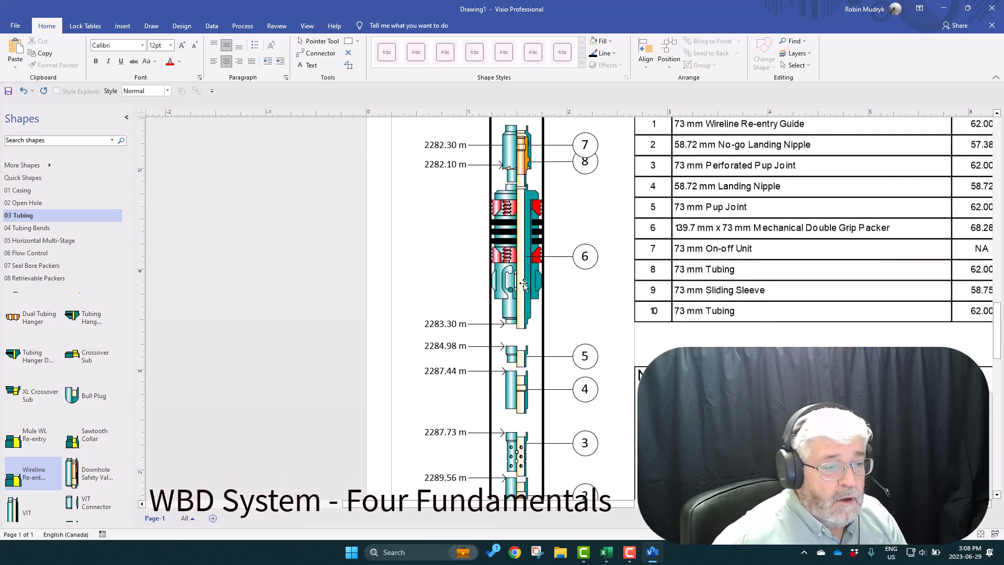
right_click(518, 274)
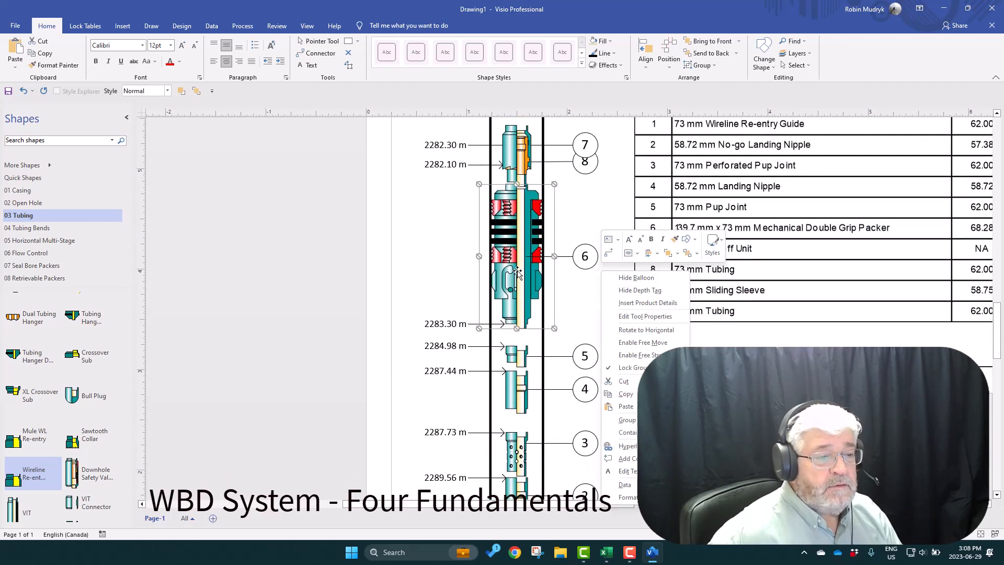
left_click(637, 356)
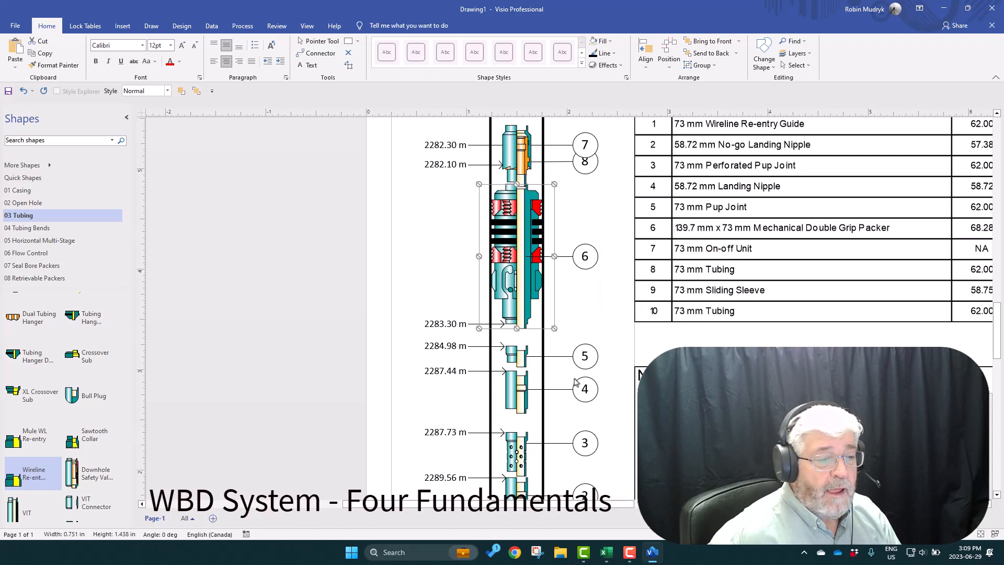
left_click(433, 330)
right_click(438, 328)
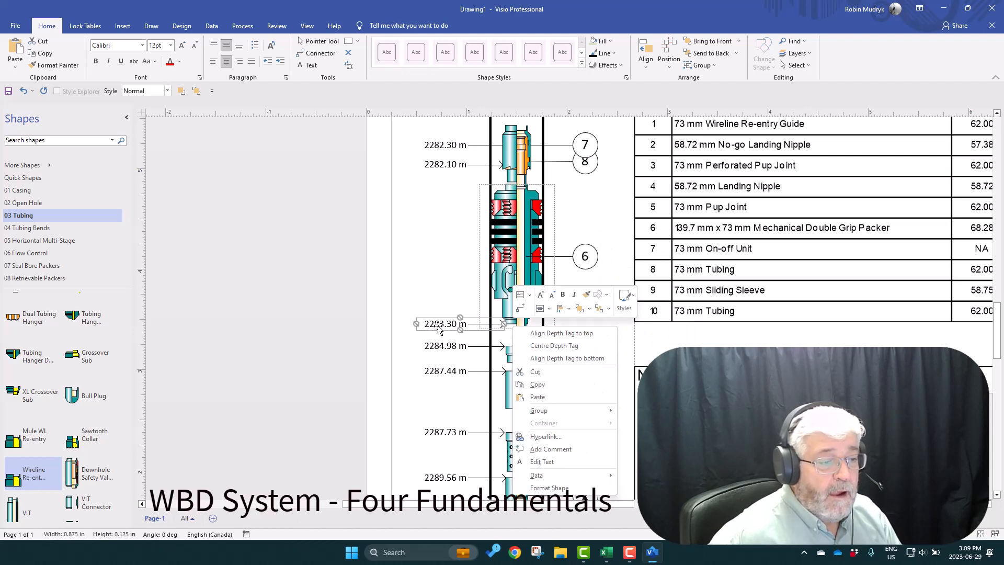
left_click(552, 334)
scroll(556, 338, "up", 3)
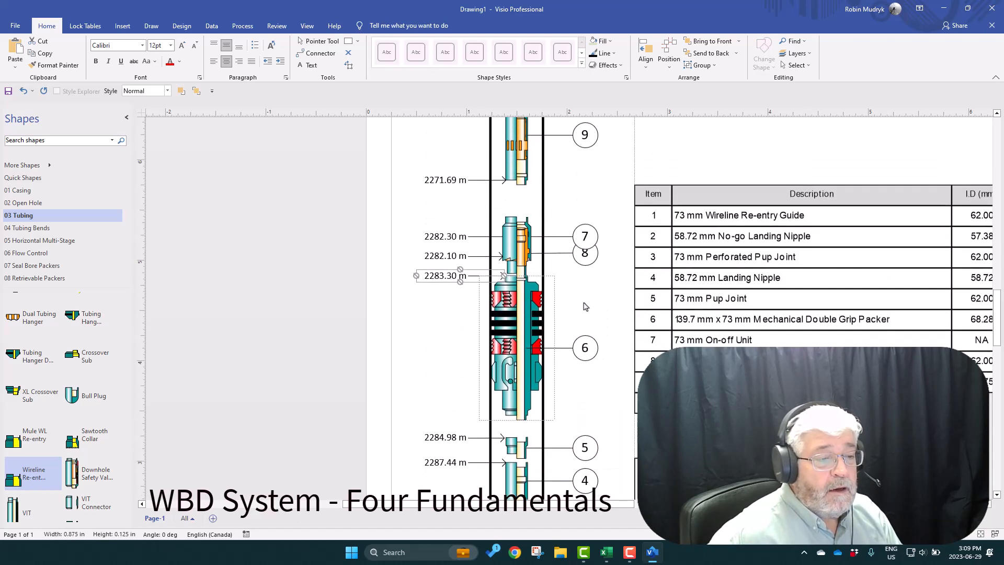
Lock group selection again on the item 6 packer.
right_click(547, 335)
left_click(385, 346)
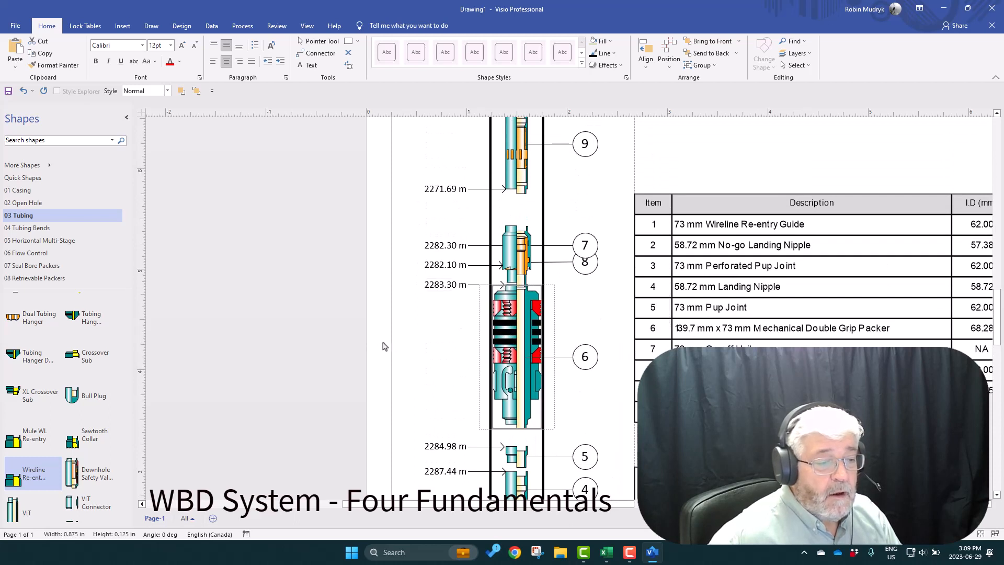
right_click(599, 345)
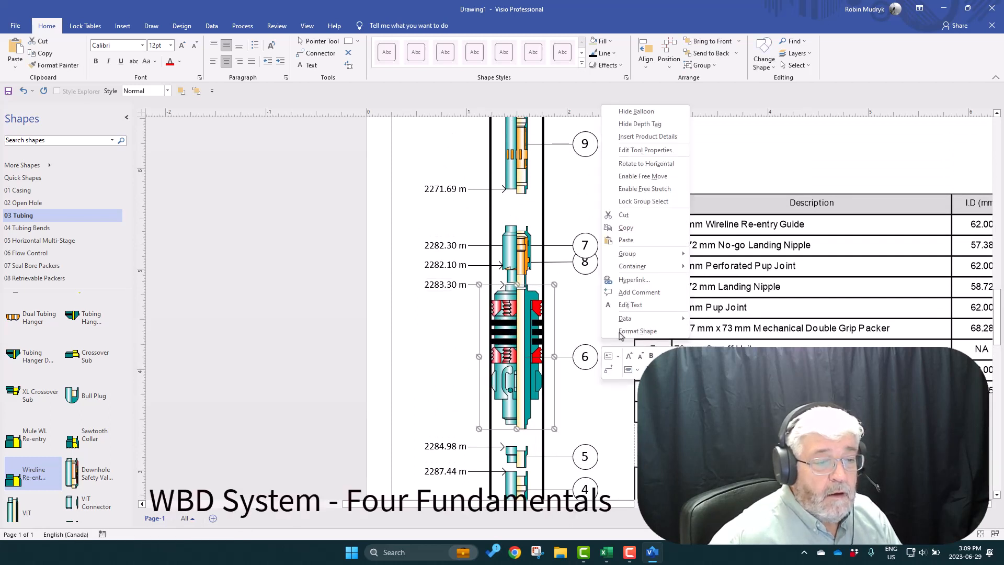
key("Escape")
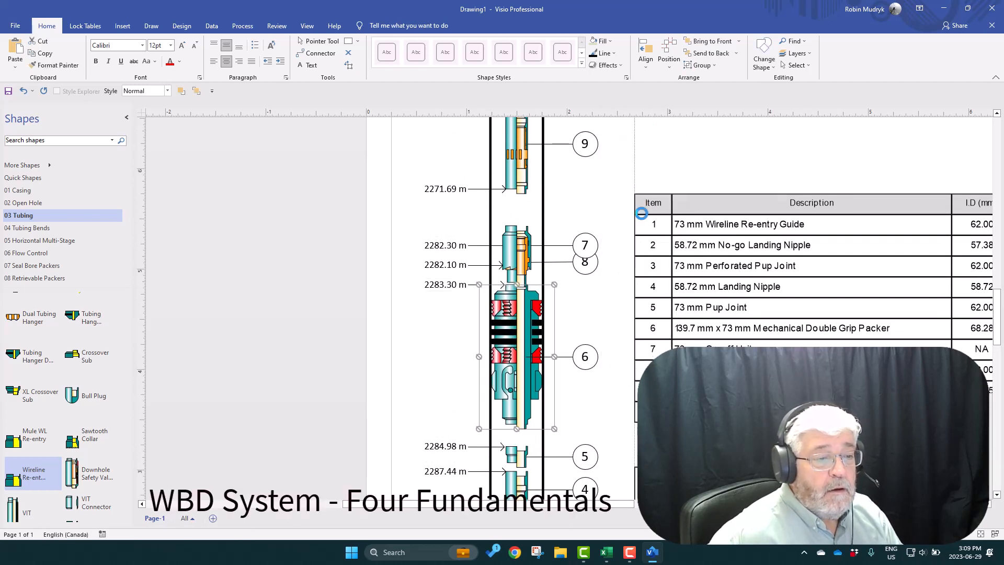
Park the item 7 on-off unit beside the page and move the item 8 tubing up against the bottom of the item 9 sliding sleeve.
left_click(514, 250)
left_click_drag(514, 250, 514, 235)
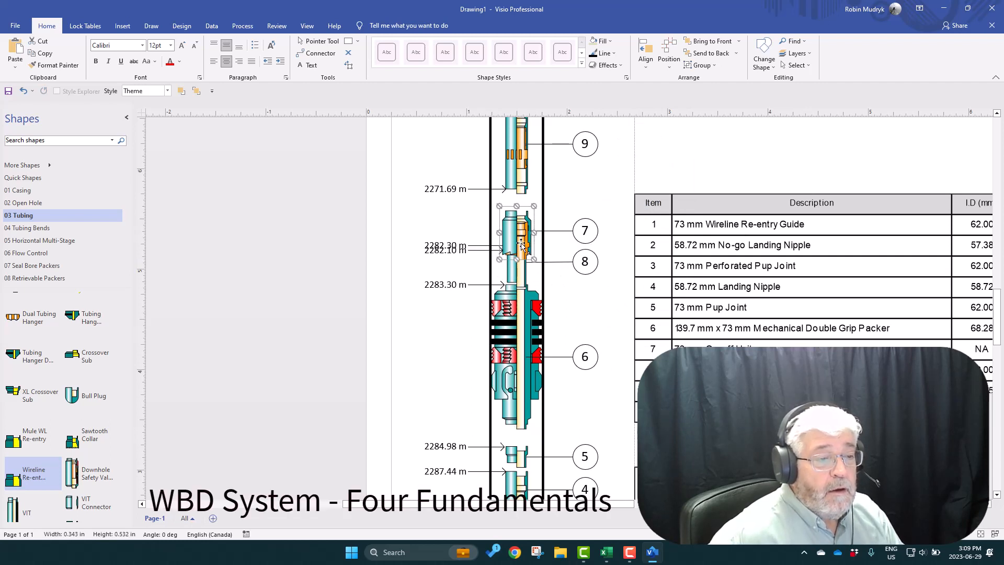
left_click_drag(521, 241, 296, 289)
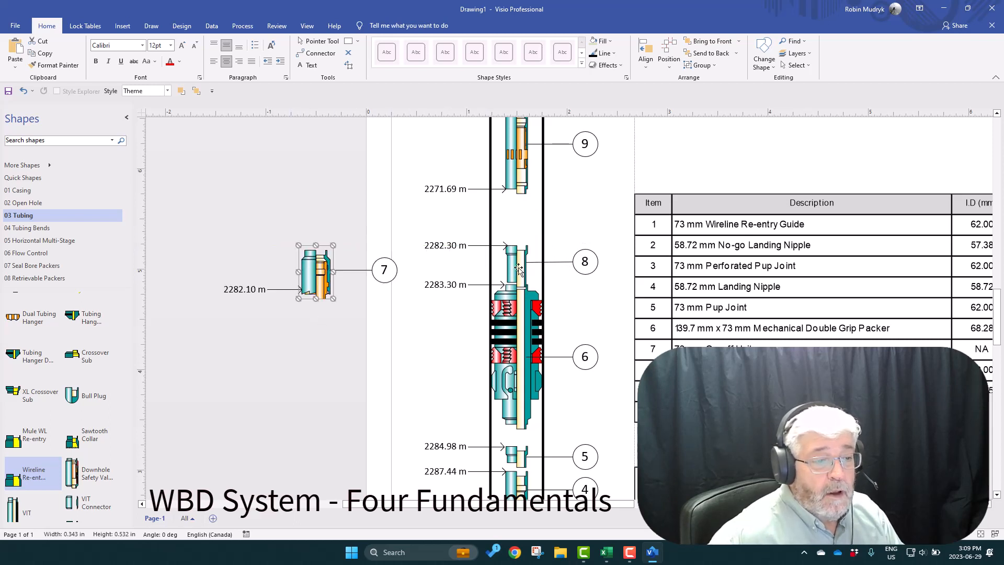
left_click_drag(522, 261, 522, 206)
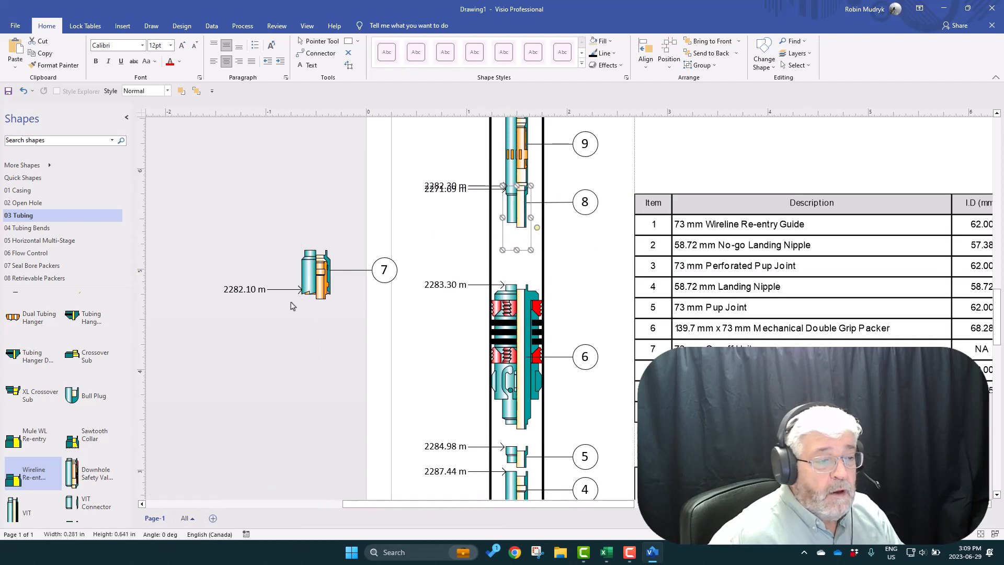
Unlock group selection on the item 9 sliding sleeve and align its depth tag to the top.
left_click(511, 154)
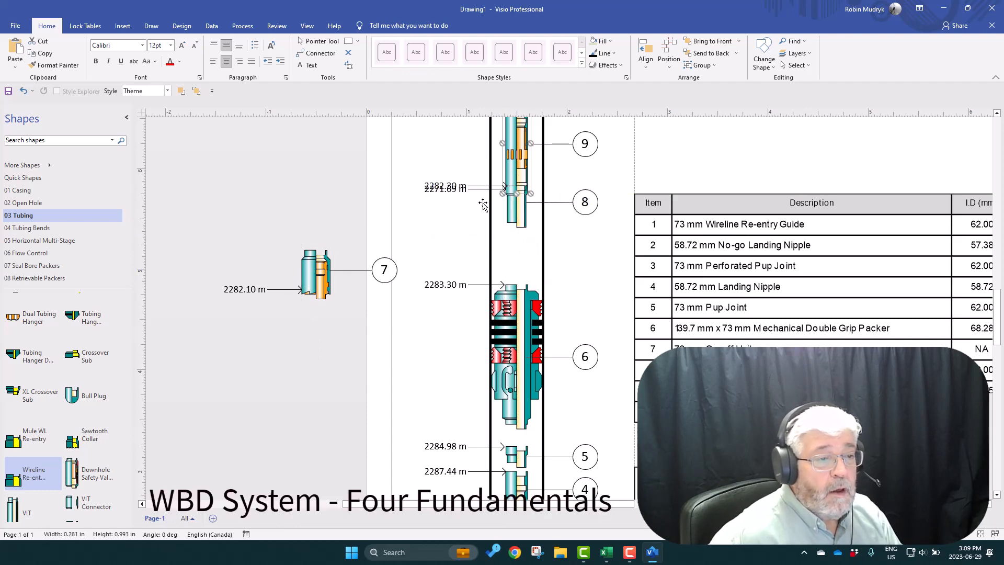
scroll(448, 233, "up", 3)
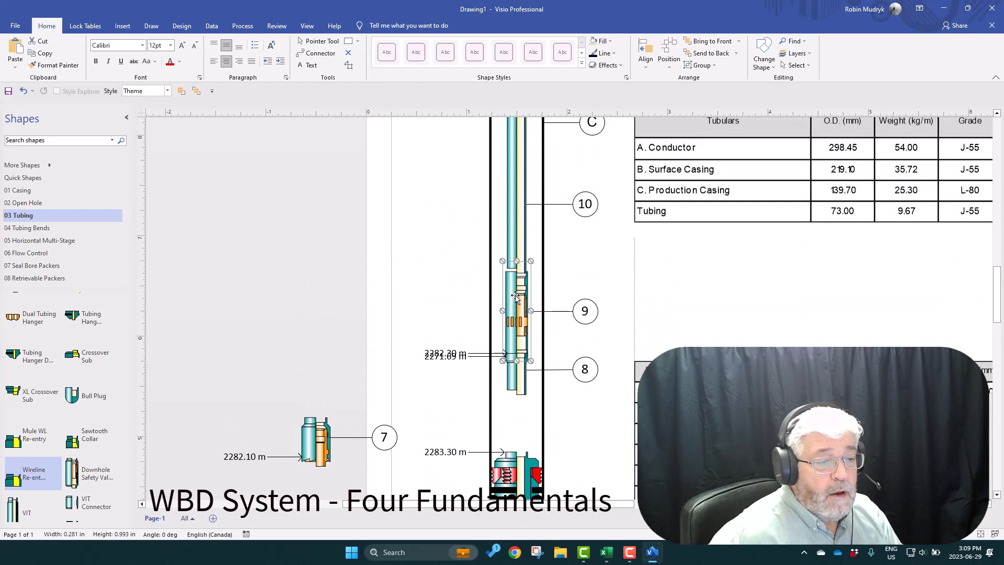
right_click(515, 296)
left_click(643, 393)
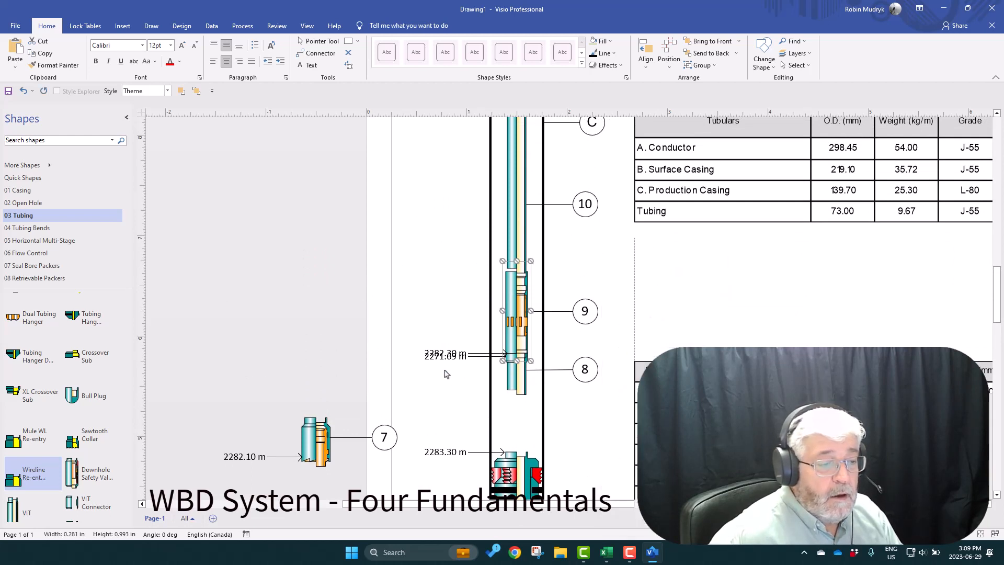
left_click(442, 355)
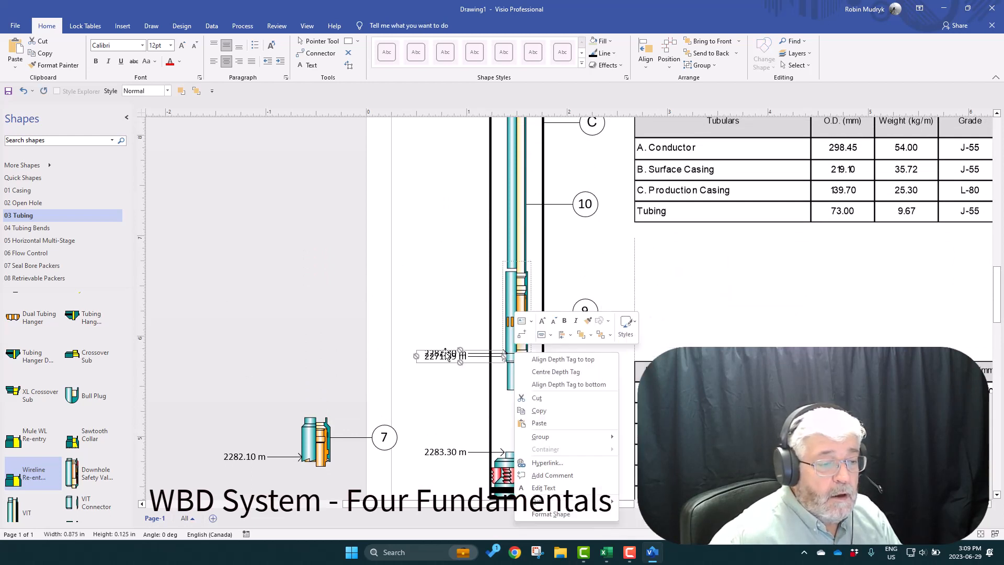
right_click(497, 355)
left_click(538, 360)
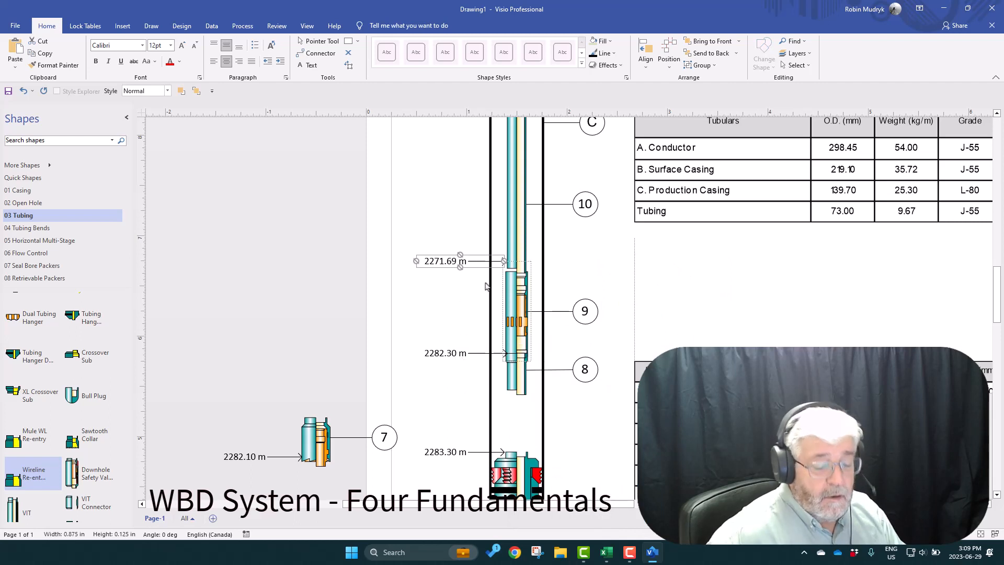
Nudge the item 9 depth tag down until its arrow lines up with the top edge of the sliding sleeve.
key("shift+Down")
key("shift+Down")
key("shift+Down")
key("shift+Down")
key("shift+Down")
key("shift+Down")
key("shift+Down")
key("shift+Down")
key("shift+Down")
key("shift+Down")
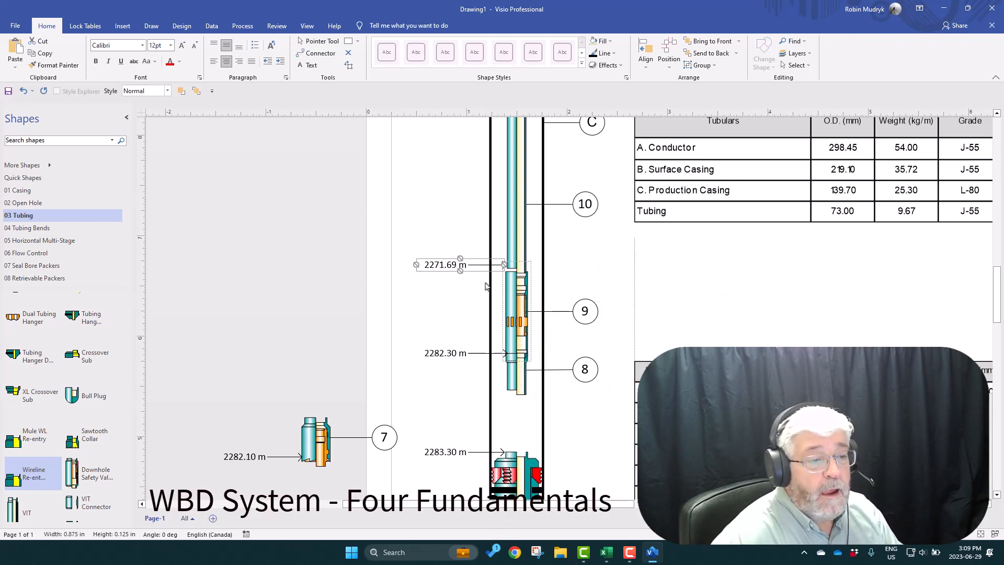
key("shift+Down")
key("shift+Down")
key("shift+Down")
key("shift+Down")
key("shift+Down")
key("shift+Down")
key("shift+Down")
key("shift+Down")
key("shift+Down")
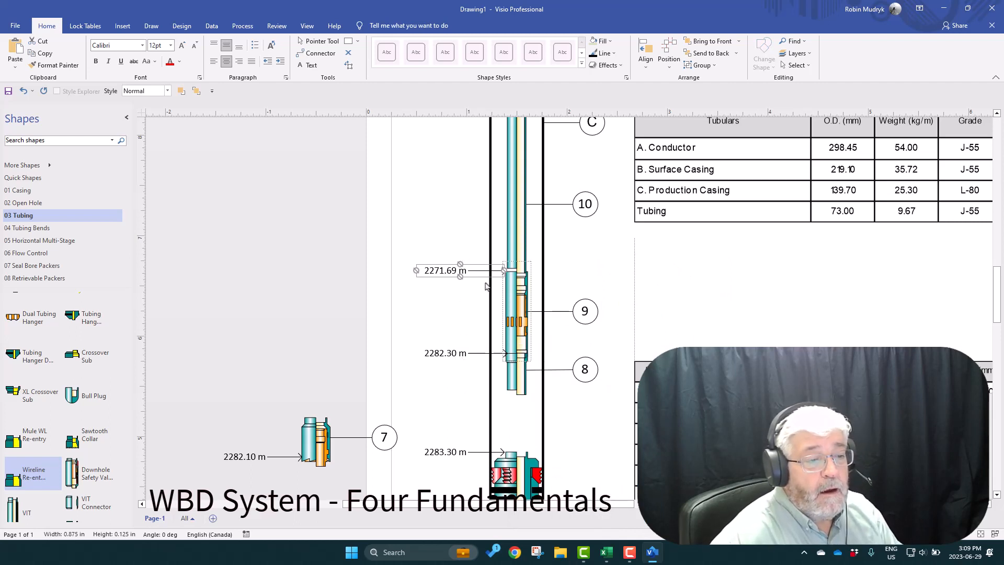
left_click(430, 320)
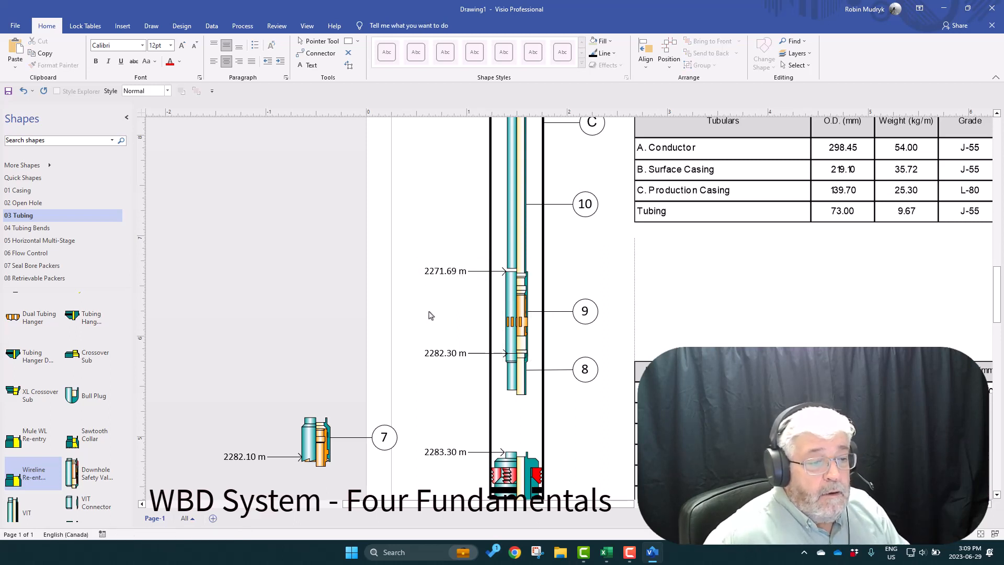
Move the item 7 on-off unit back into the casing and nudge it up against the bottom of the item 8 tubing.
scroll(486, 311, "down", 2)
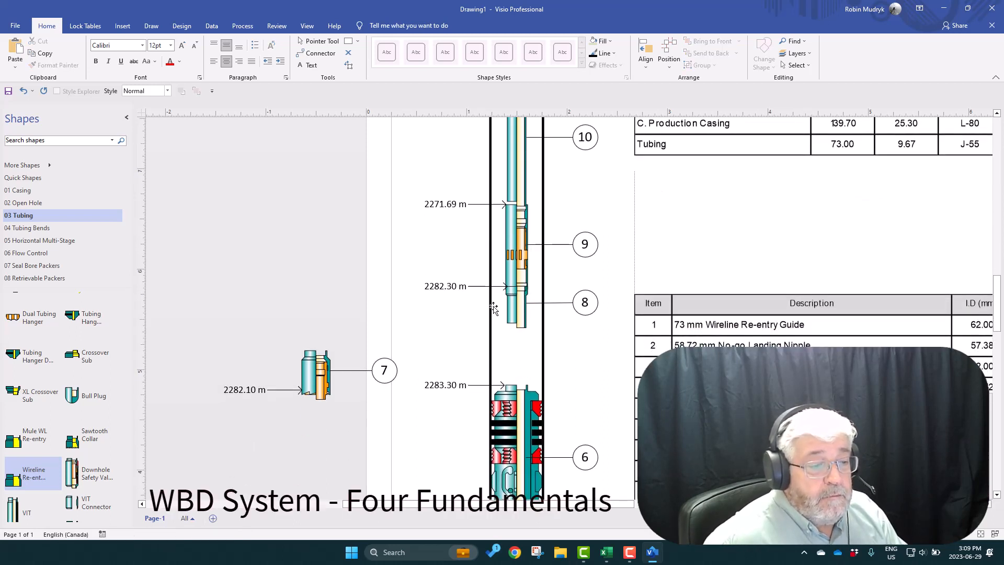
left_click(517, 308)
left_click_drag(318, 366, 519, 351)
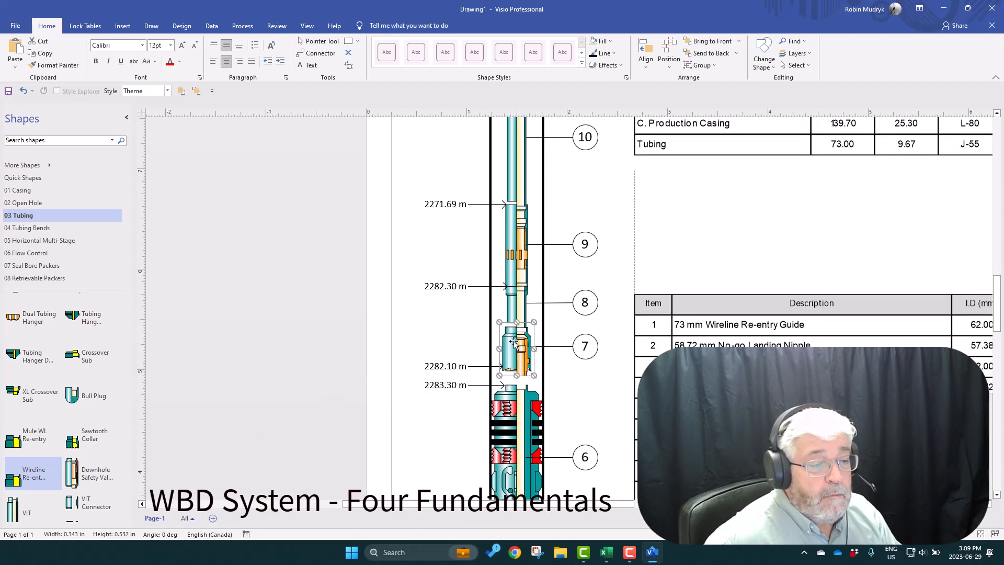
key("Up")
key("Up")
key("Up")
key("Up")
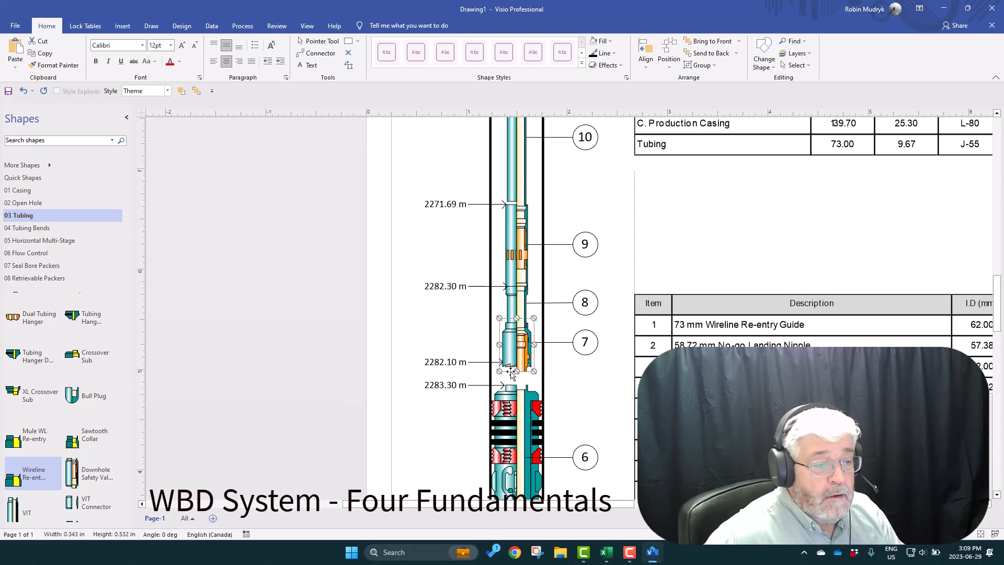
Unlock group selection on the item 7 on-off unit and align its depth tag to the top.
right_click(513, 351)
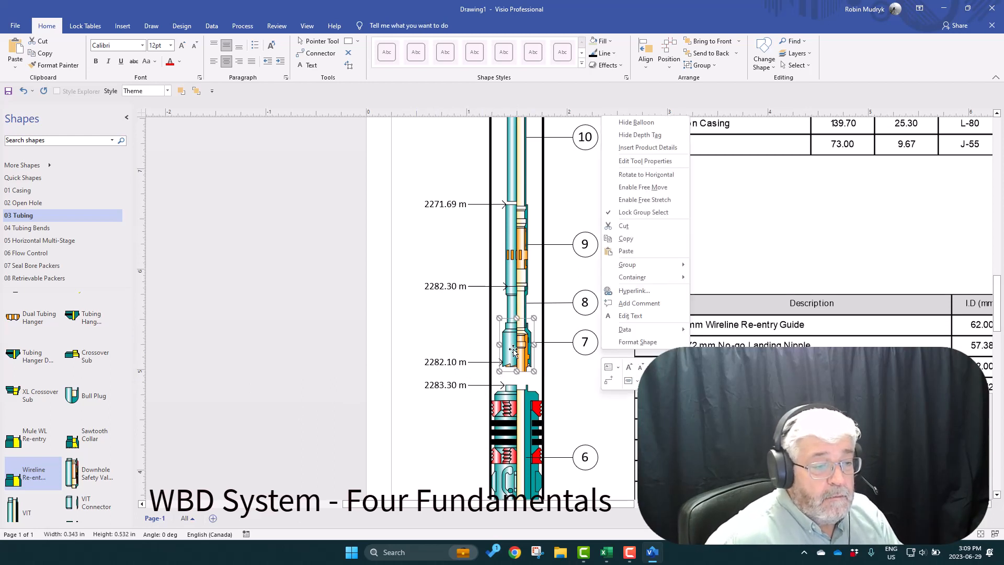
left_click(643, 212)
left_click(446, 364)
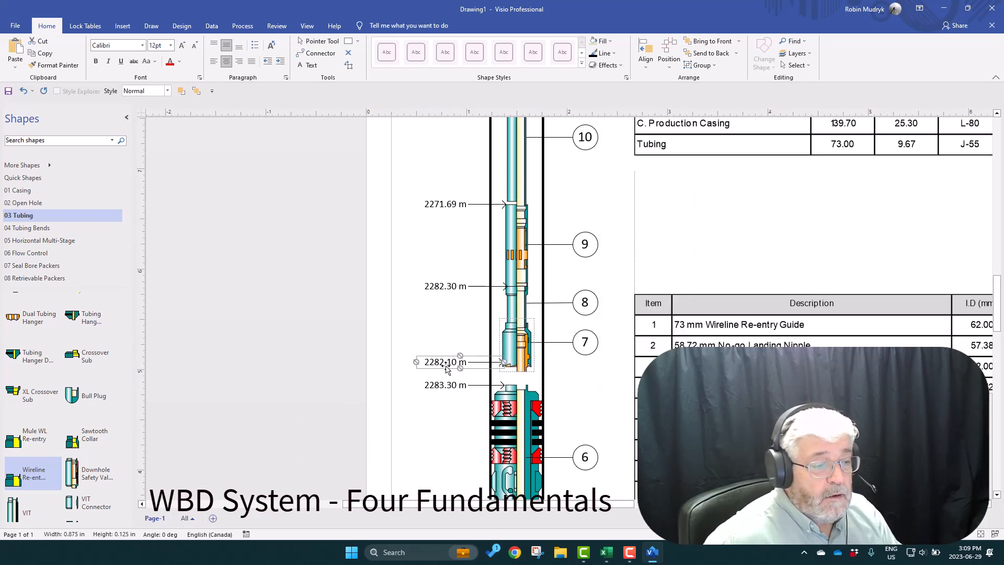
right_click(511, 366)
left_click(544, 373)
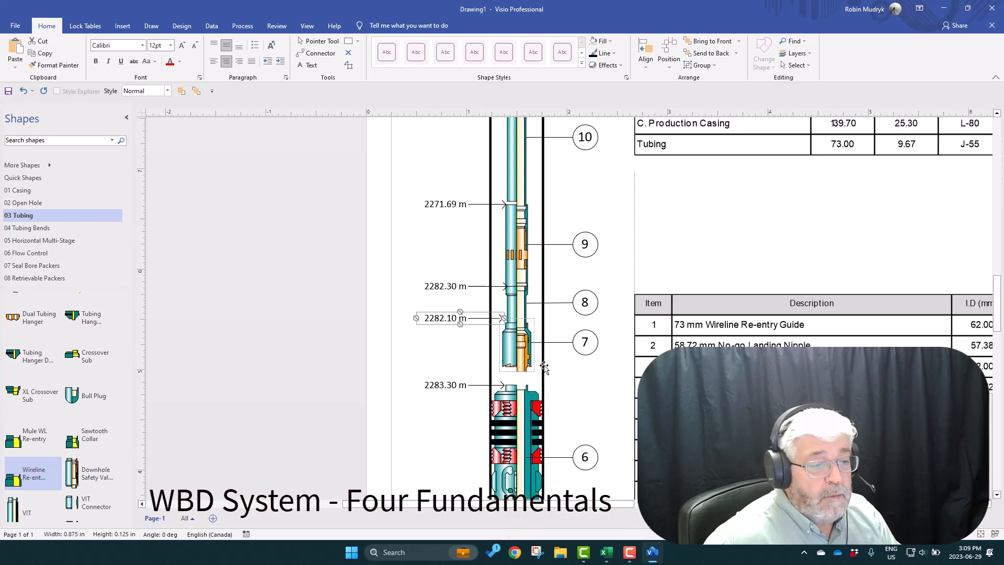
Nudge the item 7 depth tag down until its arrow lines up with the top edge of the on-off unit.
key("shift+Down")
key("shift+Down")
key("shift+Down")
key("shift+Down")
key("shift+Down")
key("shift+Down")
key("shift+Down")
key("shift+Down")
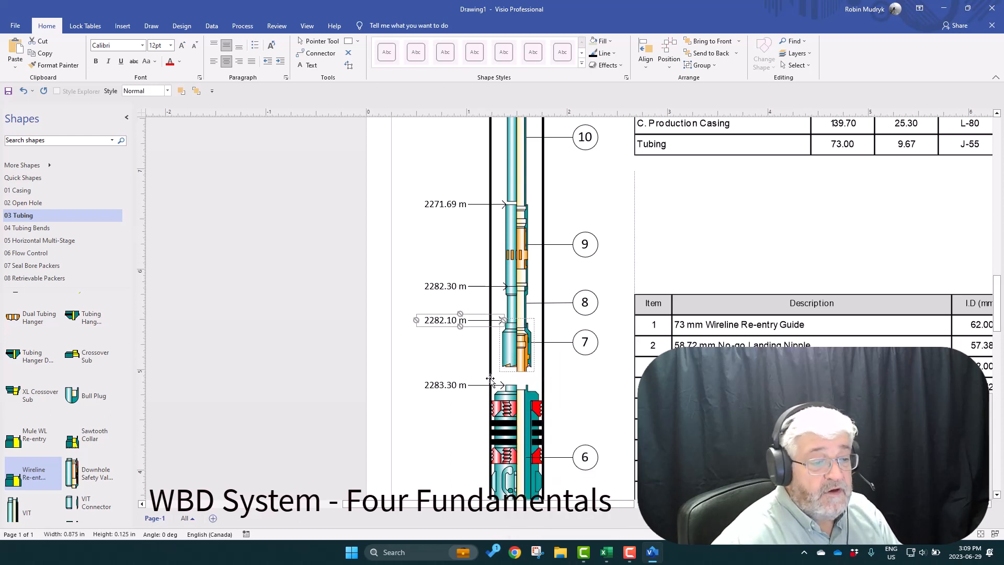
left_click(315, 391)
Nudge the item 6 packer up until it joins the bottom of the item 7 on-off unit.
left_click(531, 415)
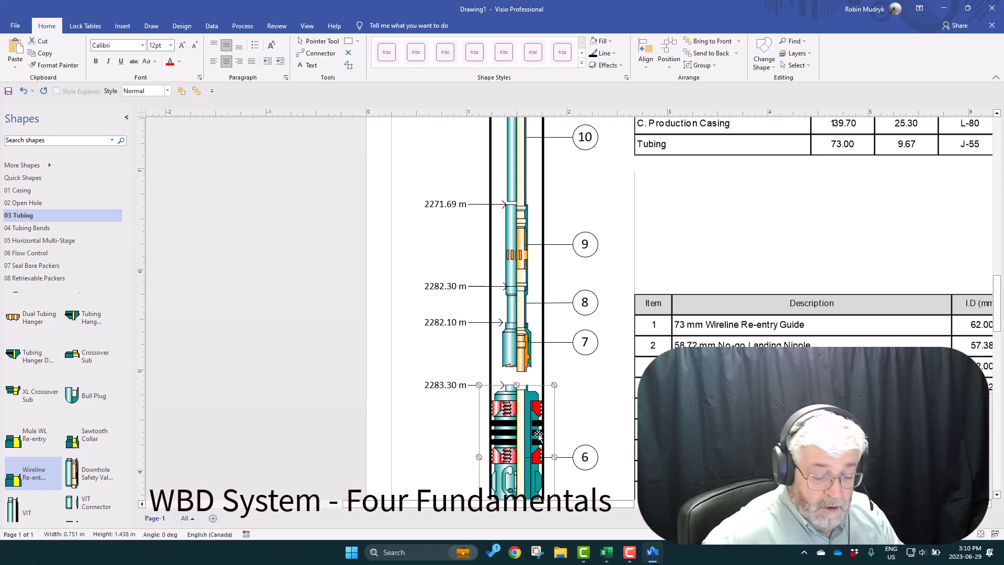
key("shift+Up")
key("shift+Up")
key("shift+Up")
key("shift+Up")
key("shift+Up")
key("shift+Up")
key("shift+Up")
key("shift+Up")
key("shift+Up")
key("shift+Up")
key("shift+Up")
key("shift+Up")
key("shift+Up")
key("shift+Up")
key("shift+Up")
key("shift+Up")
key("shift+Up")
key("shift+Up")
key("shift+Up")
key("shift+Up")
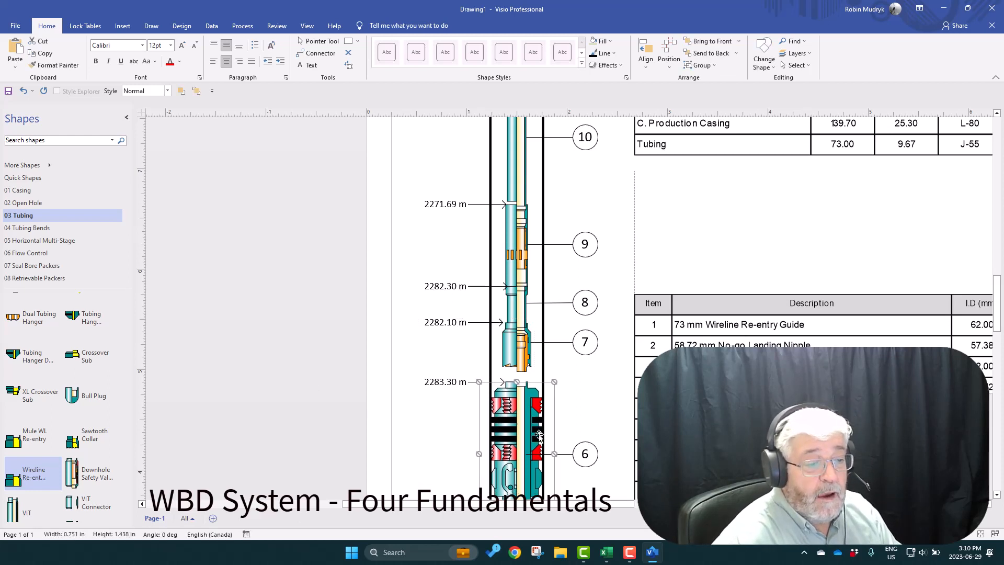
key("shift+Up")
key("shift+Up")
key("shift+Up")
key("shift+Up")
key("shift+Up")
key("shift+Up")
key("shift+Up")
key("shift+Up")
key("shift+Up")
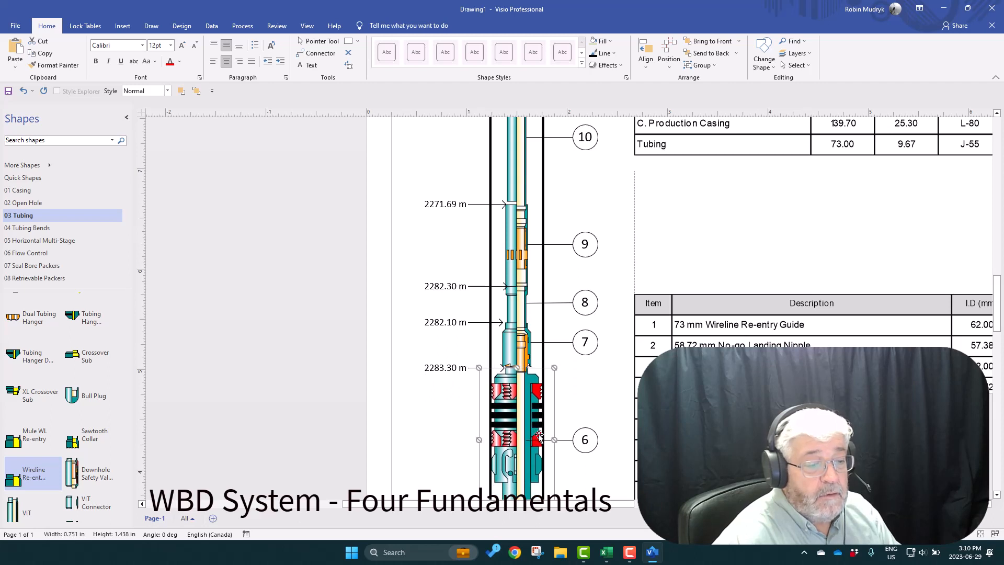
key("shift+Up")
key("shift+Up")
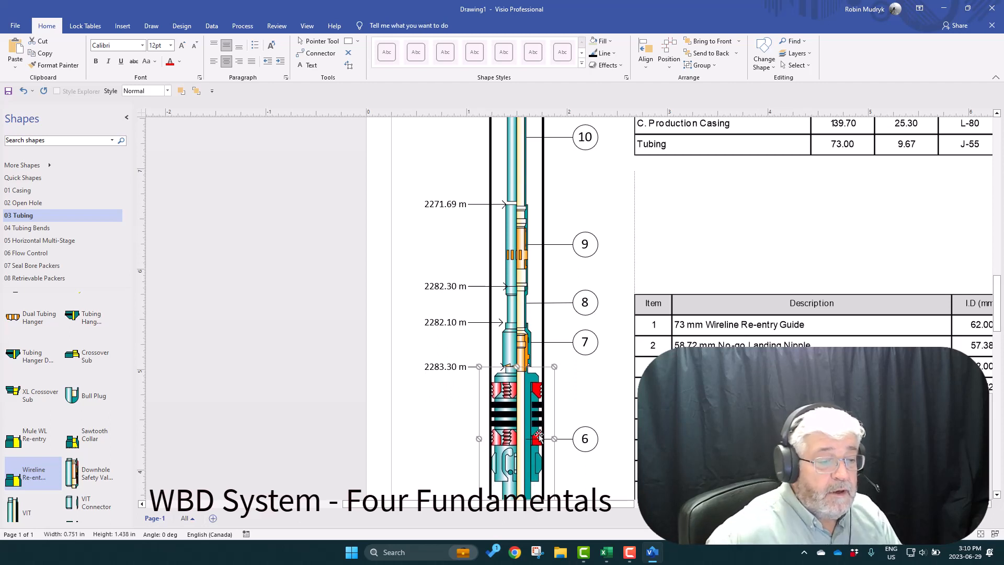
left_click(341, 503)
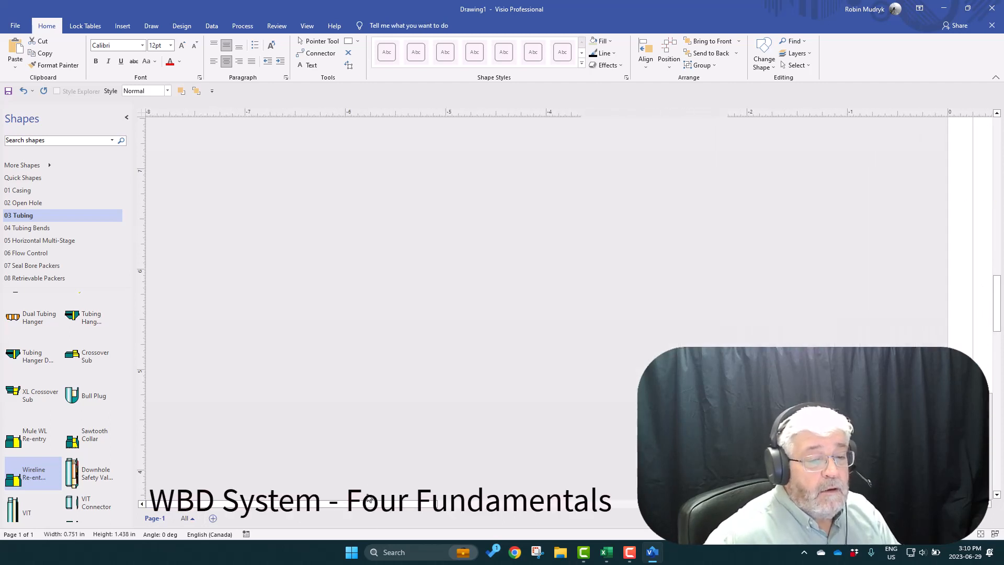
Move the item 5 pup joint up inside the casing until it joins the bottom of the item 6 packer.
scroll(498, 408, "down", 3)
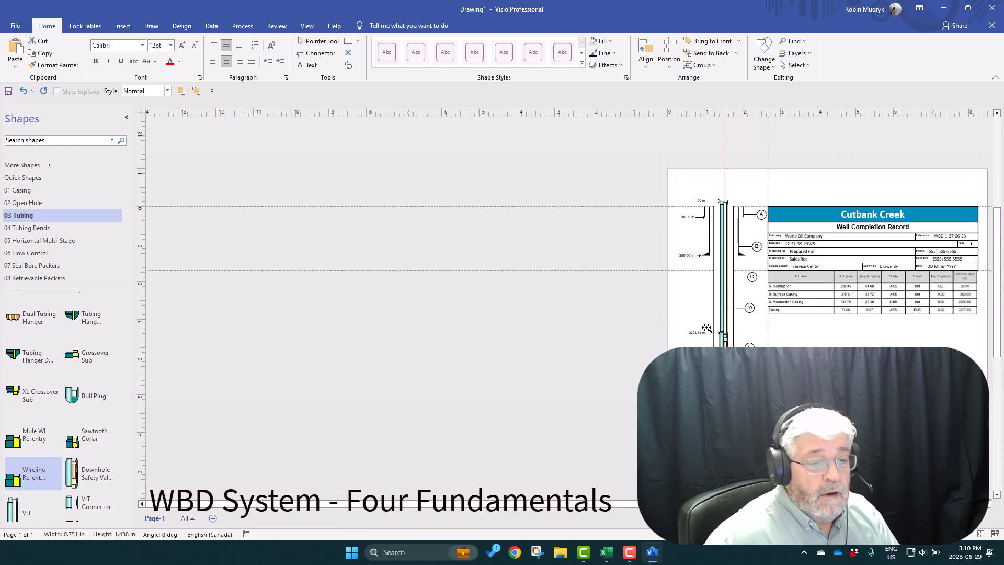
scroll(707, 329, "up", 4)
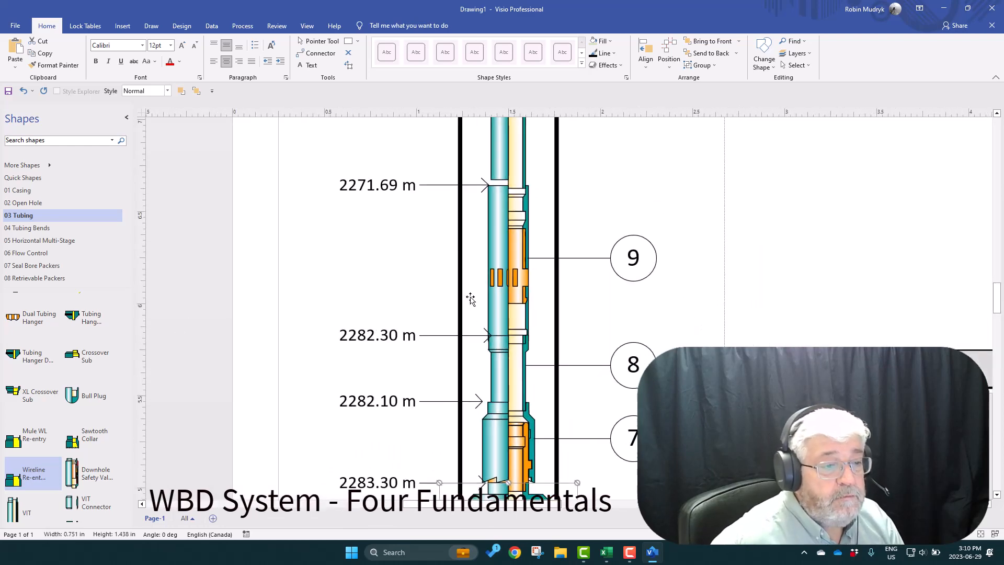
left_click(515, 158)
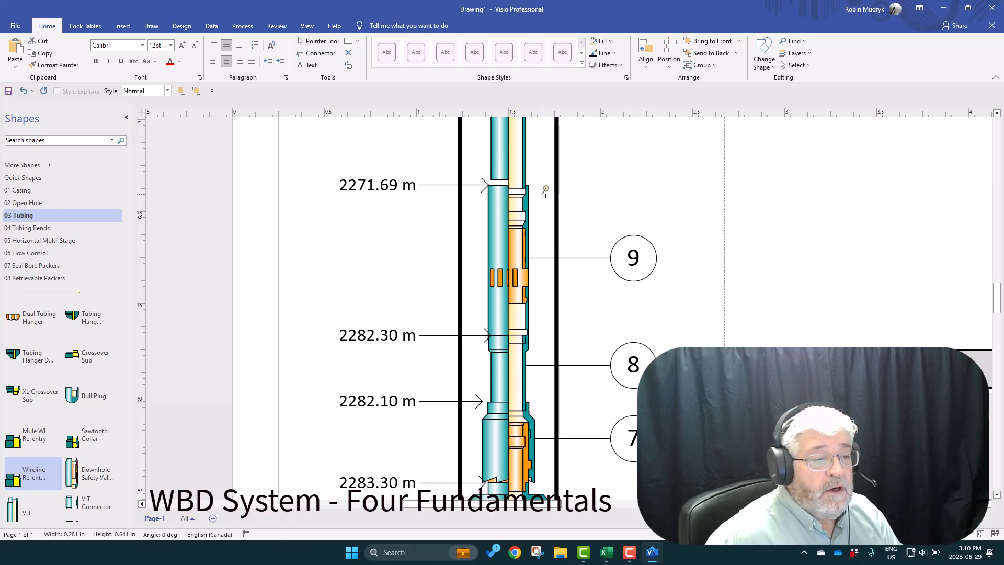
scroll(610, 217, "down", 6)
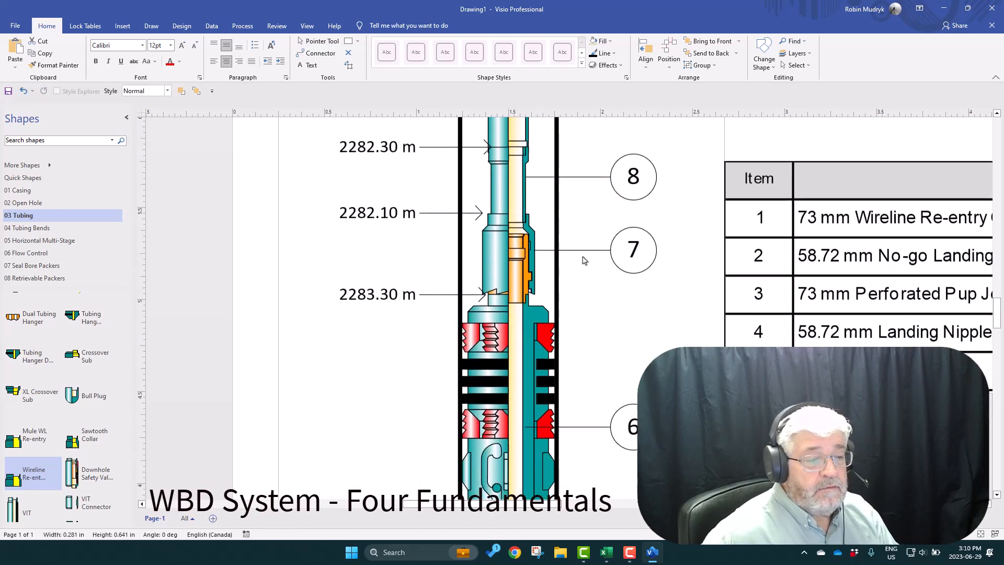
scroll(585, 260, "down", 2)
left_click(518, 329)
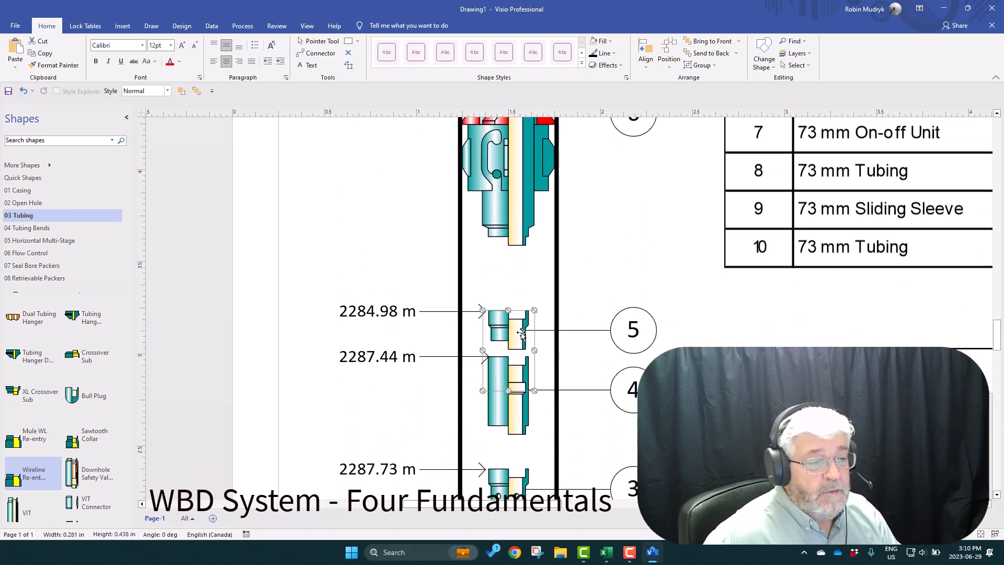
left_click_drag(517, 328, 516, 250)
Join the item 4 landing nipple to the bottom of item 5, and the item 3 perforated pup joint to the bottom of item 4.
left_click_drag(523, 353, 511, 302)
key("Up")
key("Up")
key("Up")
key("Up")
key("Up")
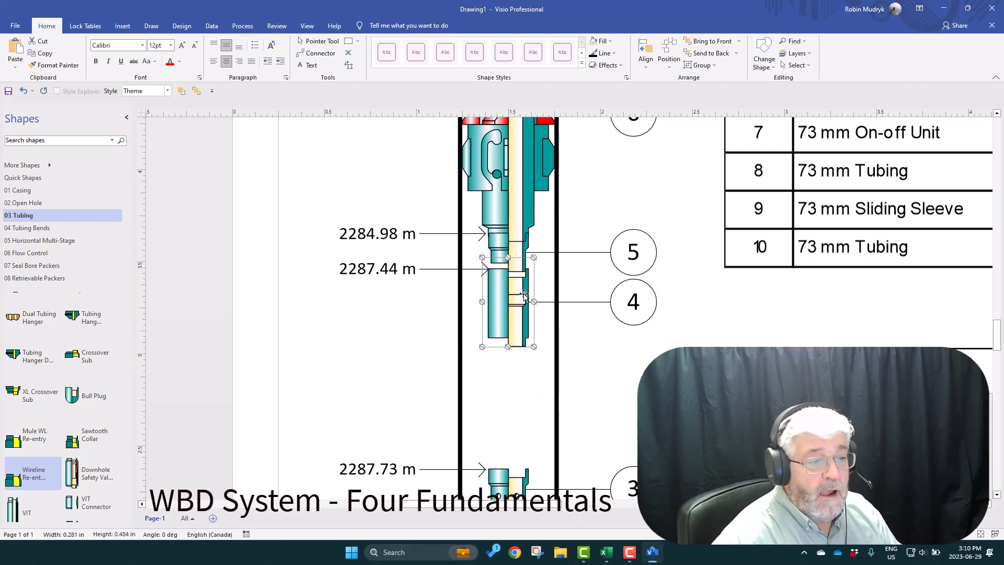
key("Up")
key("Up")
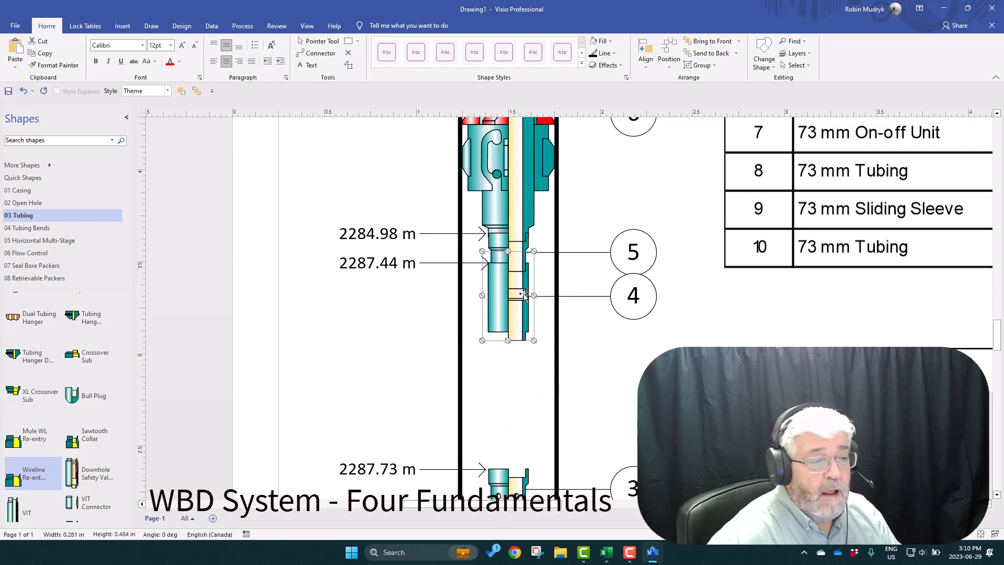
left_click_drag(496, 483, 500, 347)
Join the item 2 no-go landing nipple to the bottom of item 3, and the item 1 wireline re-entry guide to the bottom of item 2.
scroll(604, 374, "down", 3)
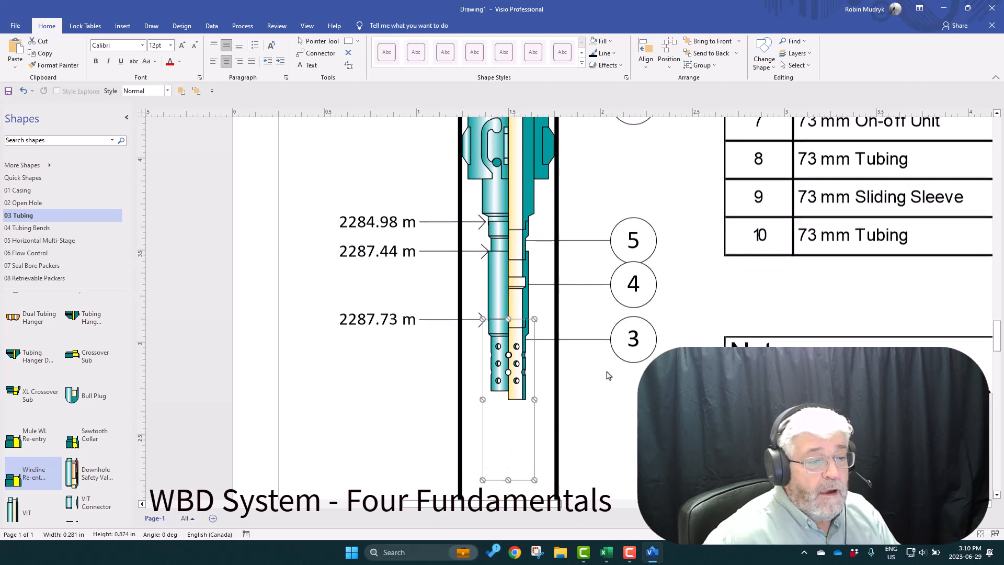
scroll(606, 377, "down", 2)
scroll(577, 359, "up", 2)
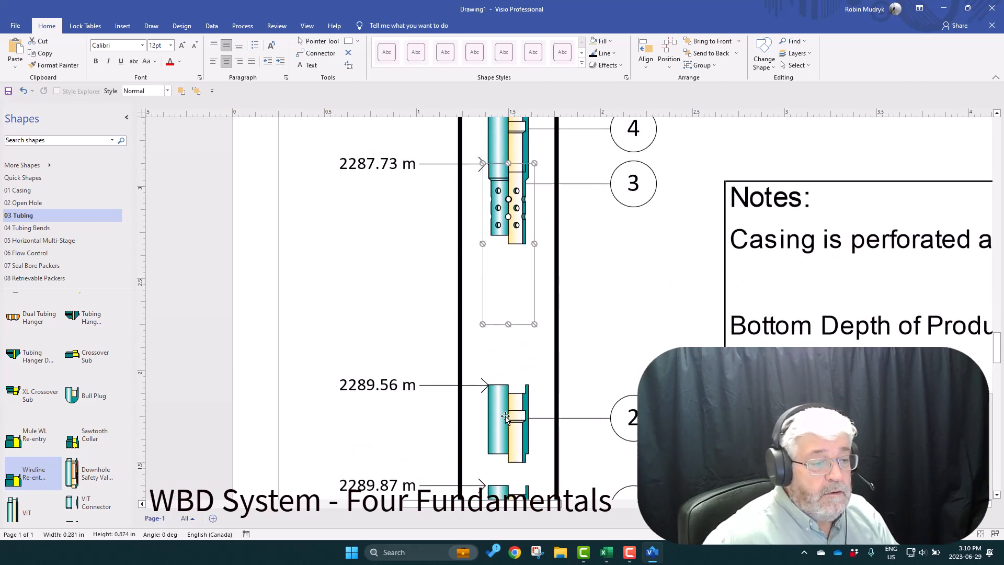
mouse_move(496, 397)
left_mouse_down()
mouse_move(496, 273)
mouse_move(505, 275)
left_mouse_up()
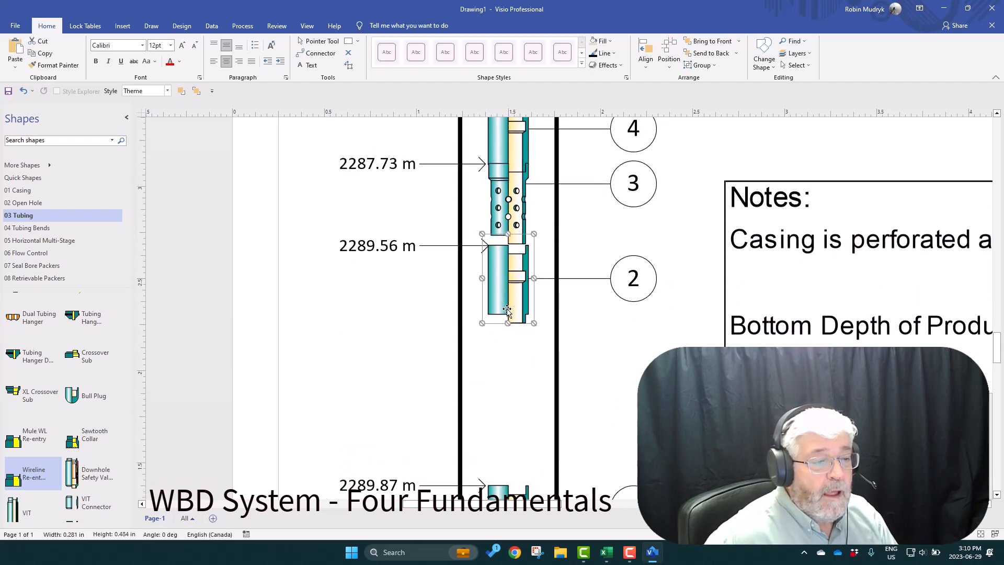
key("Up")
key("Up")
key("Up")
key("Up")
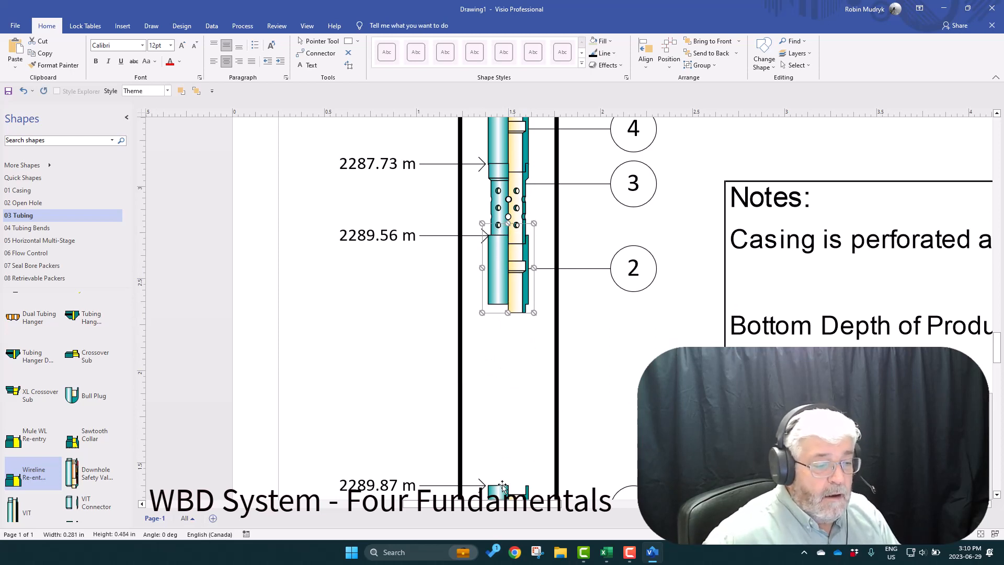
left_click_drag(493, 484, 494, 306)
left_click(442, 398)
Place a Perfs shape from the 01 Casing stencil on the casing above the 2300.00 m shoe, with casing size 1 - Production.
scroll(391, 366, "down", 5)
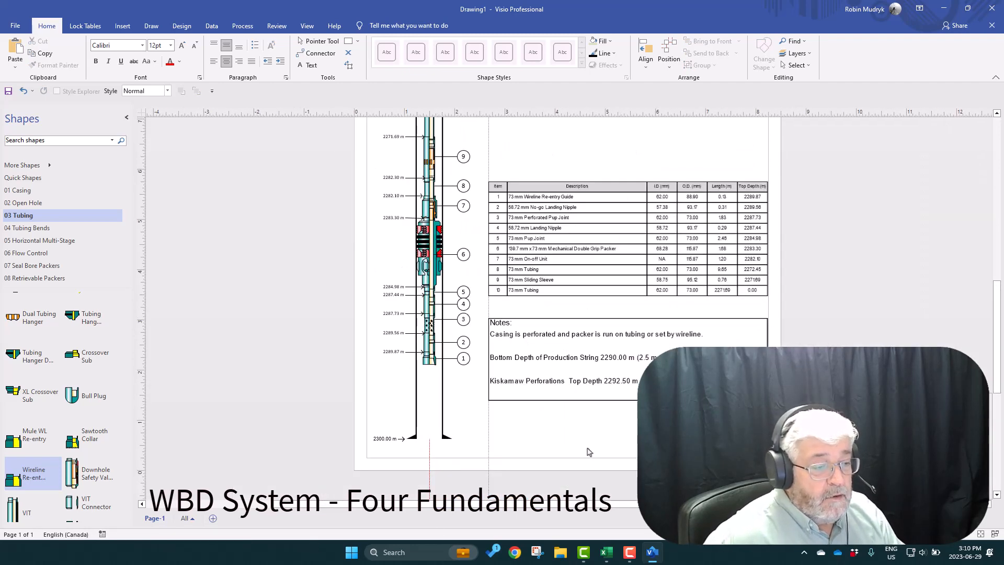
scroll(590, 452, "down", 1)
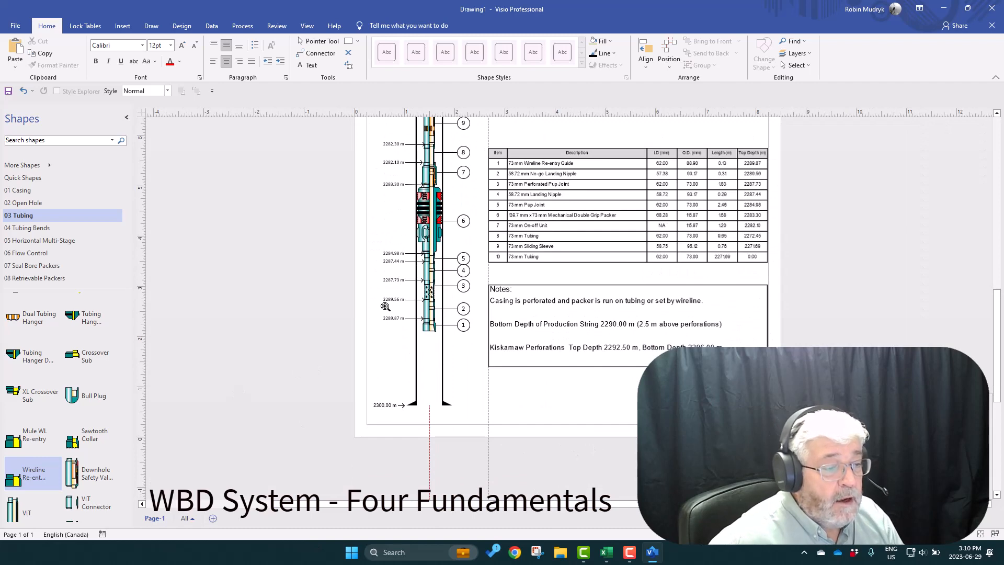
left_click_drag(349, 298, 537, 422)
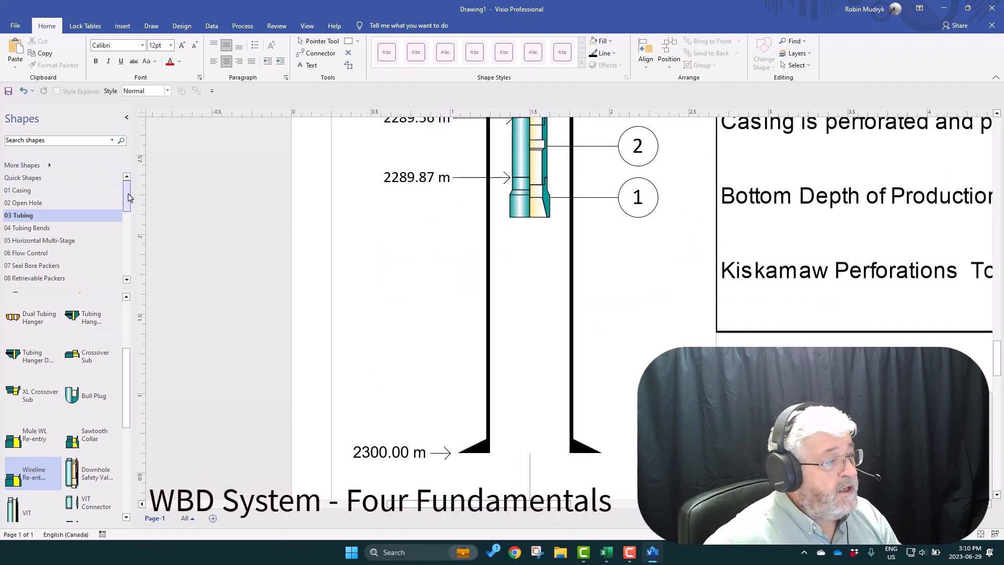
left_click(21, 191)
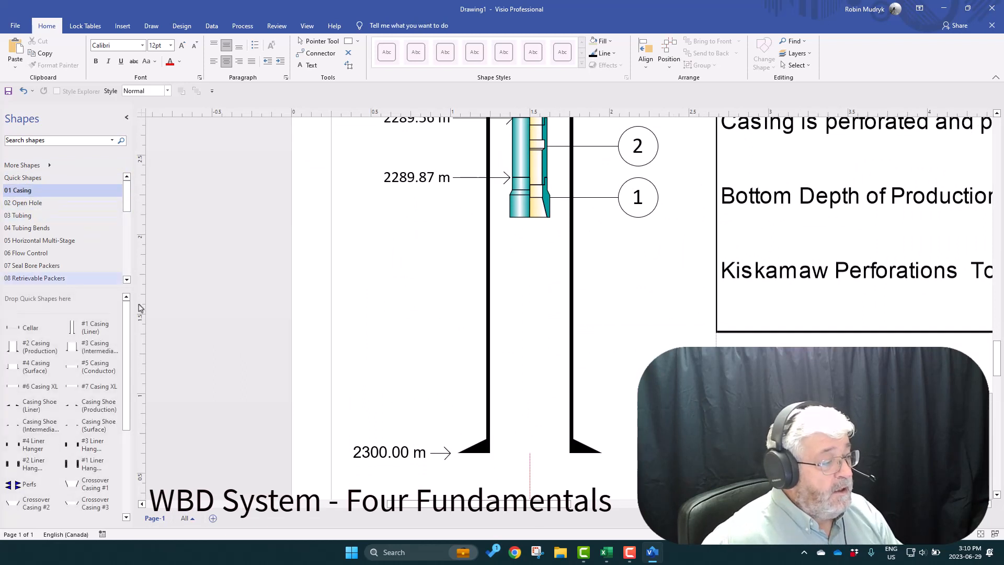
left_click_drag(25, 484, 531, 354)
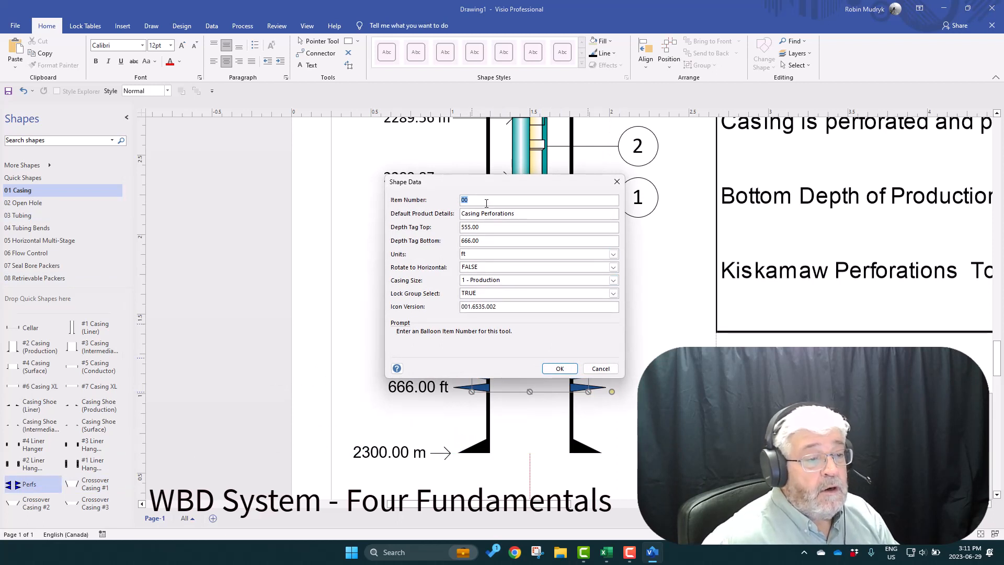
left_click(499, 281)
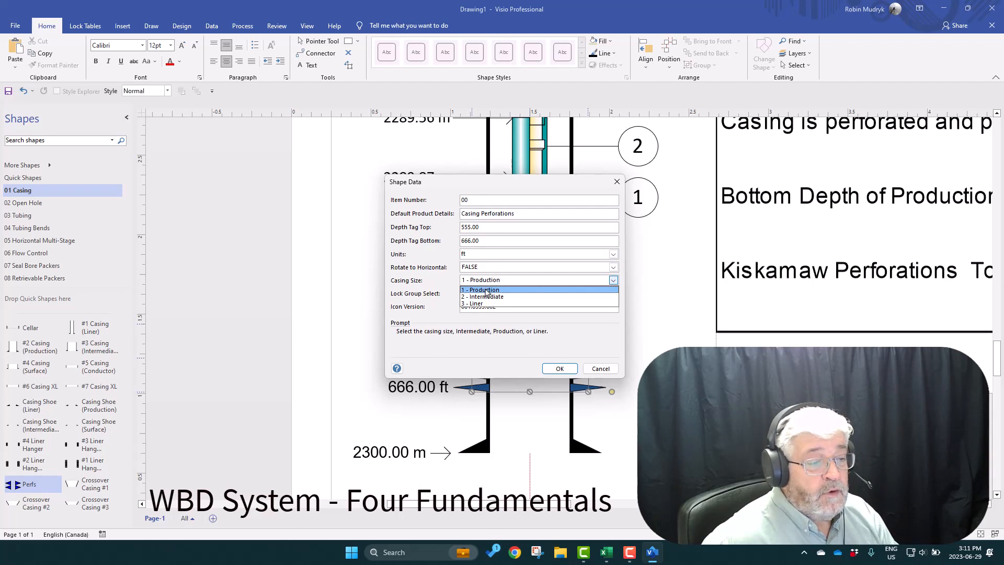
left_click(485, 291)
left_click(564, 369)
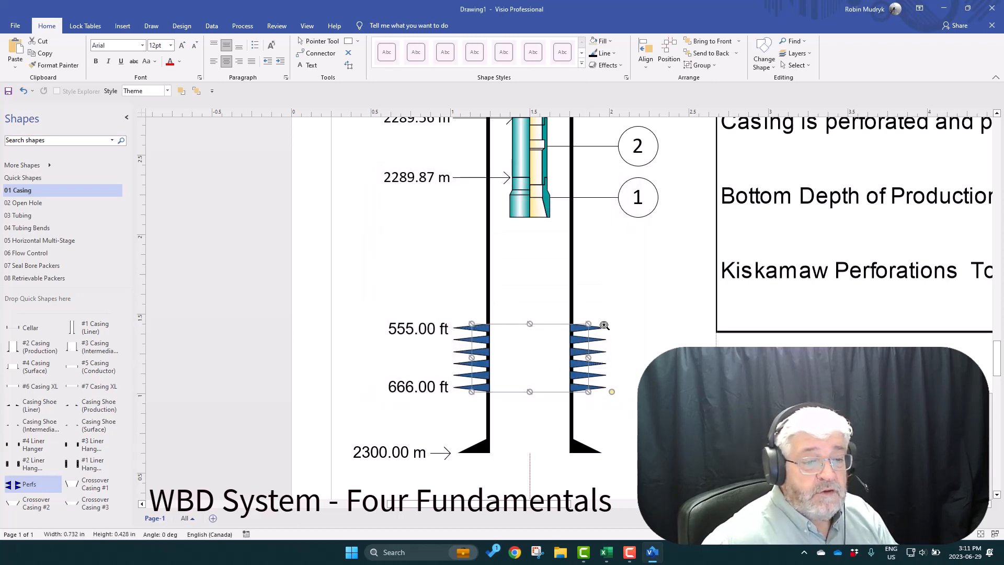
Set the perforations' top depth to 2292.50, bottom depth to 2296.00 and units to m, and shift them slightly down the casing.
scroll(614, 323, "down", 3)
scroll(585, 339, "right", 3)
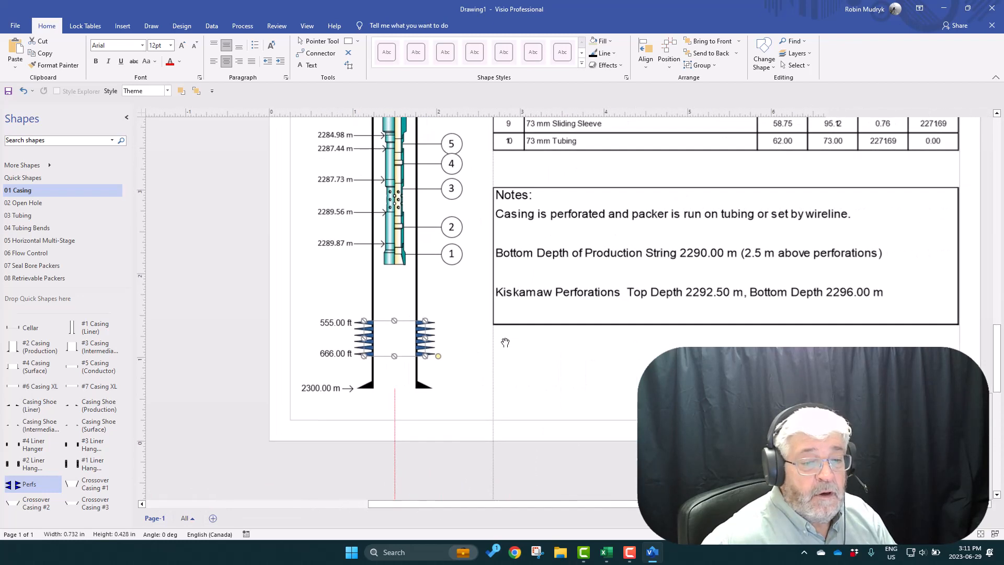
double_click(426, 347)
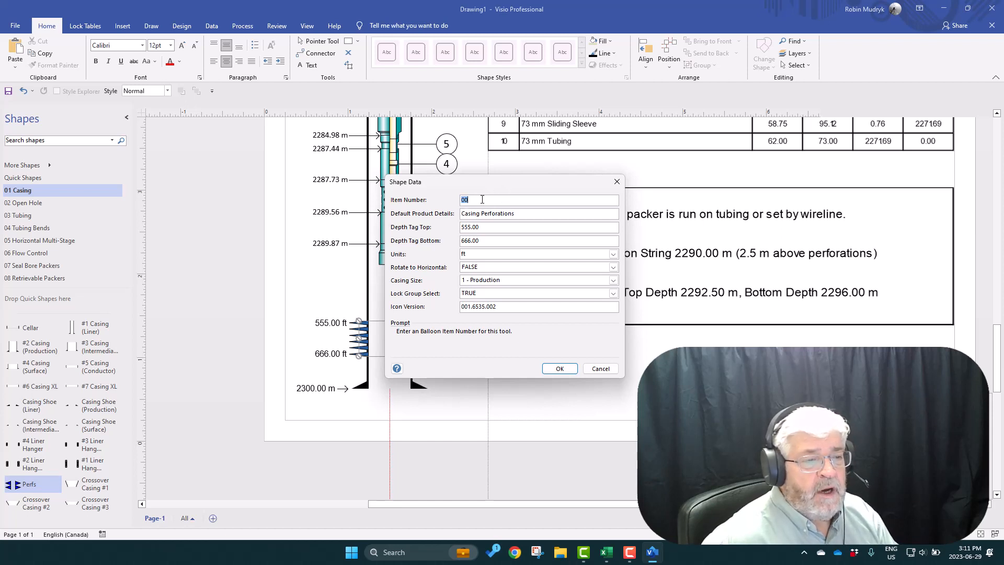
mouse_move(519, 191)
left_mouse_down()
mouse_move(446, 457)
mouse_move(598, 457)
mouse_move(627, 325)
left_mouse_up()
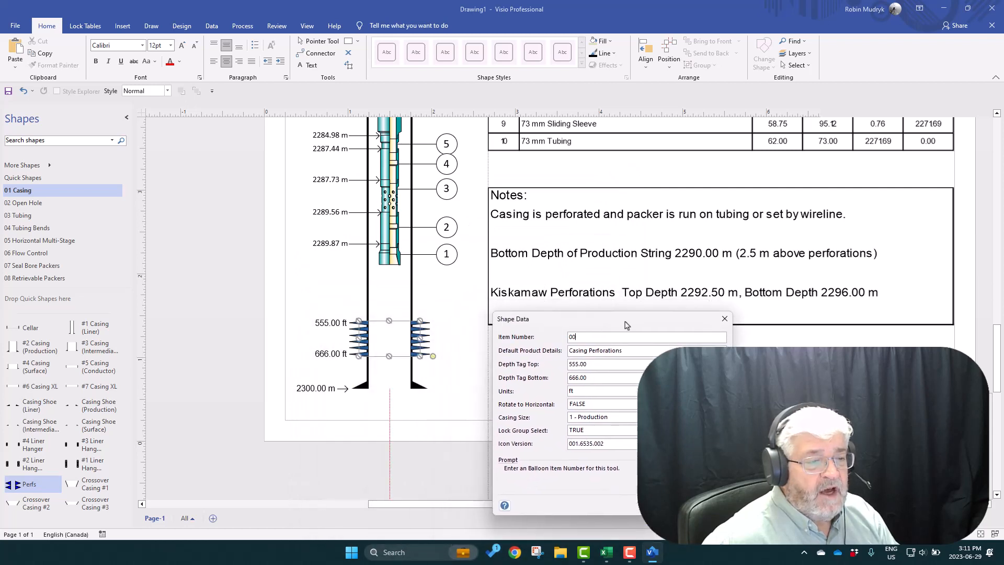
left_click(598, 363)
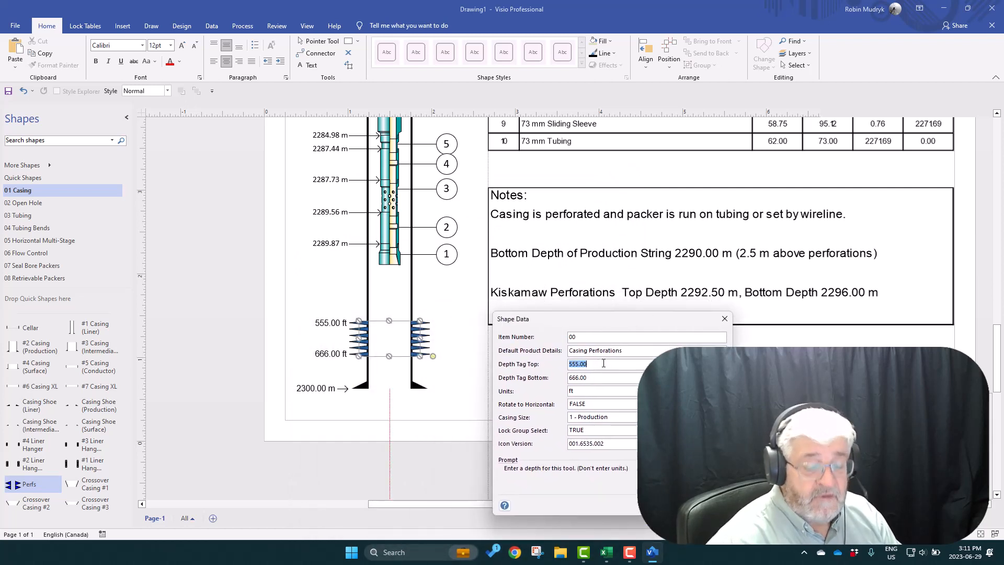
type("2292.50")
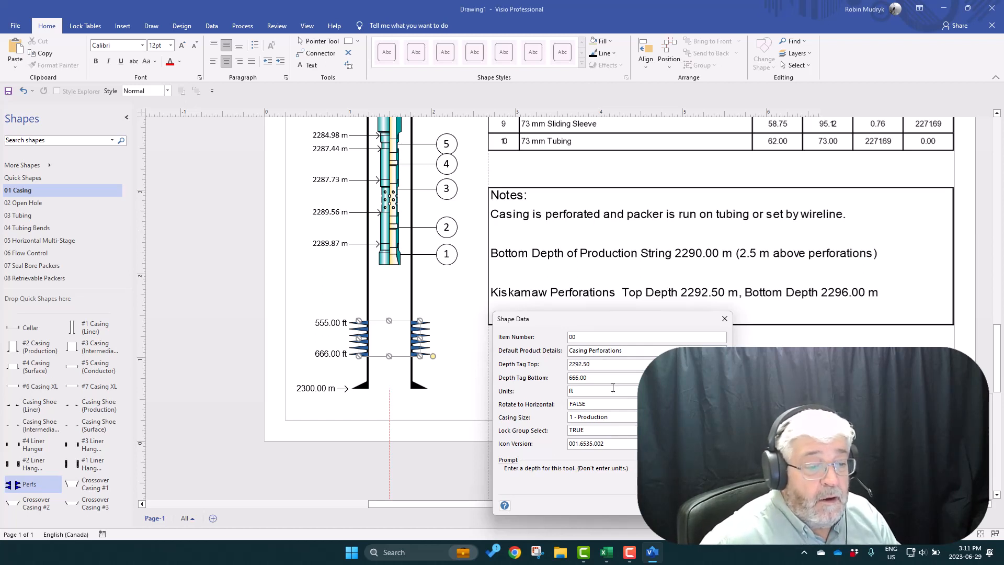
left_click(609, 379)
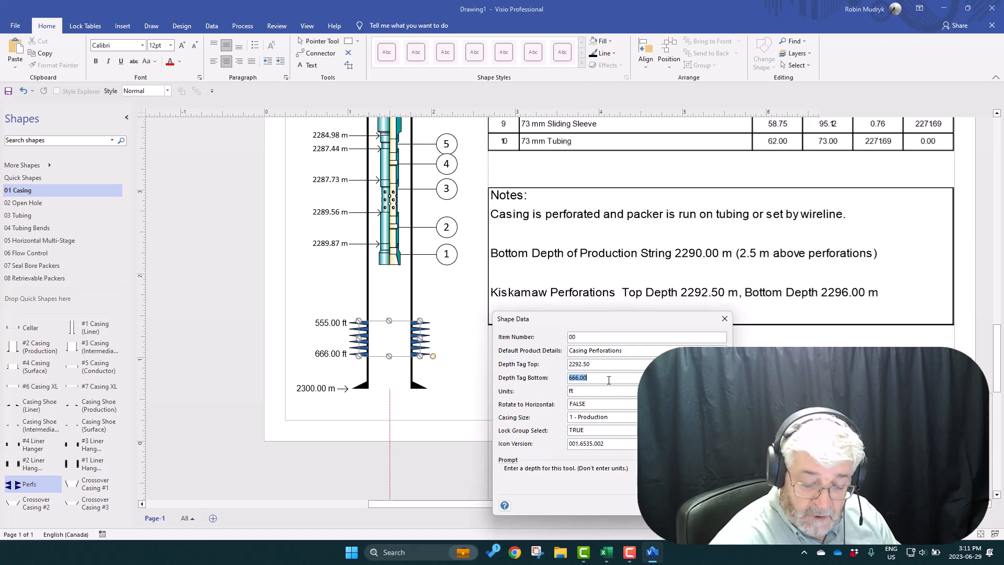
type("229")
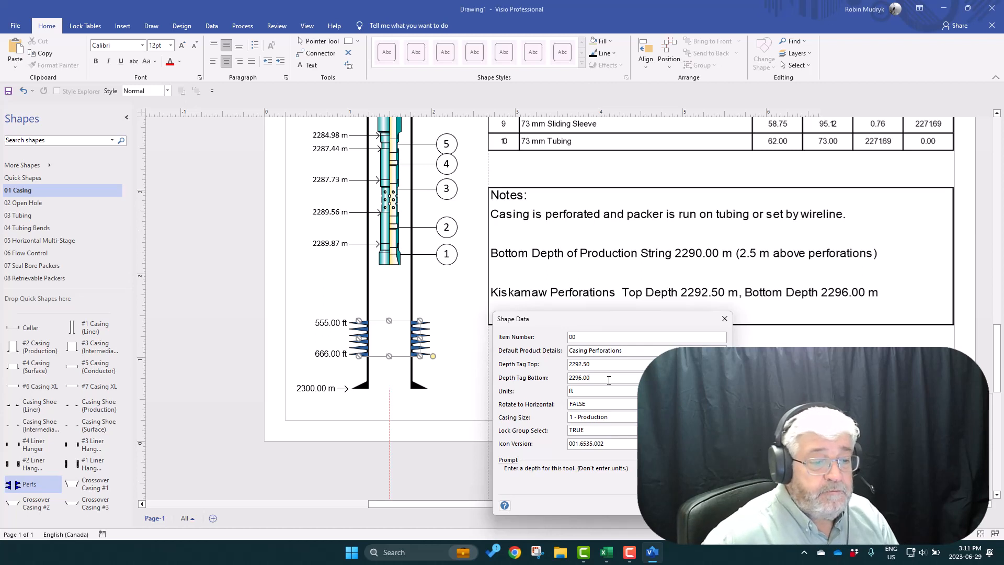
left_click(625, 391)
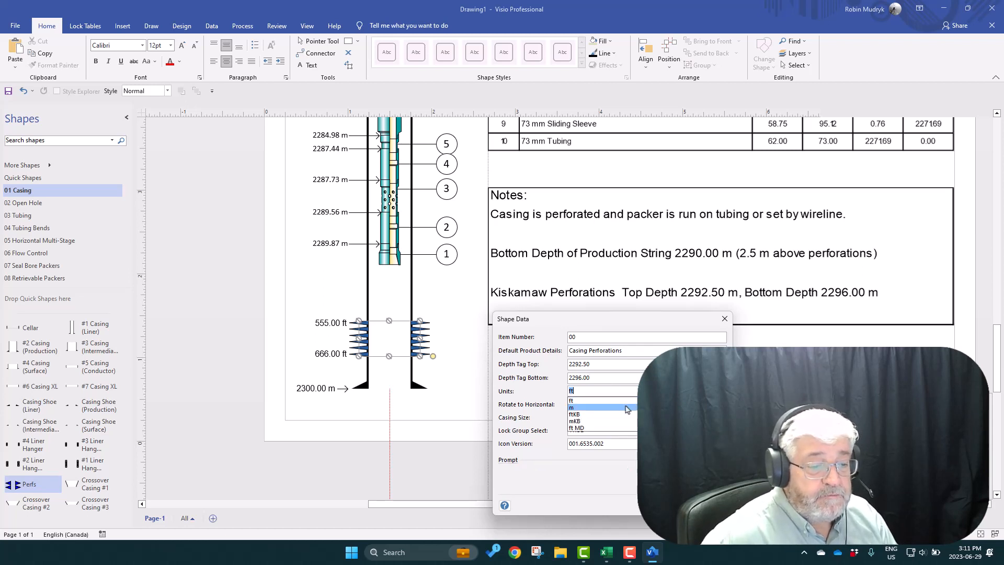
left_click(588, 408)
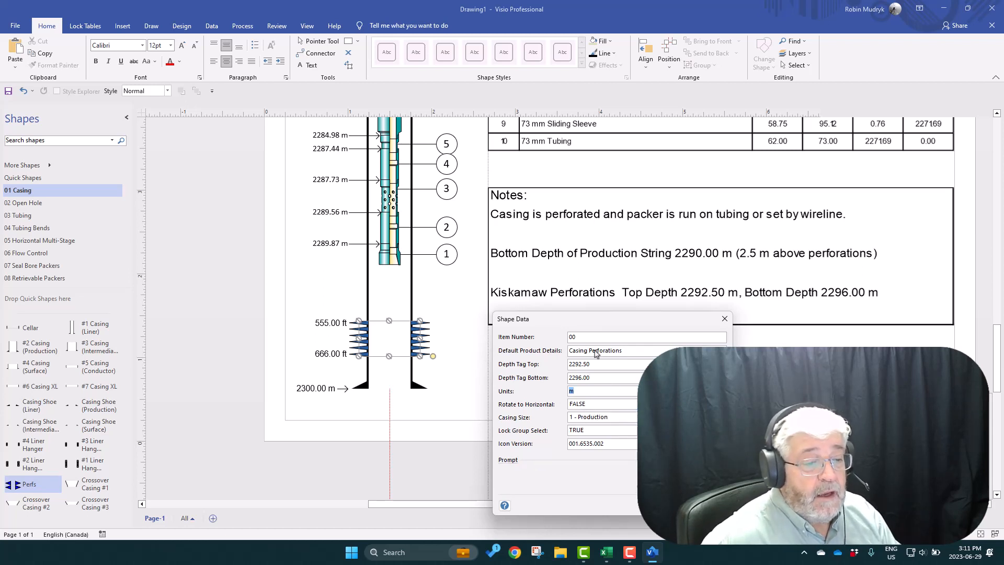
key("Return")
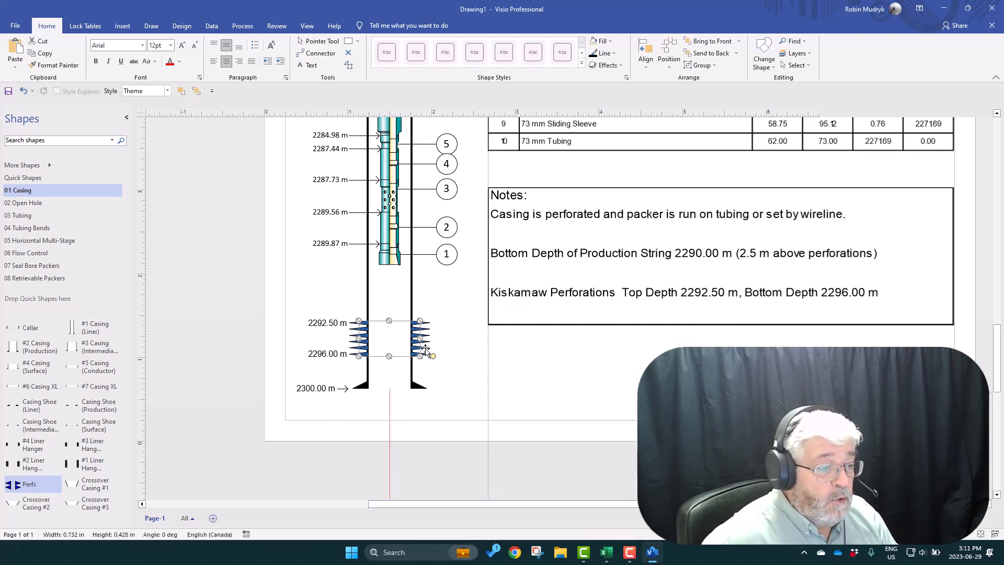
left_click_drag(429, 353, 430, 360)
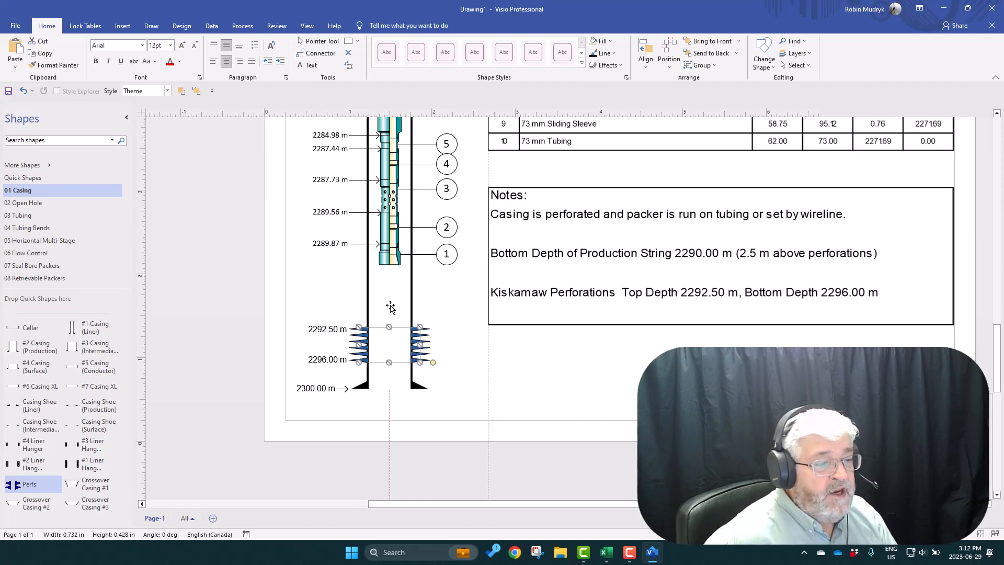
Move the item 1 re-entry guide down clear of item 2 and place a Floating Depth Tag from Drawing Tools at its bottom edge.
left_click_drag(396, 265, 398, 308)
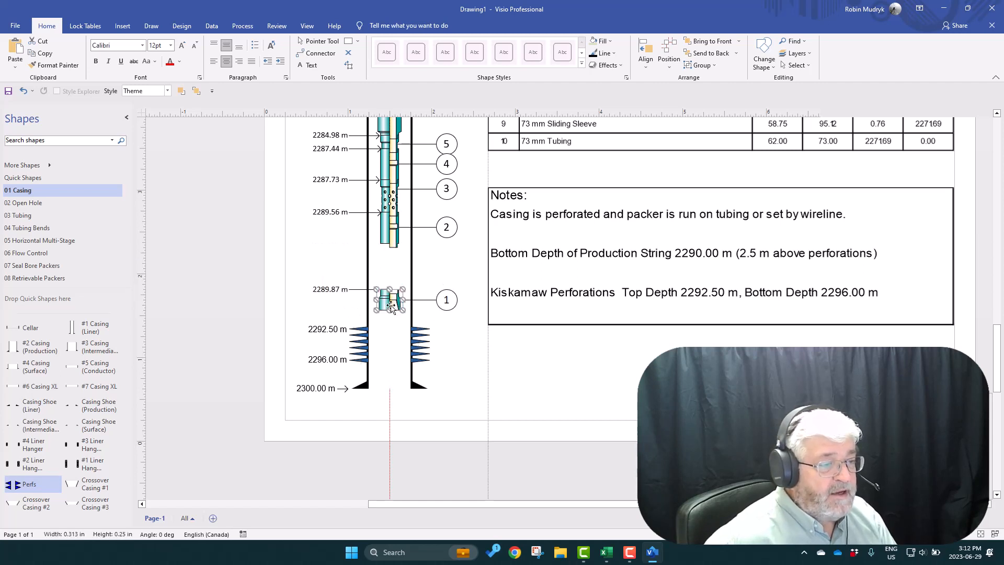
left_click(393, 317)
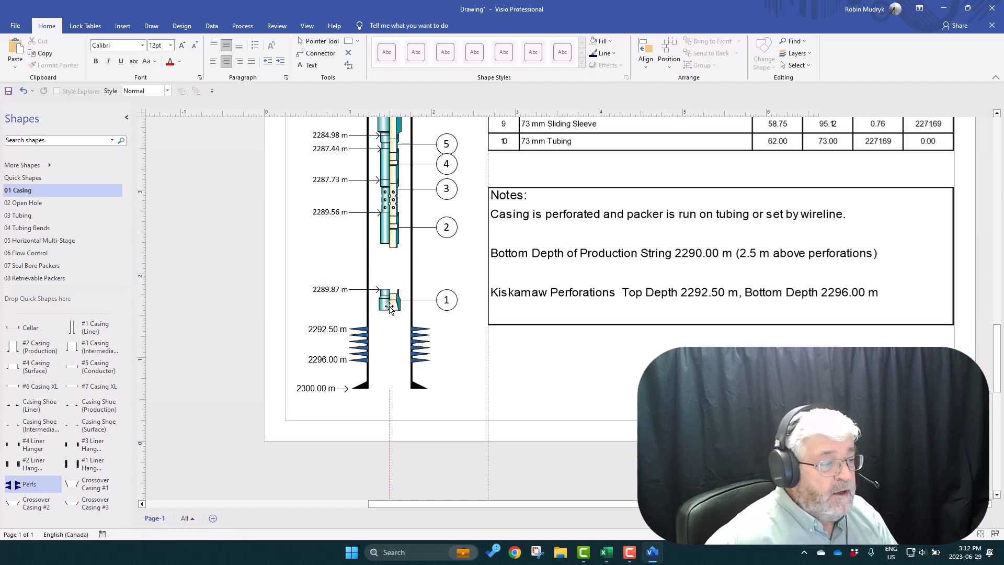
scroll(131, 262, "down", 5)
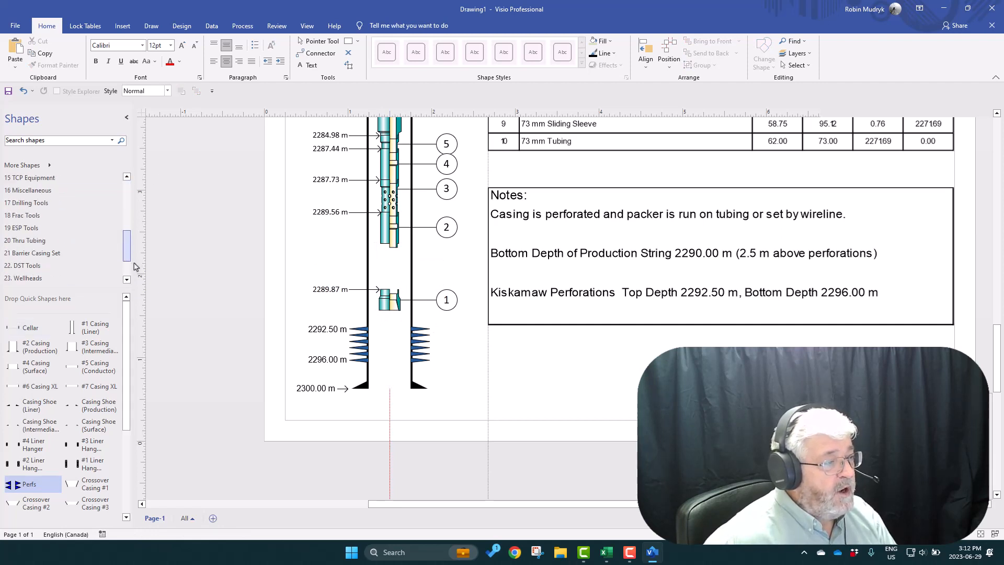
scroll(125, 264, "down", 1)
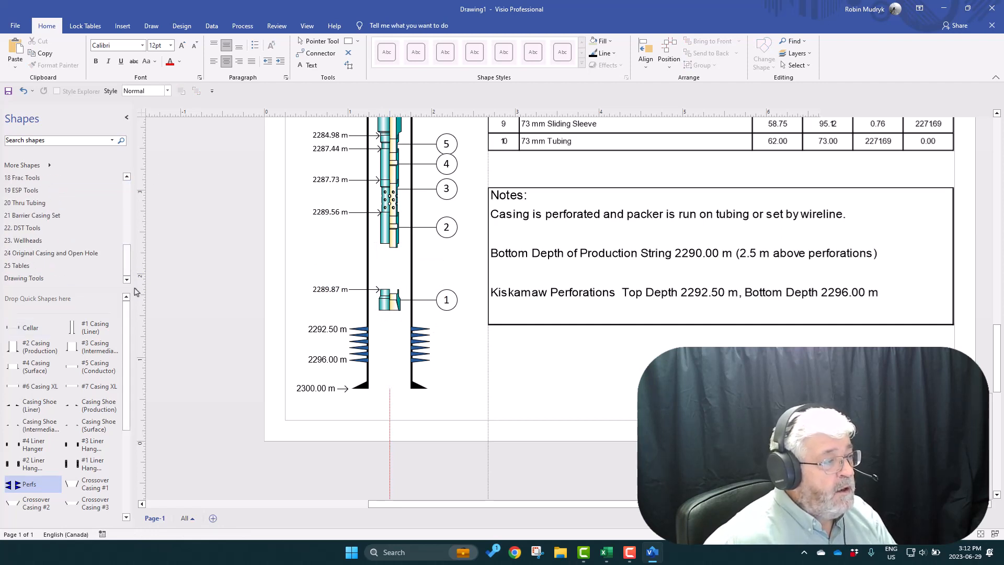
left_click(46, 278)
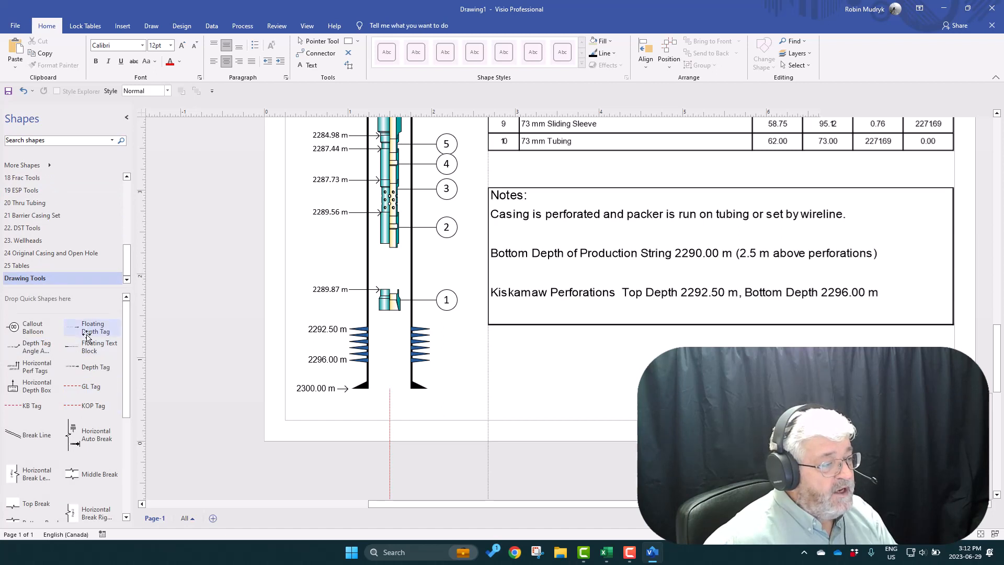
left_click_drag(84, 332, 336, 311)
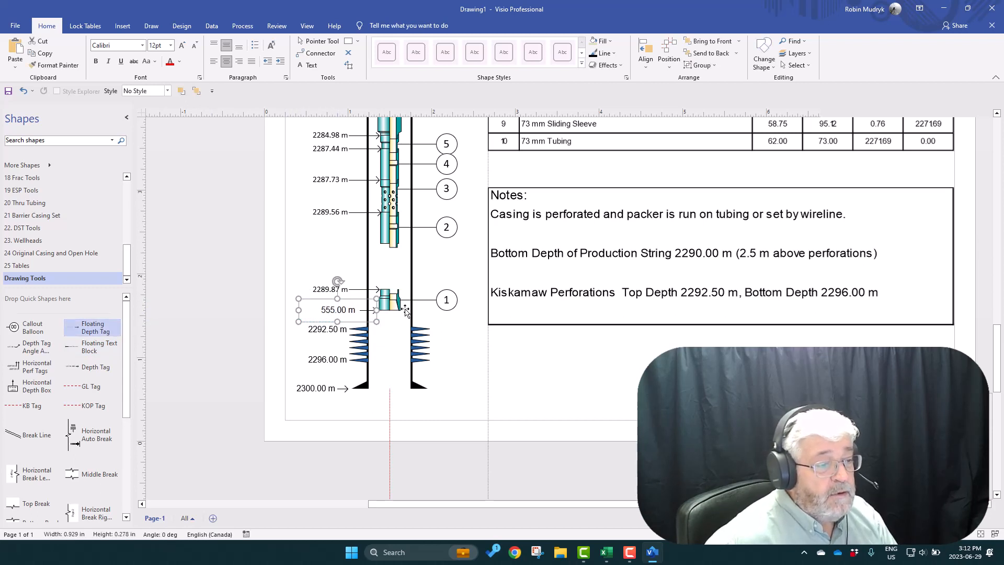
Set the floating depth tag at the bottom of the item 1 re-entry guide to 2290.00 m.
double_click(328, 308)
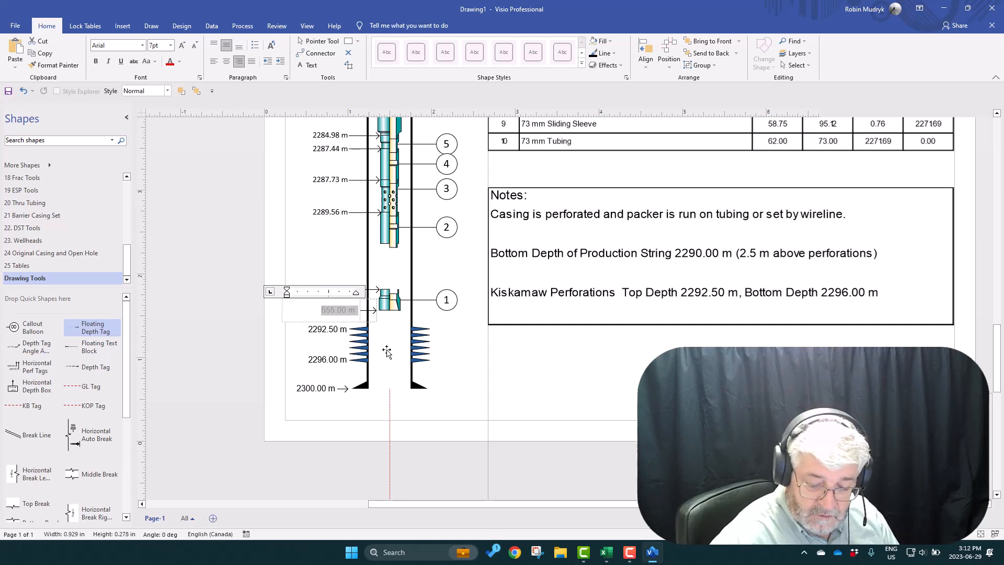
type("2290")
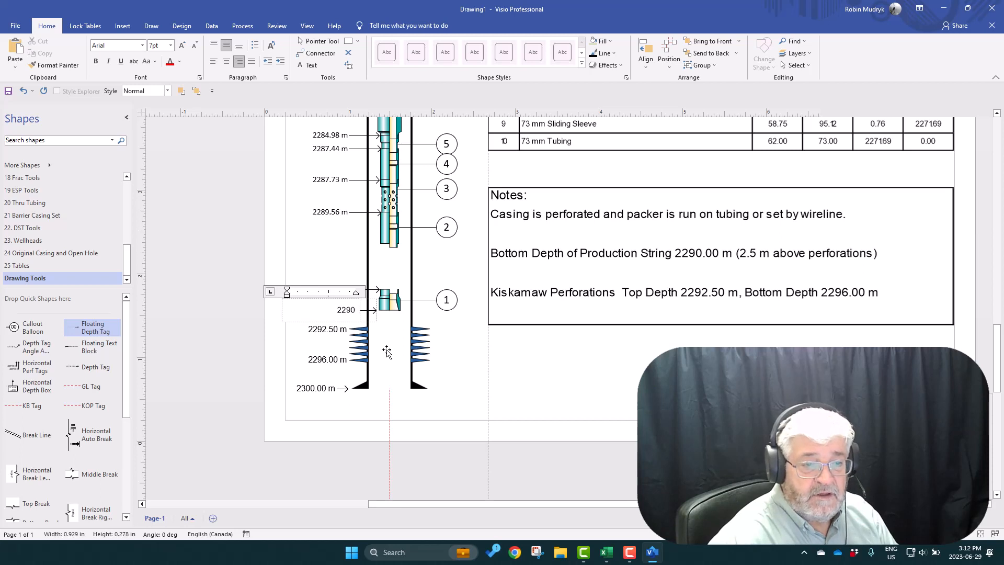
type(".00")
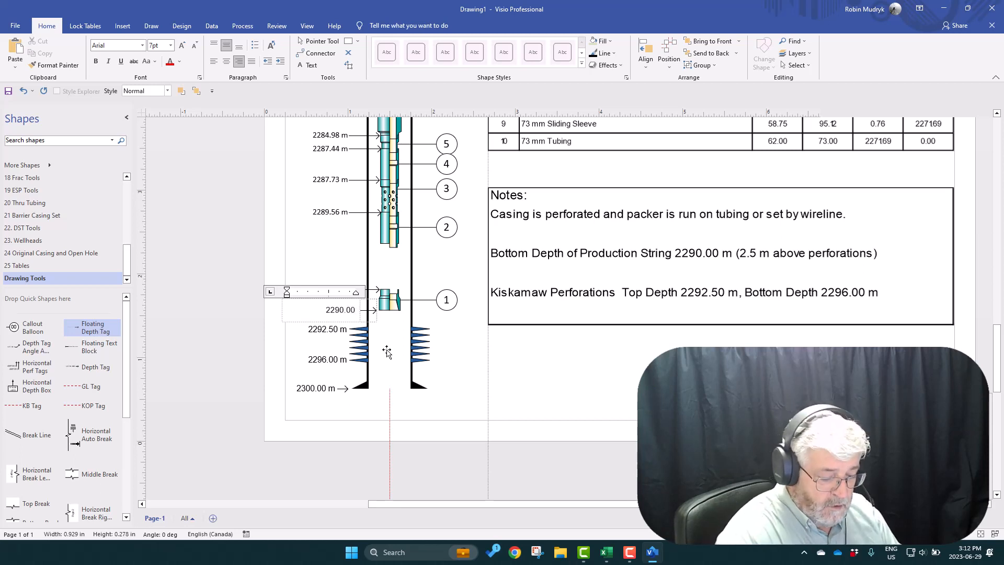
type(" m")
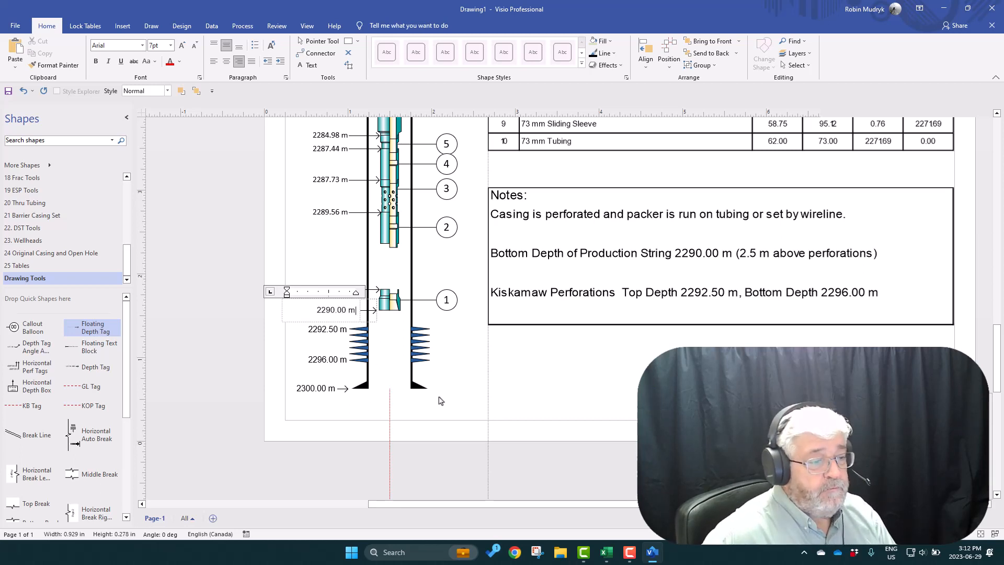
left_click(470, 373)
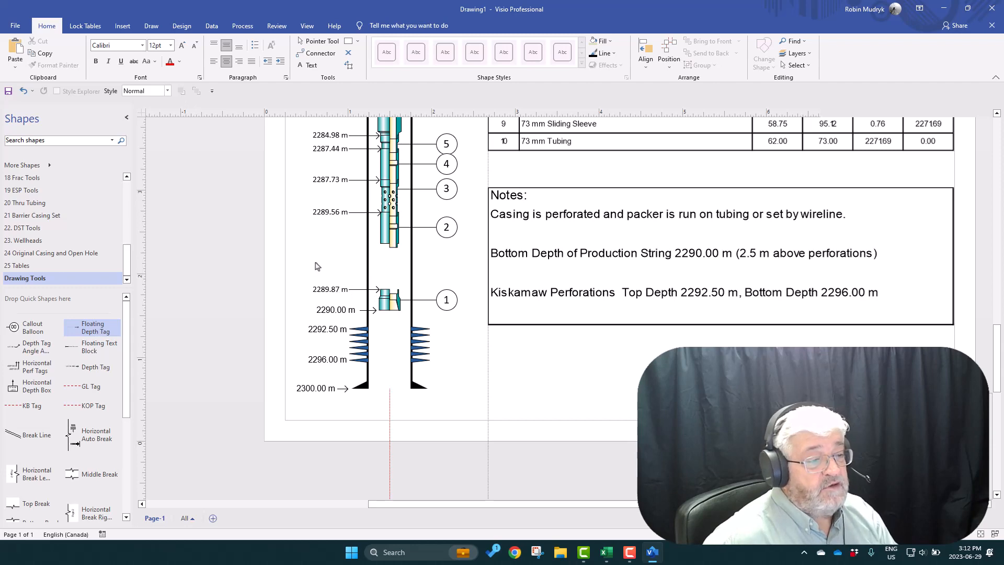
Select the joined tools for items 2 through 6 and move them down the casing together to the item 1 re-entry guide.
scroll(466, 297, "up", 1)
scroll(465, 297, "up", 2)
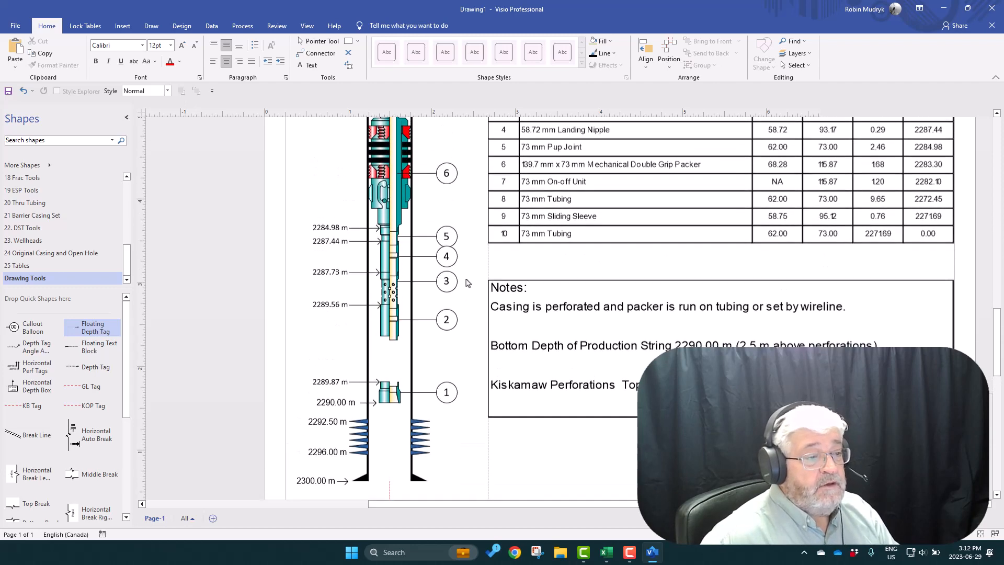
left_click(391, 339)
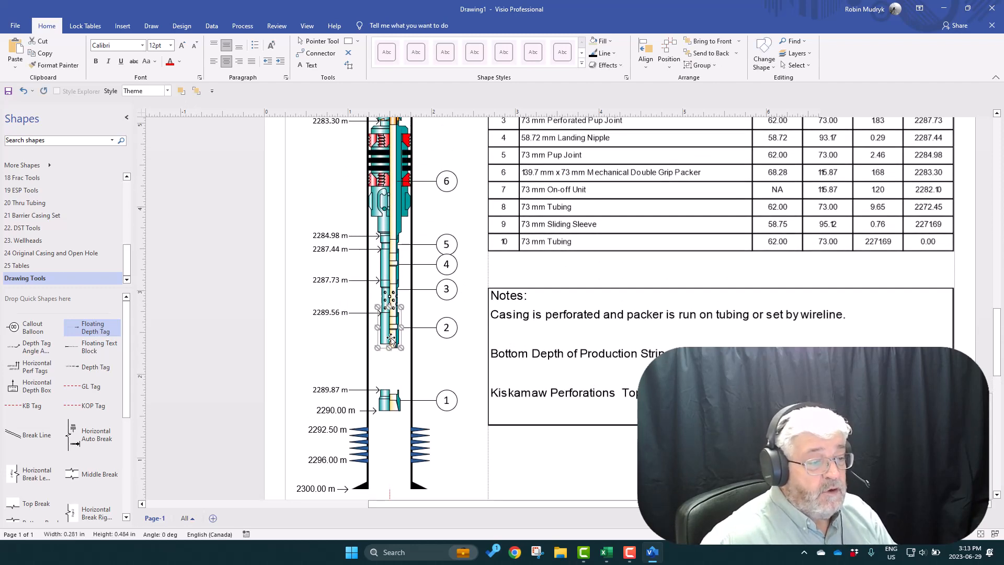
left_click(389, 297, "shift")
left_click(388, 238, "shift")
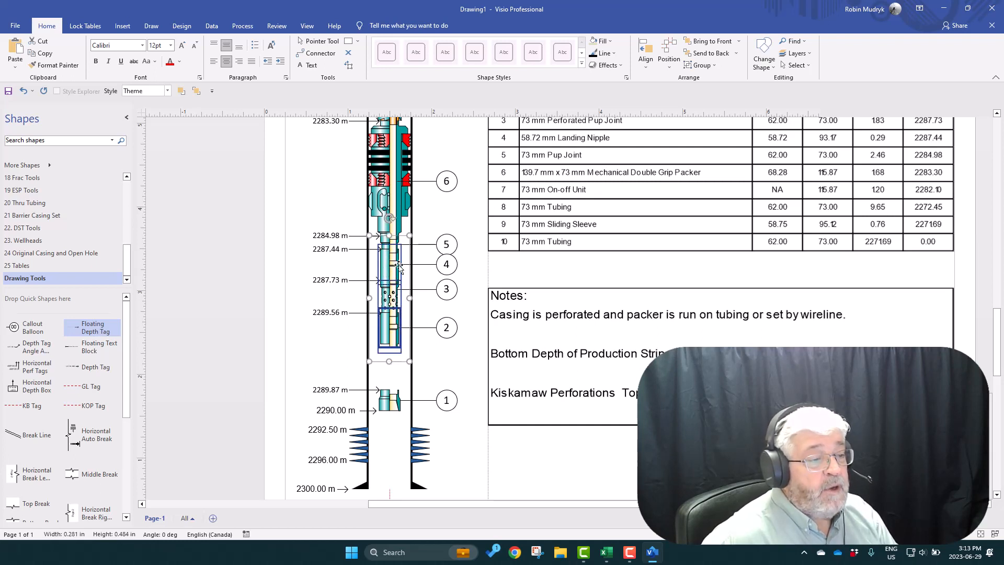
left_click(390, 201, "shift")
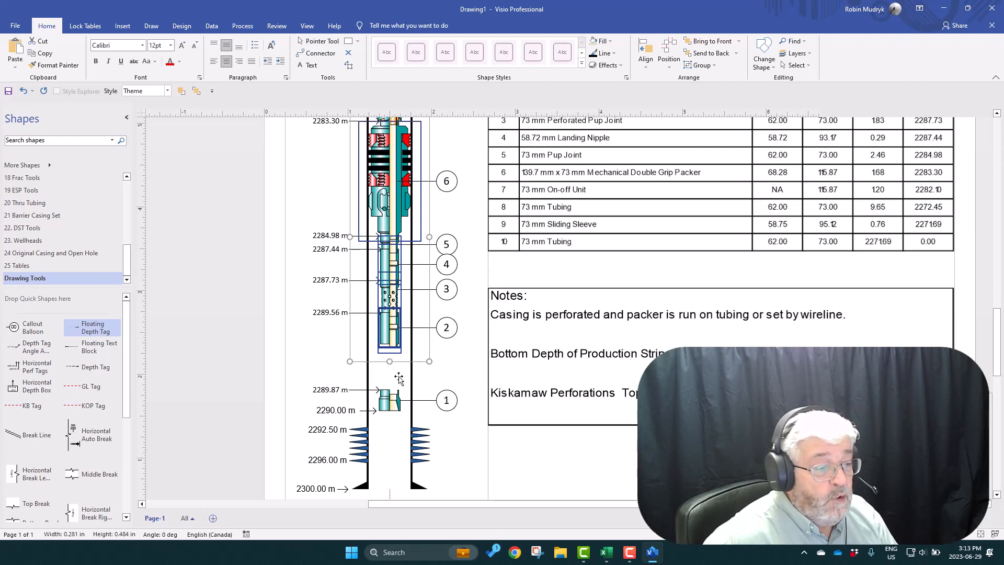
left_click_drag(392, 355, 393, 372)
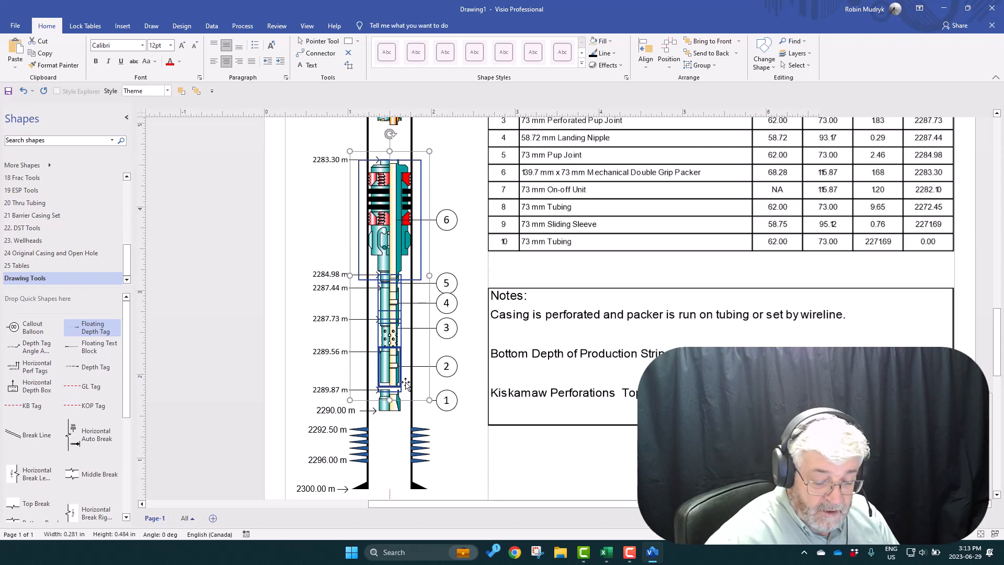
Nudge the item 2 to 6 assembly down in small increments until item 2 seats on top of the item 1 re-entry guide.
key("Down")
key("Down")
key("Down")
key("Down")
key("Down")
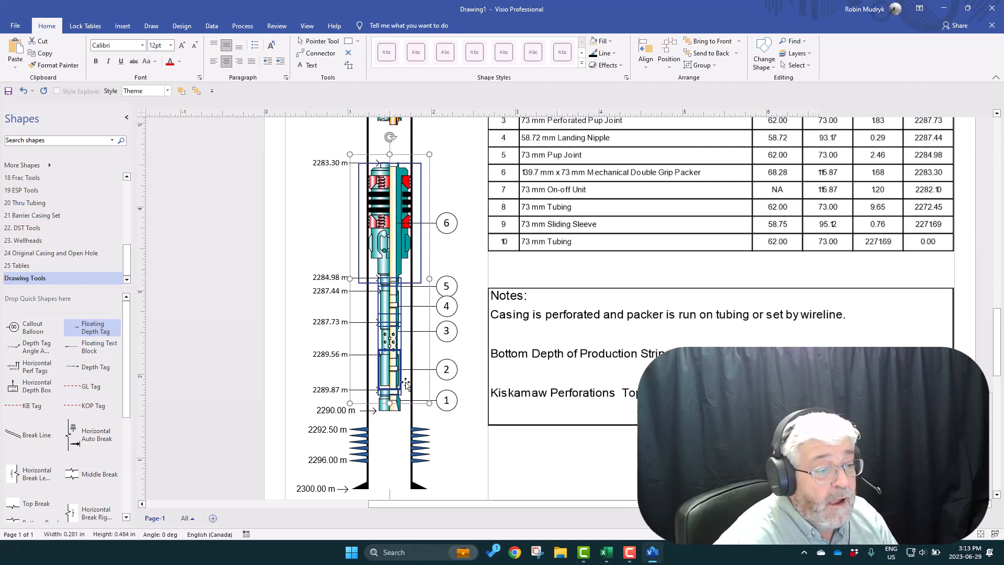
key("Down")
key("Down")
key("Down")
key("Down")
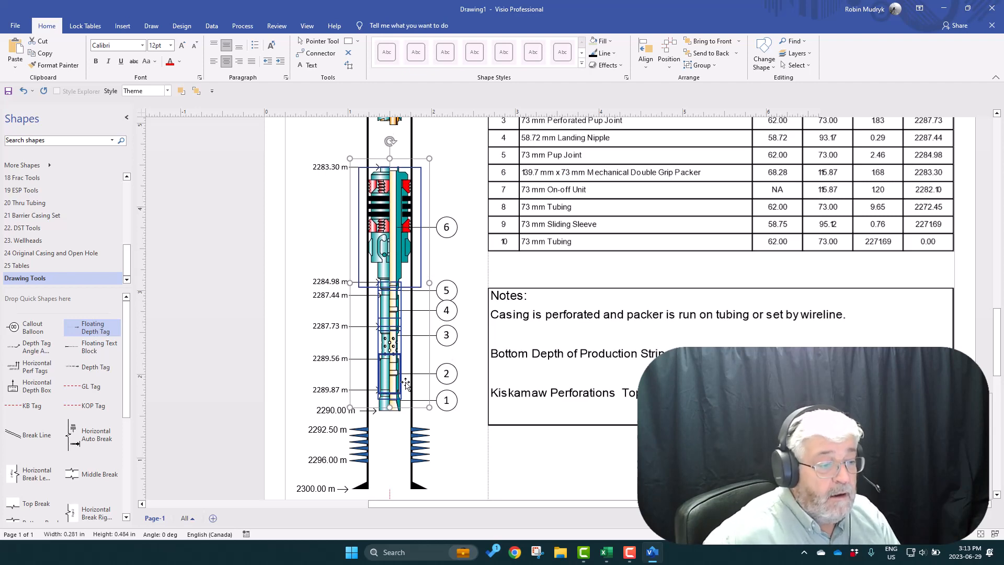
left_click(231, 224)
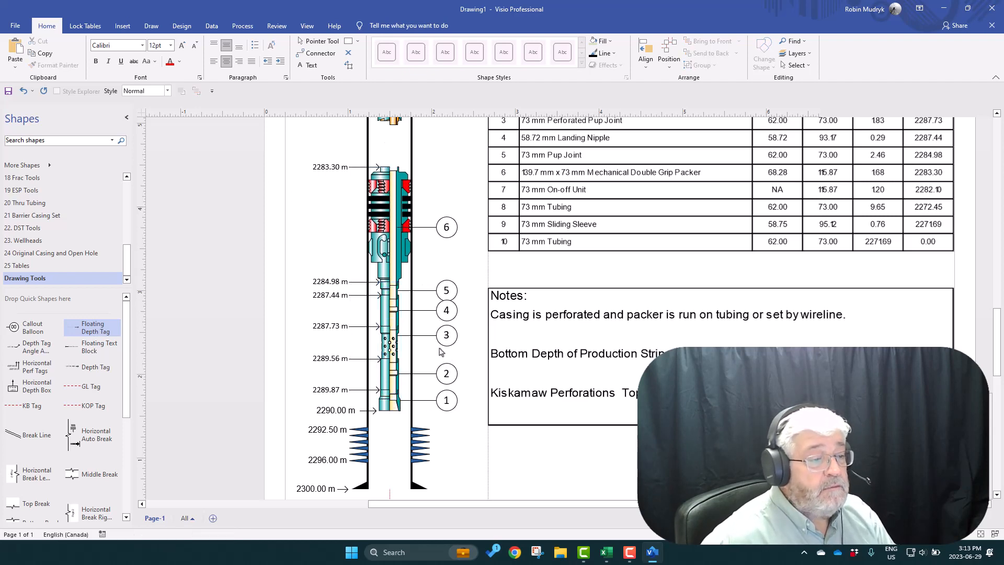
Select the on-off unit, tubing and sliding sleeve (items 7, 8 and 9) and move them down onto the item 6 packer.
scroll(434, 347, "up", 3)
scroll(437, 328, "up", 2)
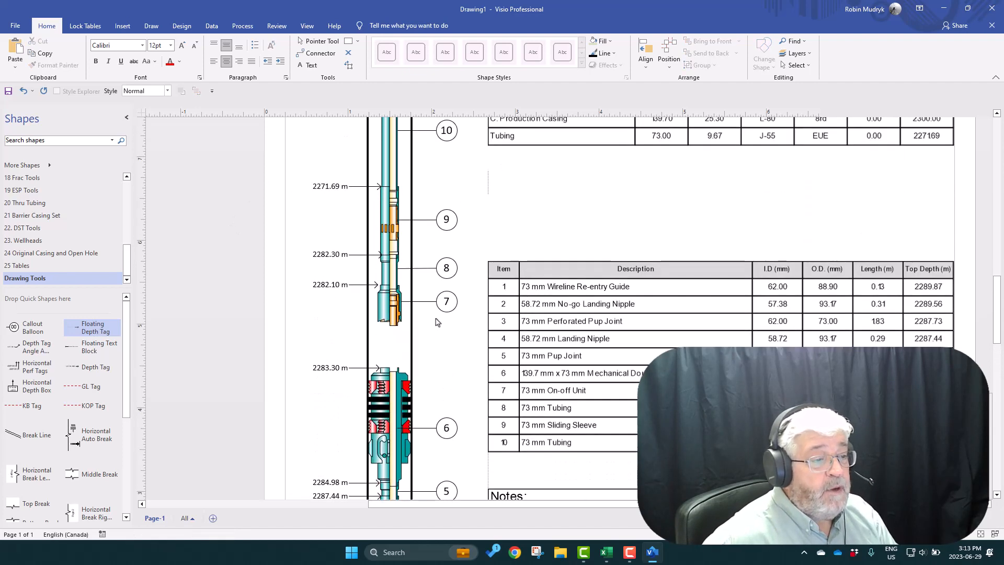
left_click(396, 308)
left_click(391, 270, "shift")
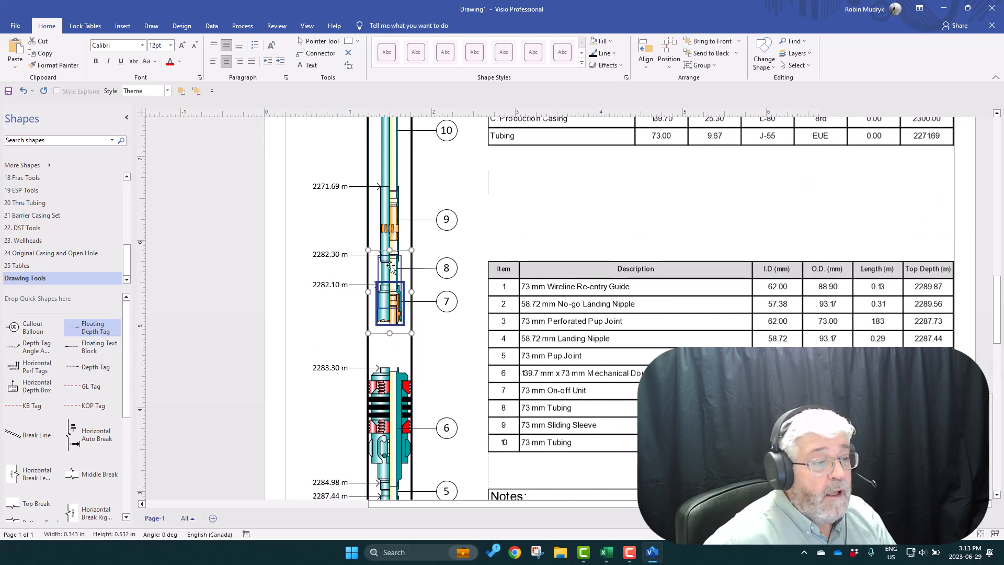
left_click(394, 230, "shift")
left_click_drag(395, 230, 395, 276)
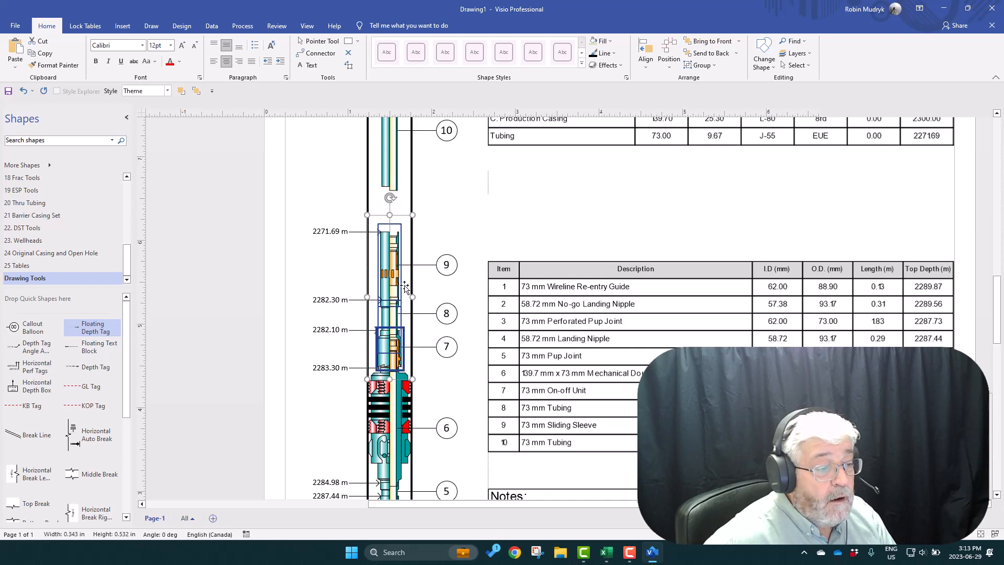
Fine-position items 7 to 9 downward so the on-off unit seats exactly on the packer's top connection.
scroll(395, 313, "up", 4)
scroll(397, 366, "up", 5)
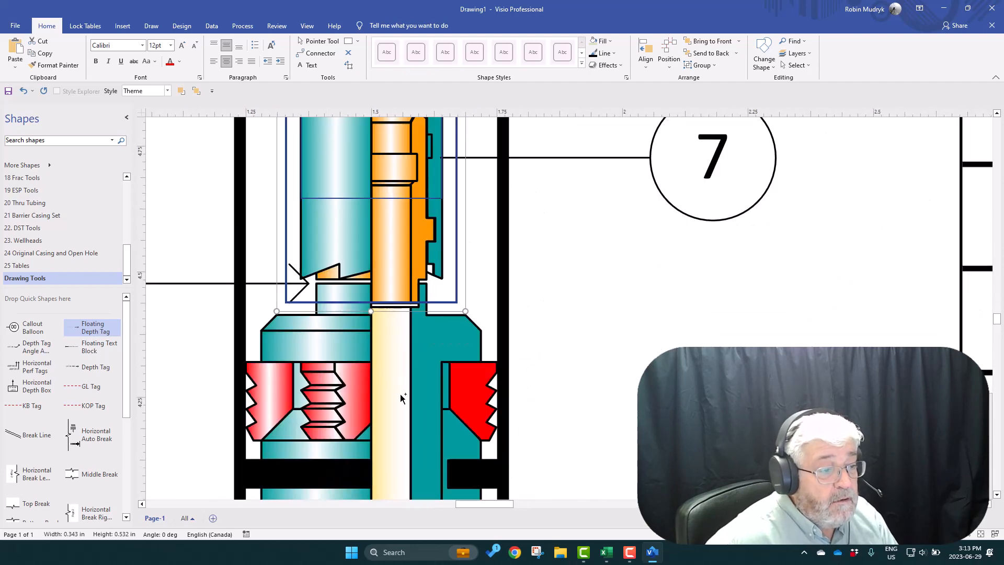
key("Down")
key("Down")
key("Down")
key("Down")
key("Down")
key("Down")
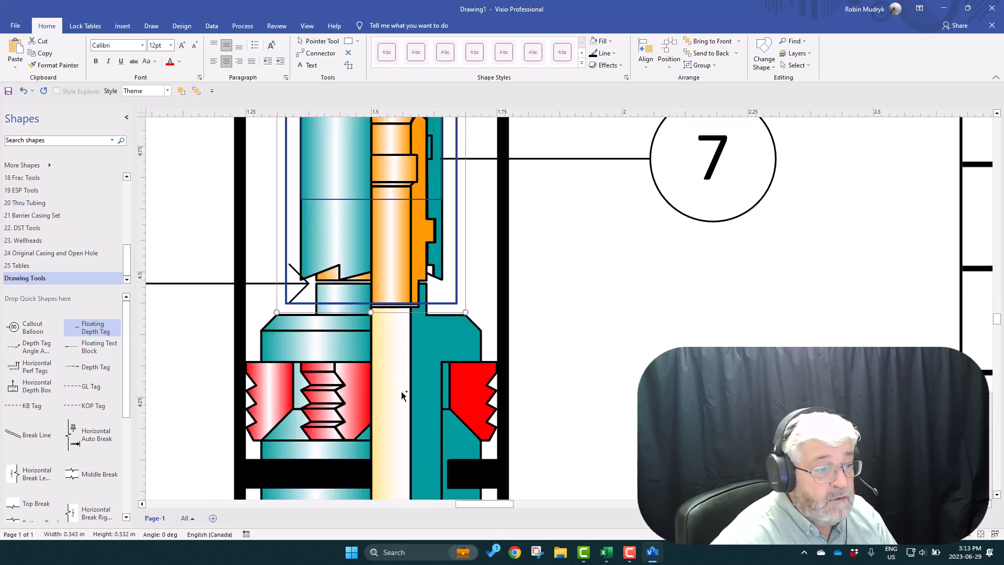
key("Down")
key("Down")
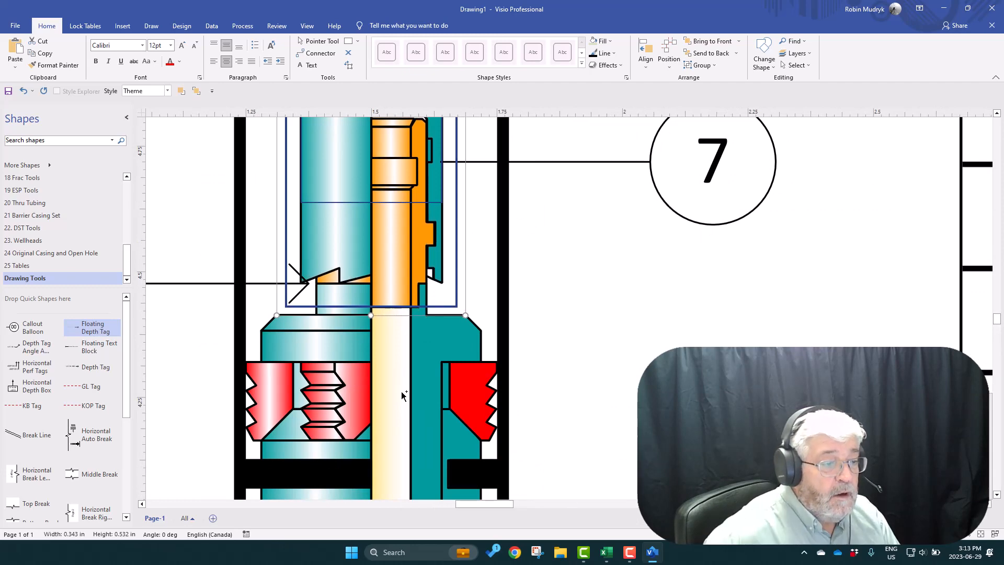
left_click(614, 358)
Extend the item 10 tubing down to the top of the item 9 sliding sleeve at 2271.69 m.
scroll(611, 342, "down", 5)
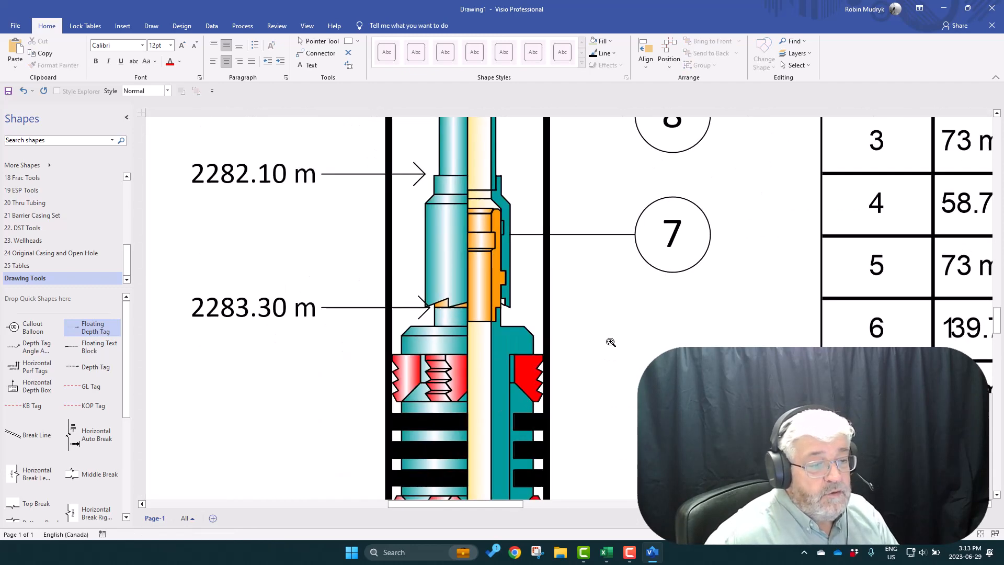
scroll(616, 261, "up", 3)
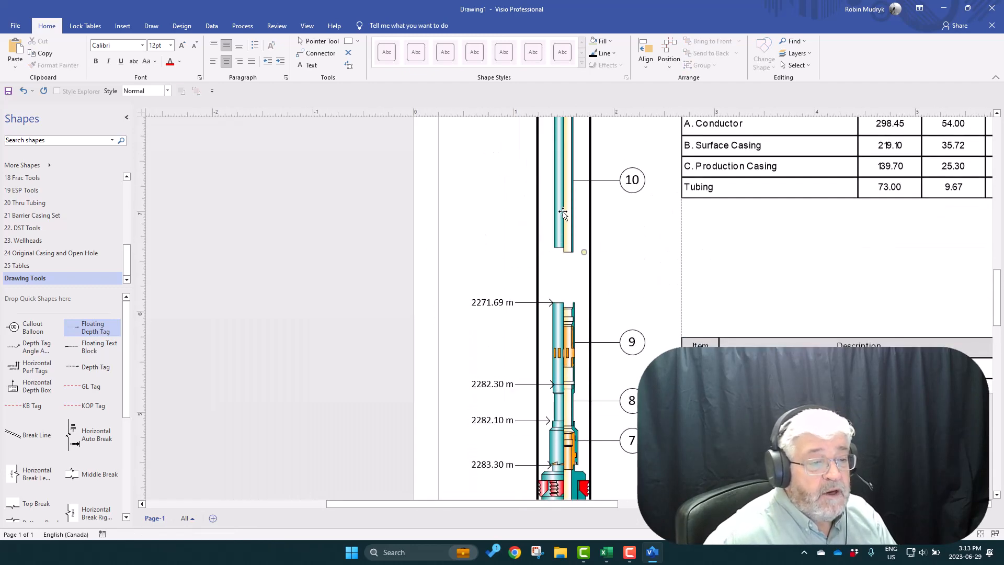
left_click(586, 253)
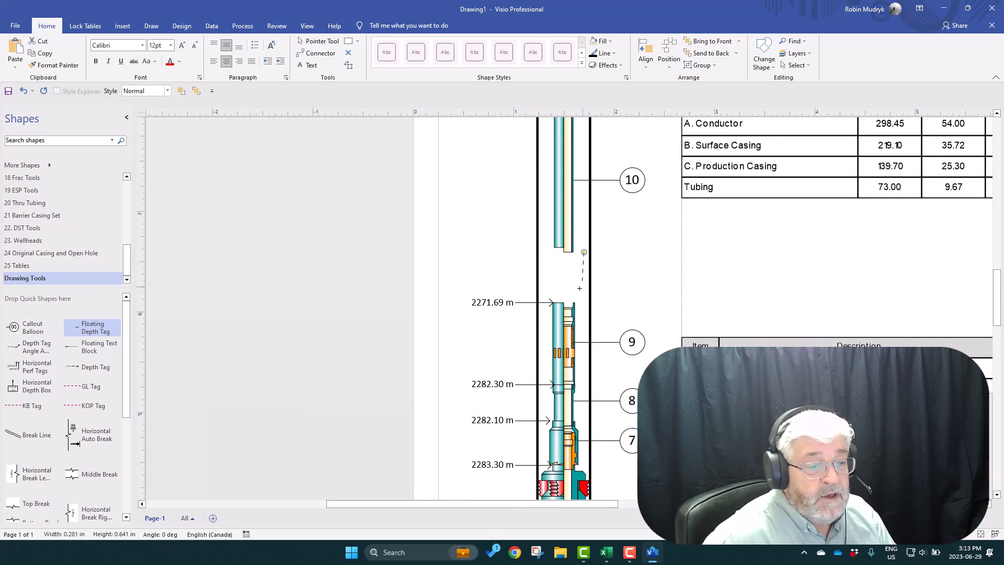
left_click_drag(581, 310, 582, 310)
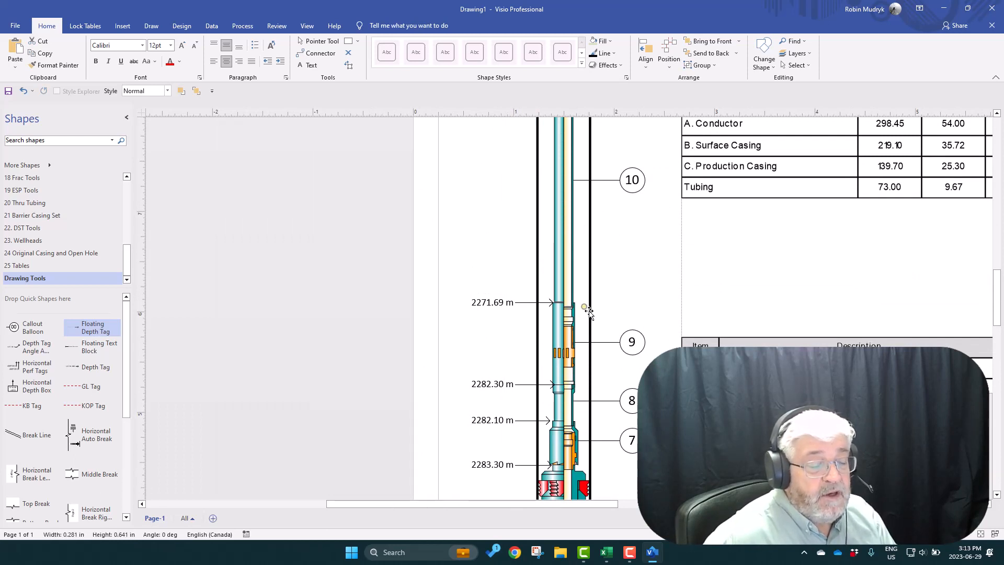
scroll(585, 314, "up", 5)
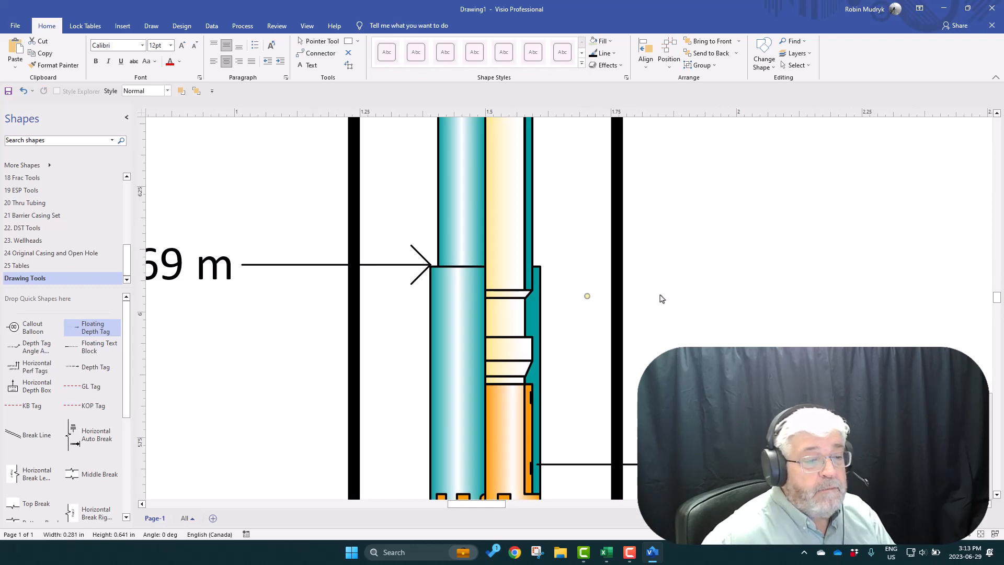
scroll(662, 295, "down", 5)
scroll(662, 295, "down", 5)
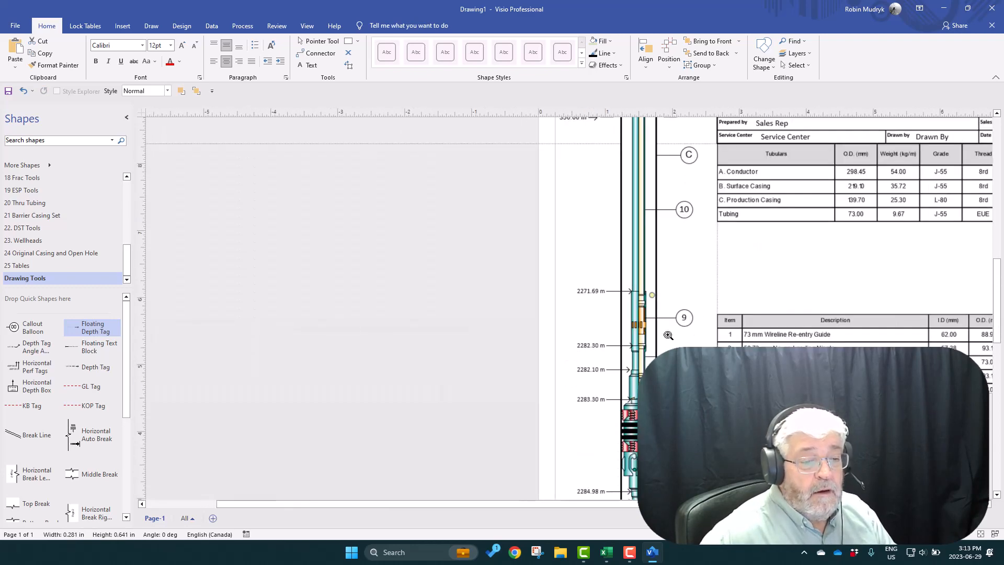
Move the item description table up so it sits just below the Tubulars table.
left_click_drag(620, 327, 444, 310)
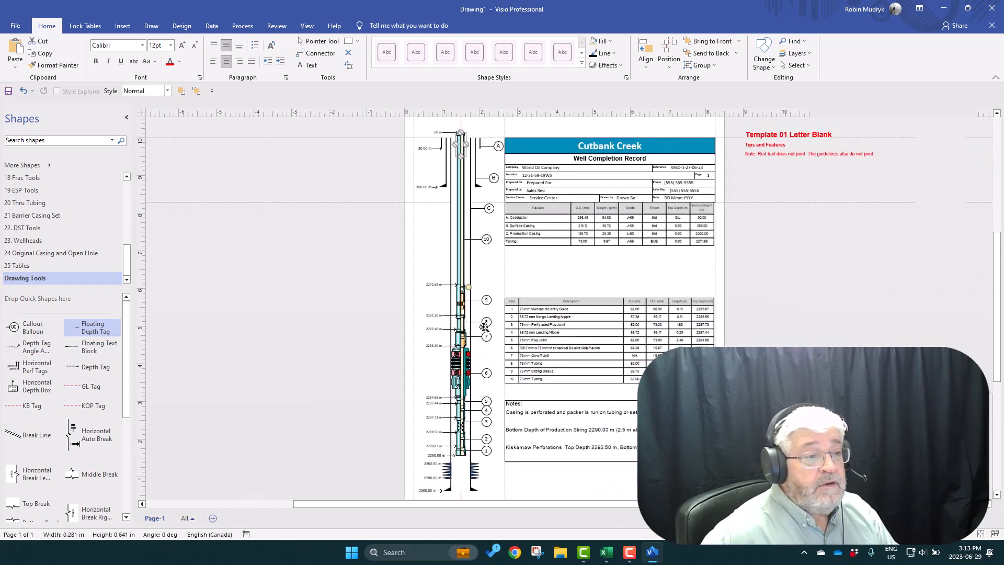
scroll(527, 269, "up", 1)
scroll(526, 261, "up", 3)
left_click(375, 333)
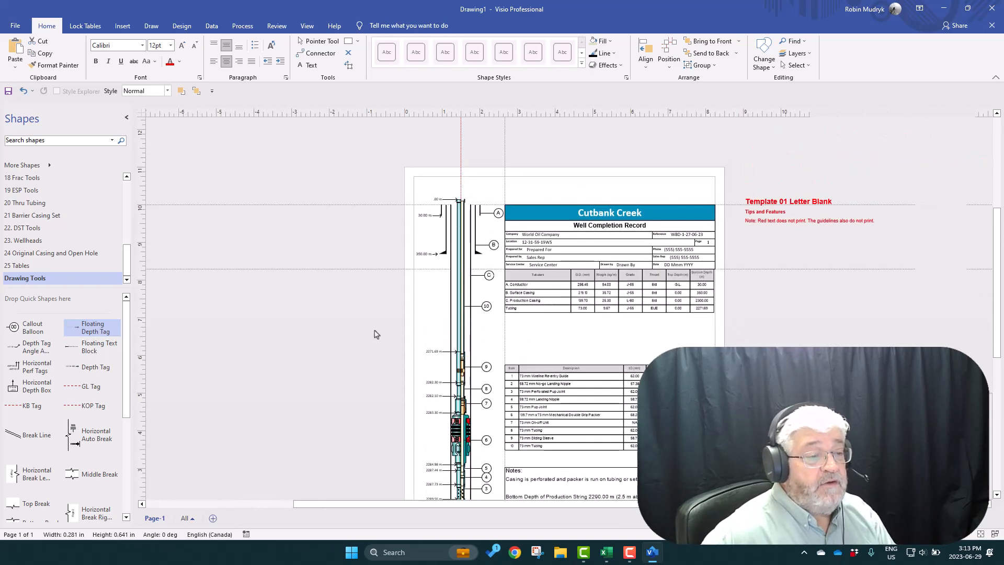
scroll(454, 208, "up", 3)
scroll(454, 208, "up", 3)
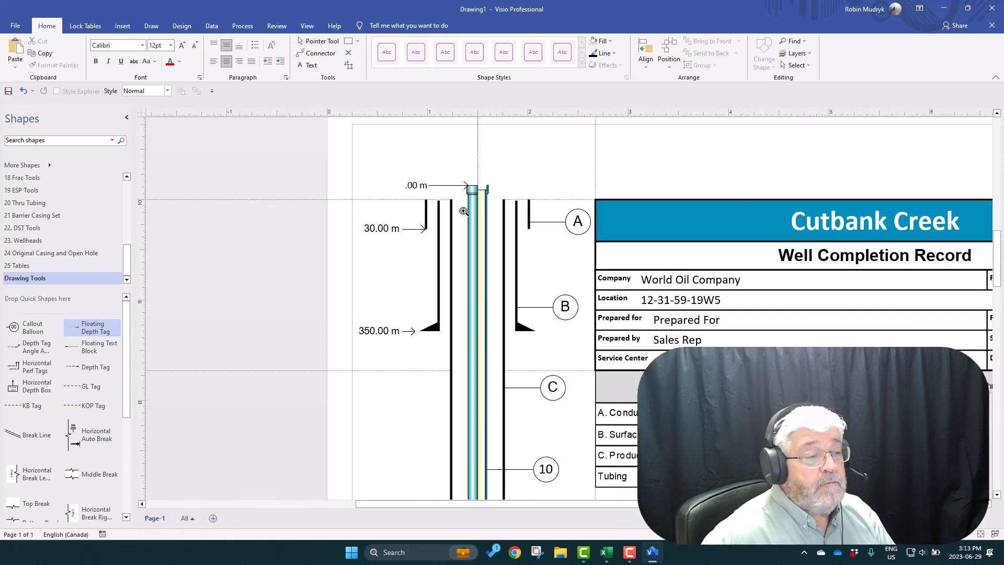
scroll(554, 235, "down", 10)
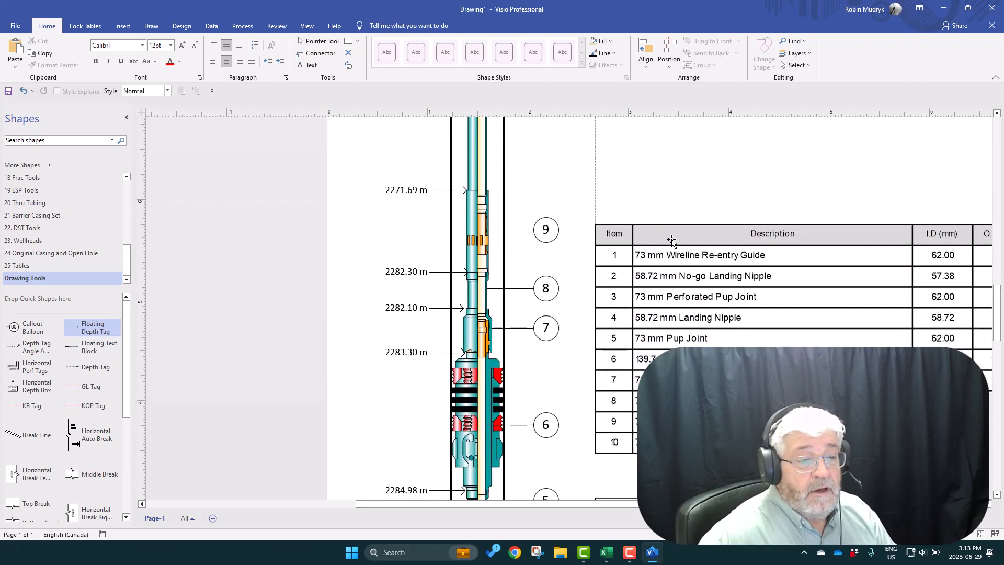
scroll(674, 245, "up", 2)
left_click_drag(678, 302, 678, 199)
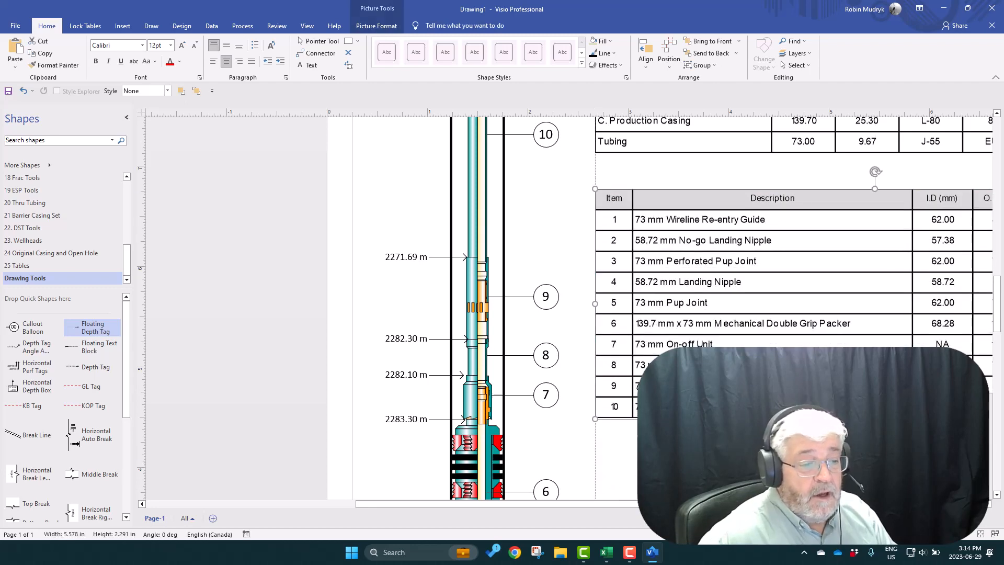
Lock the Tubulars table by protecting its width, height, aspect ratio, X position and Y position.
scroll(557, 387, "down", 6)
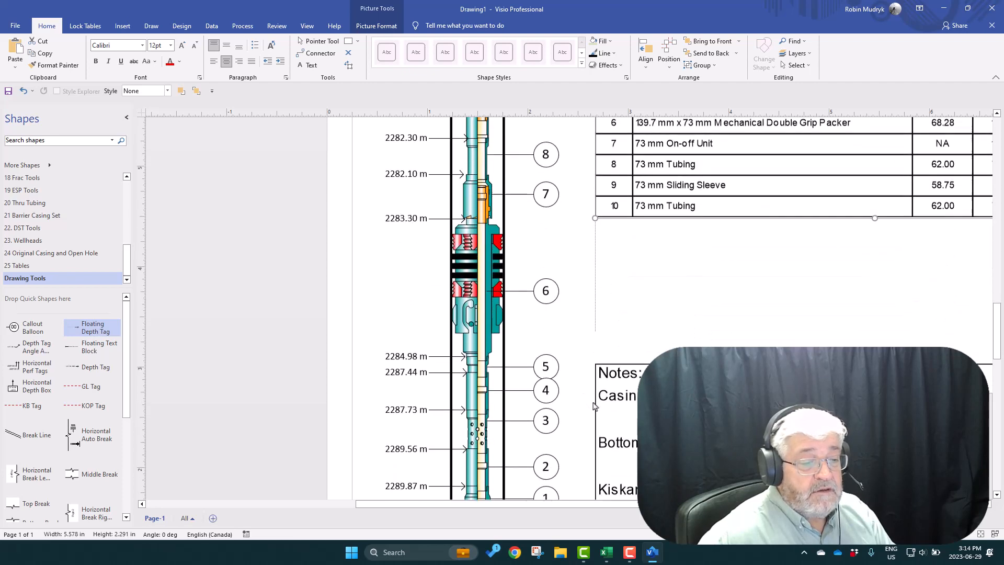
scroll(582, 400, "down", 4)
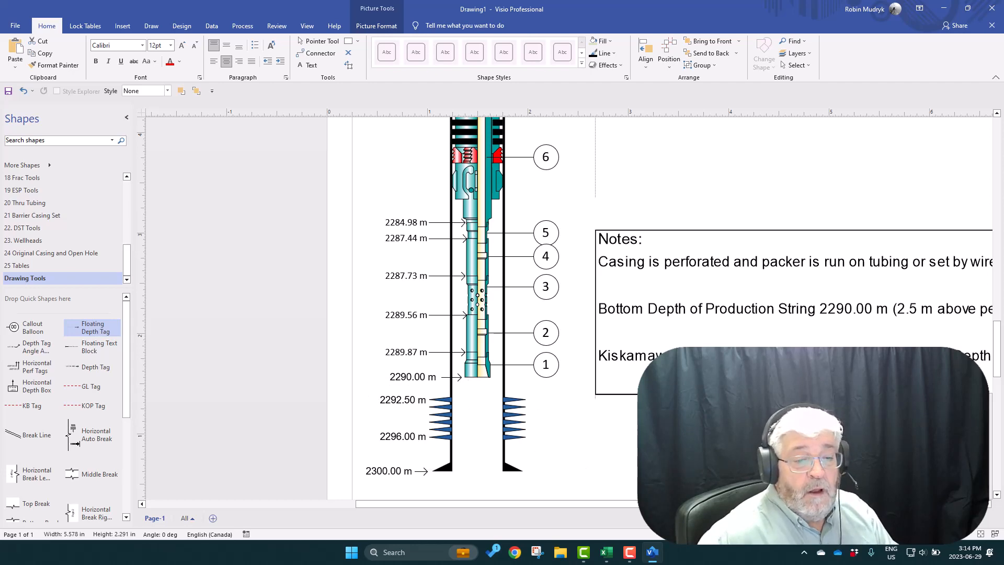
scroll(519, 428, "down", 4)
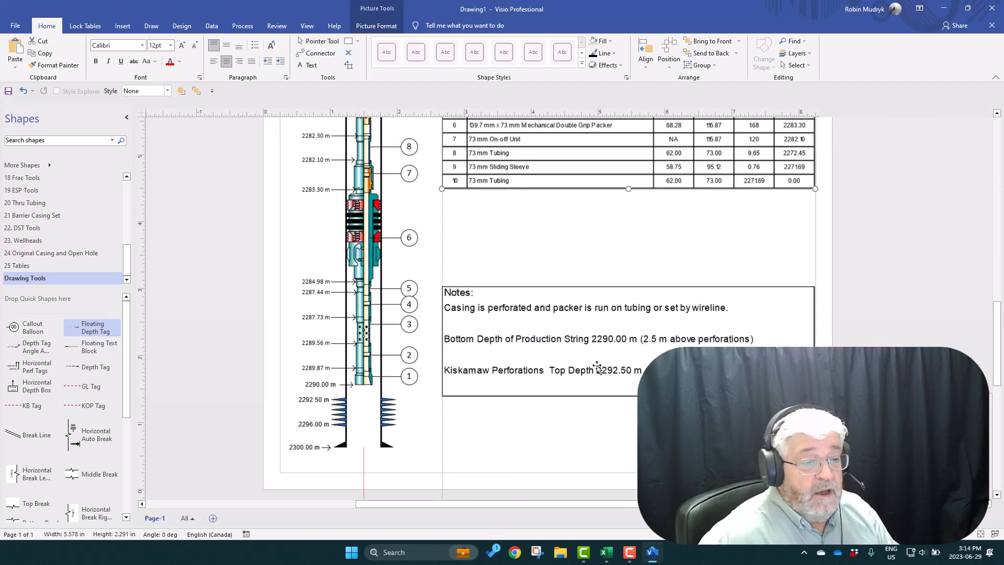
scroll(599, 369, "up", 3)
scroll(619, 397, "up", 4)
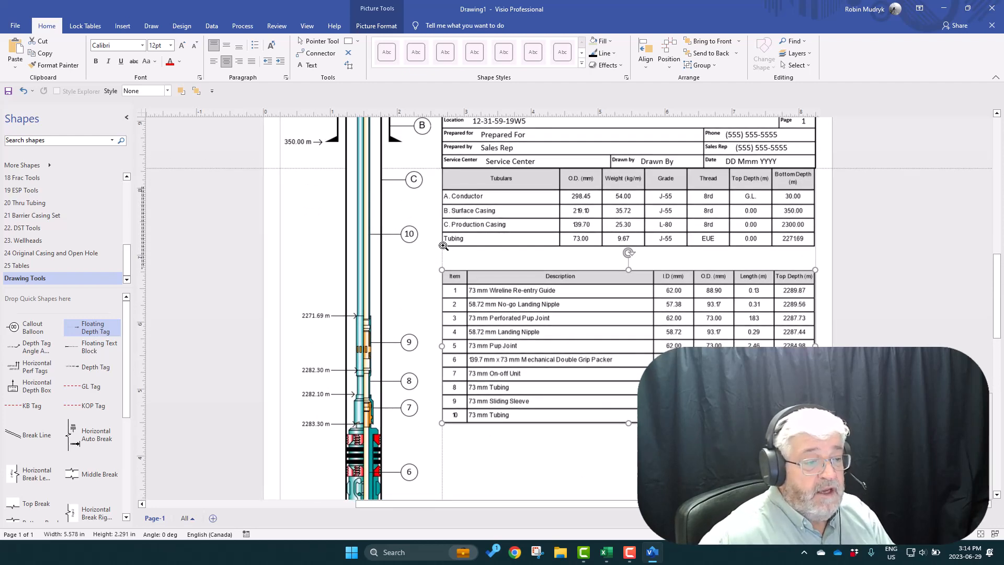
left_click(508, 197)
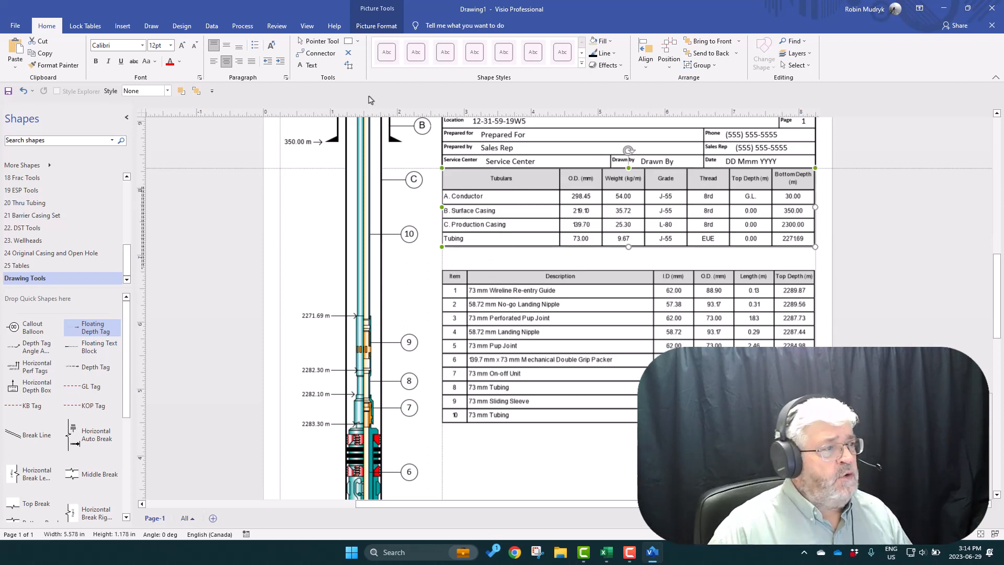
left_click(108, 8)
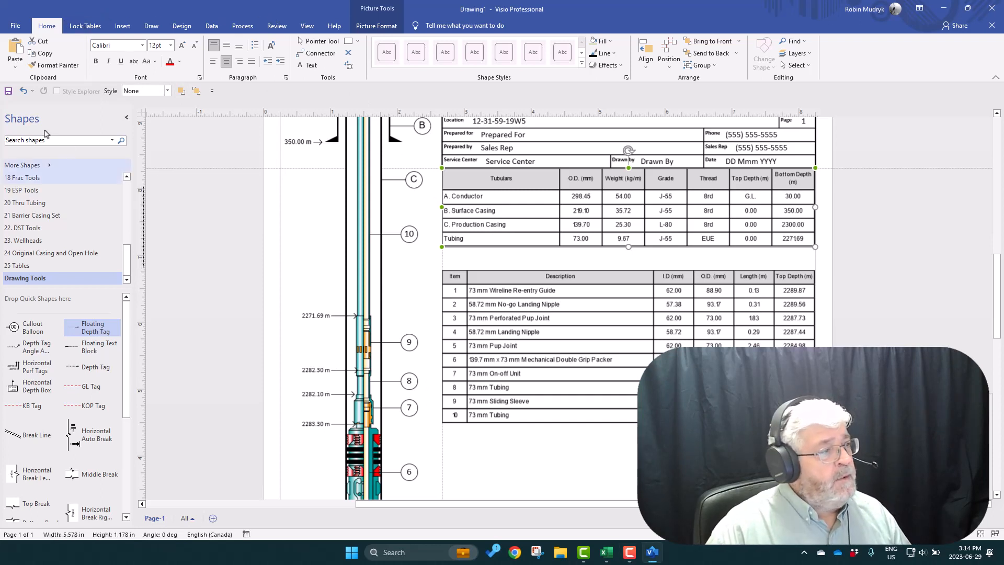
left_click(85, 26)
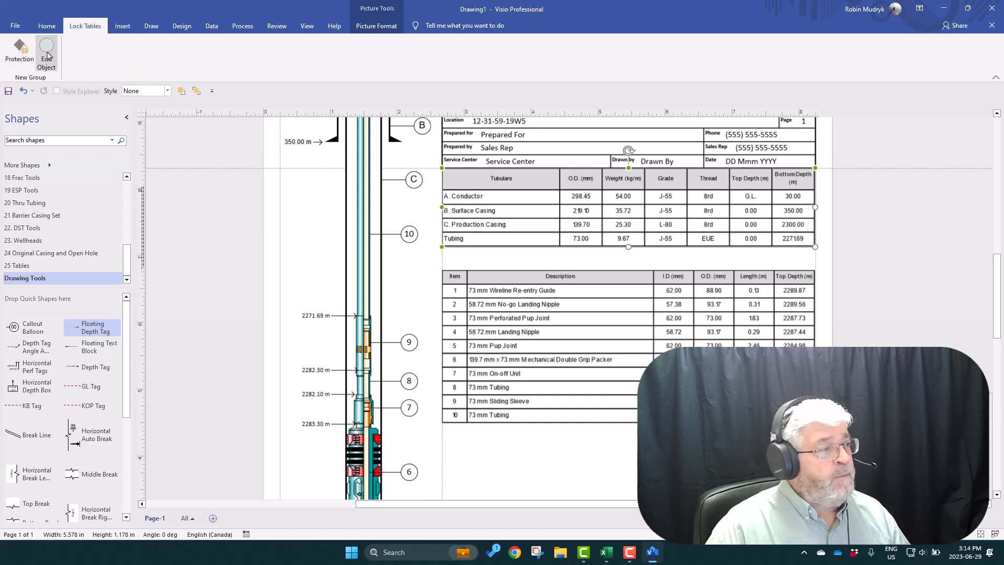
left_click(19, 60)
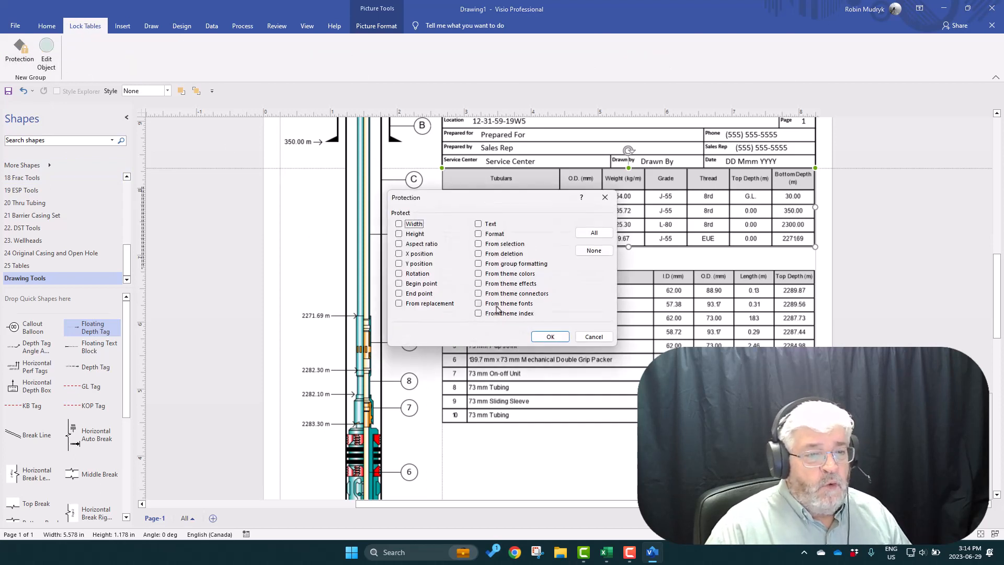
left_click(399, 223)
left_click(399, 235)
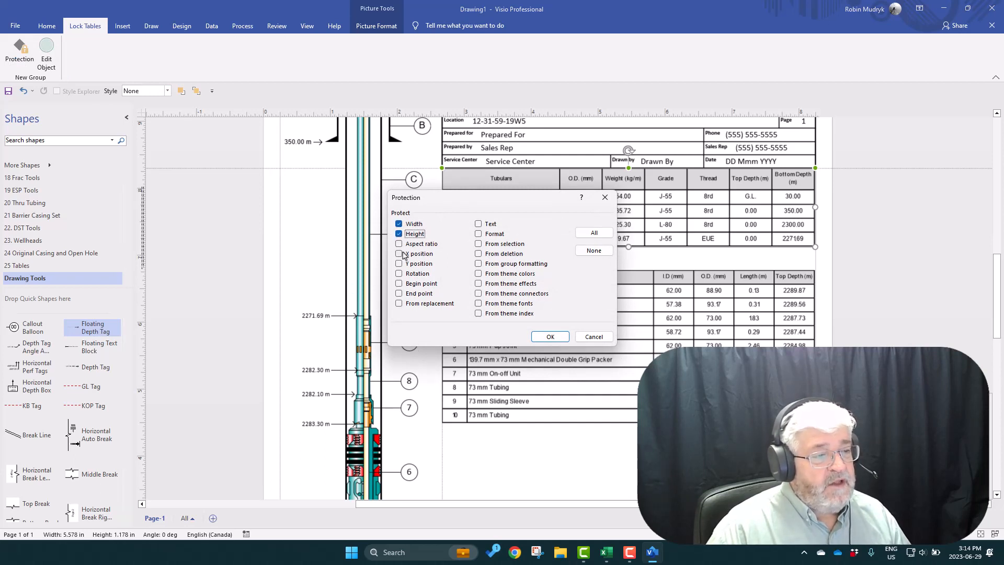
left_click(400, 244)
left_click(400, 254)
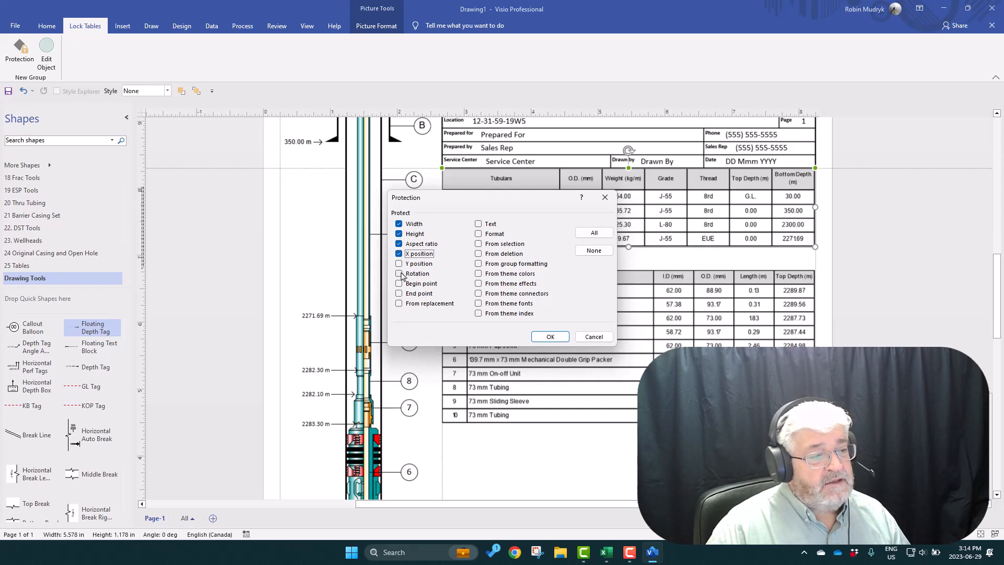
left_click(400, 264)
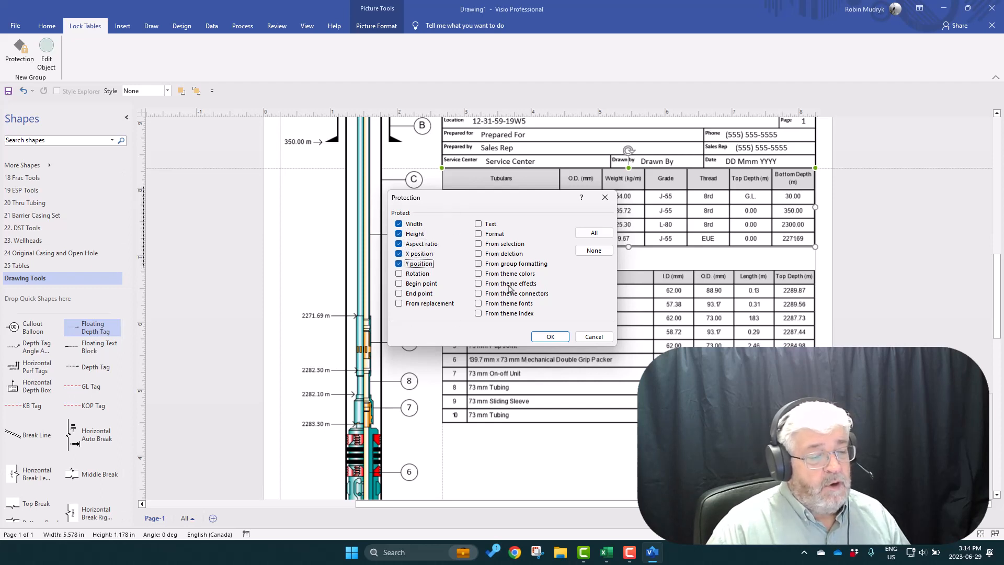
left_click(560, 338)
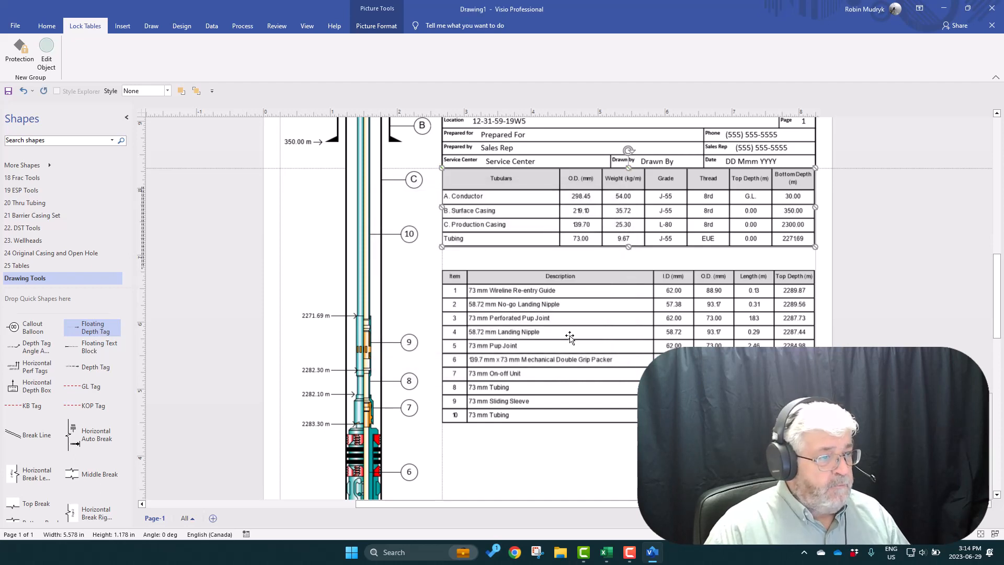
left_click(871, 245)
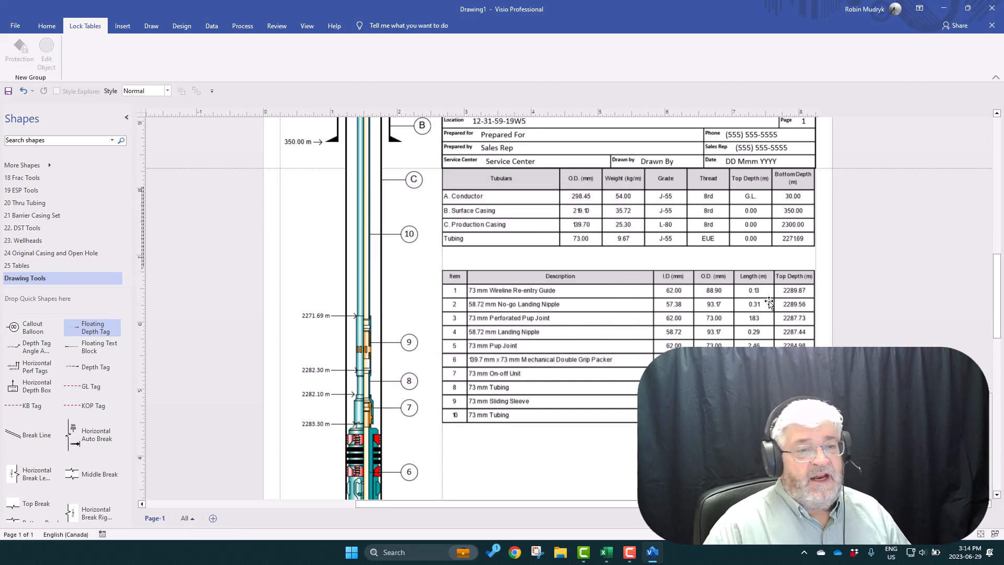
Open the locked Tubulars table as an embedded worksheet with Edit Object, check its cells and close it.
left_click(667, 201)
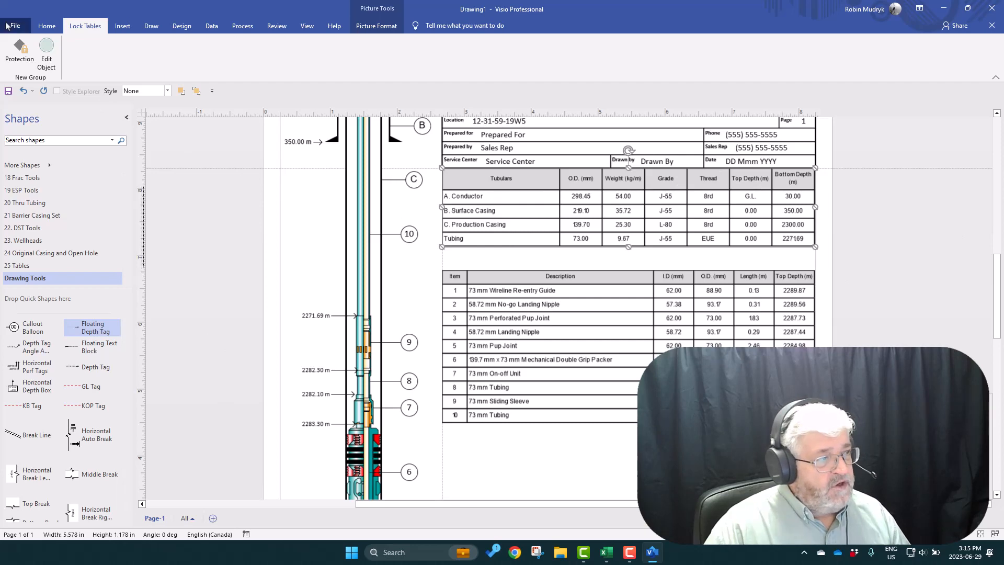
left_click(46, 52)
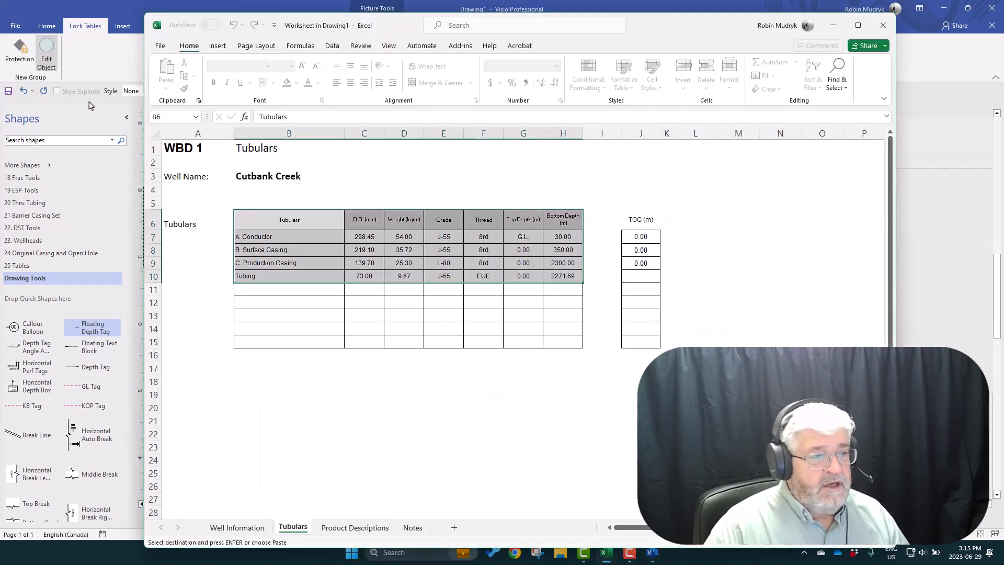
left_click(211, 363)
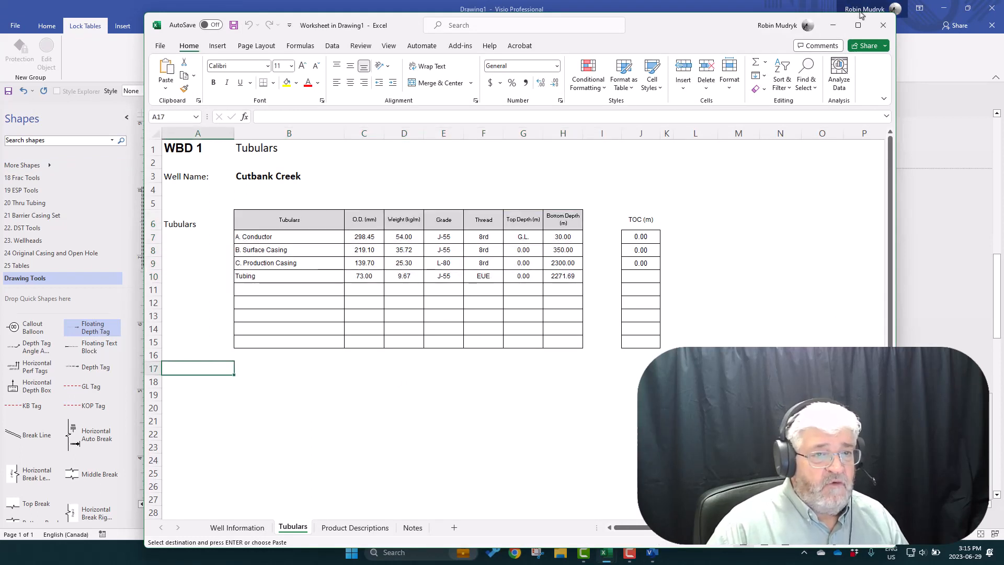
left_click(882, 25)
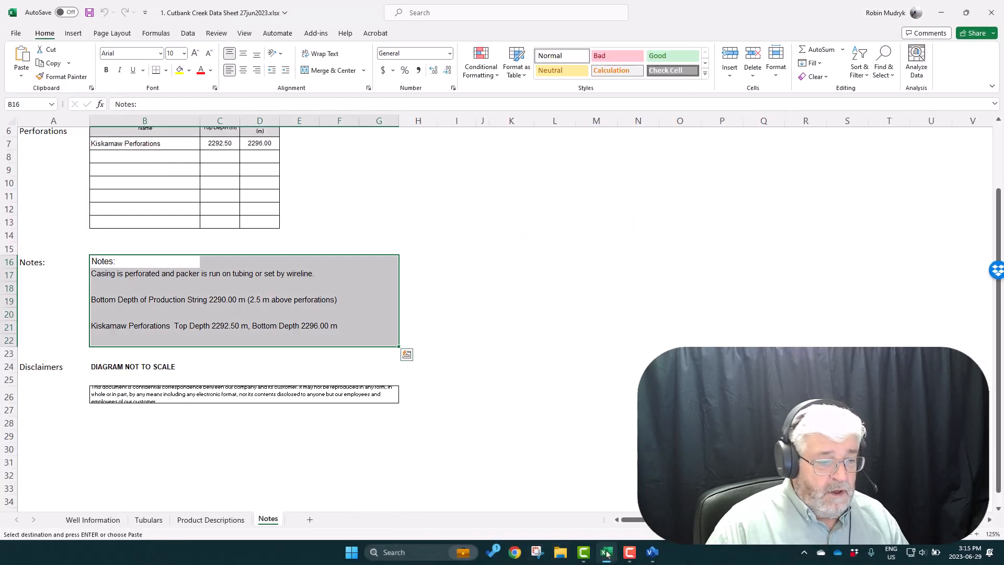
Switch to the Cutbank Creek Data Sheet 27jun2023.xlsx workbook in Excel and close it.
left_click(652, 553)
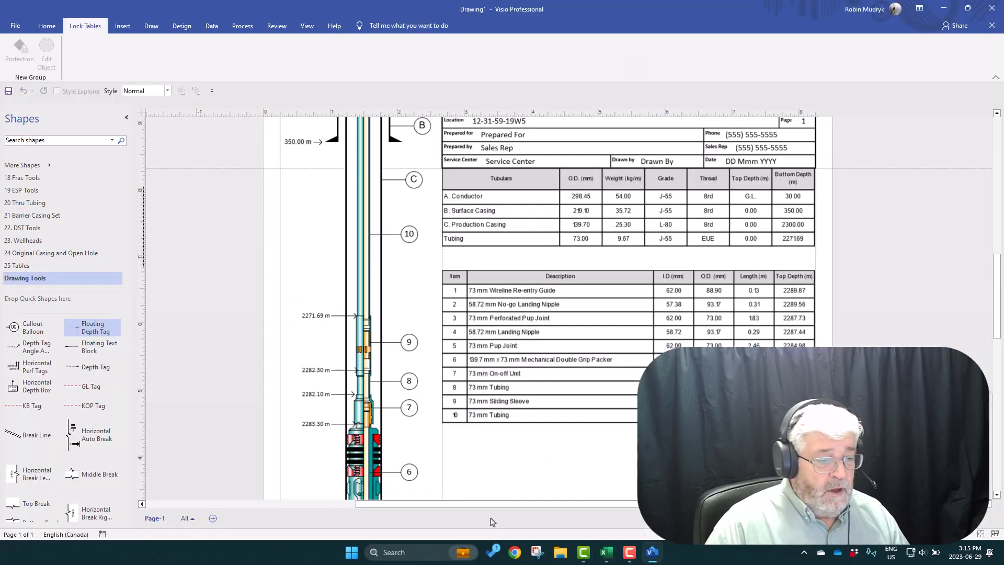
left_click(607, 553)
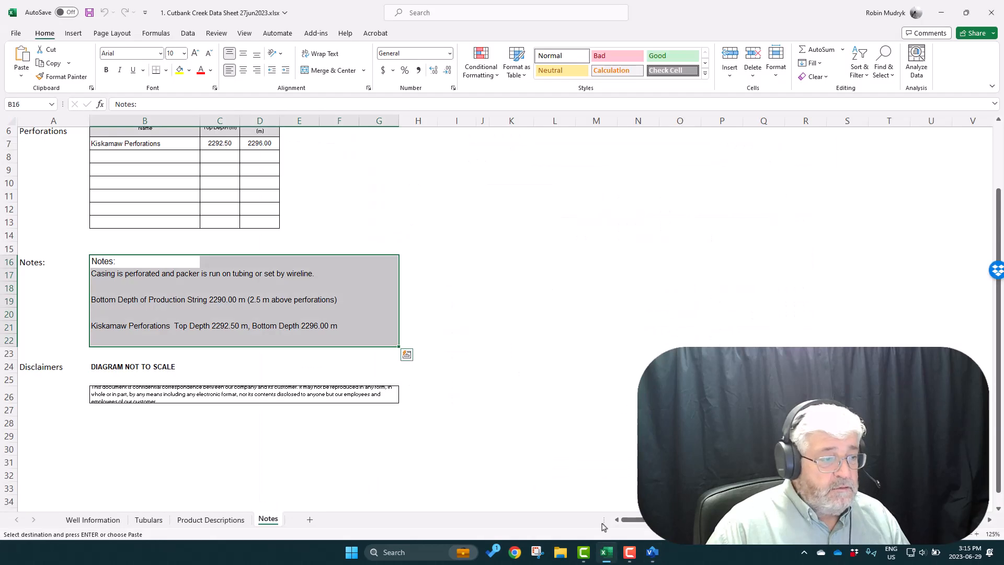
scroll(439, 226, "up", 2)
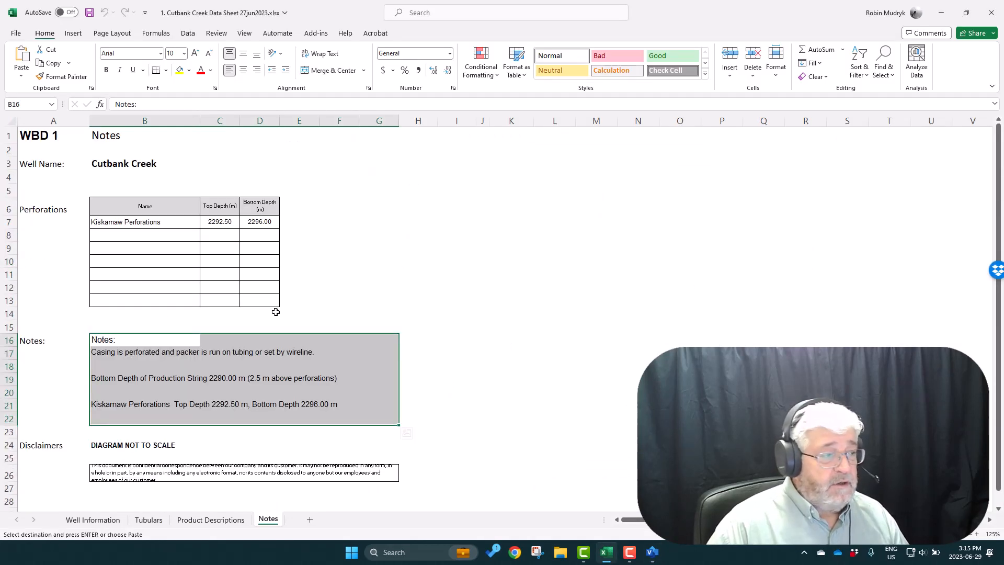
left_click(471, 271)
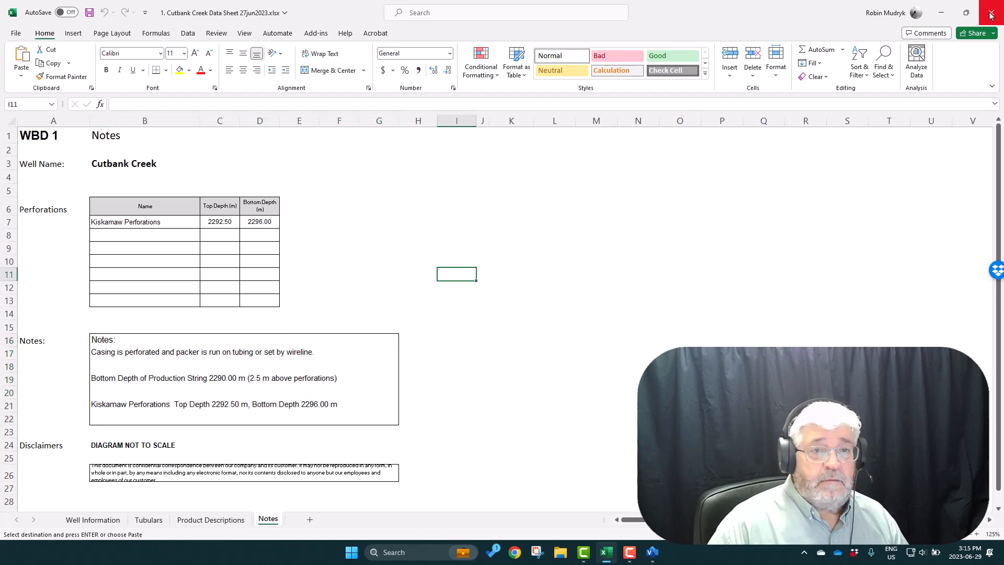
left_click(991, 15)
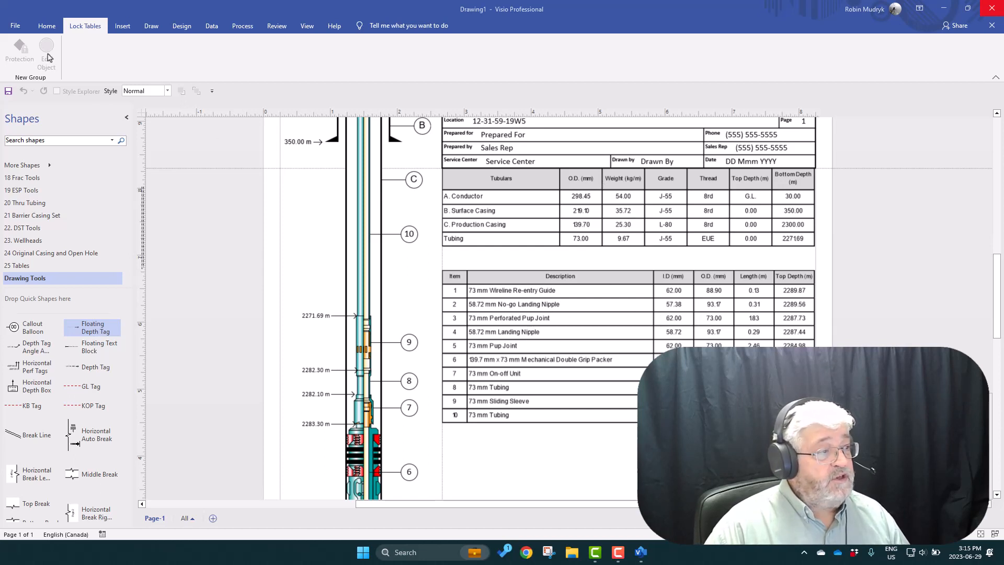
Edit the Tubulars table's embedded worksheet, fill its header row B6:H6 with light blue, and return to the drawing.
left_click(562, 182)
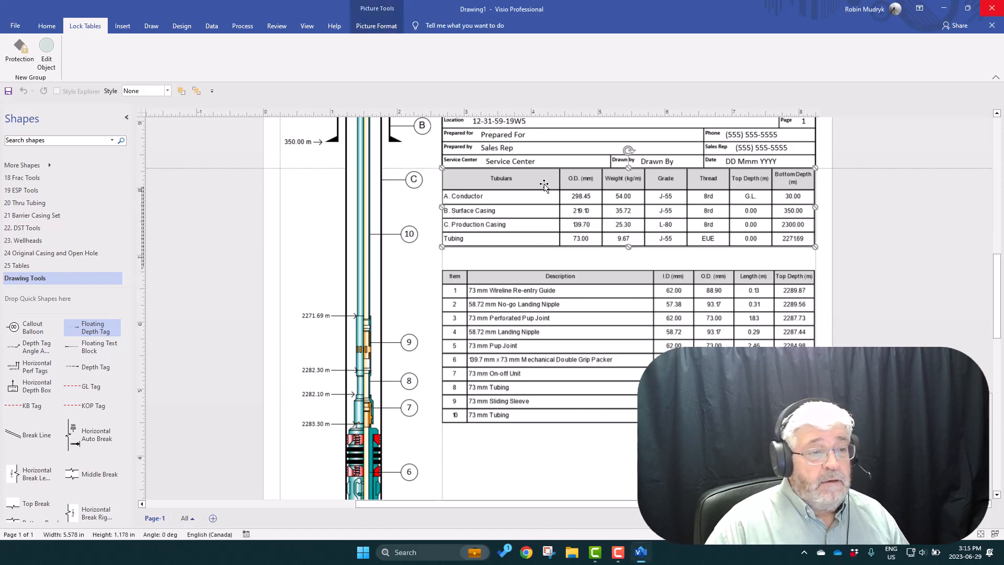
double_click(542, 186)
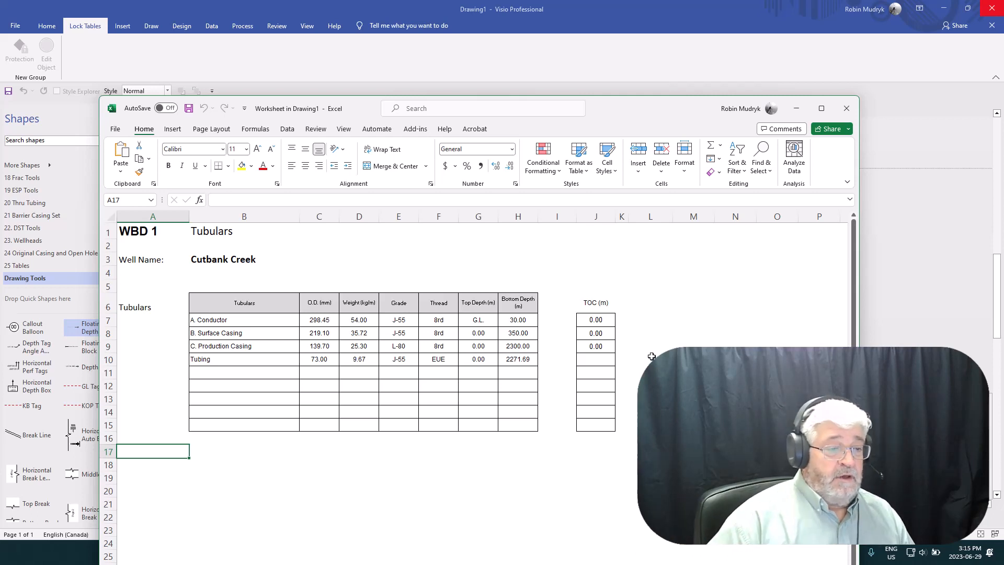
left_click_drag(247, 303, 516, 299)
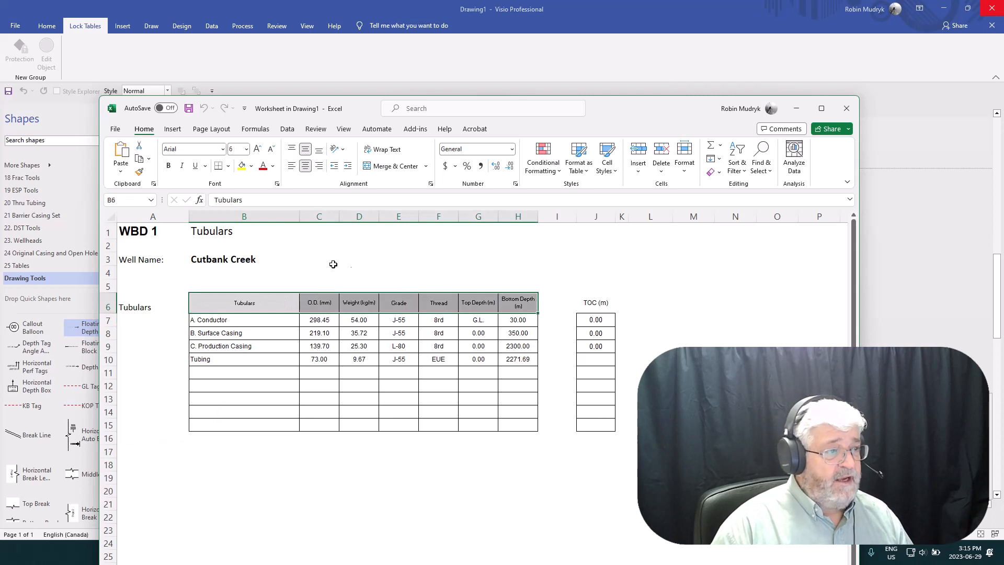
left_click(251, 166)
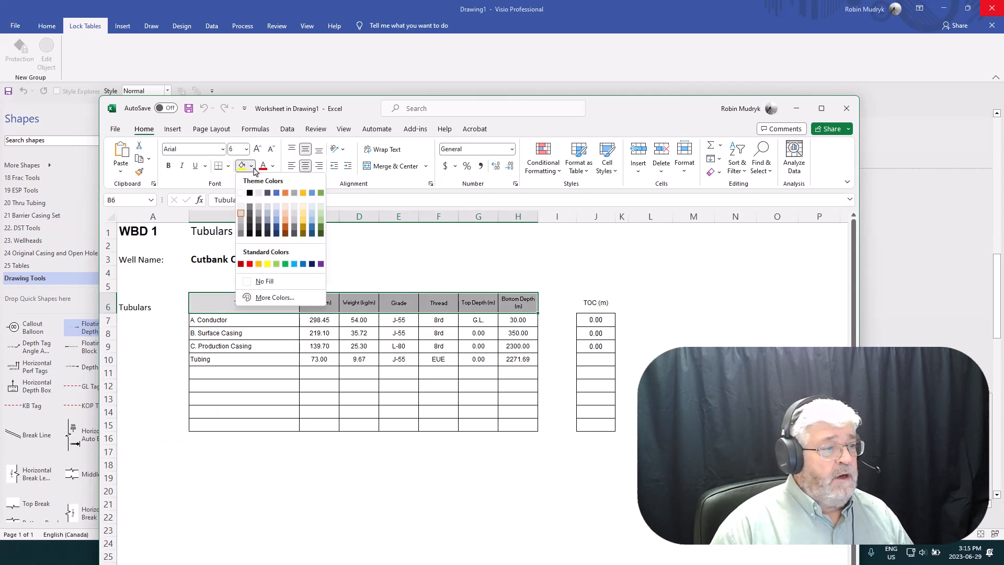
left_click(312, 213)
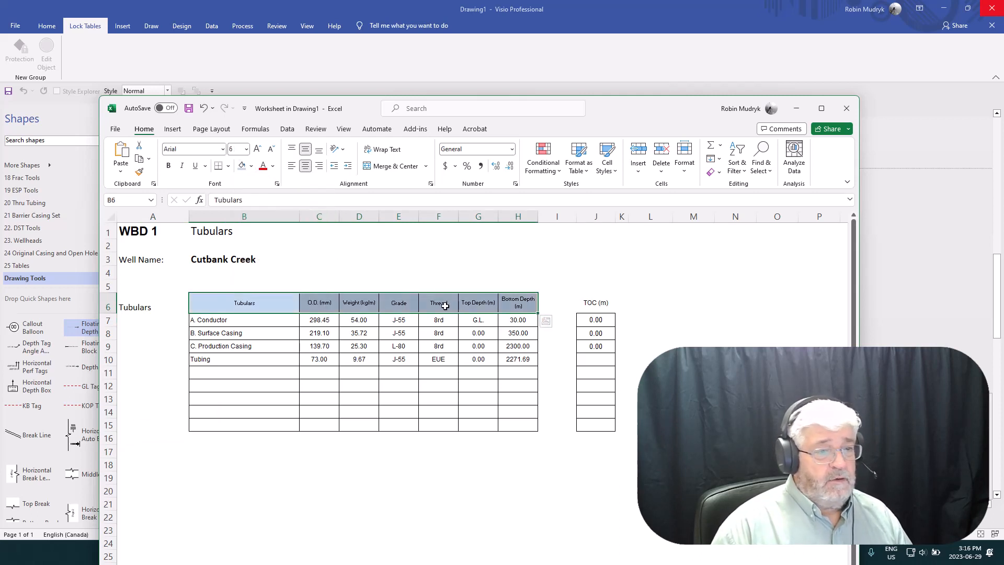
left_click(654, 349)
left_click(847, 108)
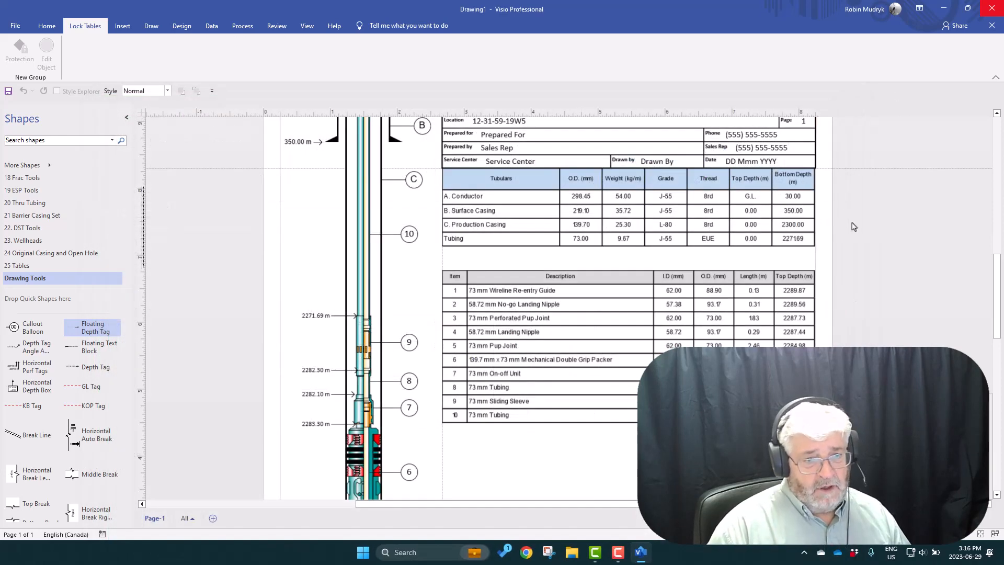
Move the item description table up so it sits flush against the bottom of the Tubulars table.
scroll(853, 230, "up", 3)
scroll(739, 249, "down", 3)
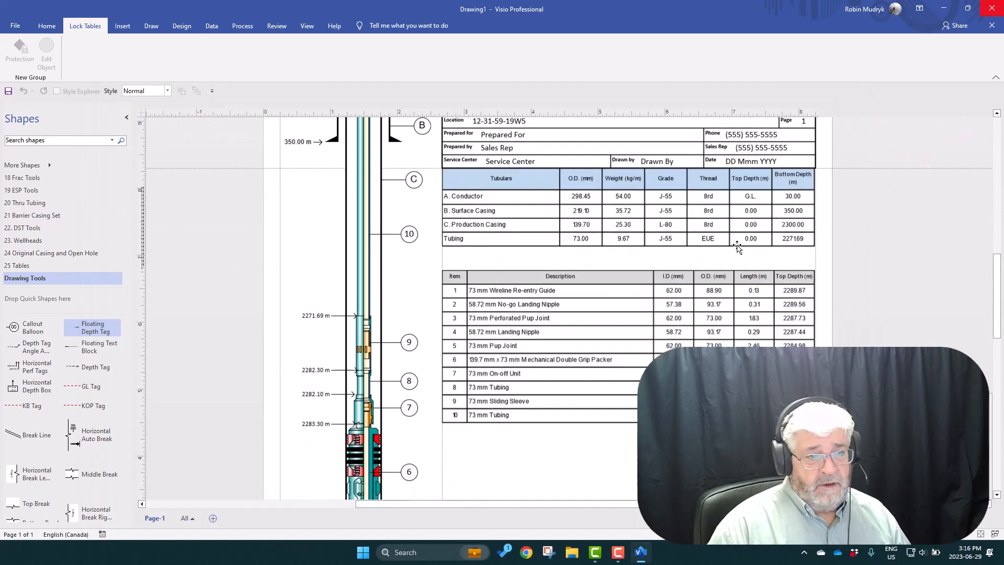
scroll(639, 180, "up", 3)
scroll(639, 181, "down", 3)
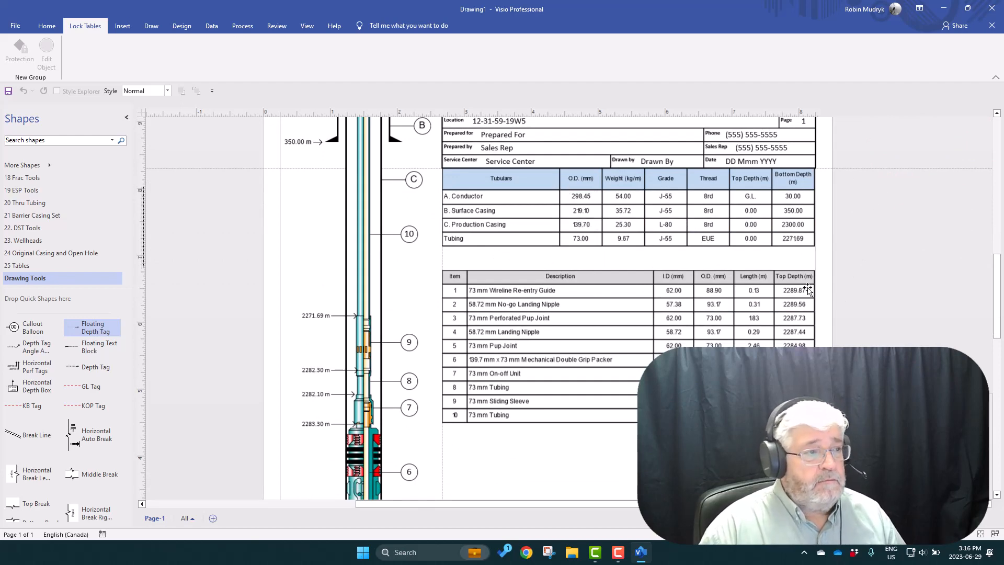
scroll(808, 290, "up", 2)
scroll(829, 271, "down", 3)
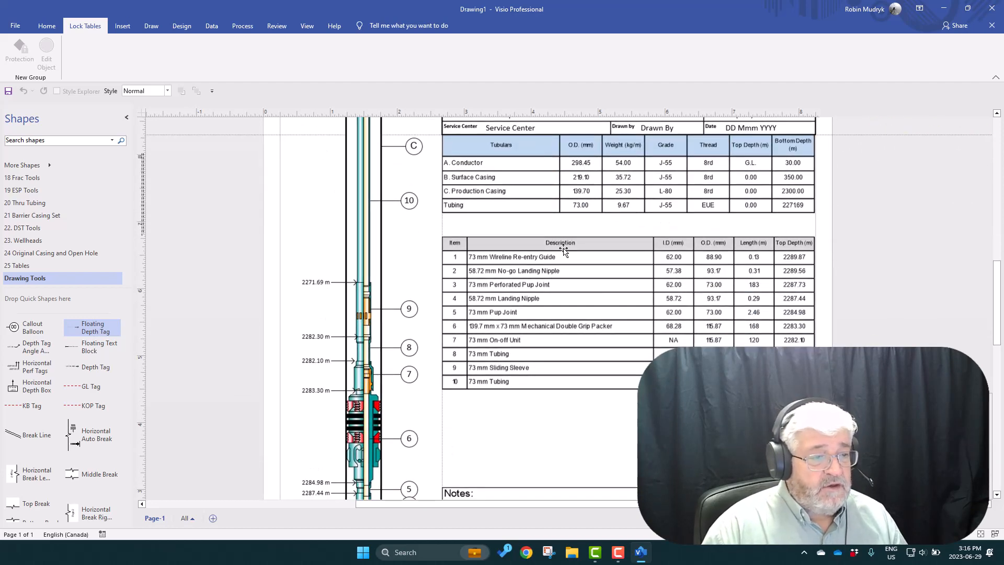
left_click_drag(564, 250, 563, 224)
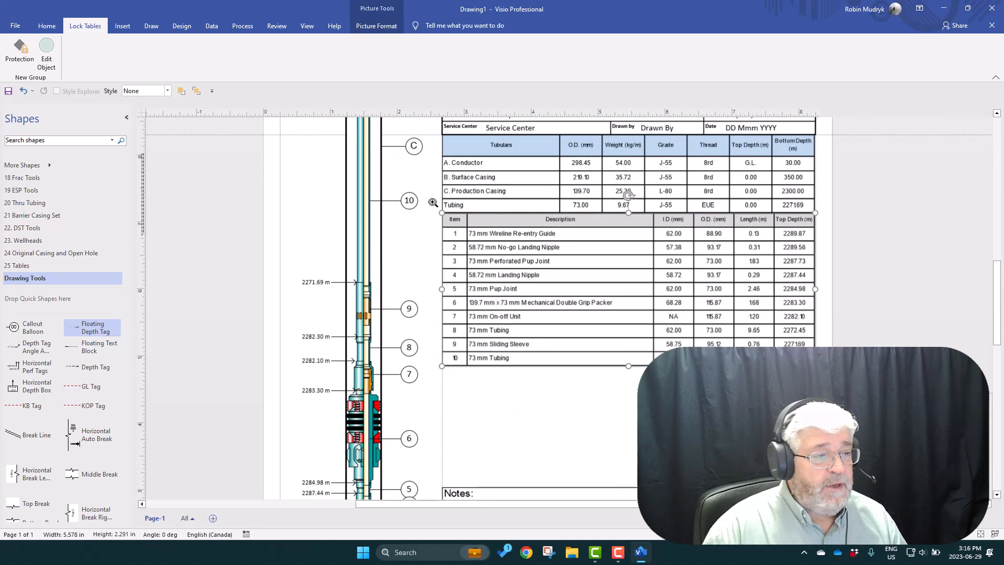
Open the item description table's embedded worksheet, check the cells behind it and close it to return to the drawing.
left_click_drag(434, 202, 518, 257, "ctrl+shift")
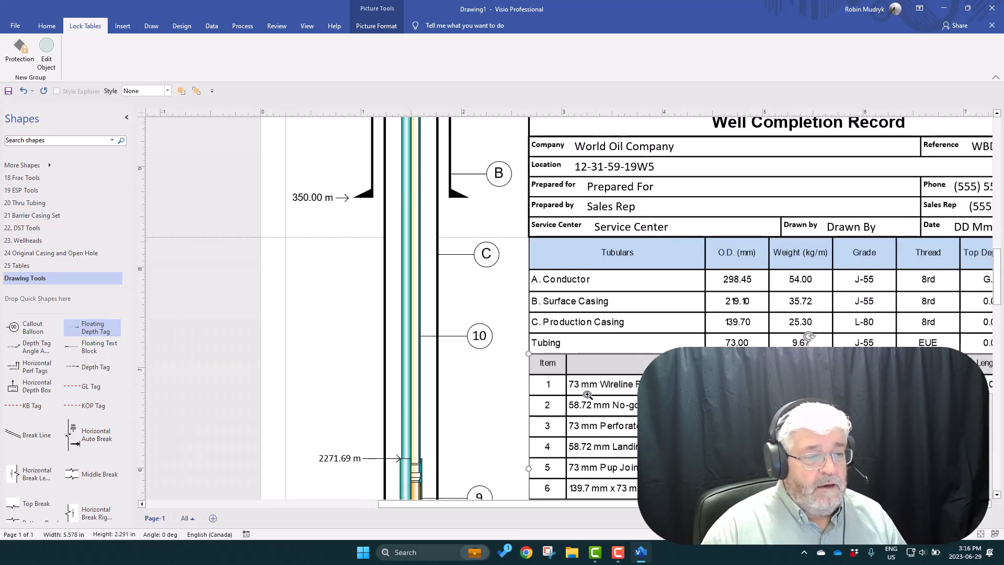
scroll(500, 403, "down", 2)
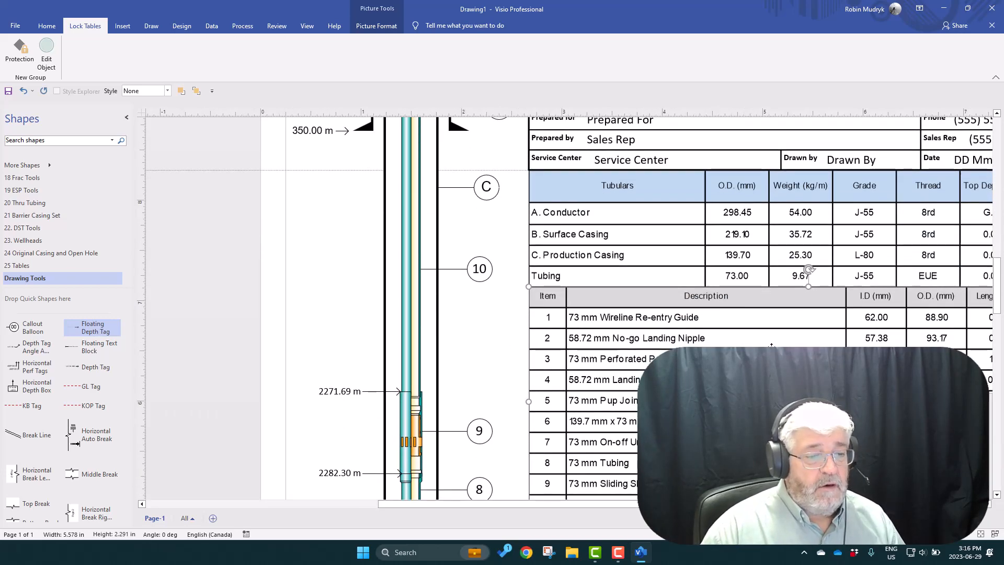
double_click(772, 345)
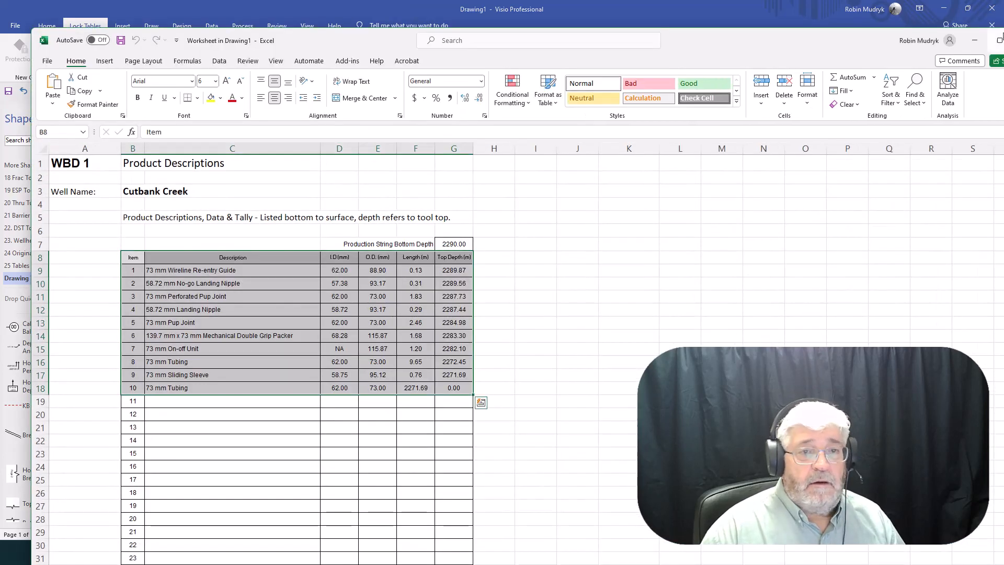
left_click(676, 321)
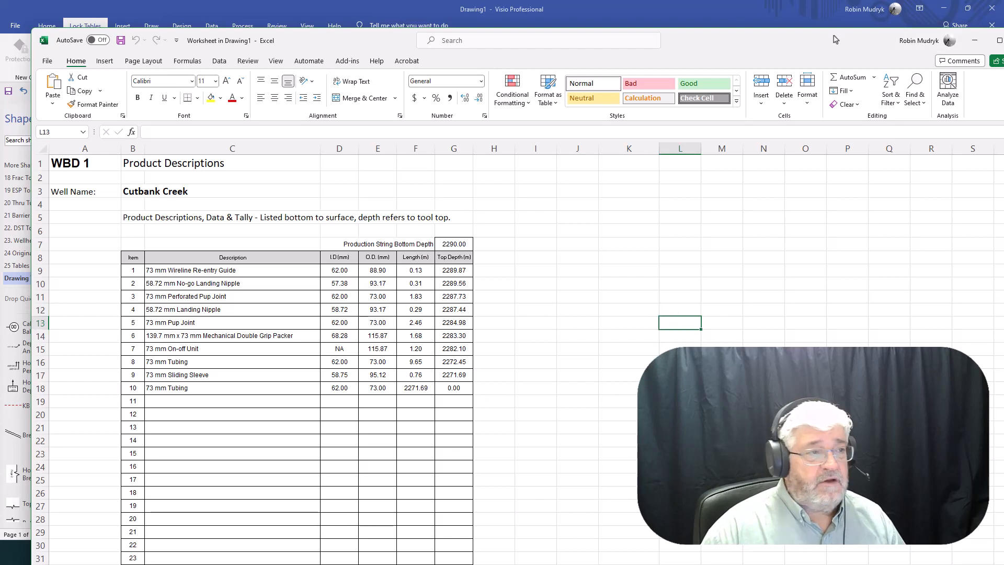
left_click_drag(835, 40, 766, 42)
left_click(956, 46)
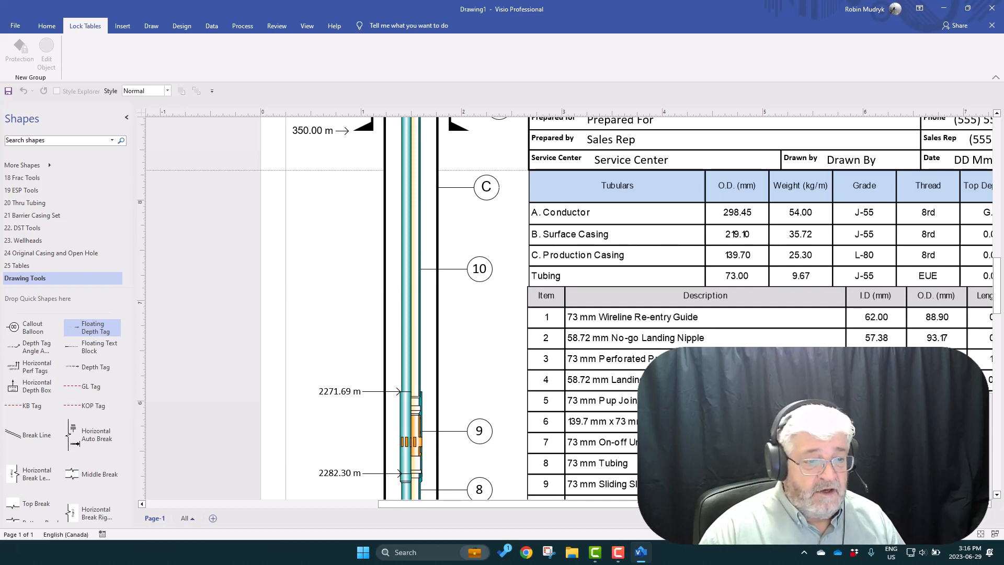
Nudge the item description table up in fine increments so its top border overlaps the bottom border of the Tubulars table.
scroll(784, 354, "down", 2)
left_click_drag(782, 377, 615, 306)
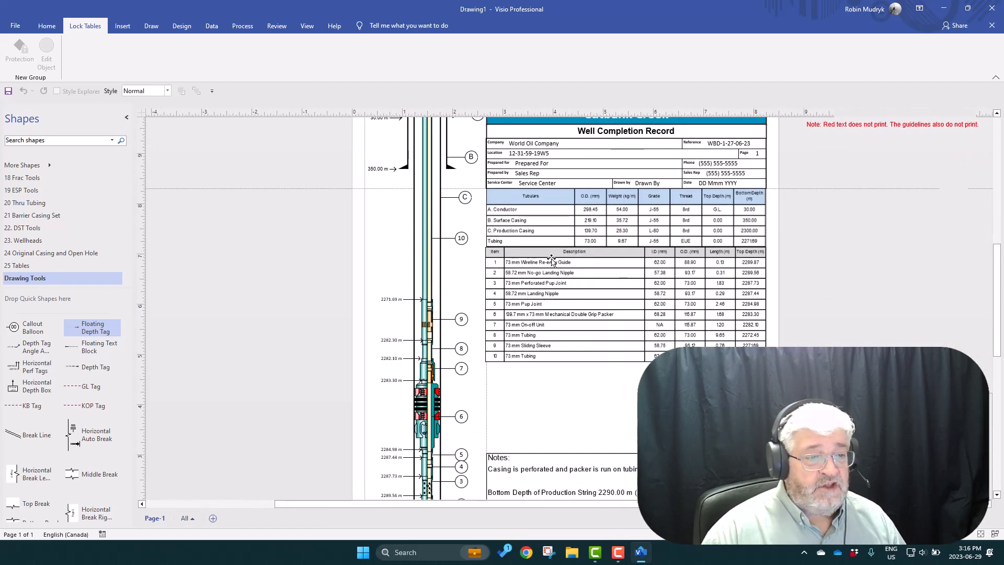
left_click(479, 231, "ctrl+shift")
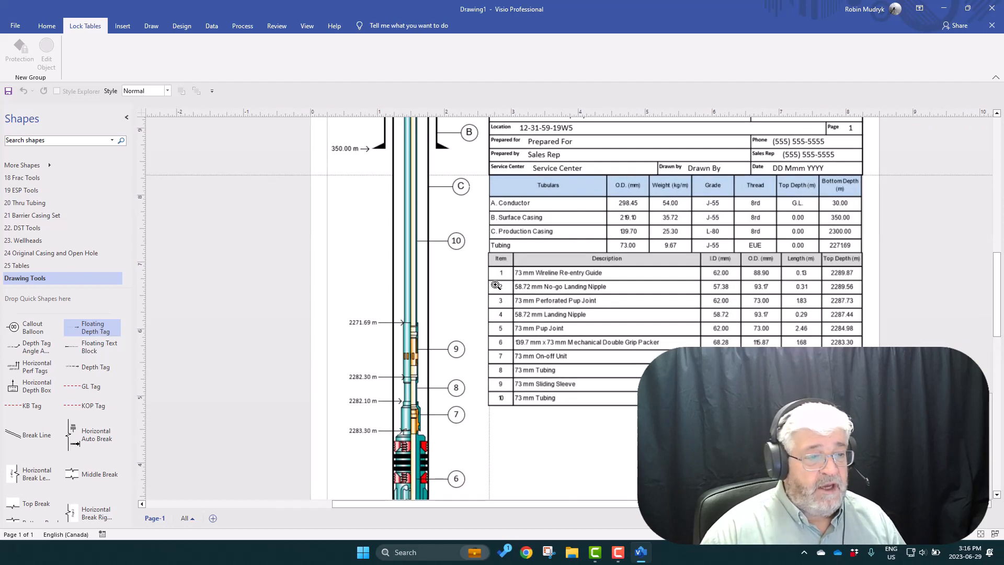
mouse_move(523, 261)
left_mouse_down()
mouse_move(521, 270)
mouse_move(506, 264)
mouse_move(507, 250)
mouse_move(532, 271)
left_mouse_up()
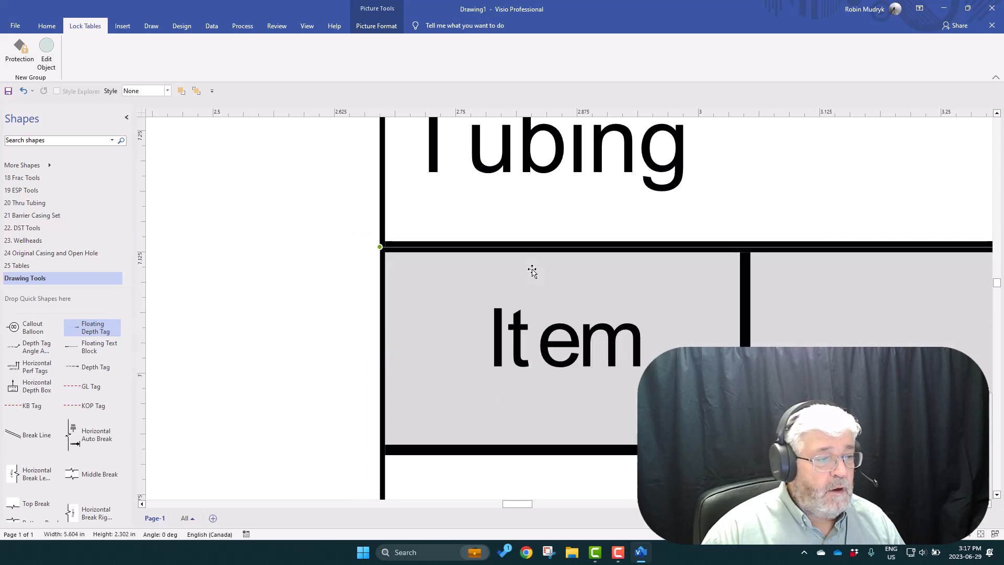
key("shift+Up")
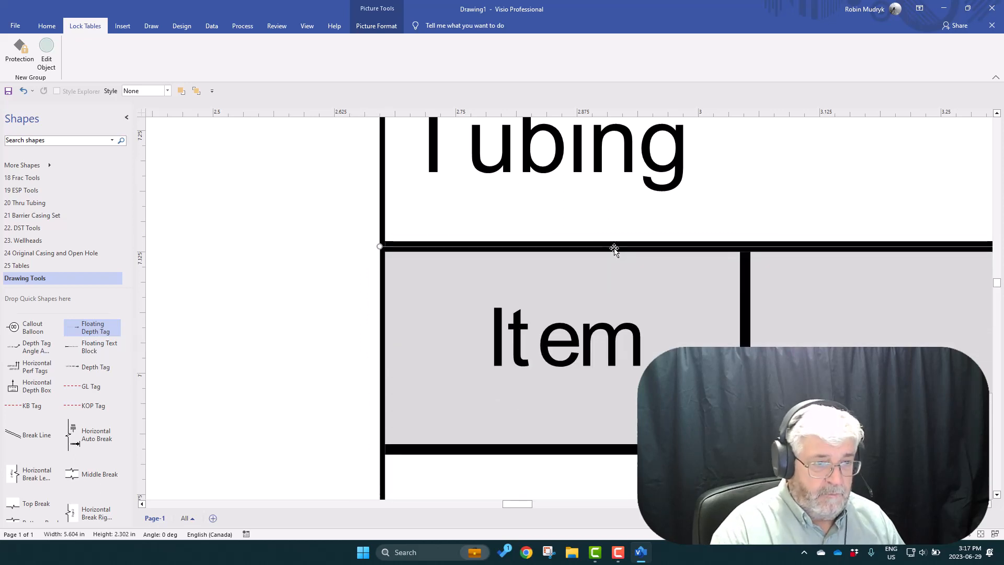
key("shift+Up")
key("shift+Up")
key("shift+Up")
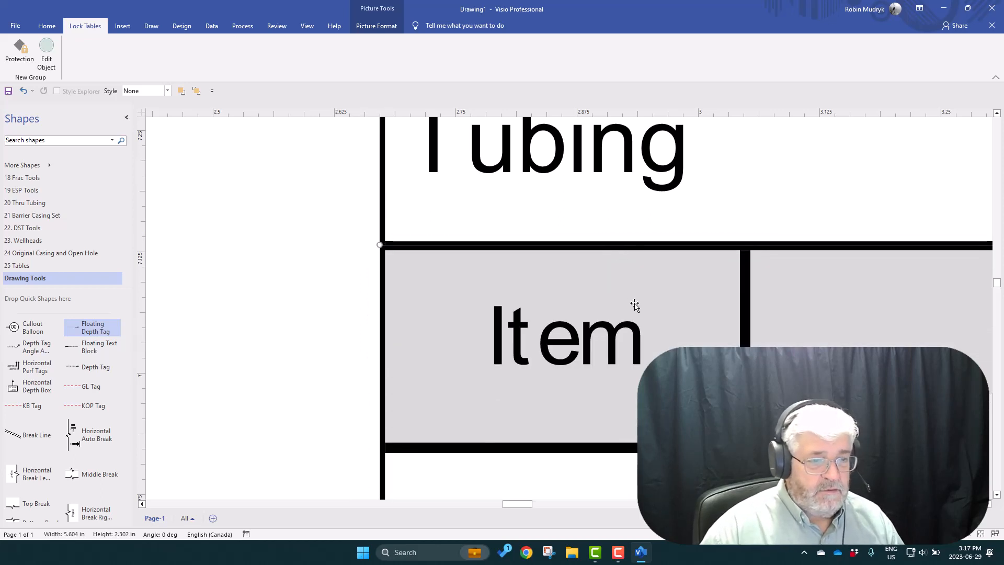
Resize the item description table from its lower corner to 5.578 in. wide and 2.291 in. high, matching the Tubulars table's width.
scroll(635, 314, "down", 5)
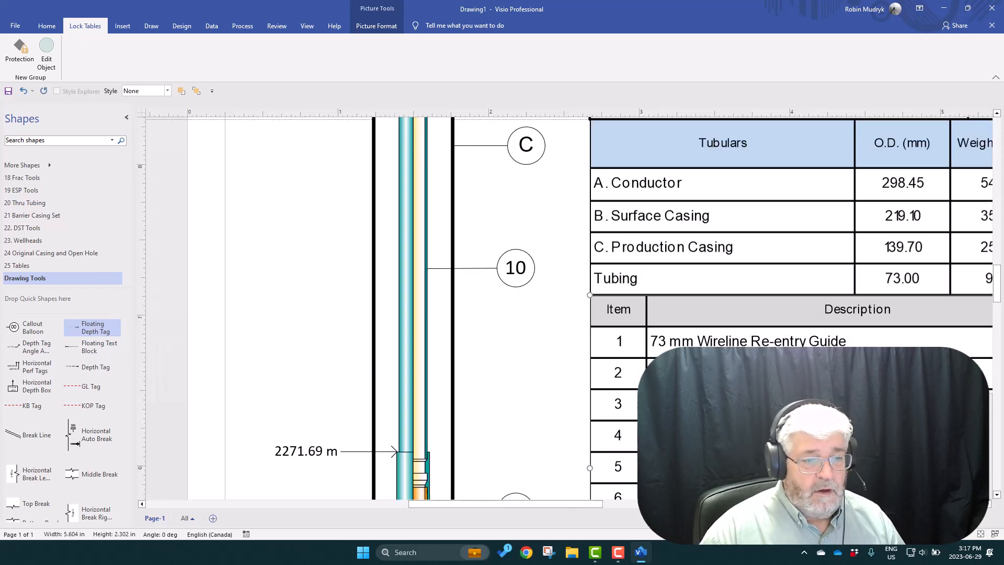
scroll(774, 406, "down", 2)
left_click_drag(805, 407, 439, 240)
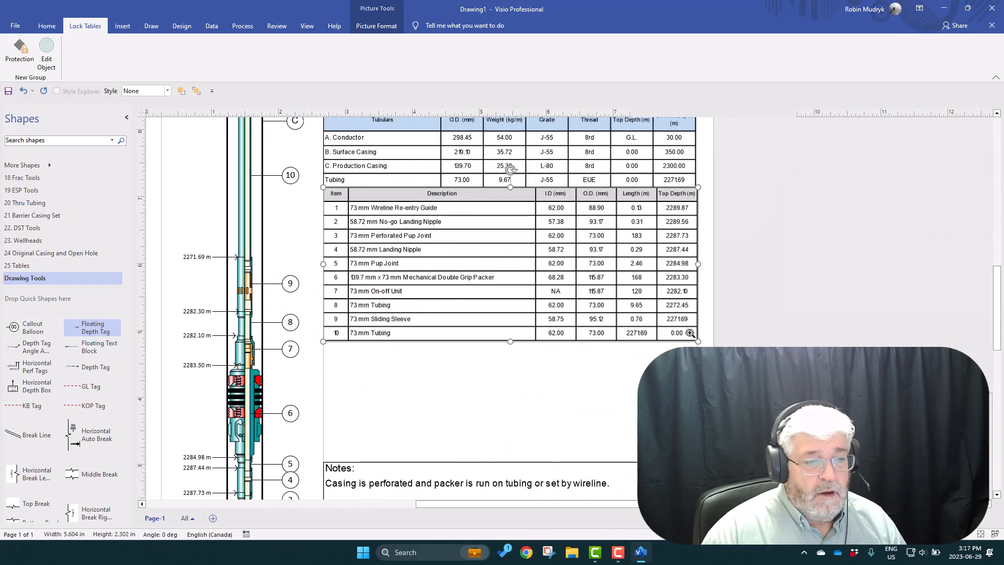
left_click_drag(694, 334, 694, 333)
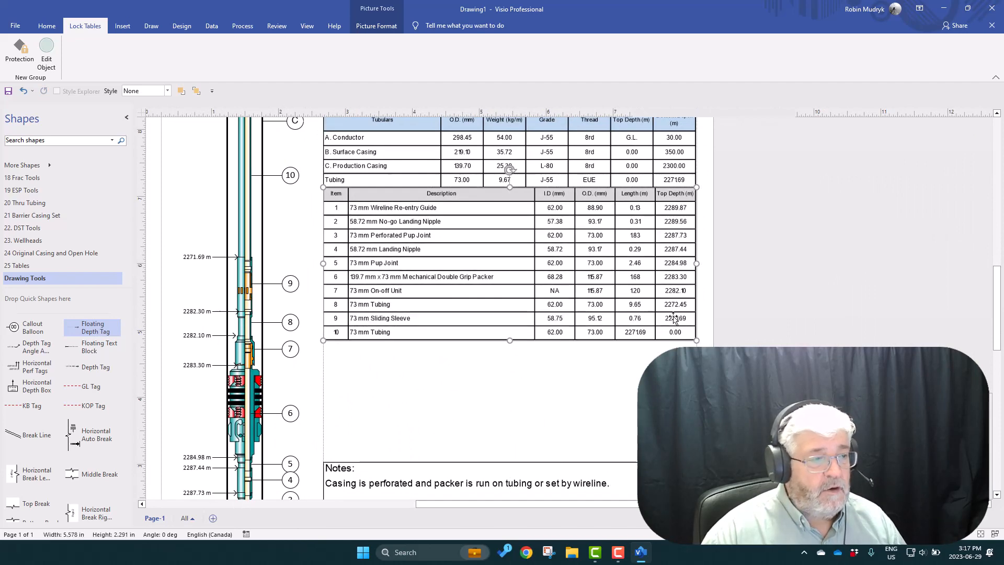
Protect the item description table's width, height, aspect ratio, X position and Y position, and deselect it.
left_click(17, 57)
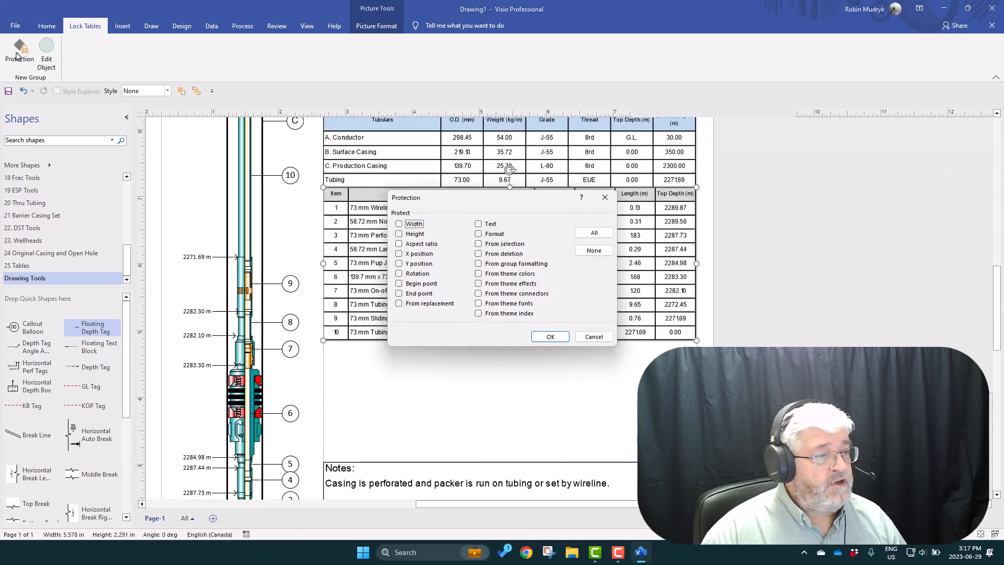
left_click(399, 224)
left_click(399, 234)
left_click(399, 243)
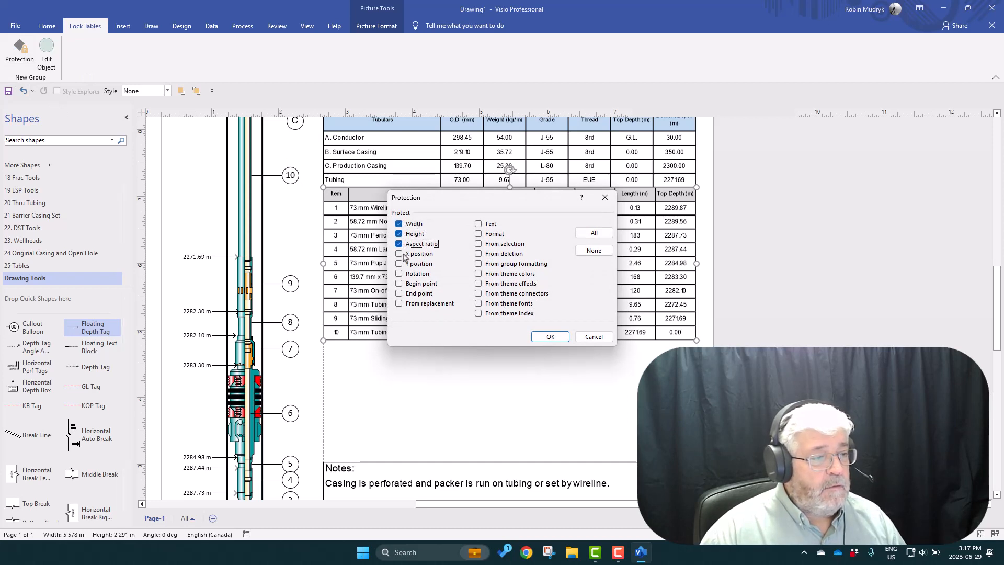
left_click(400, 253)
left_click(399, 264)
left_click(550, 336)
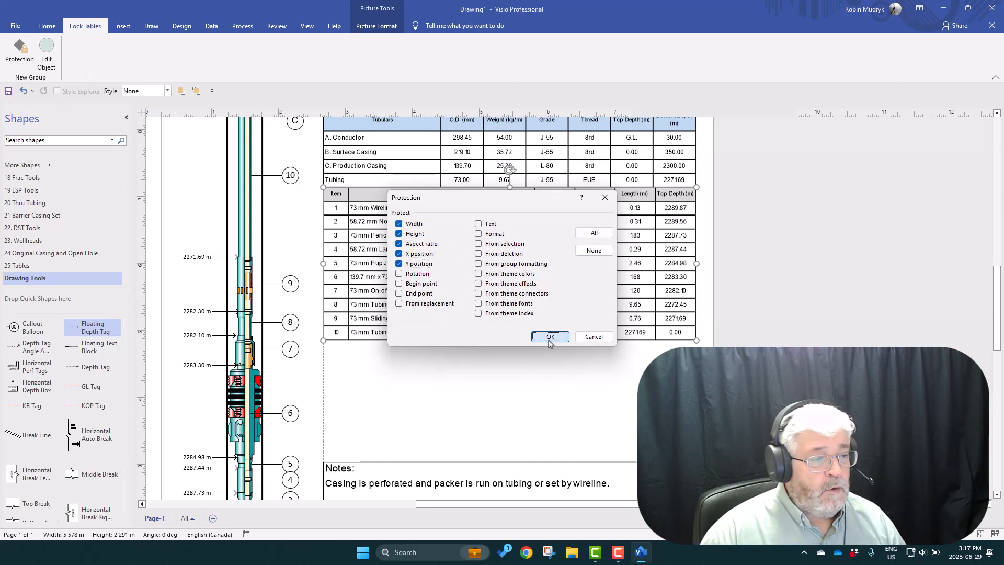
left_click(958, 256)
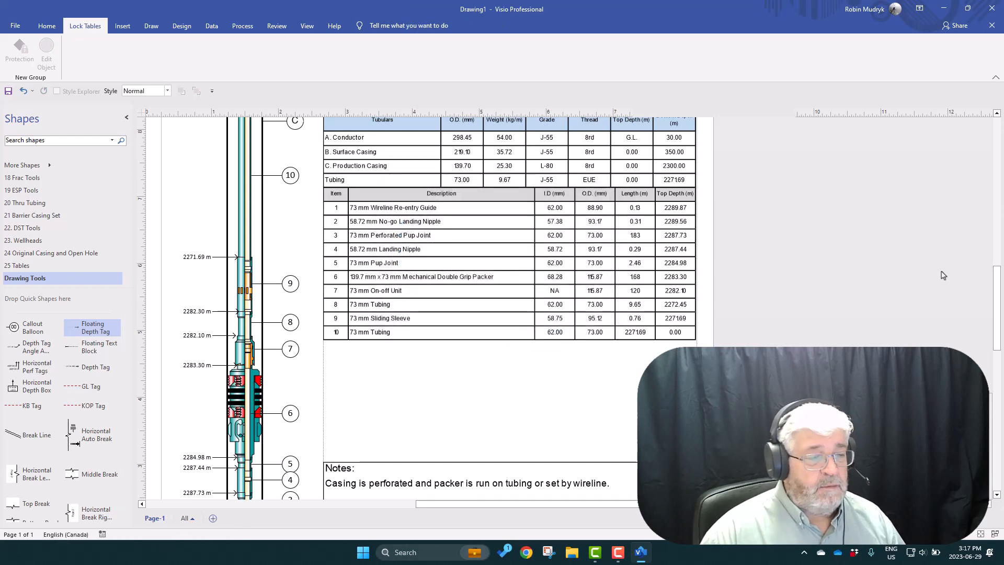
Edit the Tubulars table's embedded worksheet, fill its header row B6:H6 with grey, and return to the drawing.
left_click(489, 158)
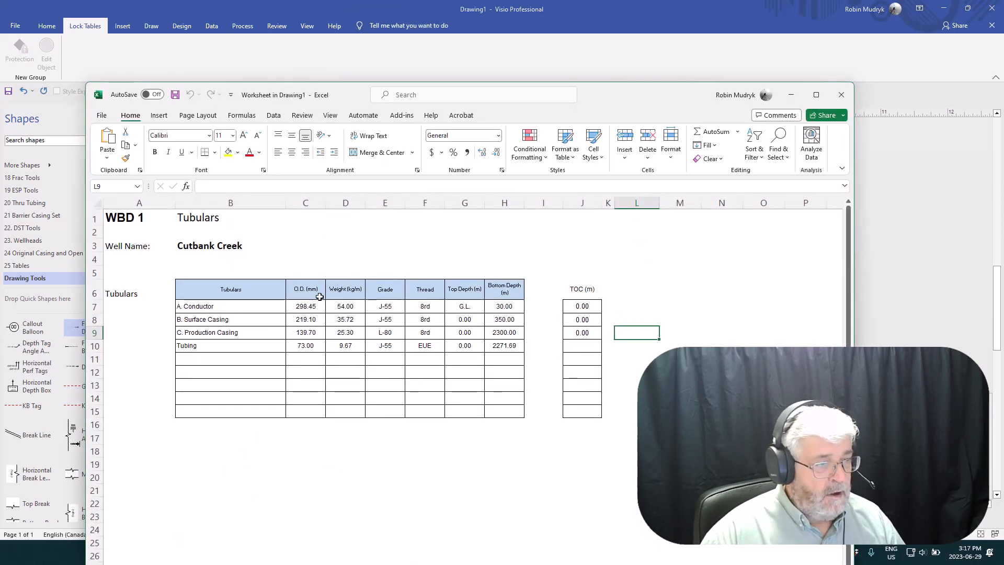
left_click_drag(268, 289, 503, 288)
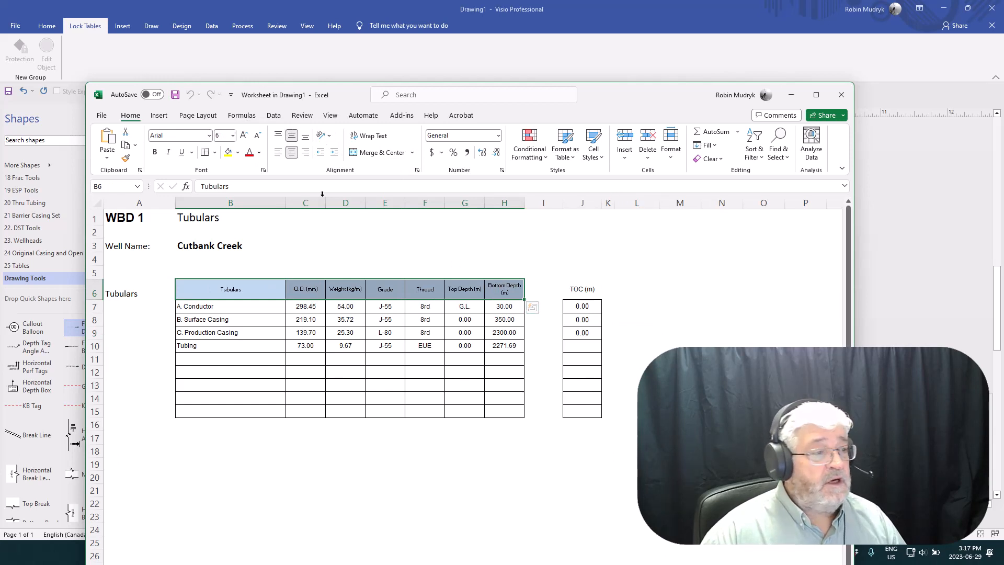
left_click(238, 152)
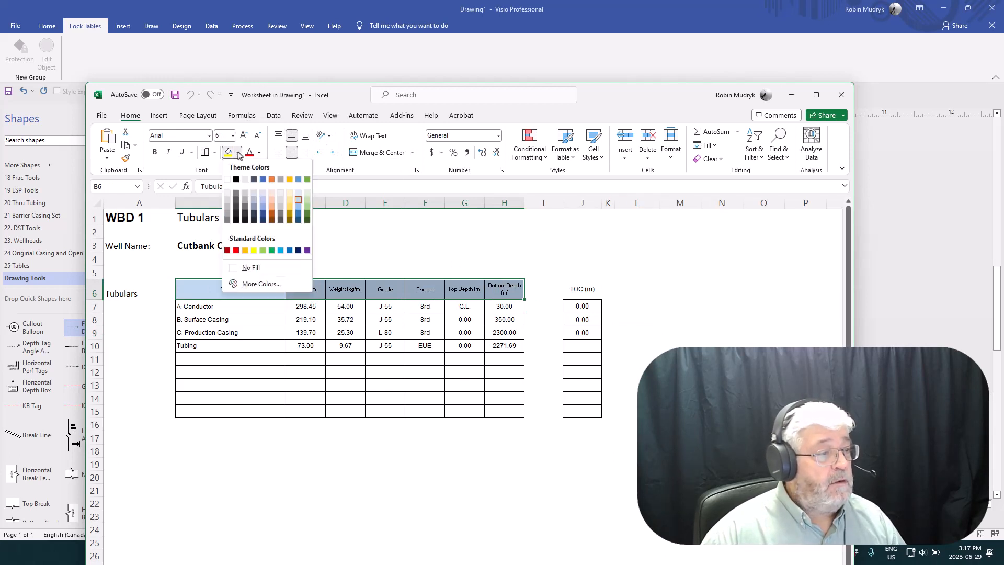
left_click(227, 208)
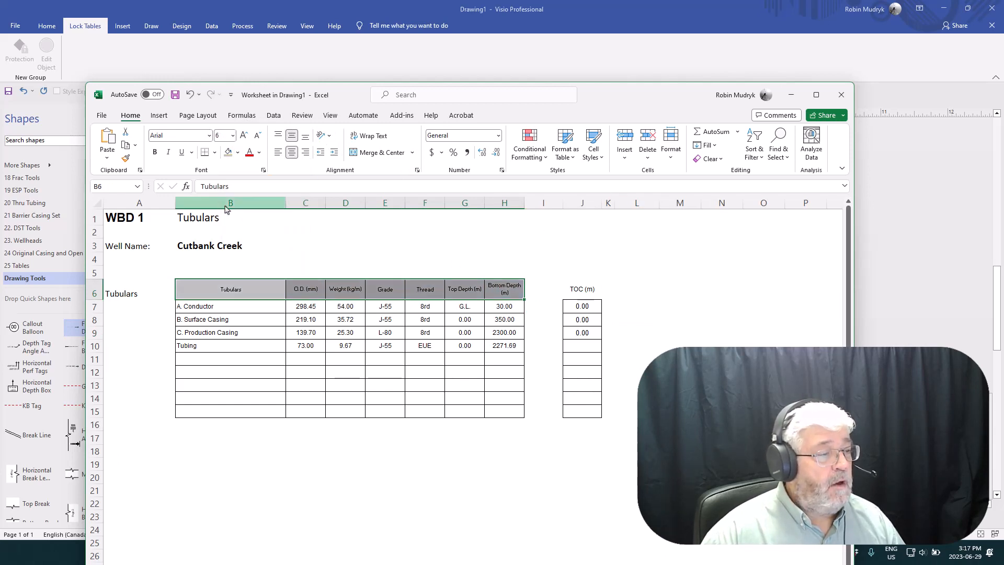
left_click(845, 96)
scroll(821, 282, "up", 1)
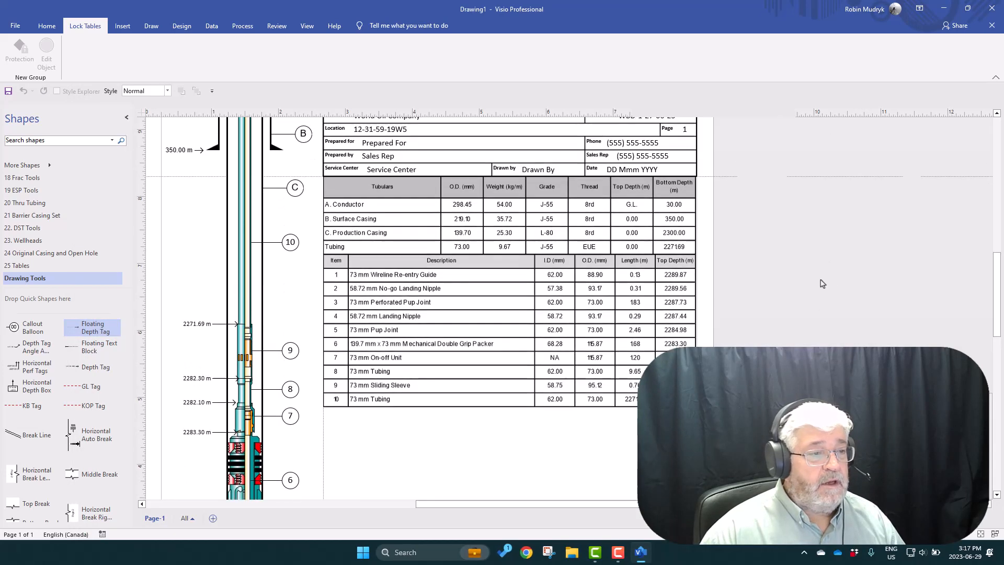
Move the existing notes table up so it sits flush against the bottom of the item description table.
scroll(822, 283, "down", 2)
scroll(789, 285, "down", 3)
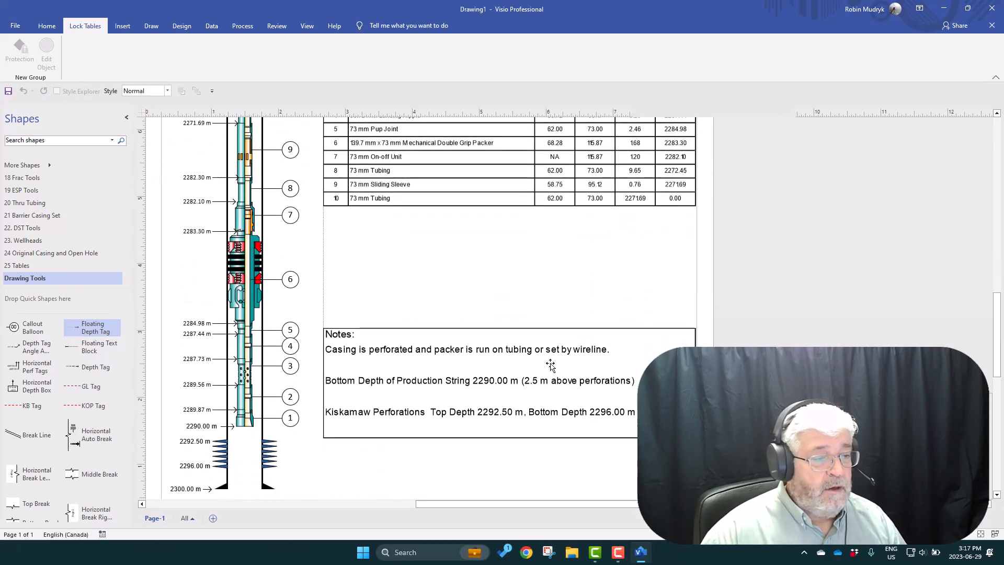
left_click(548, 370)
left_click_drag(547, 370, 544, 251)
left_click(811, 267)
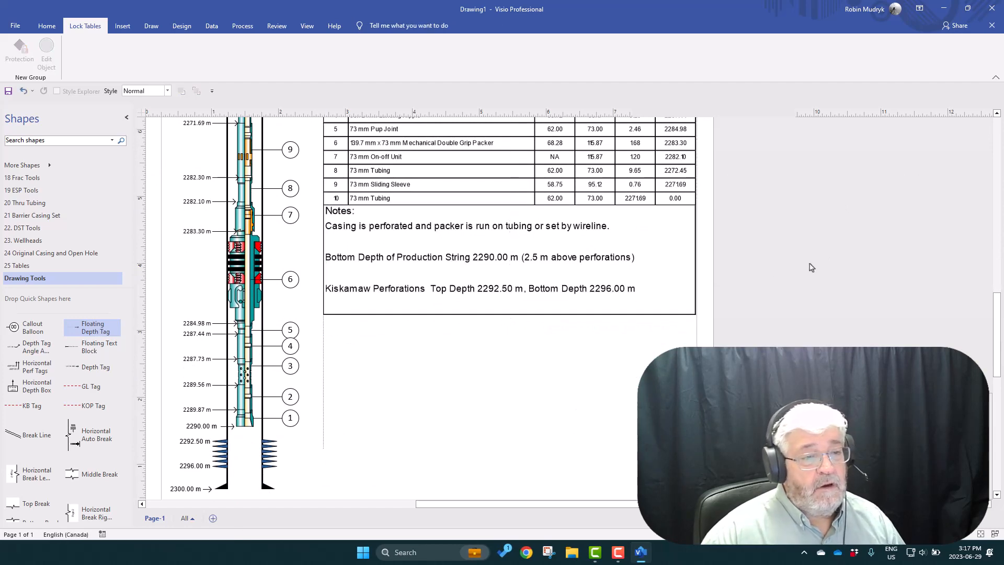
Add a Notes shape from the 25 Tables stencil directly below the existing notes table, aligned with its edges.
scroll(837, 278, "down", 3)
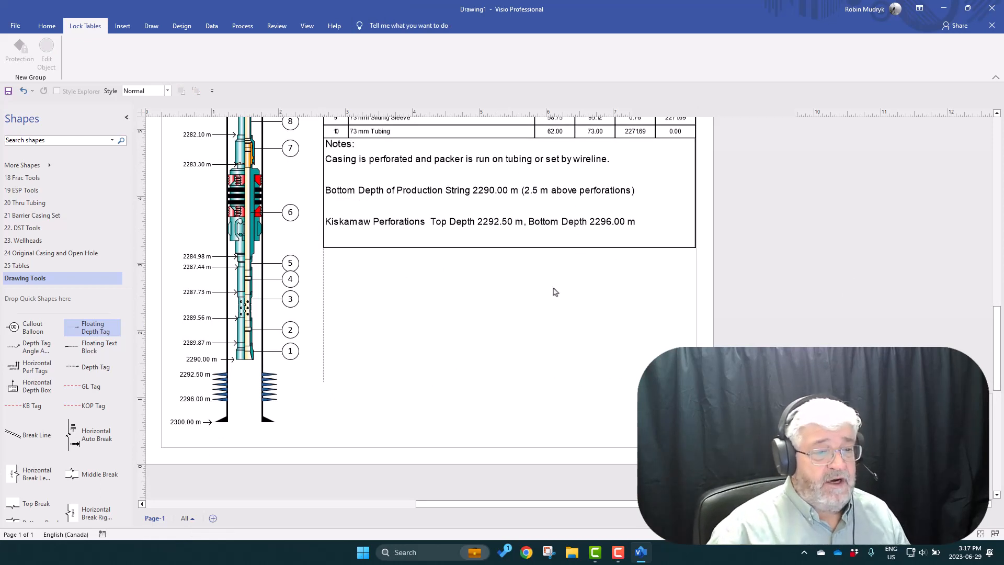
scroll(555, 308, "up", 1)
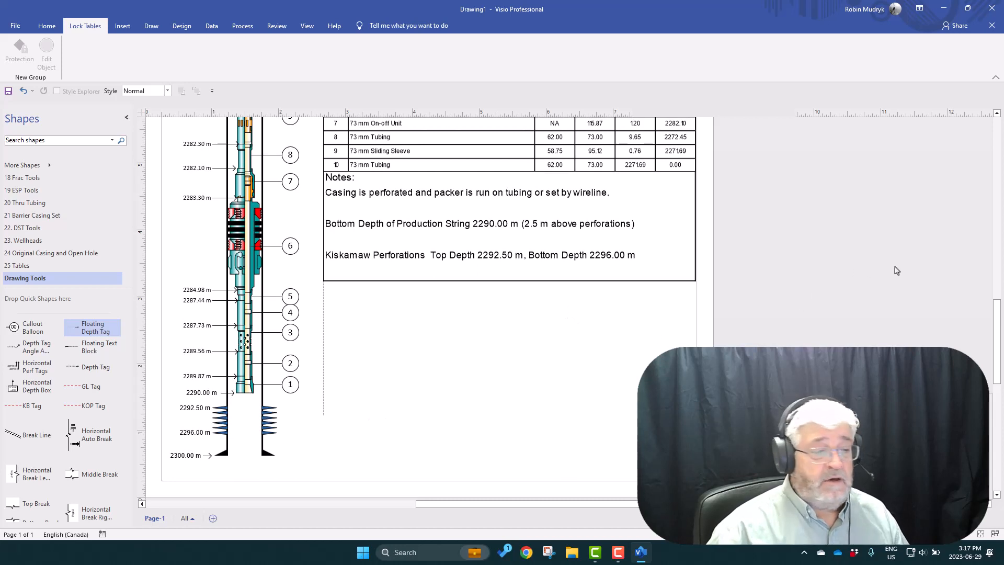
left_click(21, 267)
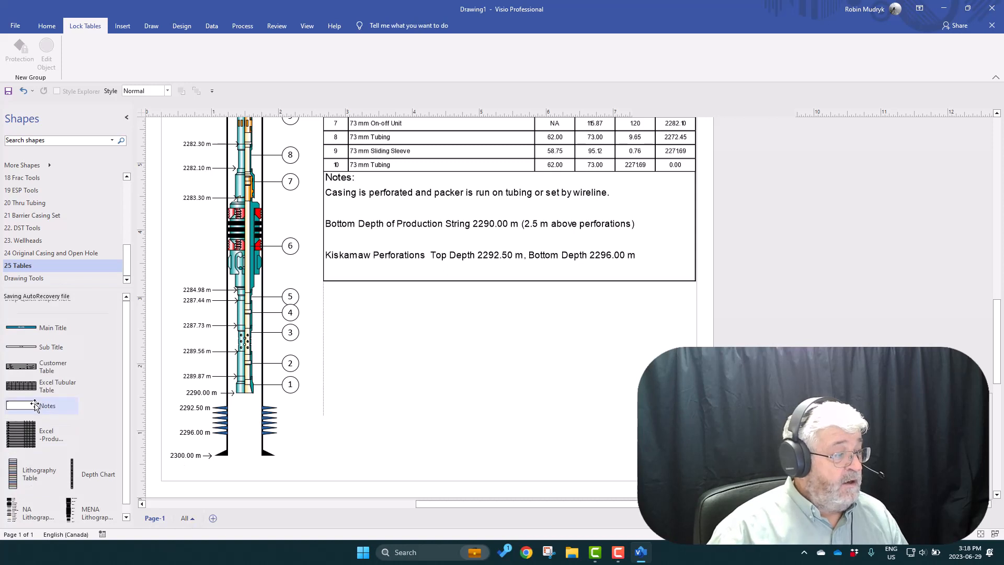
mouse_move(21, 406)
left_mouse_down()
mouse_move(260, 399)
mouse_move(500, 341)
mouse_move(513, 350)
mouse_move(516, 332)
left_mouse_up()
left_click(978, 308)
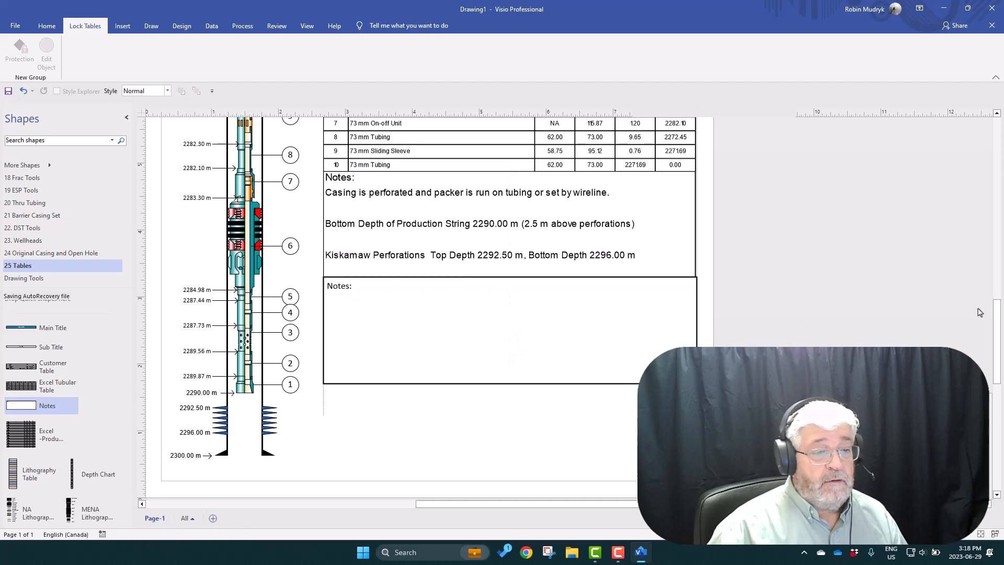
Fit the whole page in the window and examine the schematic's downhole tools, callouts and stacked tables.
right_click(858, 292, "ctrl+shift")
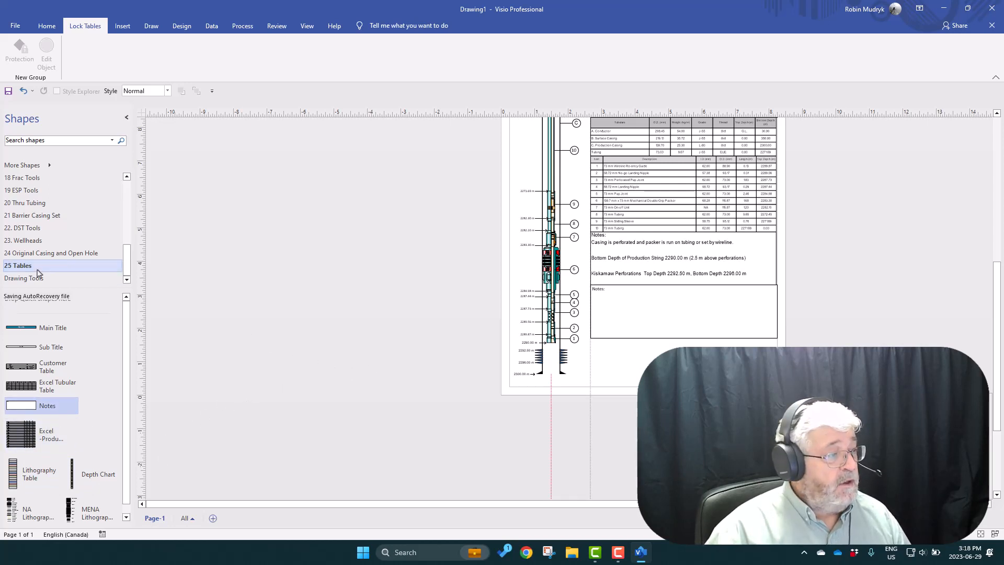
scroll(331, 335, "up", 3)
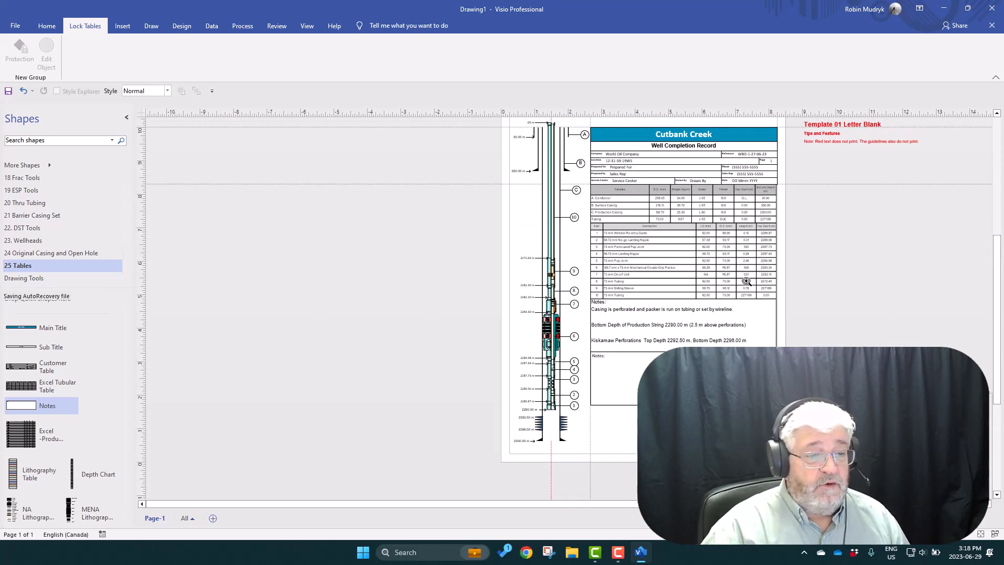
scroll(745, 285, "down", 1)
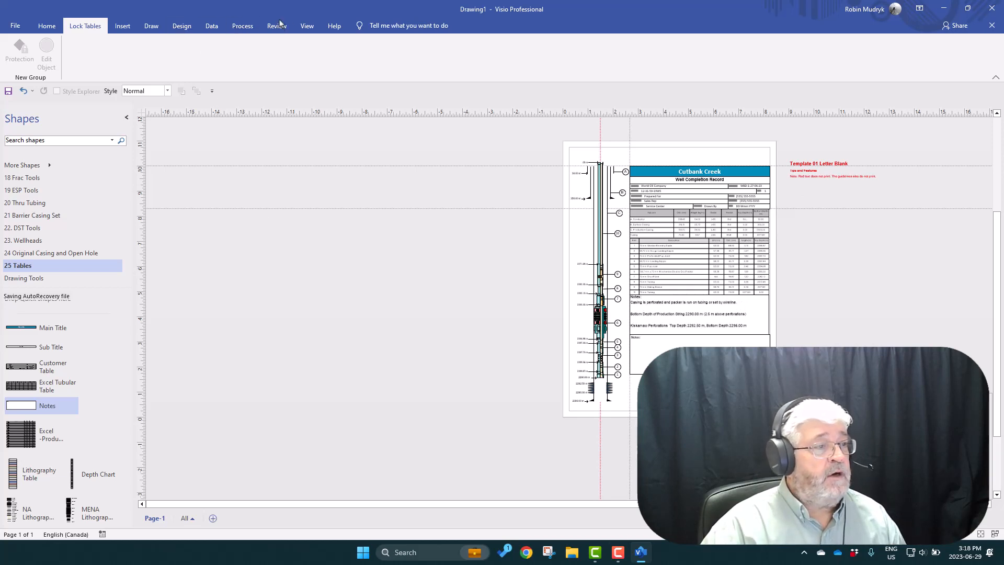
left_click(307, 26)
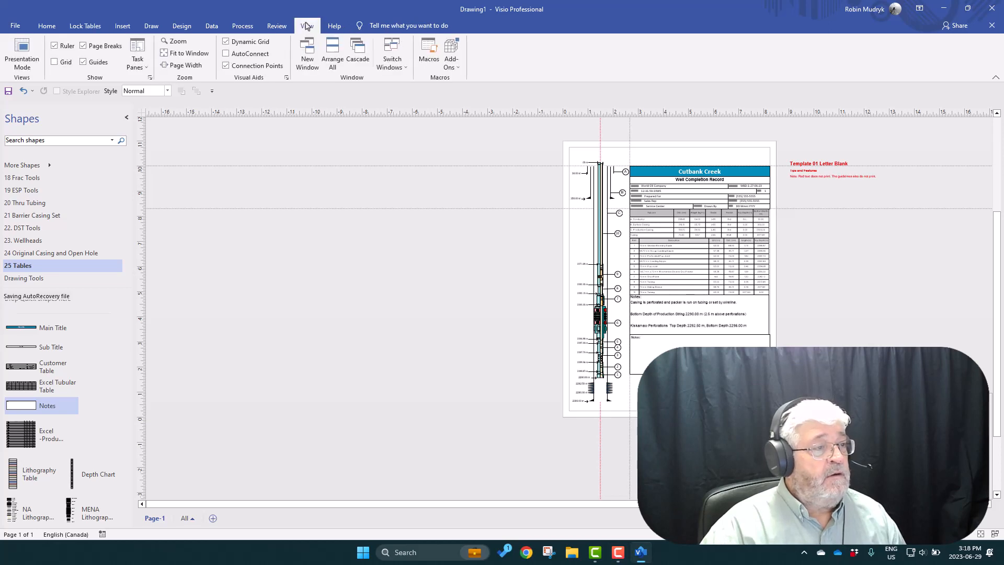
left_click(185, 54)
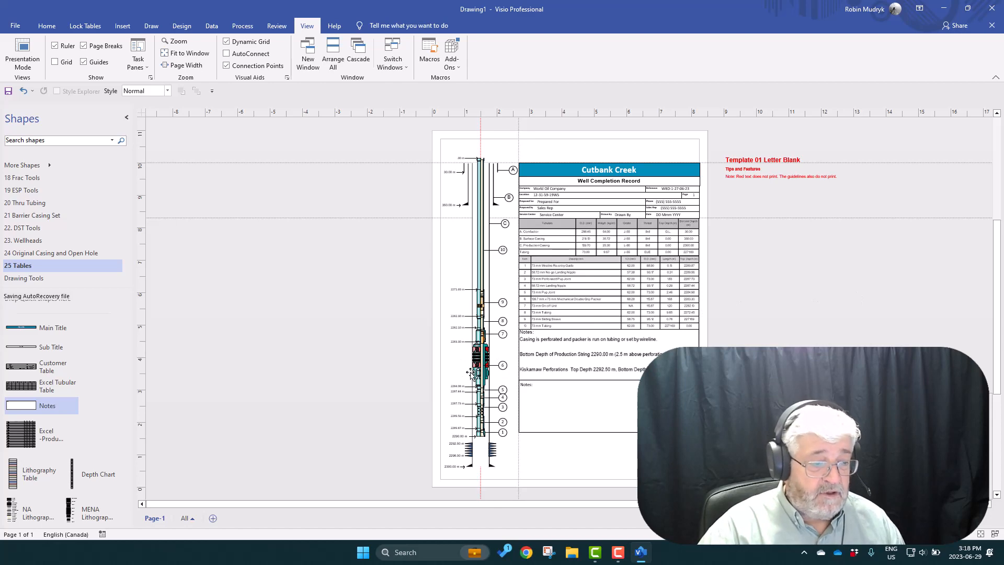
scroll(496, 361, "up", 6, "ctrl")
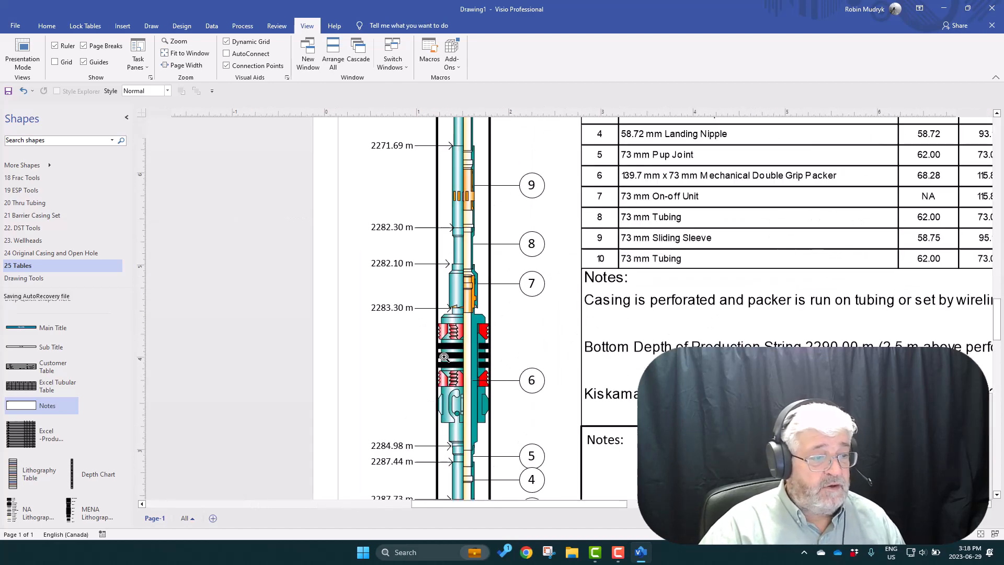
scroll(520, 307, "down", 6, "ctrl")
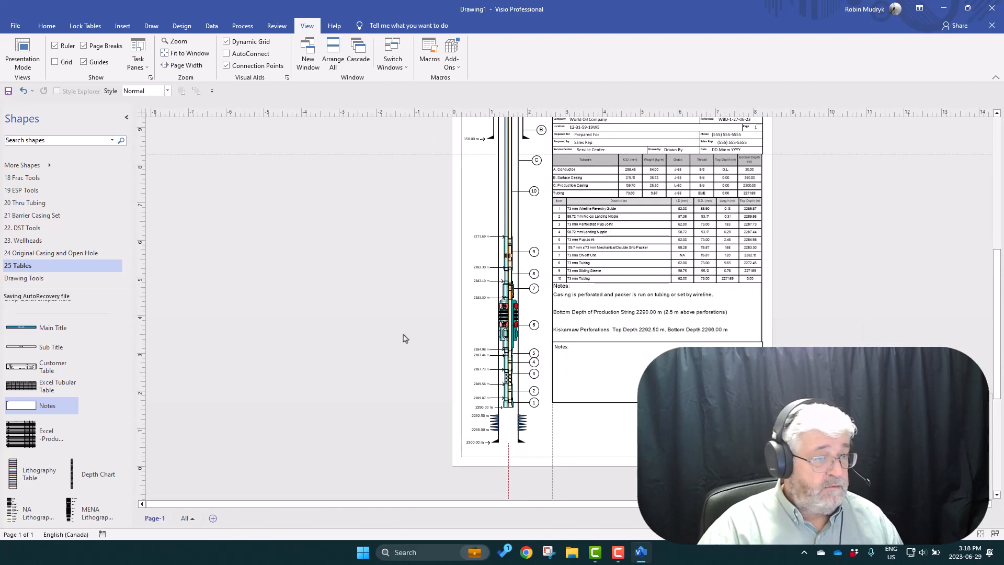
Set up a Save As copy of the drawing in the 1. Cutbank Creek folder with PDF (*.pdf) as the file type.
scroll(887, 278, "up", 1)
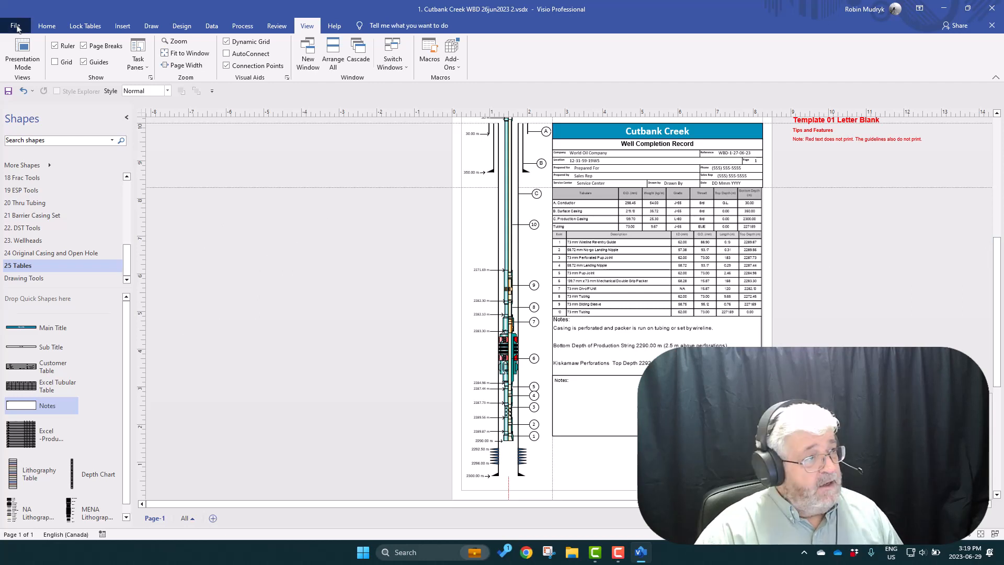
left_click(16, 26)
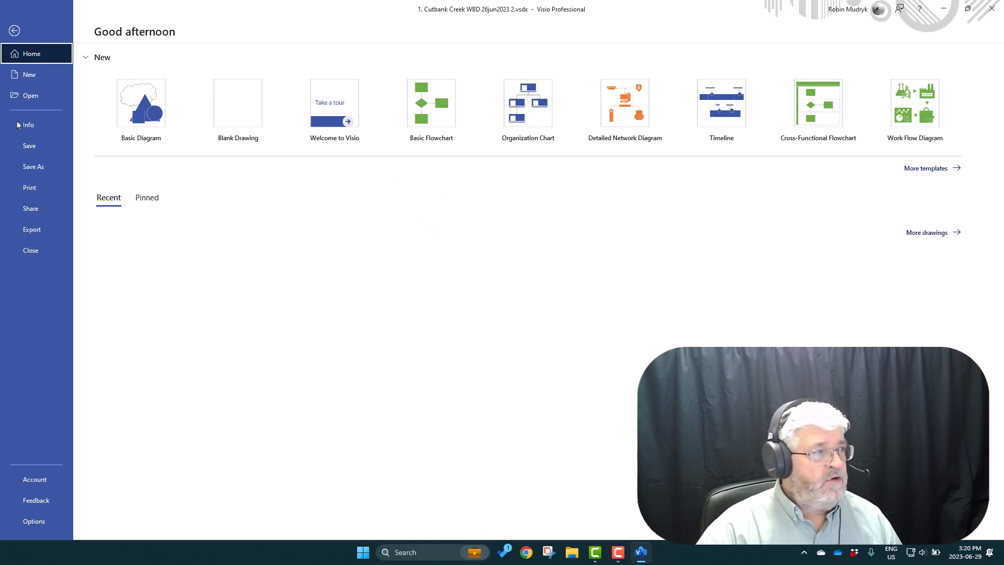
left_click(42, 166)
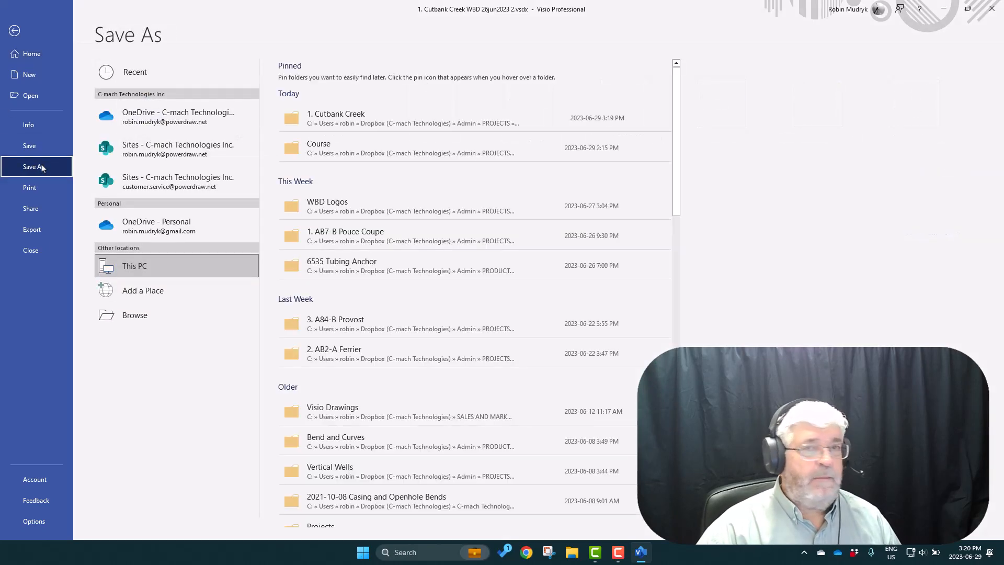
left_click(345, 123)
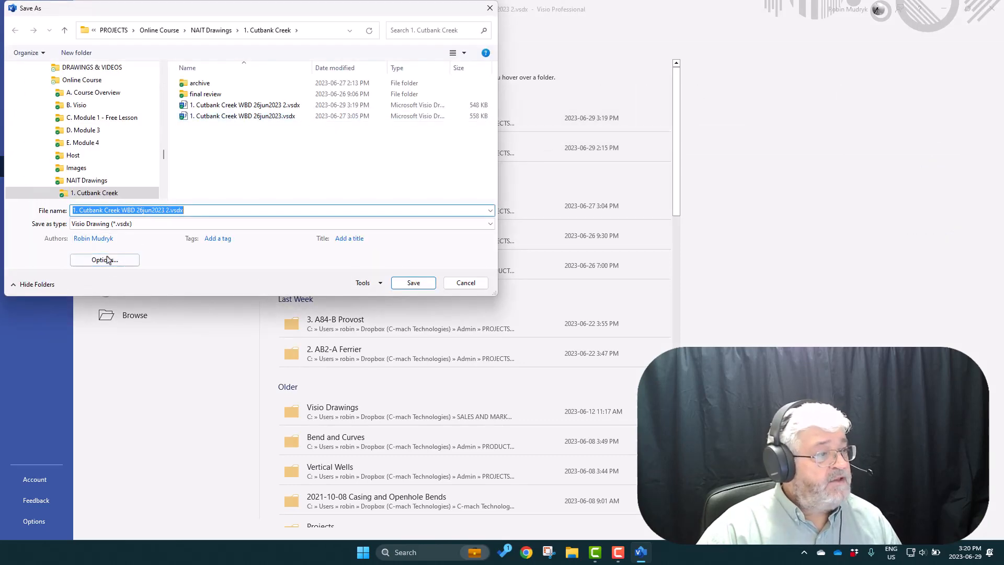
left_click(109, 226)
left_click(110, 226)
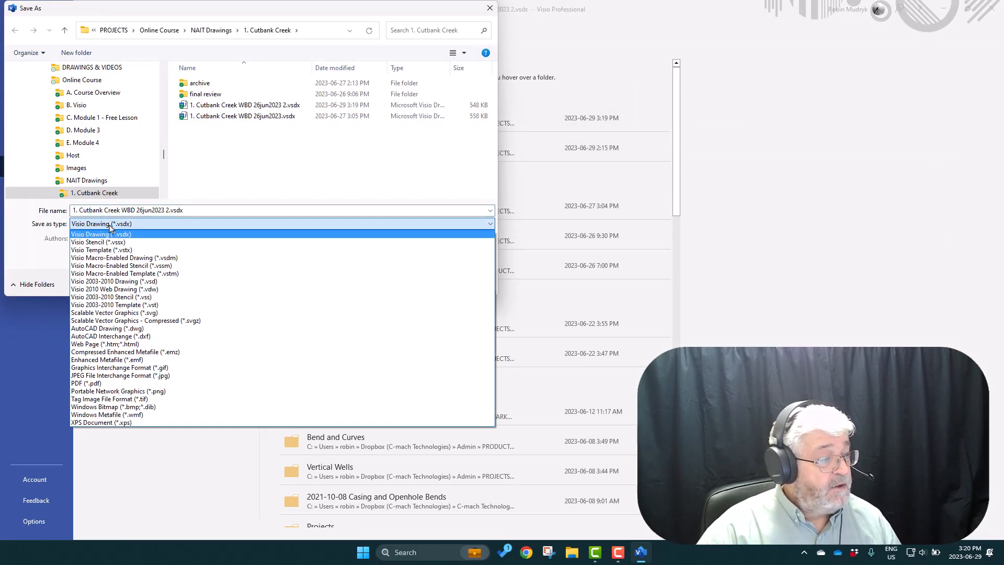
left_click(84, 384)
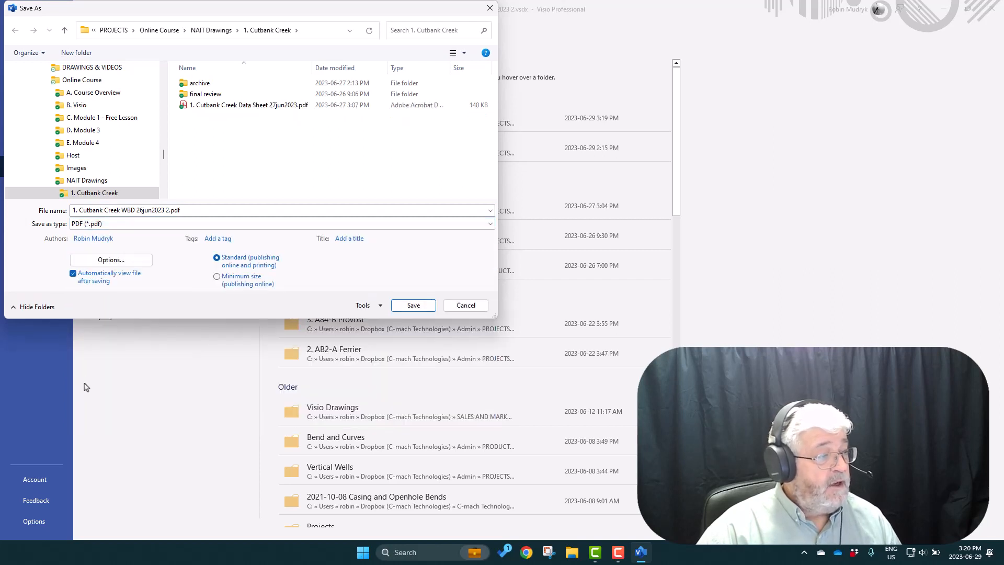